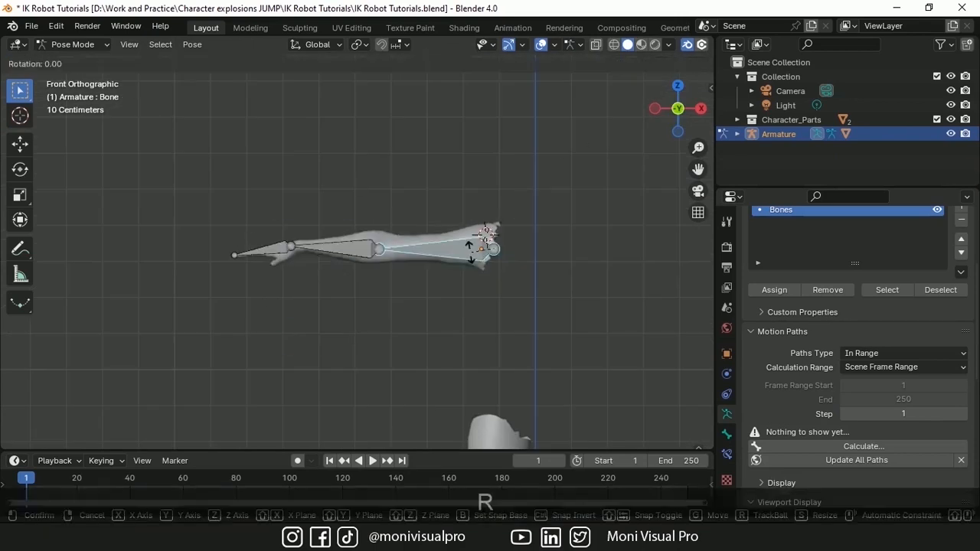
key("g")
key("BackSpace")
key("BackSpace")
key("BackSpace")
key("BackSpace")
key("BackSpace")
type("pper arms")
key("Return")
key("alt+r")
key("ctrl+z")
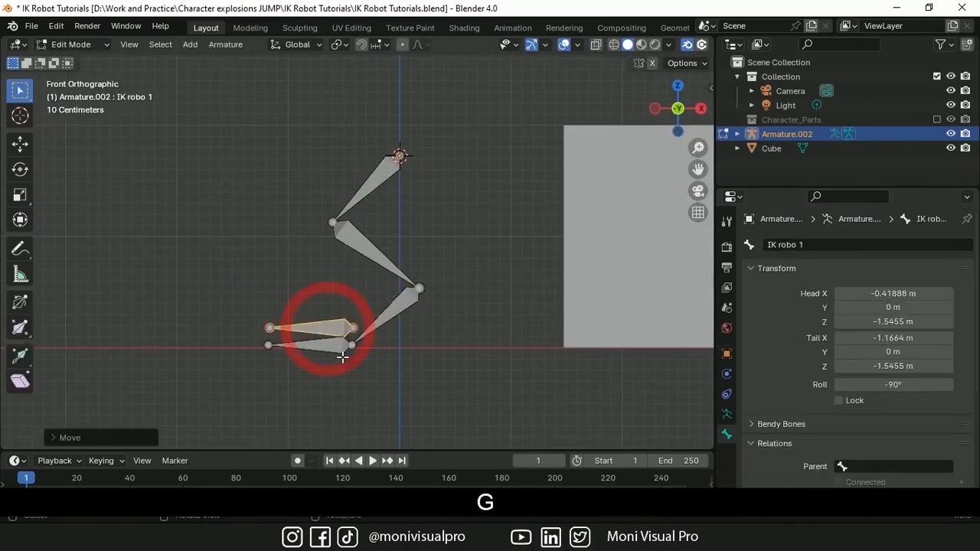
key("2")
key("Return")
key("g")
key("z")
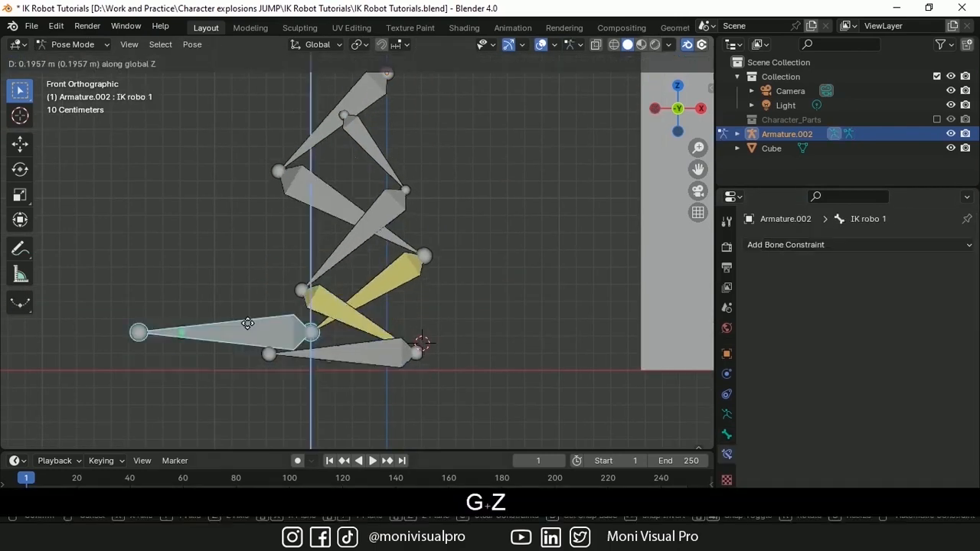
left_click(564, 273)
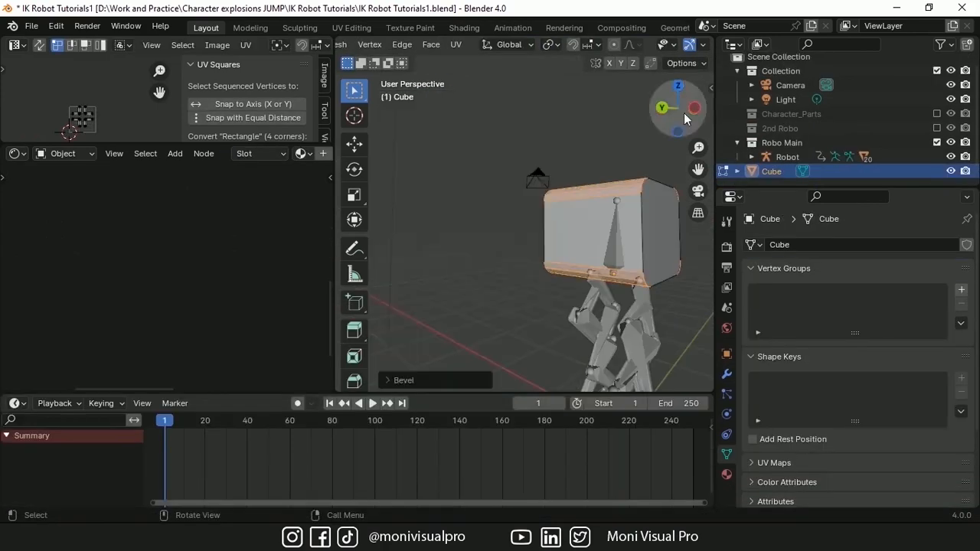
key("s")
key("x")
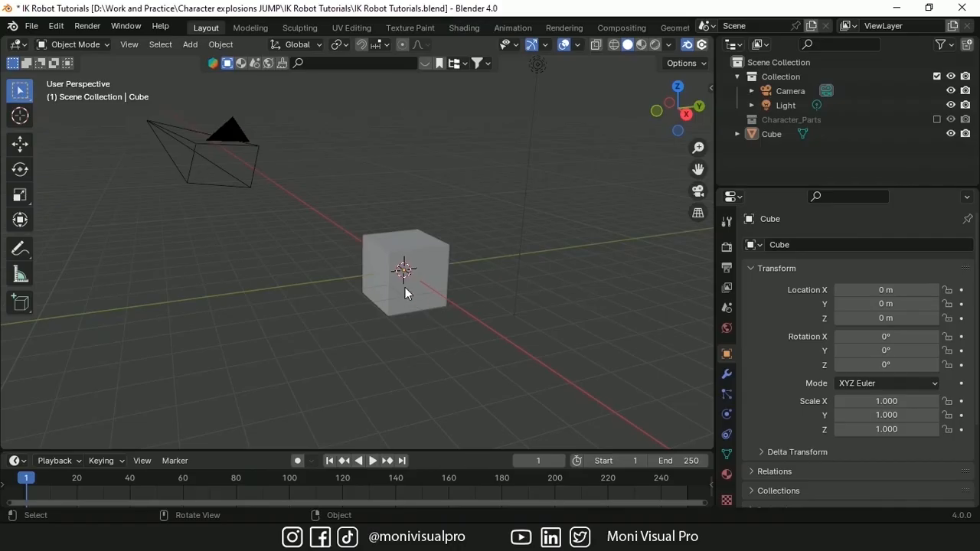
Step: Delete the default cube and enable the Character_Parts collection in the scene
left_click(405, 287)
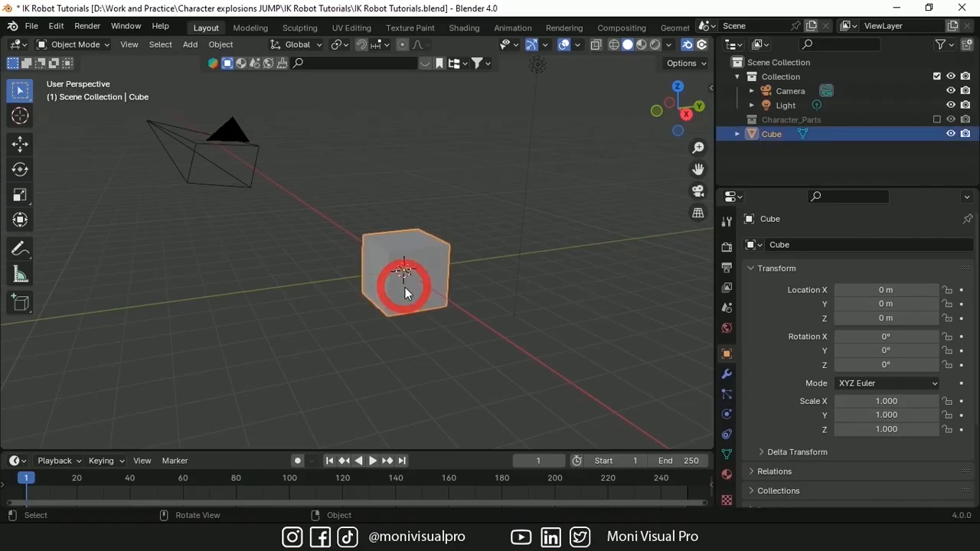
key("Delete")
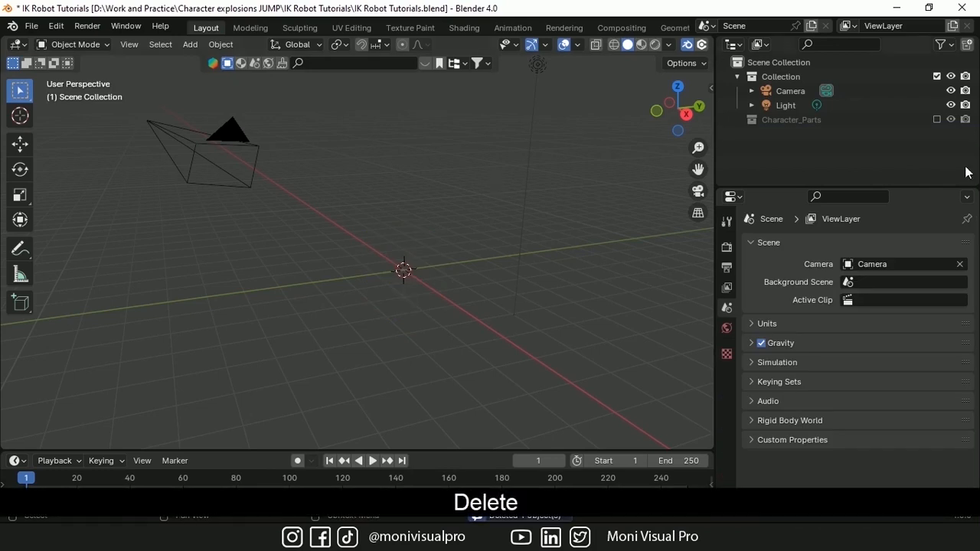
left_click(936, 119)
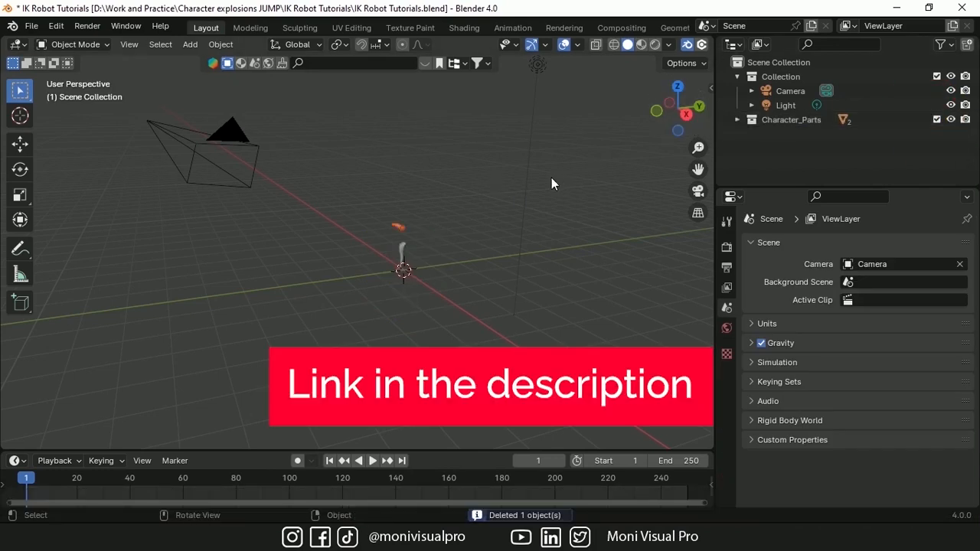
Step: Place the 3D cursor on the arm mesh's origin at the shoulder end in front view
key("grave")
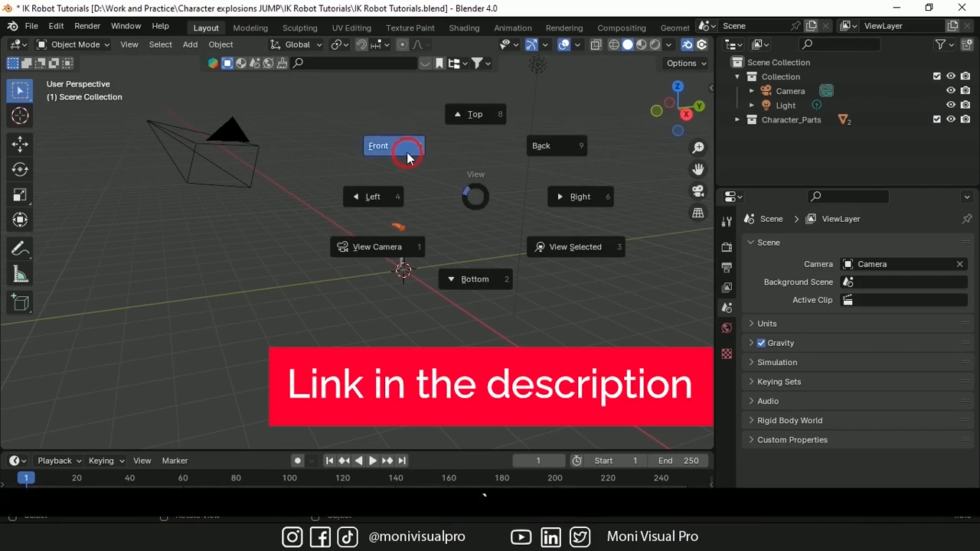
left_click(406, 152)
left_click_drag(698, 148, 712, 72)
left_click_drag(697, 169, 606, 162)
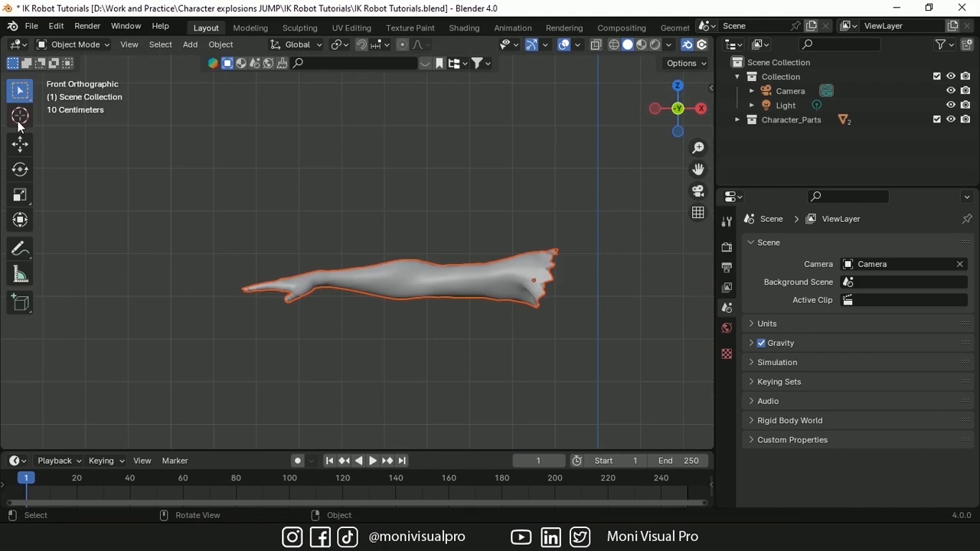
left_click(17, 121)
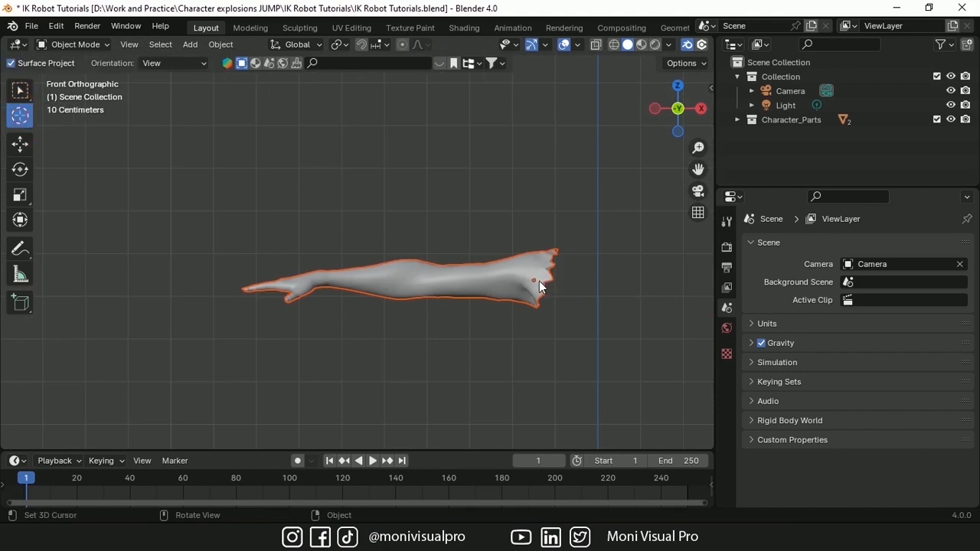
key("shift")
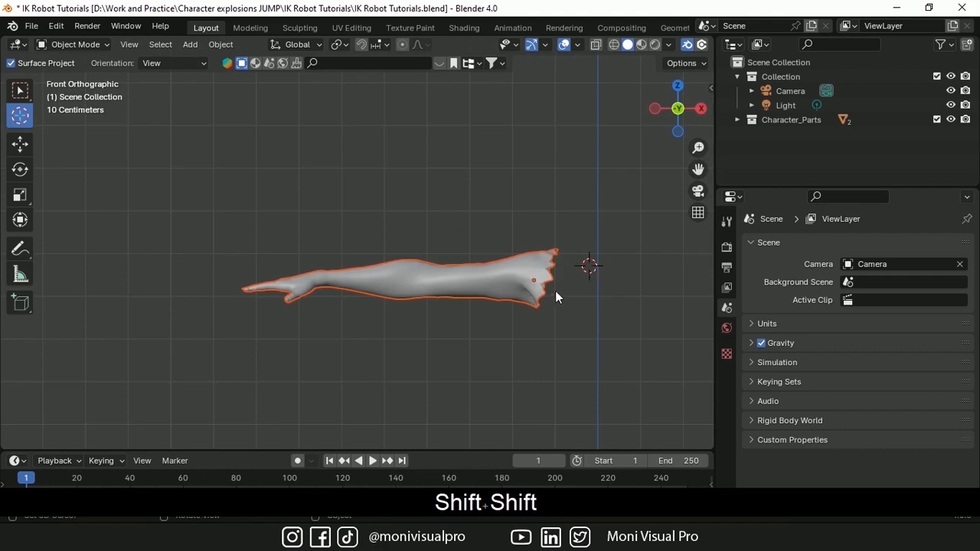
left_click(534, 281)
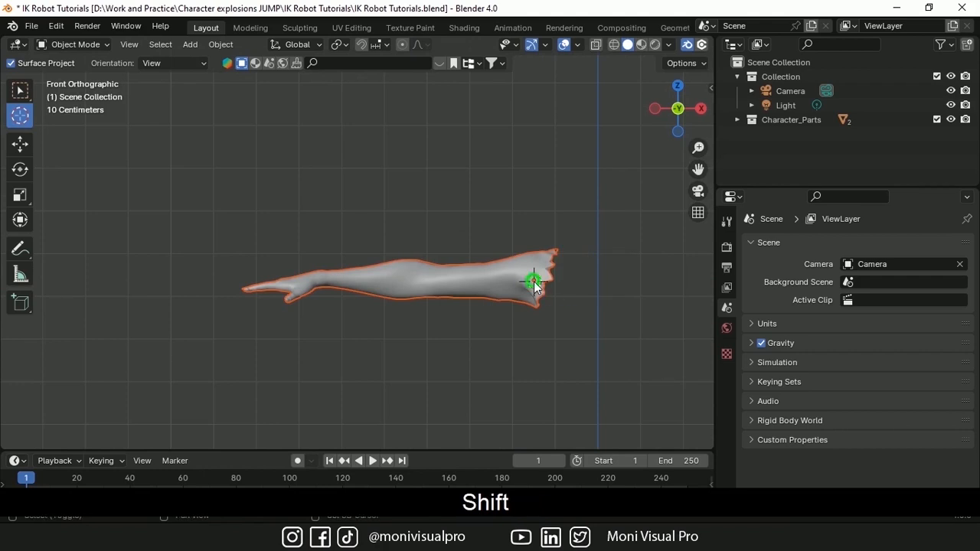
Step: Add a single-bone armature at the 3D cursor and switch it to Edit Mode
left_click(190, 44)
mouse_move(225, 172)
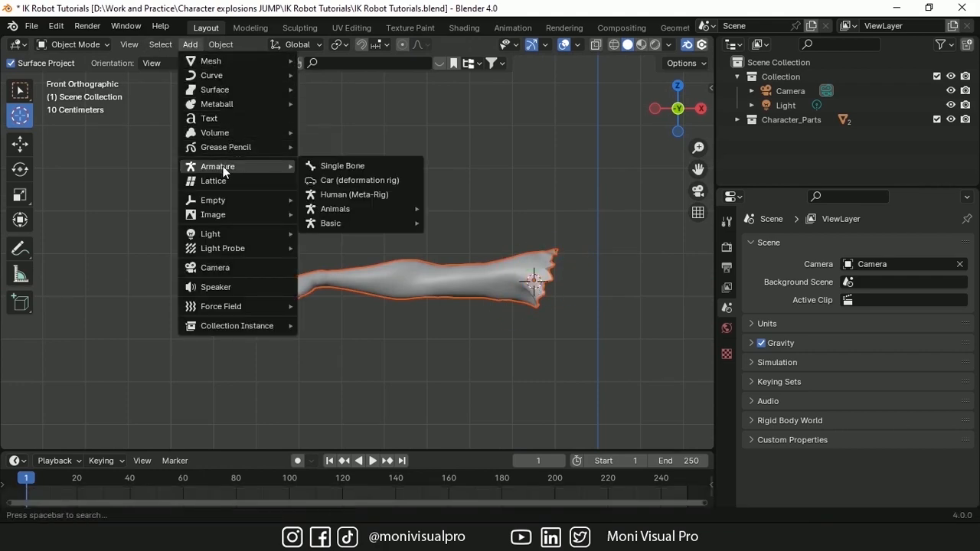
left_click(342, 166)
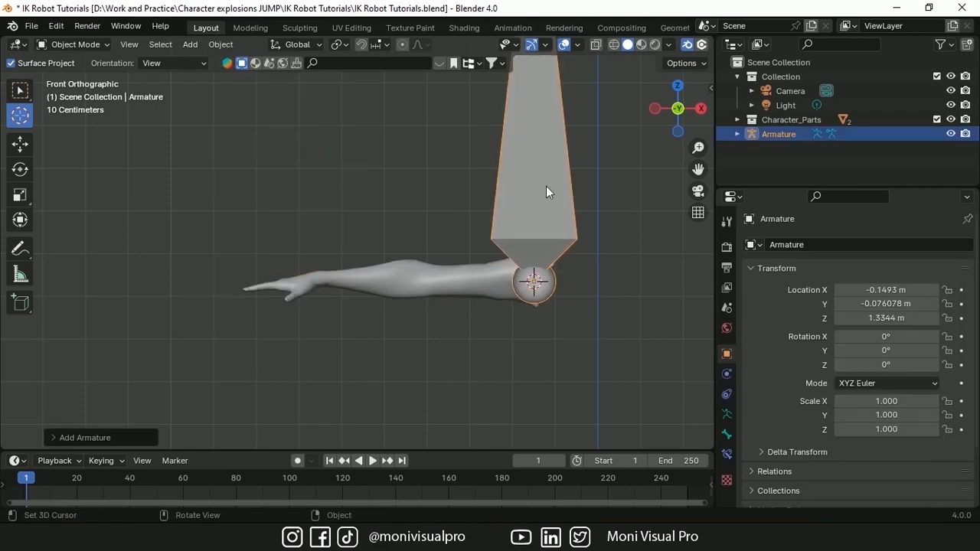
left_click(96, 45)
left_click(76, 78)
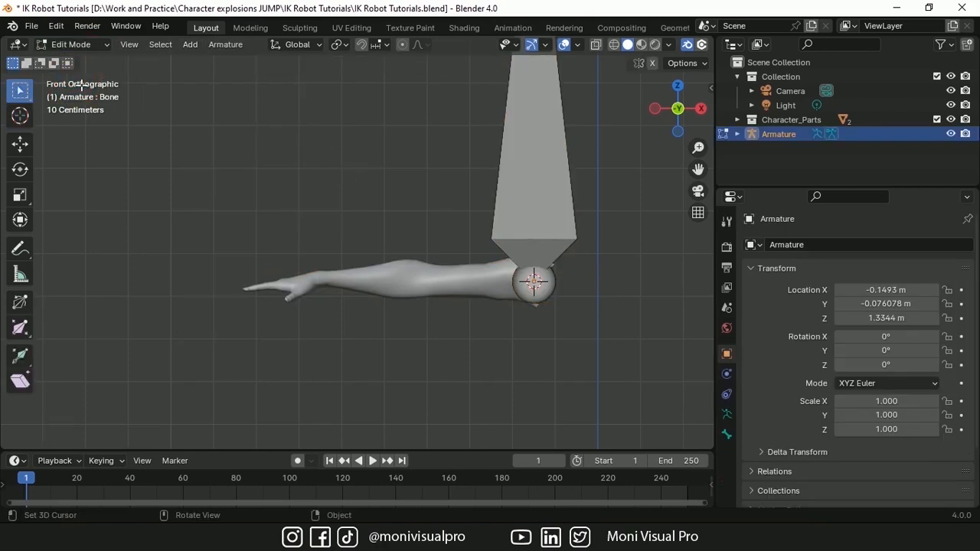
Step: Try moving the bone's tail, its whole body and its head in turn, undoing each move
scroll(446, 119, "down", 2)
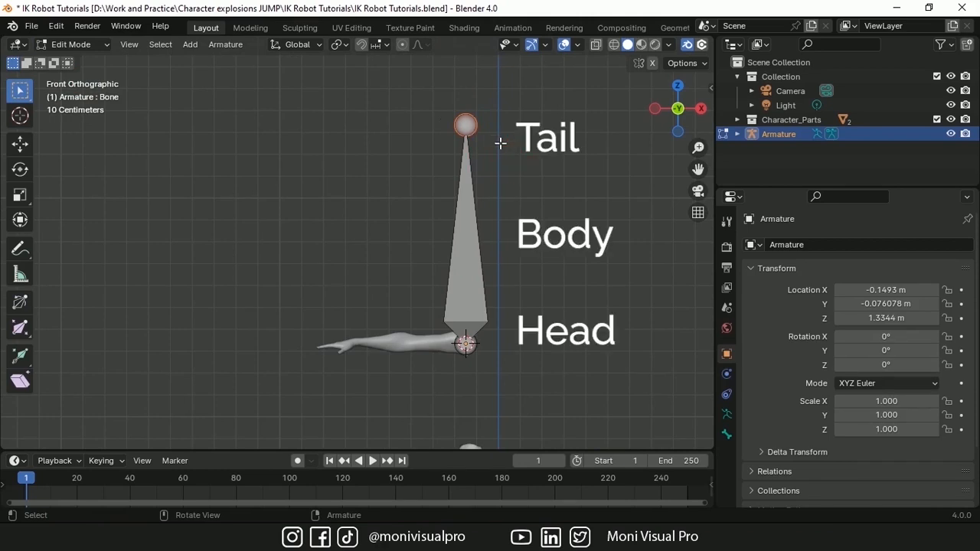
key("g")
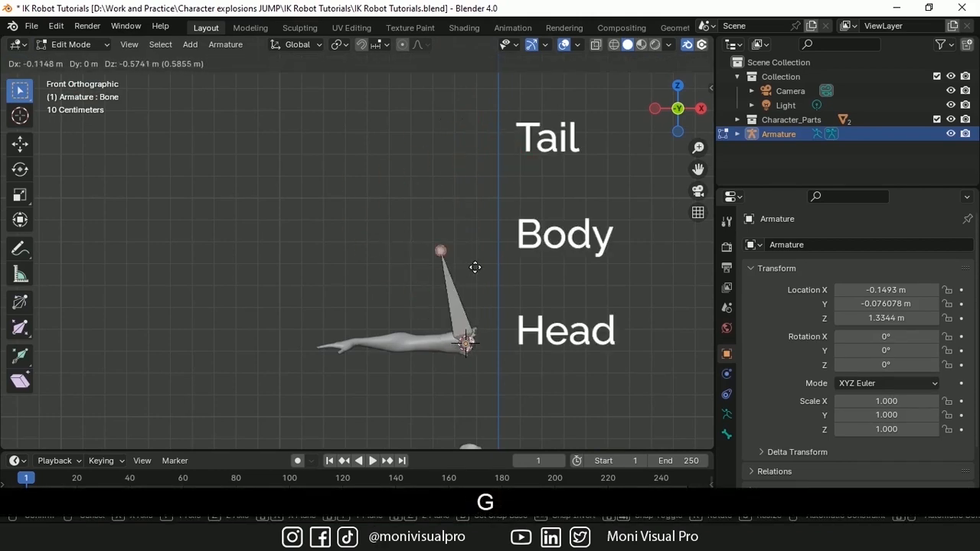
left_click(485, 281)
key("ctrl+z")
key("g")
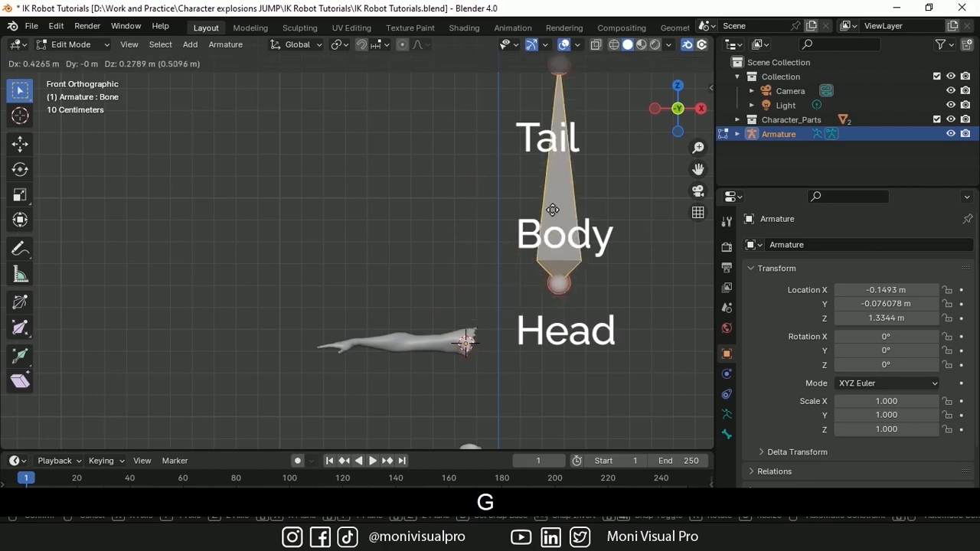
left_click(521, 297)
key("ctrl+z")
left_click_drag(445, 342, 518, 378)
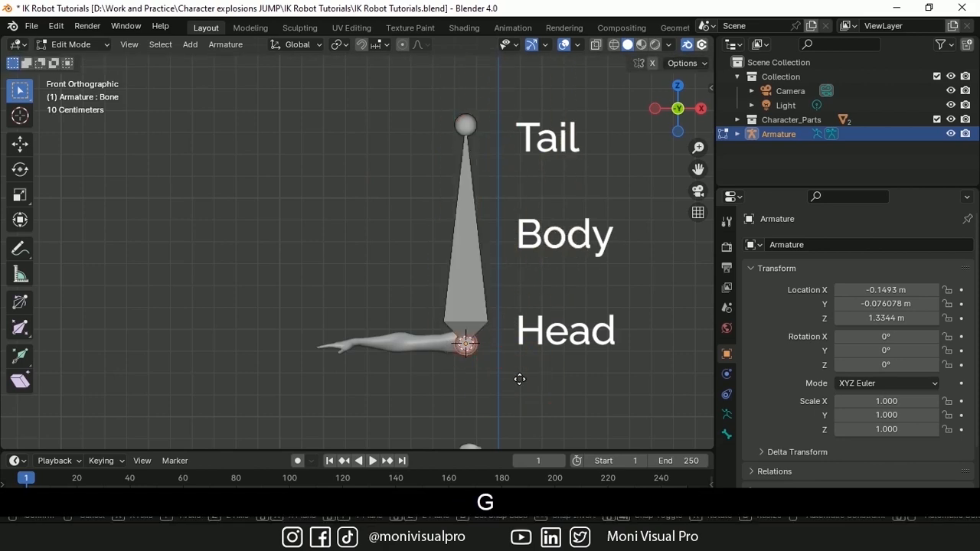
left_click(523, 346)
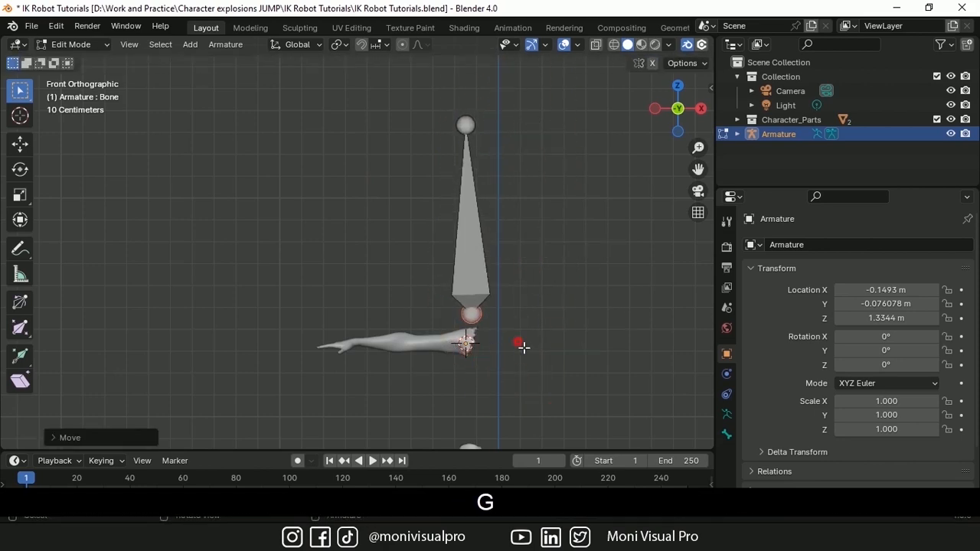
key("ctrl+z")
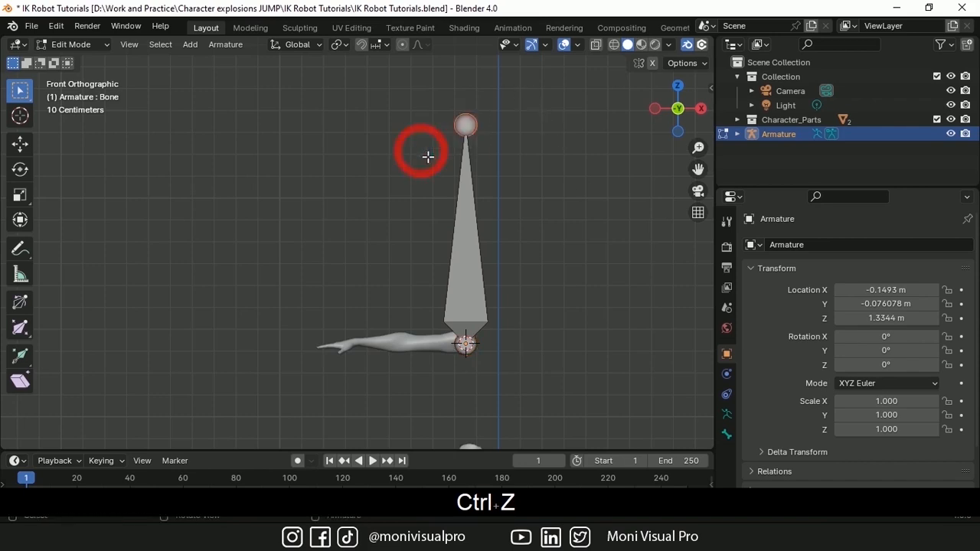
Step: Move the bone's tail to the elbow and extrude a forearm bone to the wrist and a hand bone to the fingertips
key("g")
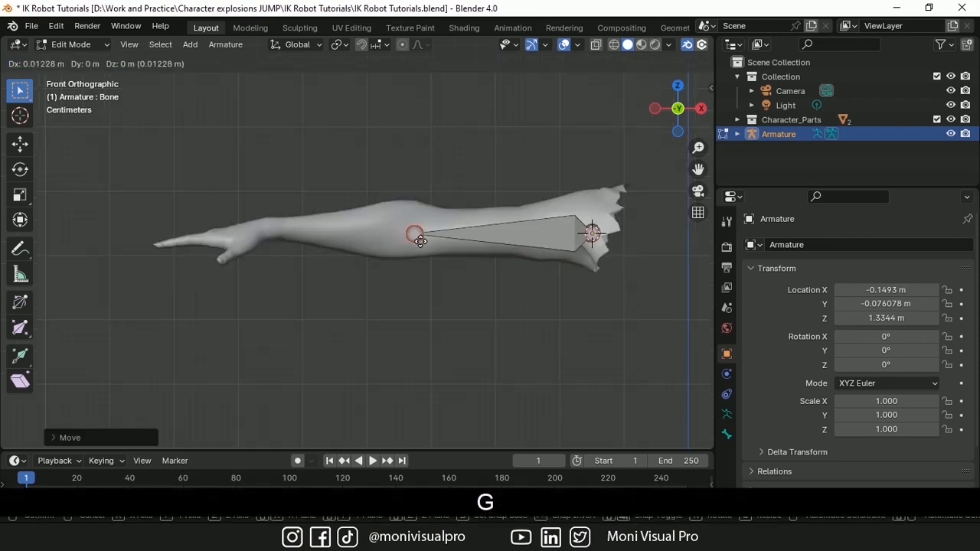
left_click(420, 241)
key("e")
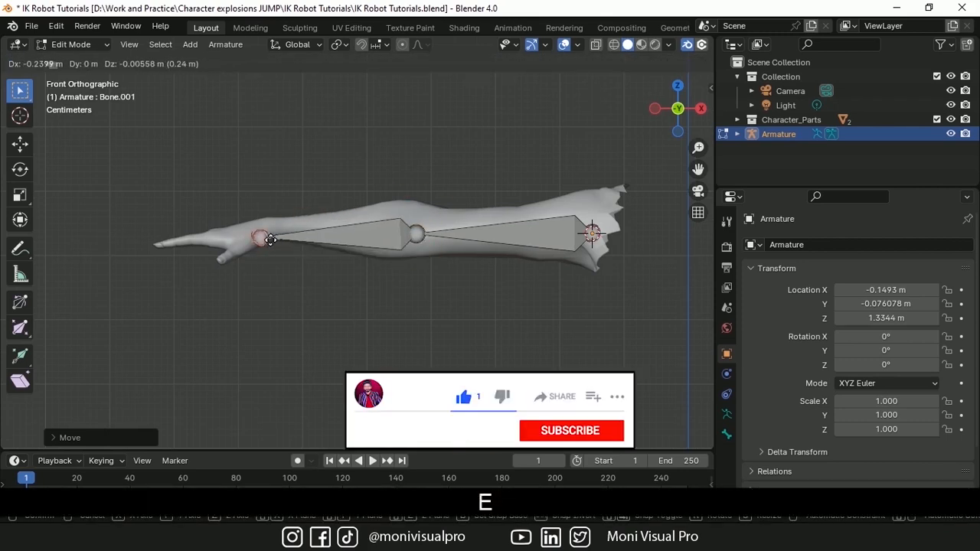
left_click(267, 229)
key("e")
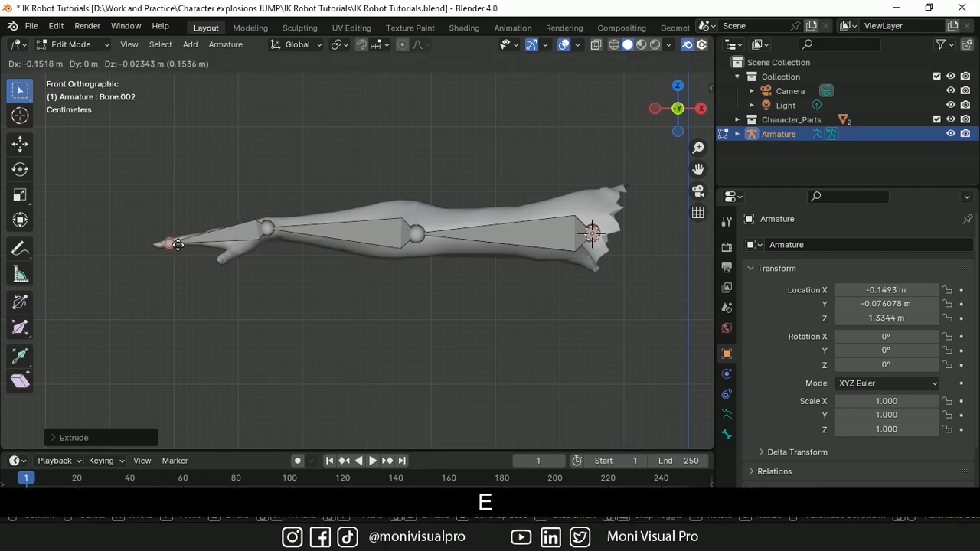
left_click(168, 245)
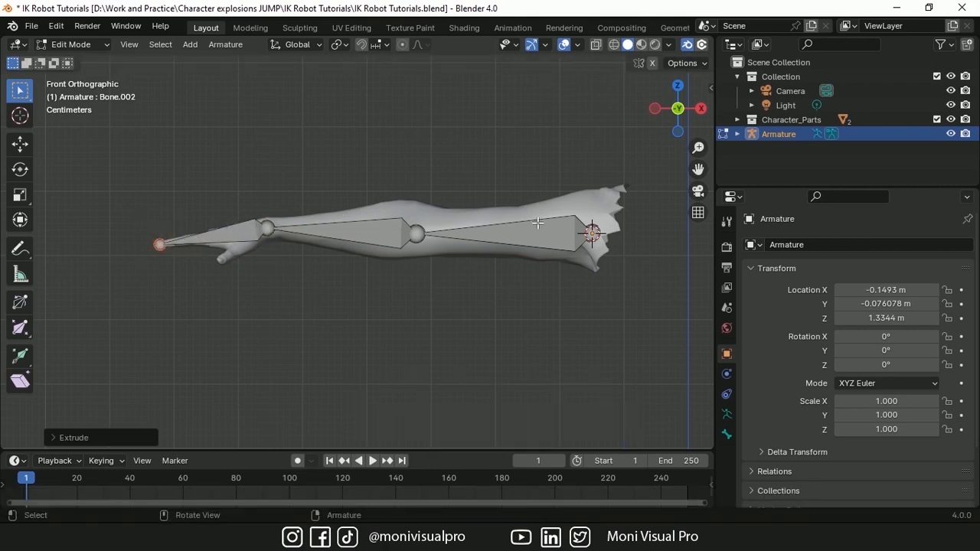
Step: Move all three bones sideways in top view so the chain lines up with the arm mesh
key("grave")
left_click(538, 138)
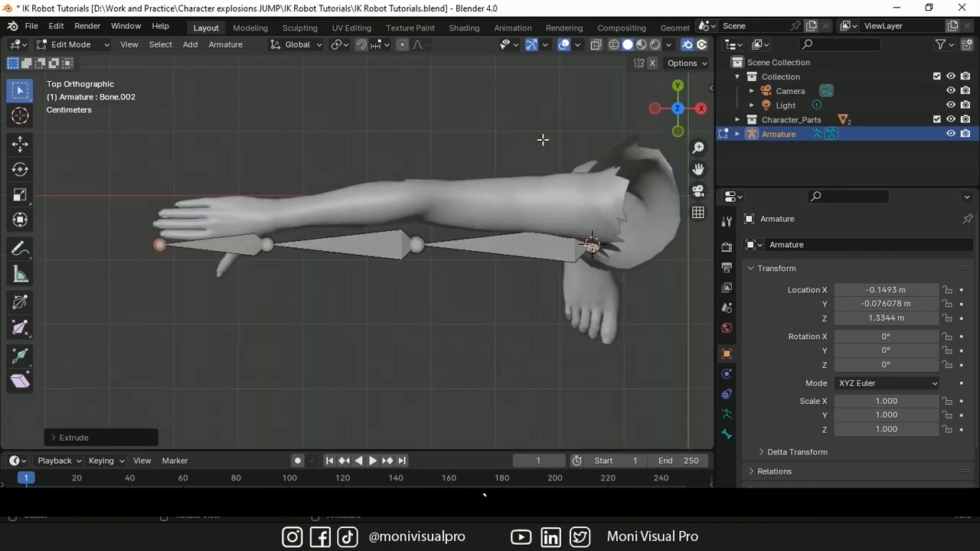
key("a")
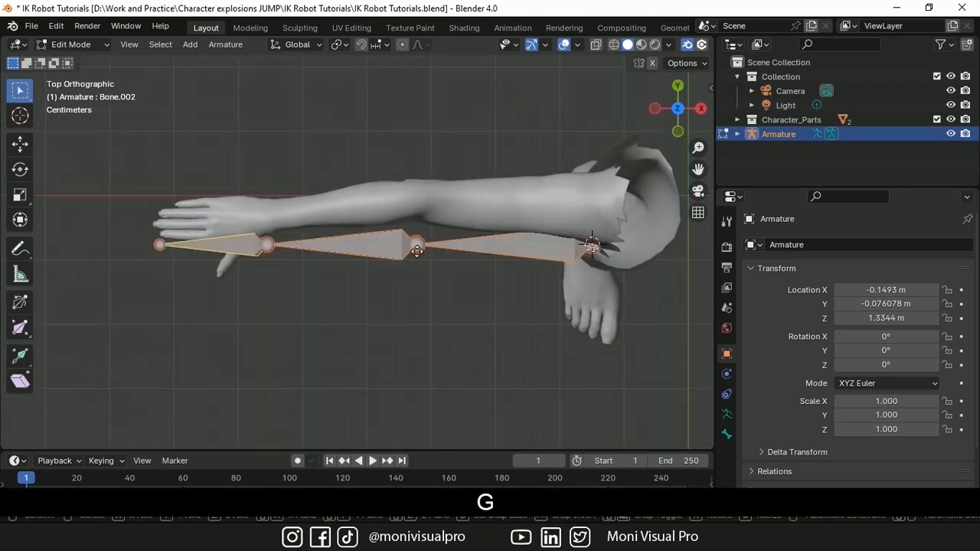
left_click(420, 212)
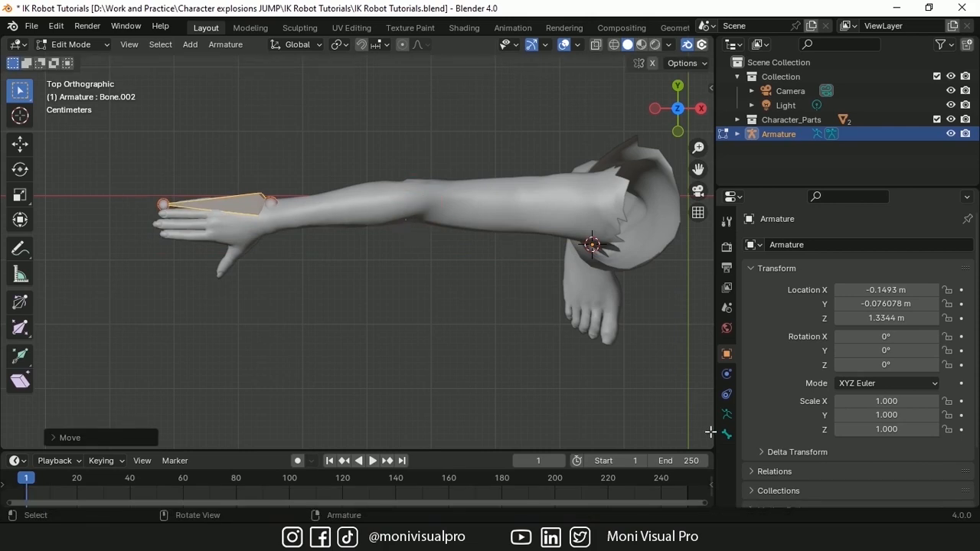
Step: Enable In Front in the armature's viewport display so its bones draw over the arm mesh
left_click(727, 415)
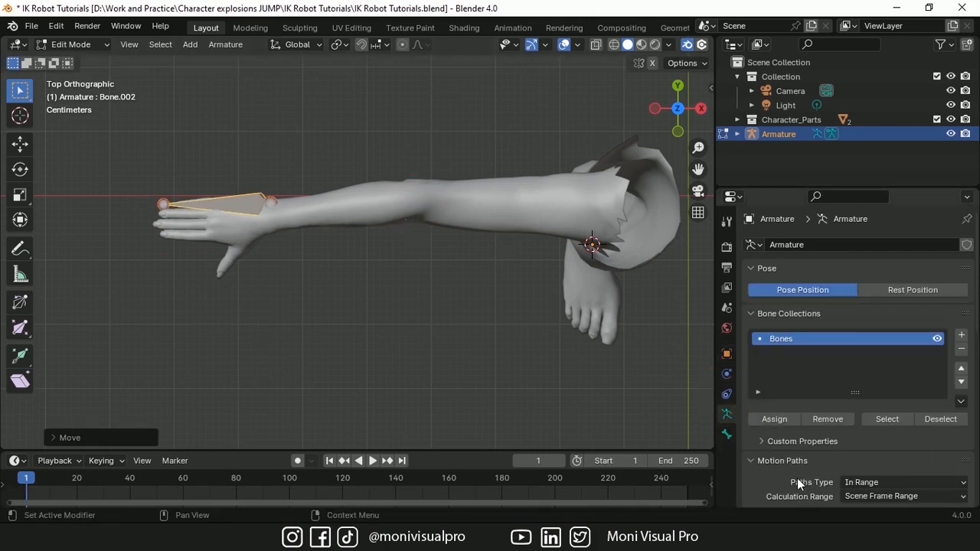
scroll(797, 477, "down", 10)
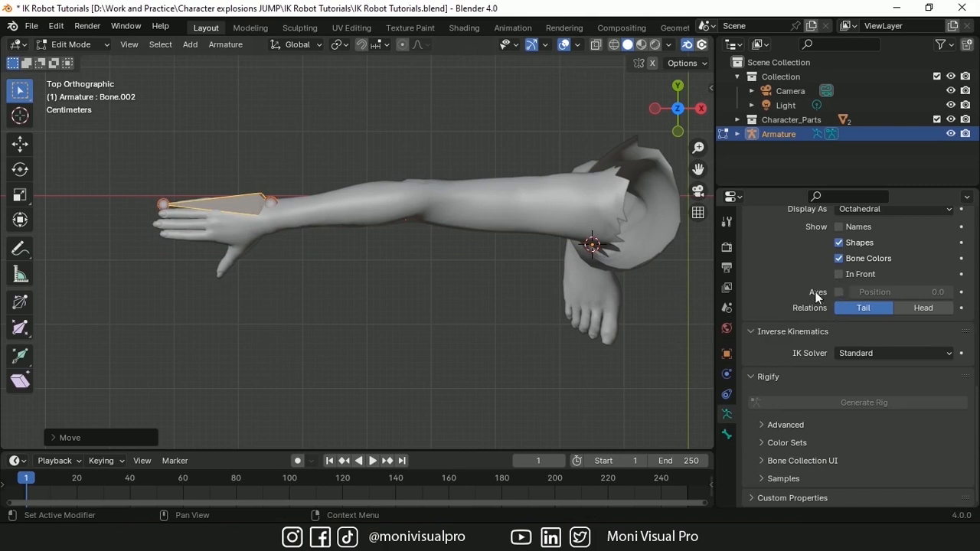
scroll(804, 300, "up", 3)
left_click(759, 287)
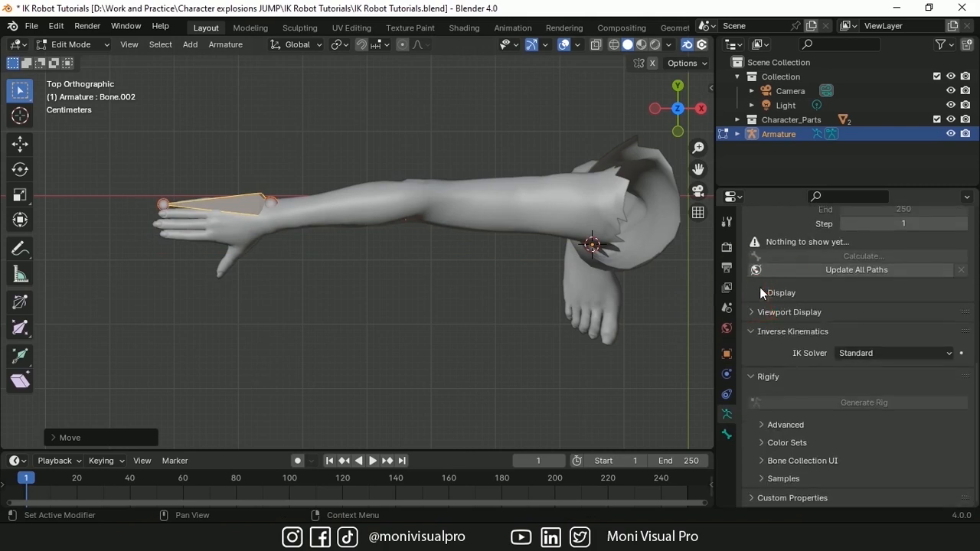
left_click(755, 313)
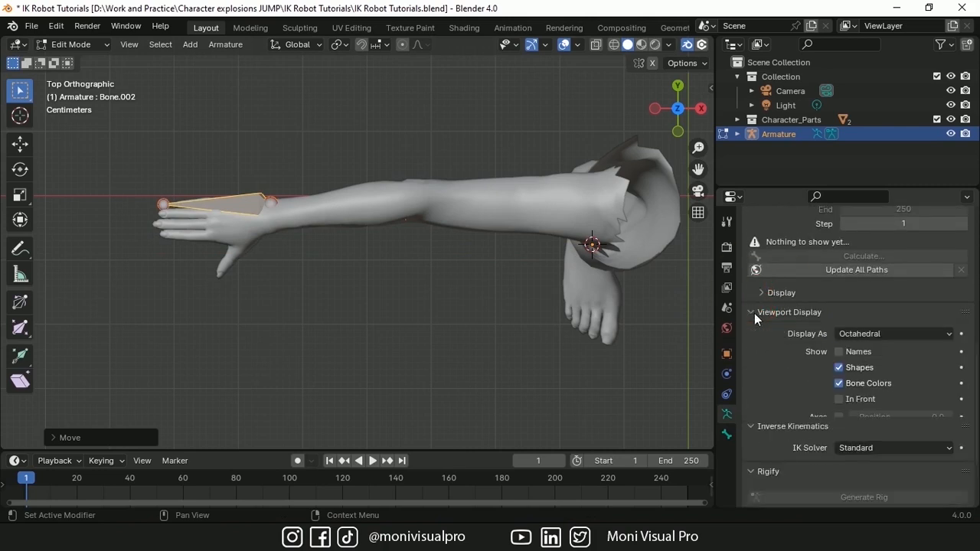
left_click(839, 400)
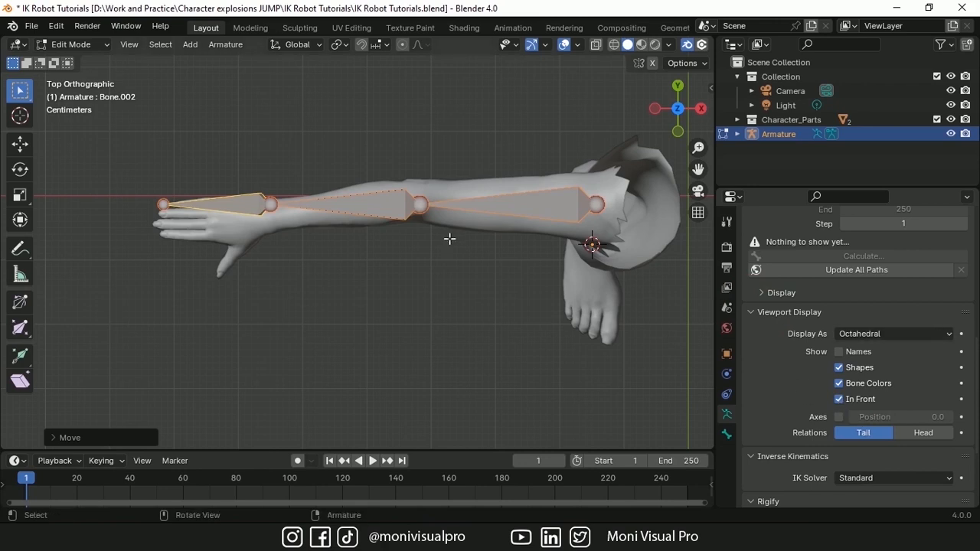
Step: Try the Stick and B-Bone display types for the armature's bones, and return to Octahedral
left_click(852, 335)
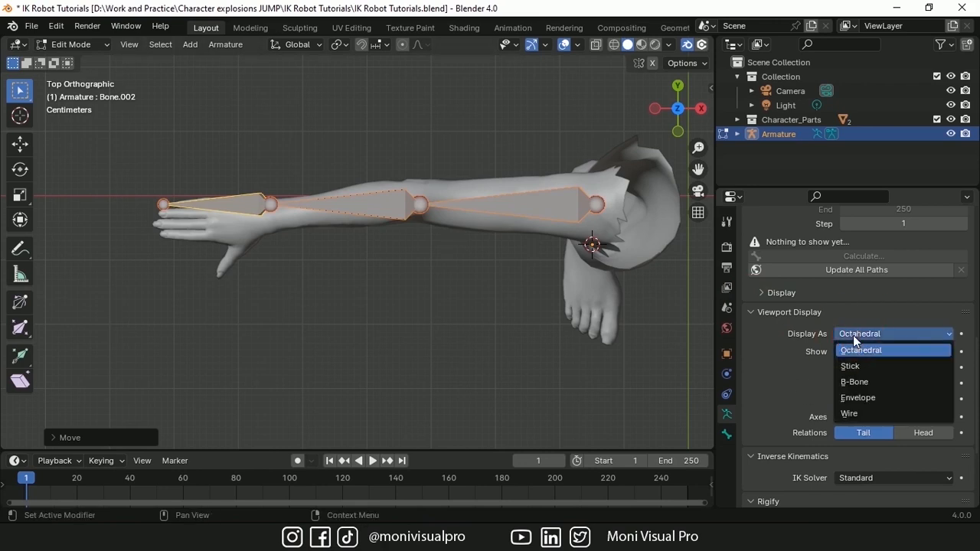
left_click(865, 365)
left_click(872, 335)
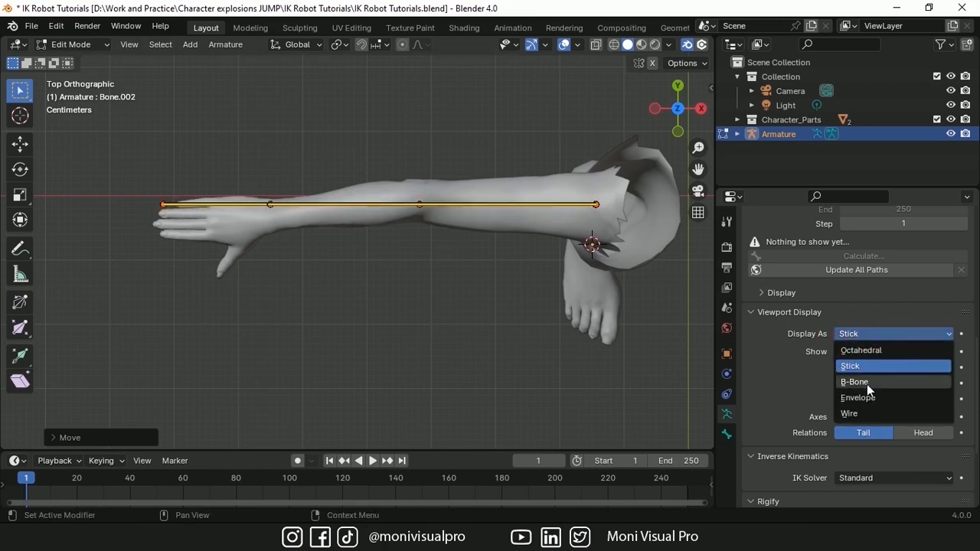
left_click(867, 384)
left_click(888, 333)
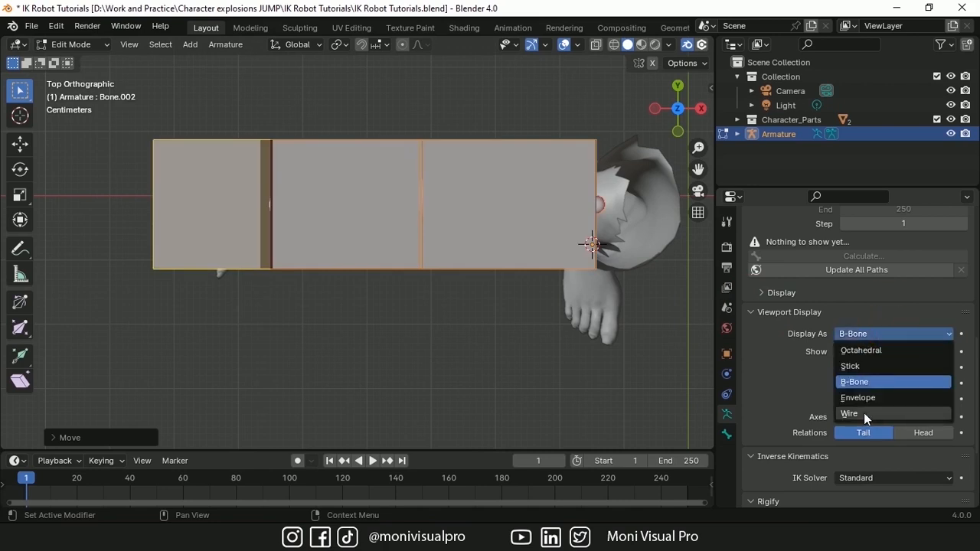
left_click(861, 350)
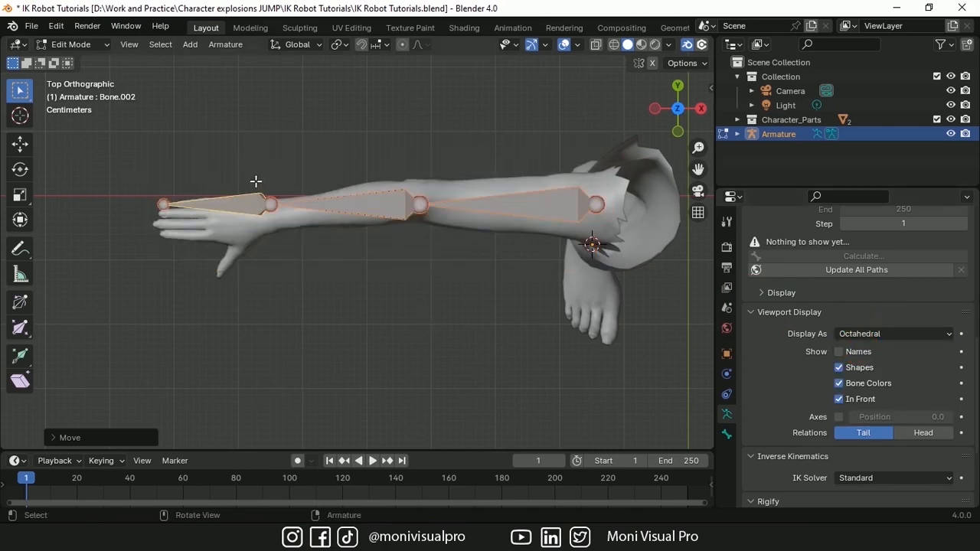
Step: Move the wrist joint and the fingertip end of the bone chain down into the hand mesh in top view
left_click(292, 219)
key("g")
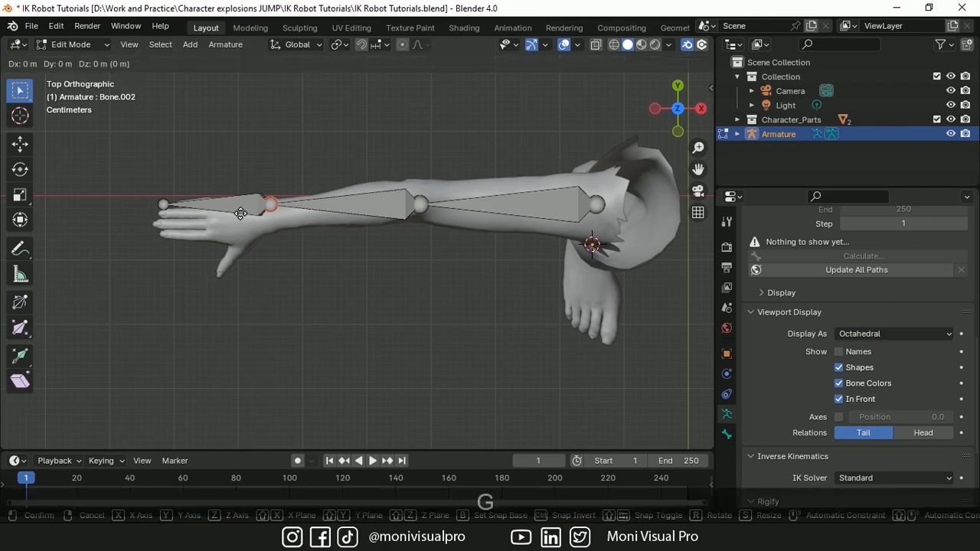
left_click(224, 227)
left_click(166, 192)
key("g")
left_click(176, 252)
Step: Adjust the elbow joint's position and move the upper-arm bone's head into place at the shoulder
left_click(434, 223)
key("g")
left_click(425, 220)
left_click(601, 214)
key("g")
left_click(653, 255)
left_click(260, 222)
Step: Switch to Object Mode and parent the arm mesh to the armature with automatic weights
left_click(108, 48)
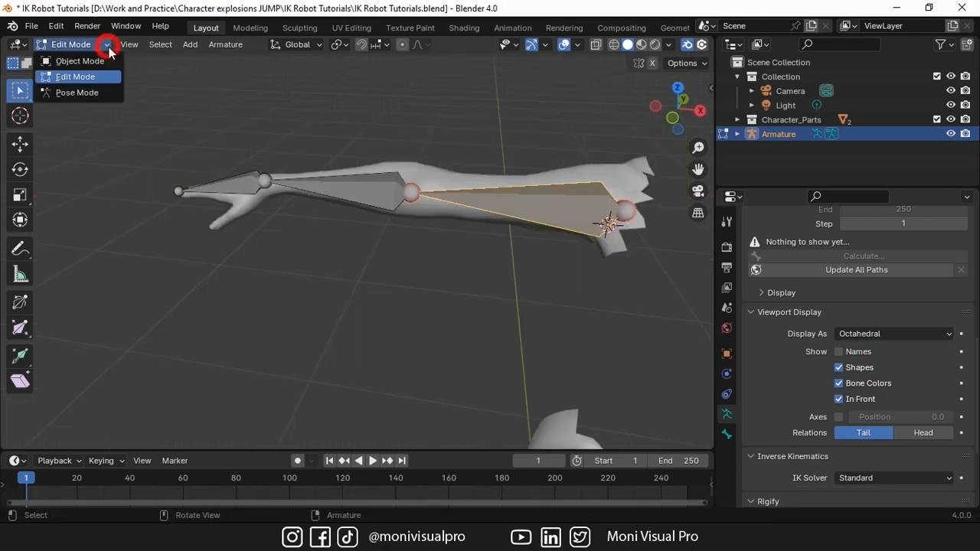
left_click(81, 61)
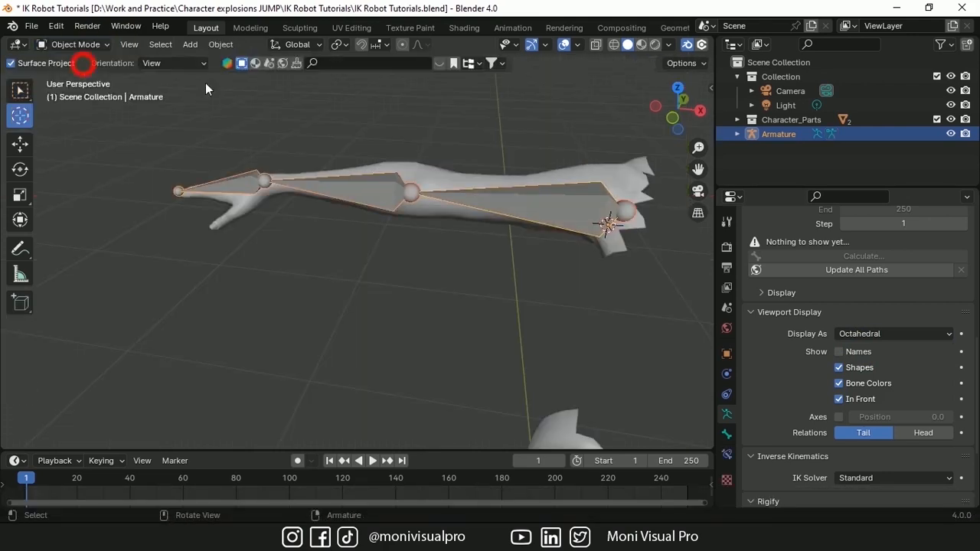
key("w")
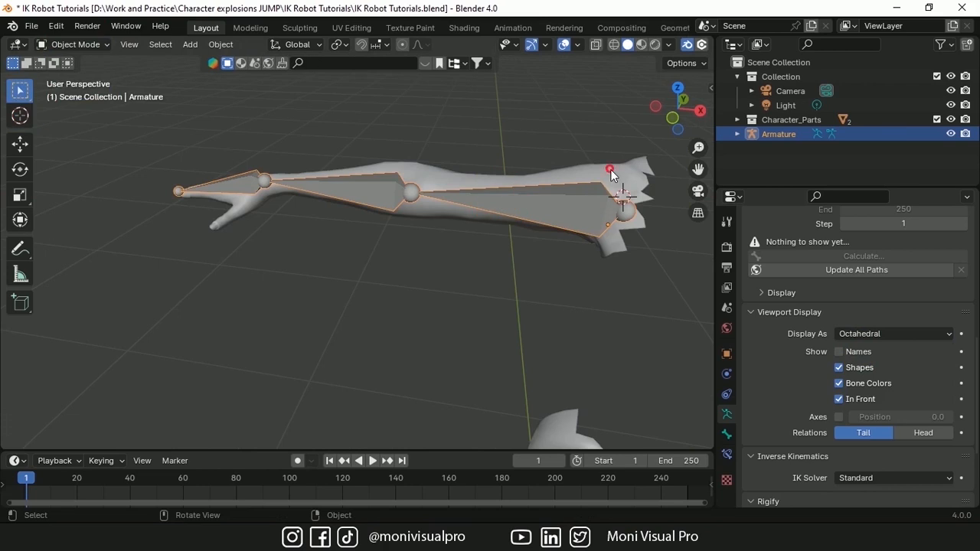
left_click(610, 169)
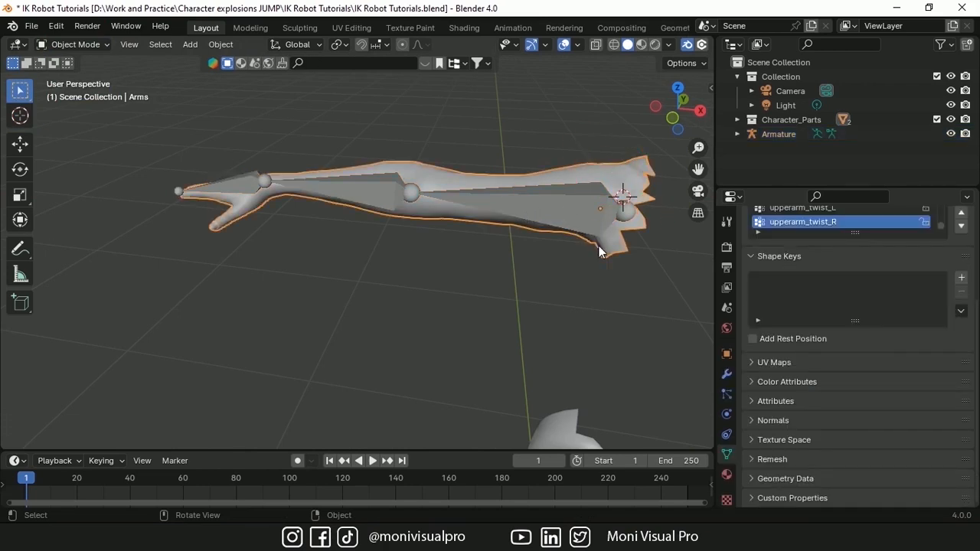
left_click(545, 210, "shift")
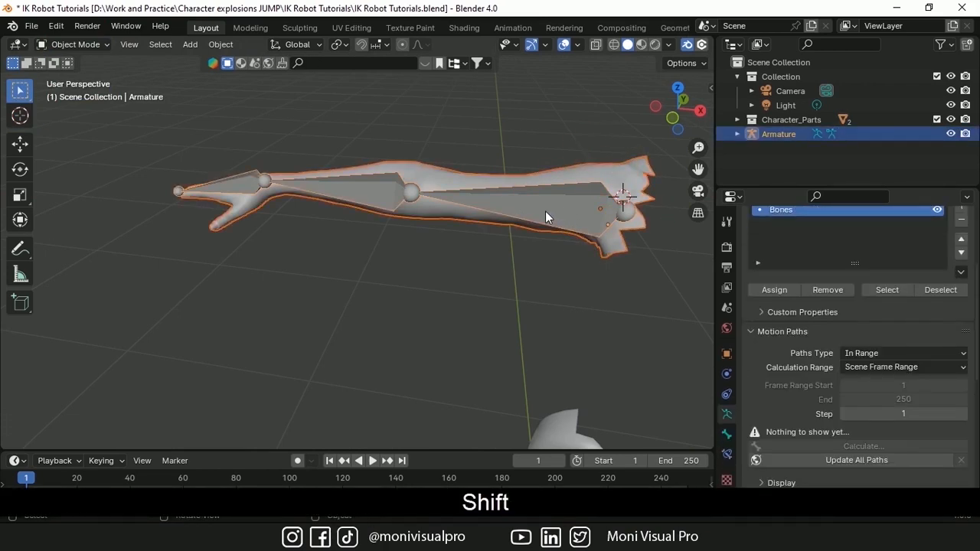
key("ctrl+p")
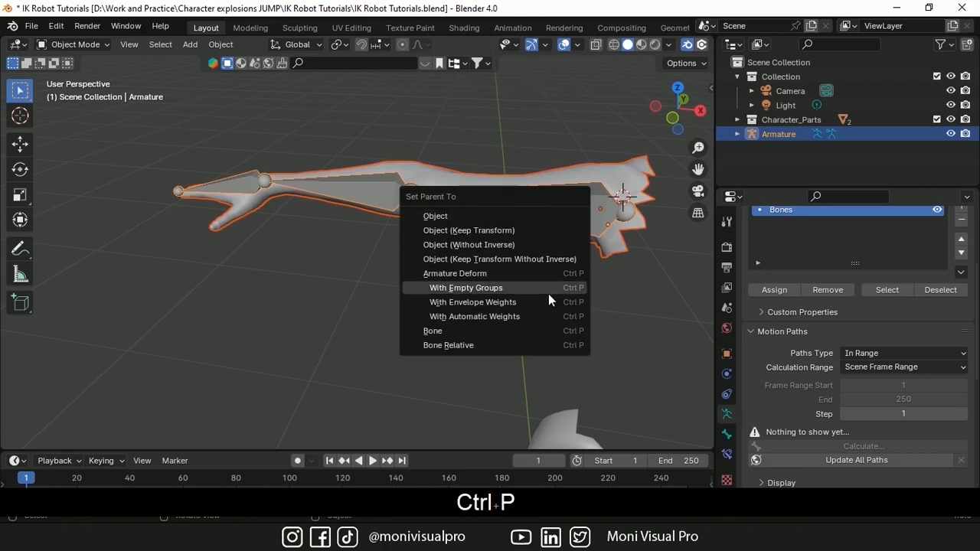
left_click(473, 316)
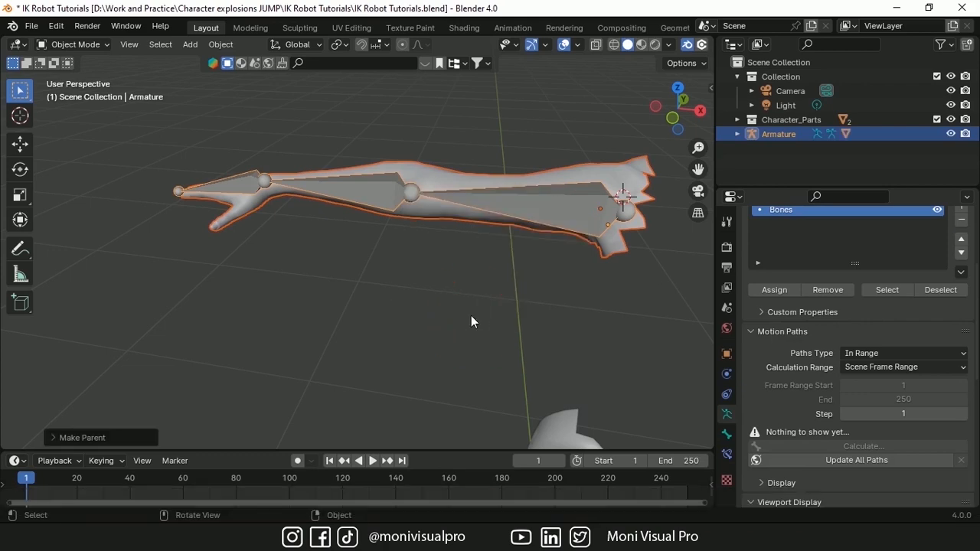
Step: Select only the armature and switch it to Pose Mode
left_click(552, 215)
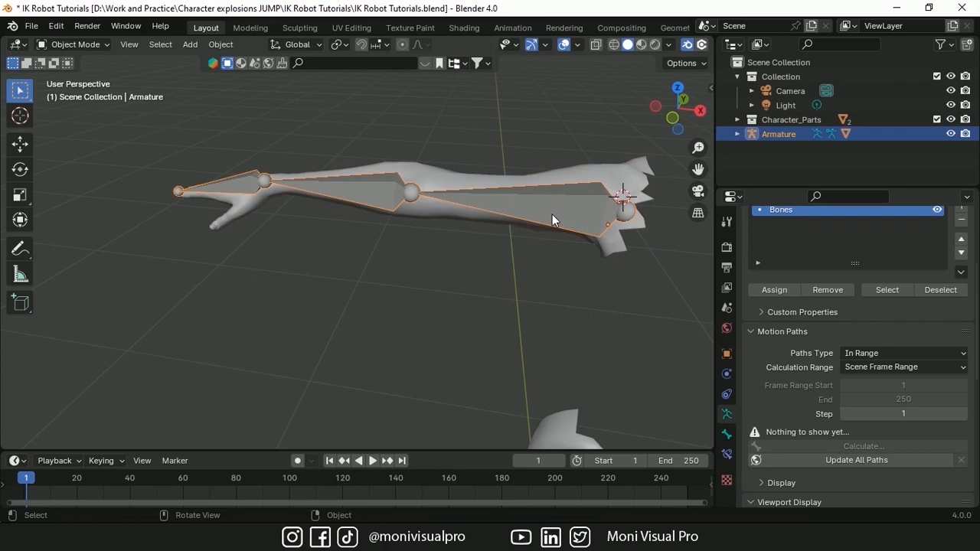
left_click(77, 44)
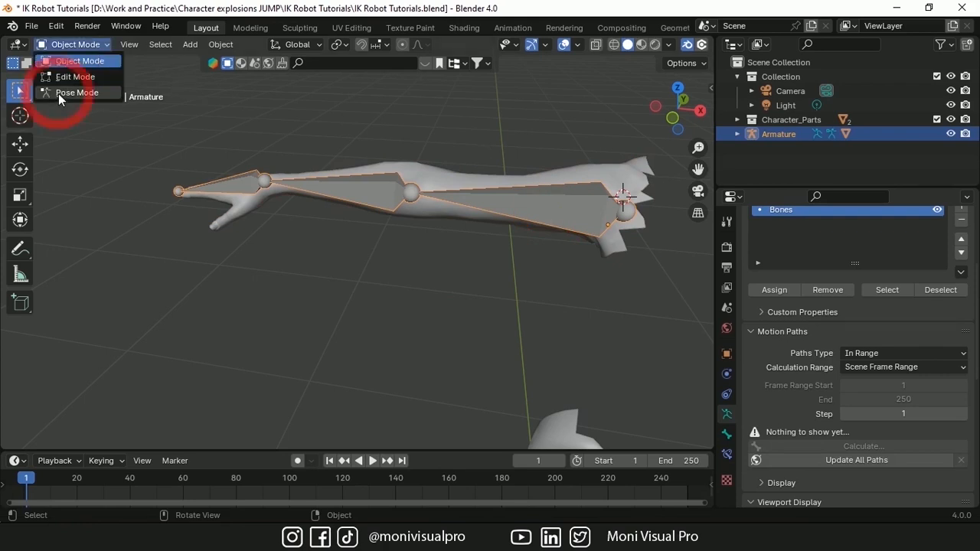
left_click(60, 95)
Step: Try rotating the forearm bone, undo it, and try rotating the upper-arm bone
left_click(360, 195)
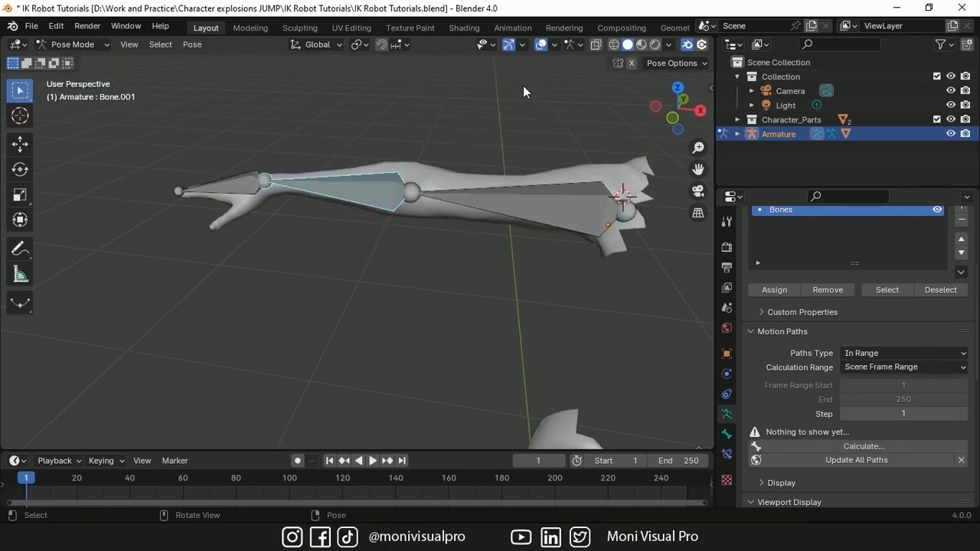
key("r")
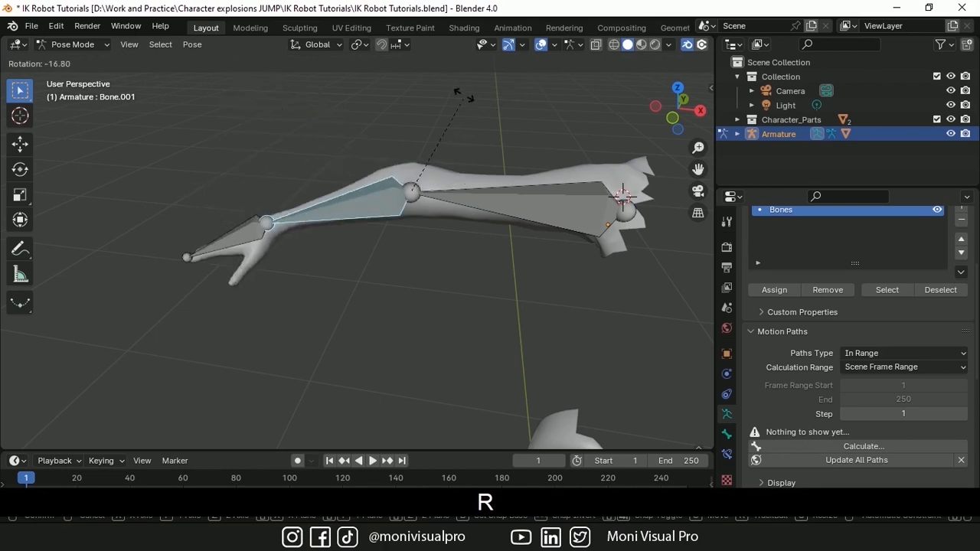
left_click(532, 155)
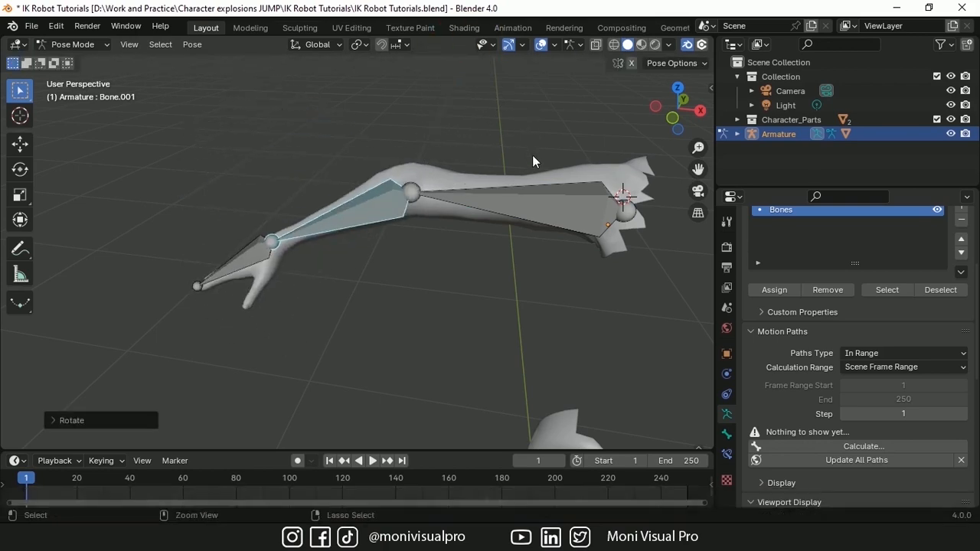
key("ctrl+z")
left_click(576, 203)
key("r")
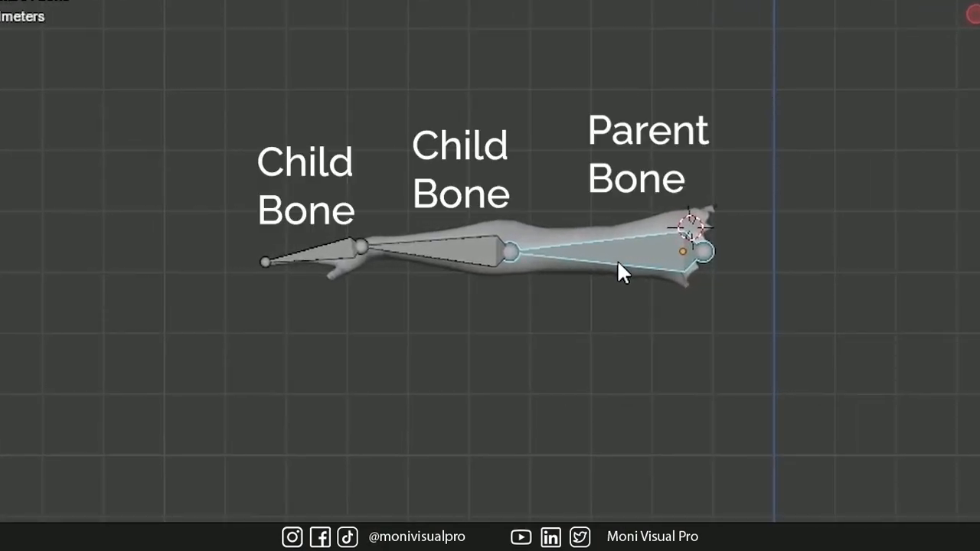
Step: Select the parent upper-arm bone and its child forearm and hand bones in turn to examine the hierarchy
left_click(622, 257)
left_click(481, 263)
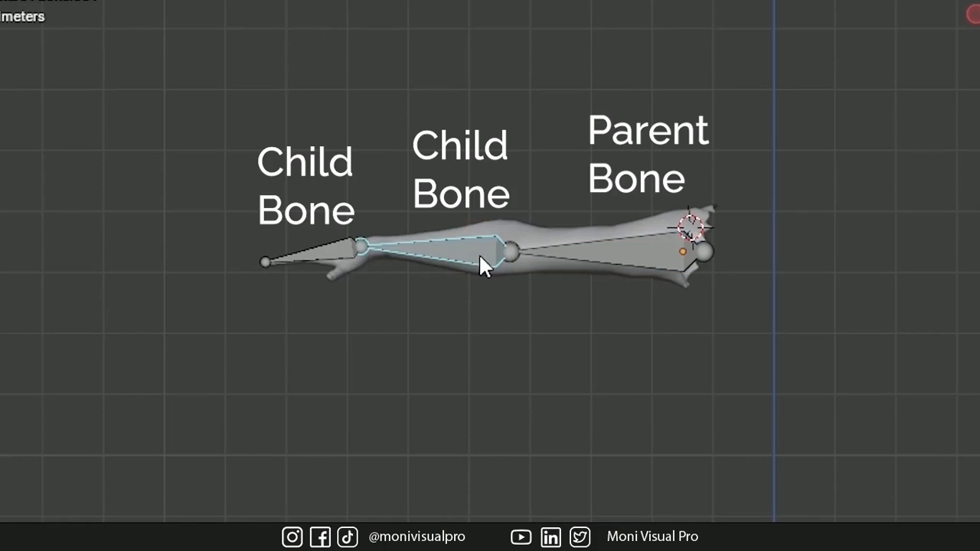
left_click(331, 258)
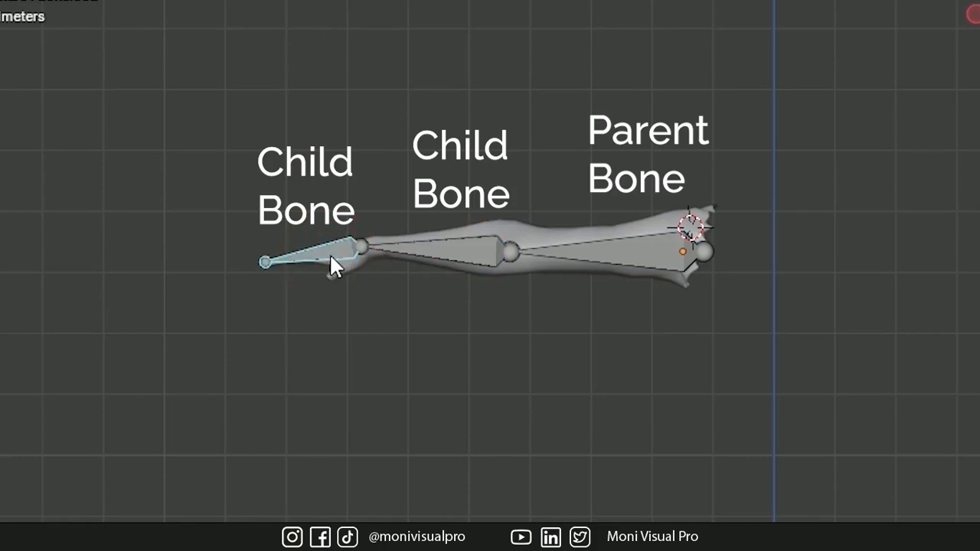
Step: Try rotating the upper-arm, forearm and hand bones one after another in front view, and undo all the rotations
left_click(656, 242)
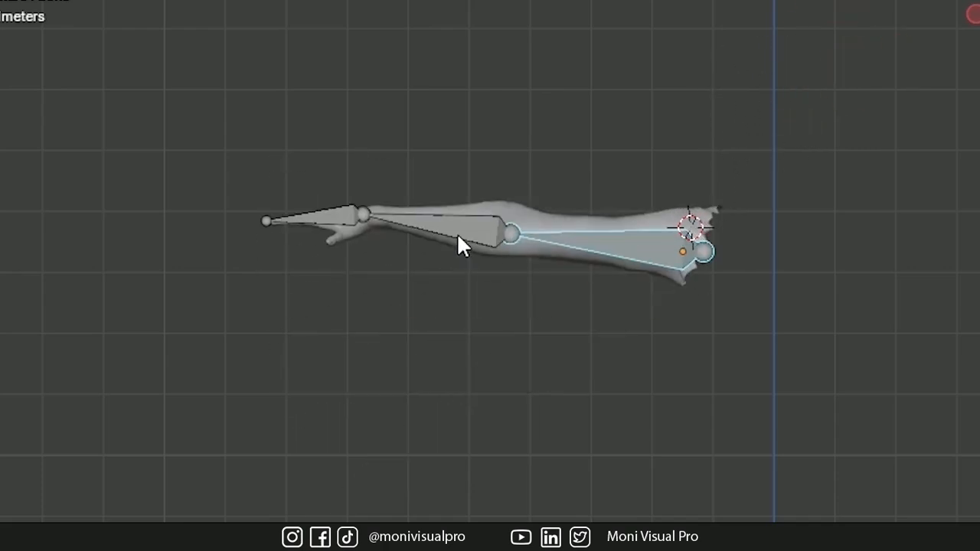
left_click(457, 239)
key("r")
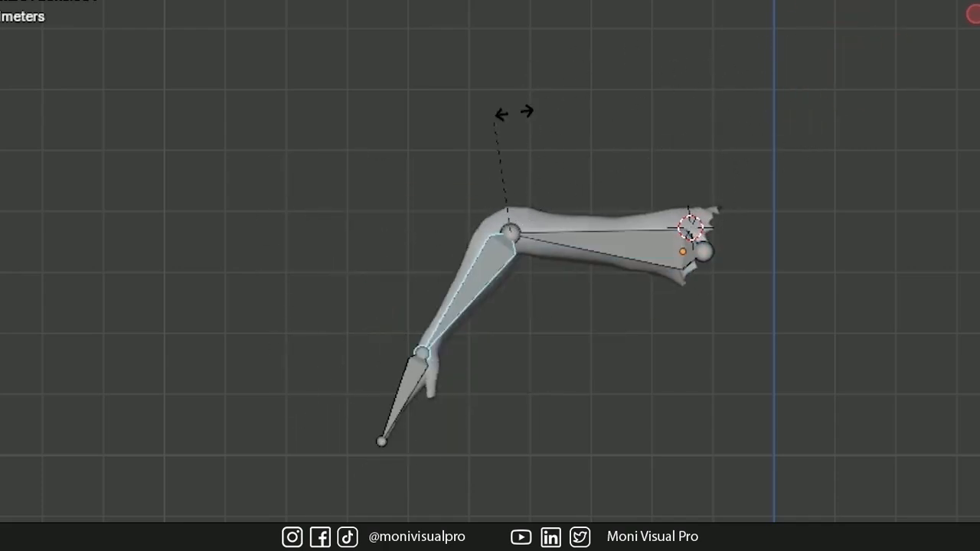
left_click(513, 146)
key("r")
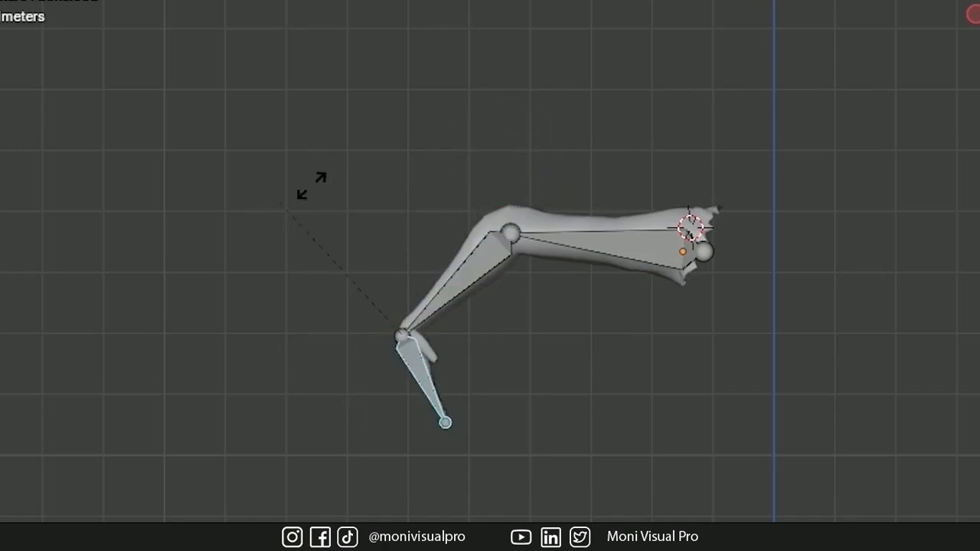
left_click(385, 171)
key("ctrl+z")
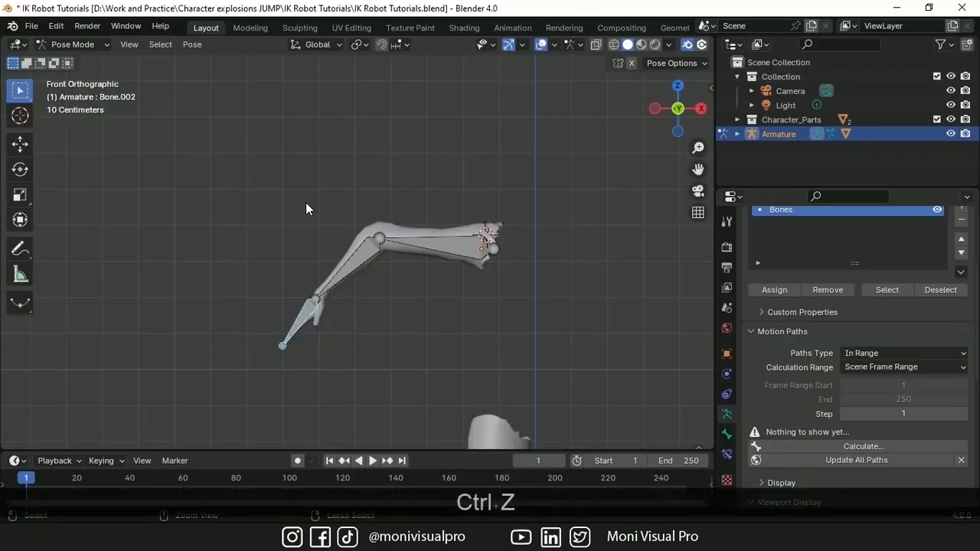
key("ctrl+z")
key("ctrl+z")
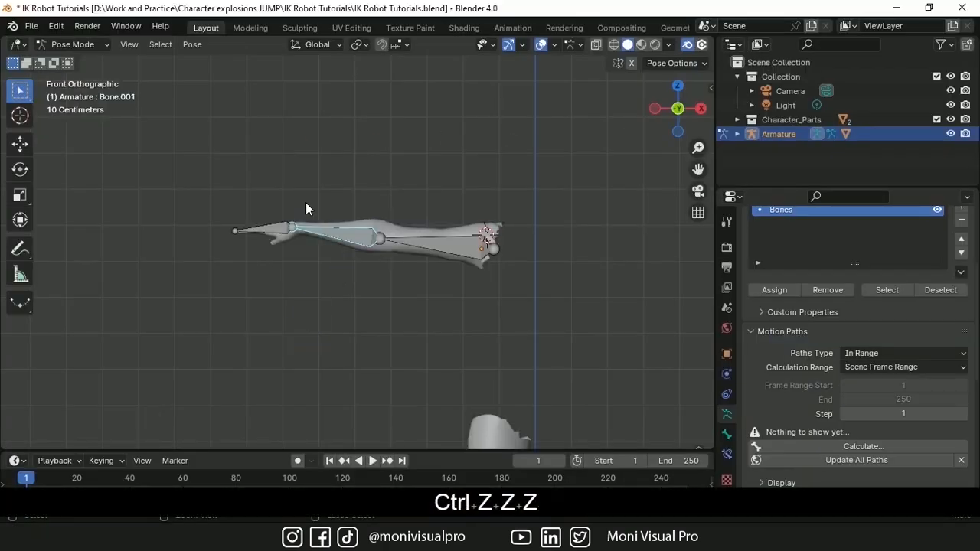
key("ctrl+z")
key("ctrl+z")
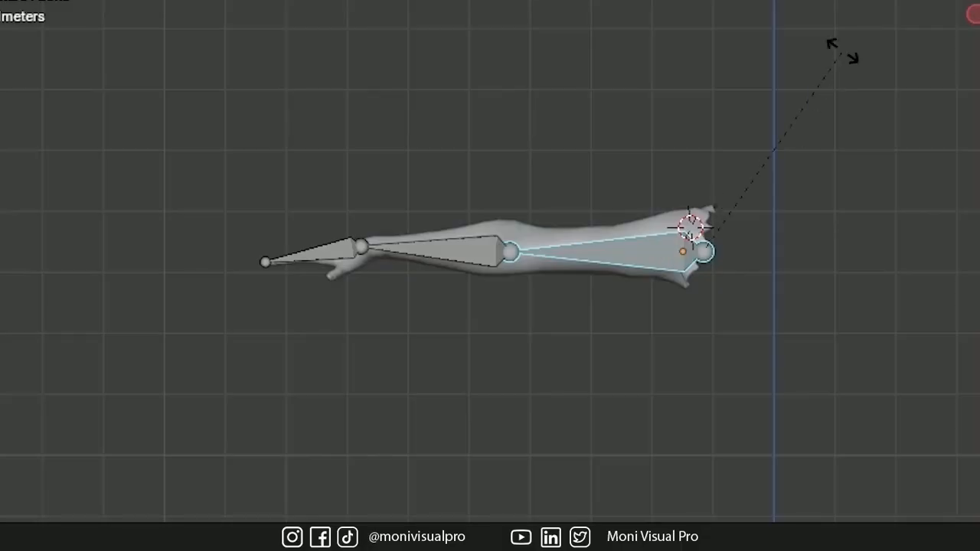
Step: Try rotating the upper-arm bone slightly upward and bending the forearm bone, and undo both rotations
left_click(857, 77)
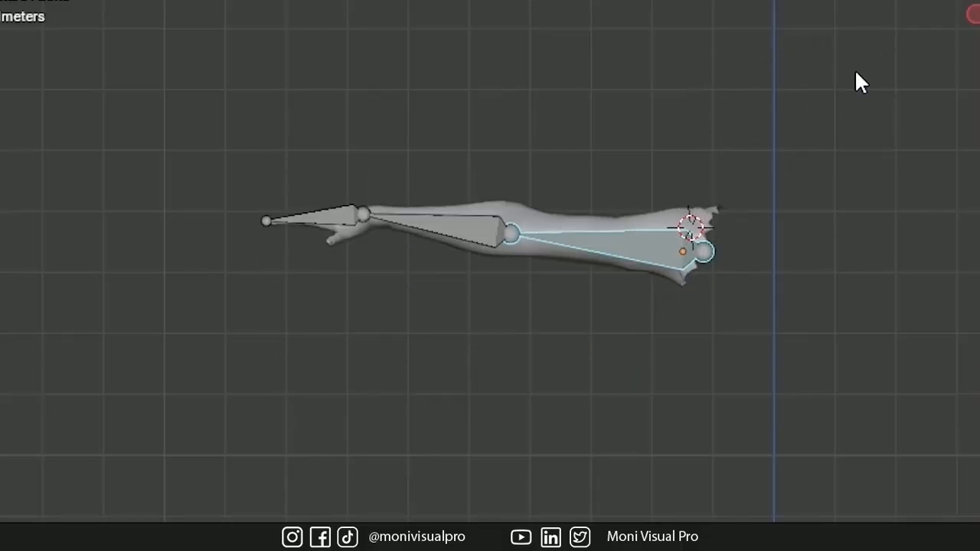
left_click(457, 235)
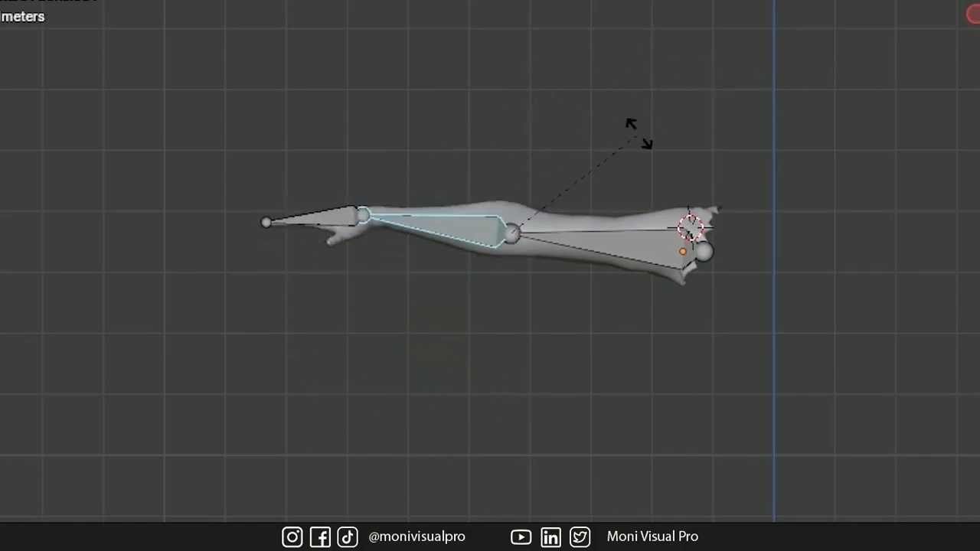
left_click(513, 147)
key("ctrl+z")
key("ctrl+z")
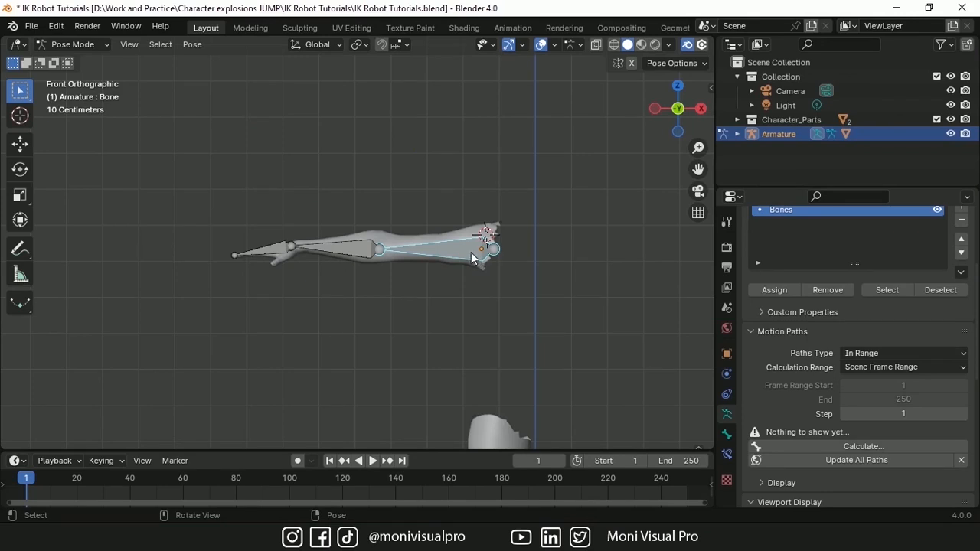
Step: Pose the arm in front view by rotating the upper-arm bone steeply upward, tilting the forearm bone outward and bending the hand bone level
key("r")
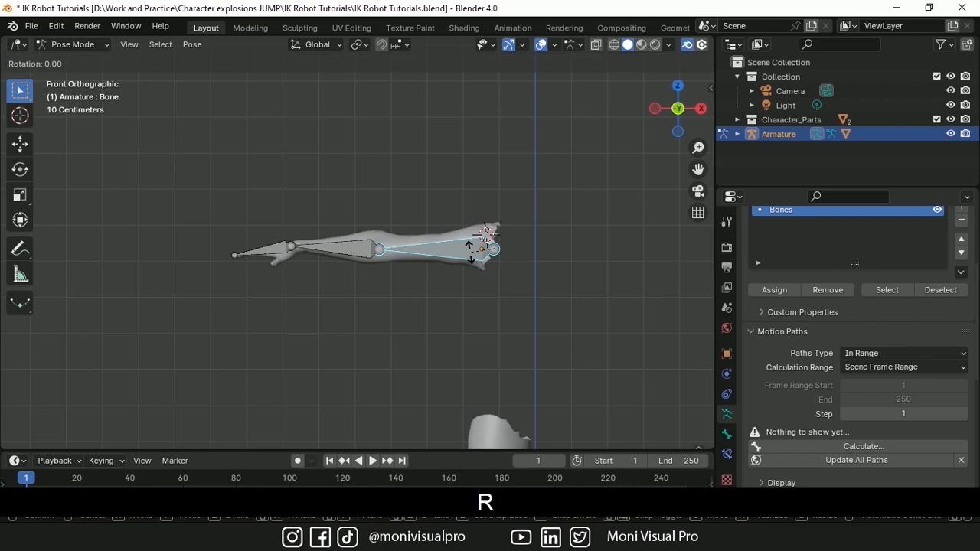
left_click(477, 227)
left_click(428, 136)
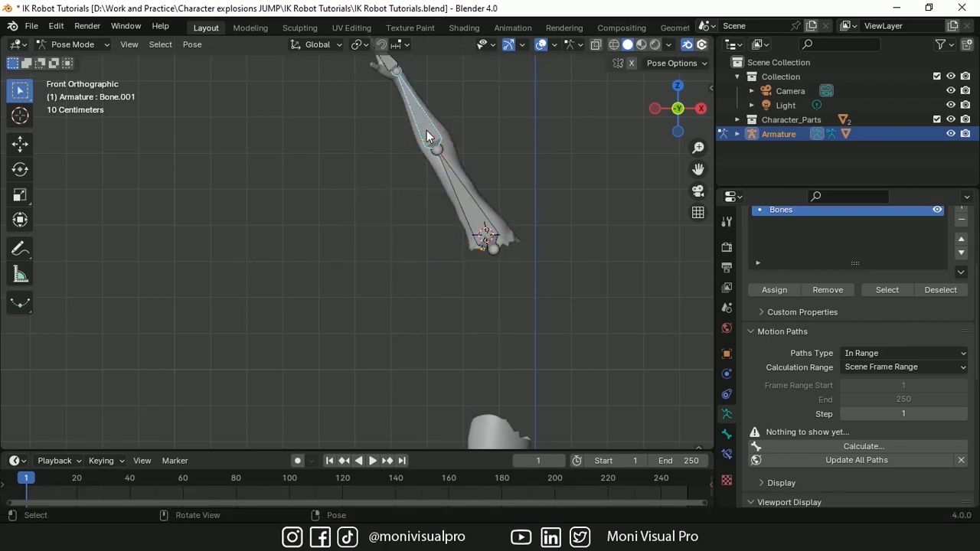
key("r")
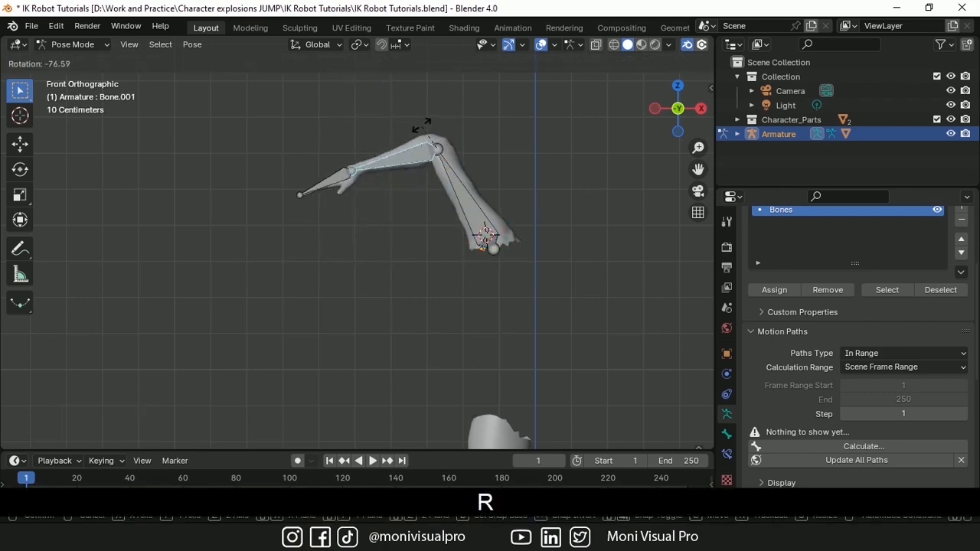
left_click(456, 110)
left_click(367, 85)
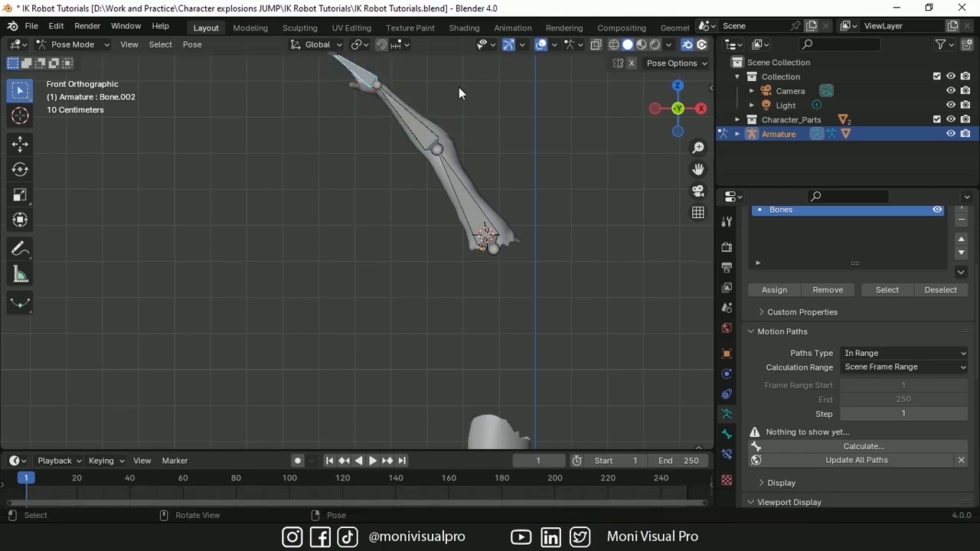
key("r")
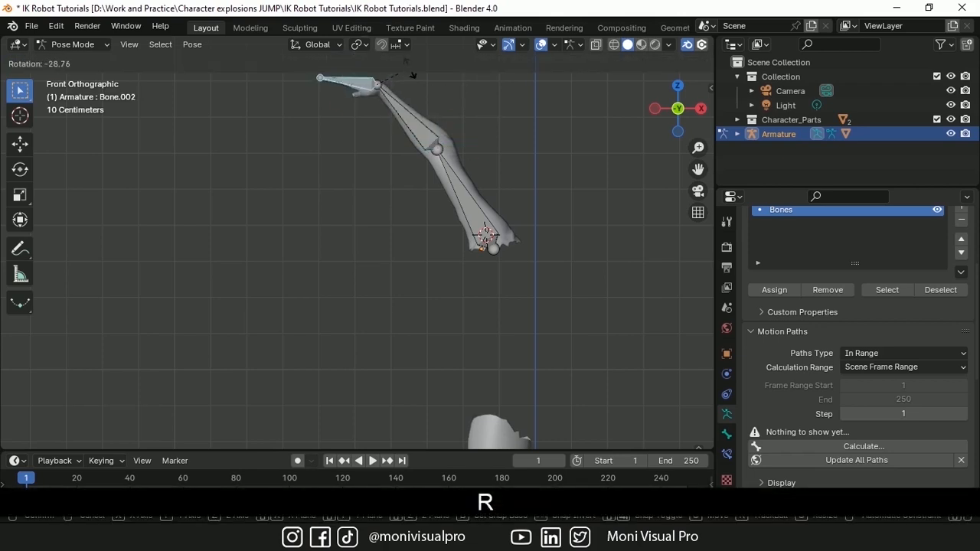
left_click(427, 105)
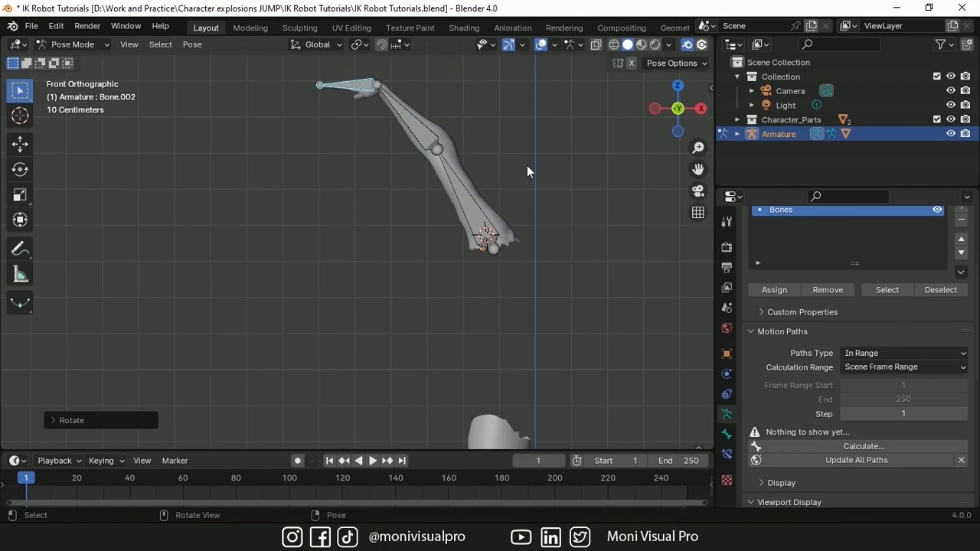
Step: Undo the three bone rotations that pose the arm, and try moving the hand bone
key("ctrl+z")
key("ctrl+z")
key("ctrl+z")
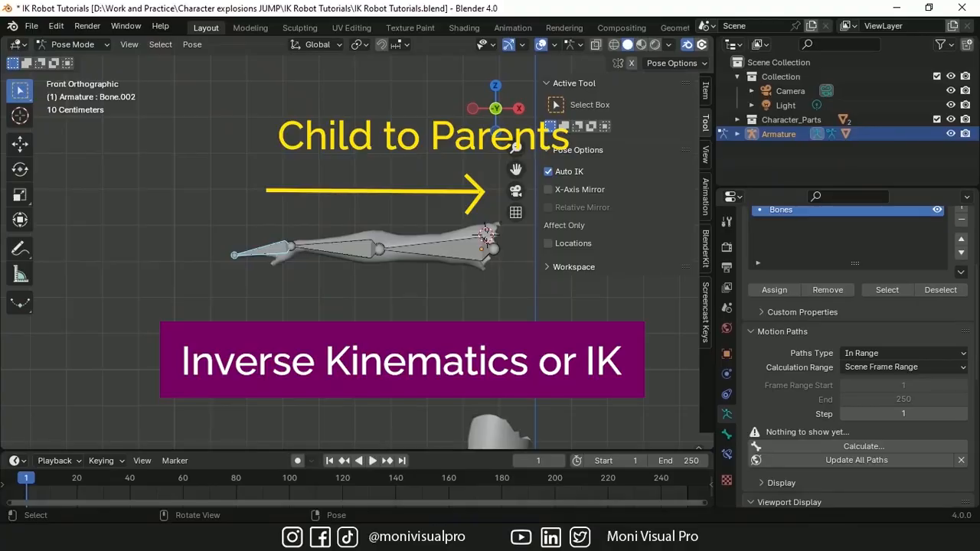
key("g")
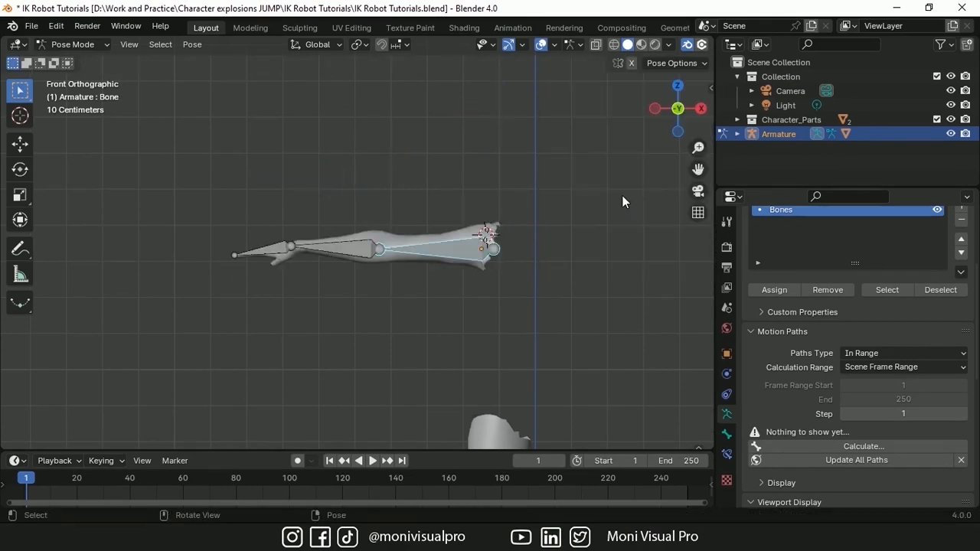
Step: Enable Auto IK in the pose options and move the hand bone upward and toward the shoulder to bend the arm
key("n")
left_click(705, 91)
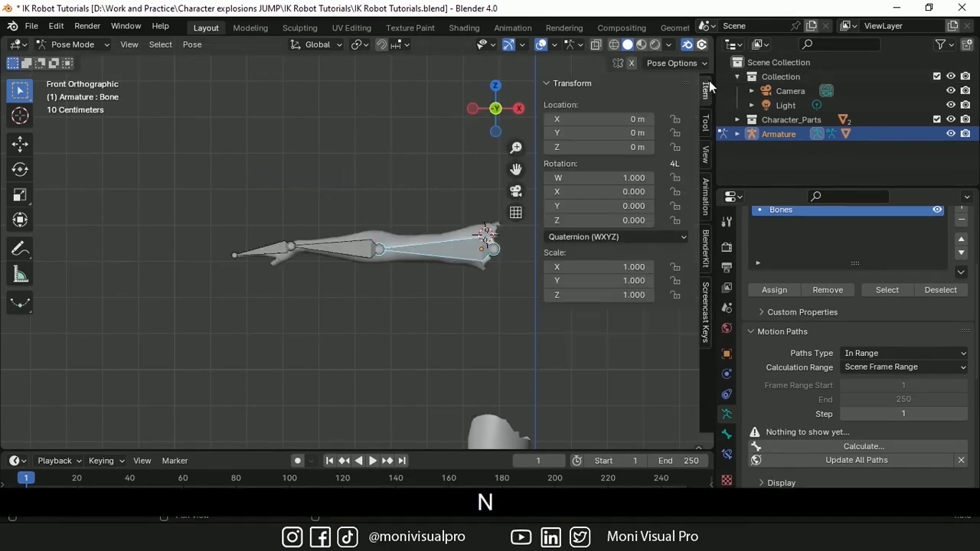
left_click(707, 125)
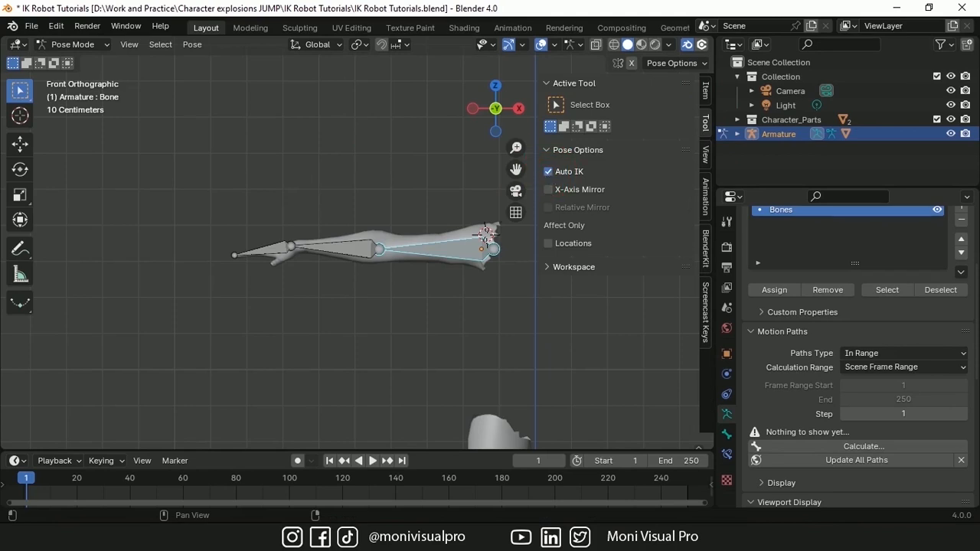
left_click(270, 255)
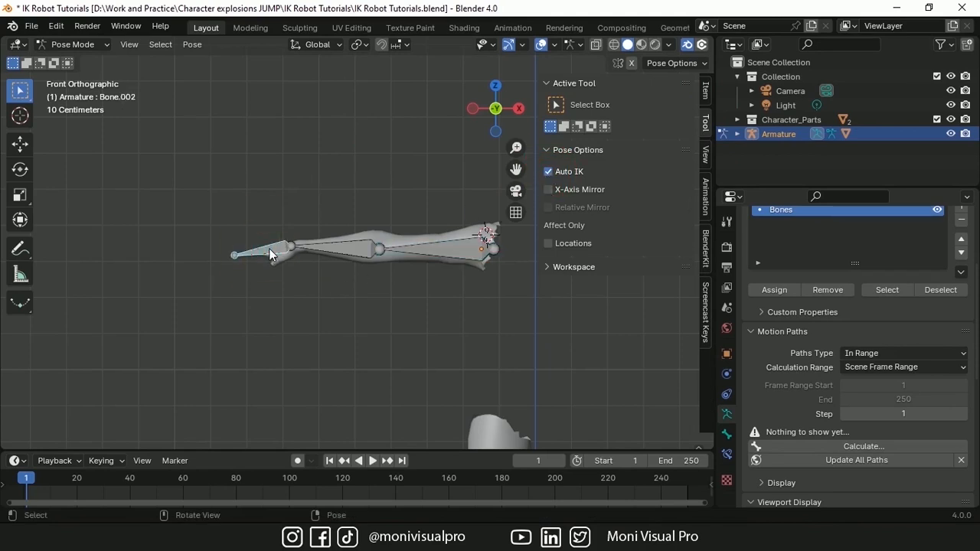
key("g")
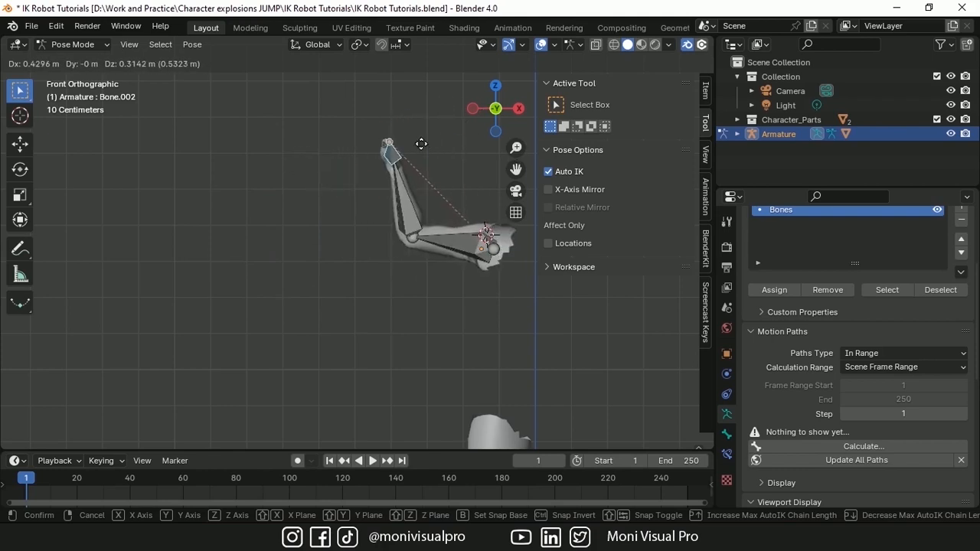
left_click(342, 157)
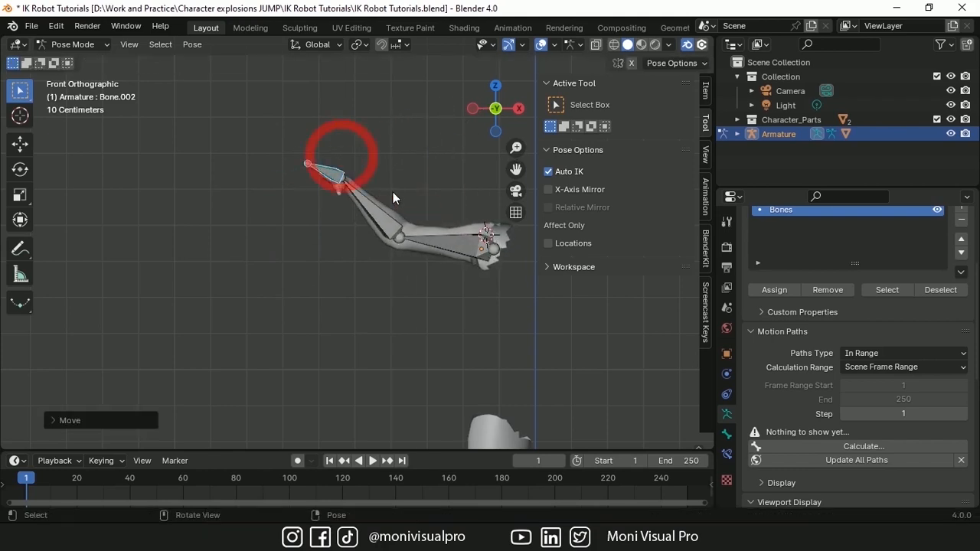
Step: Disable Auto IK and undo the hand bone's move
left_click(548, 173)
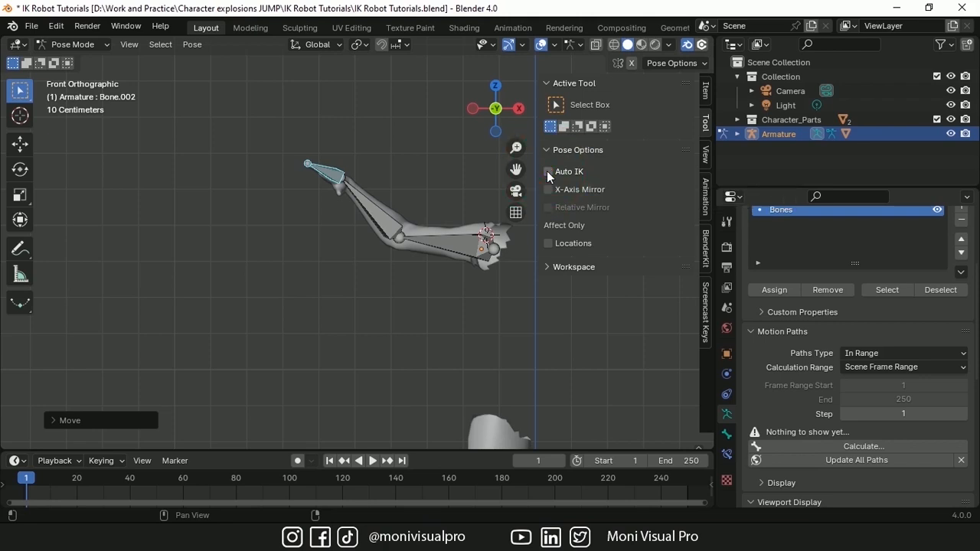
key("ctrl+z")
key("ctrl+z")
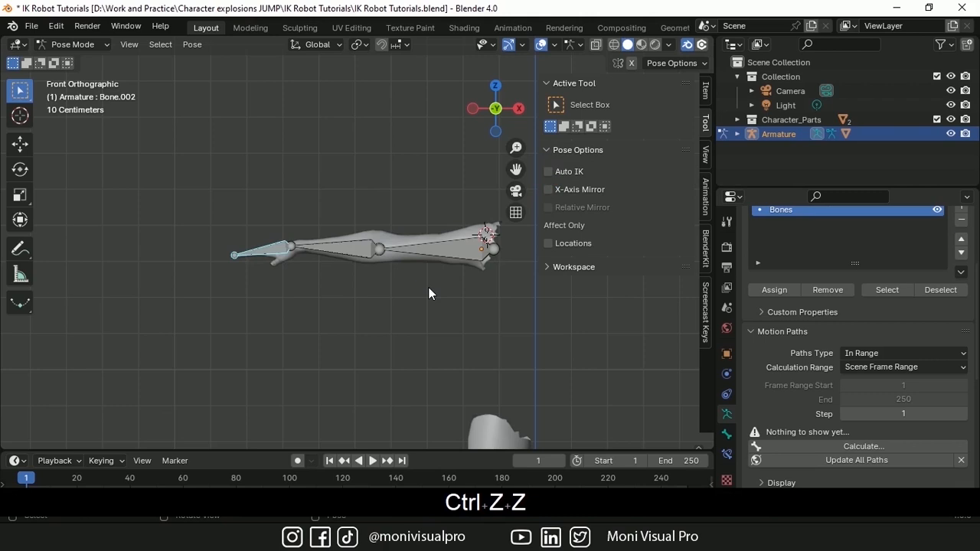
Step: Hide the pose options and switch the armature to Edit Mode with the hand bone selected
key("n")
left_click_drag(683, 123, 681, 203)
left_click(73, 44)
left_click(76, 77)
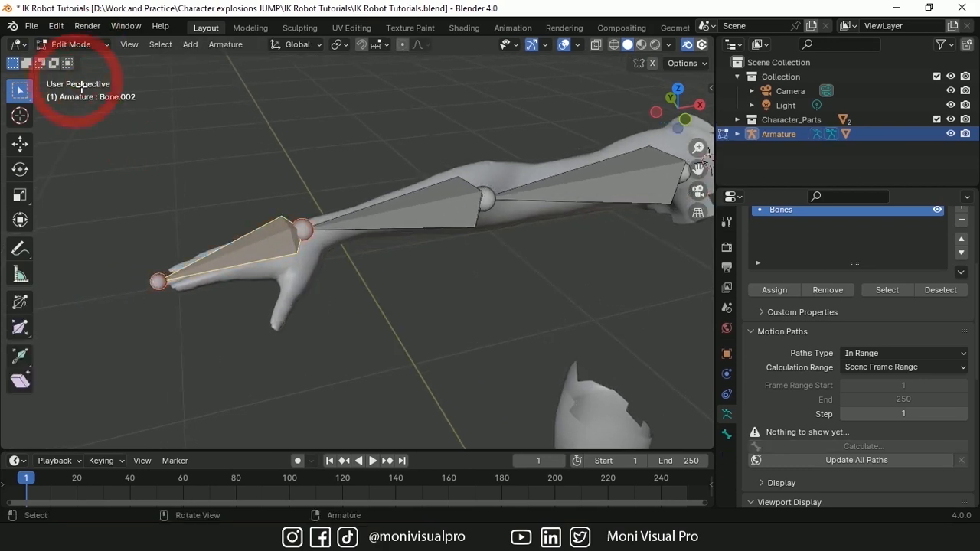
Step: Try moving the hand bone while it is connected to the forearm bone, and undo the move
key("ctrl+z")
key("ctrl+z")
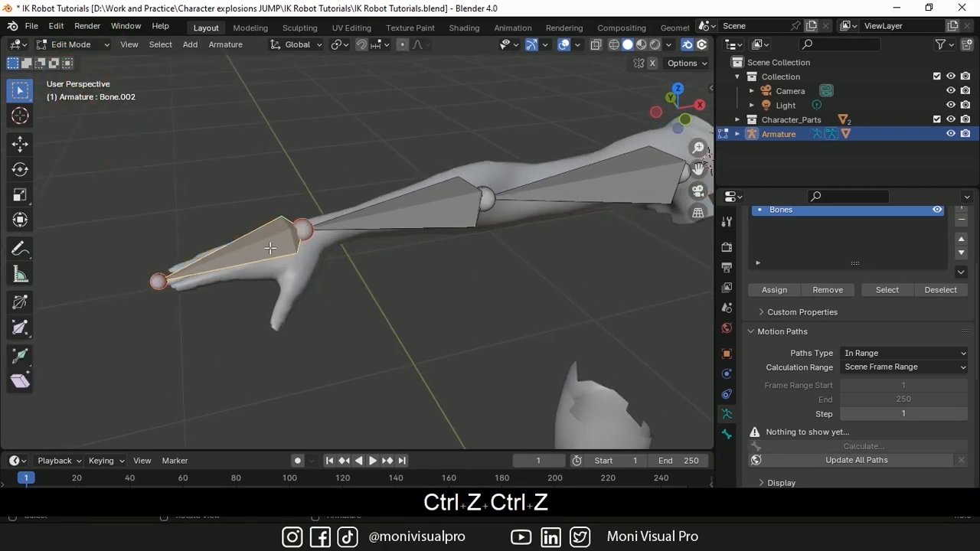
key("g")
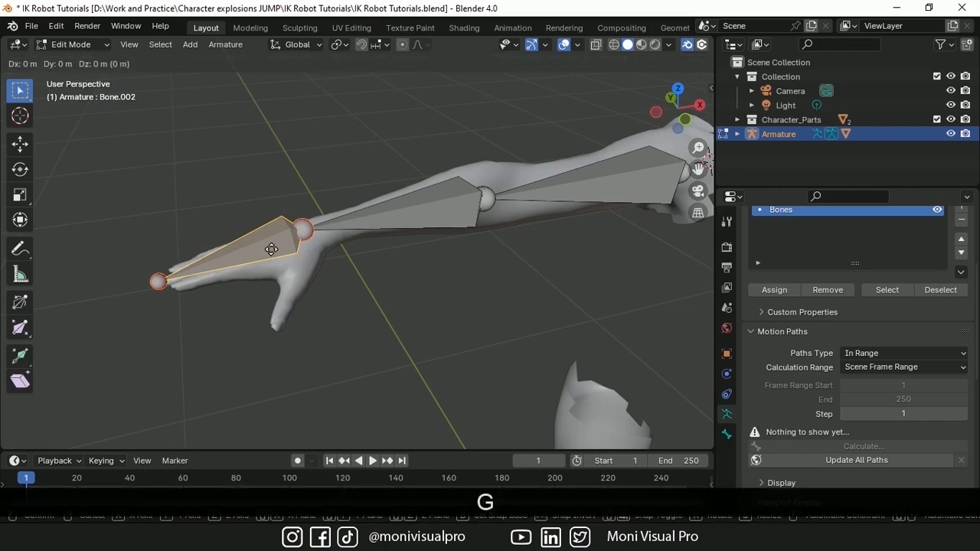
left_click(282, 243)
key("ctrl+z")
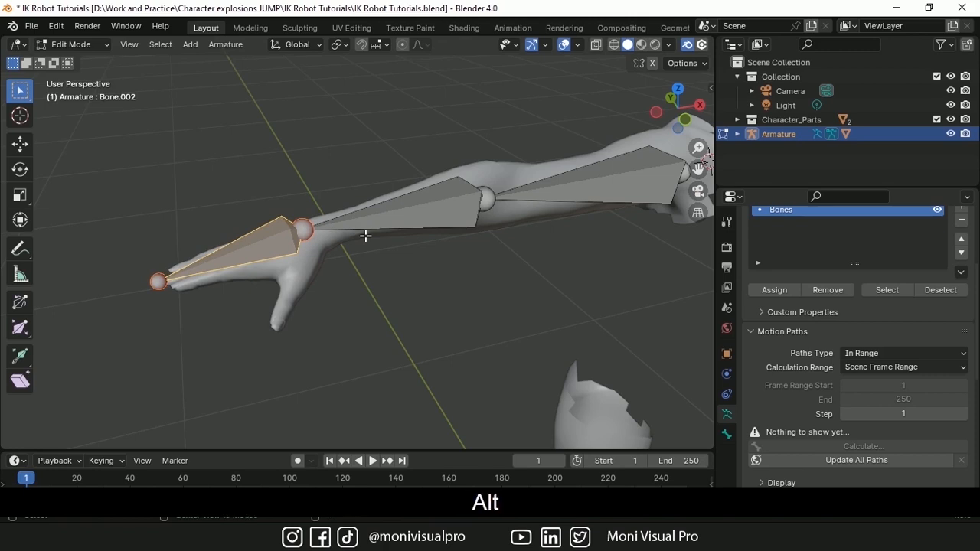
Step: Disconnect the hand bone from its parent forearm bone, testing it with a move off the wrist that is undone
key("alt+p")
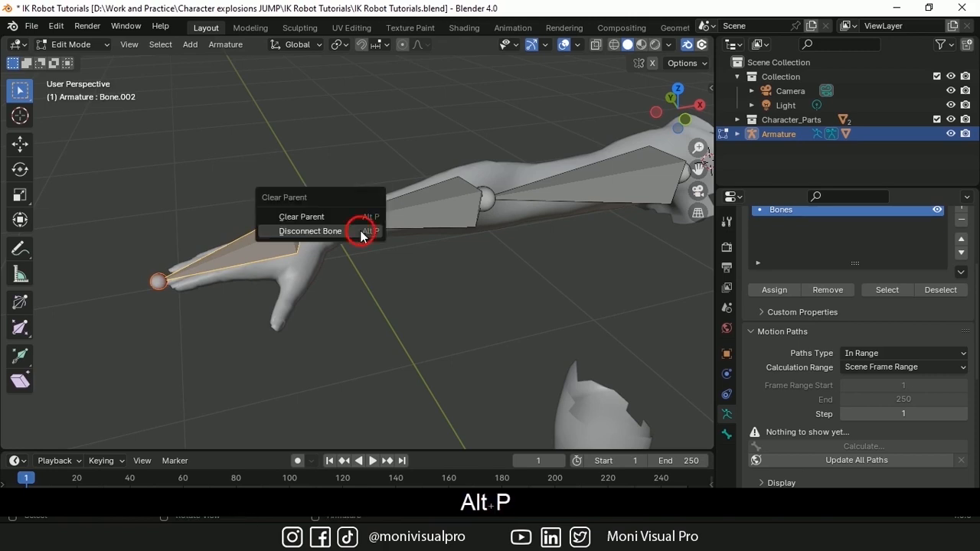
left_click(360, 231)
key("g")
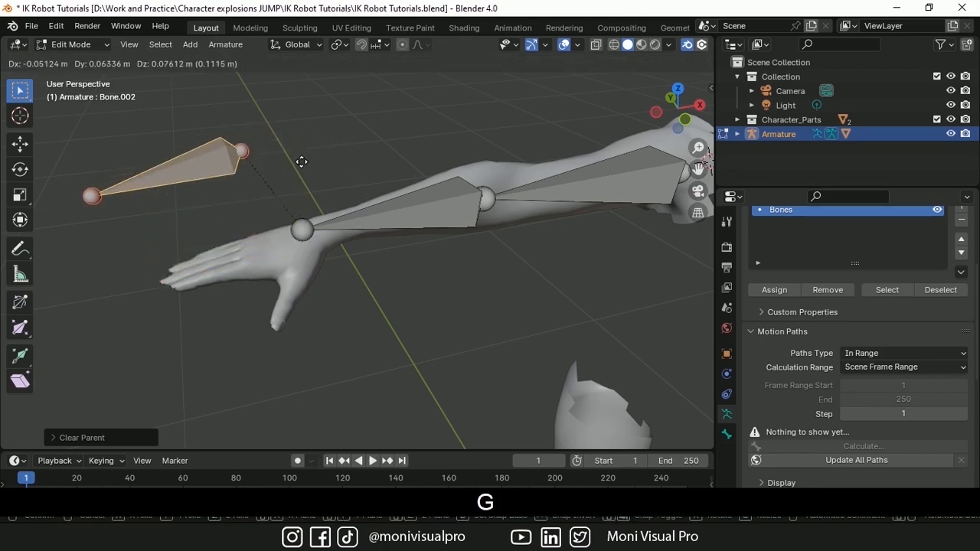
left_click(349, 164)
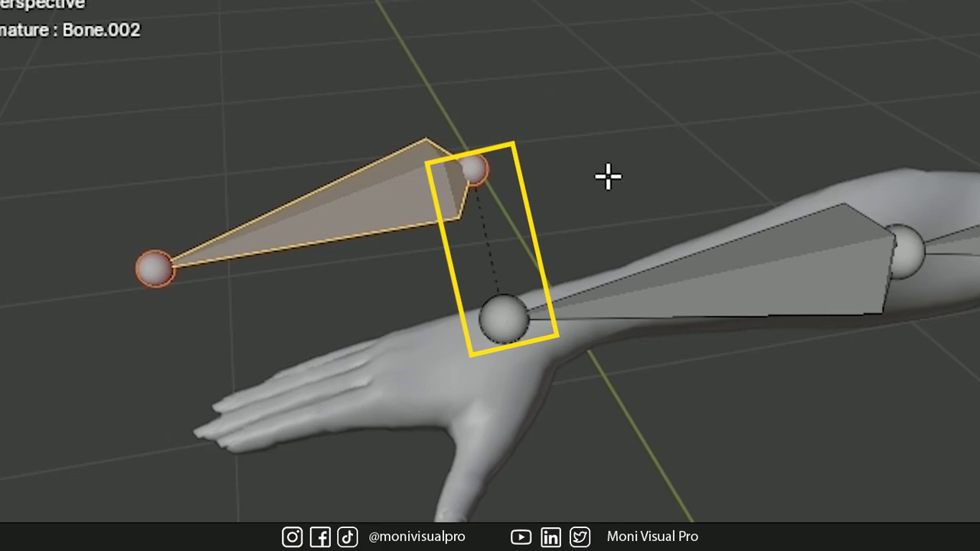
key("ctrl+z")
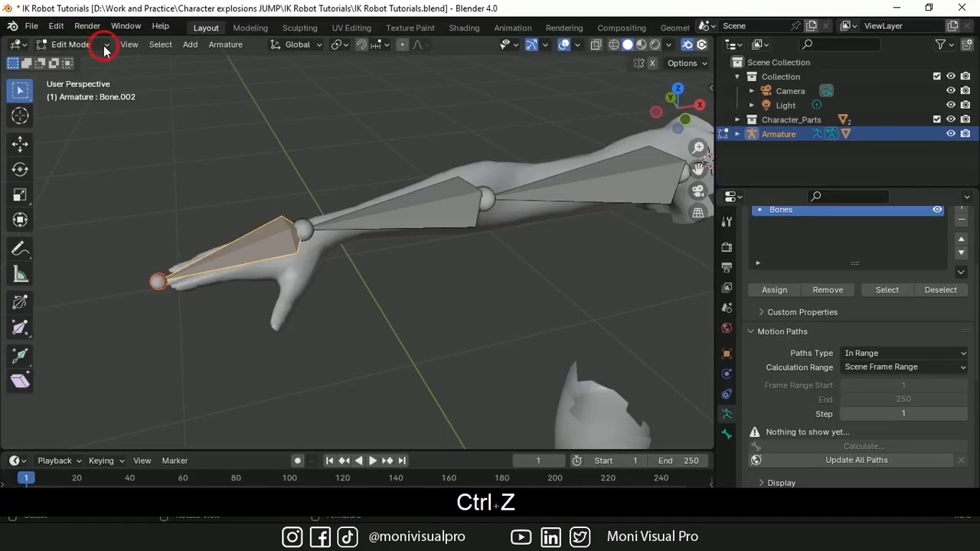
Step: In Pose Mode, add an Inverse Kinematics constraint to the forearm bone with the armature as its target
left_click(105, 48)
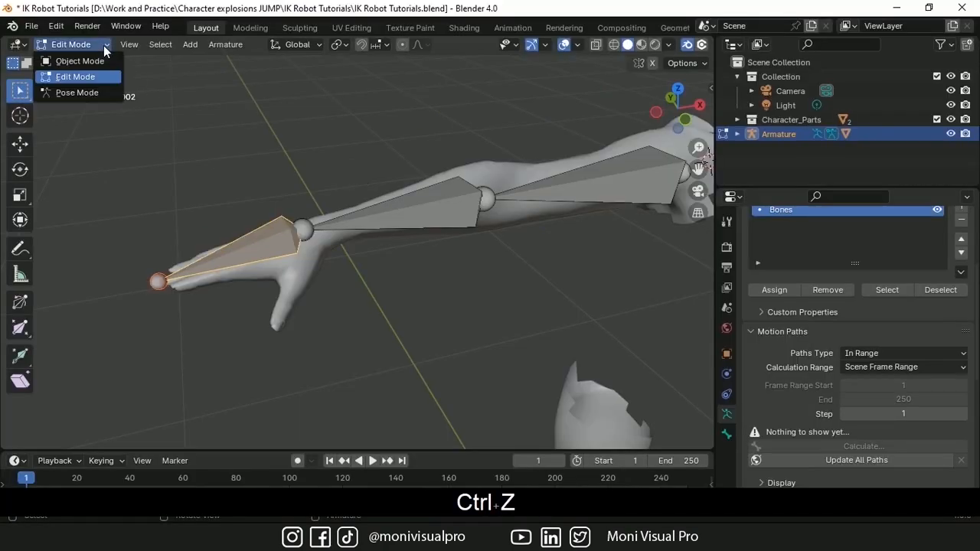
left_click(84, 94)
left_click(417, 219)
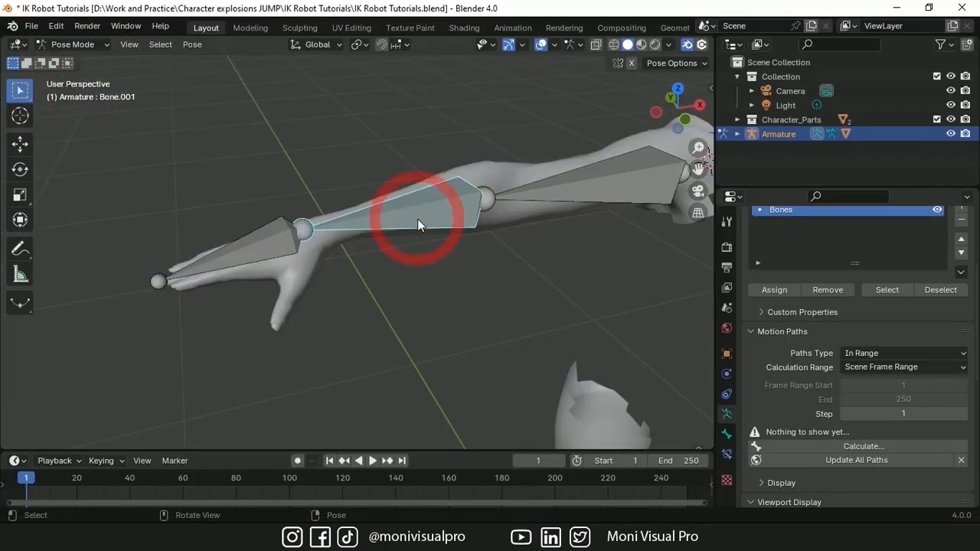
left_click(728, 435)
left_click(729, 438)
left_click(799, 244)
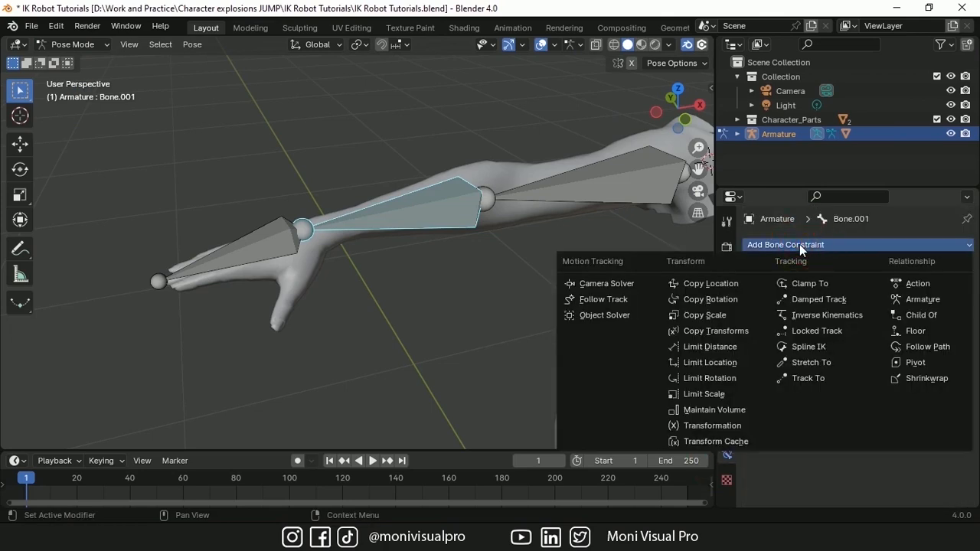
left_click(827, 314)
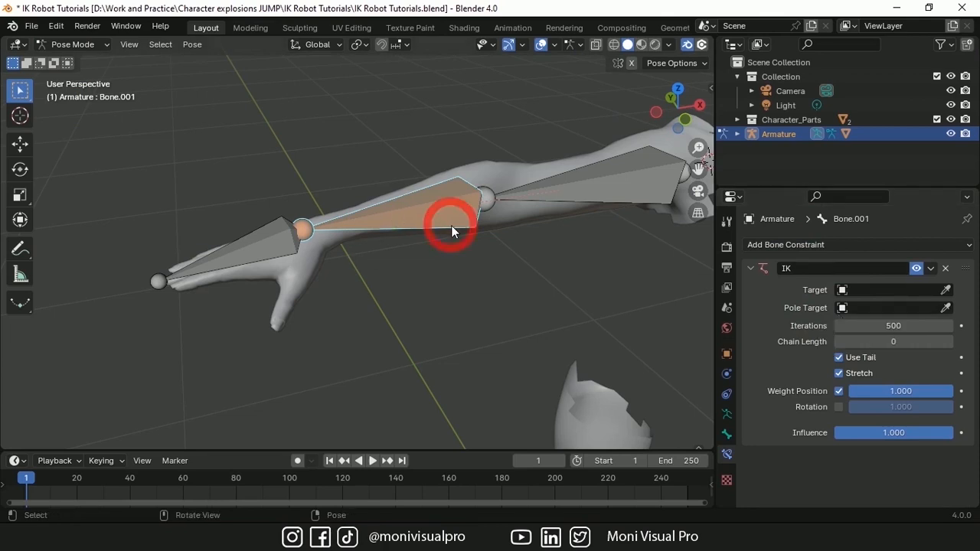
left_click(947, 291)
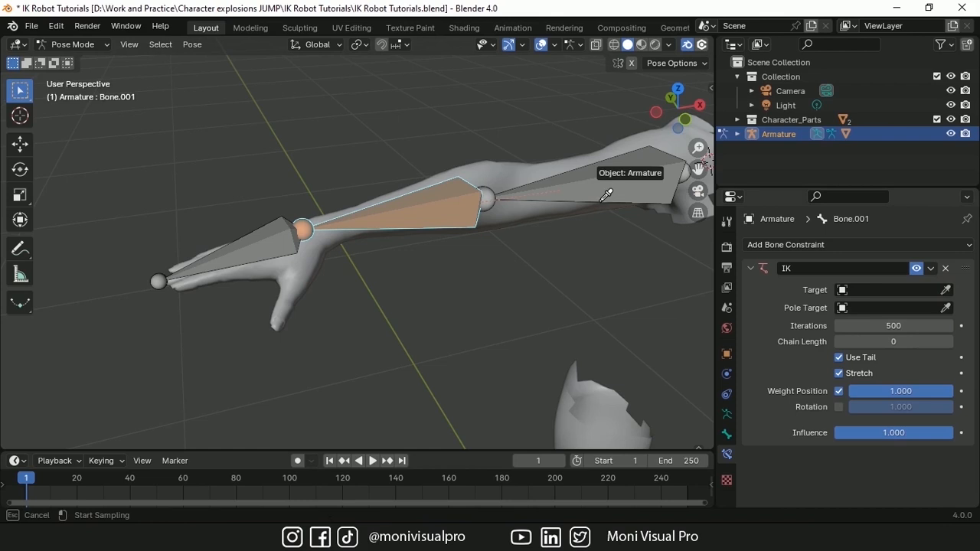
left_click(569, 191)
Step: Rename the hand bone as IK Hands
left_click(261, 249)
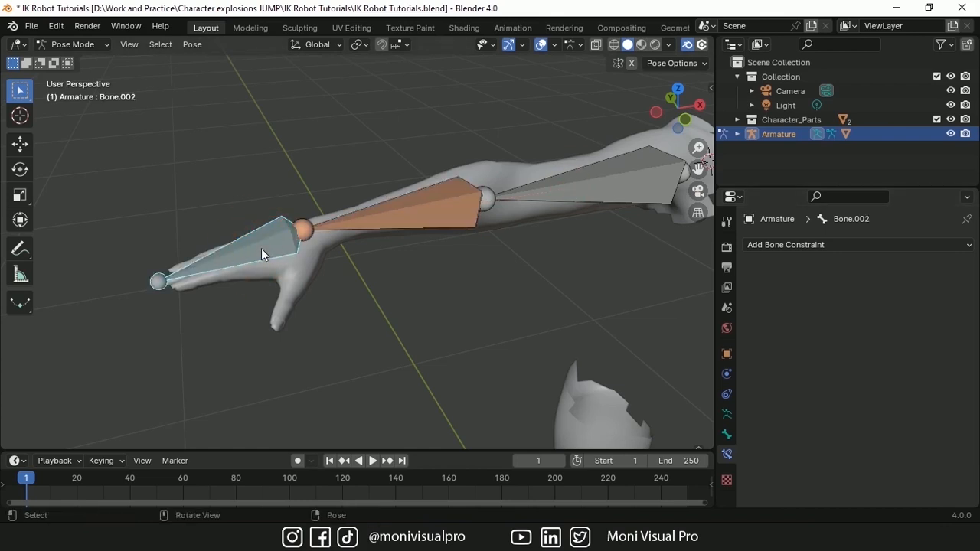
left_click(727, 434)
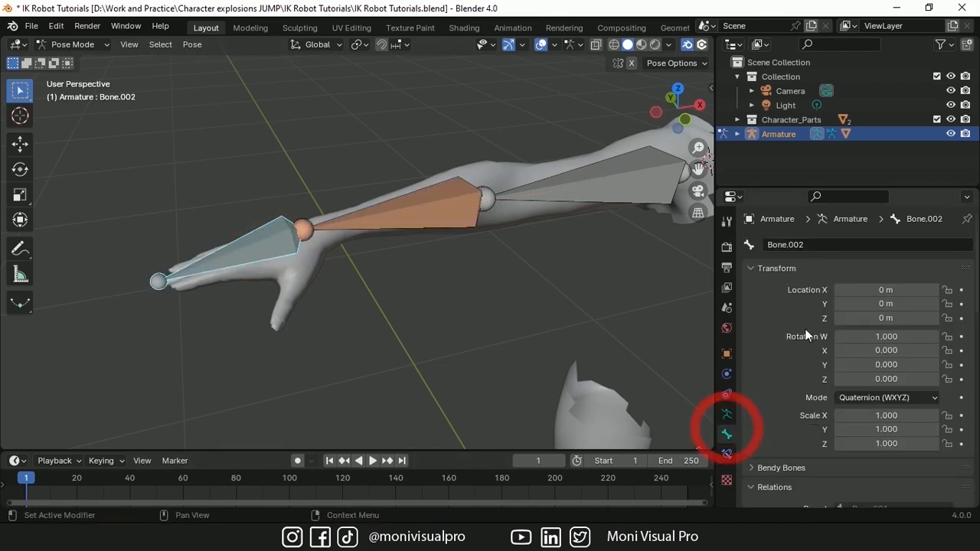
type("IK ")
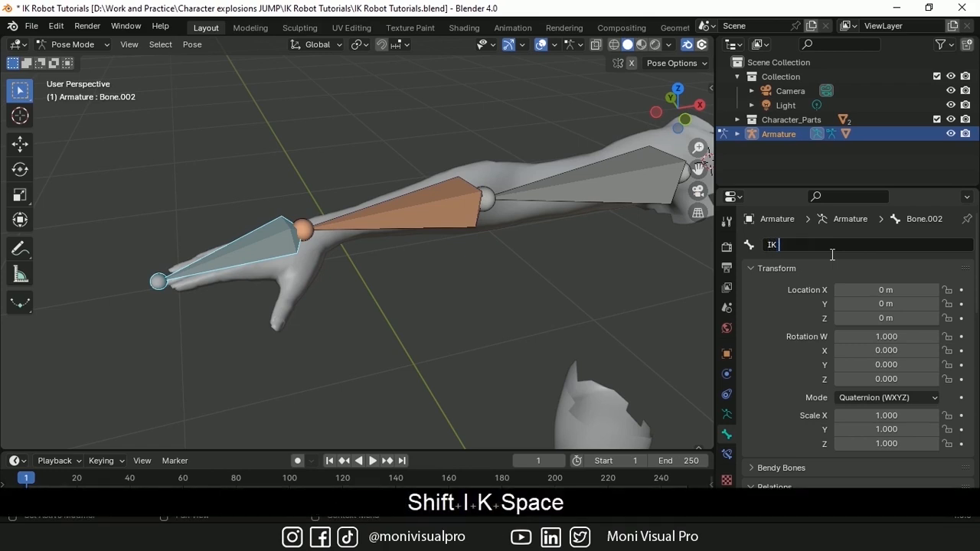
type("Hands")
key("Return")
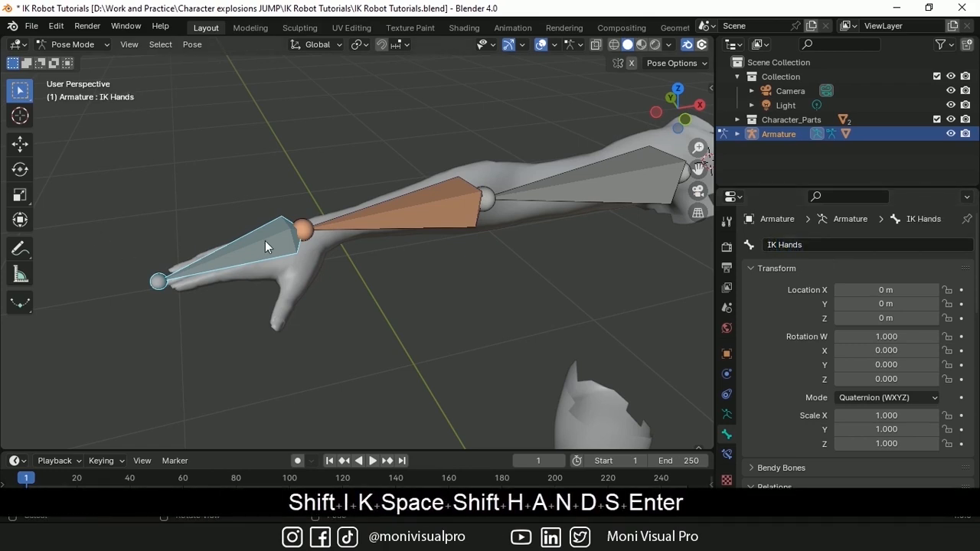
Step: Set IK Hands as the target bone of the forearm bone's IK constraint
left_click(418, 216)
left_click(726, 454)
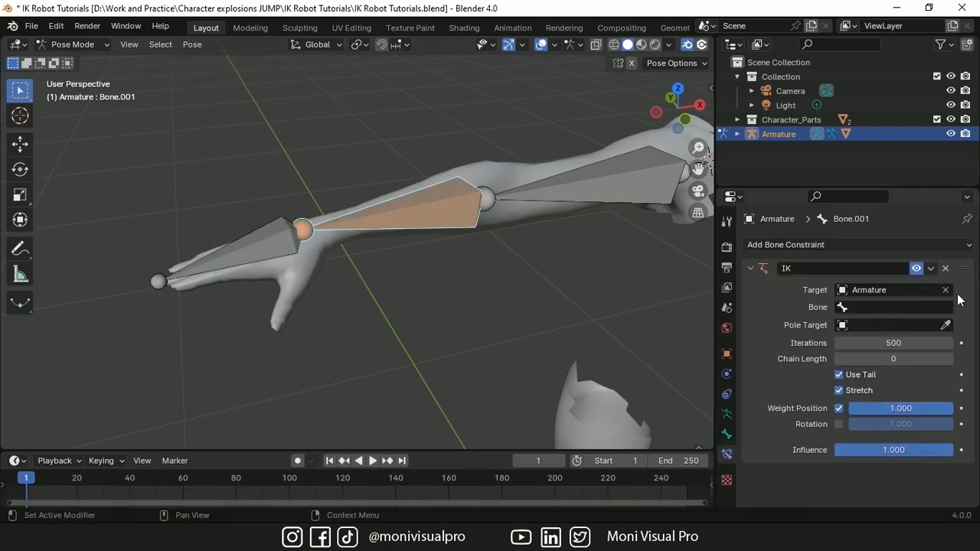
left_click(877, 307)
left_click(846, 361)
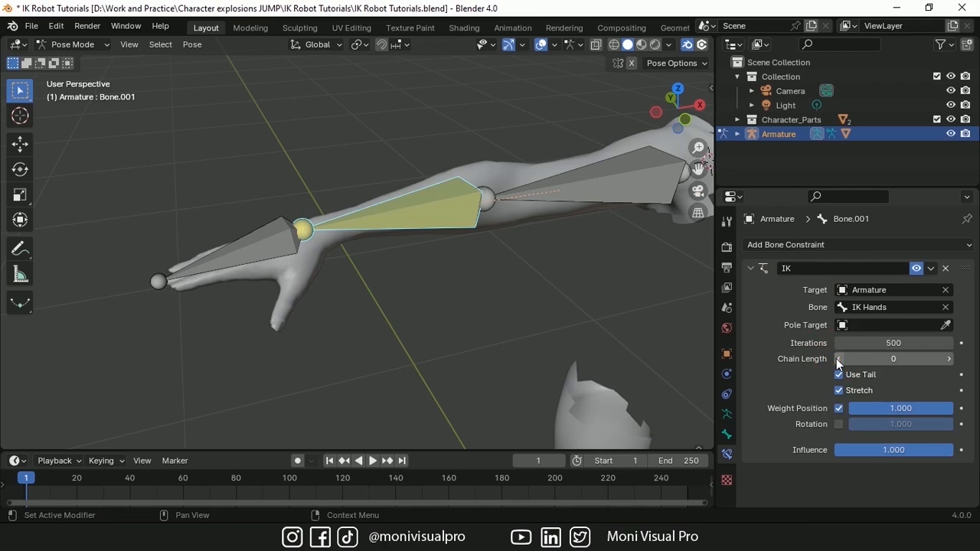
Step: Try moving the IK Hands bone around to bend the arm, and undo the last move
left_click(256, 256)
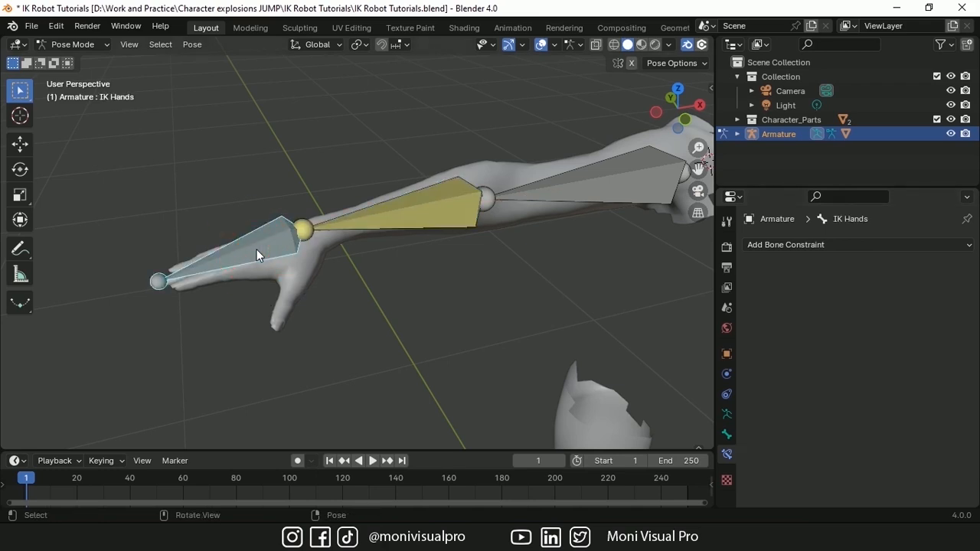
key("g")
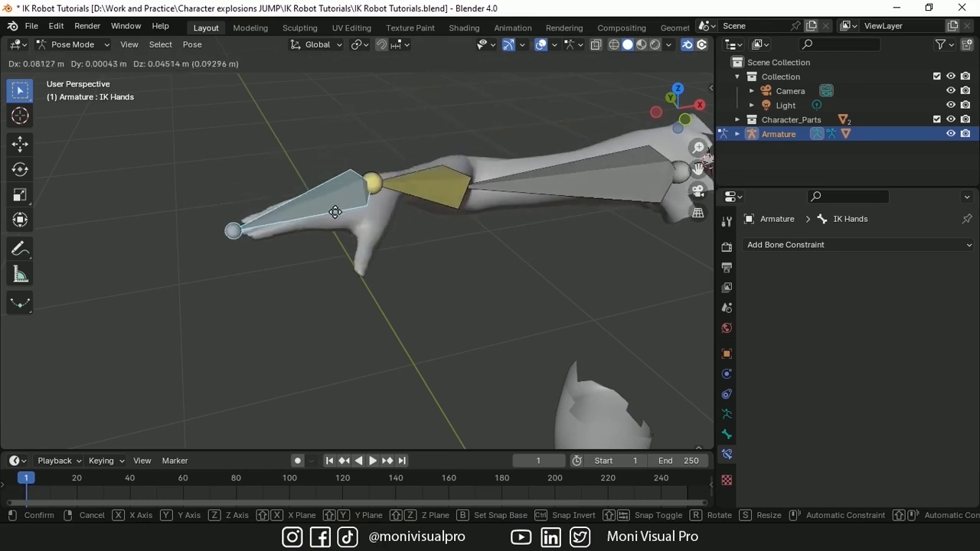
left_click(333, 205)
key("g")
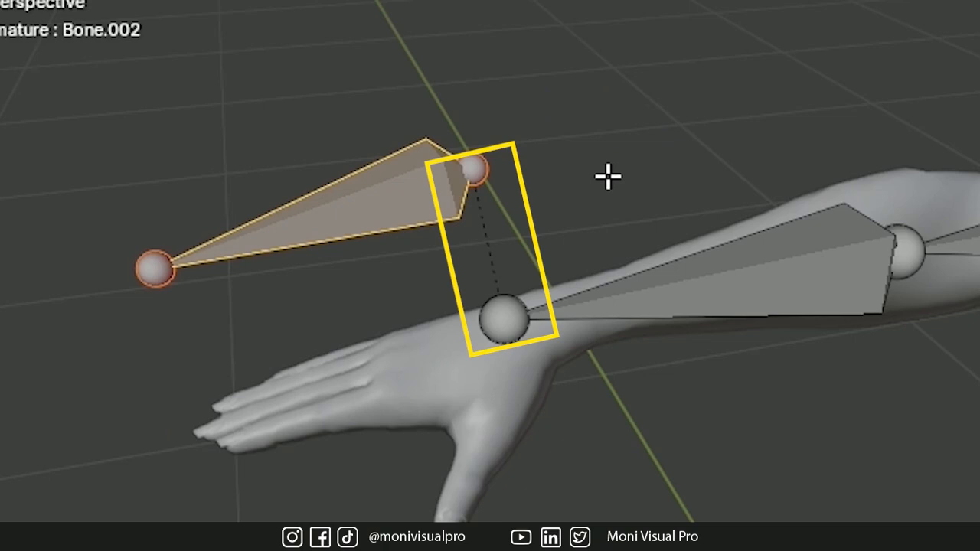
key("ctrl+z")
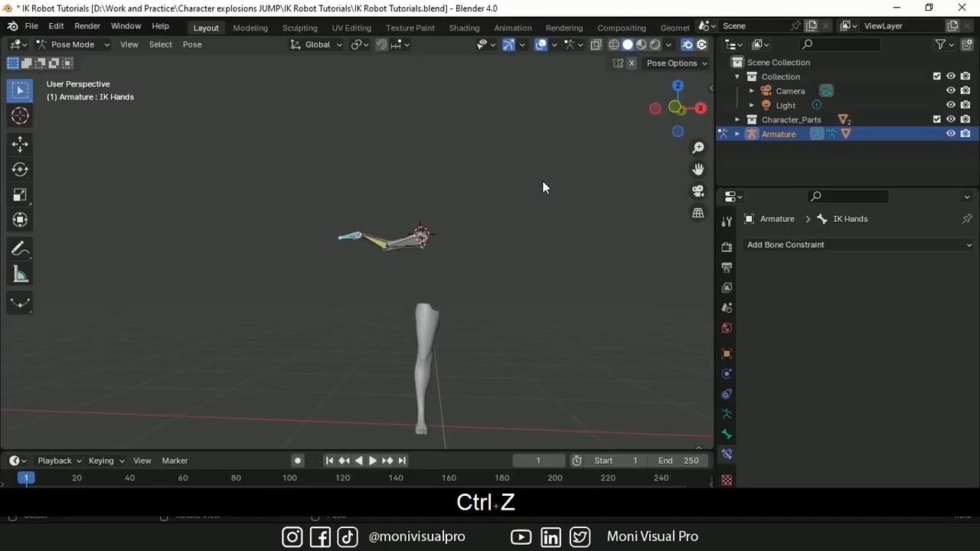
Step: Try moving the IK Hands bone to fold the forearm back over the upper arm, and undo all the hand moves
key("g")
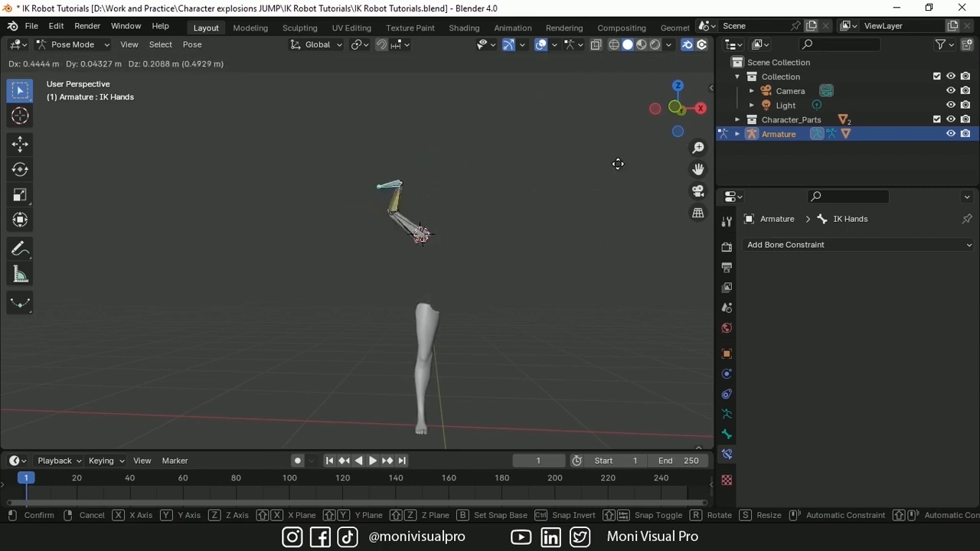
left_click(602, 184)
left_click_drag(697, 191, 697, 126)
left_click_drag(697, 170, 668, 255)
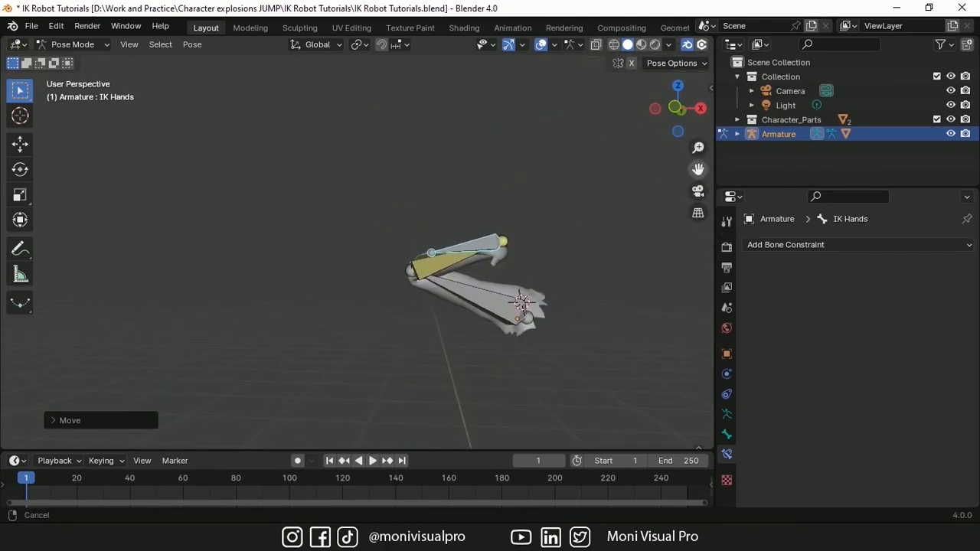
key("ctrl+z")
key("ctrl+z")
key("ctrl+z")
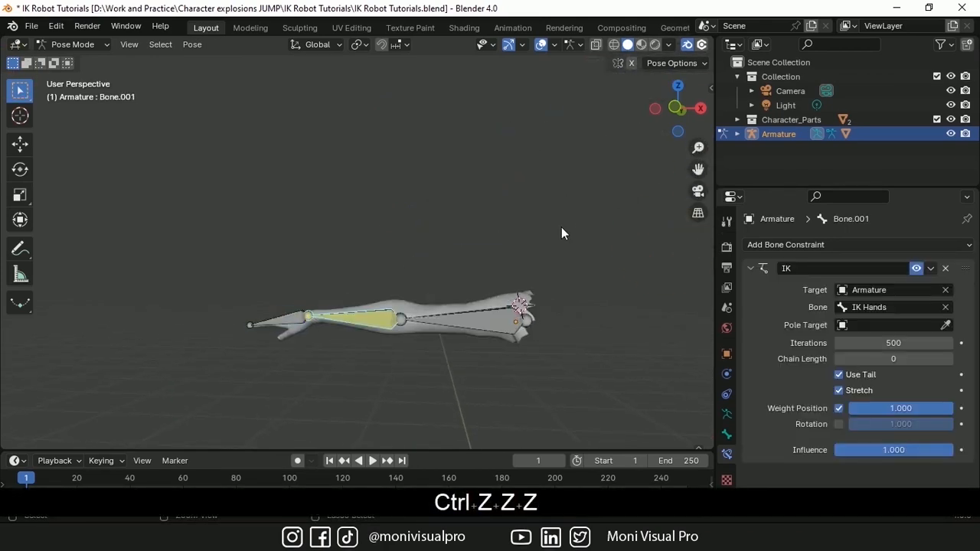
Step: Remove the IK constraint from the forearm bone
left_click_drag(698, 148, 697, 116)
left_click_drag(697, 171, 692, 22)
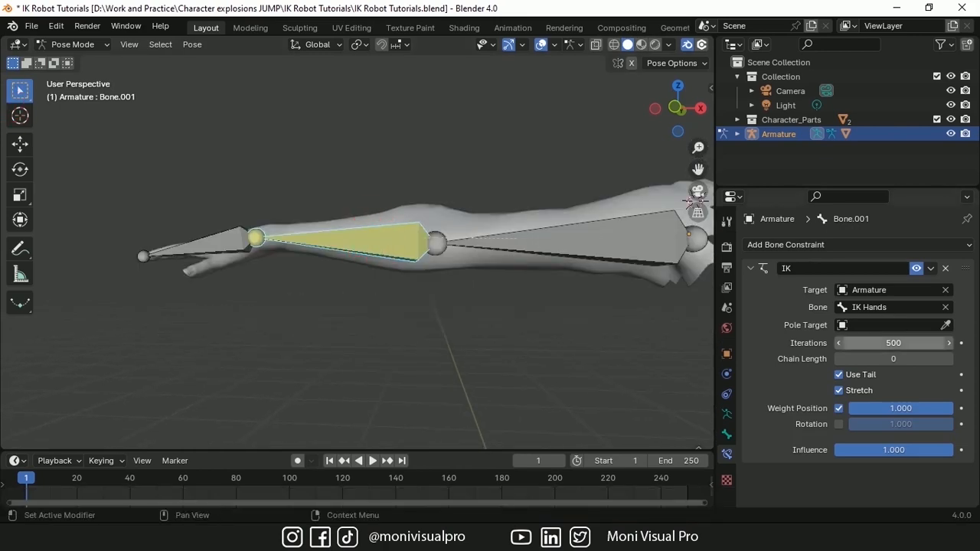
left_click(945, 268)
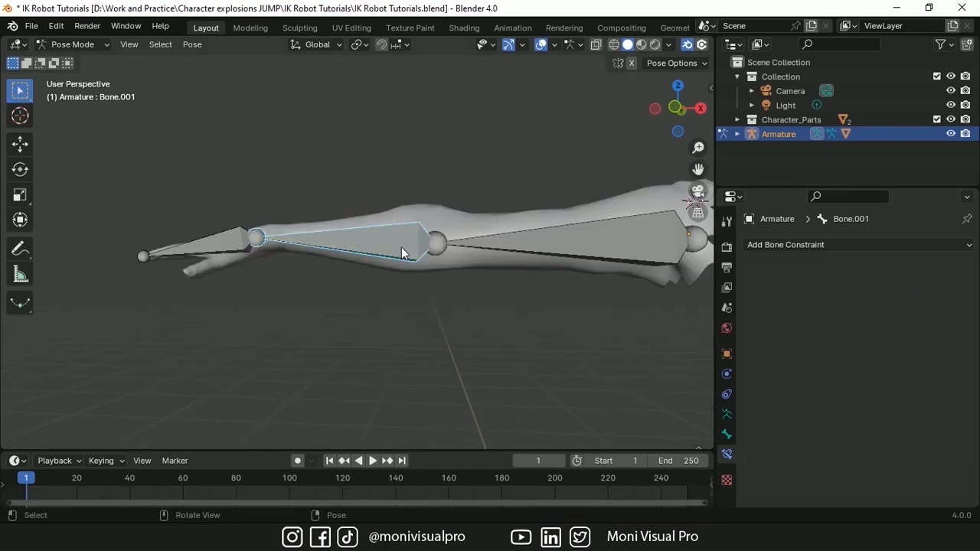
Step: In Edit Mode, move the hand bone off the wrist and parent it back to the forearm bone as Connected
left_click(231, 242)
left_click(85, 45)
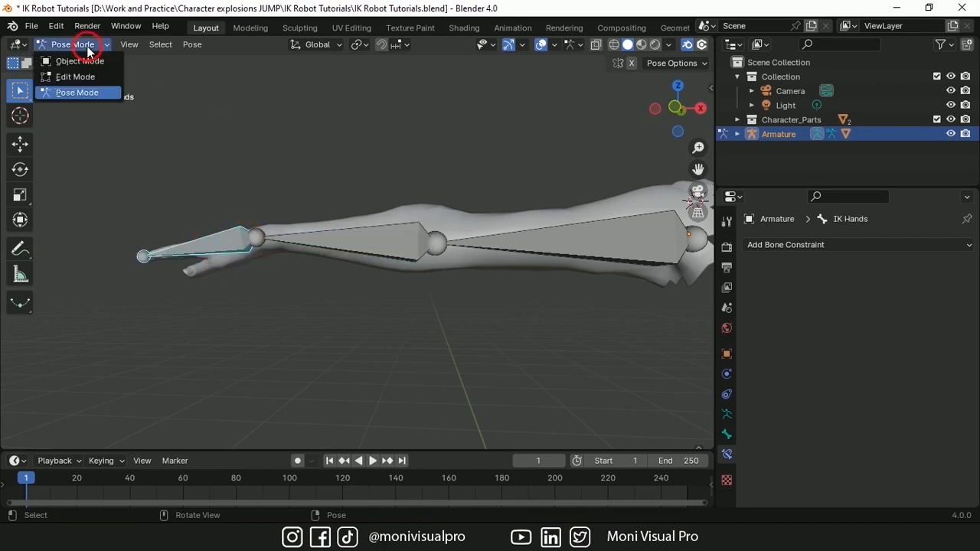
left_click(77, 75)
key("g")
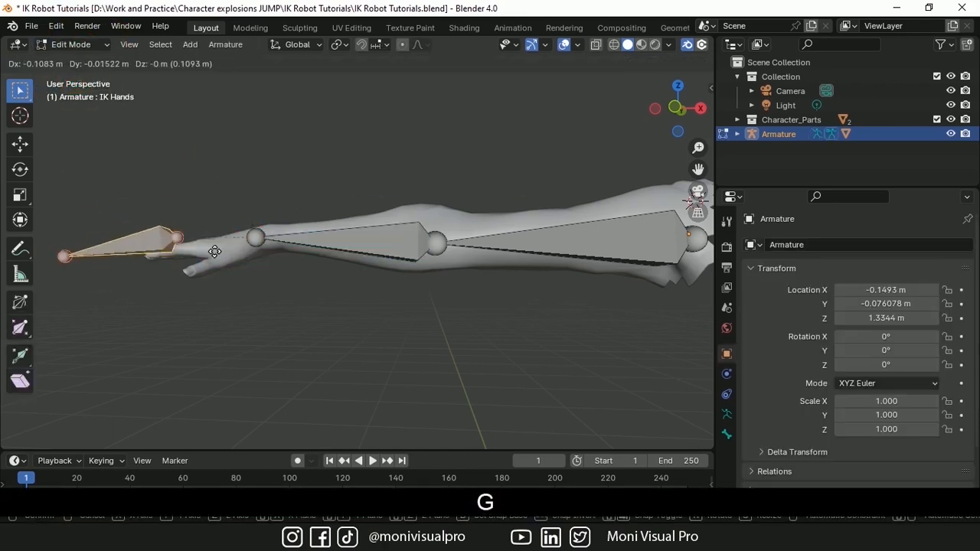
left_click(206, 237)
left_click(388, 246, "shift")
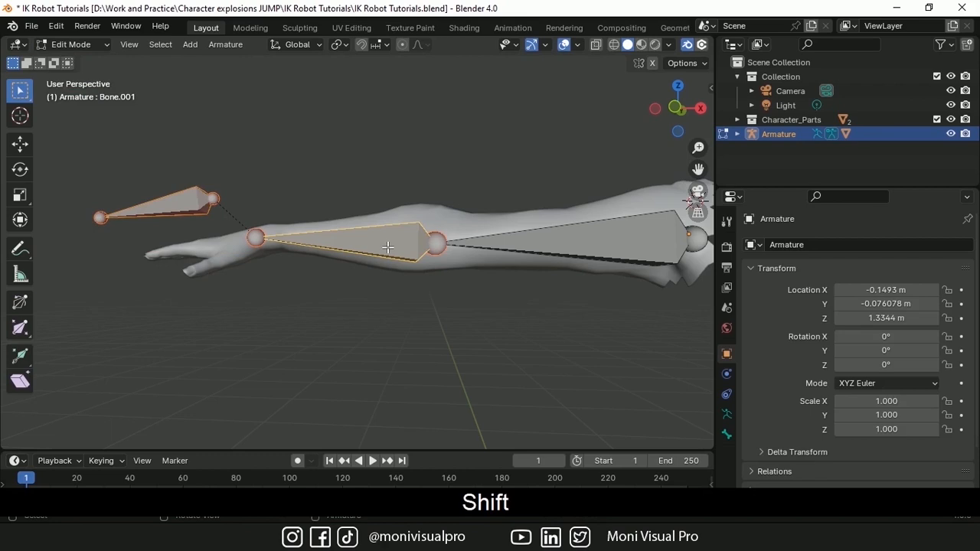
key("ctrl+p")
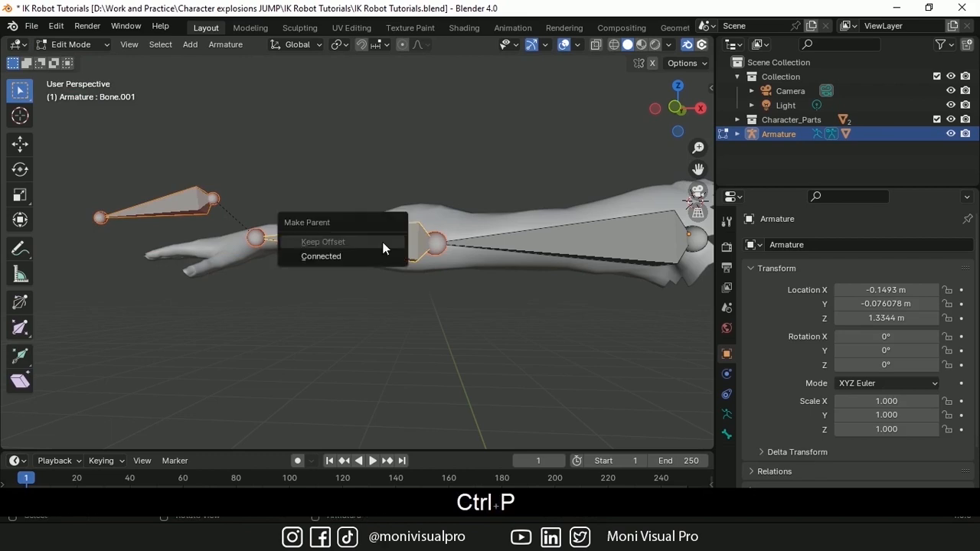
left_click(329, 255)
Step: Try moving the connected hand bone slightly, and undo the move
left_click(249, 253)
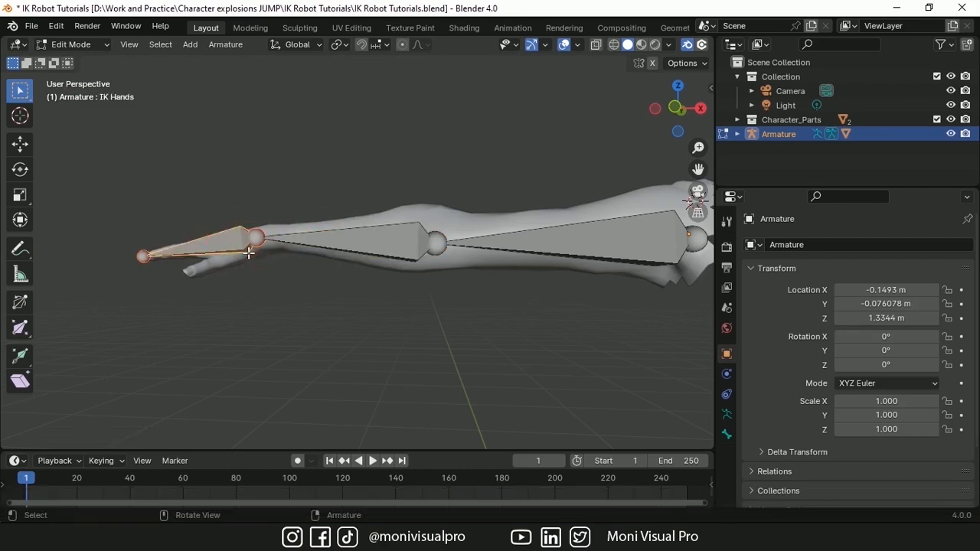
key("g")
left_click(248, 258)
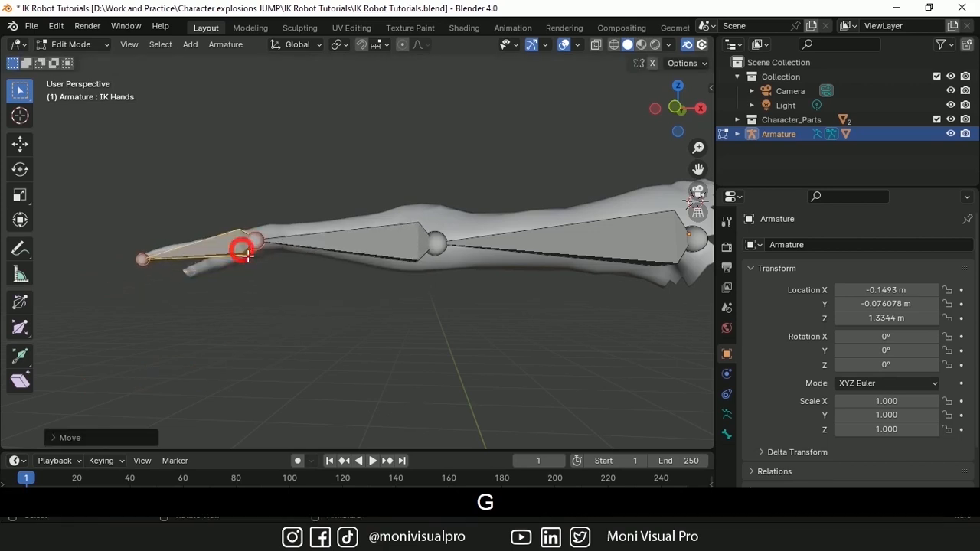
key("ctrl+z")
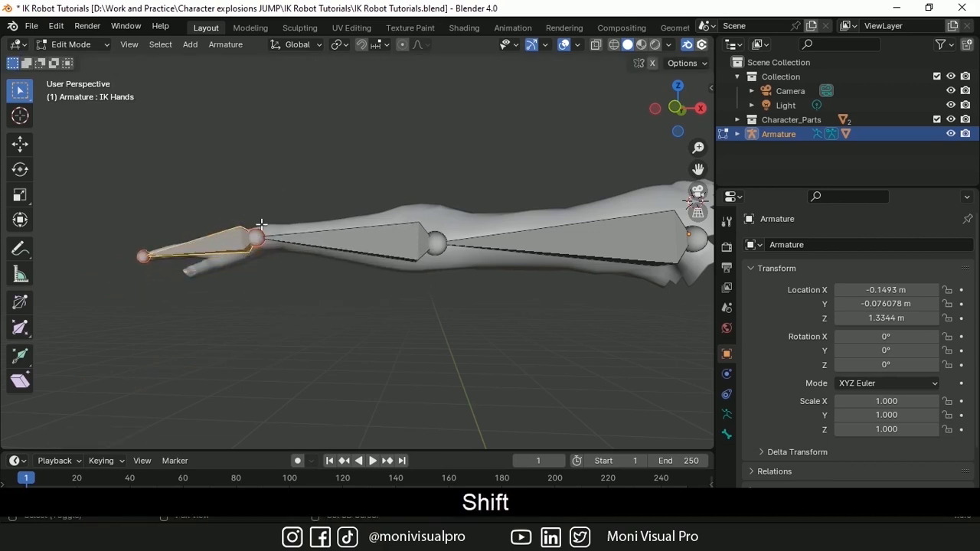
Step: Duplicate the hand bone, place the copy about 0.14 m above the original, and clear the copy's parent
key("shift+d")
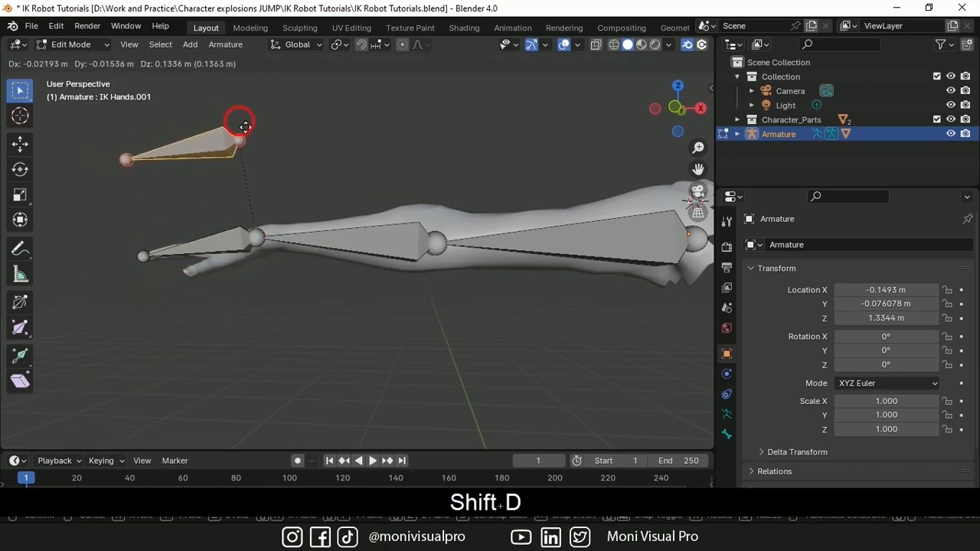
left_click(237, 129)
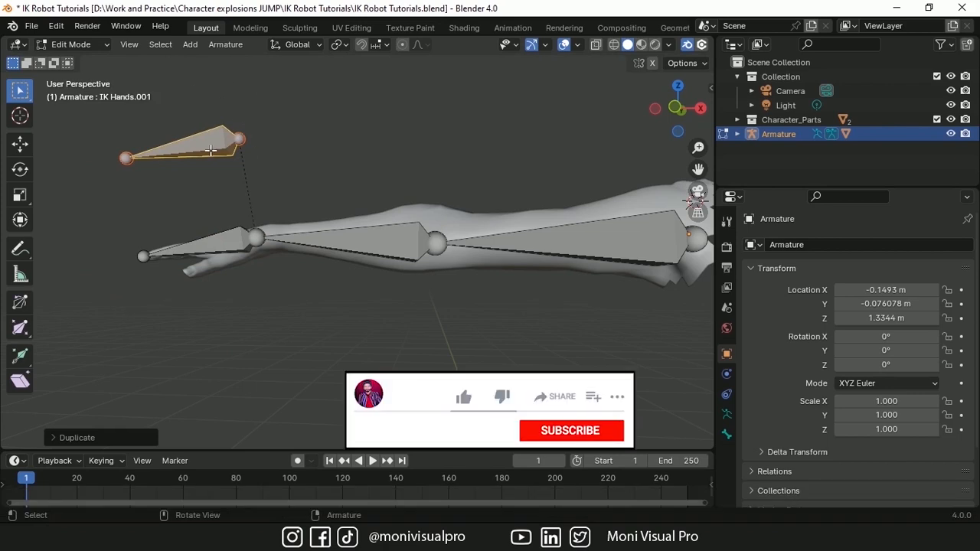
key("alt+p")
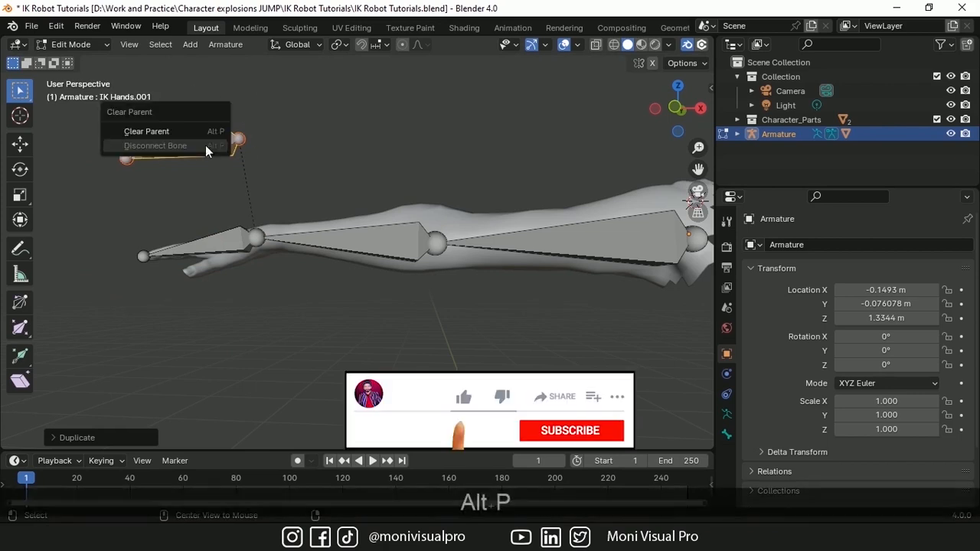
left_click(146, 131)
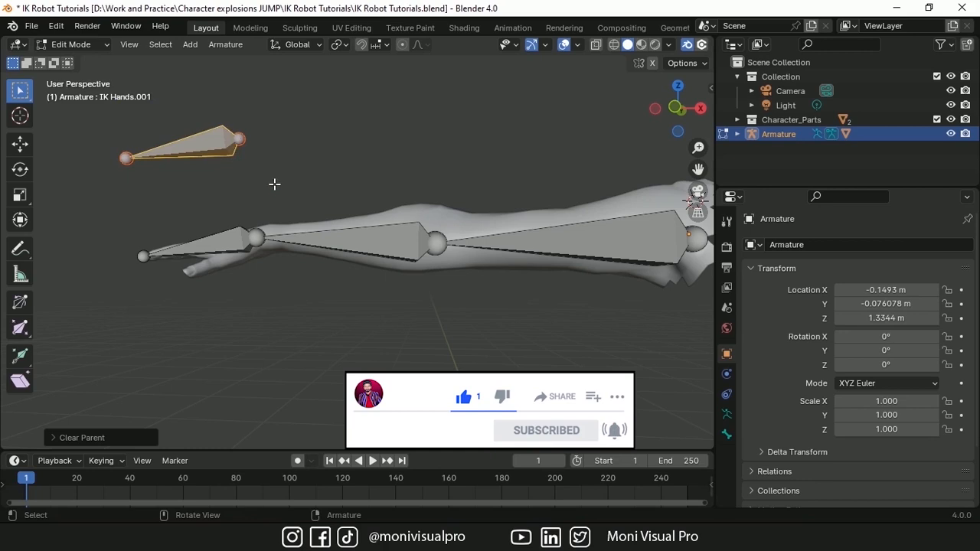
Step: Rename the duplicated hand bone as IK Bone Hands
left_click(726, 434)
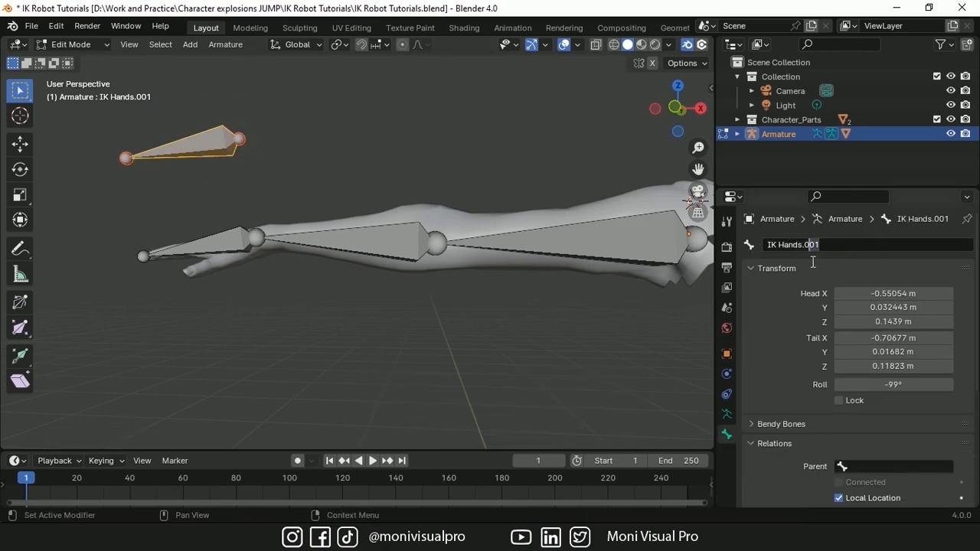
left_click(786, 245)
type("IK Bone Hands")
key("Return")
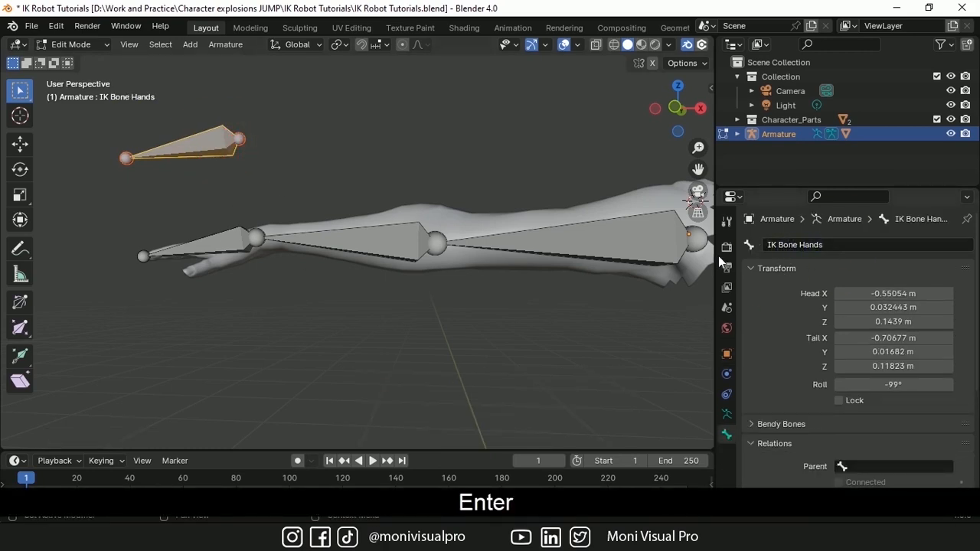
Step: Rename the original hand bone at the wrist as Hand
left_click(255, 235)
left_click(836, 245)
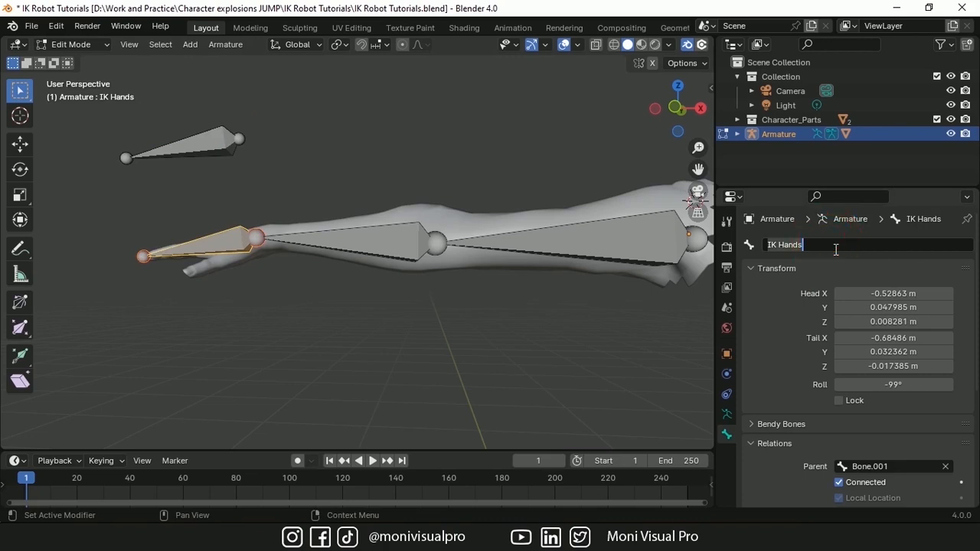
type("Hand")
key("Return")
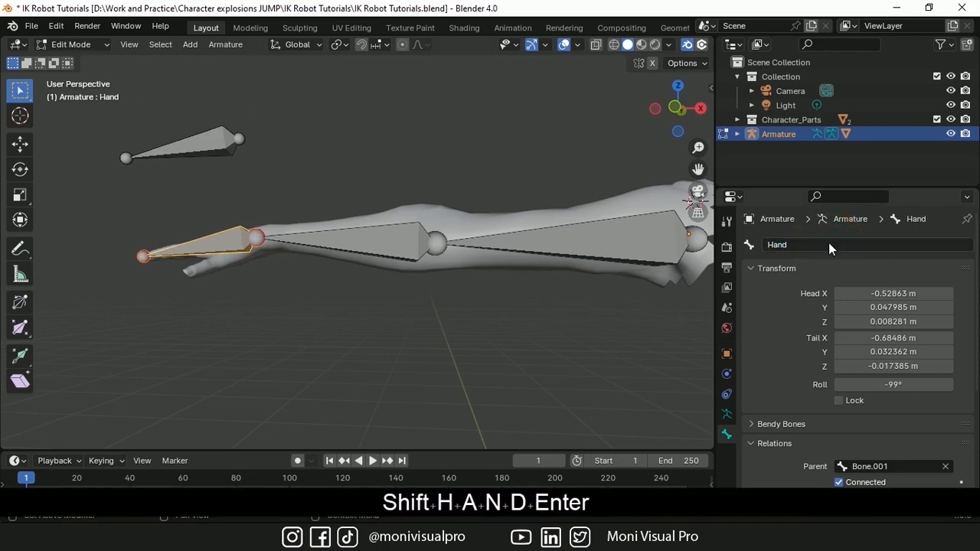
Step: Rename the forearm bone as L arm
left_click(385, 236)
left_click(830, 247)
type("R")
key("BackSpace")
key("BackSpace")
key("BackSpace")
key("BackSpace")
type("L arm")
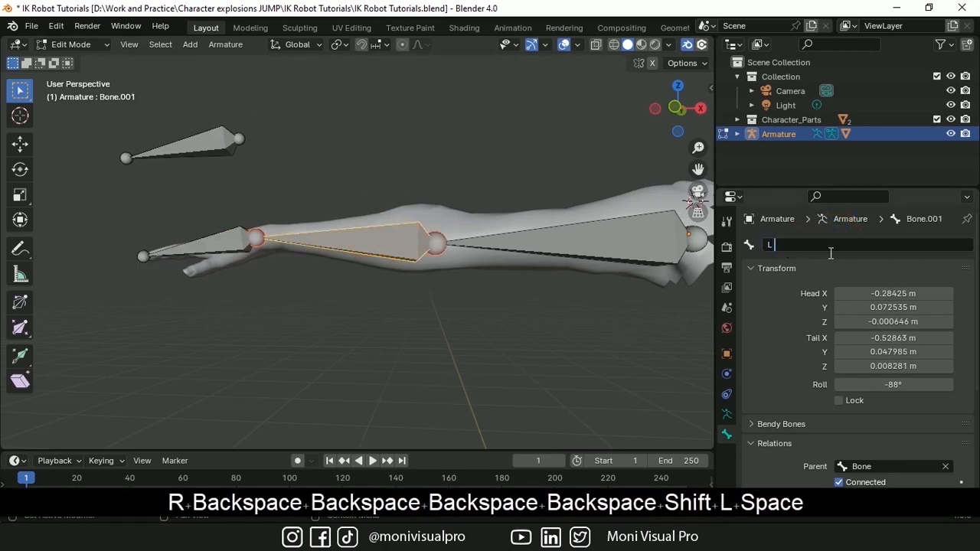
left_click(601, 232)
Step: Rename the bone between the shoulder and the elbow as Upper arms
left_click(618, 255)
left_click(830, 245)
key("BackSpace")
key("BackSpace")
key("BackSpace")
key("BackSpace")
key("BackSpace")
type("Upper arms")
key("Return")
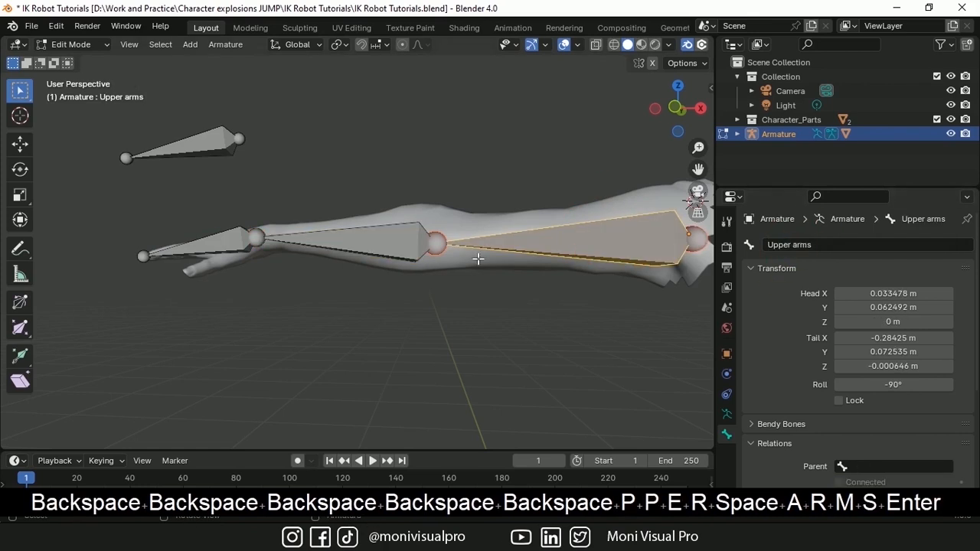
Step: Move IK Bone Hands into a new bone collection named IK
left_click(362, 238)
left_click(185, 149)
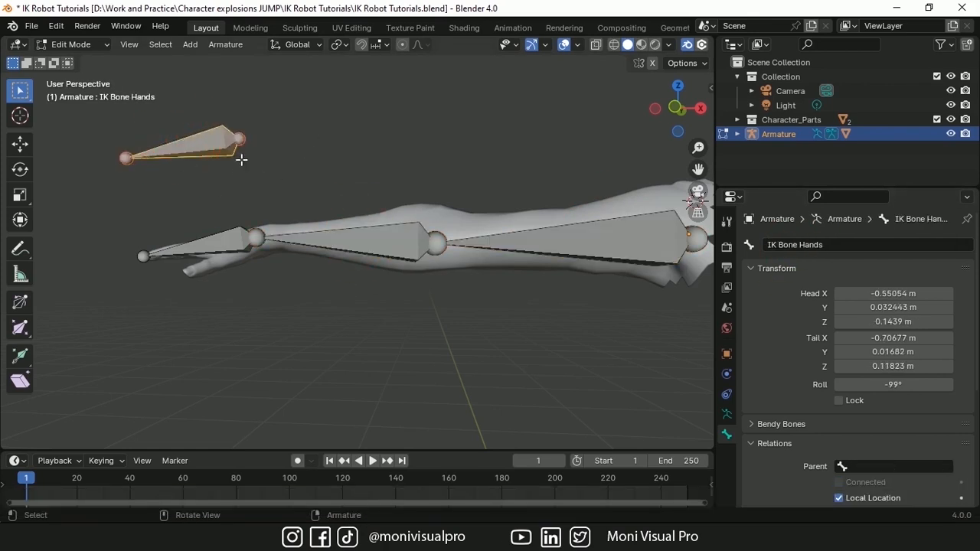
key("m")
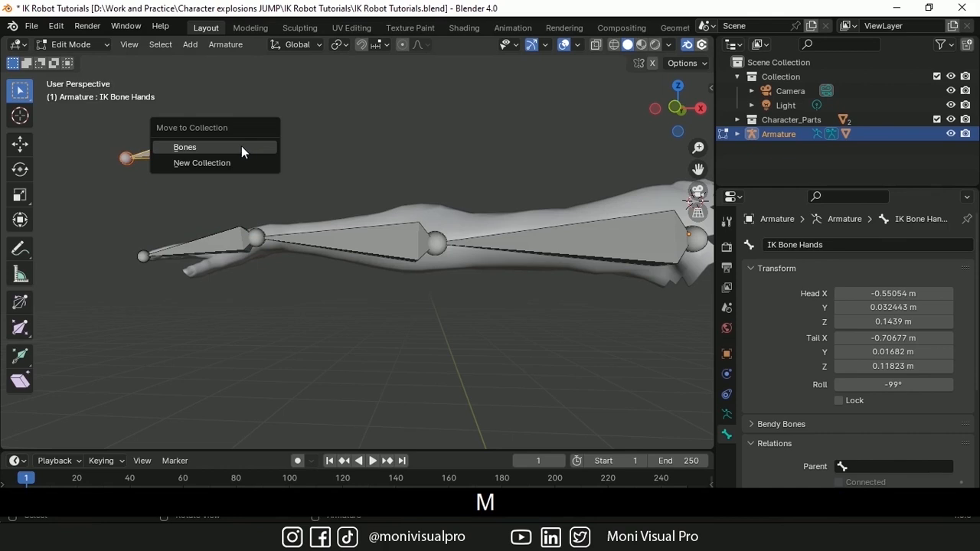
left_click(198, 161)
type("IK")
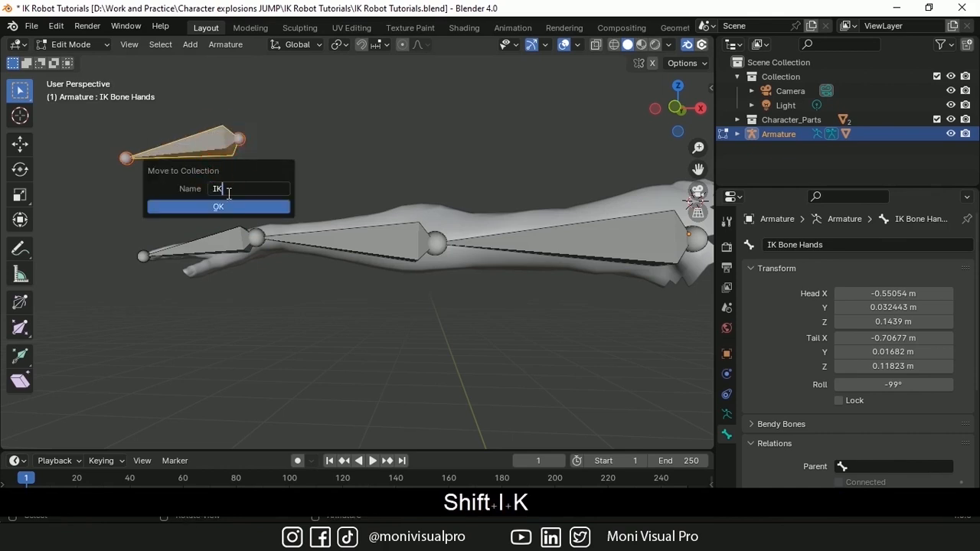
left_click(226, 208)
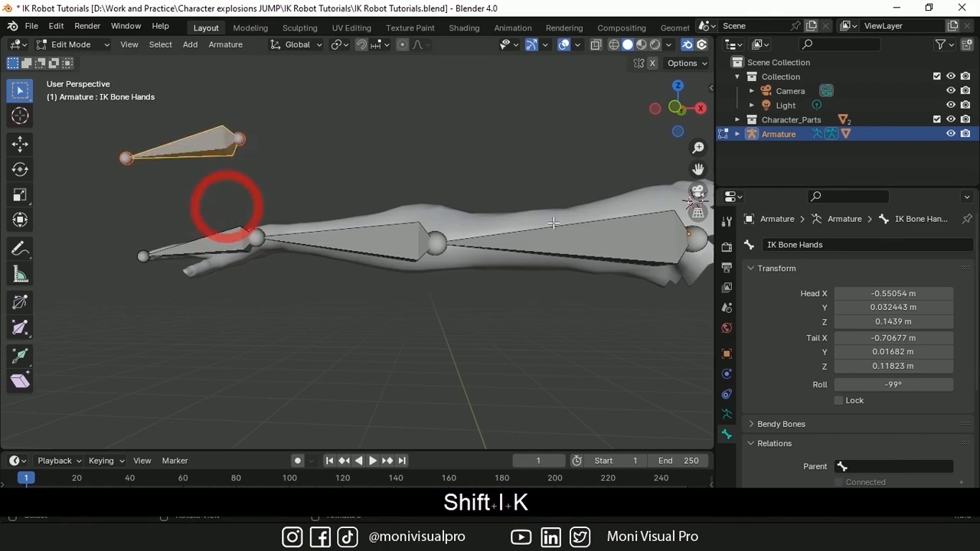
Step: Show the armature's bone collections and move the Hand bone into a new collection named Hands
left_click(727, 414)
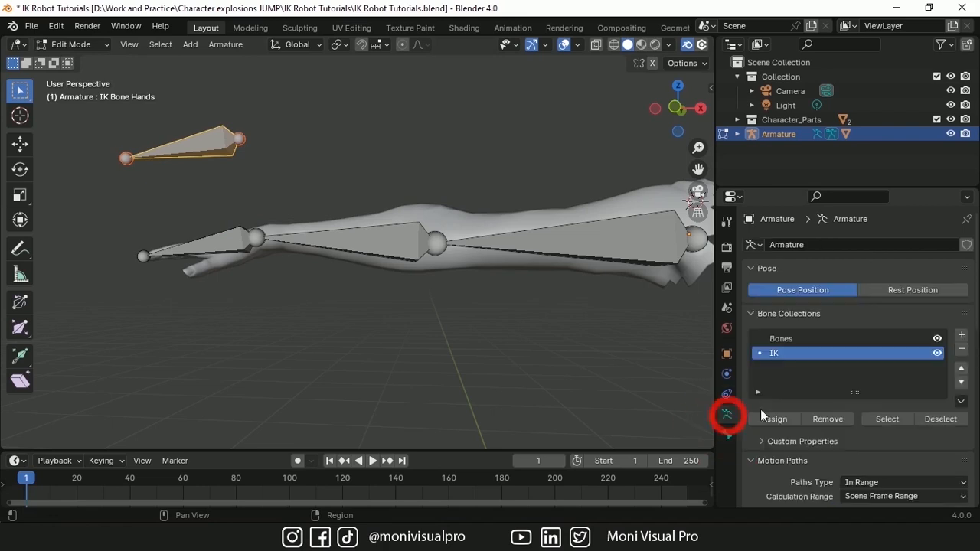
left_click(776, 352)
left_click(780, 339)
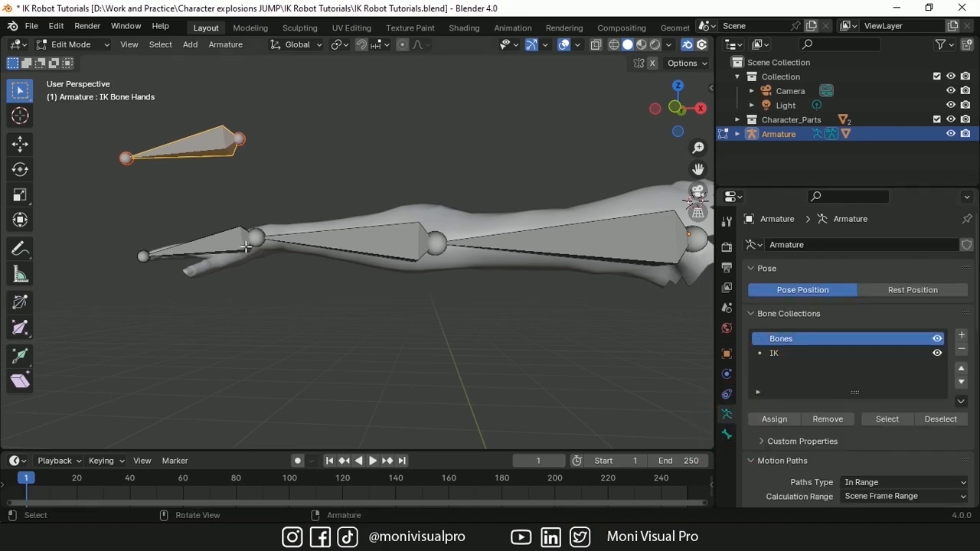
left_click(231, 241)
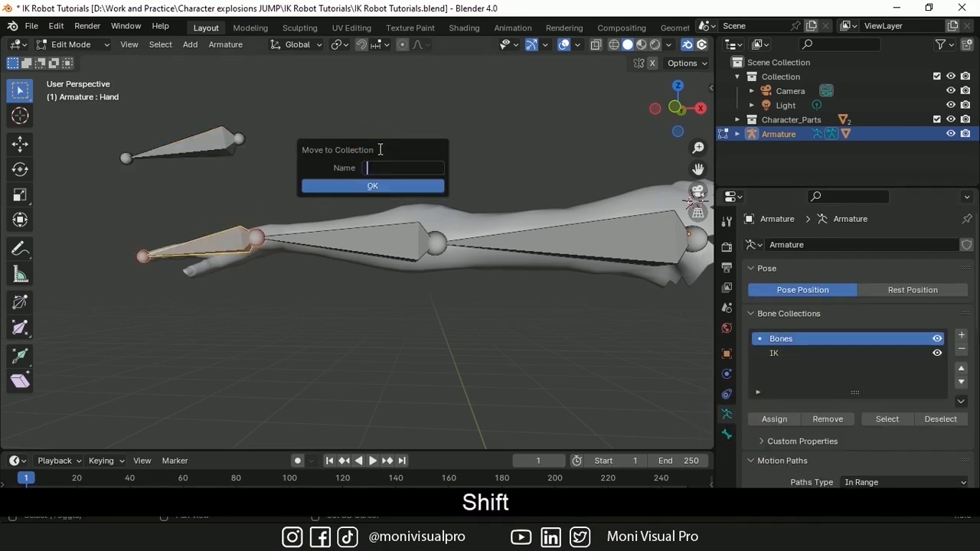
type("Hands")
key("Return")
Step: Select the bones of the IK collection and lengthen IK Bone Hands by moving its tip farther away from the arm
left_click(774, 353)
left_click(887, 418)
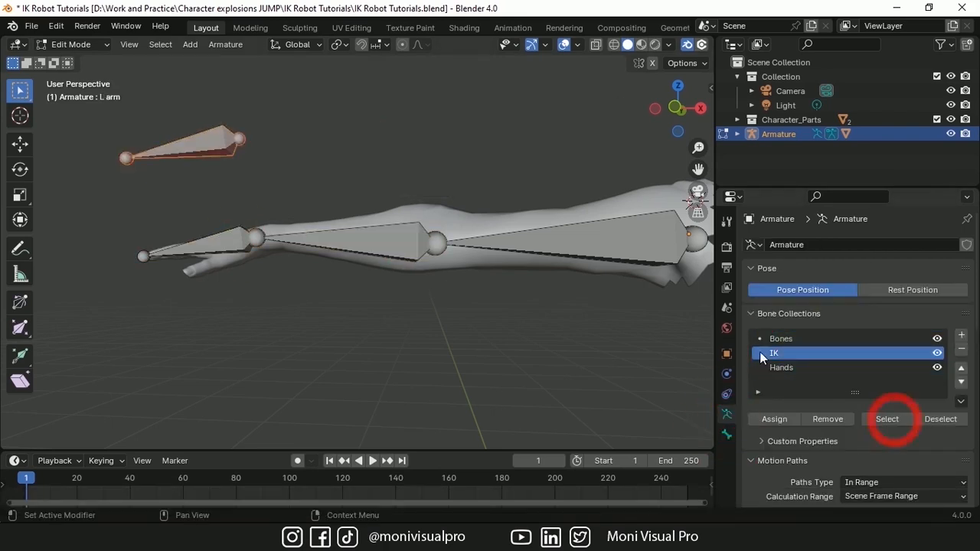
left_click_drag(115, 141, 135, 162)
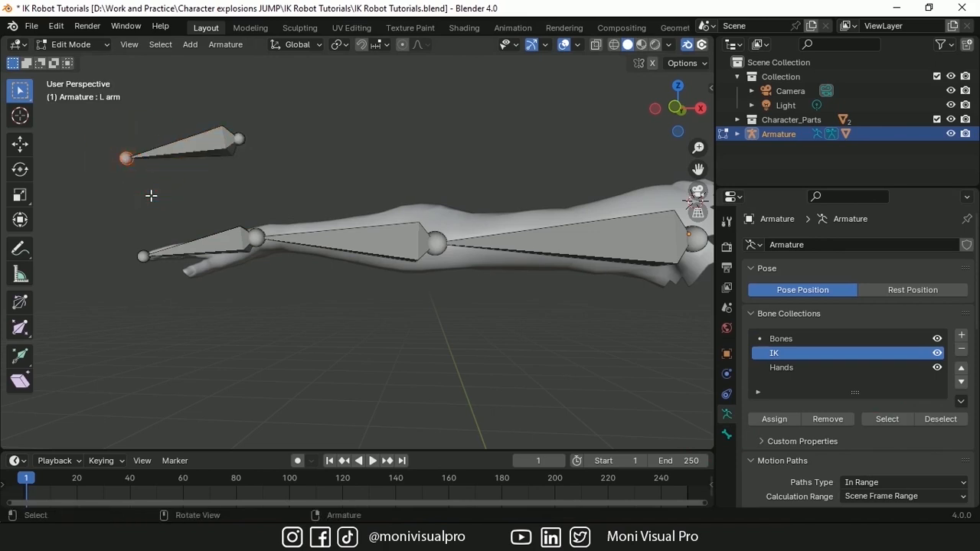
key("g")
left_click(60, 197)
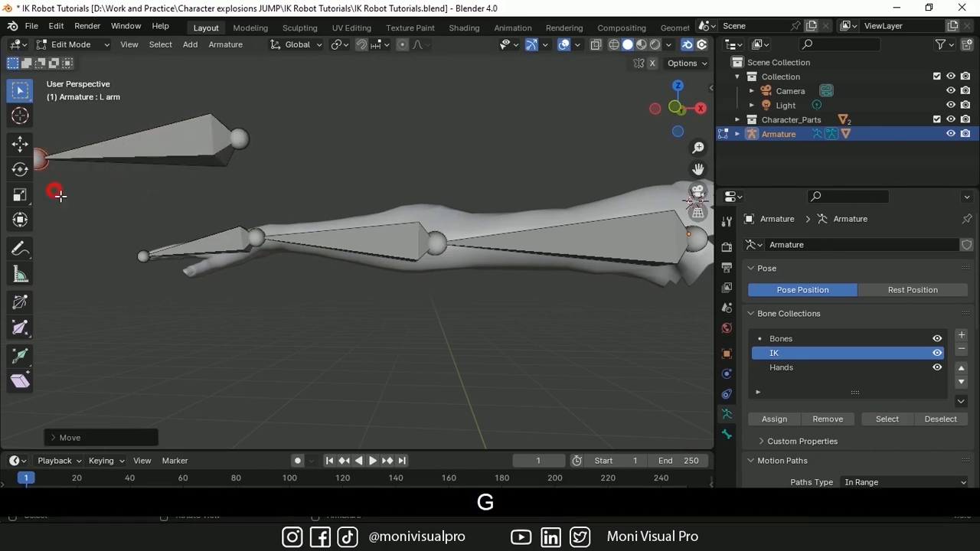
Step: Clear the roll of the IK Bone Hands, L arm, Hand and Upper arms bones one after another
left_click(189, 152)
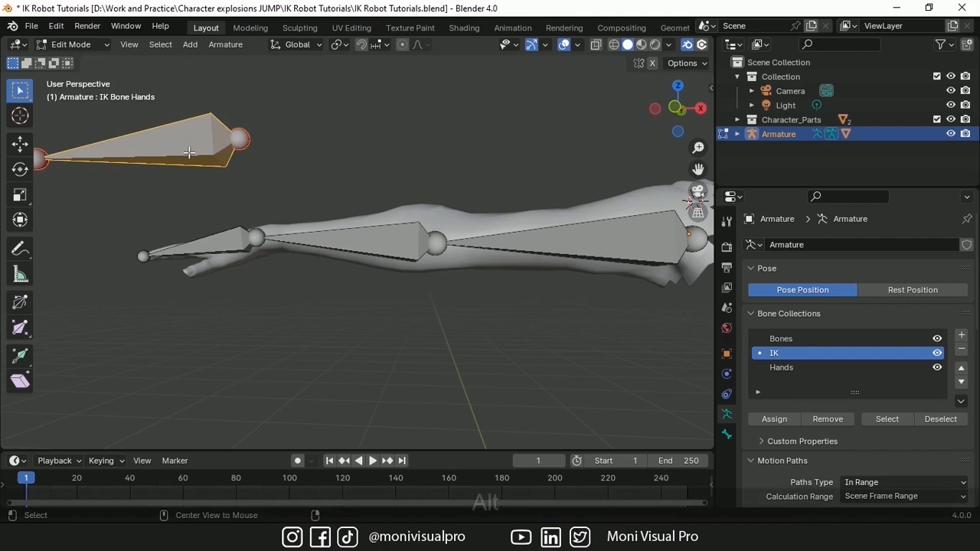
key("alt+r")
left_click(393, 238)
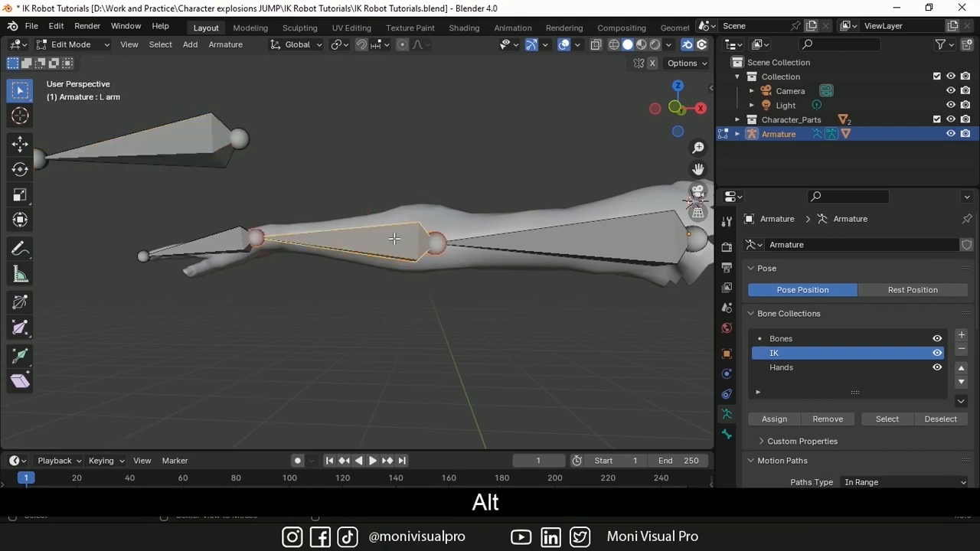
key("alt+r")
left_click(249, 242)
key("alt+r")
left_click(607, 251)
key("alt+r")
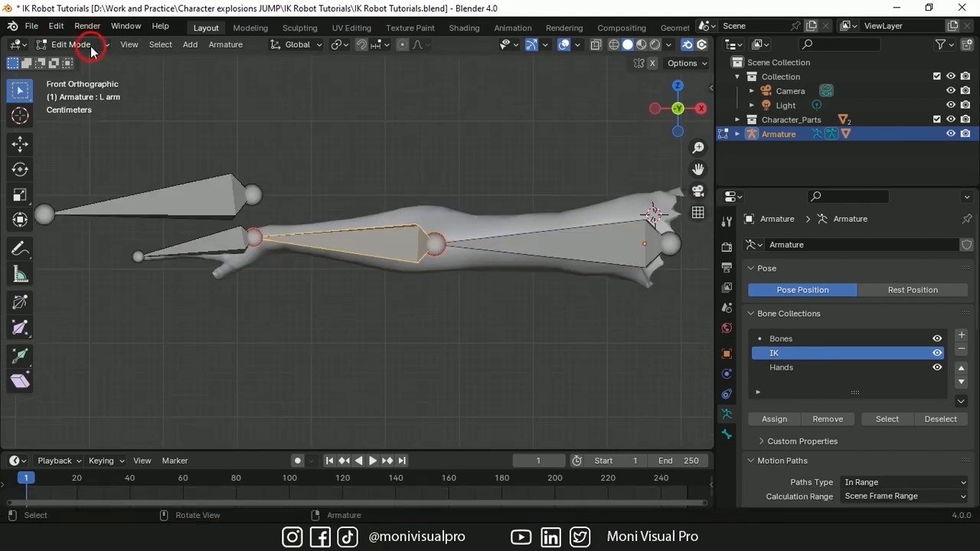
Step: In Pose Mode, add an IK constraint to the L arm bone targeting IK Bone Hands and show the constraint's settings
left_click(91, 46)
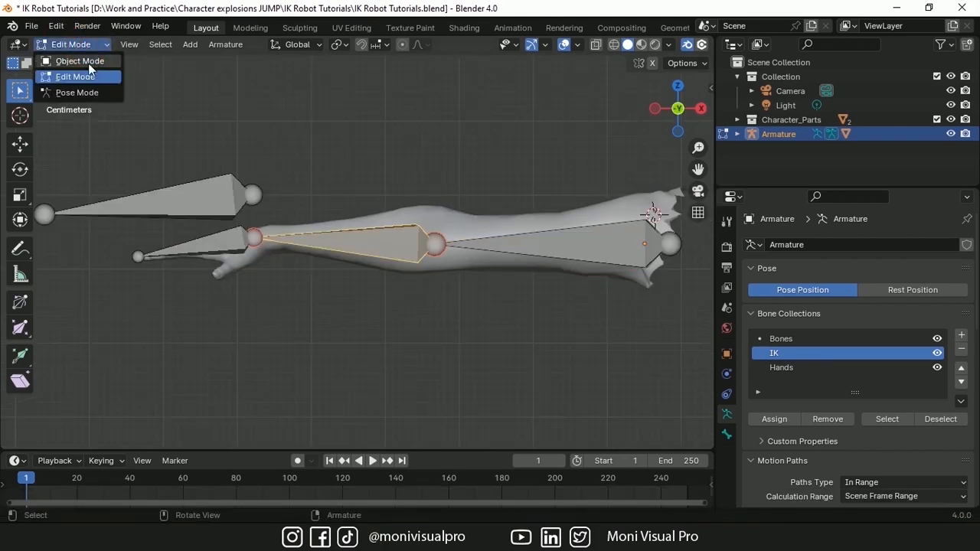
left_click(77, 92)
left_click(207, 194)
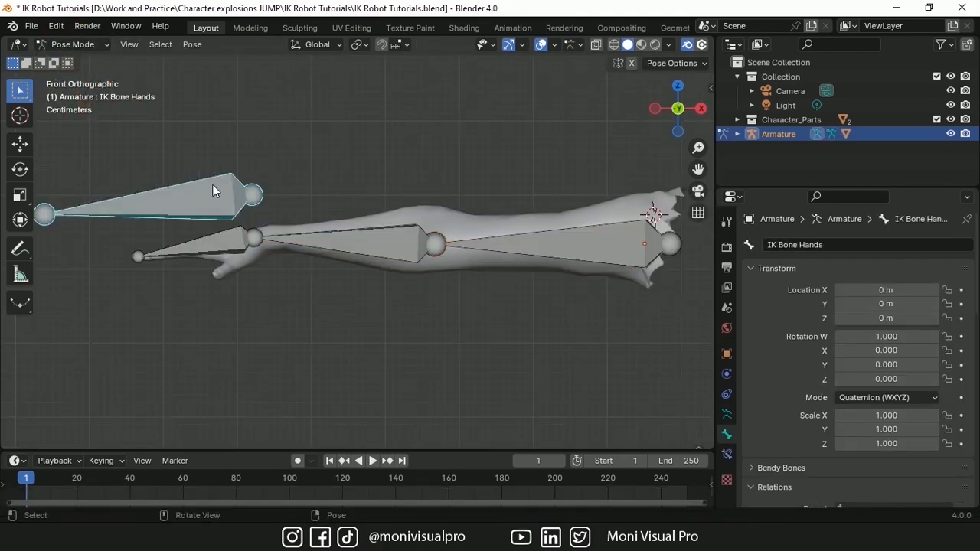
left_click(391, 243, "shift")
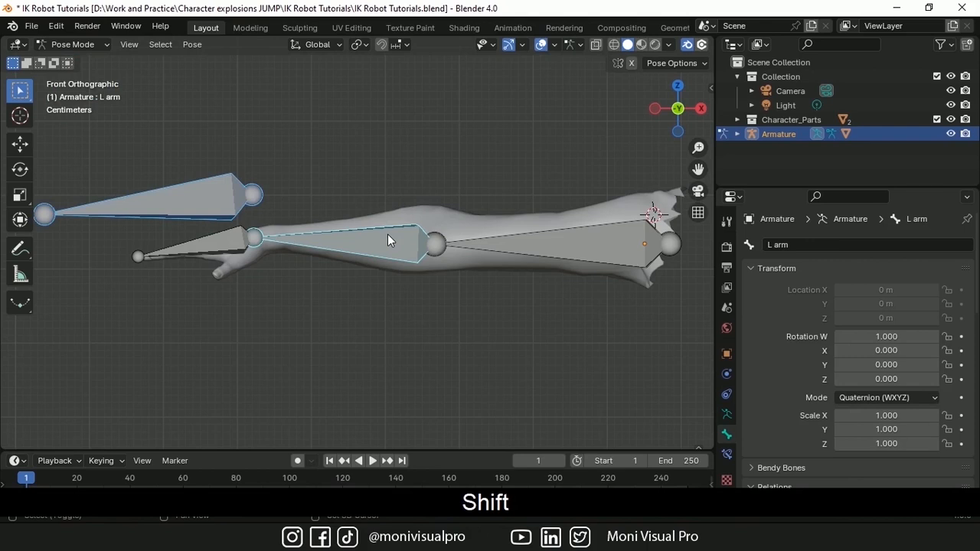
key("shift+i")
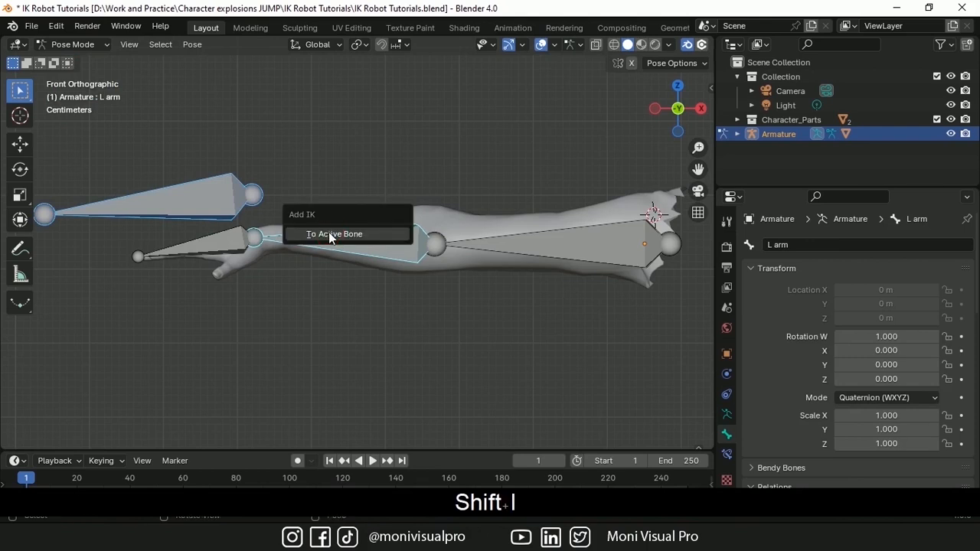
left_click(329, 234)
left_click(393, 221)
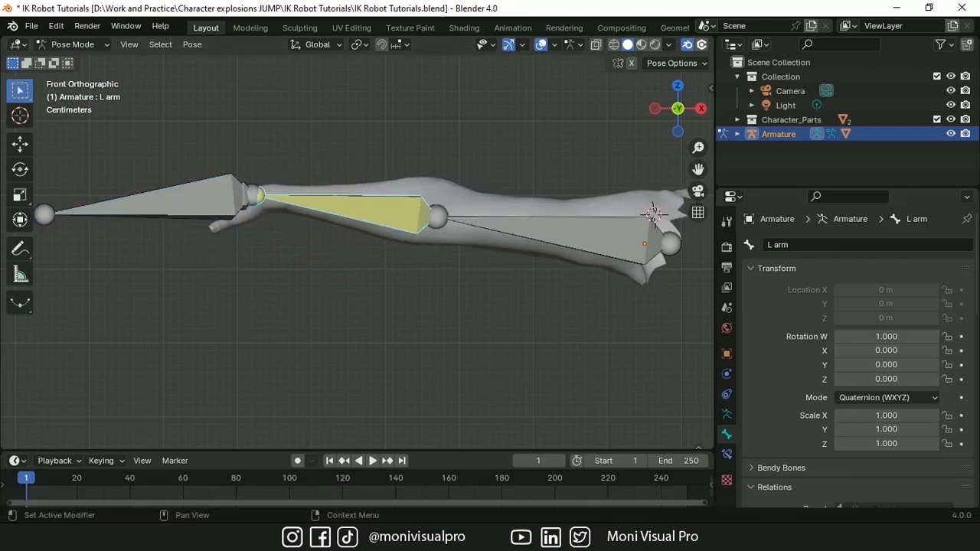
left_click(726, 454)
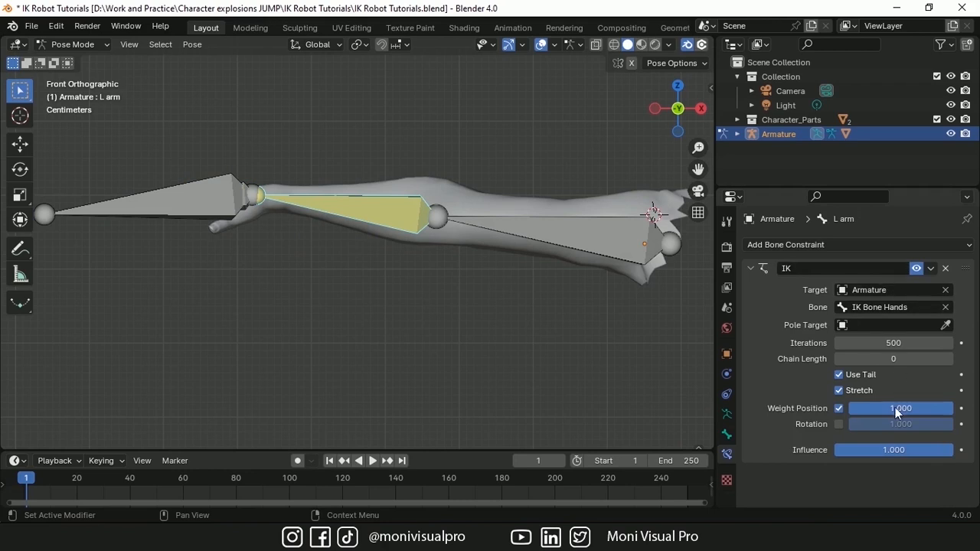
left_click(842, 244)
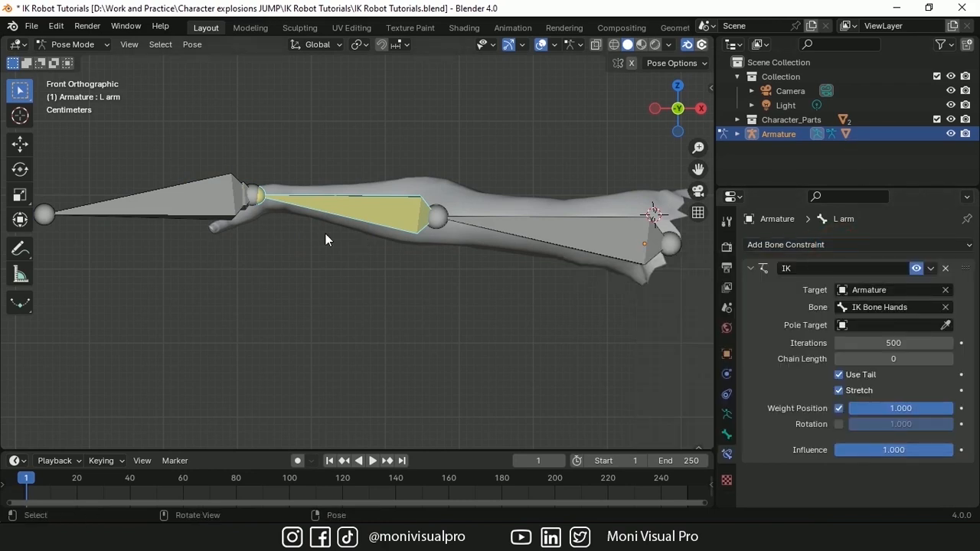
Step: Test the IK constraint by moving IK Bone Hands down and away from the hand in front view
left_click(217, 205)
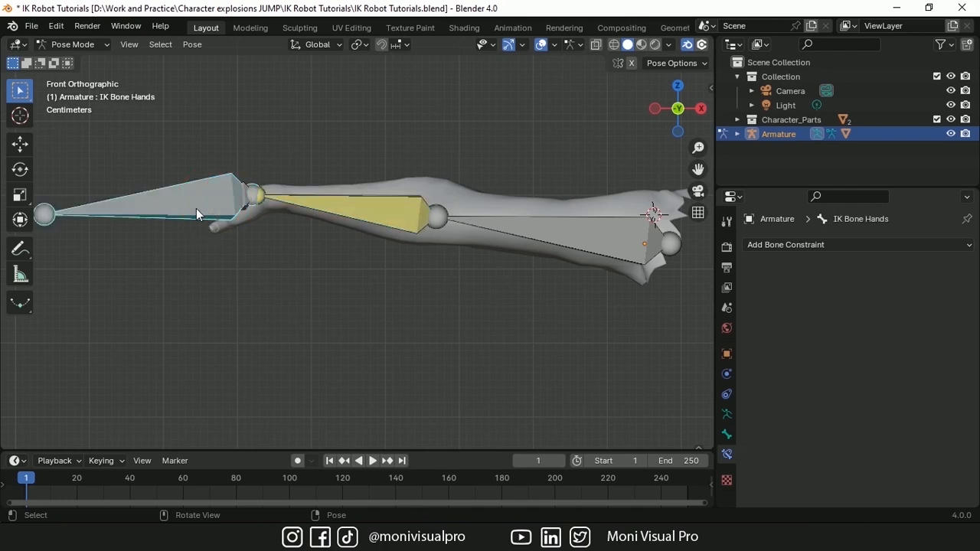
key("g")
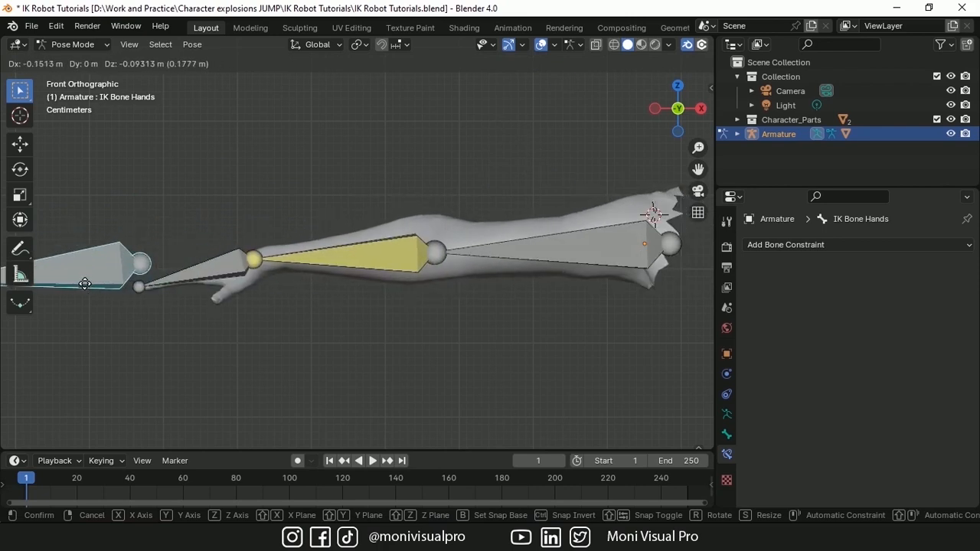
left_click(119, 267)
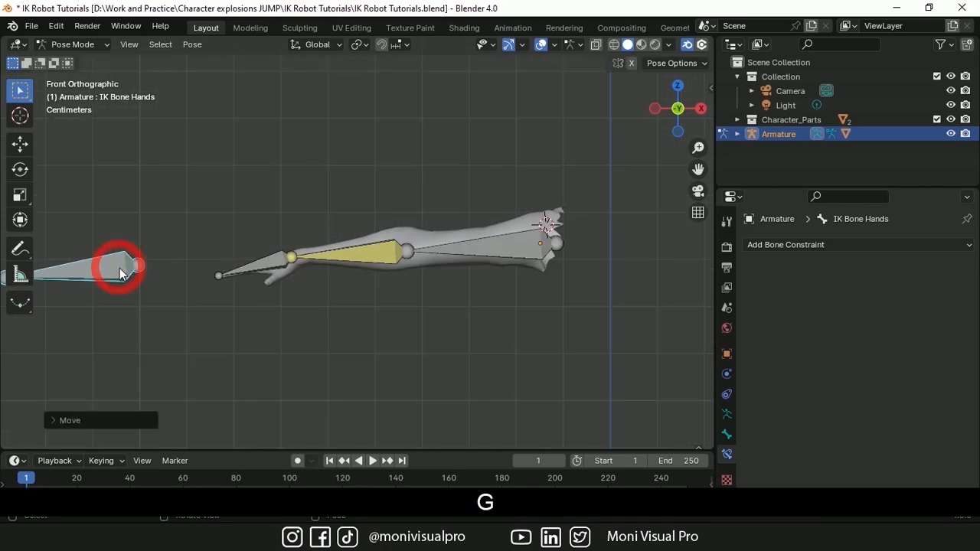
Step: Try rotating the Hand bone on its own at the wrist and undo the rotation
left_click(262, 265)
key("r")
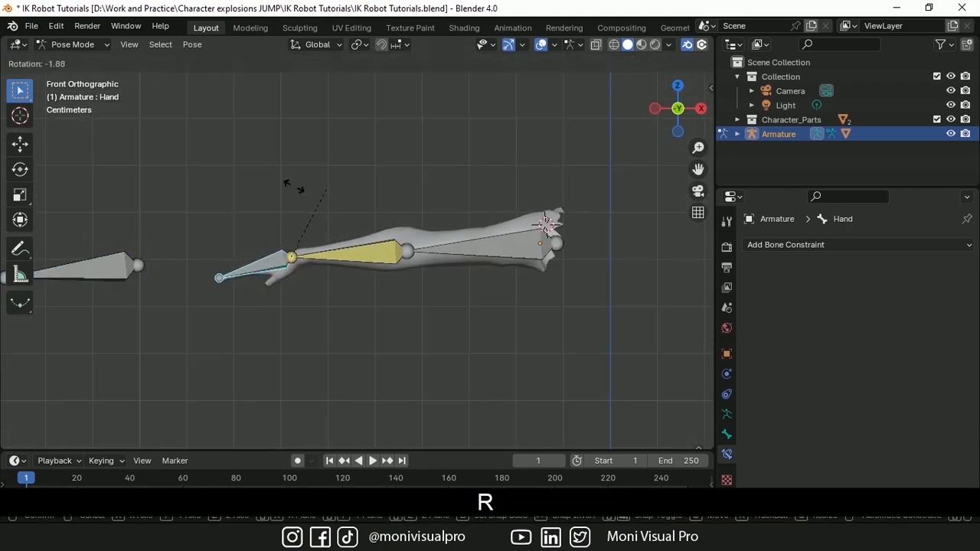
left_click(264, 200)
key("ctrl+z")
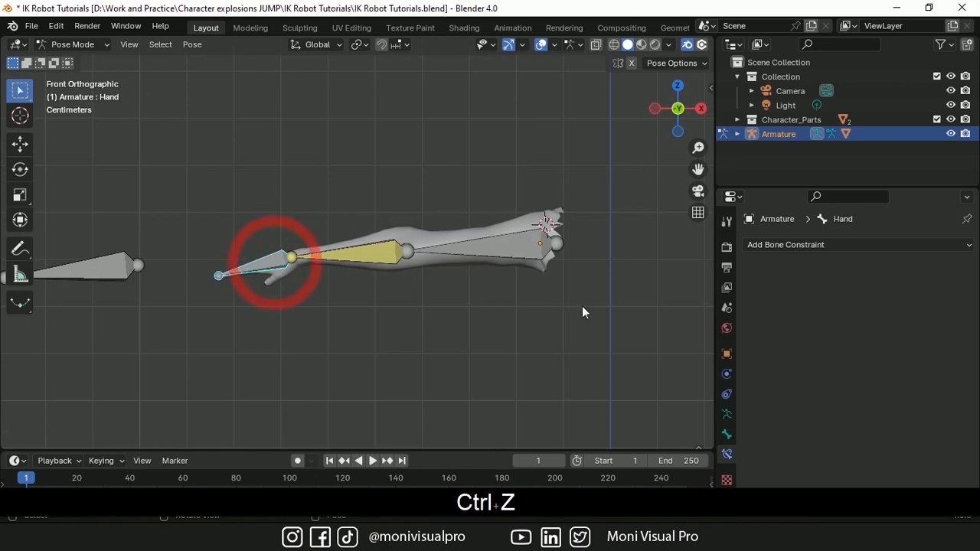
Step: Add a Copy Rotation constraint to the Hand bone with Armature as target and IK Bone Hands as its bone
left_click(813, 245)
key("Escape")
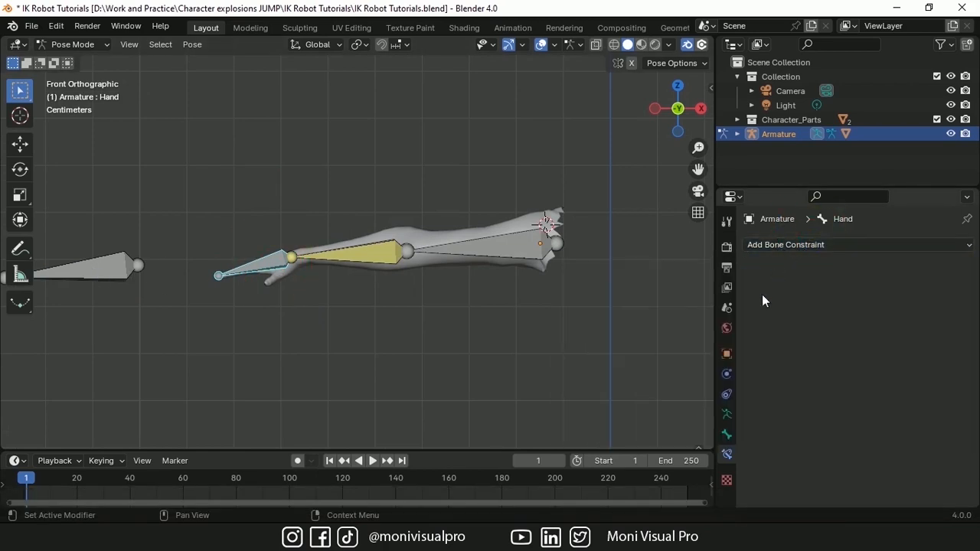
left_click(796, 244)
left_click(708, 300)
left_click(946, 290)
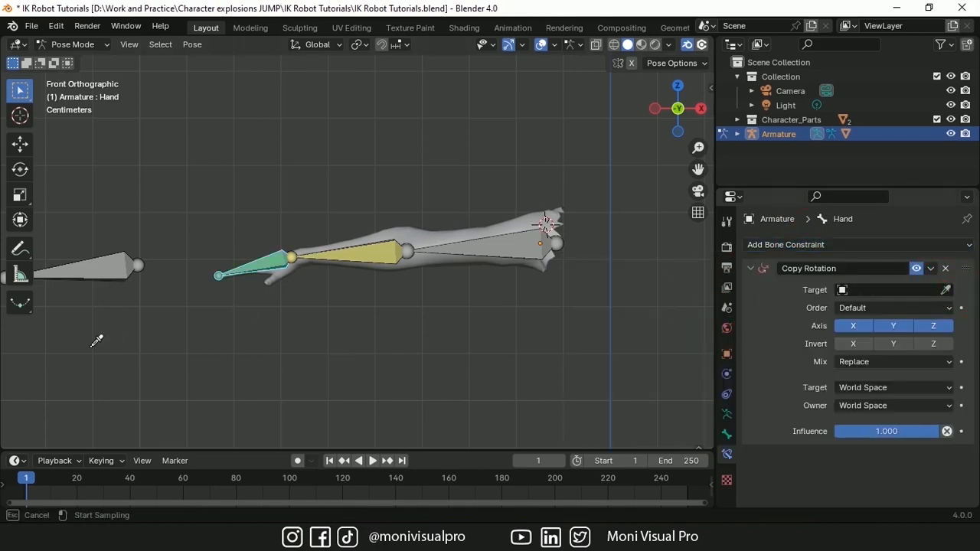
left_click(108, 274)
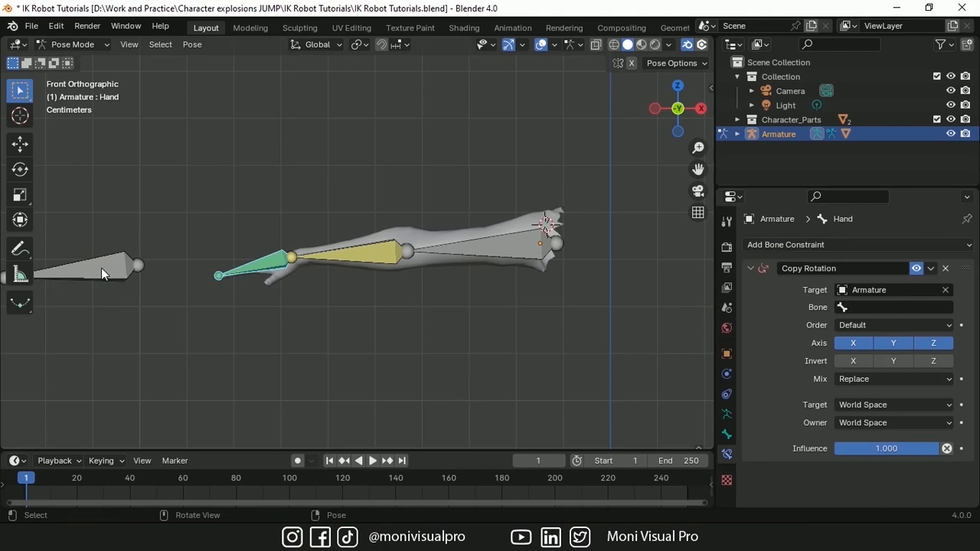
left_click(879, 307)
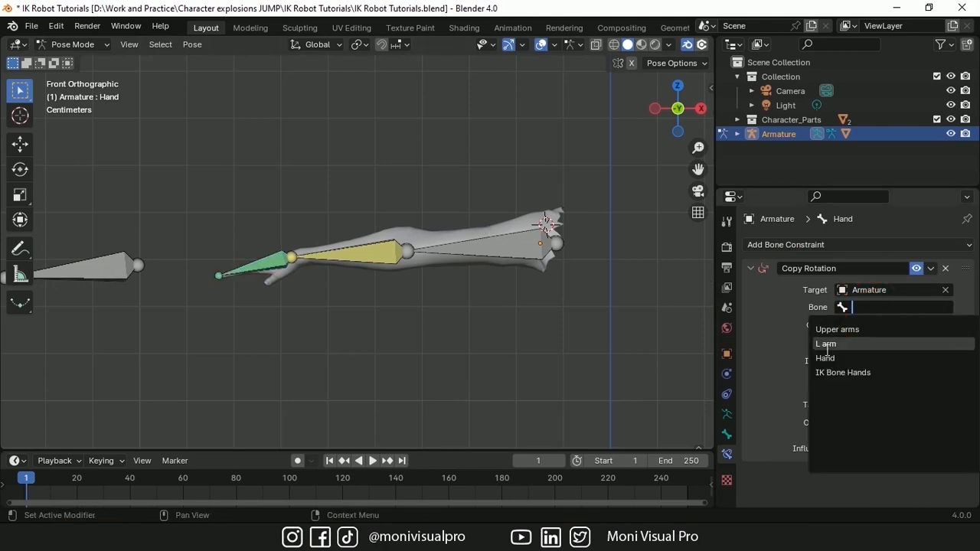
left_click(844, 373)
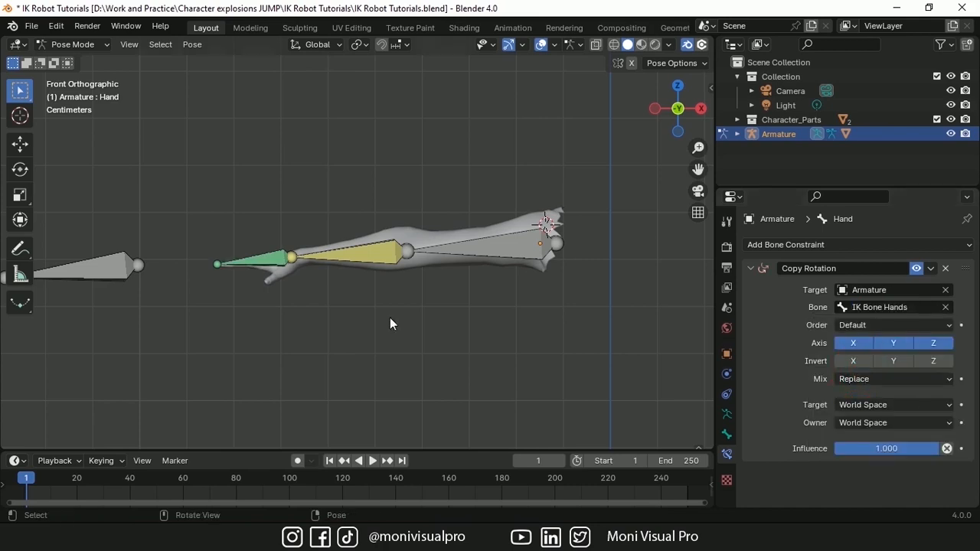
Step: Test the Copy Rotation constraint by rotating and moving IK Bone Hands
left_click(88, 272)
key("r")
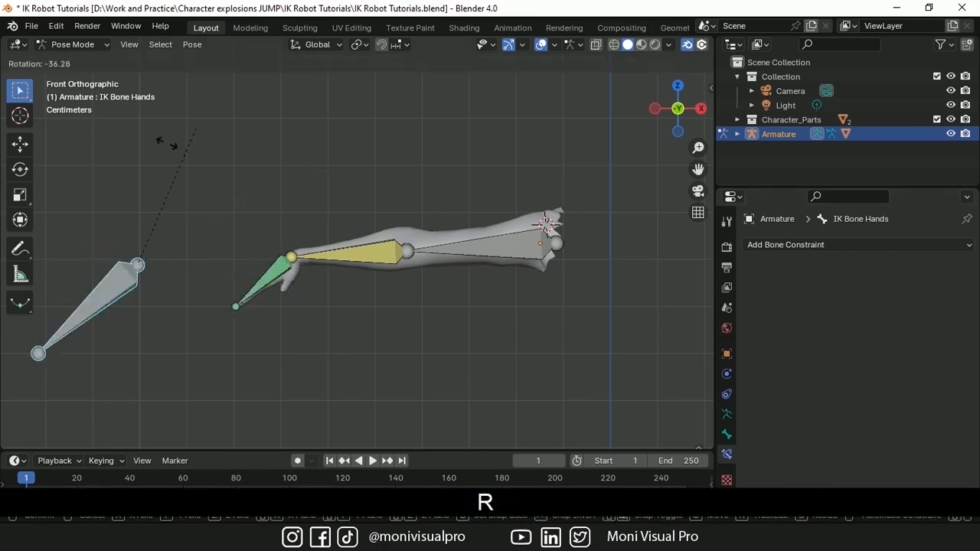
left_click(217, 137)
key("g")
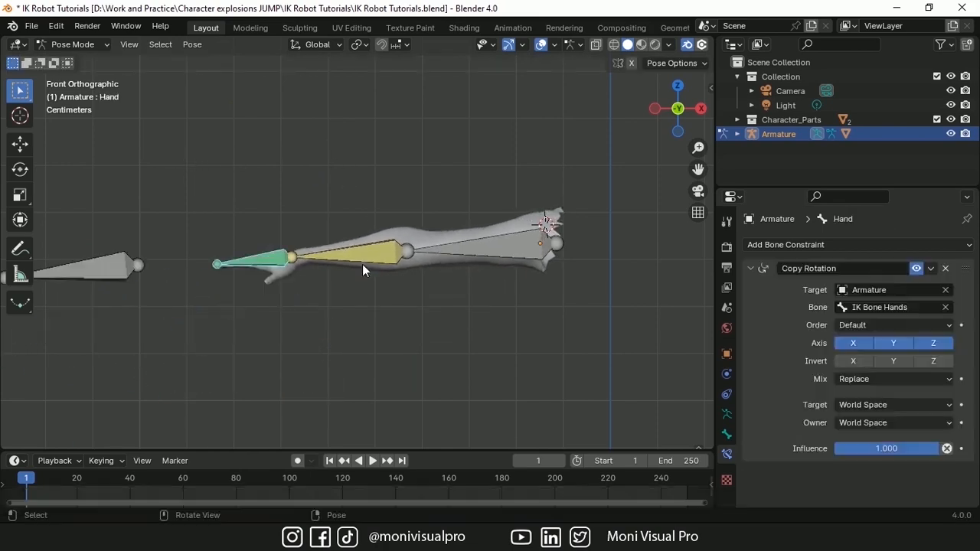
Step: Select the L arm bone and switch the viewport to wireframe to examine the dotted IK chain line through the upper arm
left_click(362, 264)
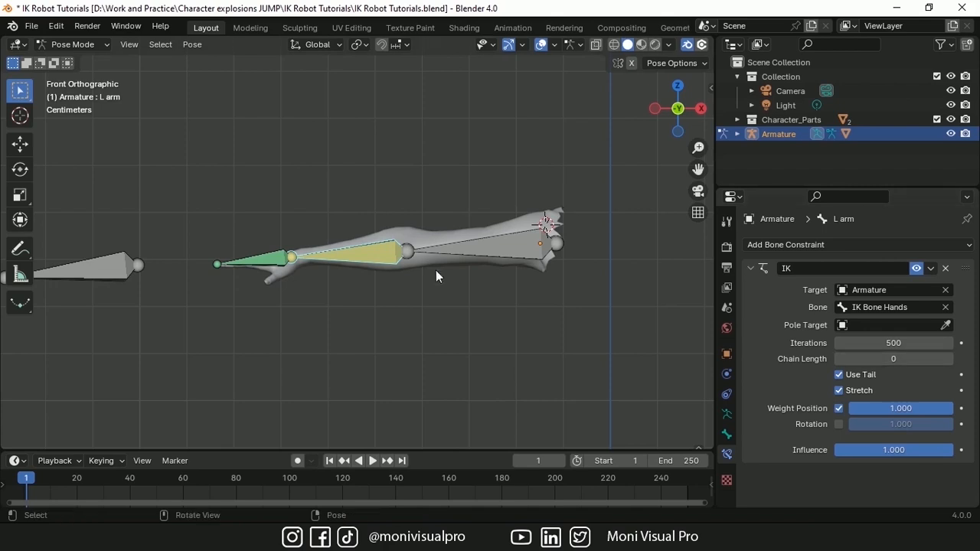
left_click_drag(697, 147, 698, 167)
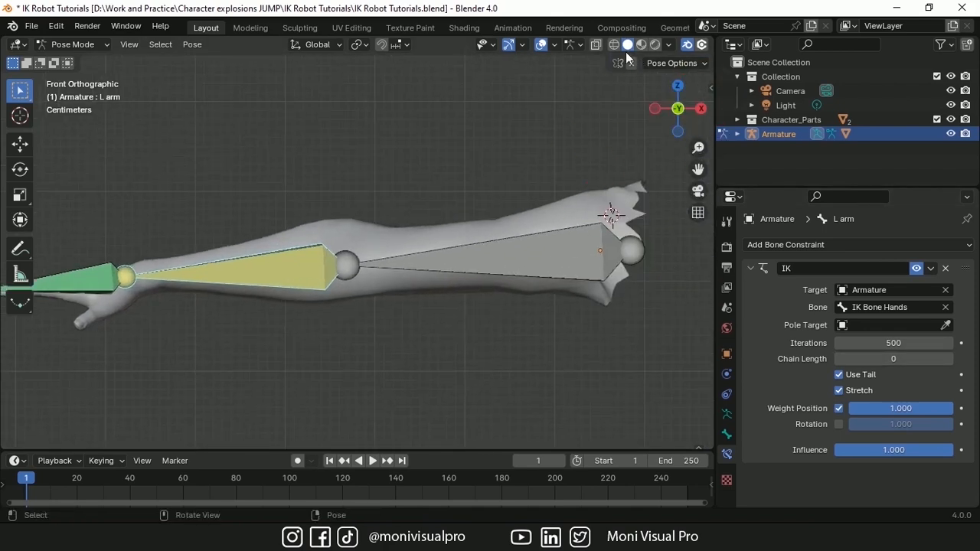
key("shift+z")
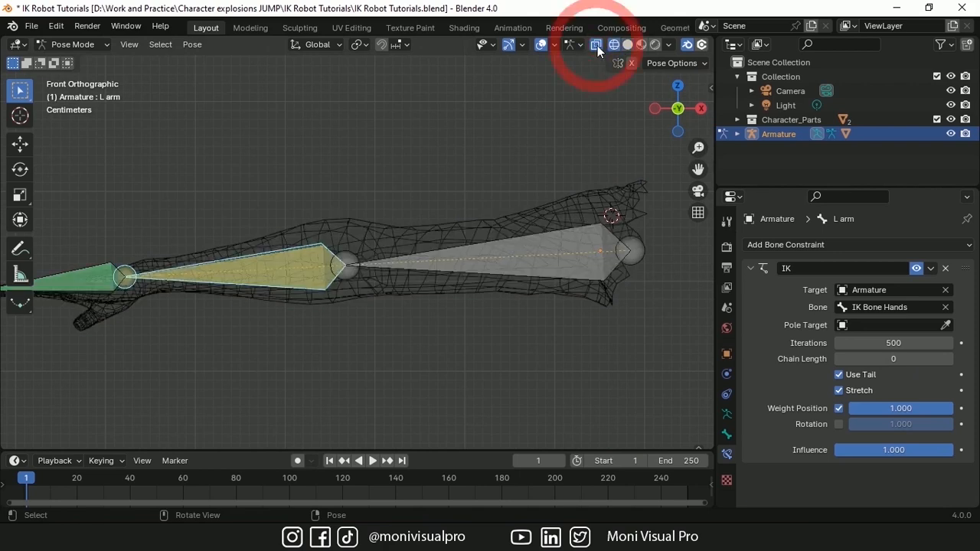
left_click_drag(697, 147, 697, 79)
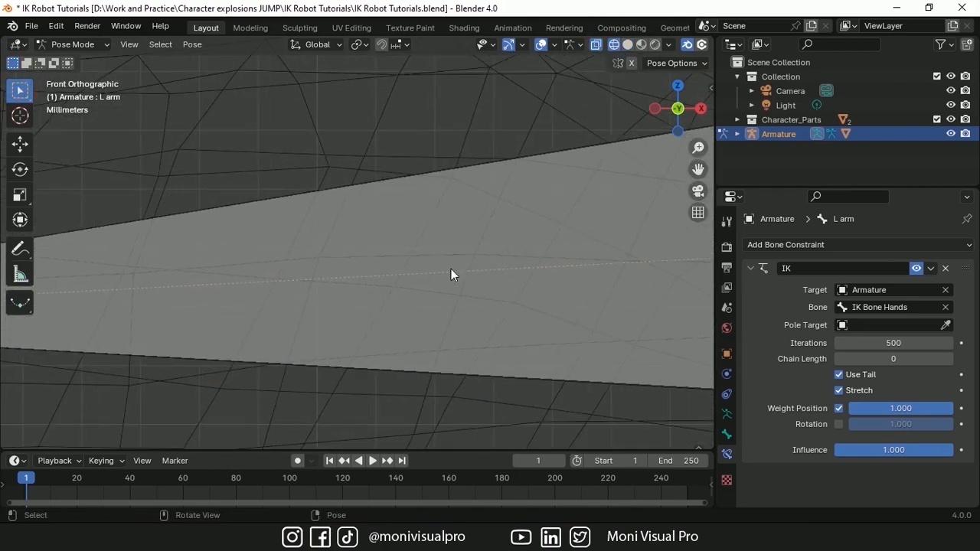
left_click_drag(701, 155, 735, 151)
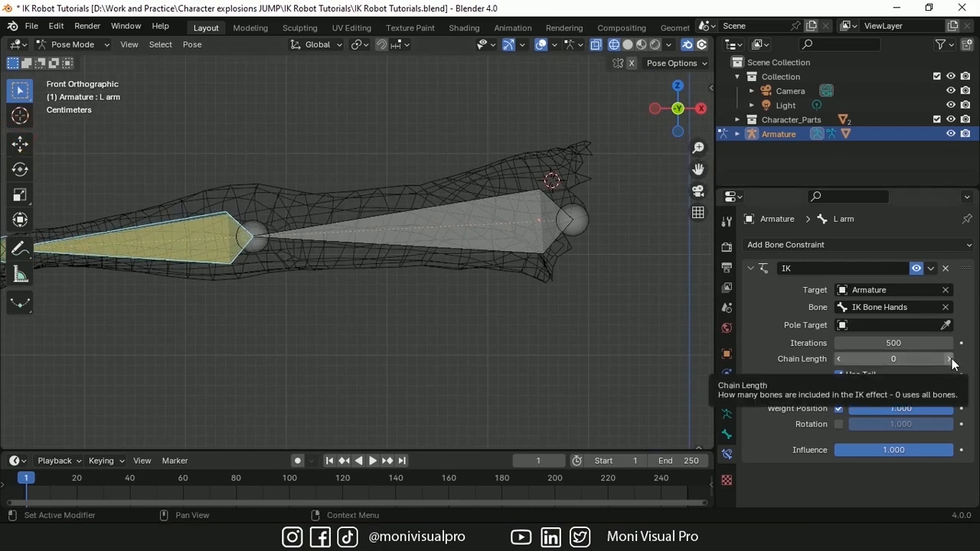
Step: Set the L arm IK constraint's chain length to 1 and test it by moving IK Bone Hands
left_click(949, 360)
scroll(291, 230, "down", 4)
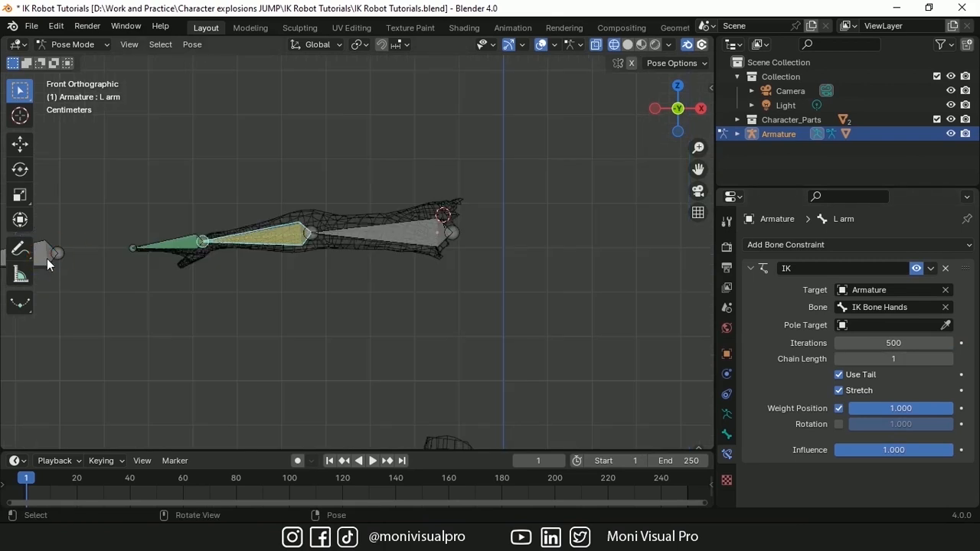
left_click(46, 258)
key("g")
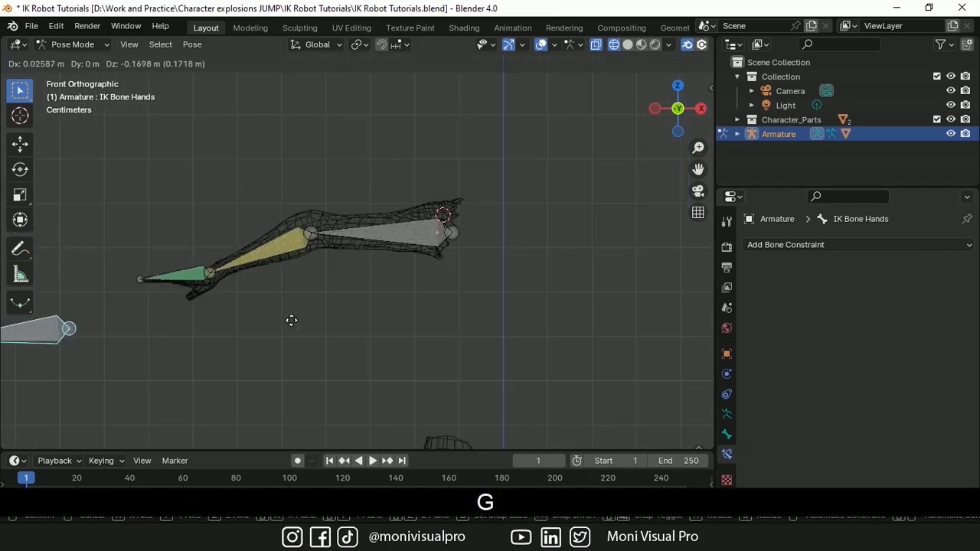
left_click(341, 230)
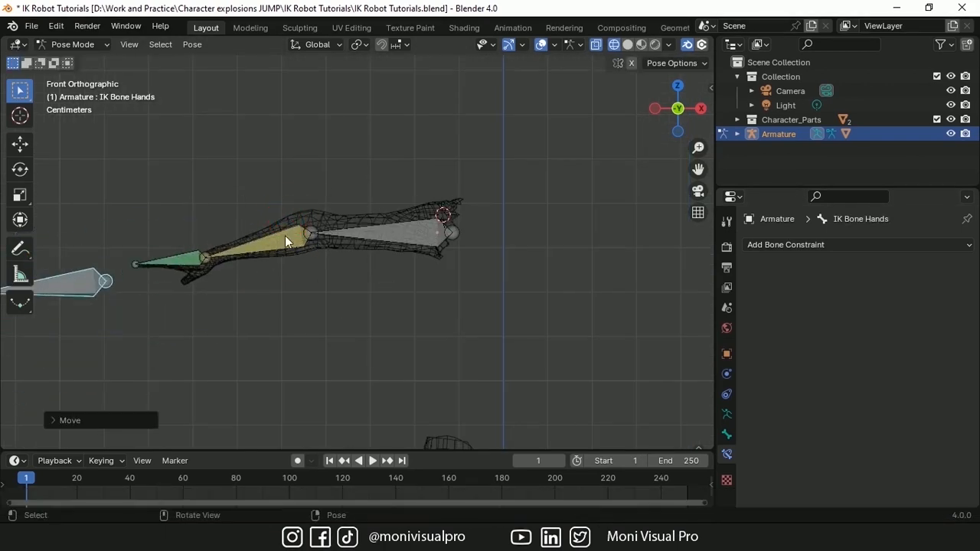
Step: Set the L arm IK constraint's chain length to 2 and clear the location and rotation of IK Bone Hands
left_click(287, 241)
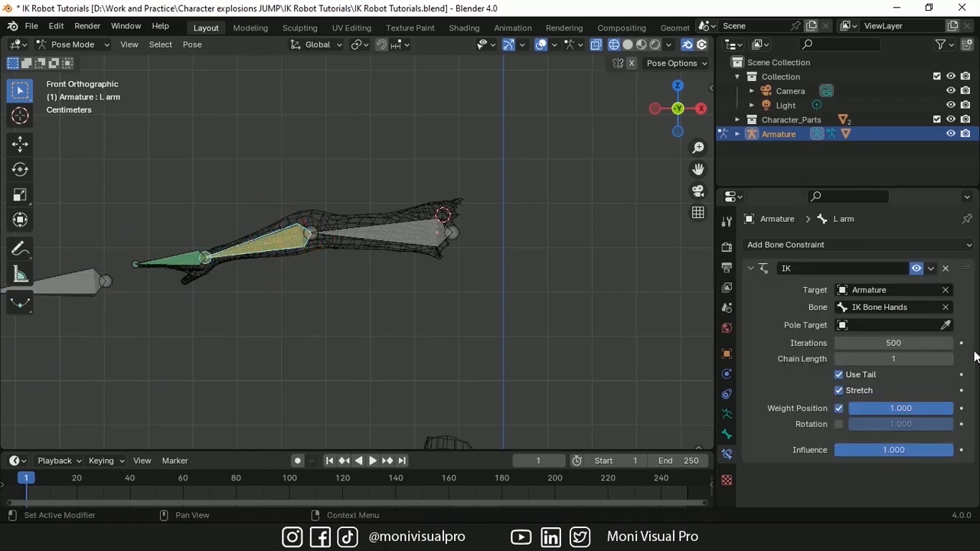
left_click(949, 359)
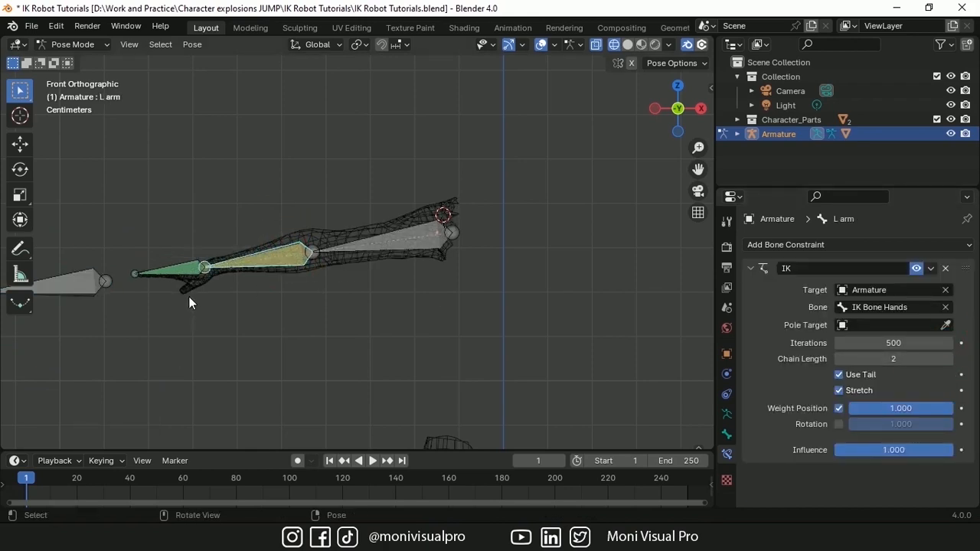
left_click(95, 284)
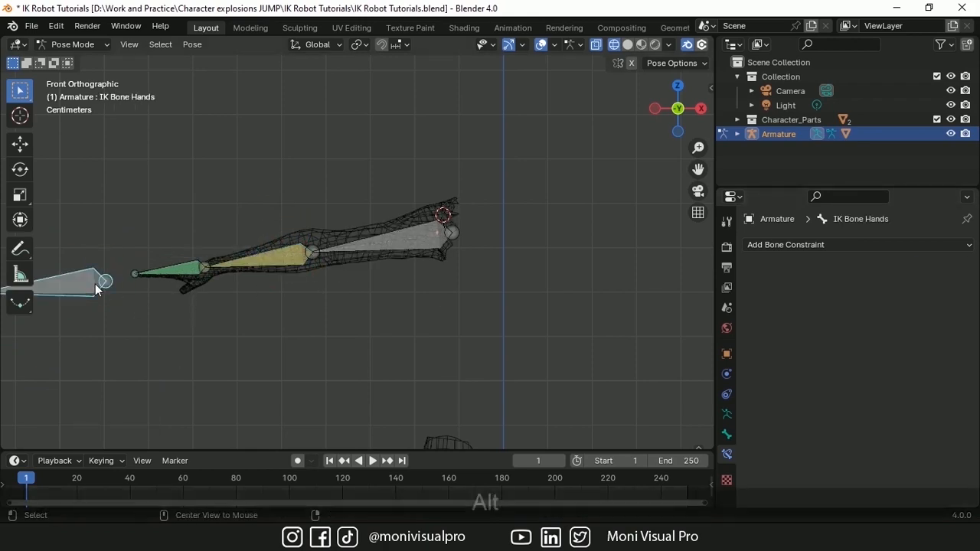
key("alt+g")
key("alt+r")
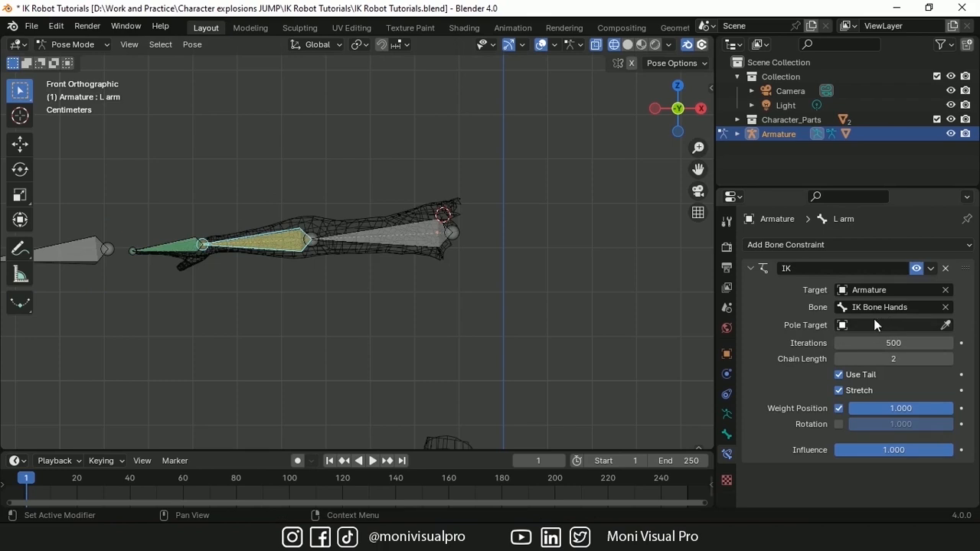
Step: Test how the elbow bends by moving IK Bone Hands in perspective and top view, and undo the move
left_click_drag(667, 114, 703, 202)
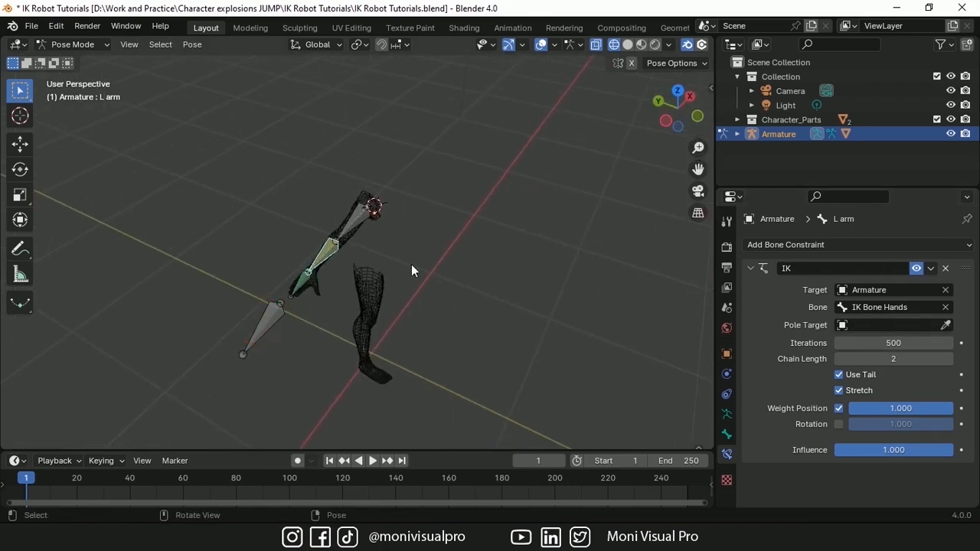
left_click(269, 325)
key("g")
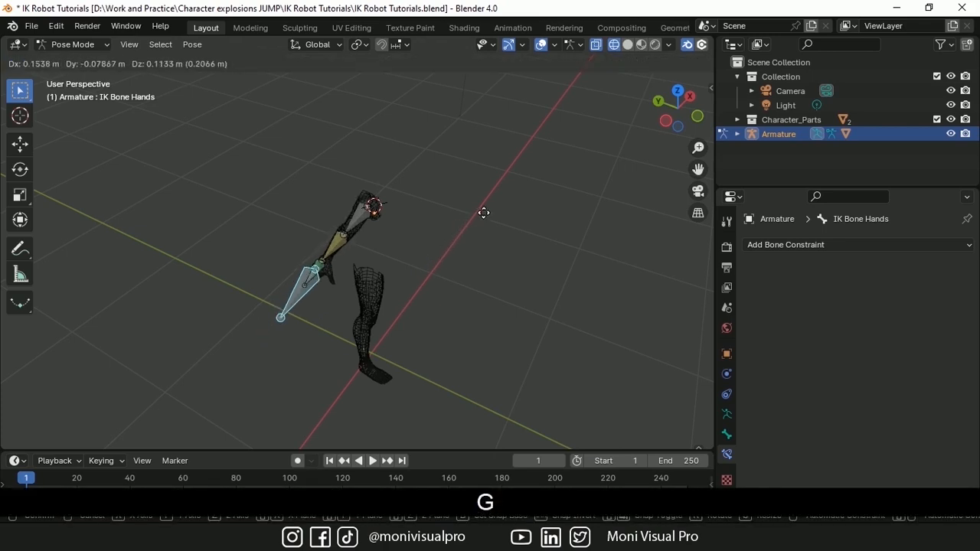
left_click_drag(697, 169, 697, 62)
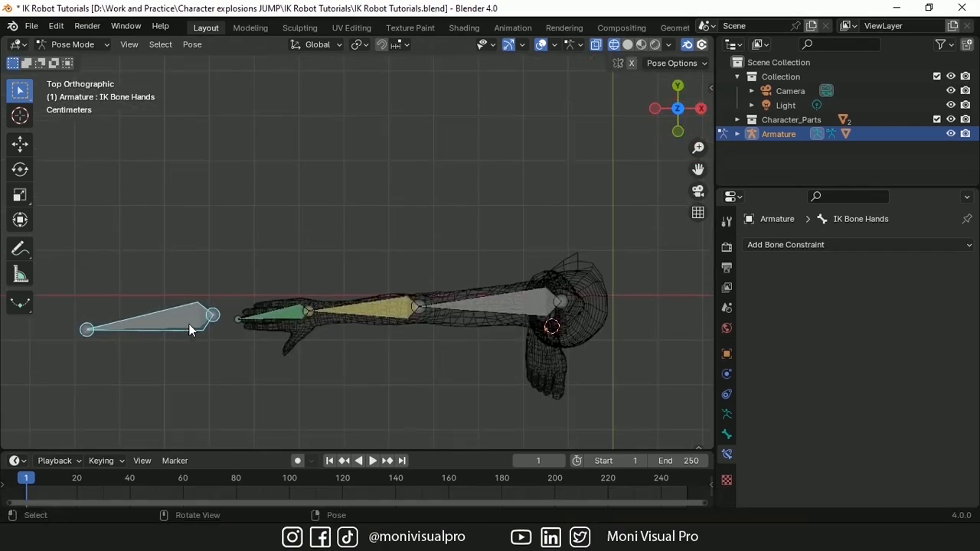
key("g")
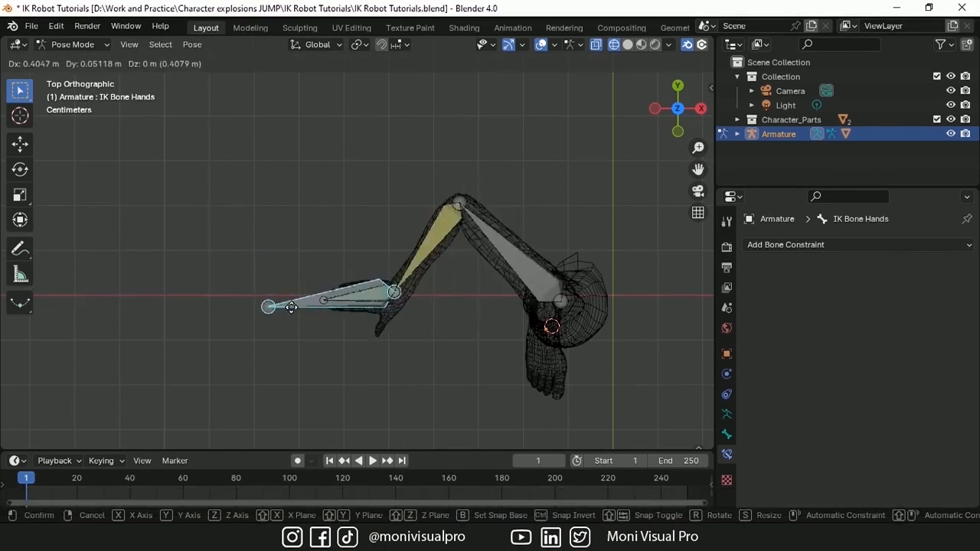
left_click(186, 312)
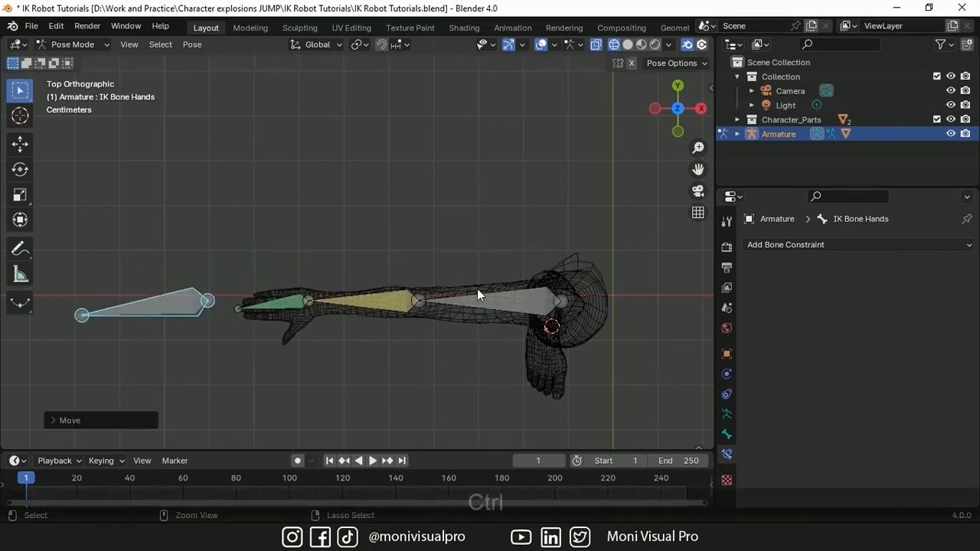
key("ctrl+z")
Step: Place the 3D cursor at the elbow joint and add a new bone there in the armature's Edit Mode
key("shift+a")
left_click(93, 44)
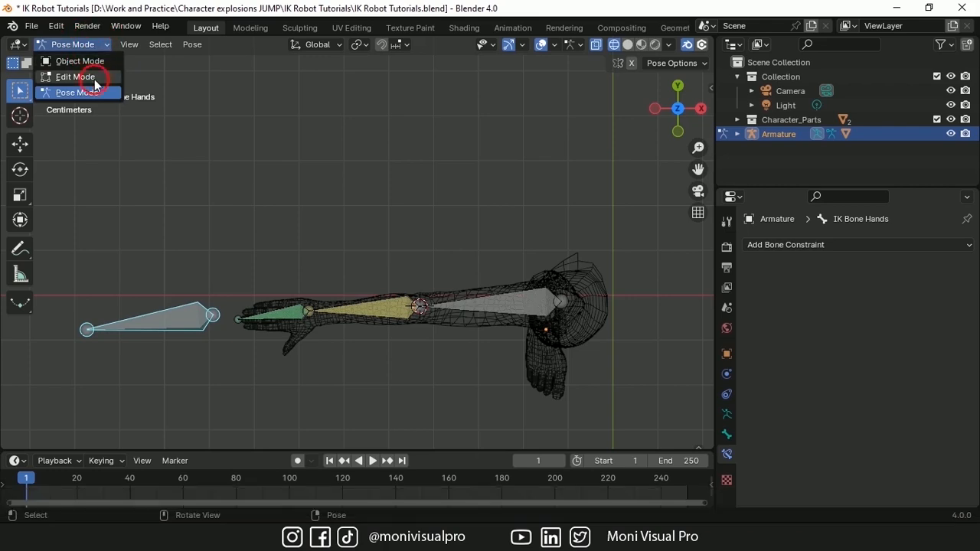
left_click(94, 77)
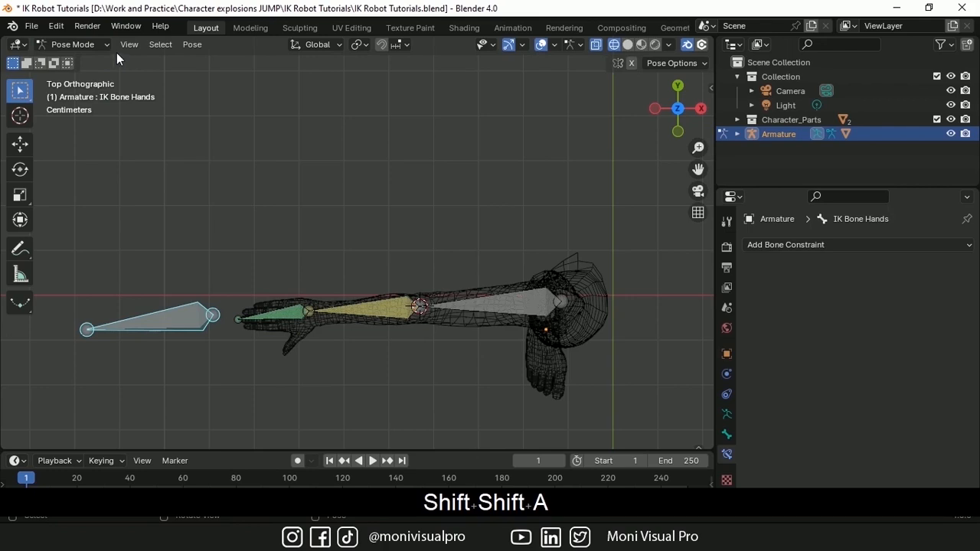
left_click(86, 44)
left_click(94, 77)
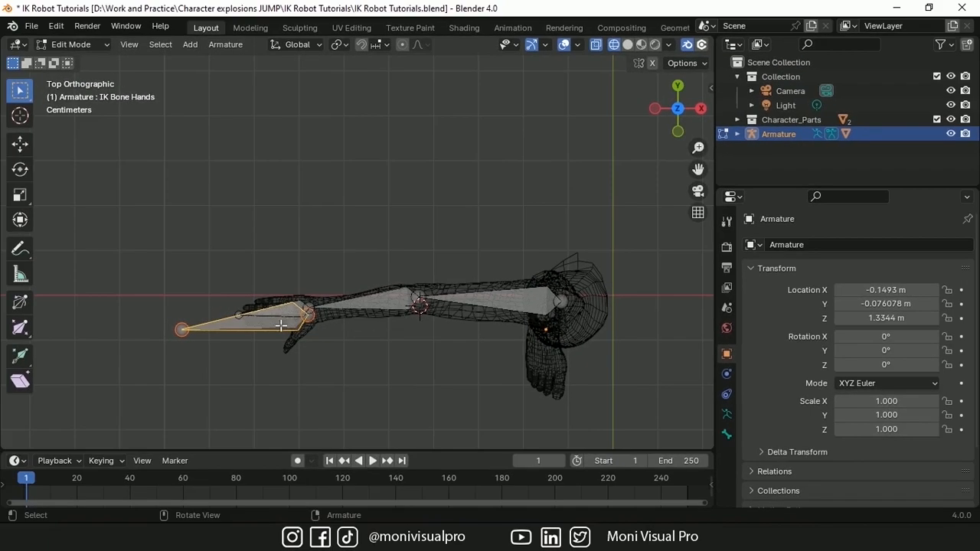
key("shift+a")
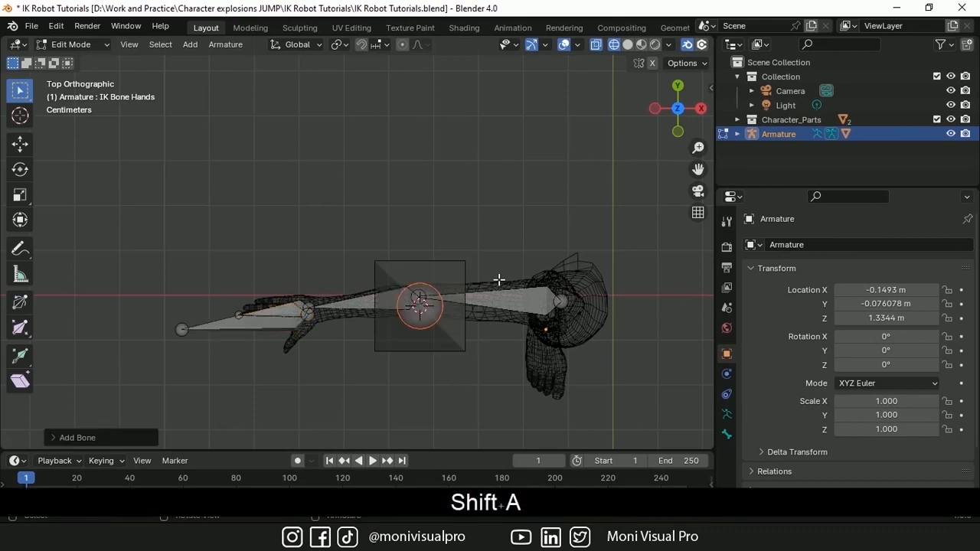
Step: Rotate the new elbow bone -90° about the global X axis so it lies pointing behind the arm
key("g")
key("r")
key("x")
key("9")
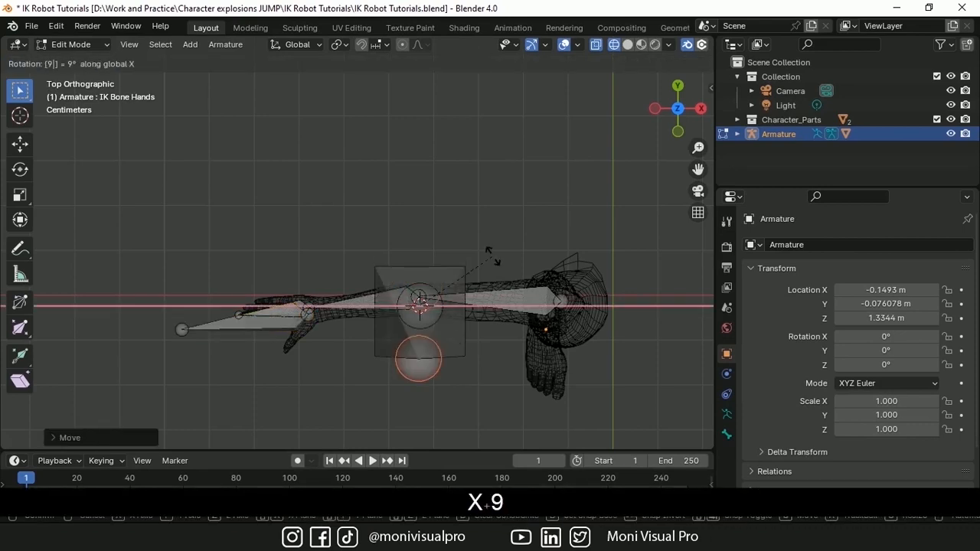
key("0")
key("minus")
key("Return")
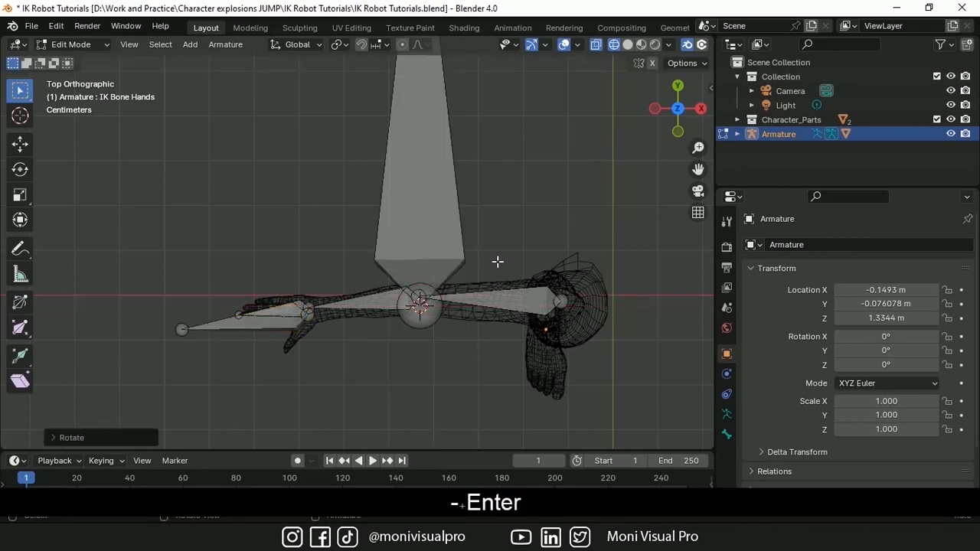
Step: Scale the new bone down to about 0.27 m long and move it a short distance behind the elbow
left_click(440, 164)
key("s")
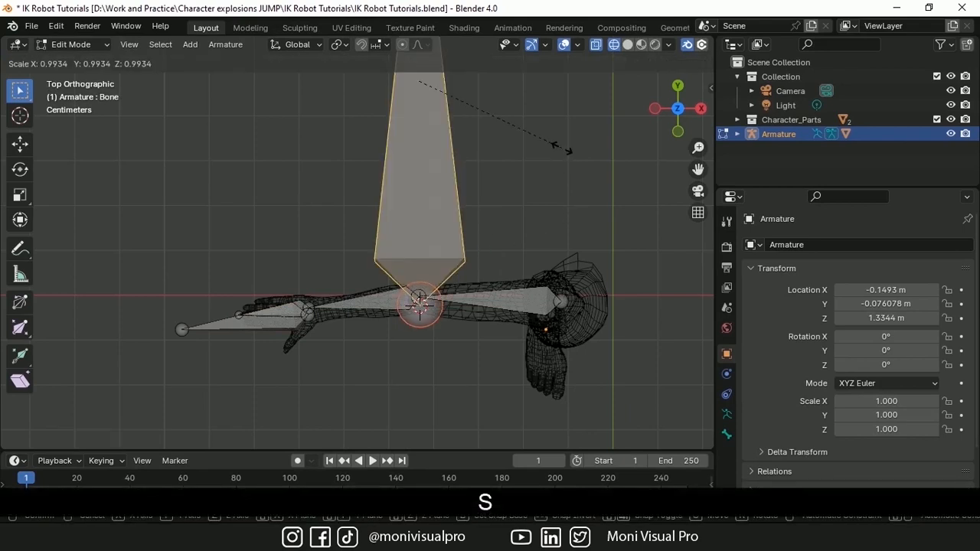
left_click(426, 239)
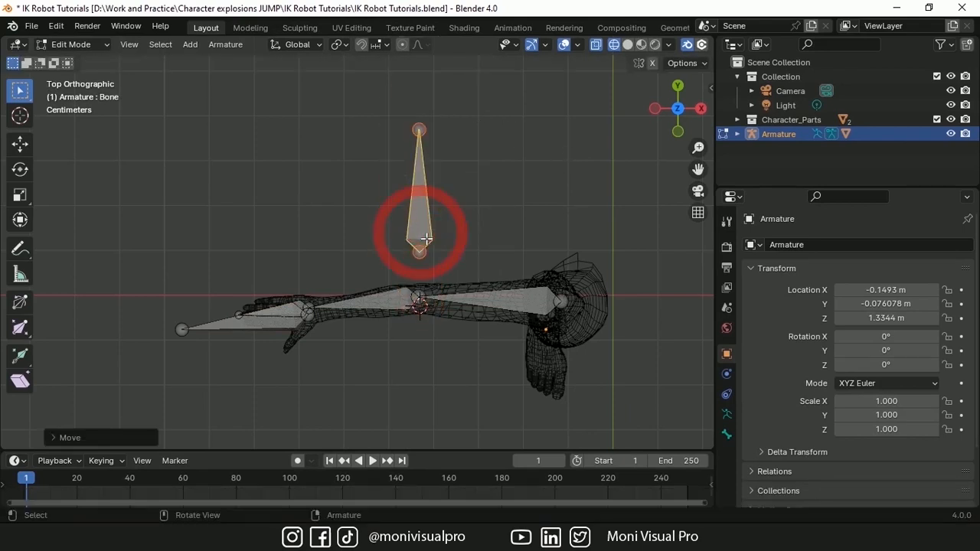
Step: Move the bone behind the elbow to a new bone collection named Pole
key("m")
left_click(426, 234)
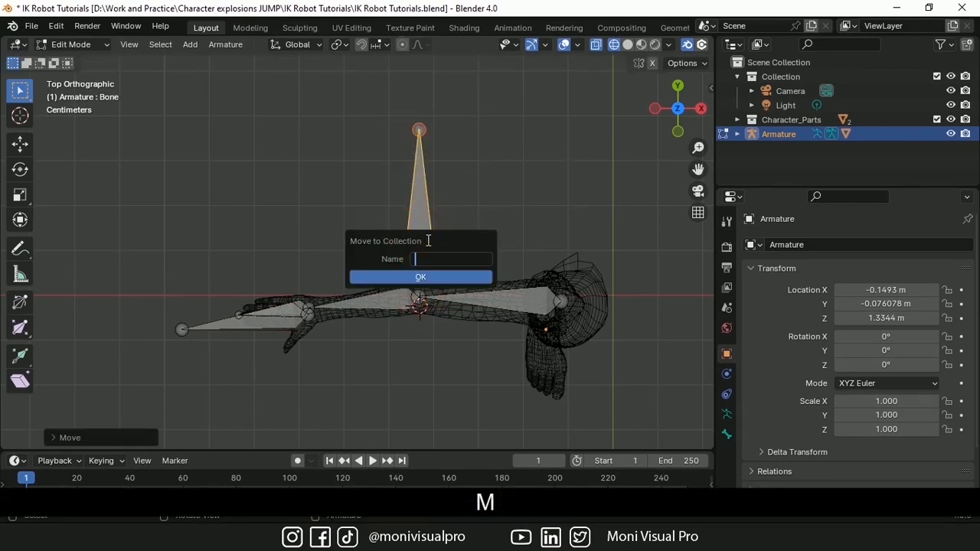
type("Pole")
key("Return")
key("Return")
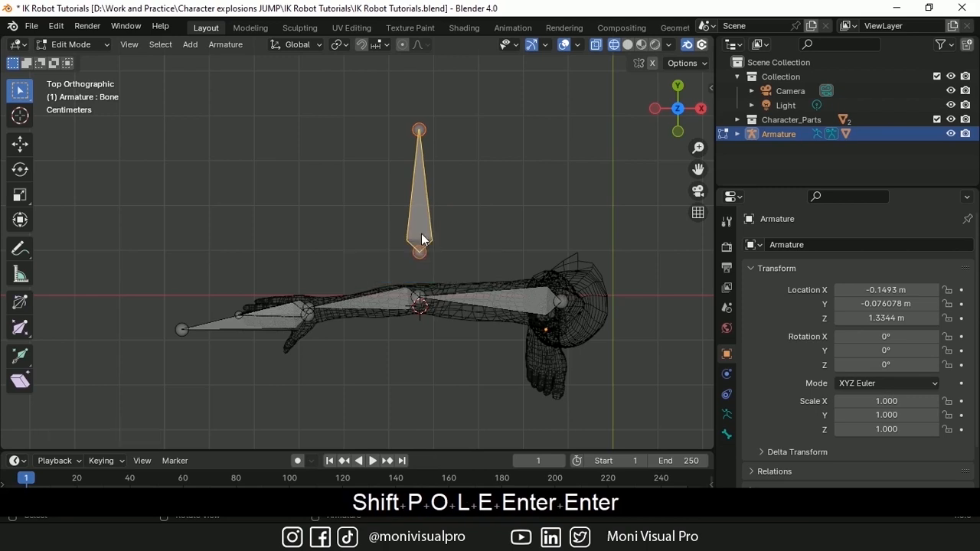
Step: Rename the bone behind the elbow as Pole in its bone properties
left_click(727, 435)
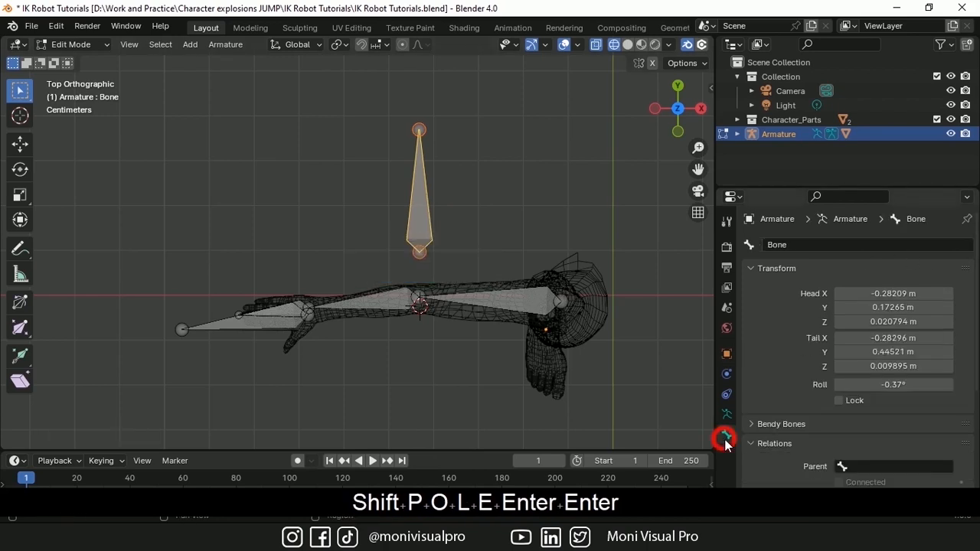
double_click(802, 245)
type("Pole")
key("Return")
Step: In Pose Mode, set the L arm IK constraint's pole target to Armature with the bone Pole
left_click(77, 45)
left_click(74, 92)
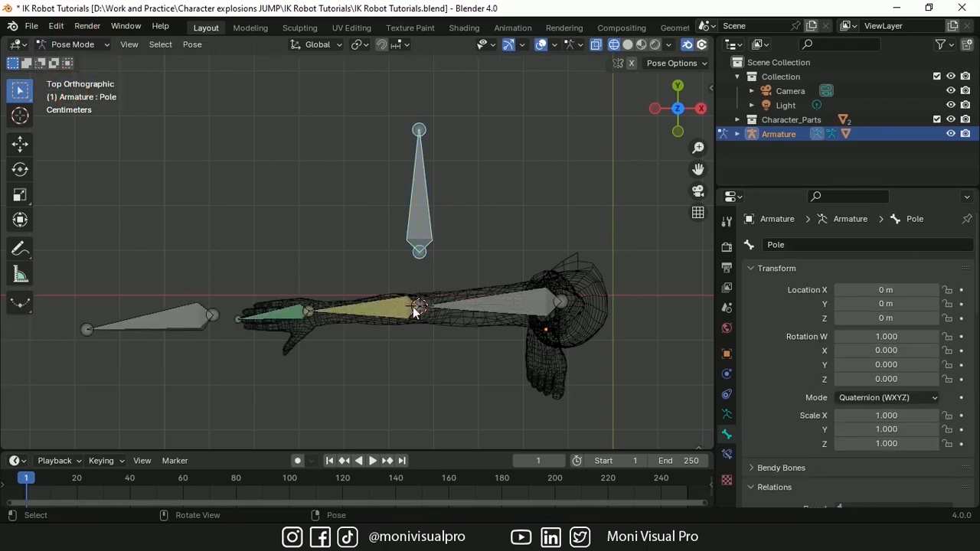
left_click(347, 311)
left_click(726, 456)
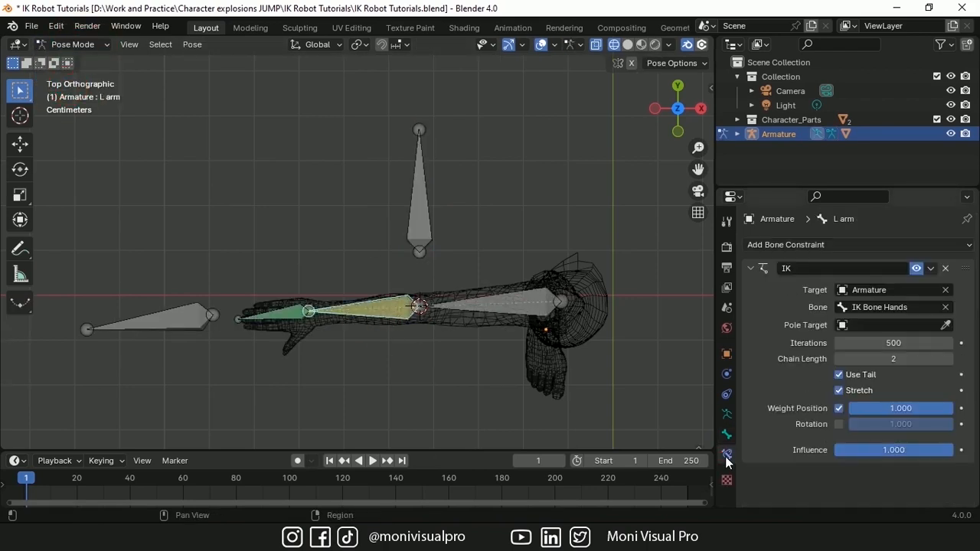
left_click(946, 325)
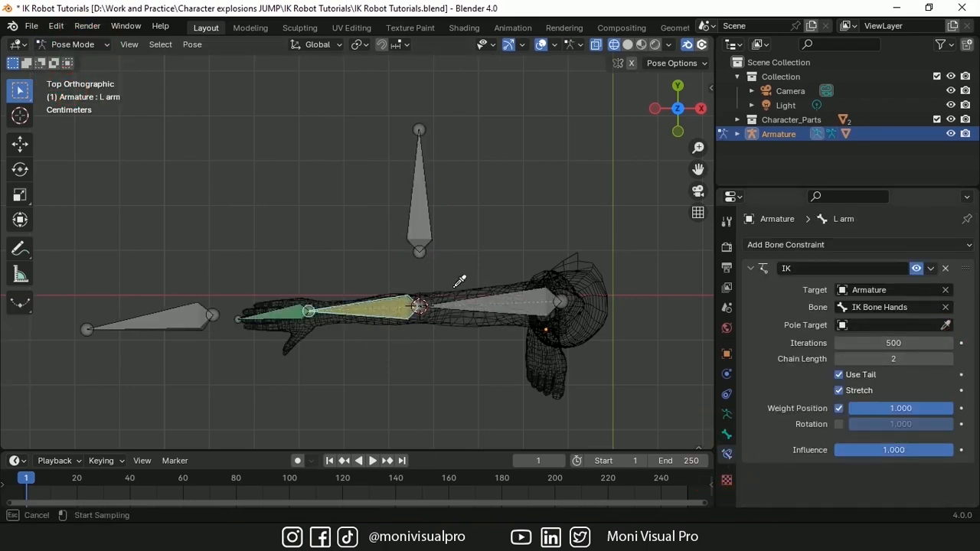
left_click(506, 304)
left_click(892, 343)
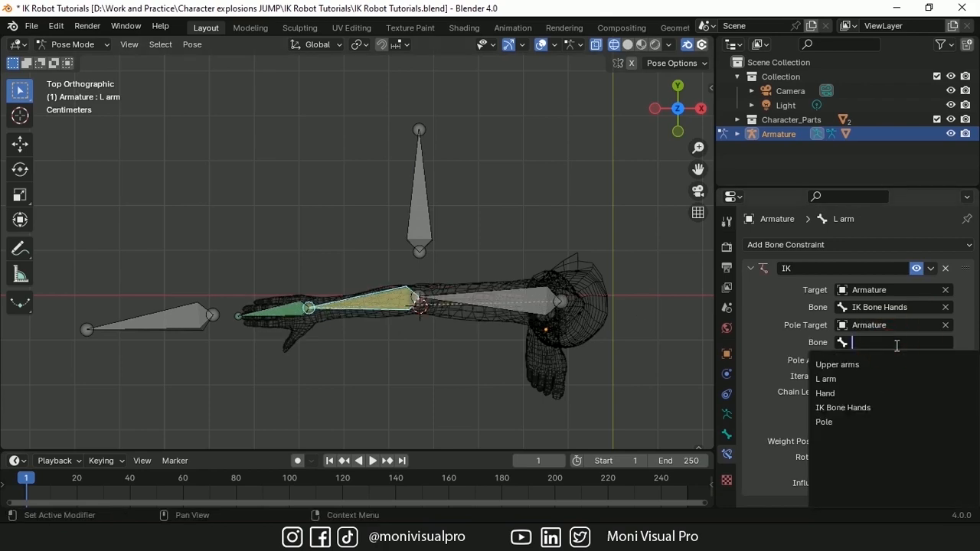
left_click(844, 430)
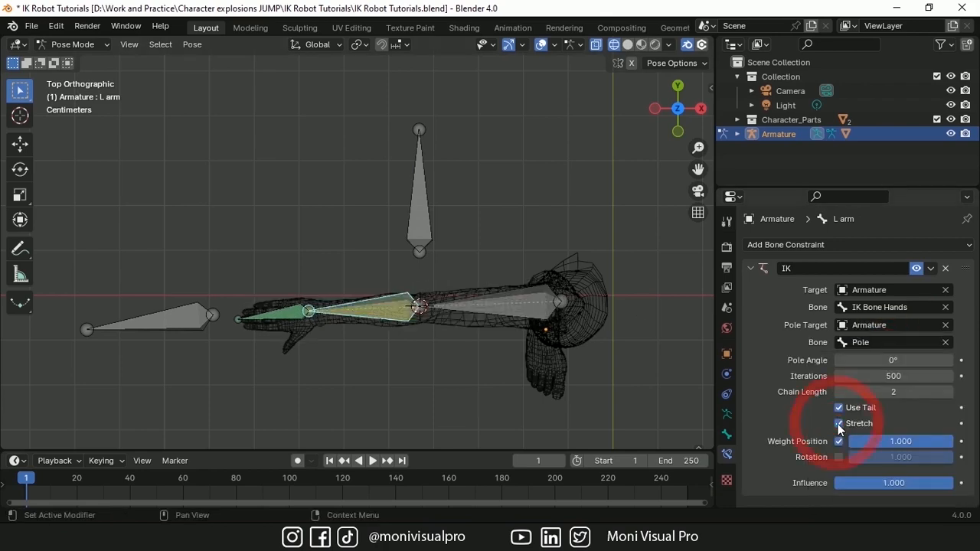
Step: Test the pole target by bending the arm with IK Bone Hands and moving the Pole bone around
left_click(150, 322)
key("g")
left_click(414, 293)
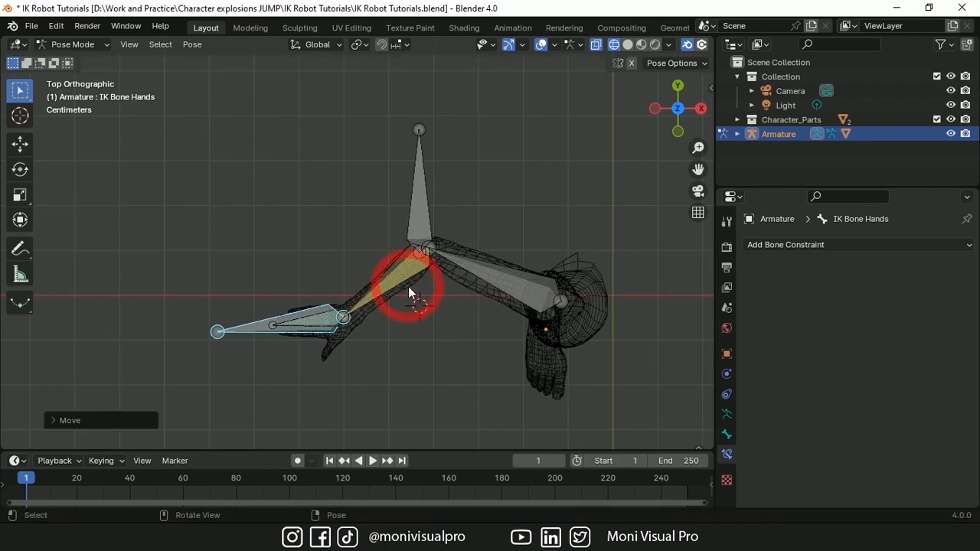
left_click_drag(677, 132, 470, 293)
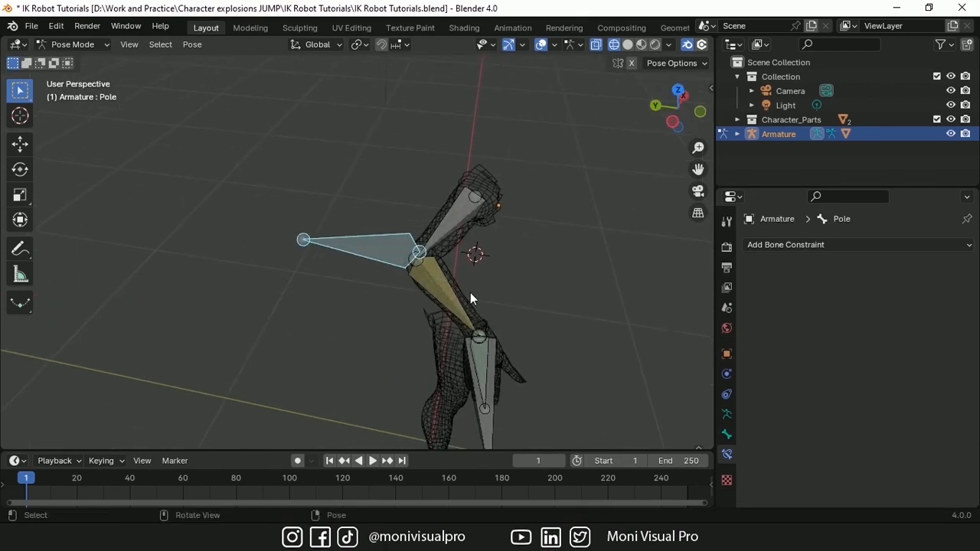
key("g")
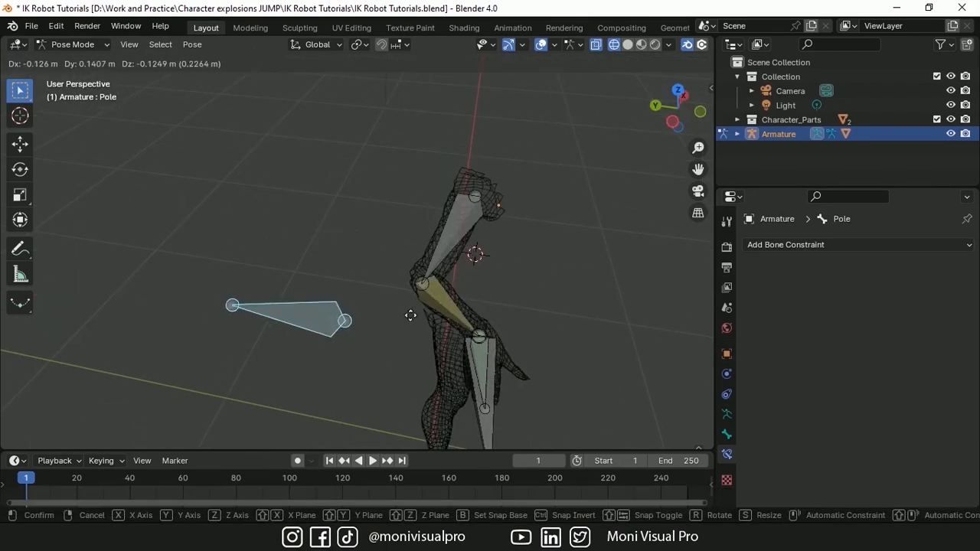
left_click(427, 240)
Step: Try adjusting the L arm IK constraint's pole angle, and save the file
left_click(456, 294)
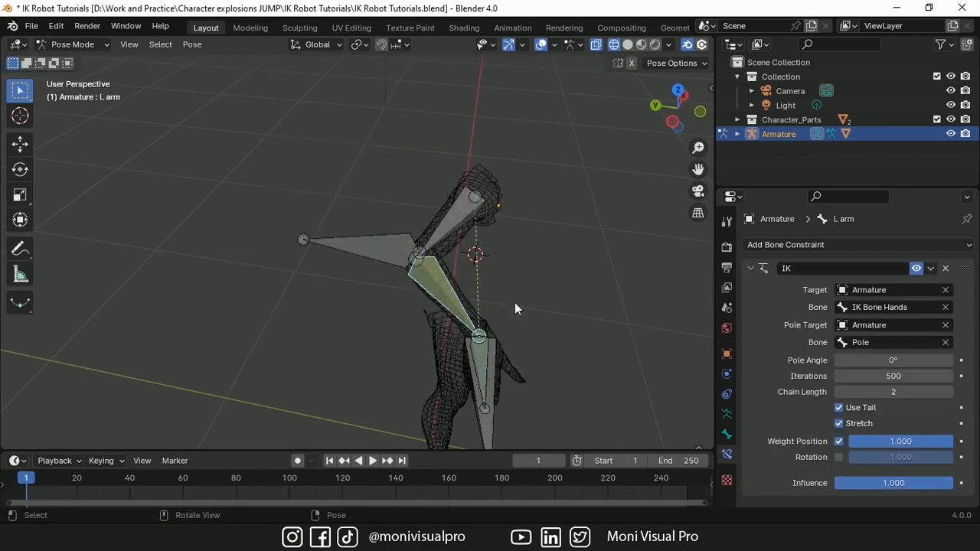
mouse_move(892, 359)
left_mouse_down()
mouse_move(919, 360)
mouse_move(888, 359)
left_mouse_up()
key("ctrl+s")
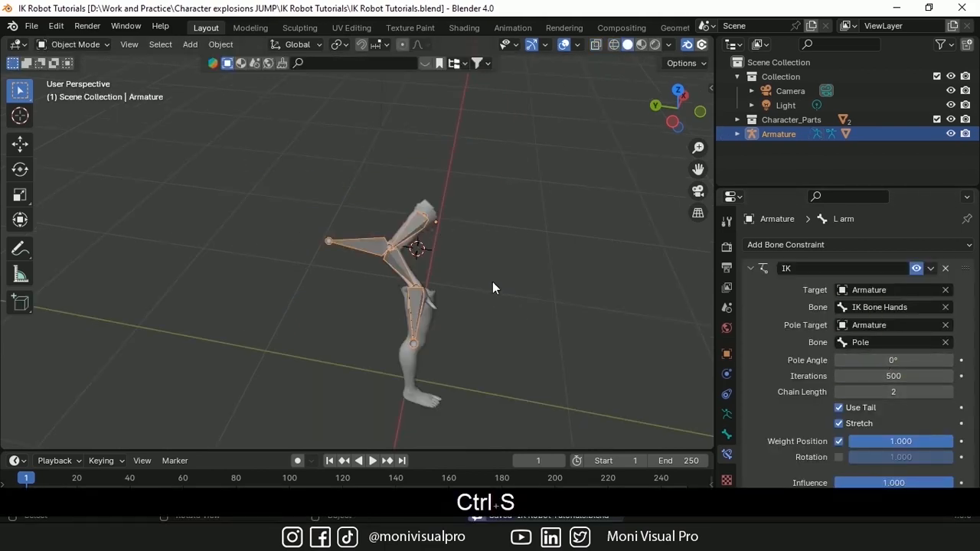
Step: In left view, place the 3D cursor at the top of the Legs mesh, add an armature there and enter Edit Mode
key("grave")
left_click(402, 277)
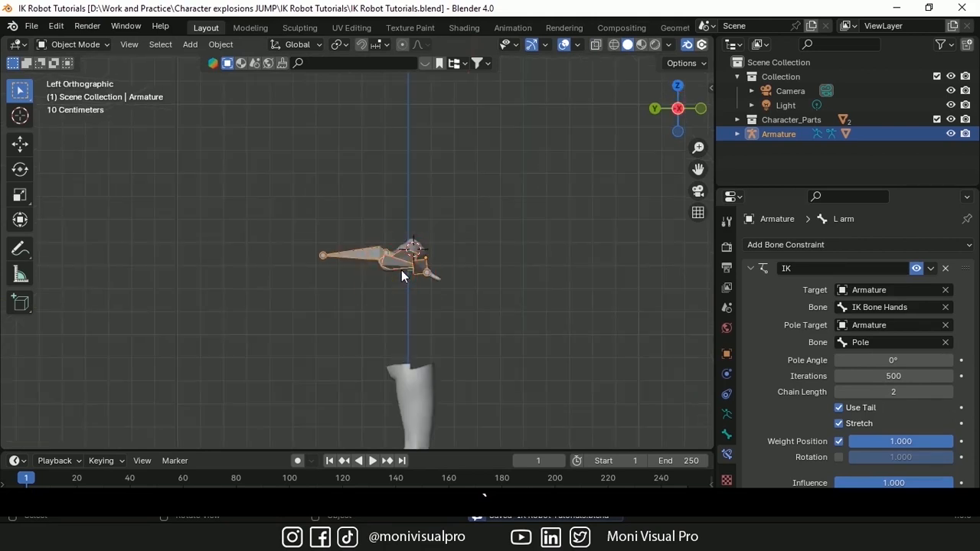
key("shift+a")
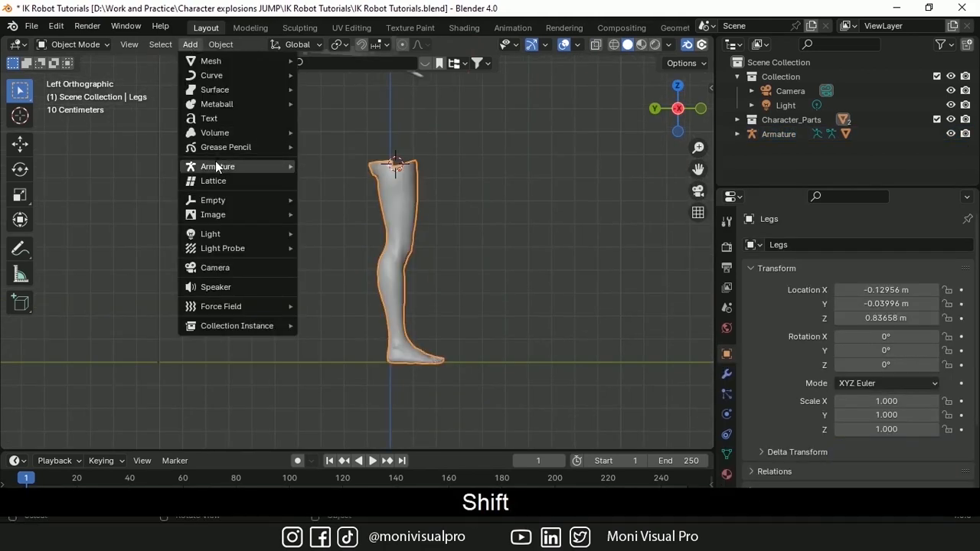
mouse_move(222, 166)
left_click(331, 168)
key("Tab")
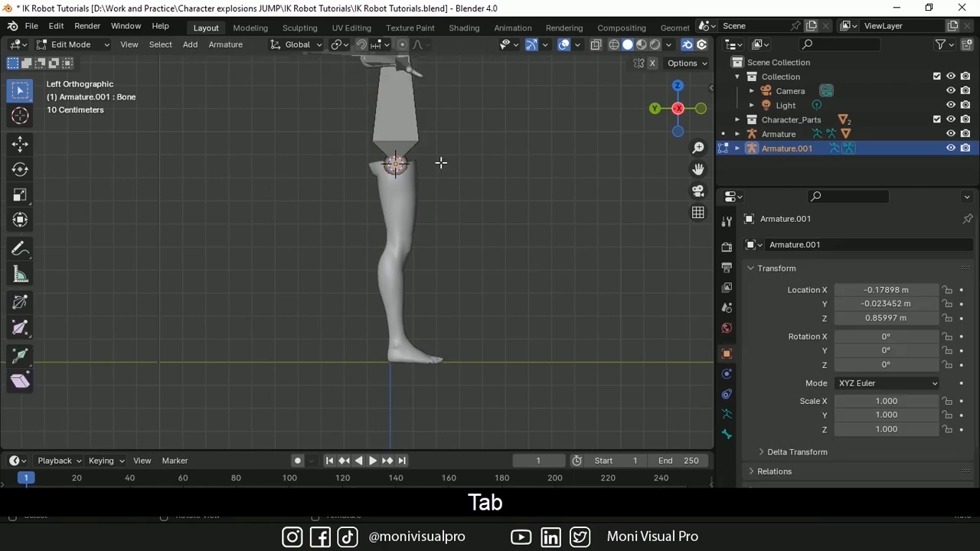
Step: Move the leg bone's tail to the knee and extrude two more bones, to the ankle and the toes
key("g")
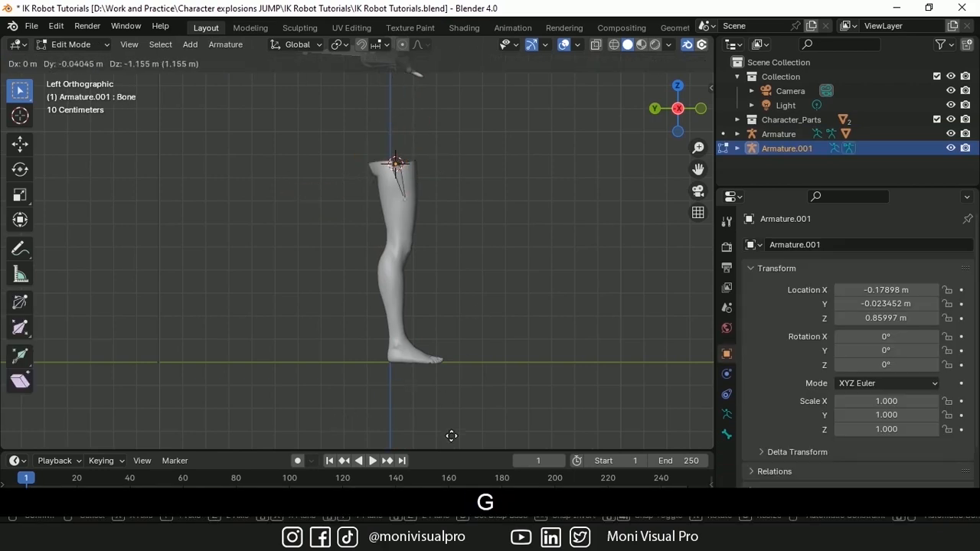
left_click(447, 71)
key("e")
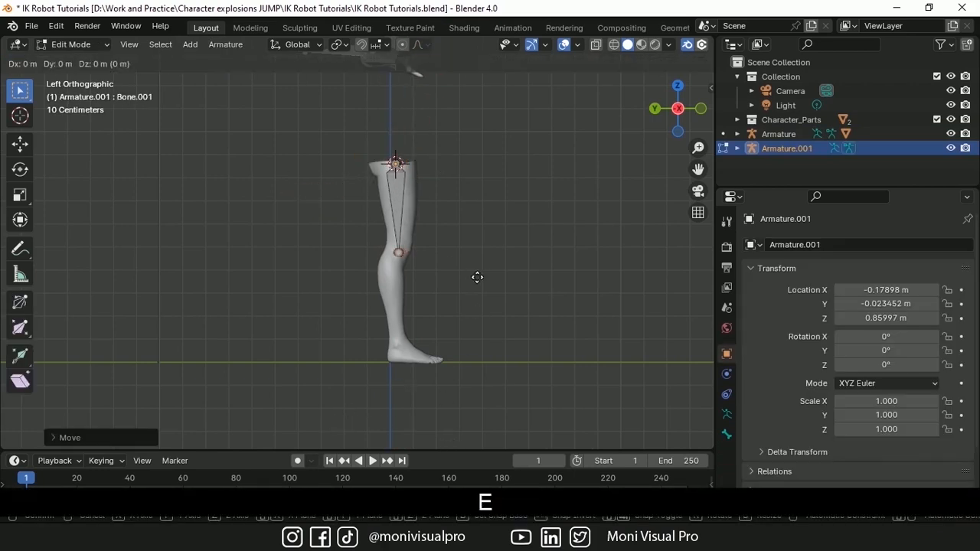
left_click(476, 374)
key("e")
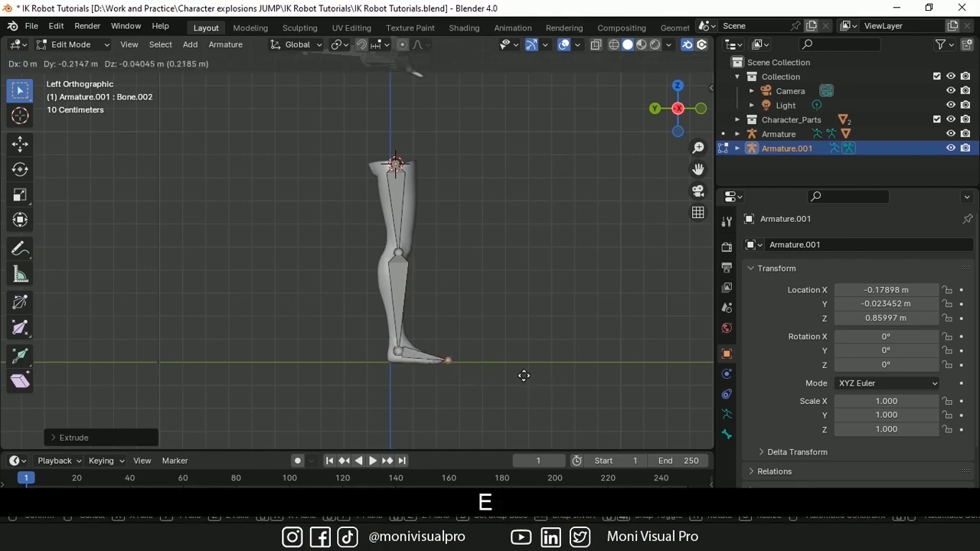
left_click(523, 376)
Step: Display the leg armature in front of the mesh and, in front view, move its bones into line with the leg
key("KP_1")
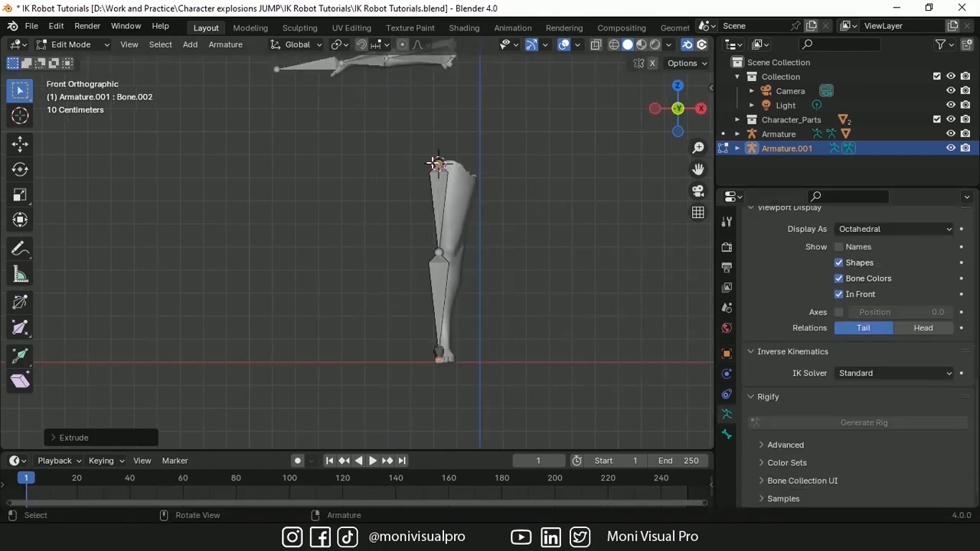
key("g")
left_click(462, 367)
middle_click_drag(463, 367, 414, 337)
left_click_drag(677, 108, 639, 110)
scroll(697, 191, "up", 2)
Step: In Object Mode, parent the leg mesh to the leg armature with automatic weights
left_click(74, 44)
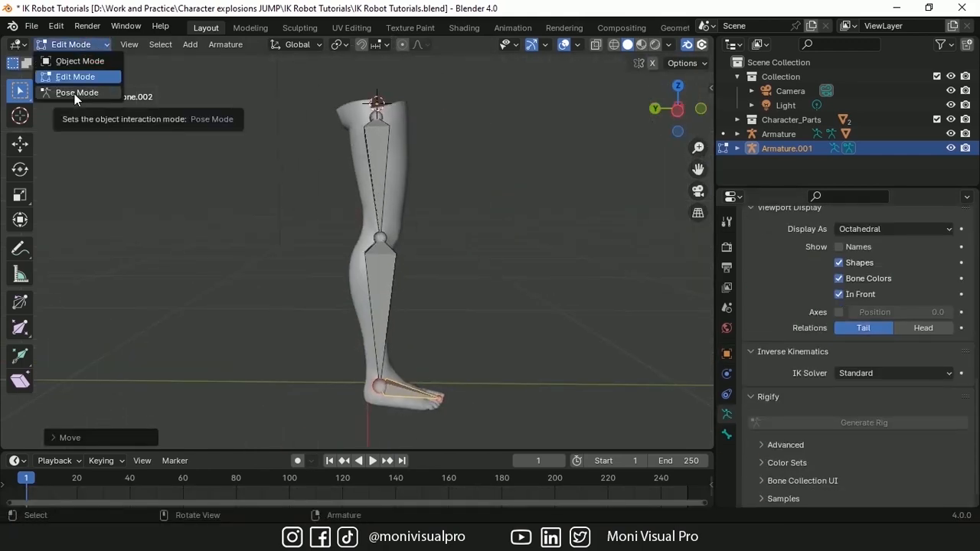
left_click(78, 60)
left_click(362, 145)
left_click(376, 148, "shift")
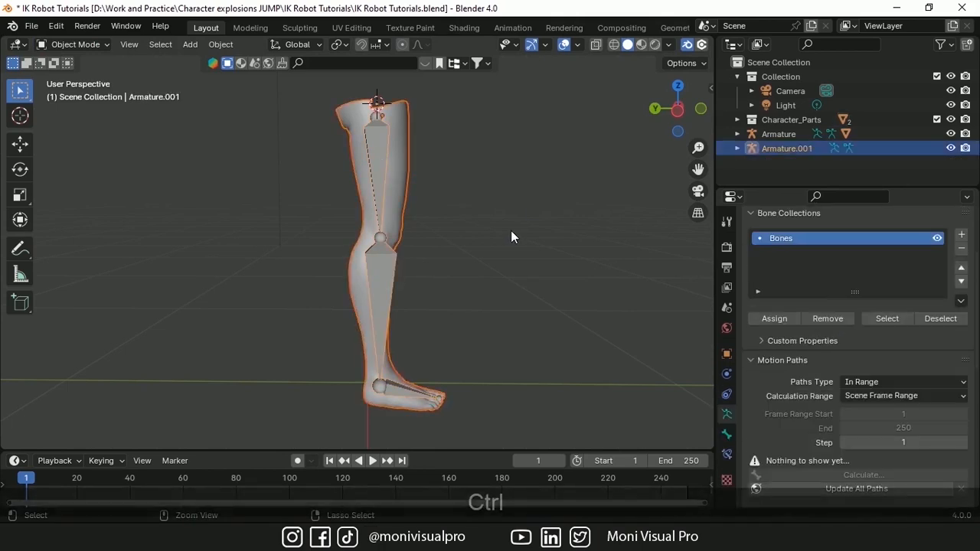
key("ctrl+p")
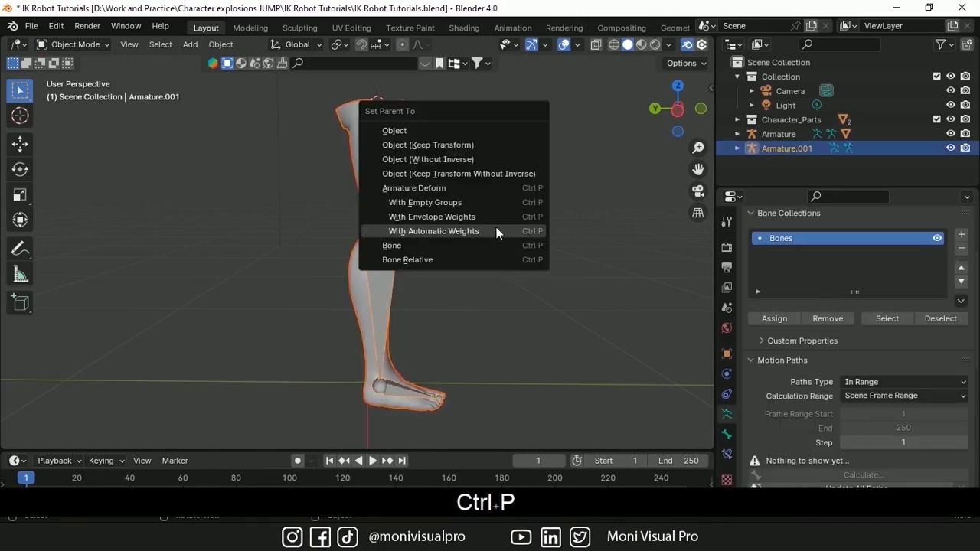
left_click(440, 230)
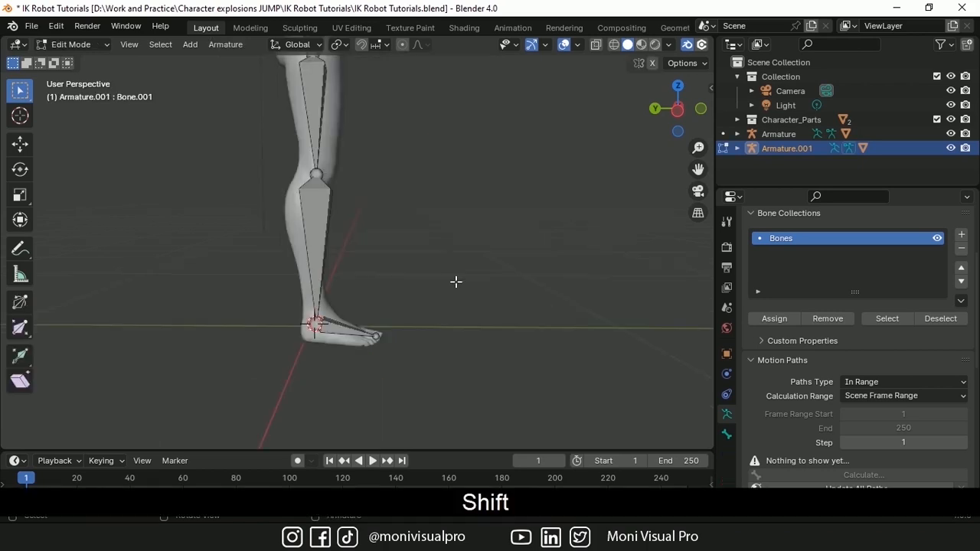
Step: Add a separate bone at the ankle extending past the toes, name it IK Legs, and switch to Pose Mode
key("shift+a")
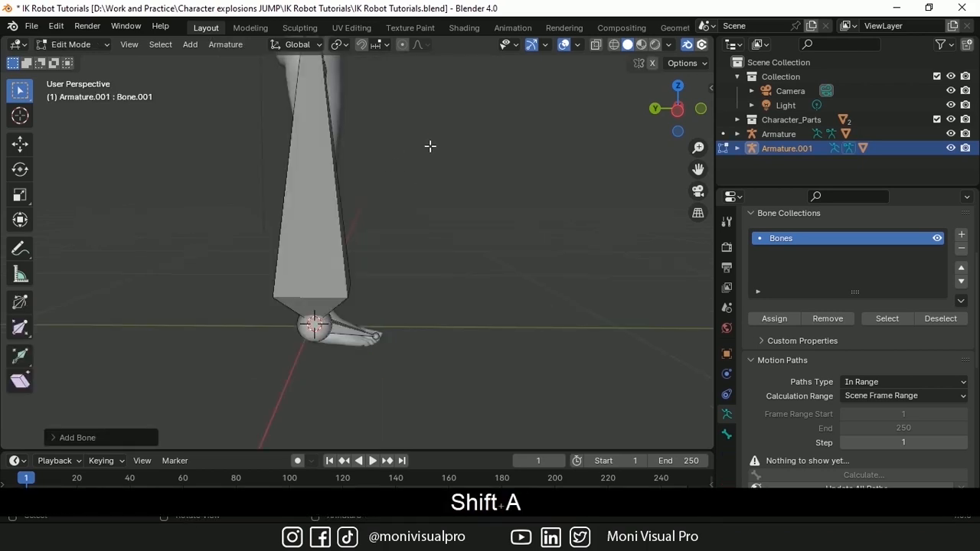
key("g")
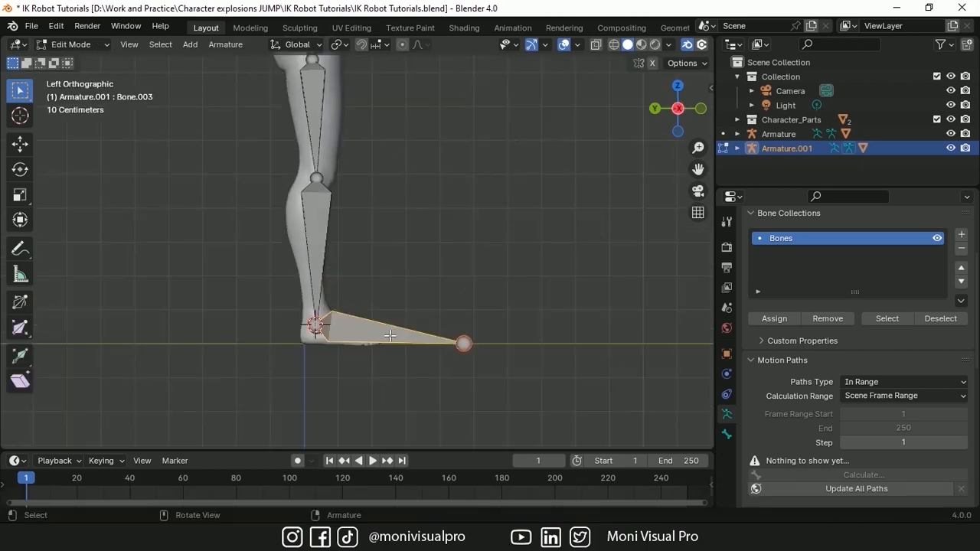
type("IK Legs")
key("Return")
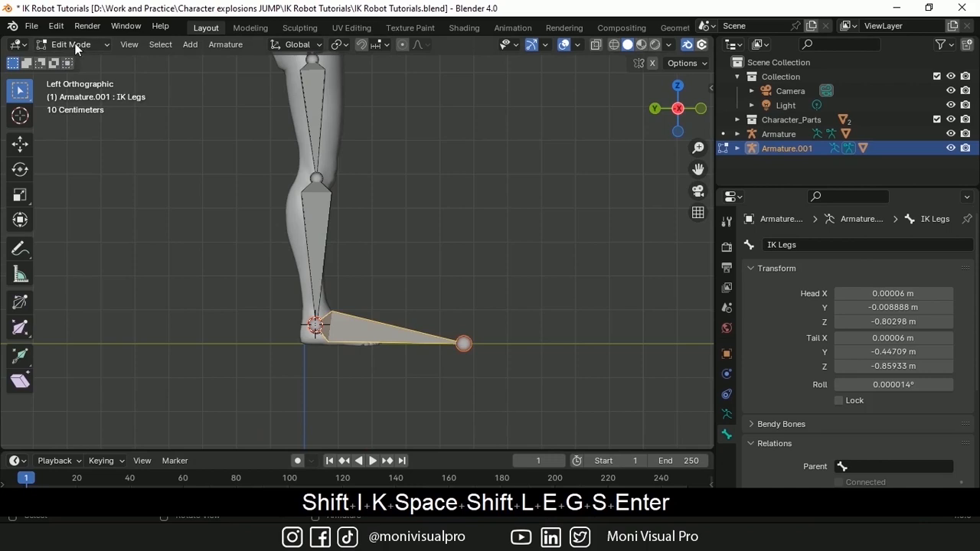
left_click(77, 46)
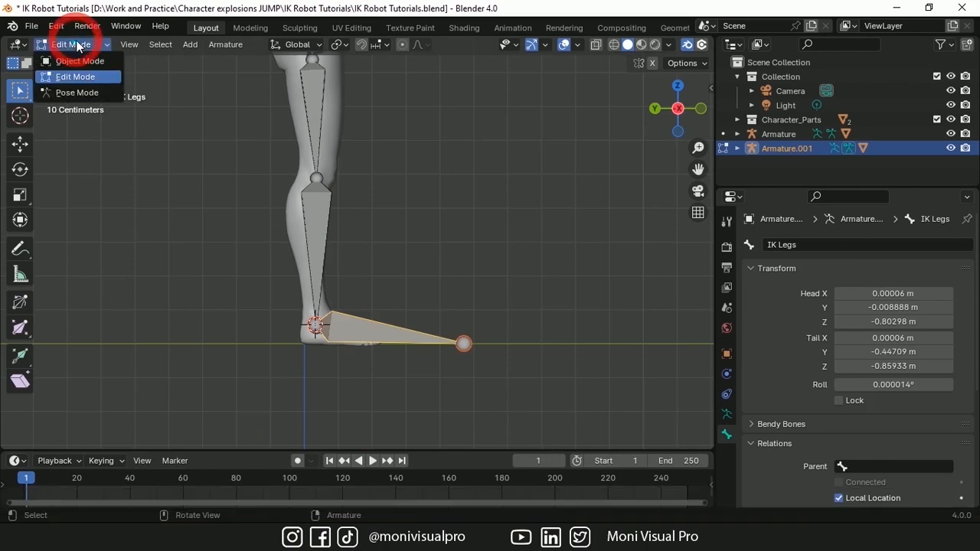
left_click(77, 93)
Step: Try moving the IK Legs bone away from the ankle, and undo the move
key("g")
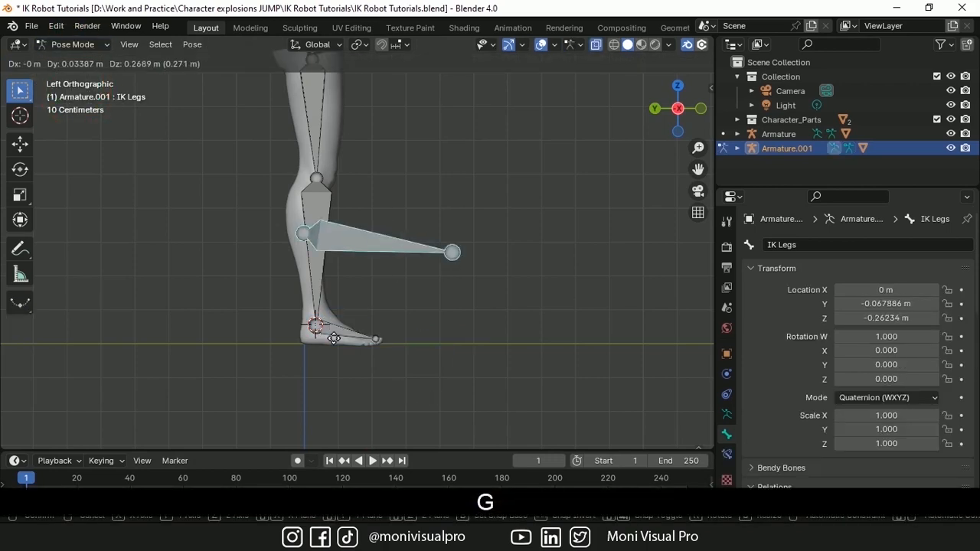
left_click(369, 320)
key("ctrl+z")
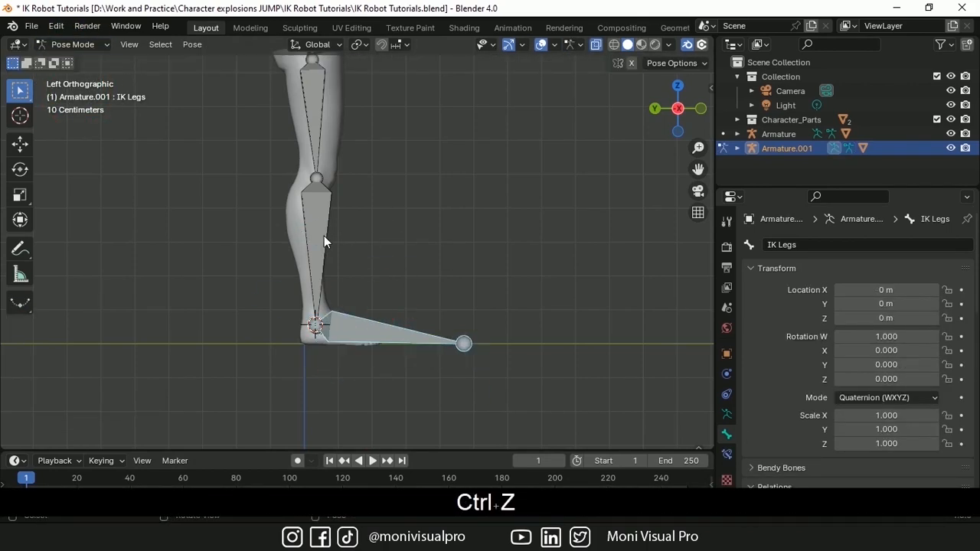
Step: Add an IK constraint to the shin bone with the IK Legs bone as its target
left_click(322, 238, "shift")
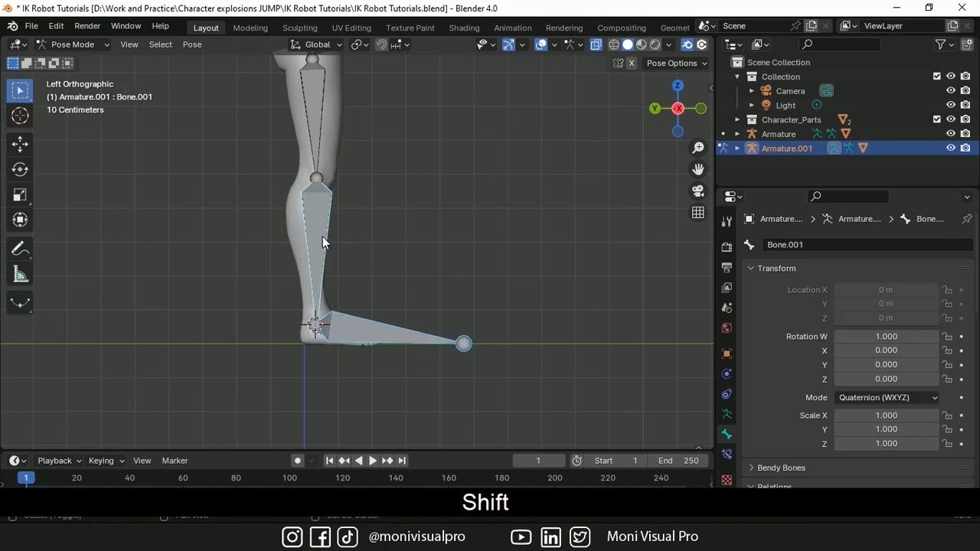
key("shift+i")
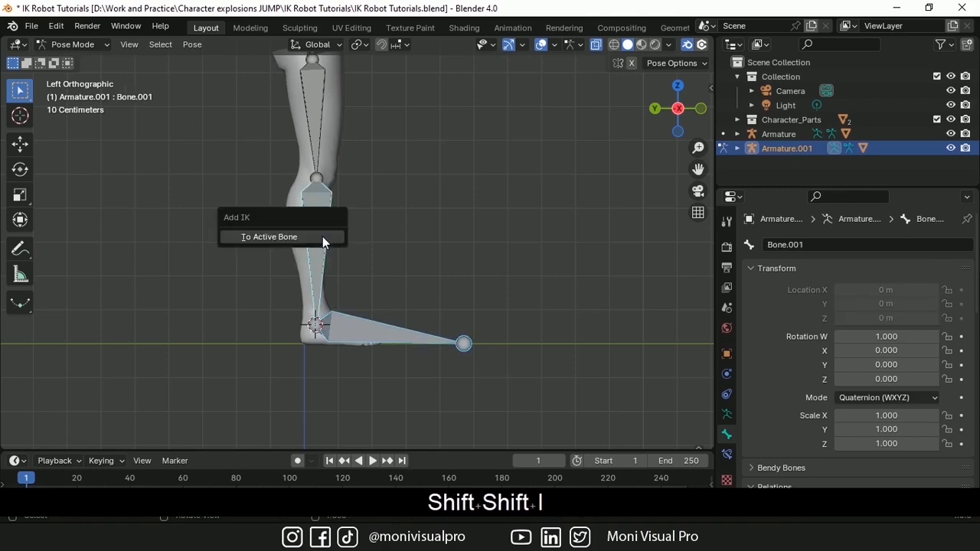
left_click(259, 237)
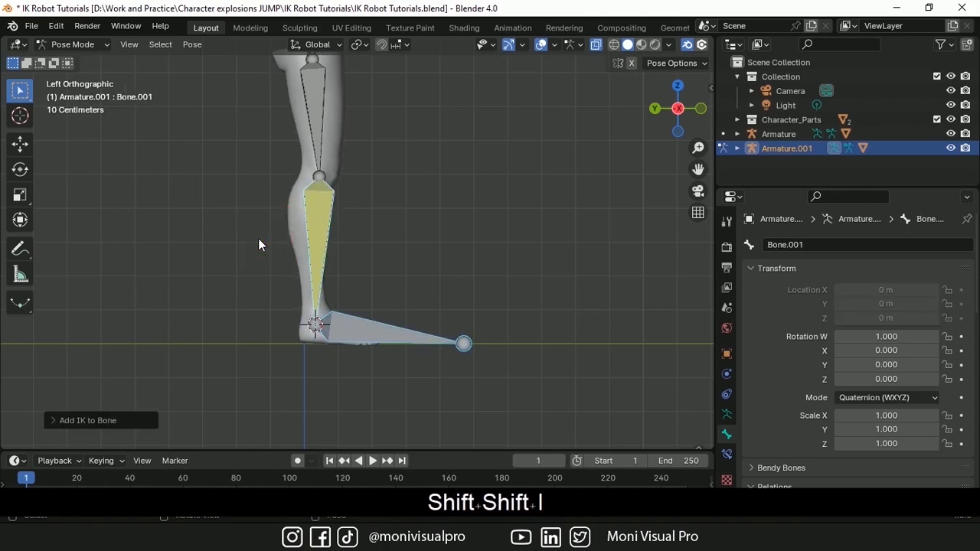
Step: Try moving and rotating the IK Legs bone to test how the leg follows
left_click(390, 337)
key("g")
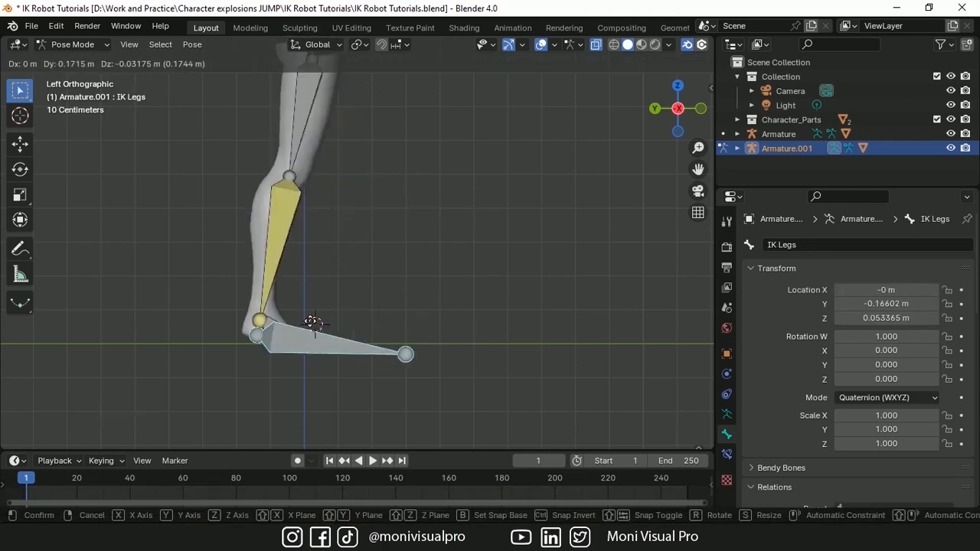
right_click(422, 234)
middle_click_drag(422, 234, 426, 240)
key("r")
Step: Give the foot bone a Copy Rotation constraint that targets the IK Legs bone of Armature.001
left_click(356, 335)
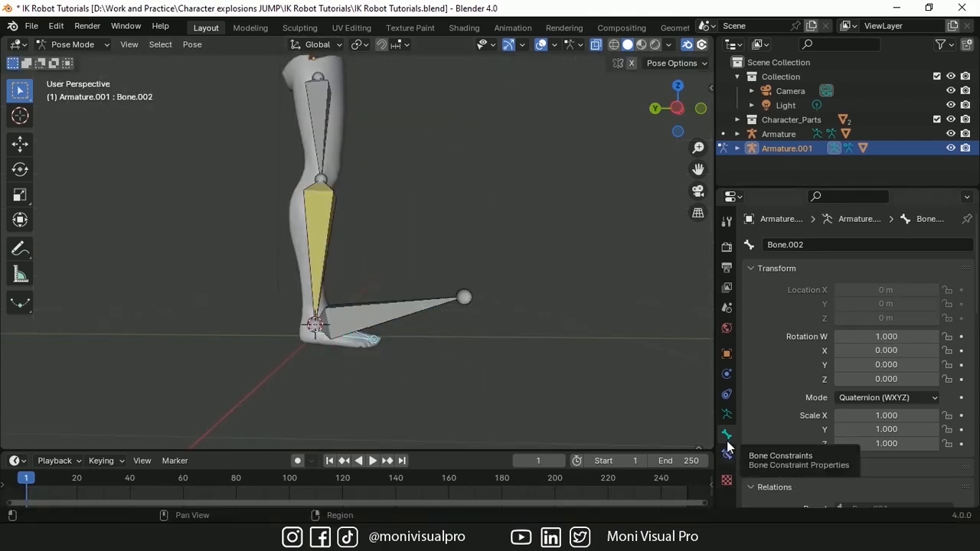
left_click(727, 454)
left_click(857, 245)
left_click(704, 293)
left_click(945, 289)
left_click(888, 307)
left_click(831, 373)
Step: In wireframe display and Edit Mode, place the 3D cursor at the knee and add a bone pointing forward from it
key("z")
left_click(73, 44)
left_click(75, 67)
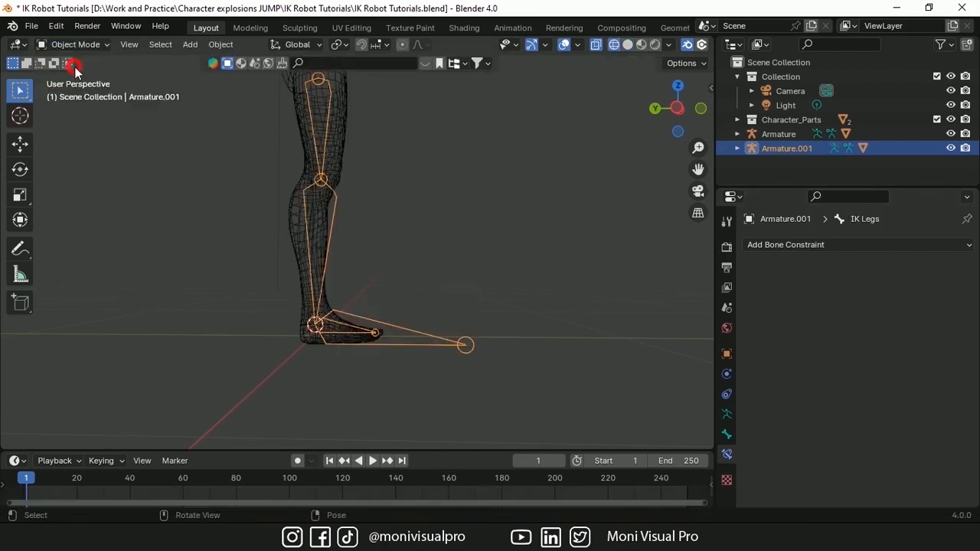
left_click(73, 44)
left_click(74, 80)
right_click(319, 183, "shift")
key("shift+a")
key("g")
left_click(577, 79)
Step: Detach the new bone from the knee by moving it forward, aligning it level in front of the knee in left view
left_click(371, 184)
key("g")
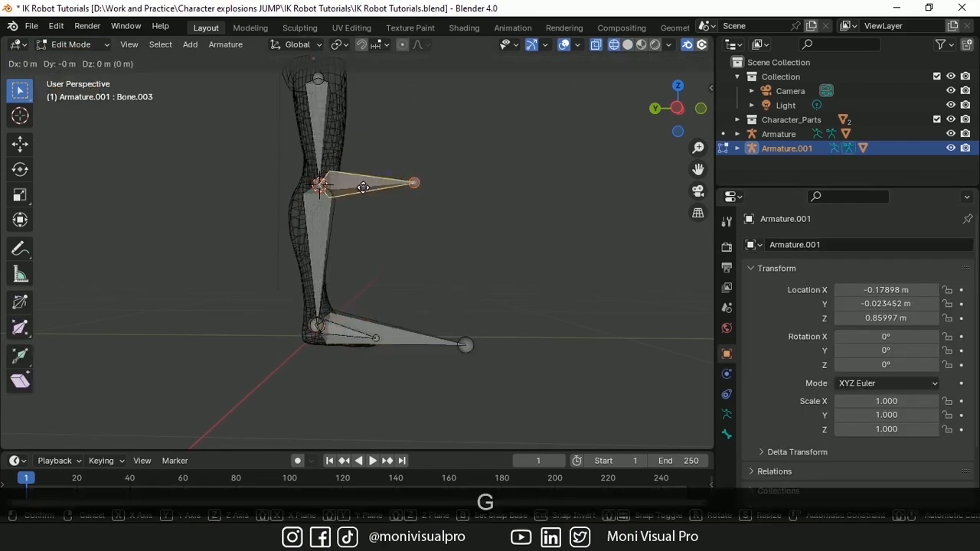
key("ctrl+KP_3")
key("r")
Step: In Pose Mode, set the pole target of the shin bone's IK constraint to Armature.001
left_click(72, 44)
left_click(75, 94)
left_click(314, 259)
left_click(945, 326)
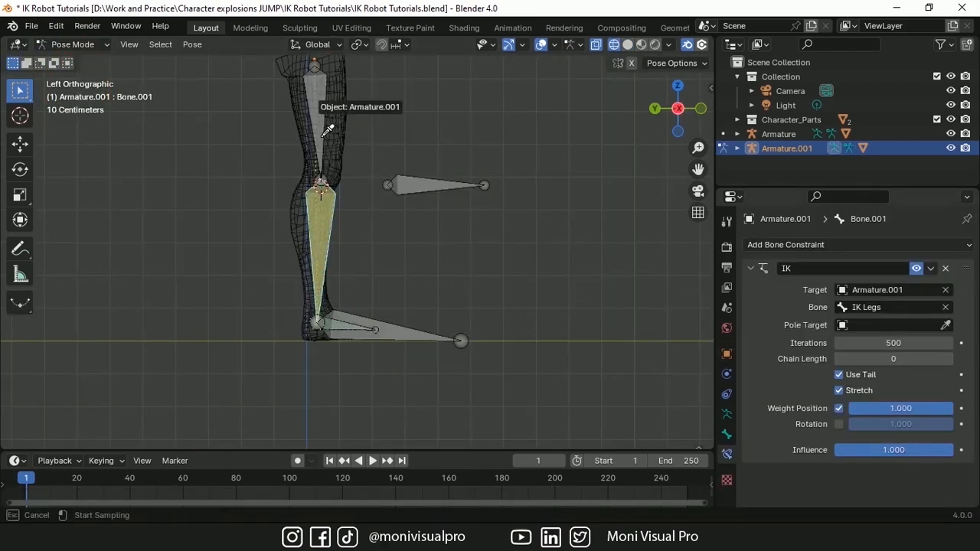
left_click(324, 135)
left_click(888, 343)
Step: Rename the bone in front of the knee as Pole leg
left_click(416, 190)
left_click(416, 190)
left_click(726, 434)
double_click(816, 245)
type("Pole leg")
key("Return")
Step: Choose Pole leg as the pole bone in the shin bone's IK constraint
left_click(323, 216)
left_click(726, 454)
left_click(888, 342)
Step: Move the Pole leg bone along the Y axis in front of the knee
key("g")
key("y")
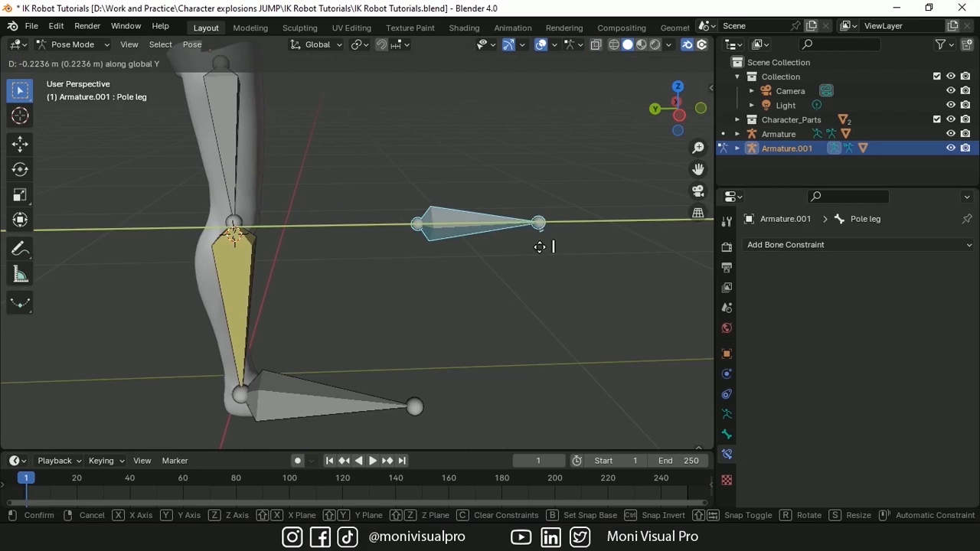
left_click(506, 260)
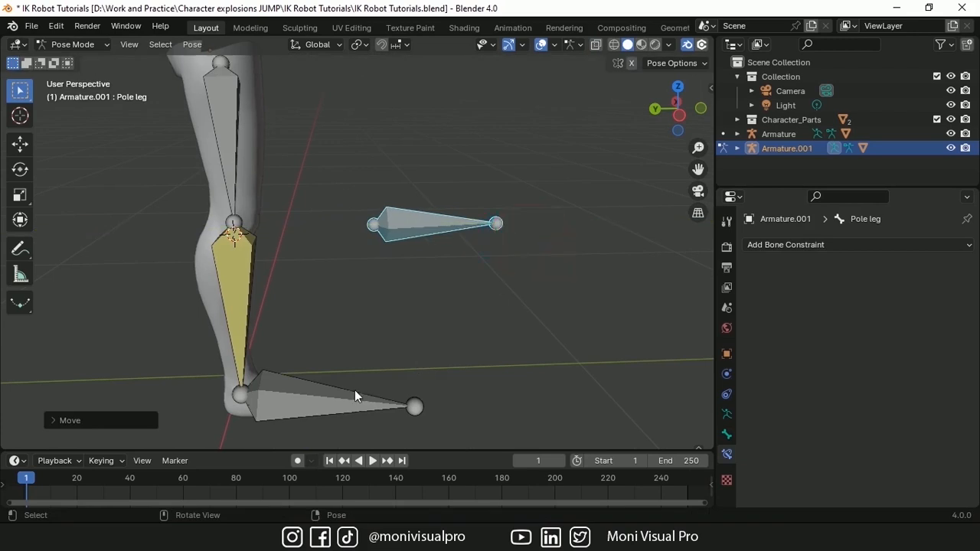
Step: In Object Mode, move both armatures to the Character_Parts collection
key("ctrl+Tab")
key("m")
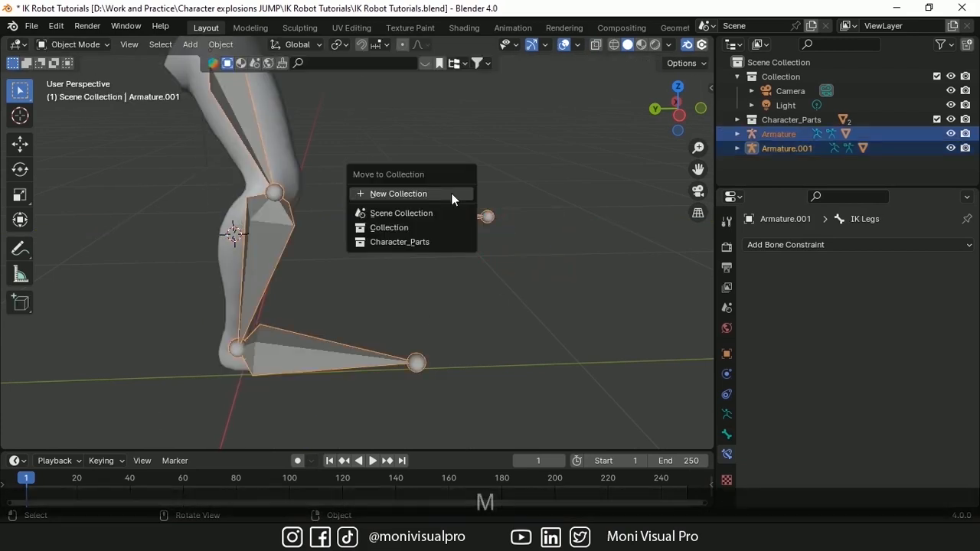
left_click(390, 243)
Step: Exclude the Character_Parts collection from the view layer, and save the file
left_click(758, 120)
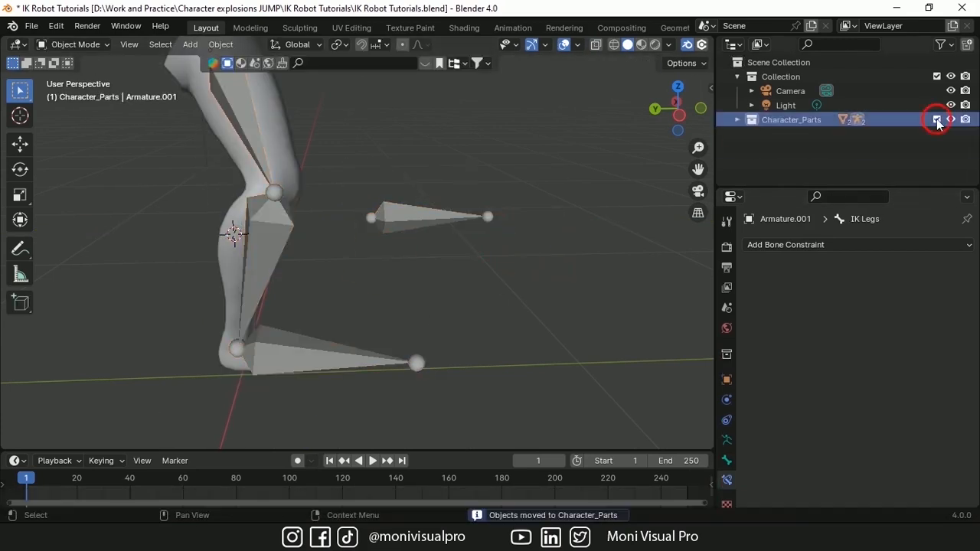
left_click(937, 120)
key("ctrl+s")
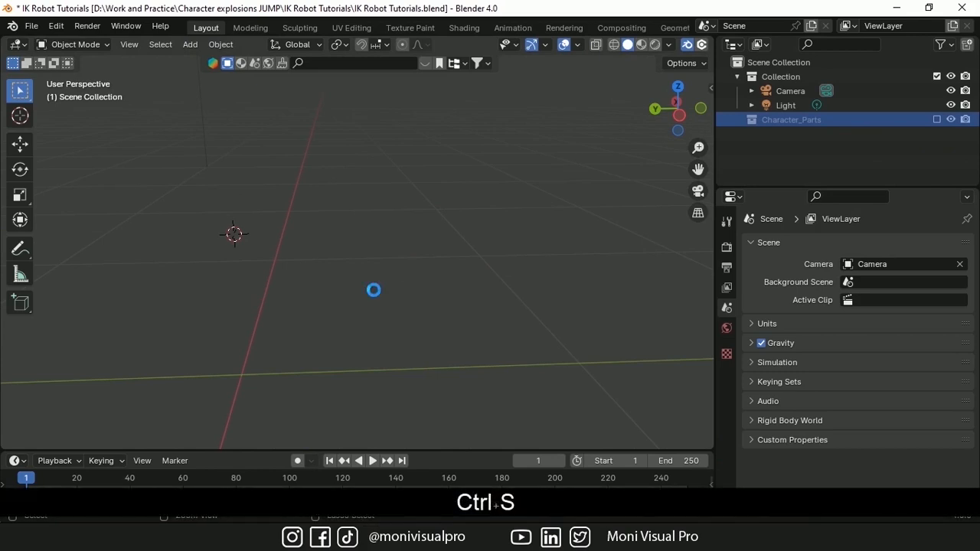
Step: In left view, add a mesh cube and measure vertically upward from its base
key("grave")
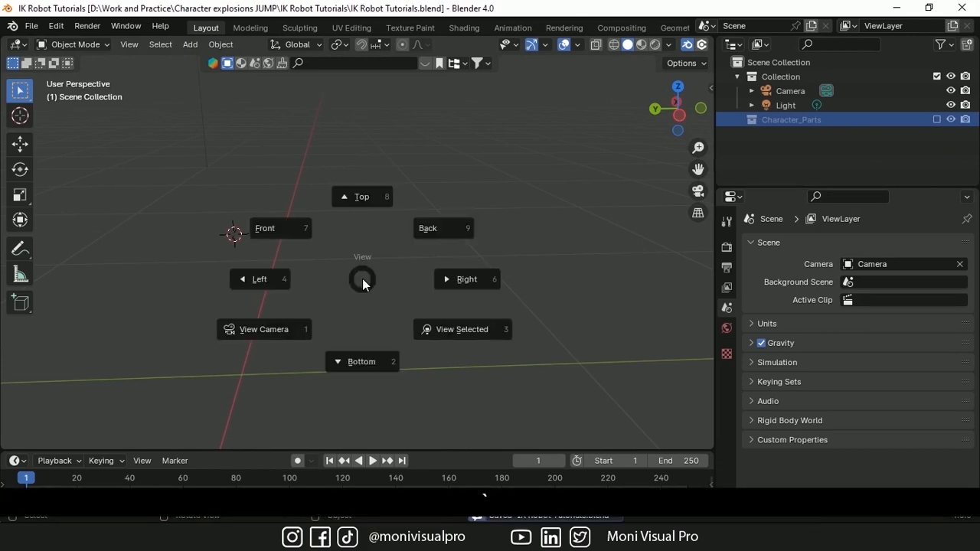
left_click(248, 279)
key("shift+a")
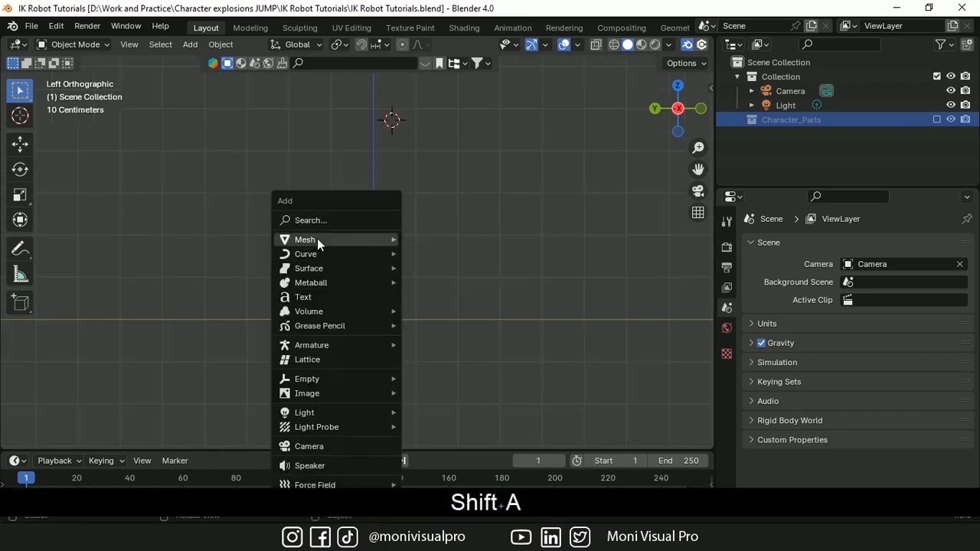
mouse_move(317, 238)
left_click(450, 257)
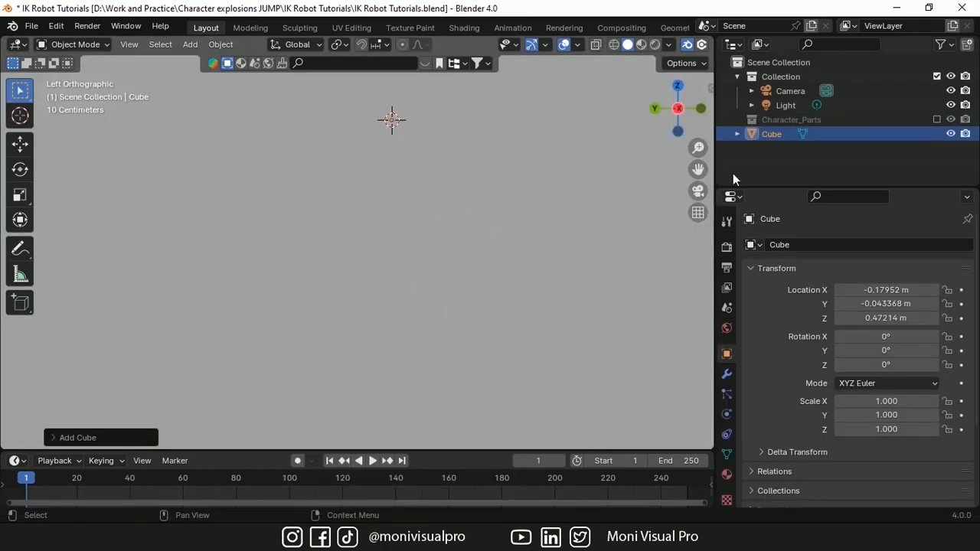
left_click_drag(698, 148, 683, 235)
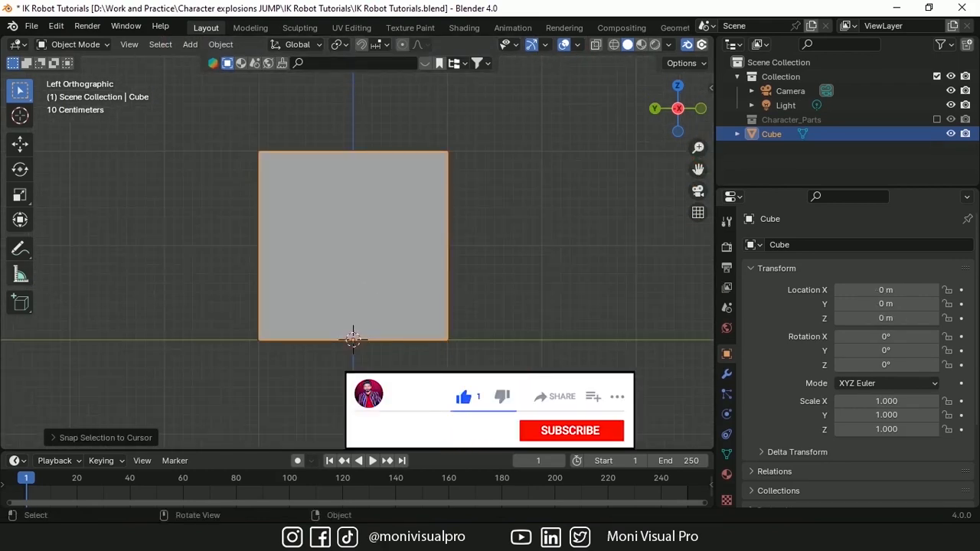
left_click(19, 274)
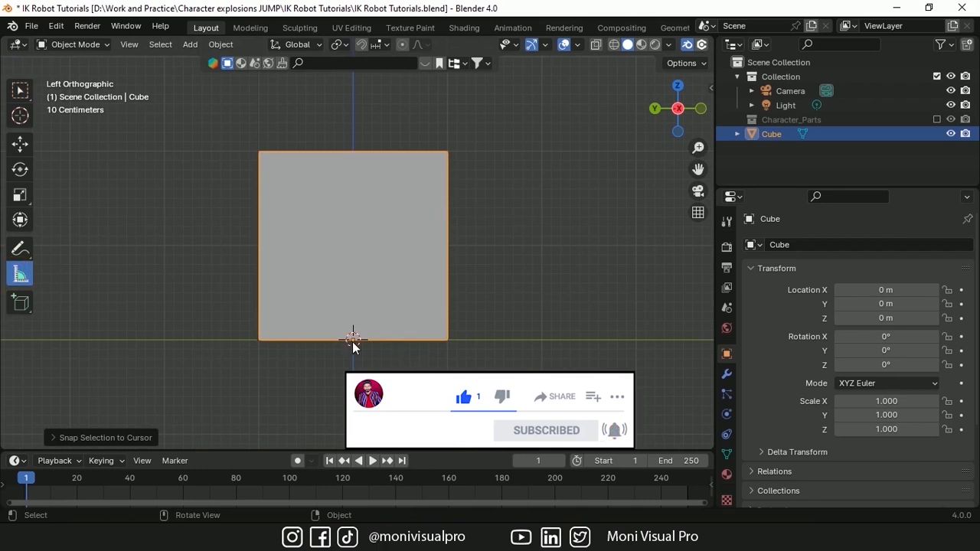
left_click_drag(352, 340, 352, 176)
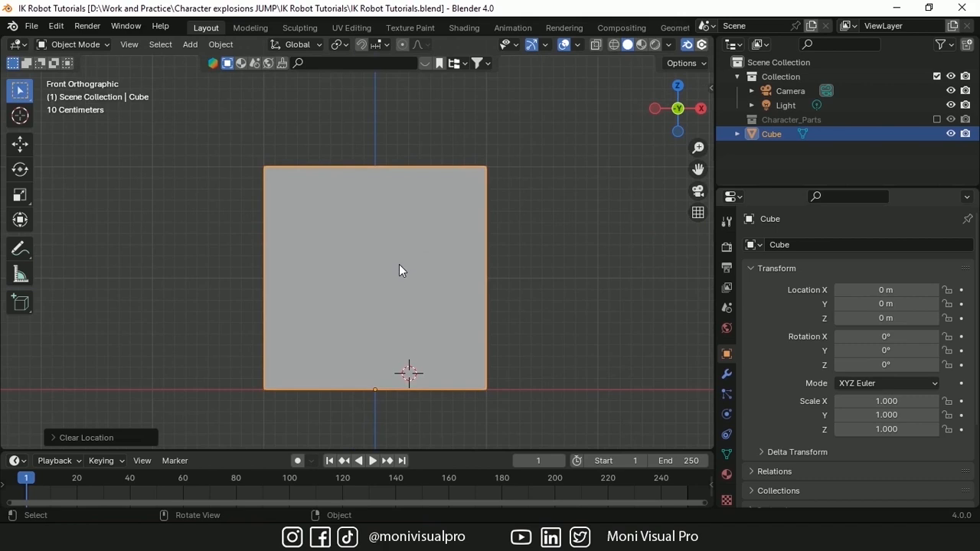
Step: Move the cube about 2.47 m along the X axis
key("g")
key("x")
left_click(375, 196)
Step: Place the 3D cursor on the Z axis at about 1.73 m height, add an armature there and enter Edit Mode
right_click(375, 197, "shift")
left_click(189, 43)
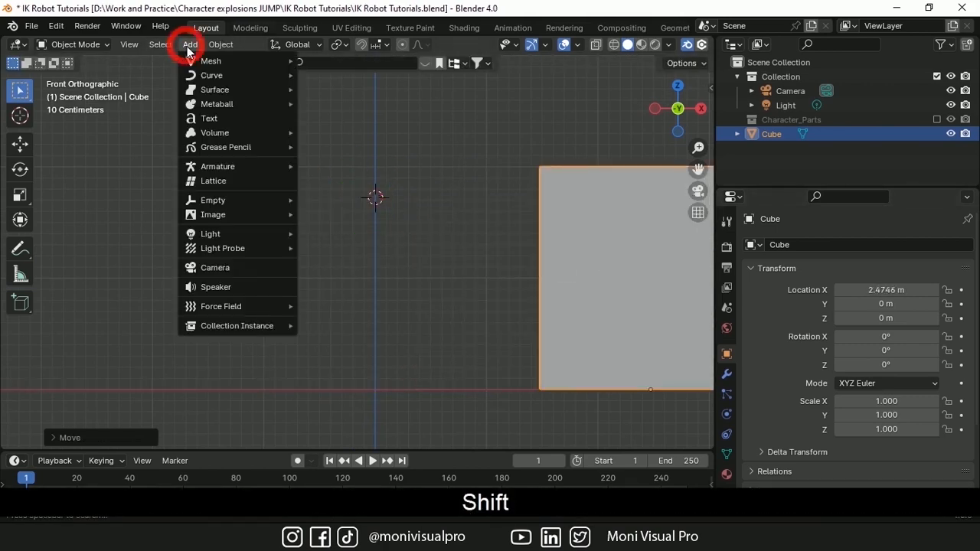
mouse_move(222, 164)
left_click(362, 168)
key("Tab")
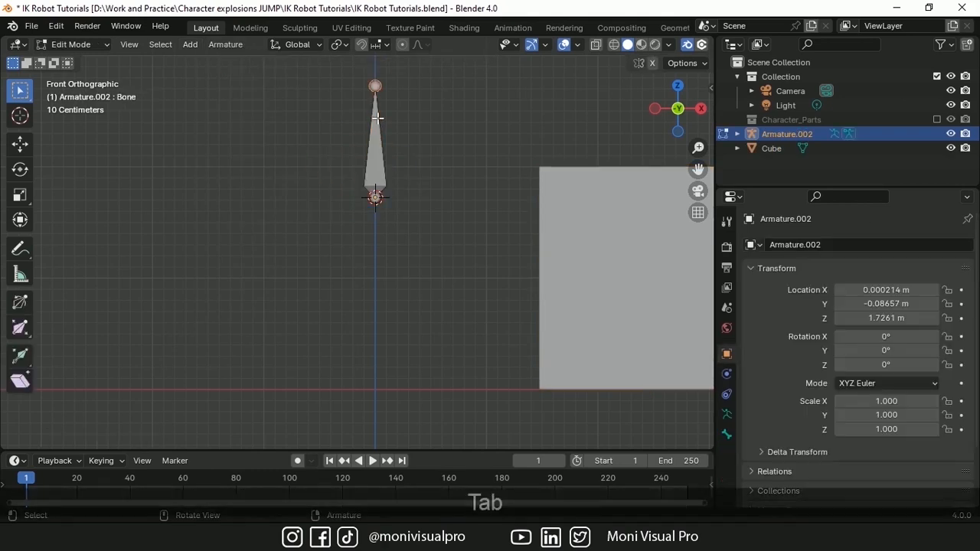
Step: Tilt the first bone down toward negative X, and extrude a zigzag chain of three more bones, the last along X as the foot
key("g")
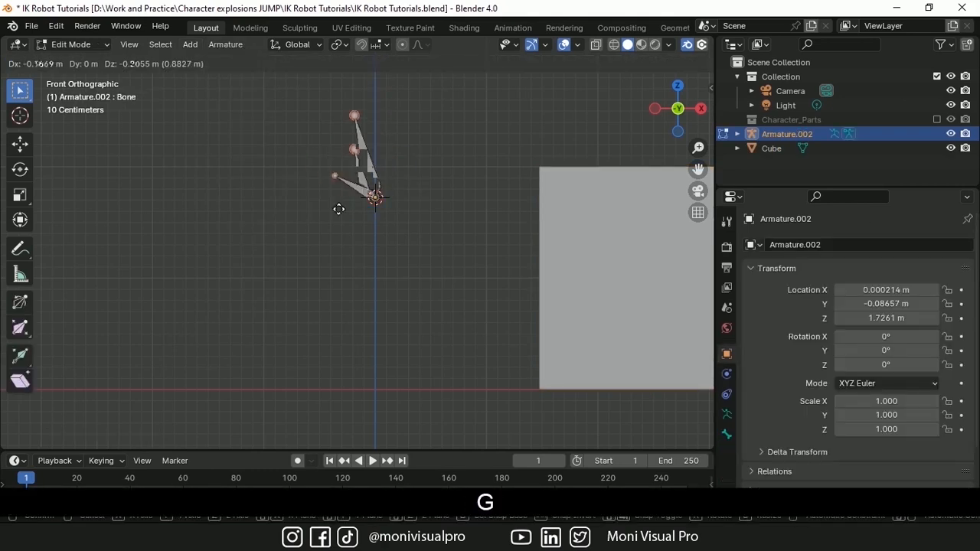
left_click(316, 268)
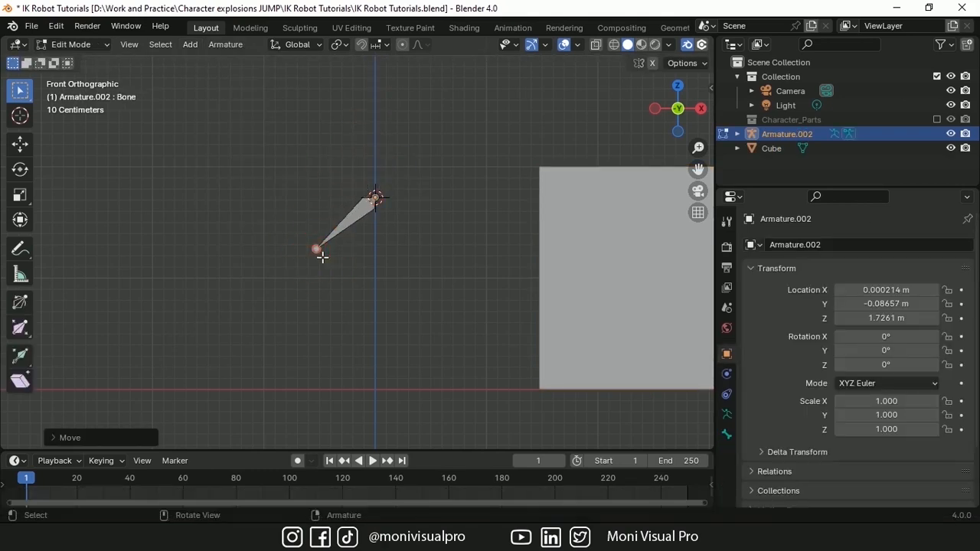
key("e")
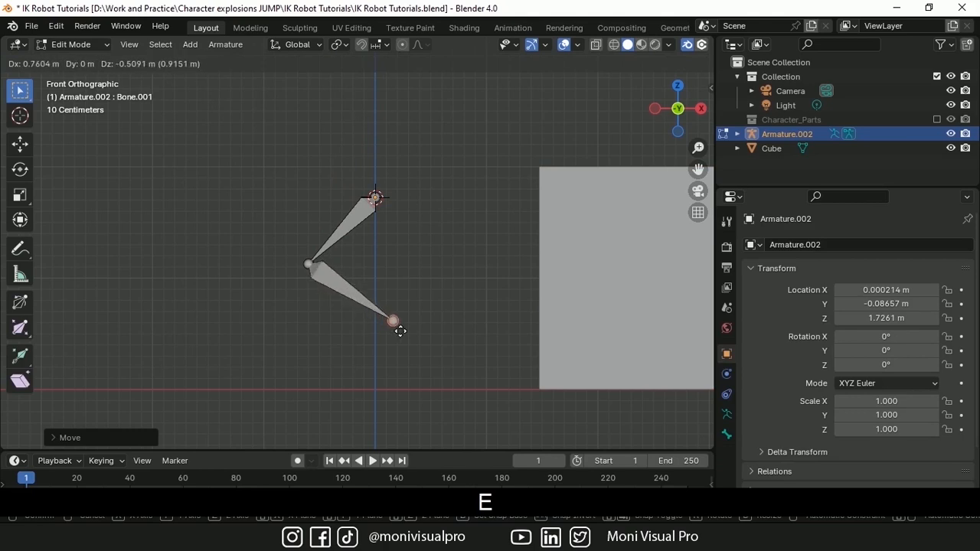
left_click(392, 324)
key("e")
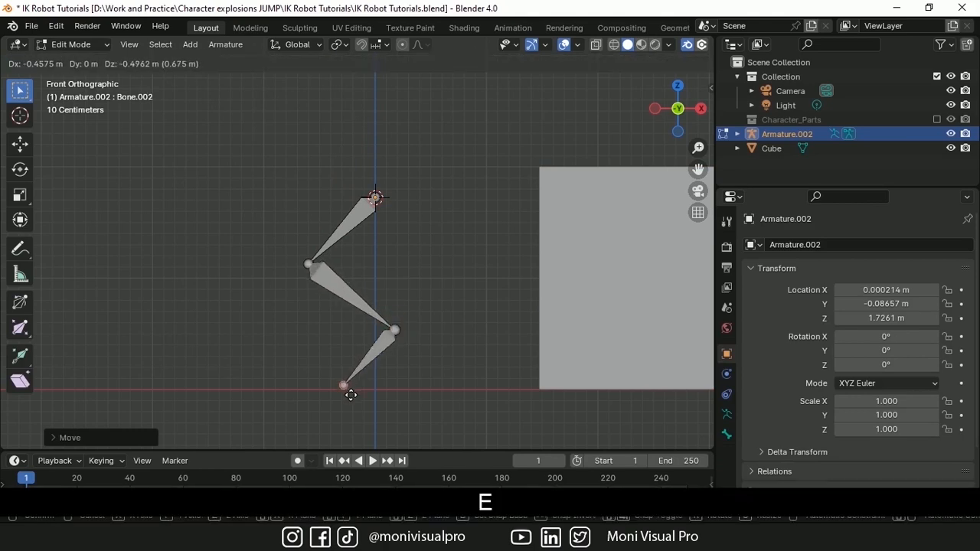
left_click(335, 396)
key("e")
key("x")
left_click(250, 396)
middle_click_drag(329, 400, 353, 359, "shift")
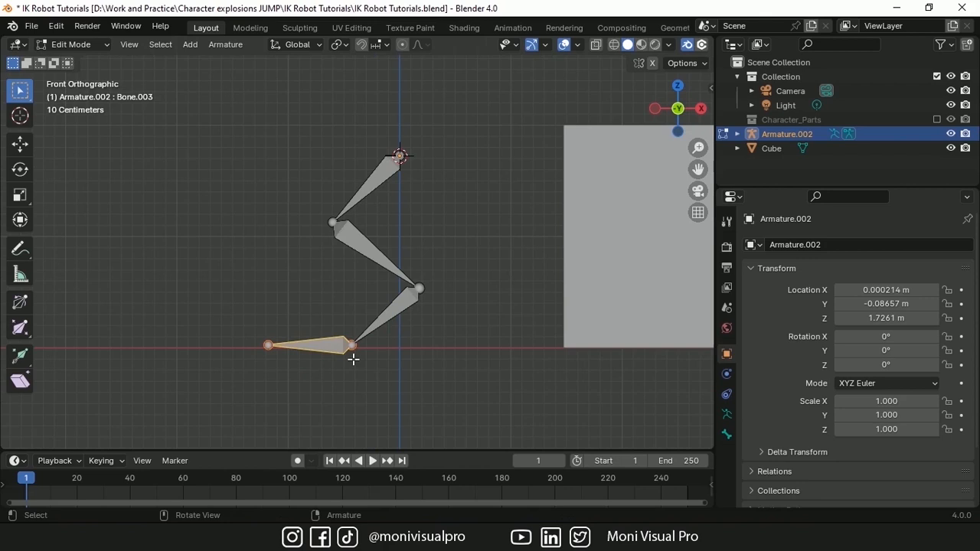
Step: Duplicate the foot bone, clear the copy's parent, and place the copy just above the foot bone
key("shift+d")
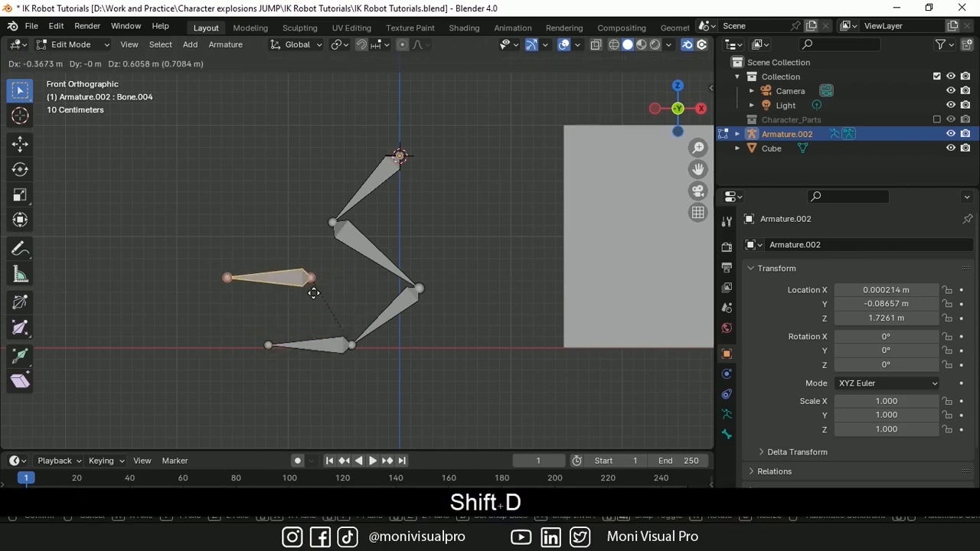
left_click(312, 291)
key("alt+p")
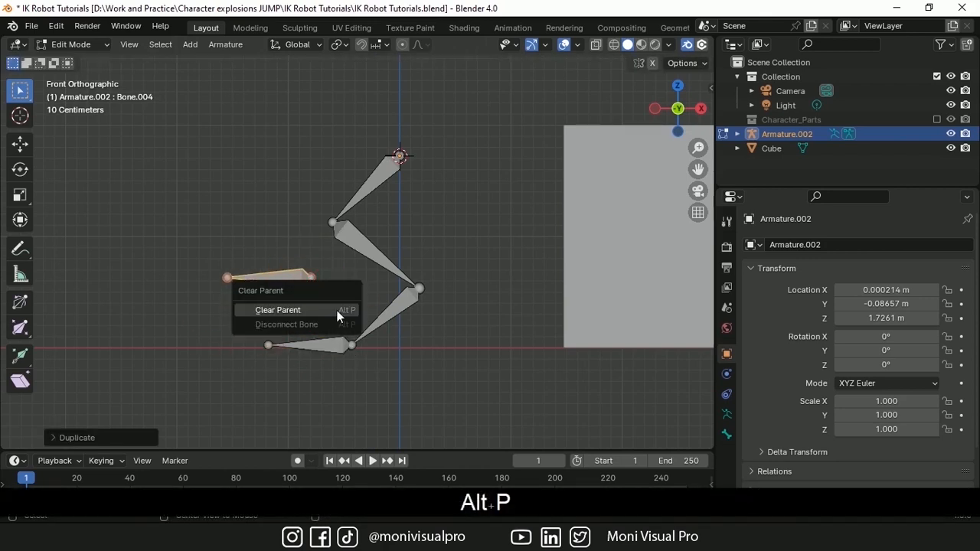
left_click(278, 310)
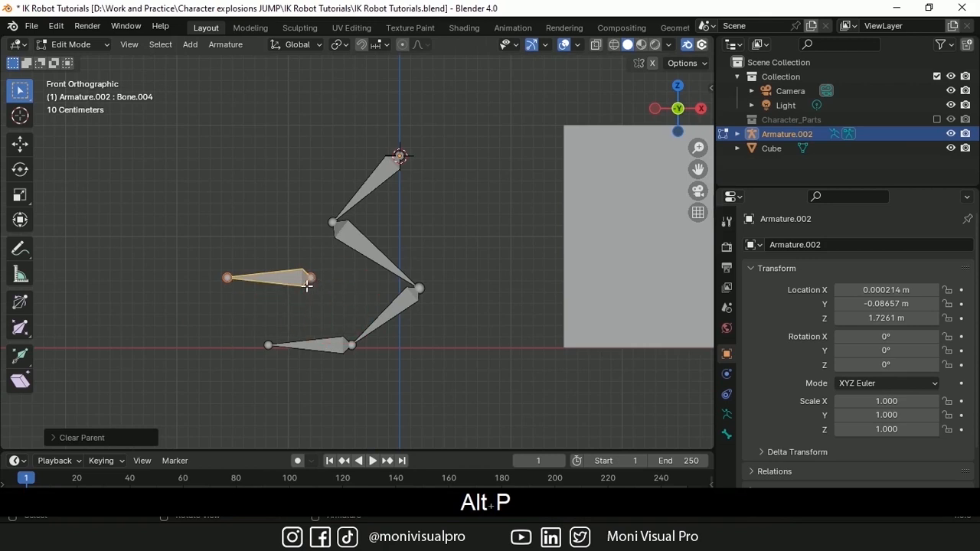
key("g")
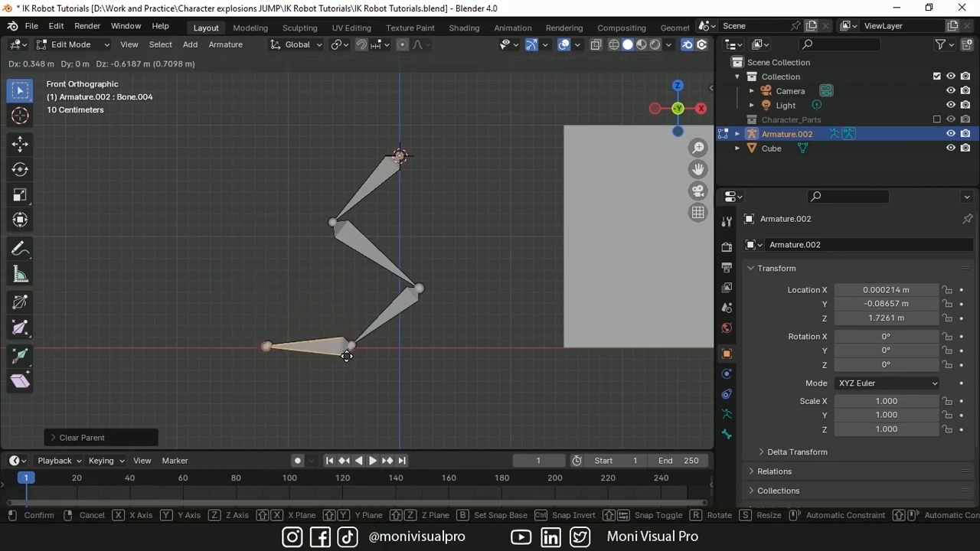
left_click(345, 338)
Step: Rename the duplicated bone as "IK robo 1"
left_click(726, 434)
double_click(796, 244)
type("IK robo 1")
key("Return")
Step: In Pose Mode, add an IK constraint to the bone above the foot with IK robo 1 as its target
key("ctrl+Tab")
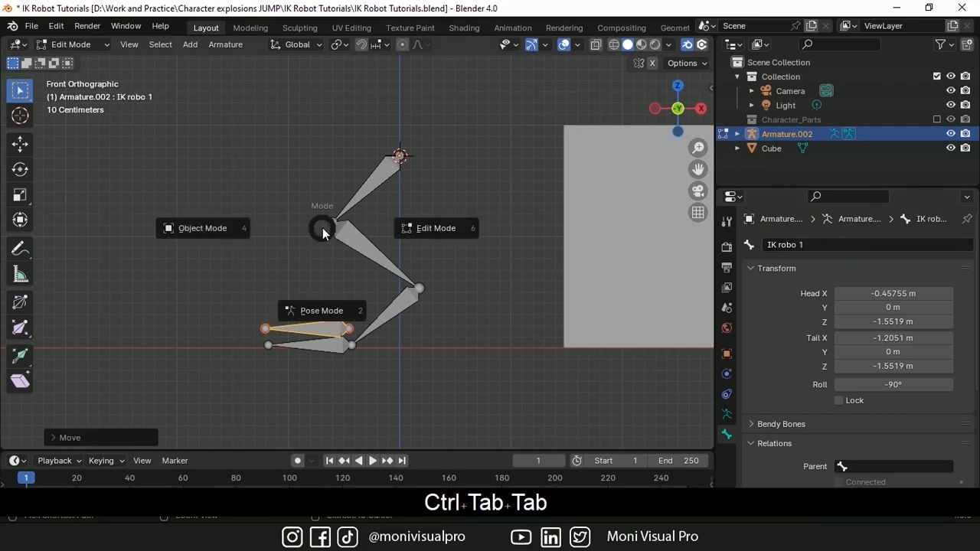
left_click(329, 323)
key("shift")
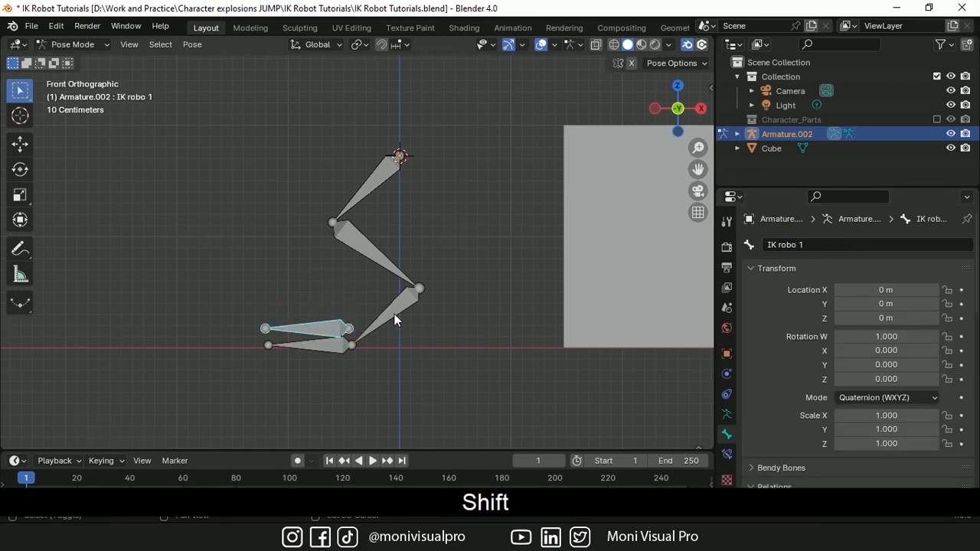
left_click(395, 314, "shift")
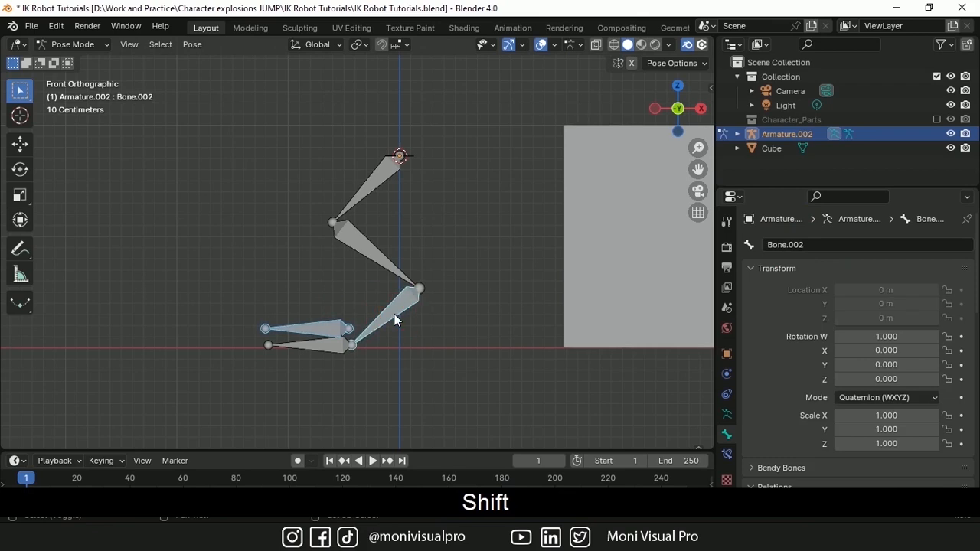
key("shift+i")
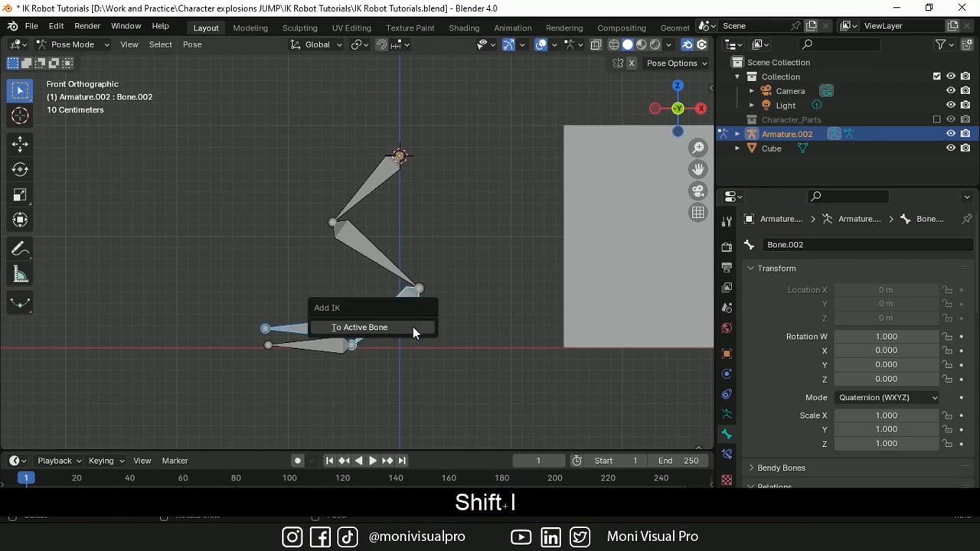
left_click(369, 328)
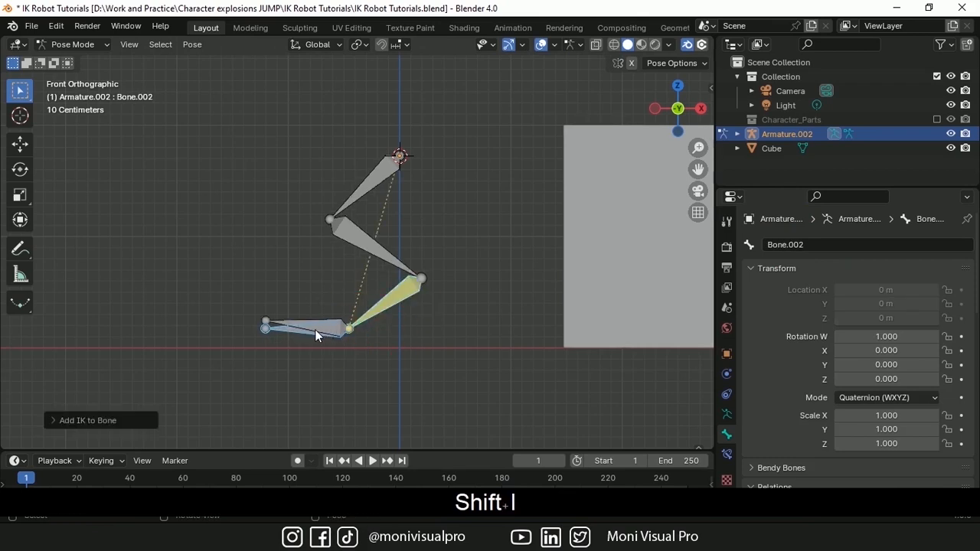
Step: In Edit Mode, rename the chain's end bone as "Foot", and return to Pose Mode with it selected
left_click(73, 43)
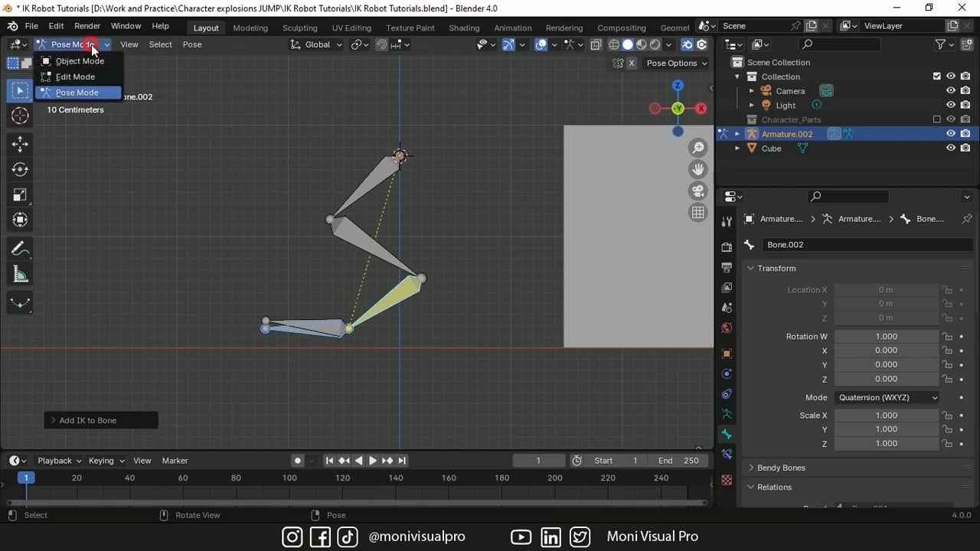
left_click(80, 75)
left_click(325, 329)
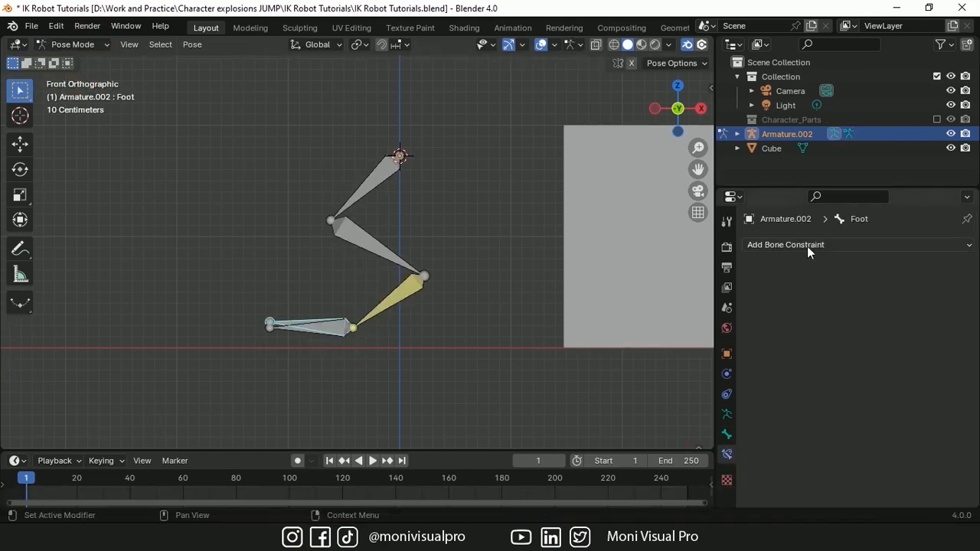
Step: Add a Copy Rotation constraint to the Foot bone with Armature.002 as target and IK robo 1 as the bone
left_click(807, 245)
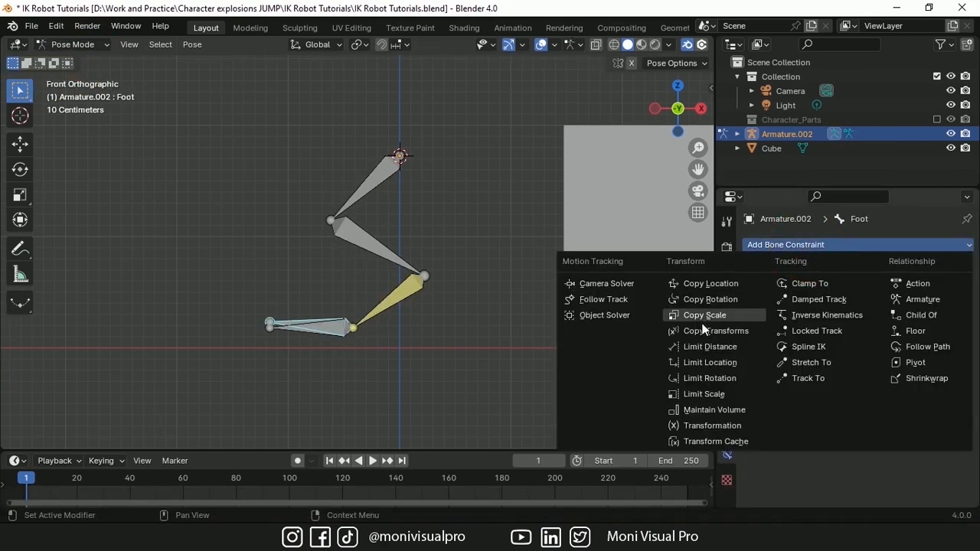
left_click(701, 305)
left_click(947, 290)
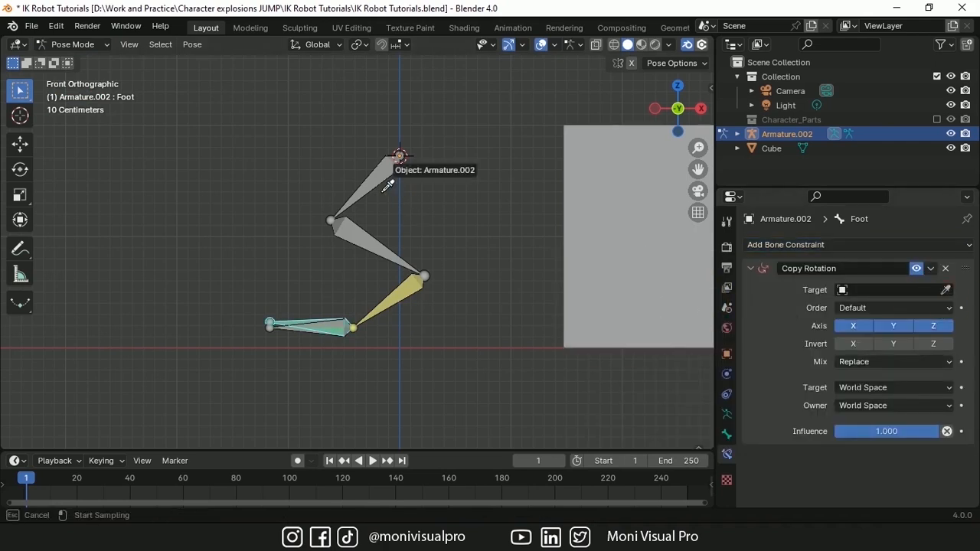
left_click(380, 174)
left_click(880, 307)
left_click(862, 388)
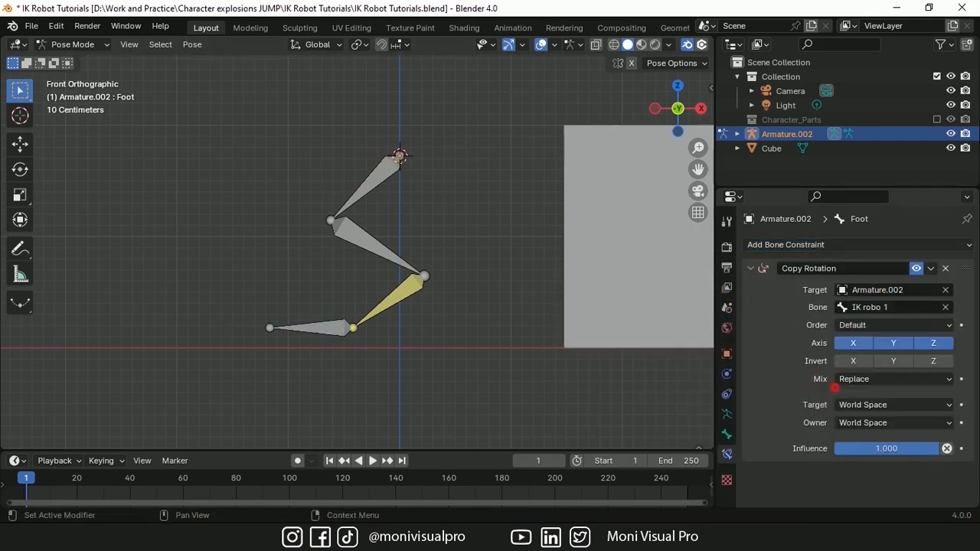
Step: Test the leg by moving and rotating the IK robo 1 bone, and undo both transforms
left_click(337, 331)
key("g")
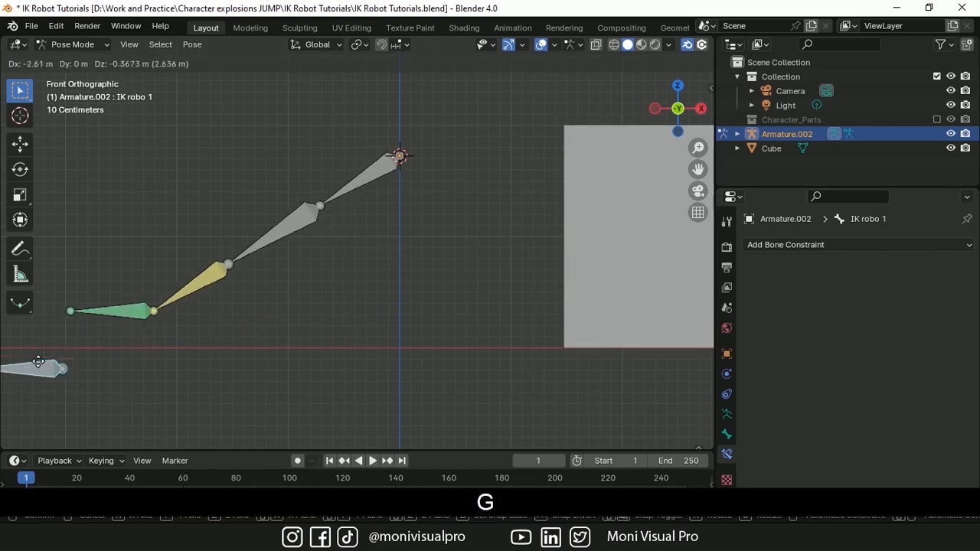
left_click(38, 361)
key("r")
left_click(209, 232)
key("ctrl+z")
key("ctrl+z")
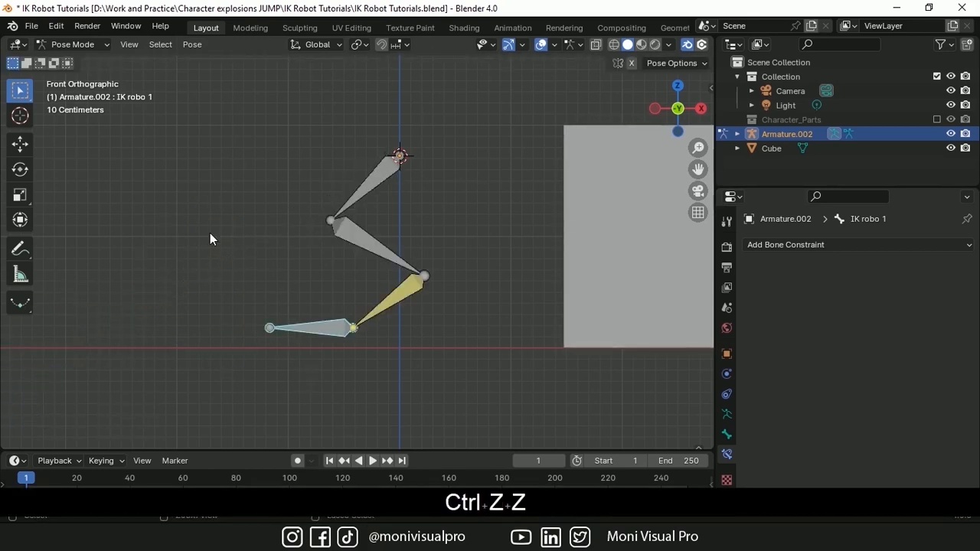
Step: In Edit Mode, move IK robo 1 onto the Foot bone, scale it up slightly, align their heads, and save the file
left_click(71, 44)
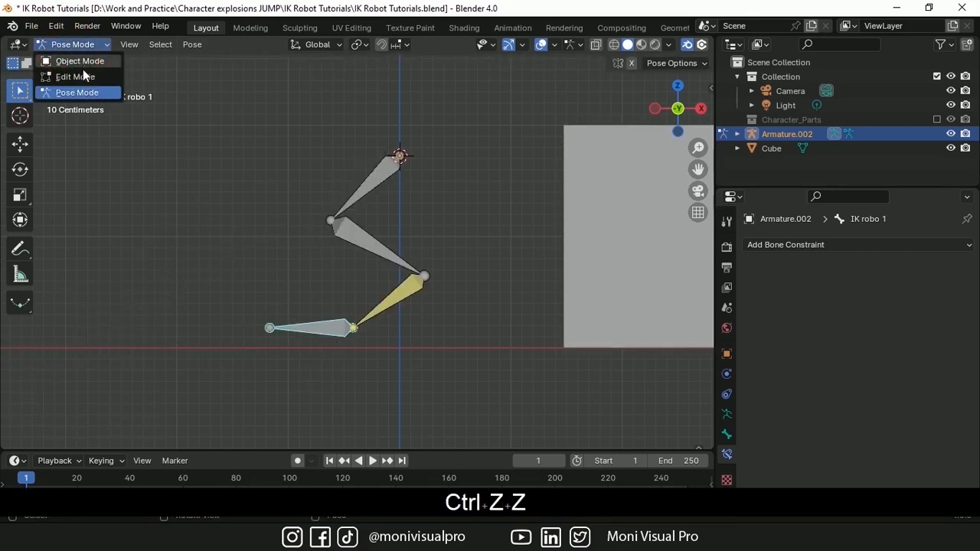
left_click(83, 71)
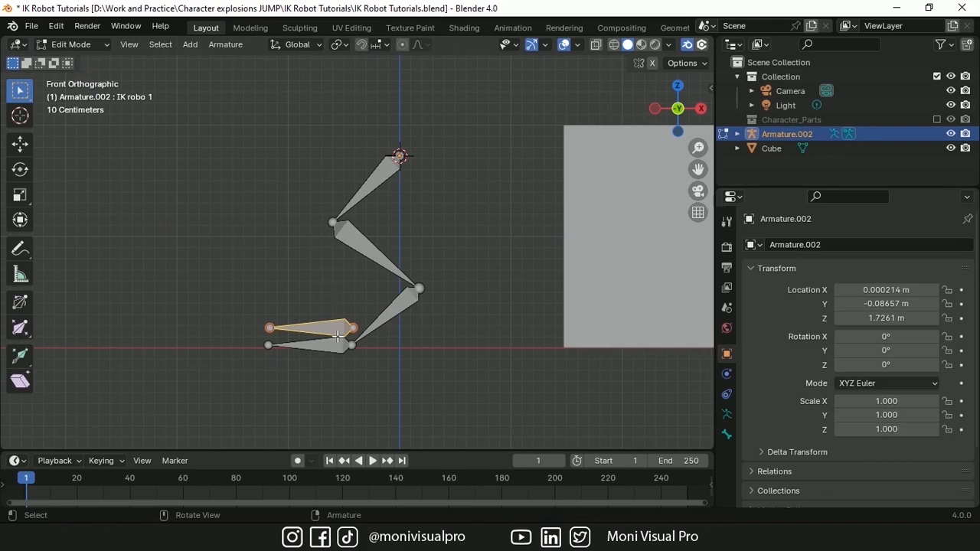
key("g")
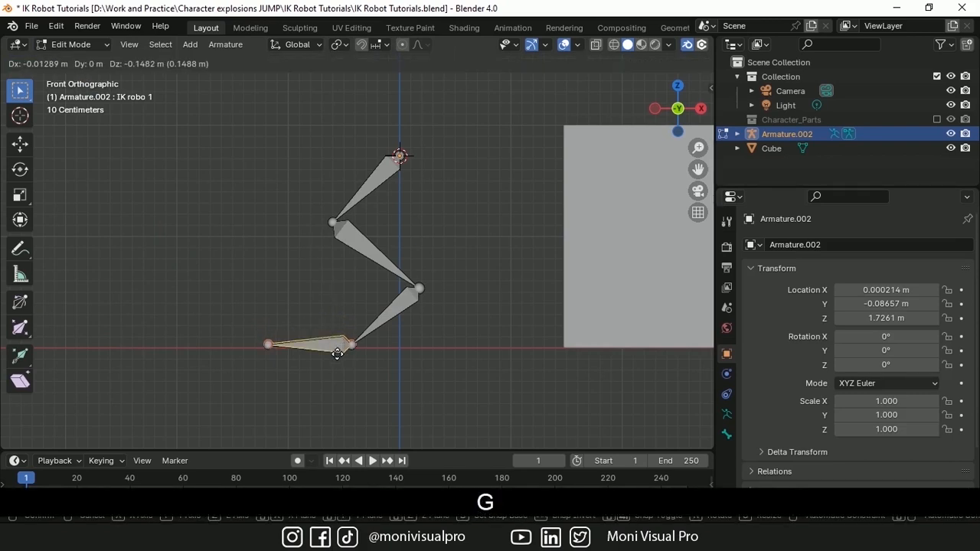
left_click(336, 354)
key("s")
left_click(417, 349)
key("g")
left_click(402, 350)
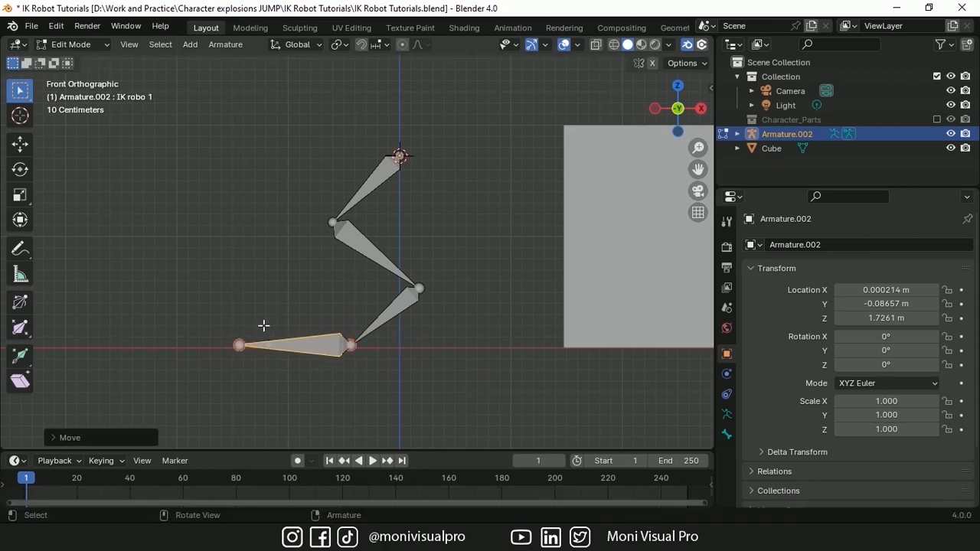
key("ctrl+s")
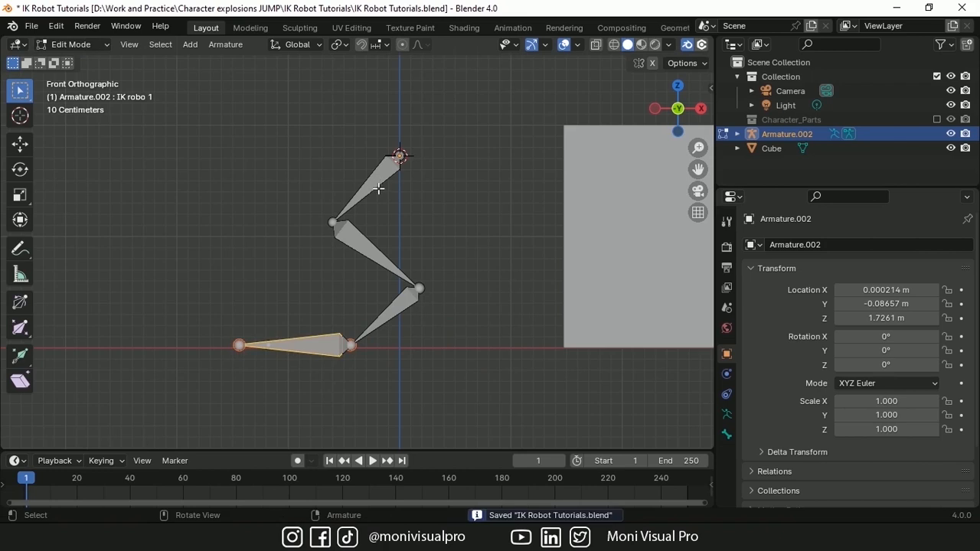
Step: Place the 3D cursor midway along the uppermost bone, add a bone there, and tilt it down toward positive X
key("shift")
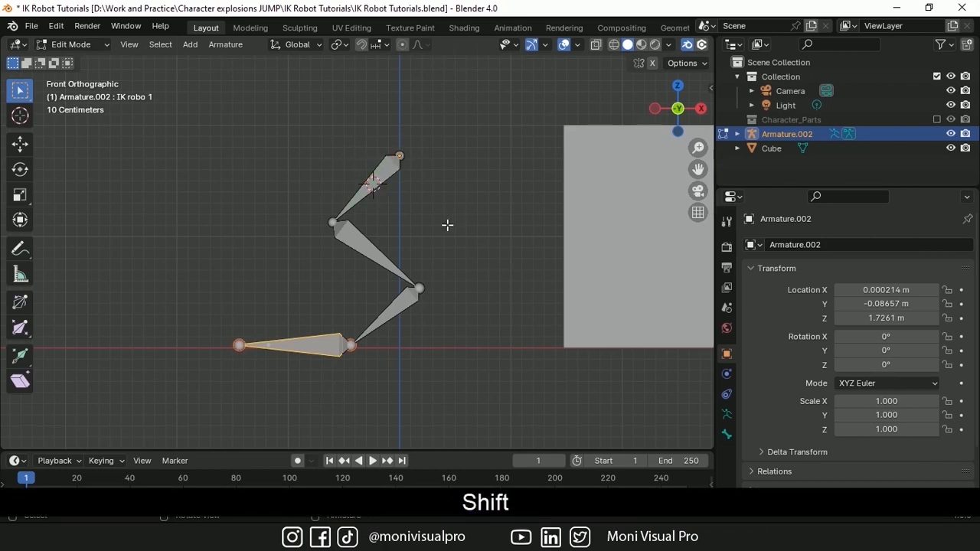
key("shift+a")
key("g")
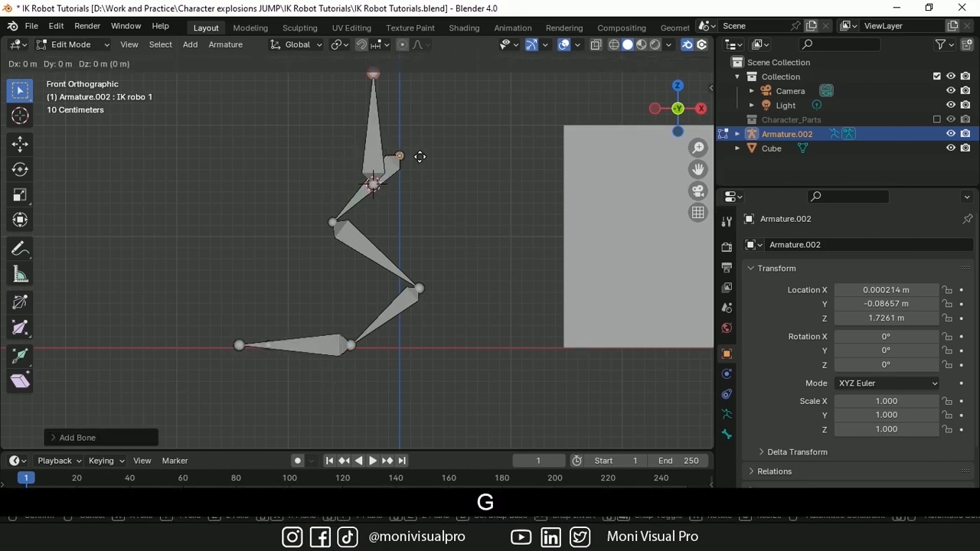
left_click(460, 315)
Step: Extrude three more bones in a zigzag from the new bone's tip down to the ankle joint
key("e")
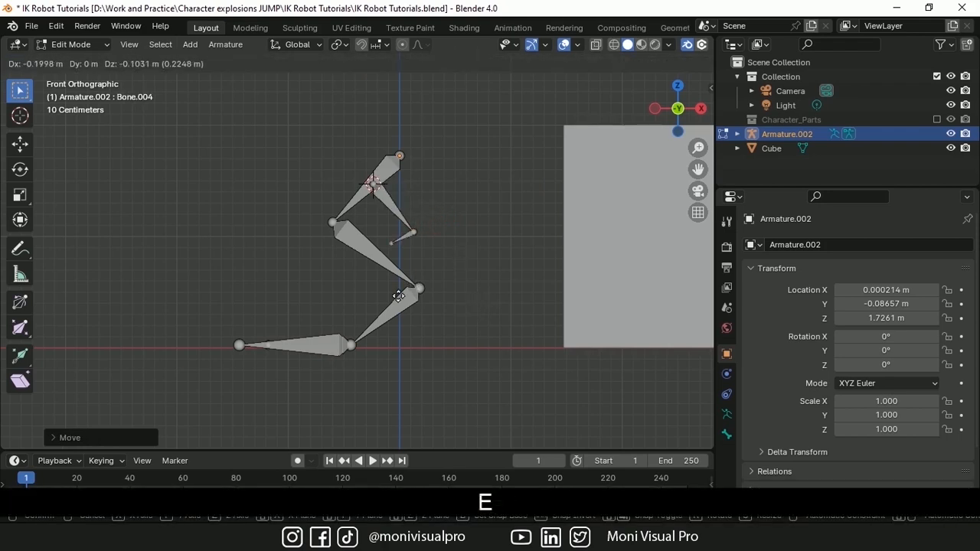
left_click(390, 321)
key("e")
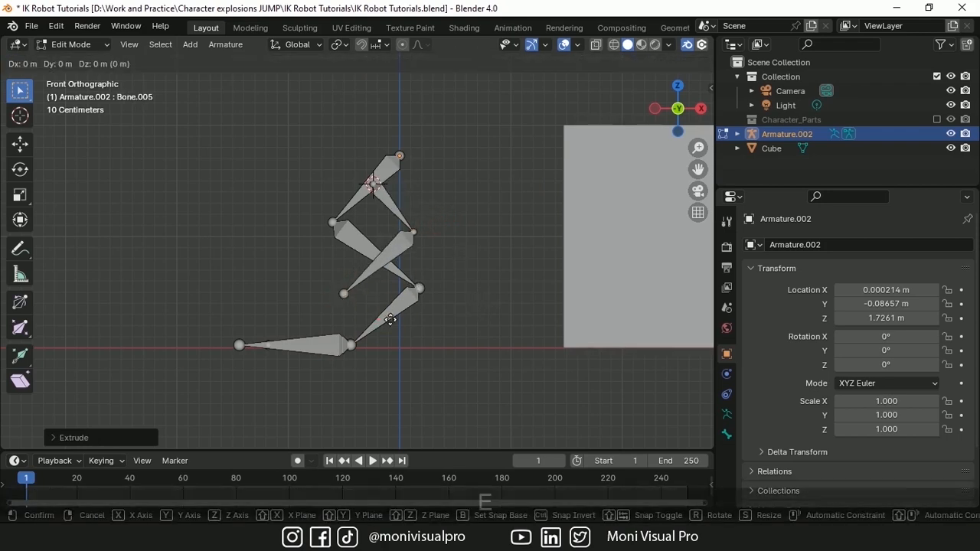
left_click(465, 356)
key("e")
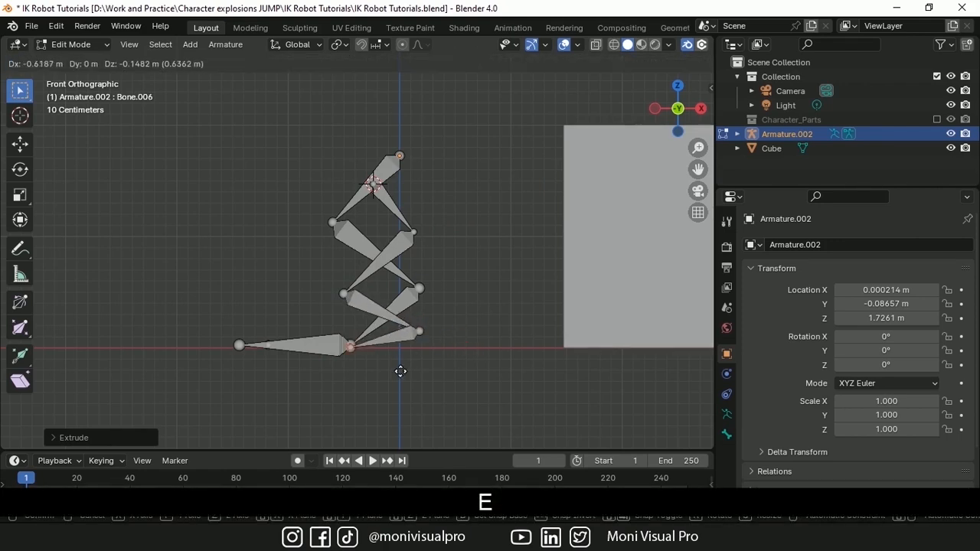
left_click(407, 360)
Step: Place the 3D cursor at the second chain's lowest outer joint, add a bone there, and name it "IK robo 2"
right_click(443, 277, "shift")
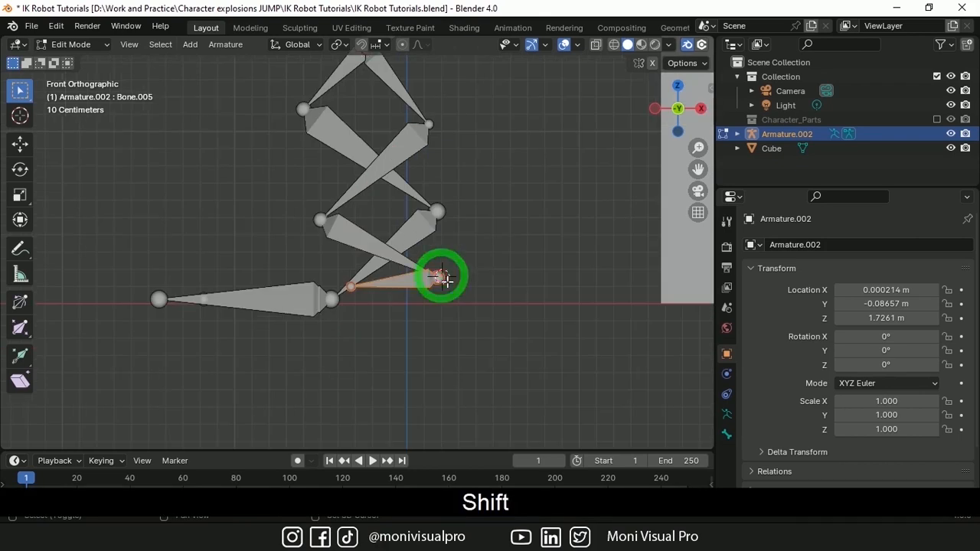
key("shift+a")
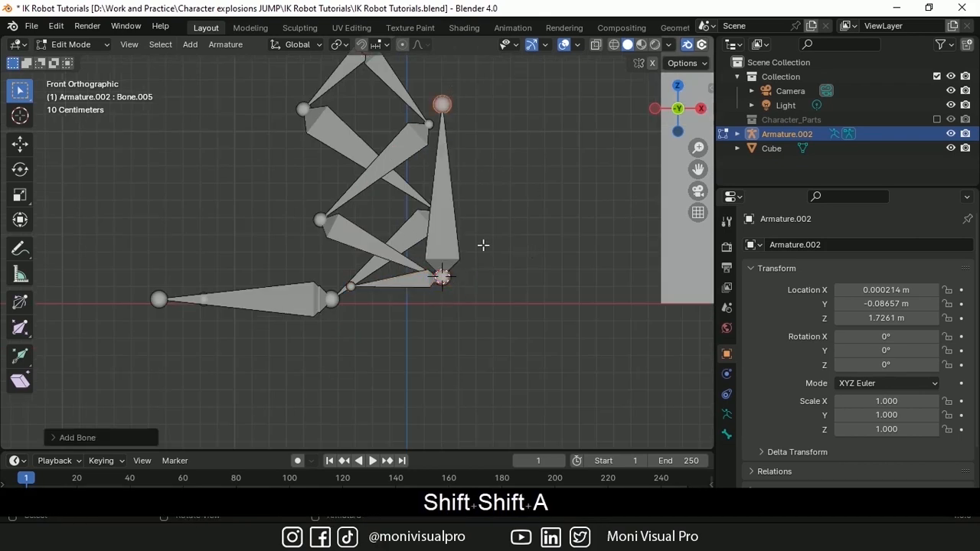
left_click(454, 246)
left_click(727, 434)
left_click(816, 245)
type("IK robo 2")
key("Return")
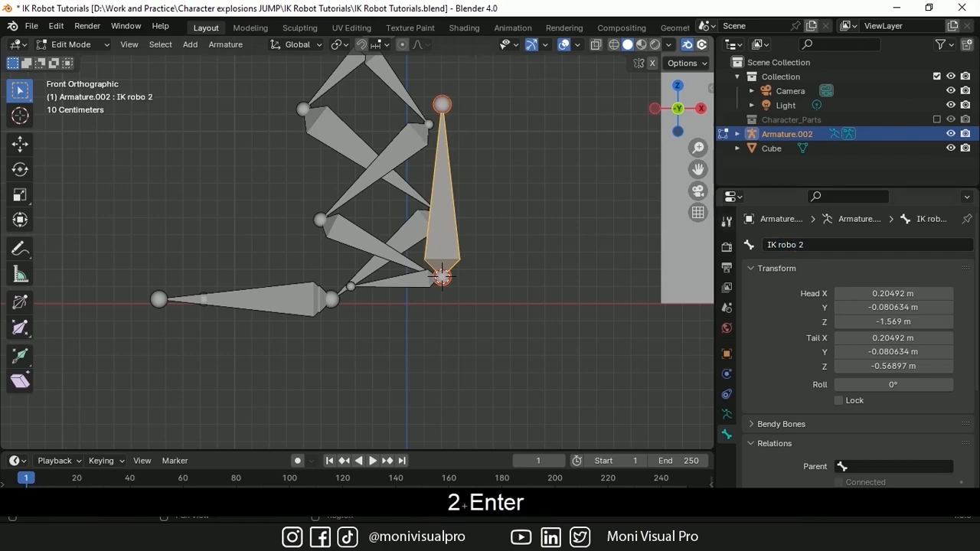
Step: Rotate IK robo 2 to point toward negative X and place it just below the second chain's lowest bone
key("r")
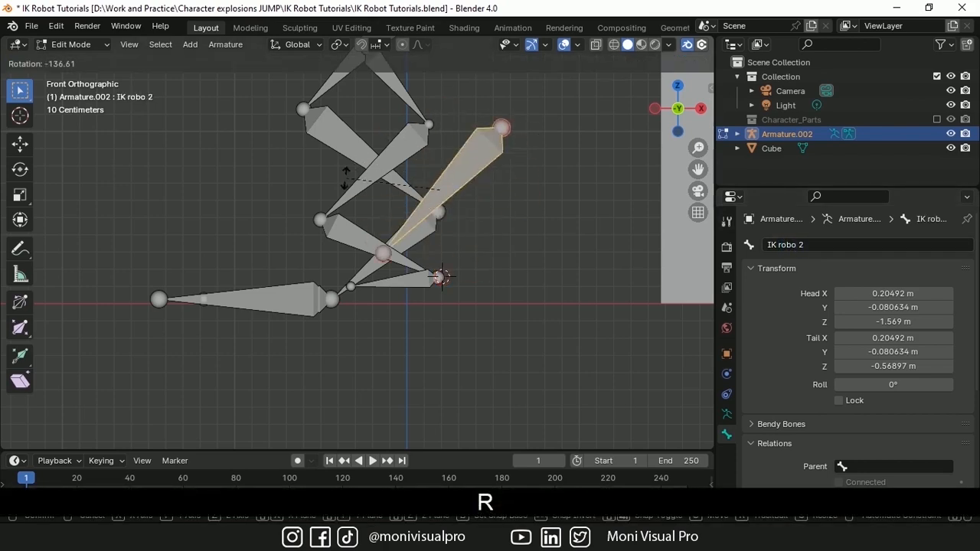
left_click(447, 250)
key("g")
left_click(447, 250)
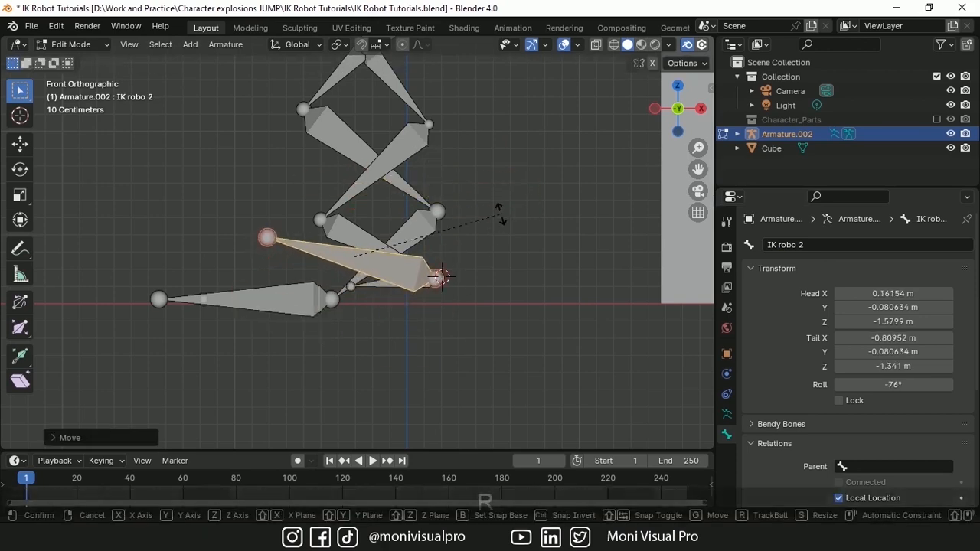
key("r")
left_click(449, 192)
key("g")
left_click(448, 254)
middle_click_drag(449, 305, 429, 373, "shift")
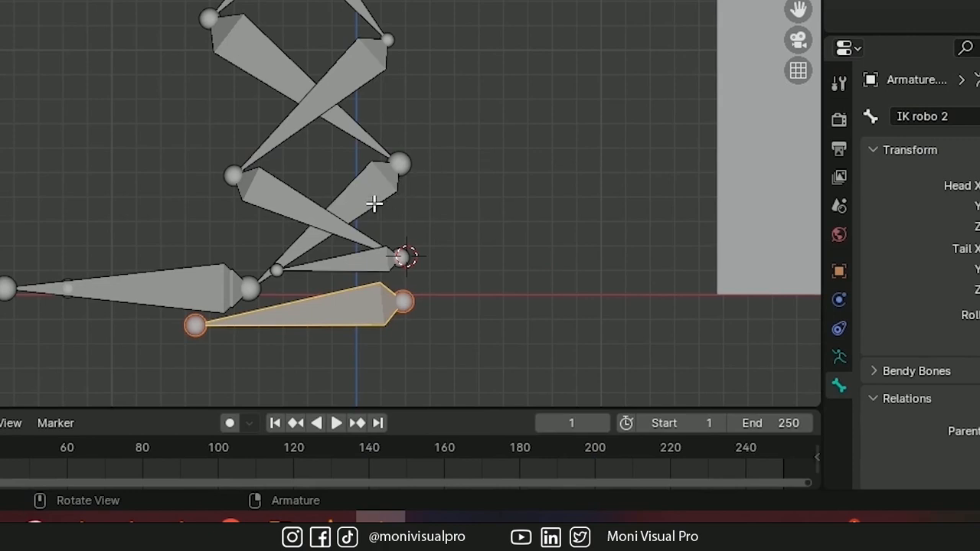
Step: Parent IK robo 2 to the first chain's lowest bone, Bone.002, keeping the offset
key("shift")
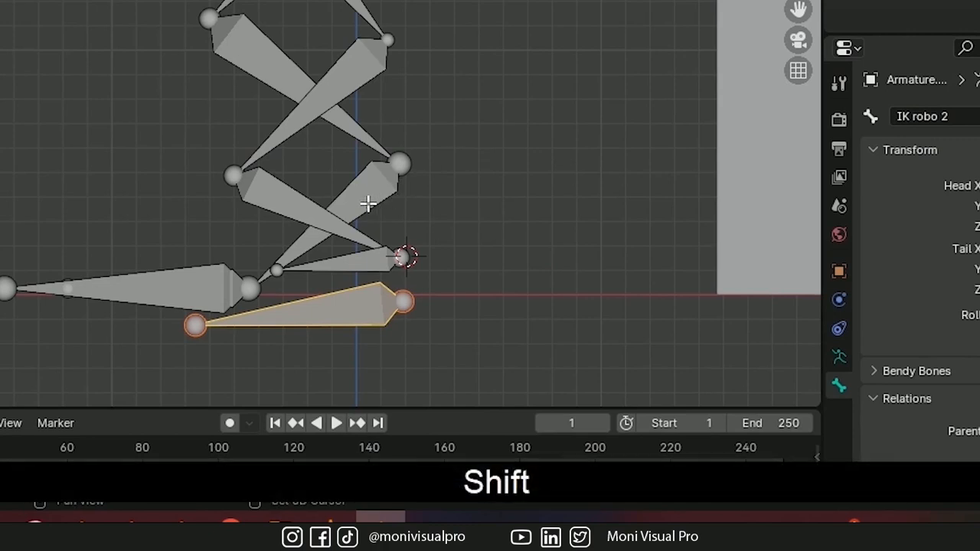
left_click(369, 203, "shift")
key("ctrl+shift+p")
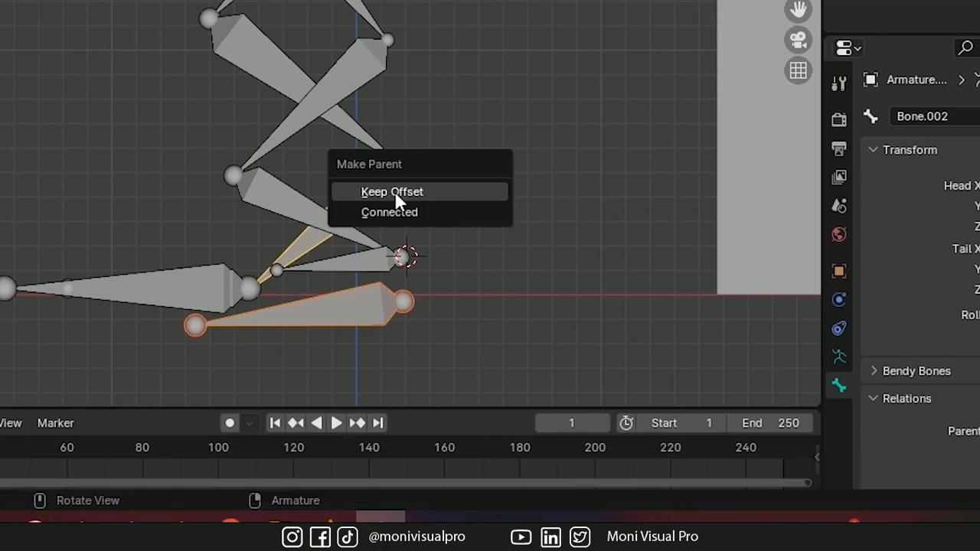
left_click(394, 211)
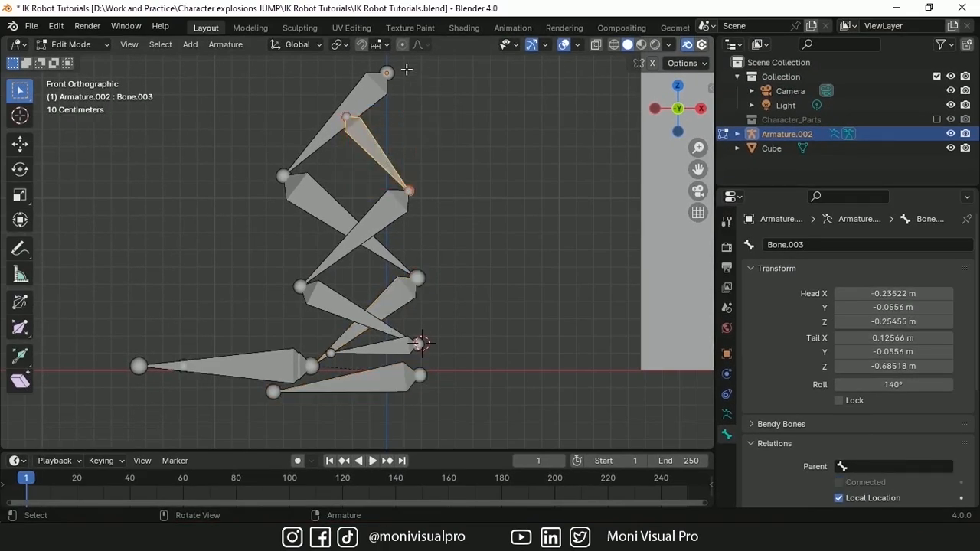
Step: Parent the second chain's top bone, Bone.003, to the uppermost leg bone with Keep Offset
left_click(370, 98, "shift")
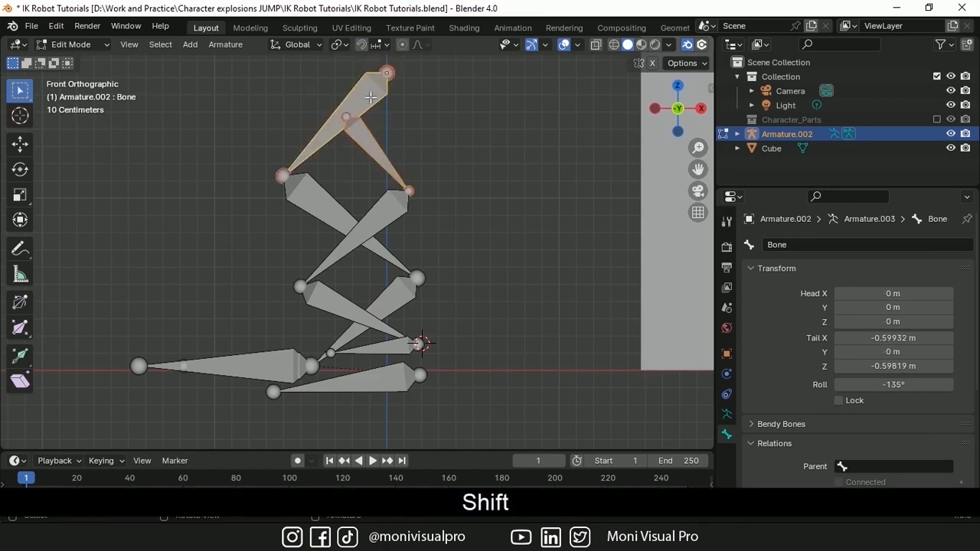
key("ctrl+shift+p")
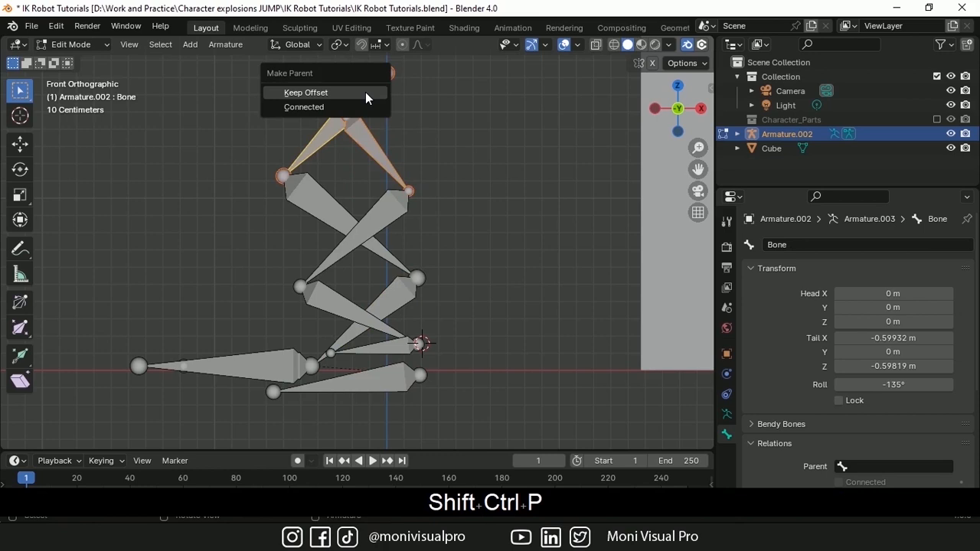
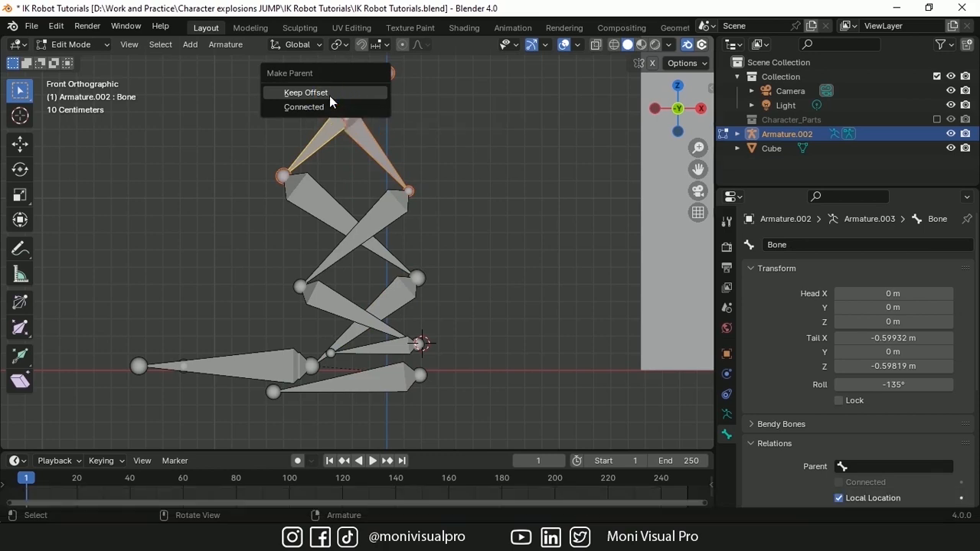
left_click(329, 93)
Step: In Pose Mode, add an IK constraint to Bone.005 with IK robo 2 as its target
key("ctrl+Tab")
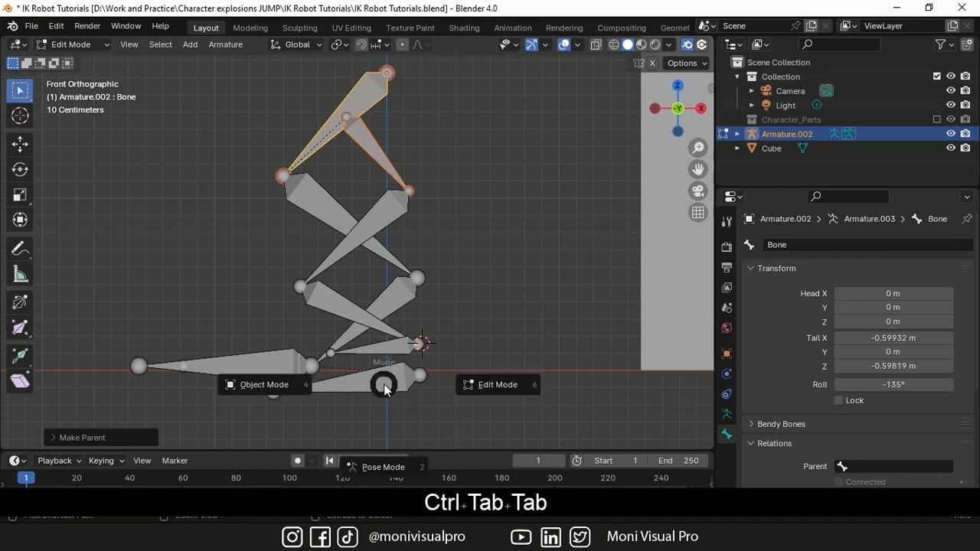
left_click(379, 465)
left_click(377, 384, "shift")
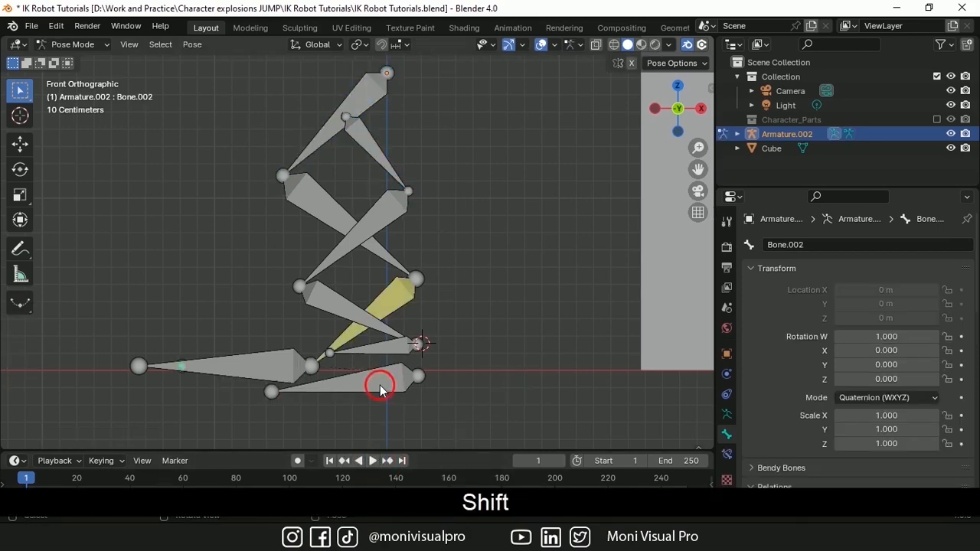
left_click(327, 302, "shift")
key("ctrl+p")
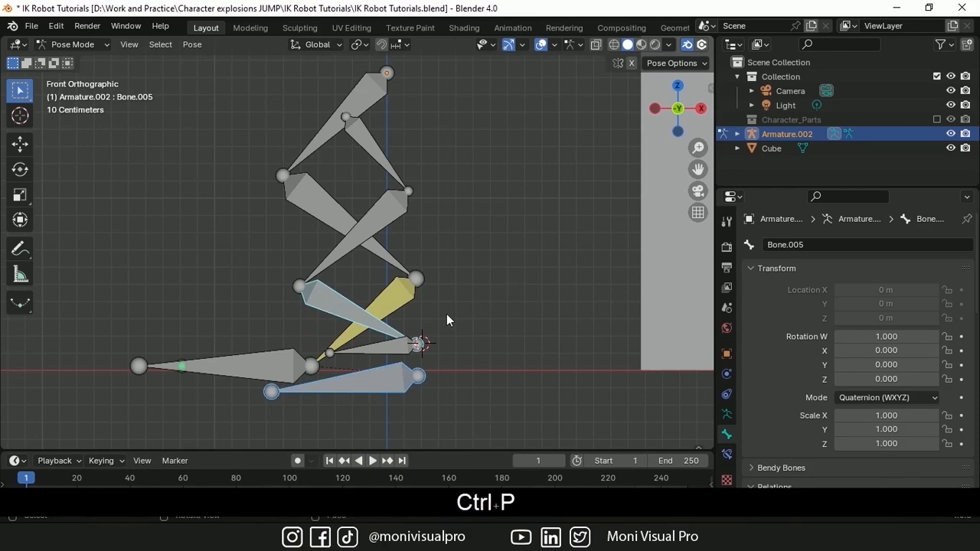
key("shift+i")
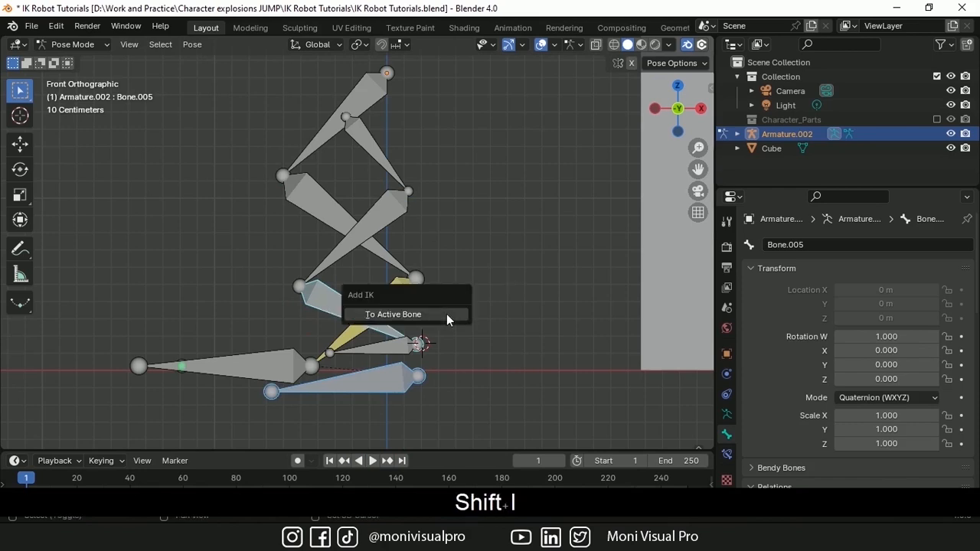
left_click(389, 314)
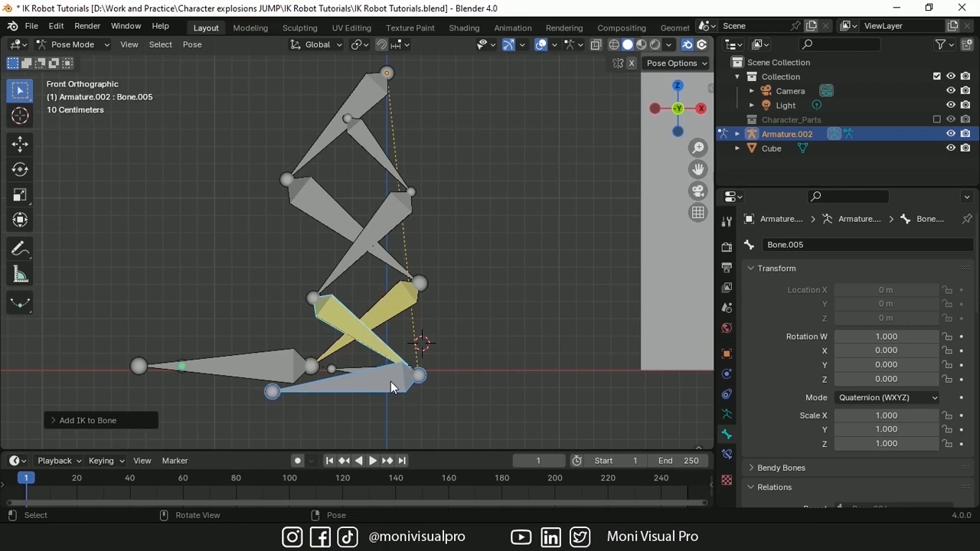
Step: Test the leg by moving IK robo 1 down along the Z axis, and undo the move
left_click(239, 368)
key("g")
key("z")
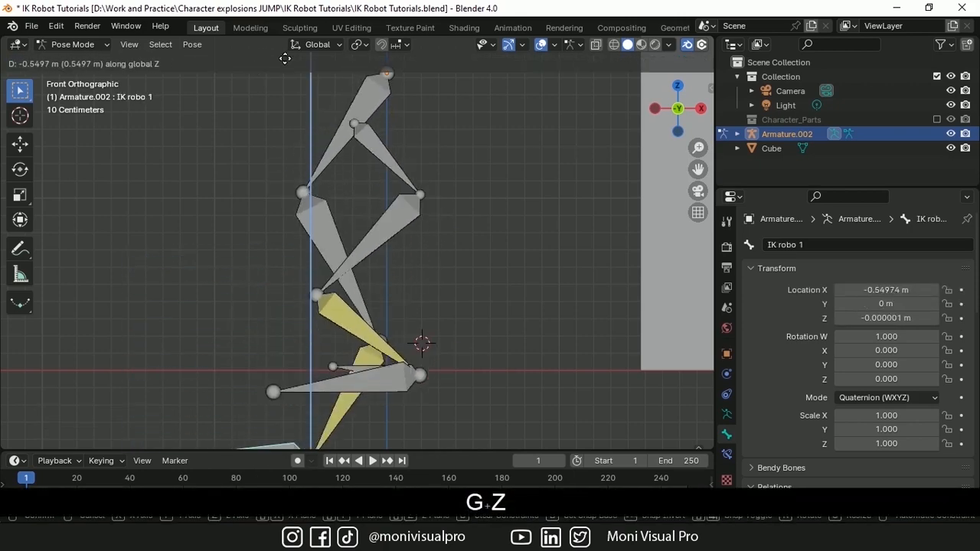
left_click(275, 363)
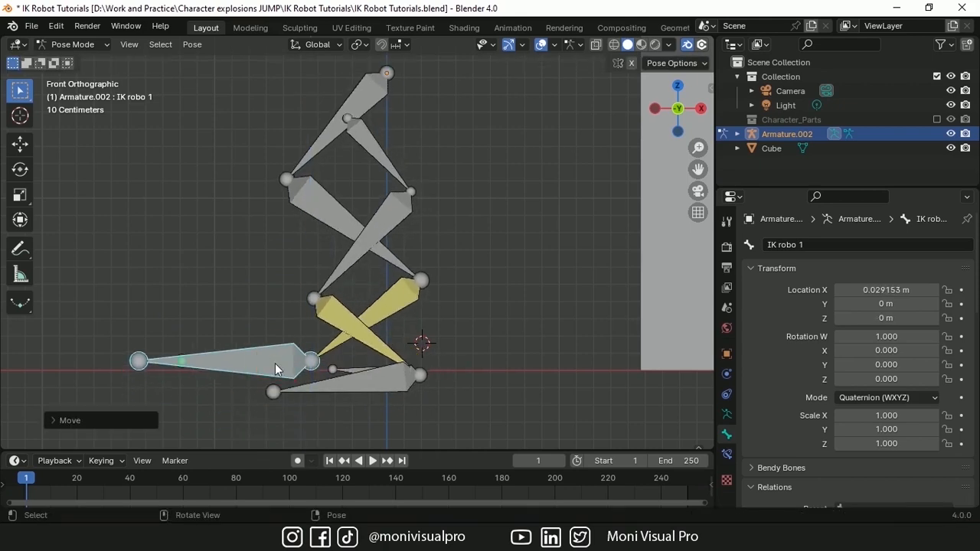
key("ctrl+z")
Step: Compare the two chains' IK reach and set the Chain Length of Bone.005's IK constraint to 3
left_click(361, 329)
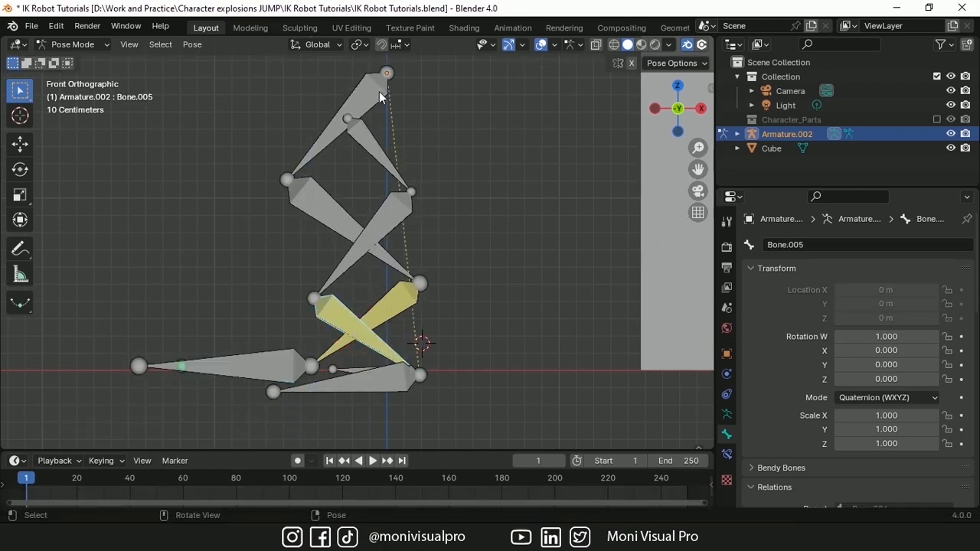
left_click(395, 311)
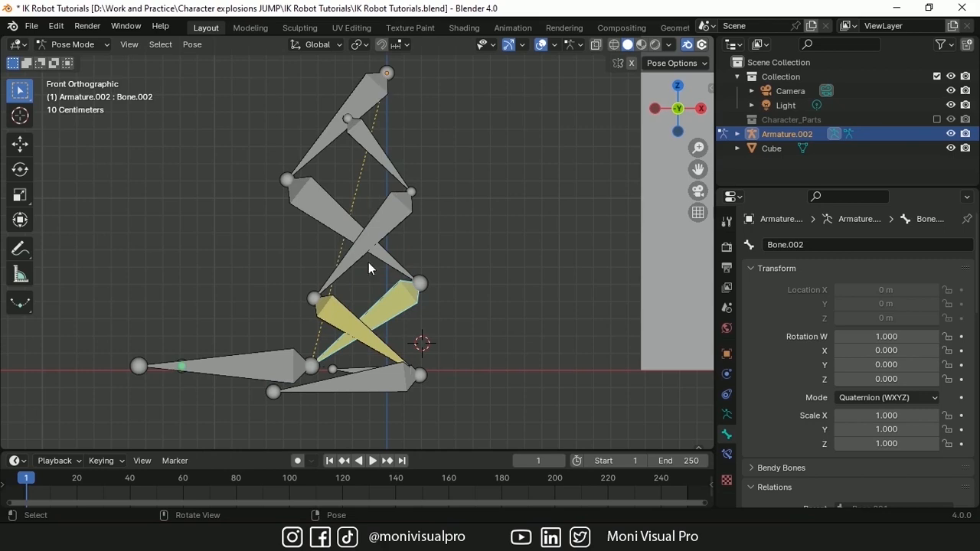
left_click(340, 318)
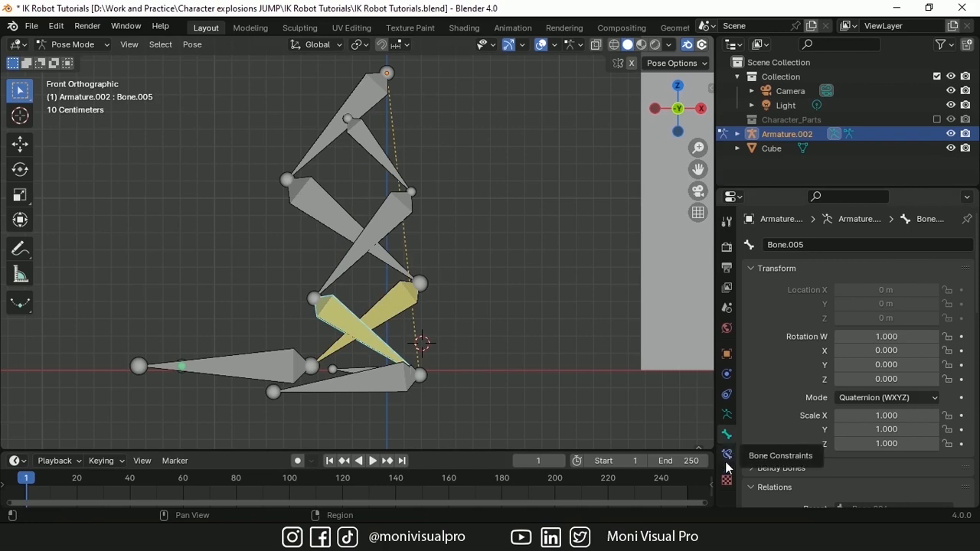
left_click(727, 457)
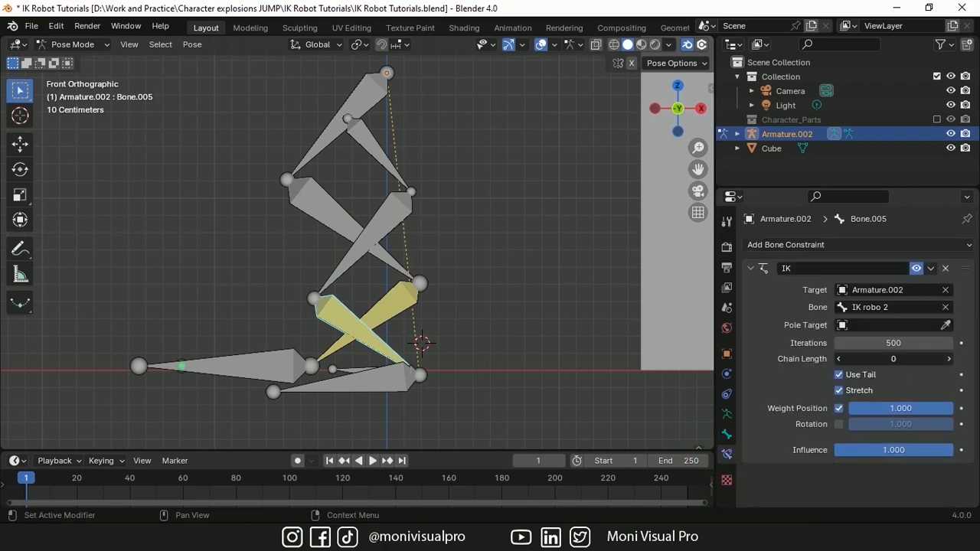
left_click(949, 359)
left_click(949, 359)
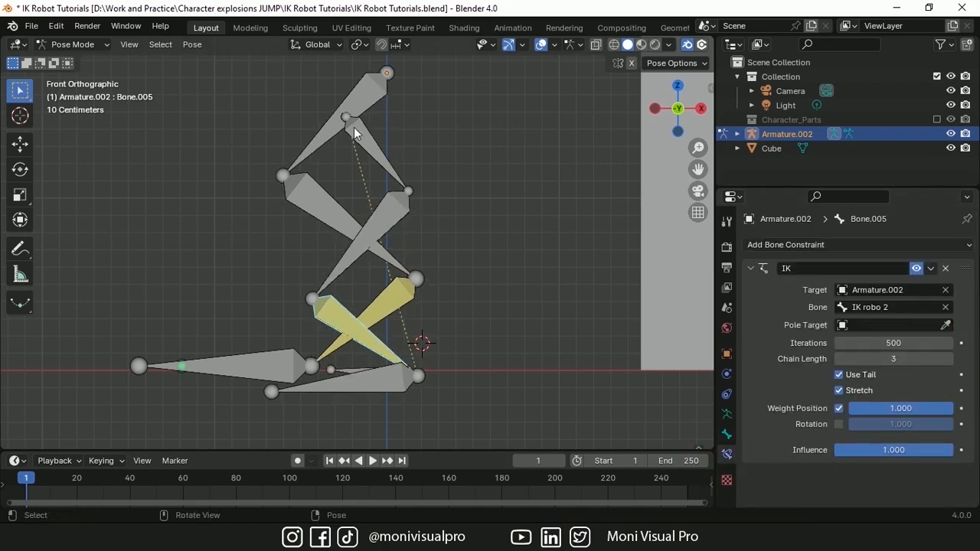
Step: Try IK robo 1 again with the shortened chain by lowering it along Z, and undo the move
left_click(386, 310)
left_click(223, 374)
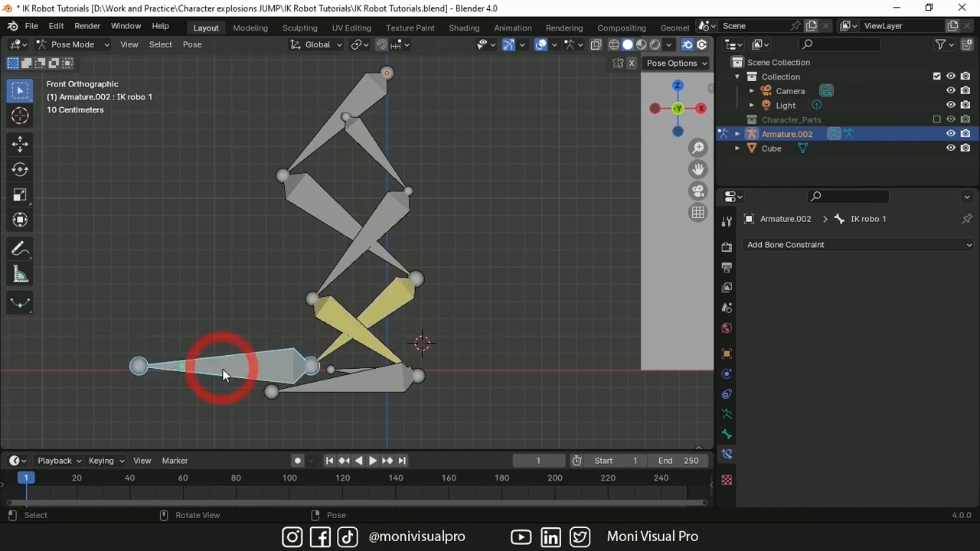
key("g")
key("z")
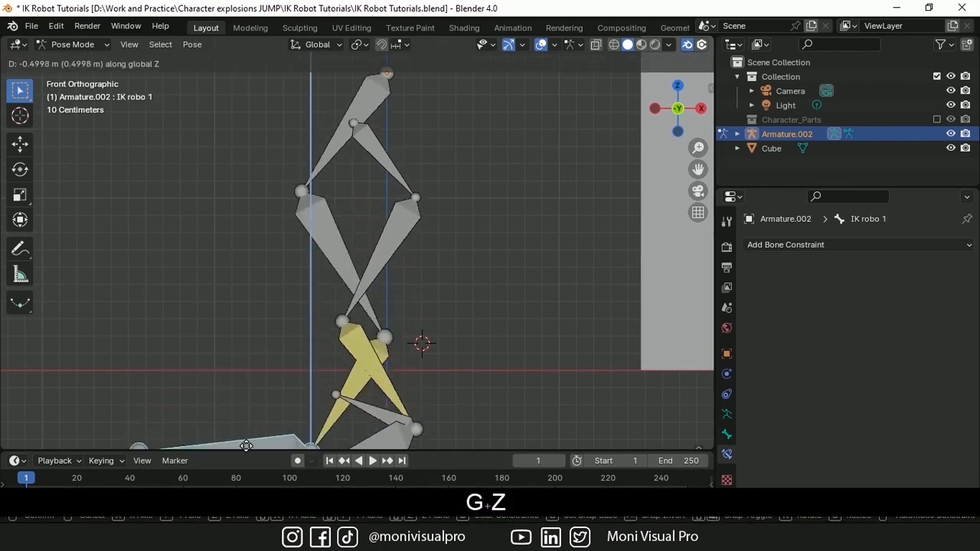
left_click(266, 379)
key("ctrl+z")
Step: Add a Copy Rotation constraint to Bone.006, targeting Armature.002 and its IK robo 2 bone
left_click(360, 373)
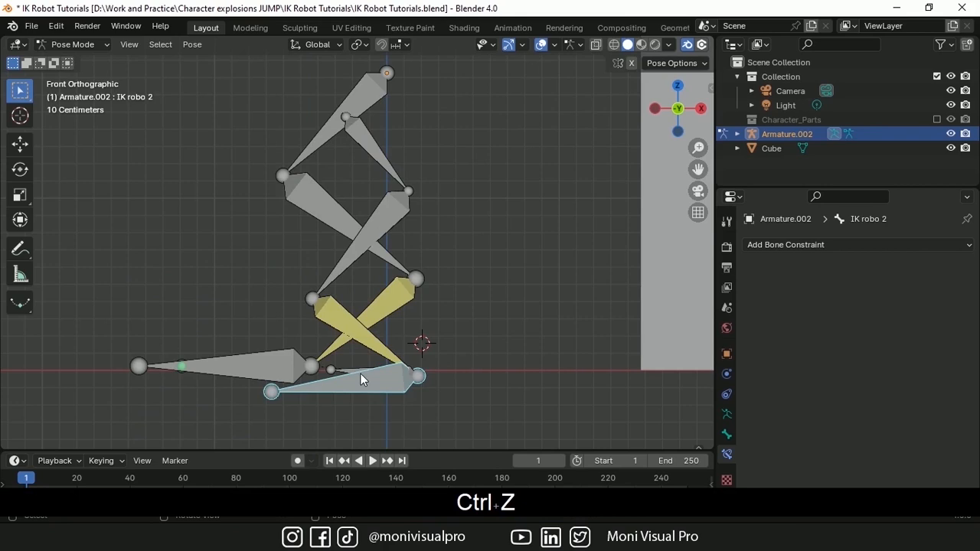
left_click(333, 371)
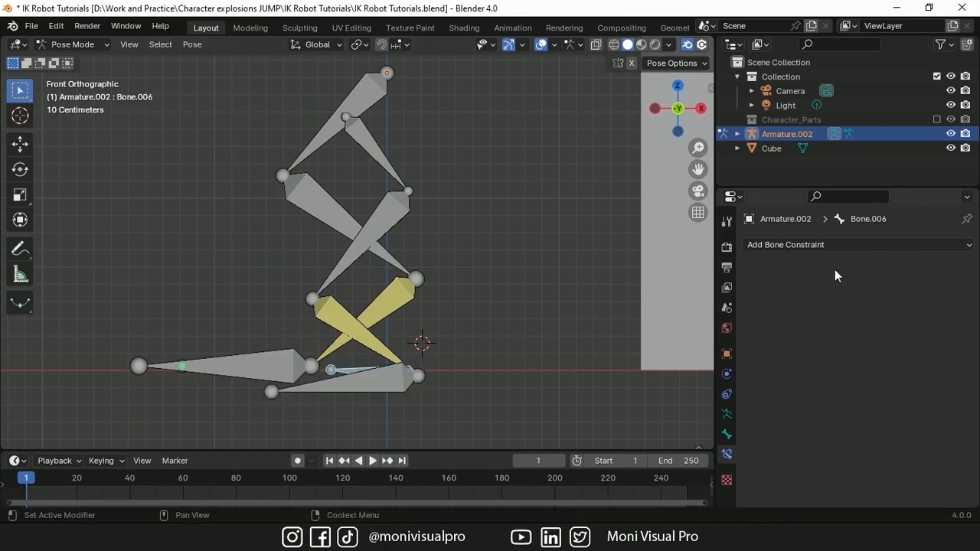
left_click(809, 245)
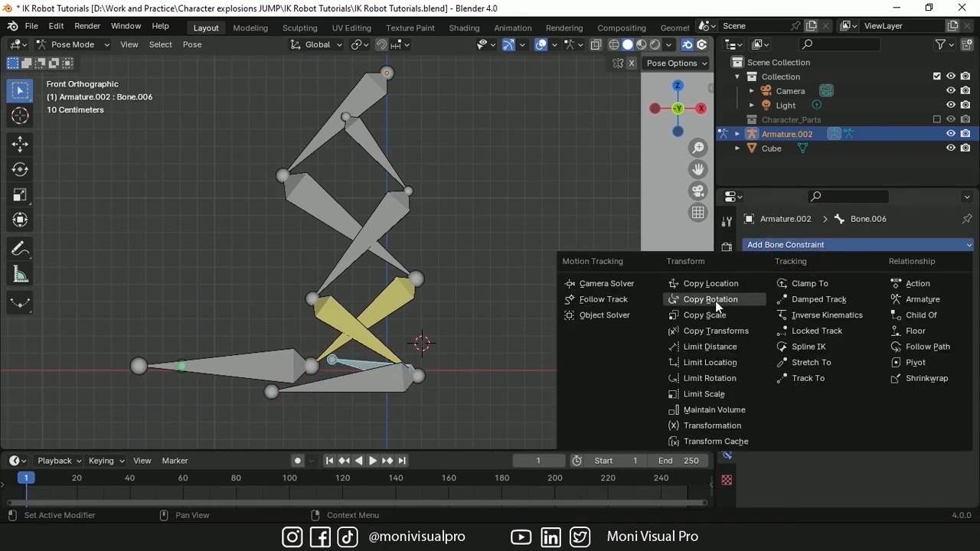
left_click(710, 301)
left_click(945, 291)
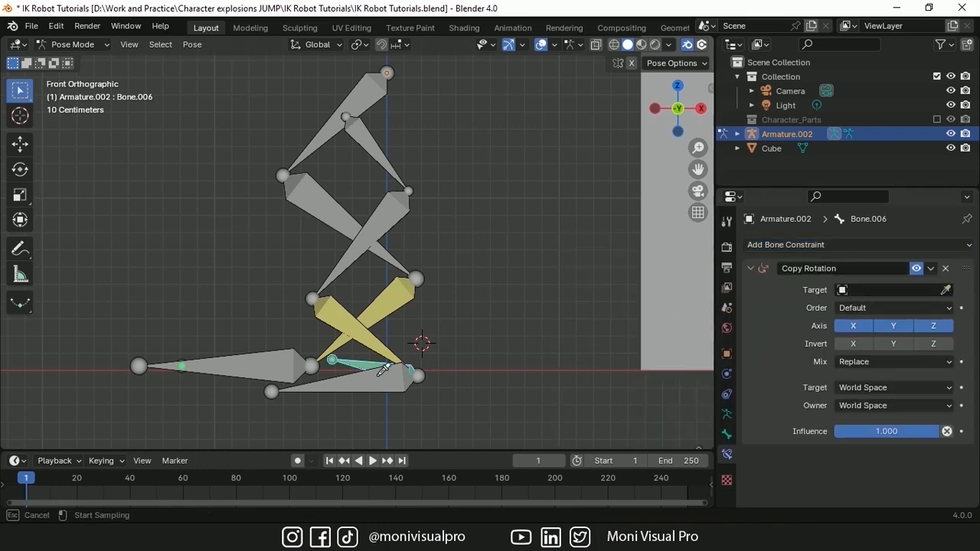
left_click(375, 233)
left_click(878, 307)
type("ik")
left_click(872, 329)
Step: Move IK robo 2 up and outward, scale it down, and reposition it at the second chain's lowest joint
left_click(359, 386)
key("g")
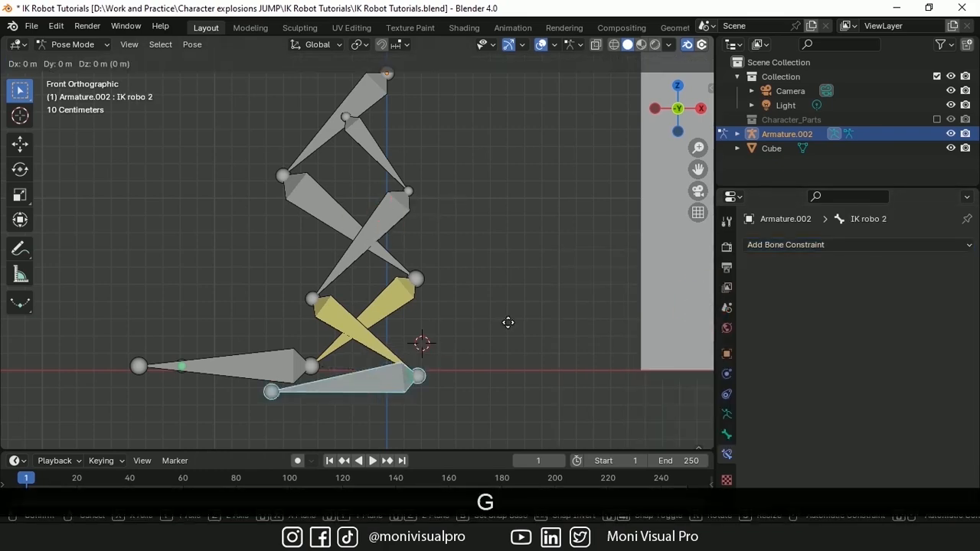
left_click(575, 279)
key("s")
left_click(552, 283)
key("g")
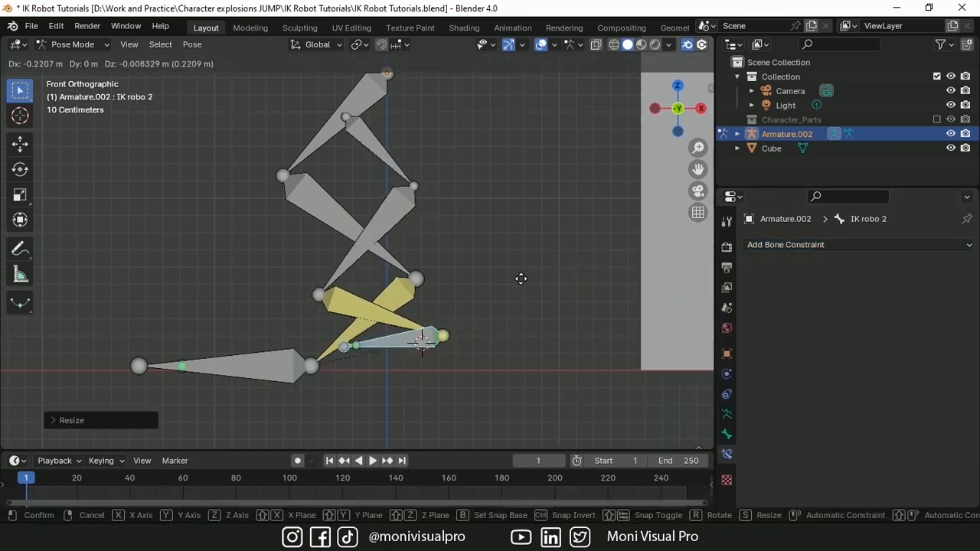
Step: In Edit Mode, select all leg bones, duplicate them, and move the copy along X toward the negative side
left_click(71, 43)
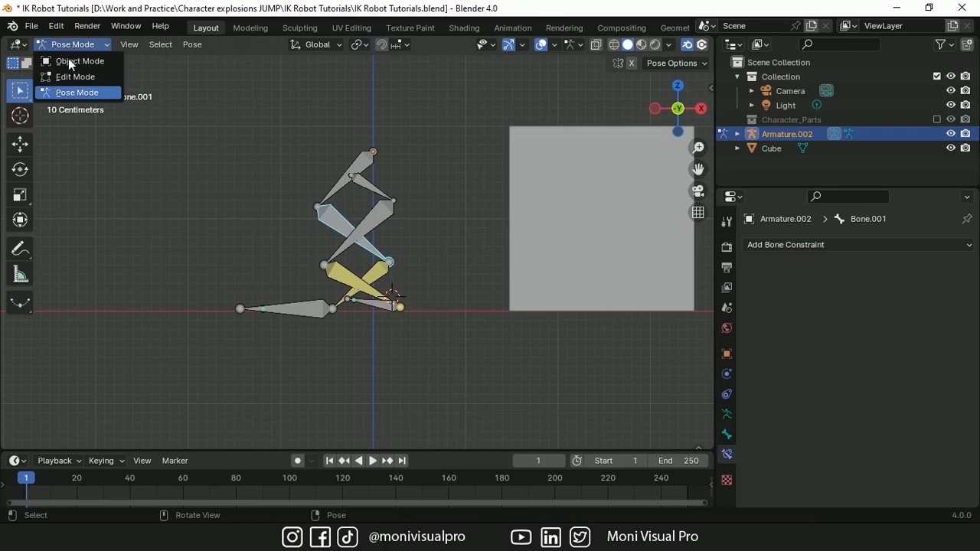
left_click(68, 77)
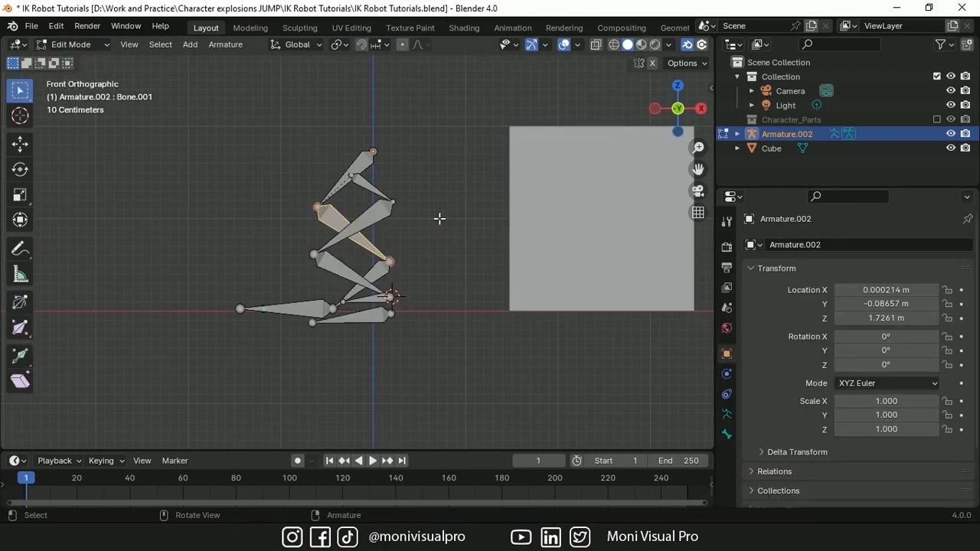
key("a")
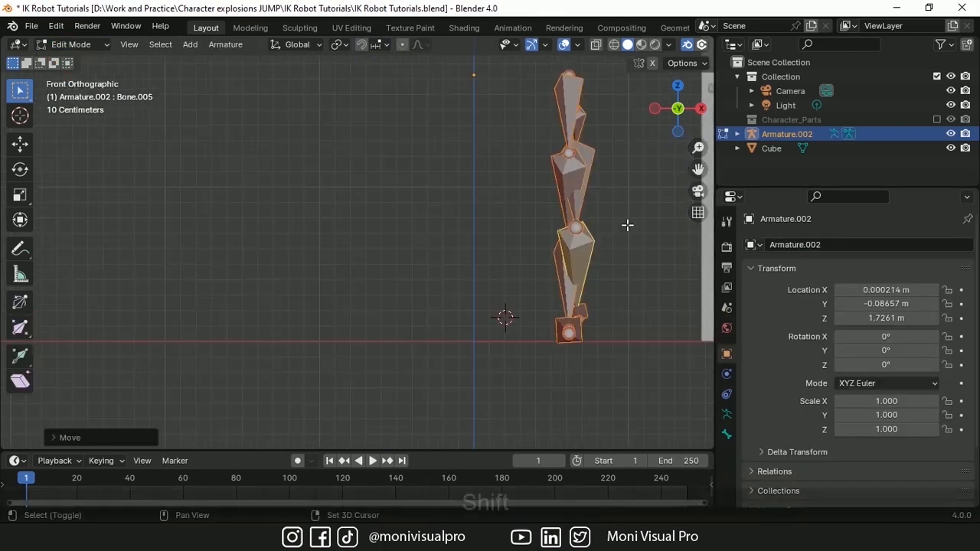
key("shift+d")
key("x")
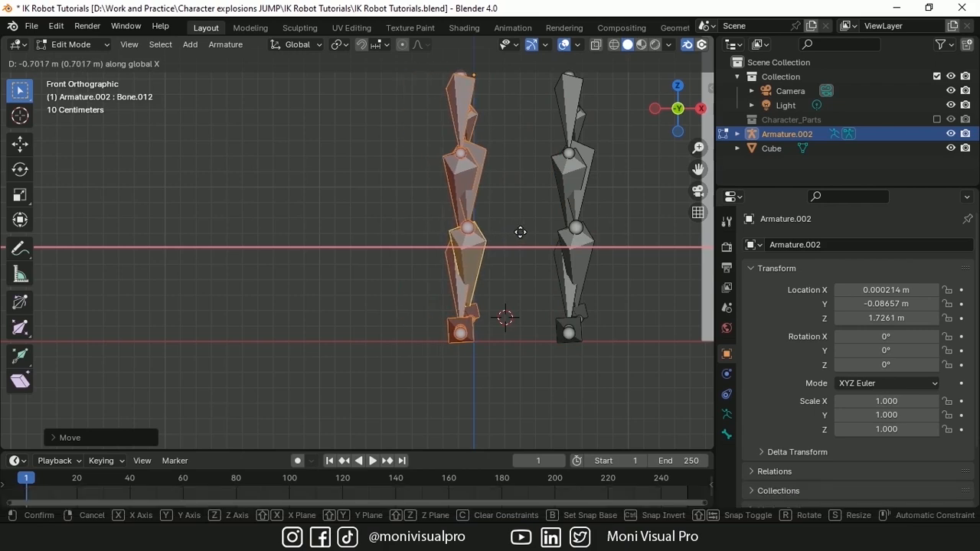
left_click(525, 232)
Step: Mirror the duplicated leg by scaling it -1 along X, and shift both legs together along X
key("s")
key("x")
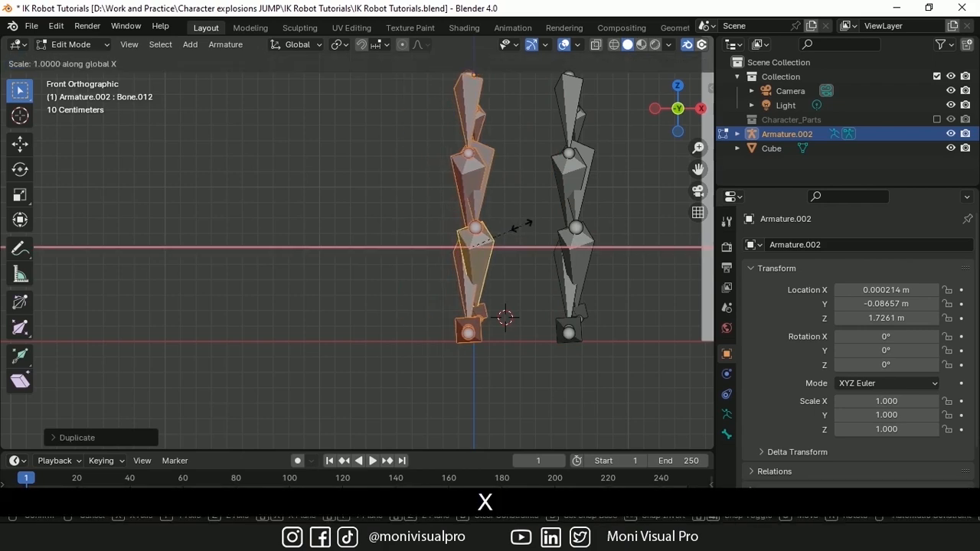
type("-1")
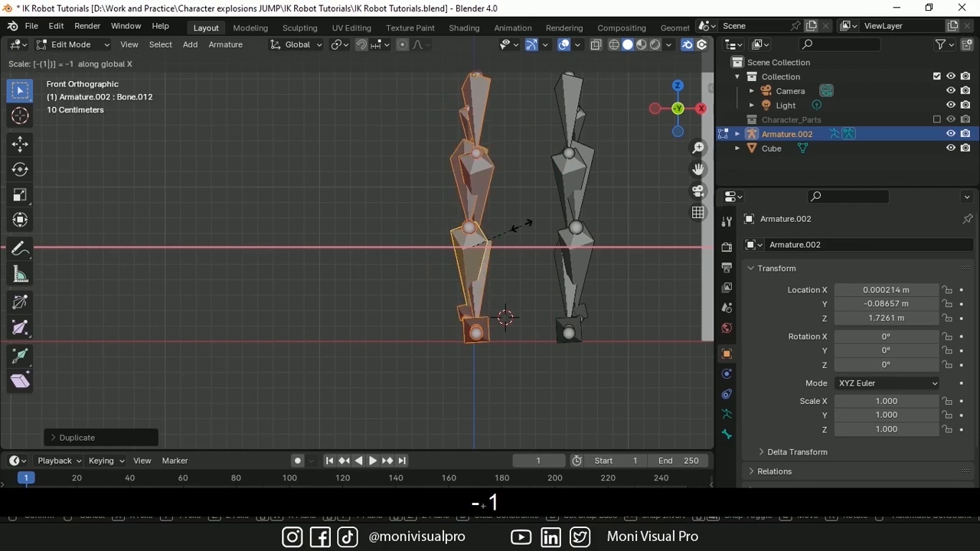
key("Return")
key("a")
key("g")
key("x")
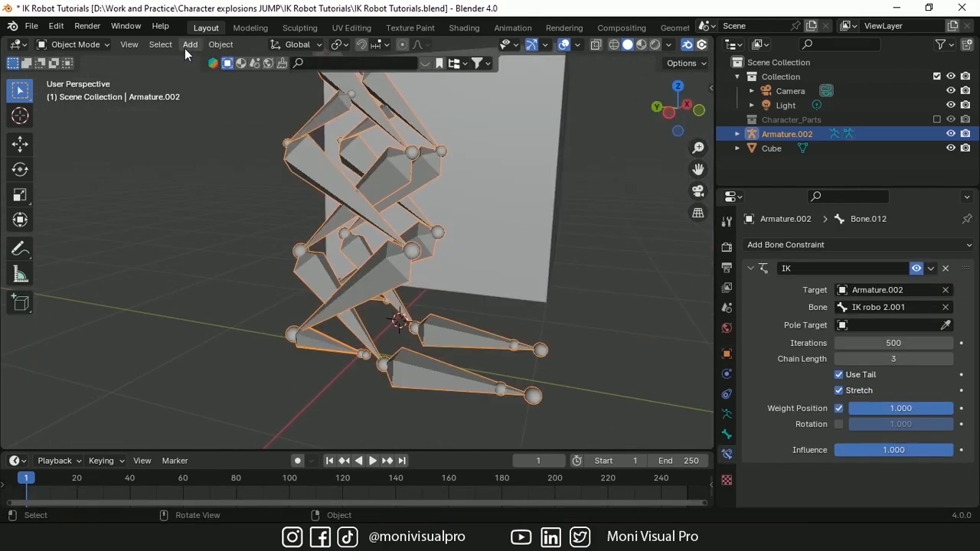
Step: In Object Mode, add a Bezier circle curve to the scene
left_click(188, 44)
mouse_move(230, 76)
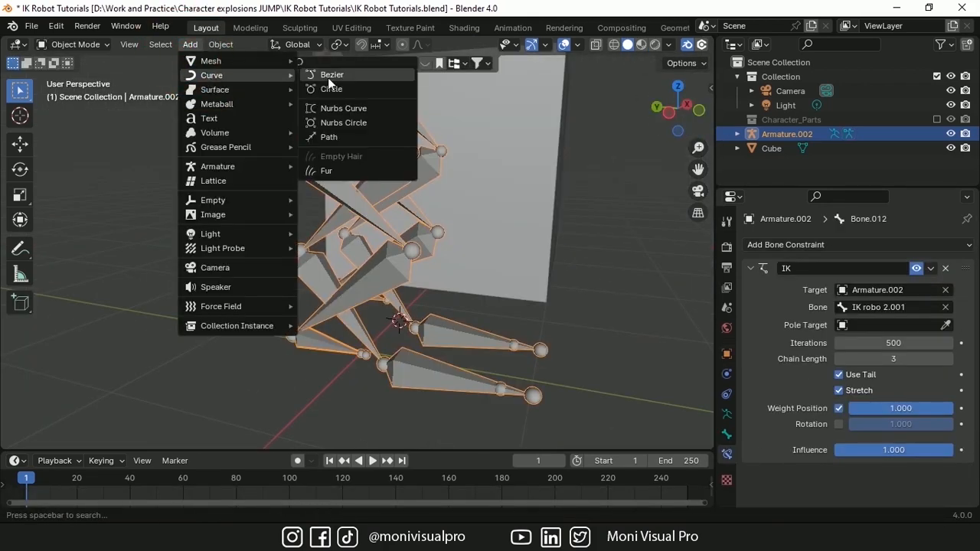
left_click(329, 95)
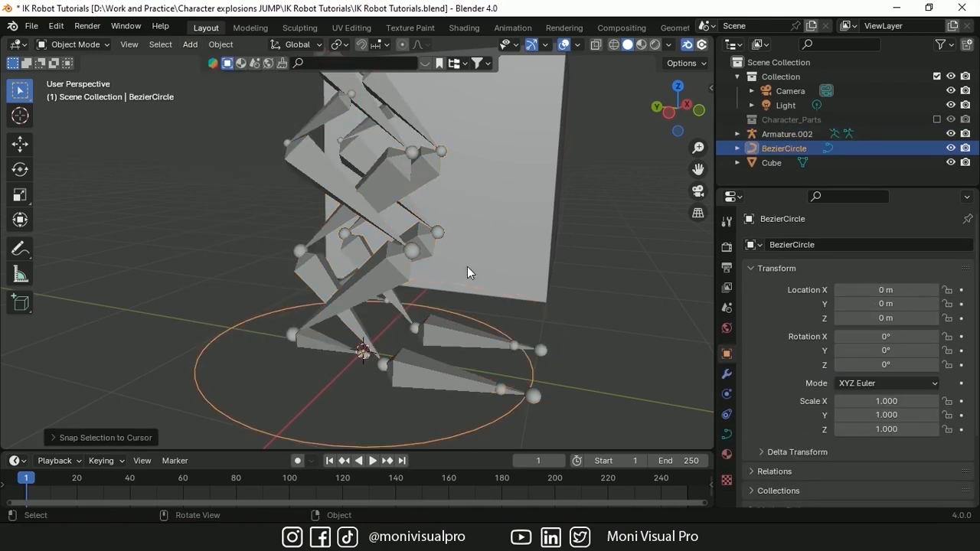
Step: Rotate all control points of the Bezier circle 90° about the Y axis in Edit Mode
key("Tab")
key("r")
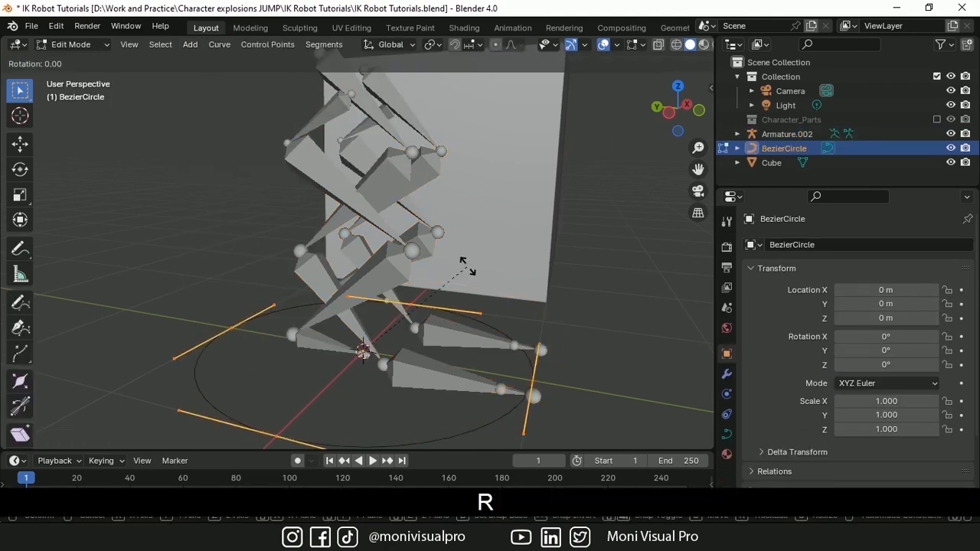
type("y")
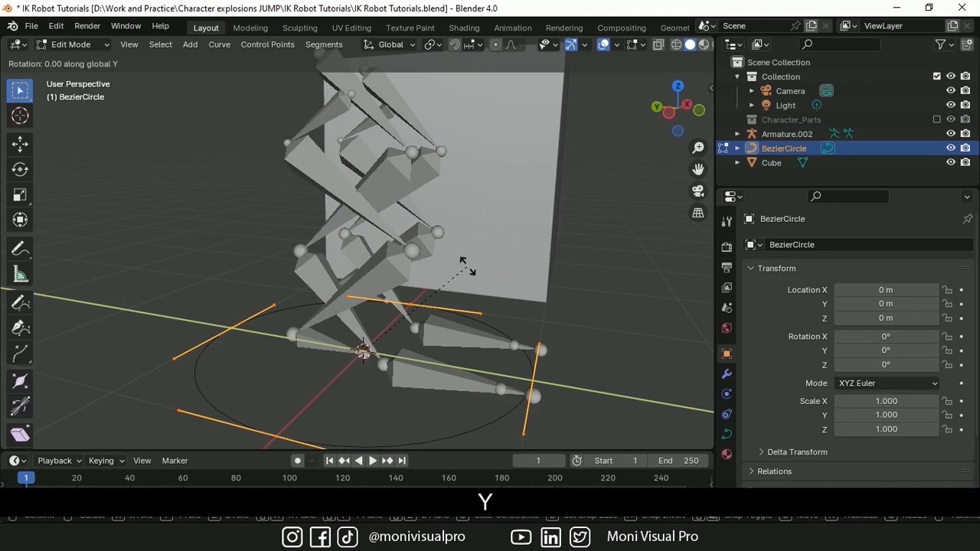
type("90")
key("Return")
Step: Hide the Cube and scale the Bezier circle's points down slightly in the left orthographic view
key("ctrl+KP_3")
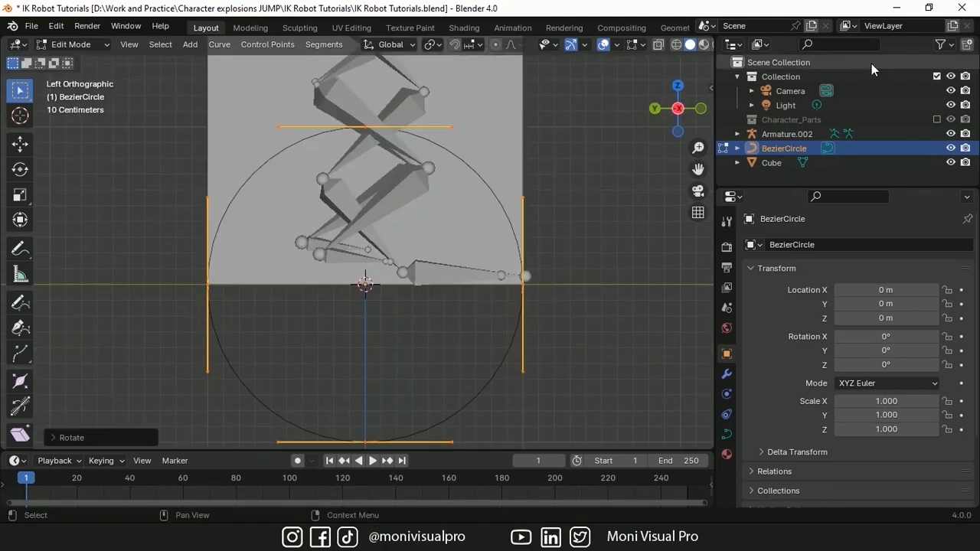
left_click(950, 162)
key("s")
left_click(546, 268)
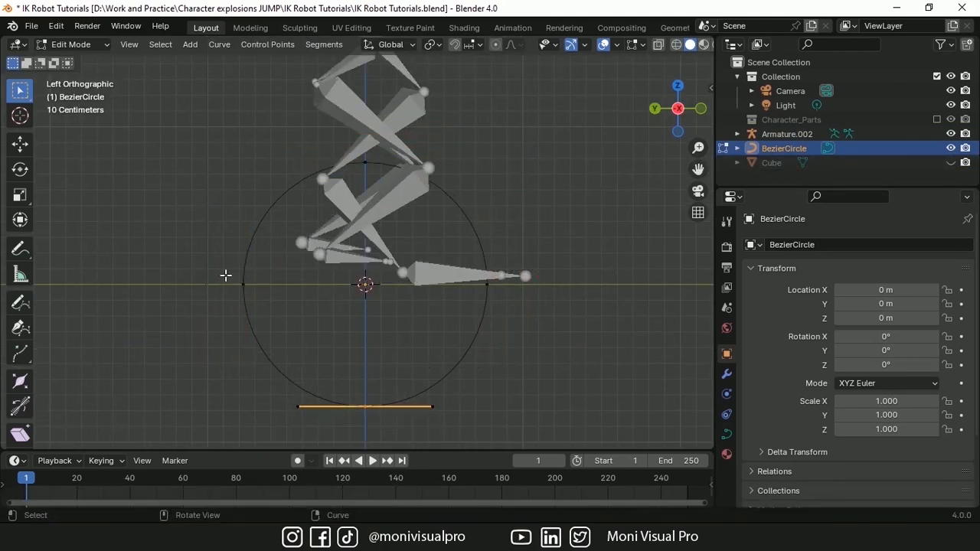
Step: Change the handle type of the circle's two side points and its lowest point to Vector
left_click_drag(226, 276, 588, 428)
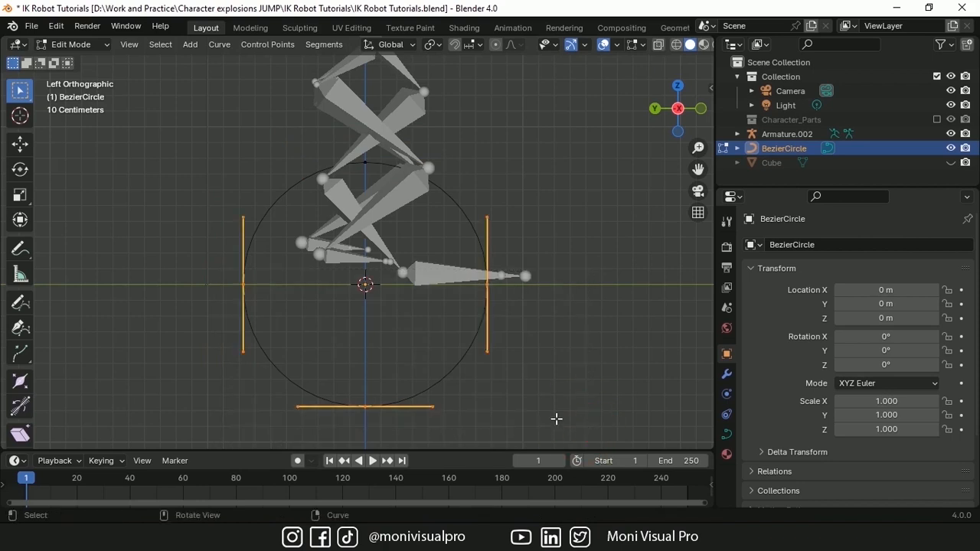
key("v")
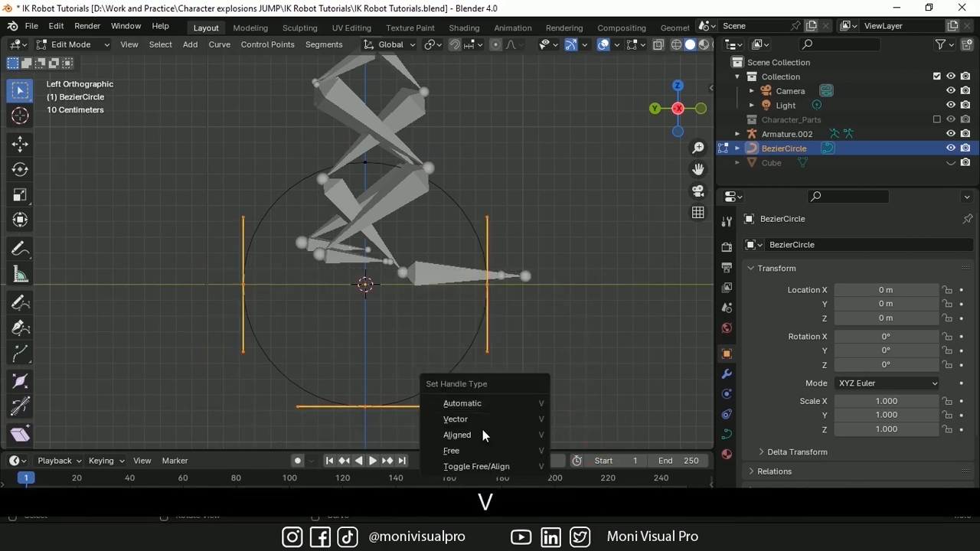
left_click(460, 421)
Step: Raise the curve's lowest point along Z to the ground line and flatten the three lower points with a Z scale of 0
left_click_drag(306, 335, 387, 447)
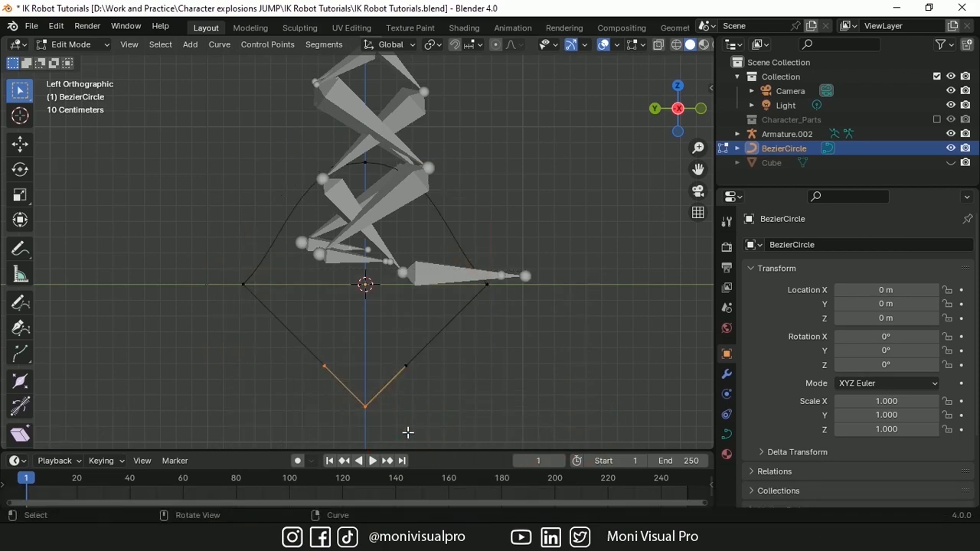
key("g")
key("z")
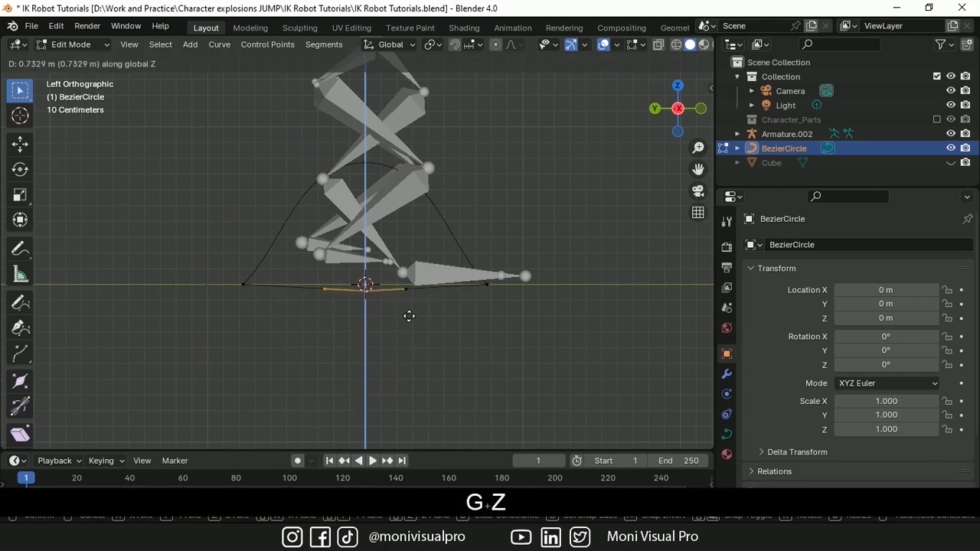
left_click(404, 310)
left_click_drag(145, 246, 649, 342)
key("s")
key("z")
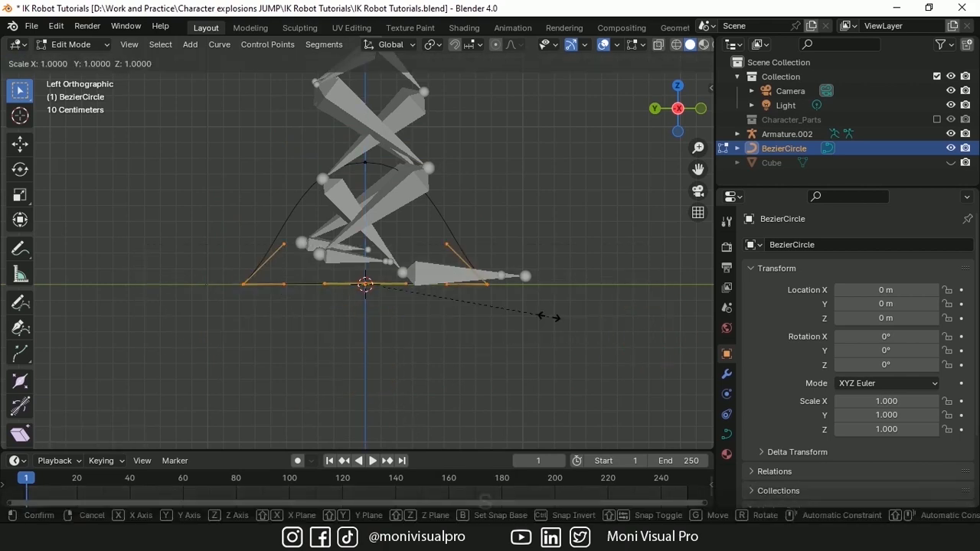
type("0")
key("Return")
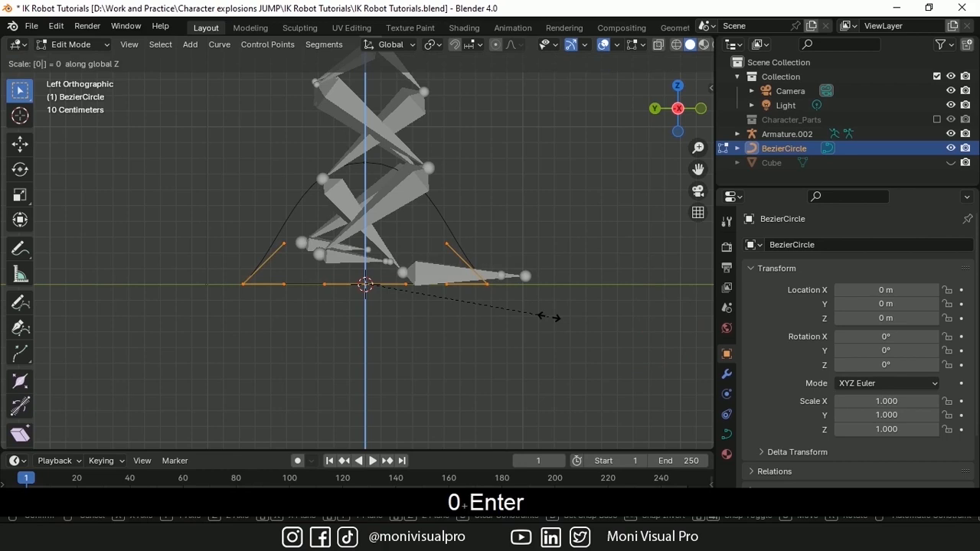
Step: Rotate the upper handles of the curve's two ground-level end points outward to round both sides of the arch
left_click_drag(214, 249, 254, 348)
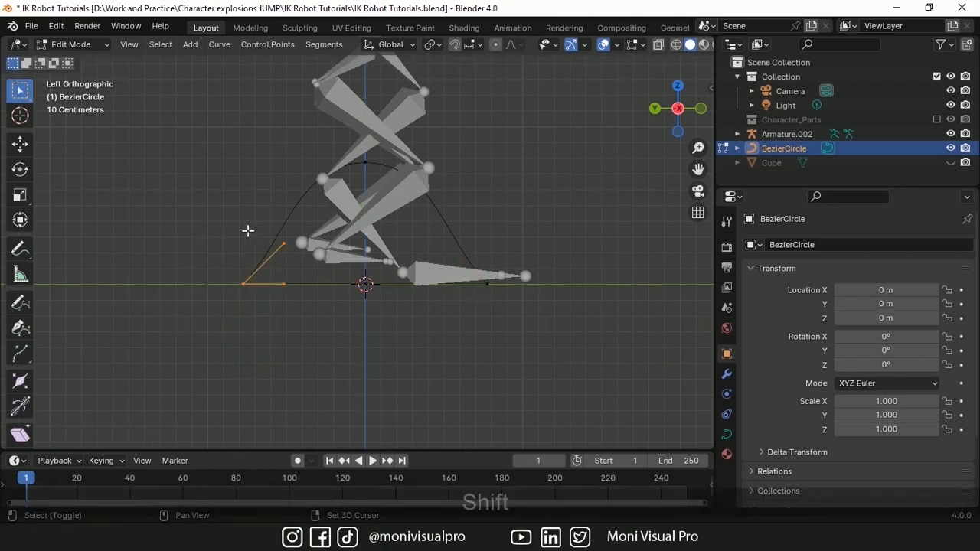
left_click_drag(269, 224, 296, 256, "shift")
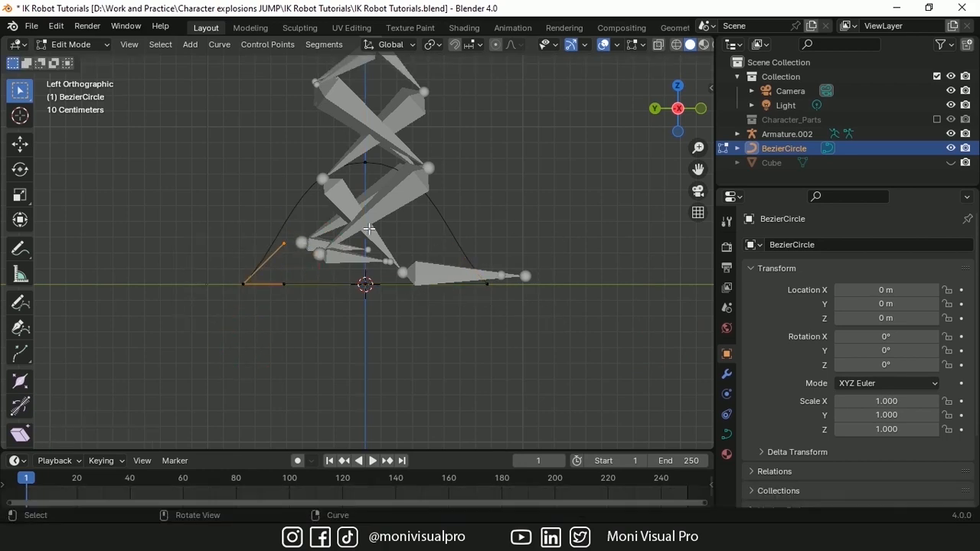
key("r")
left_click(327, 207)
left_click_drag(430, 284, 509, 209)
key("r")
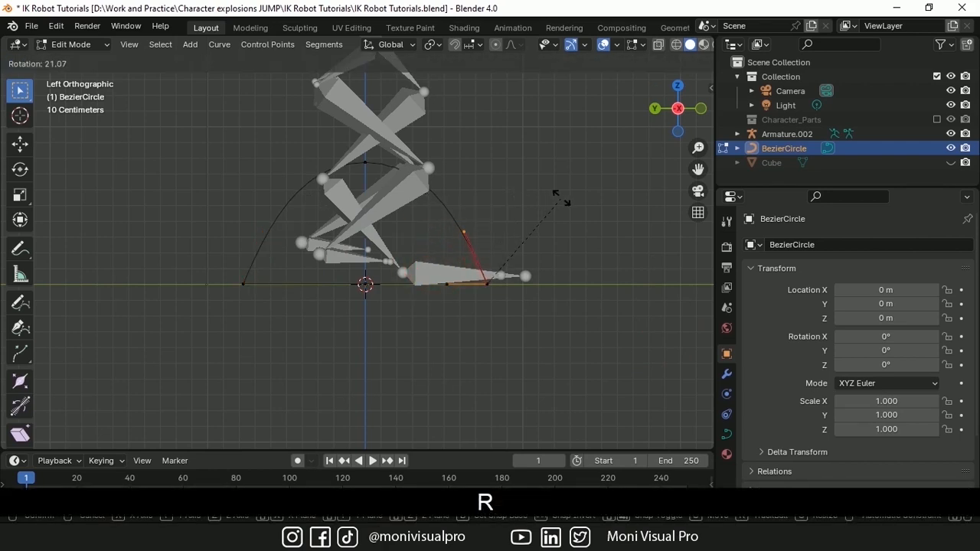
left_click(558, 201)
Step: Lower the arch's top control point along Z to make the path flatter, and save the file
left_click_drag(520, 115, 240, 219)
key("g")
key("z")
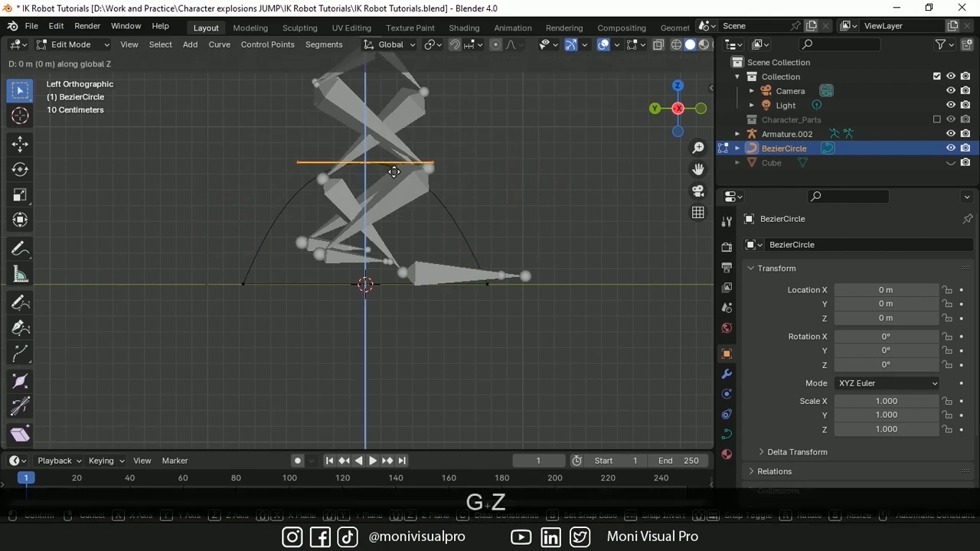
left_click(393, 217)
key("ctrl+s")
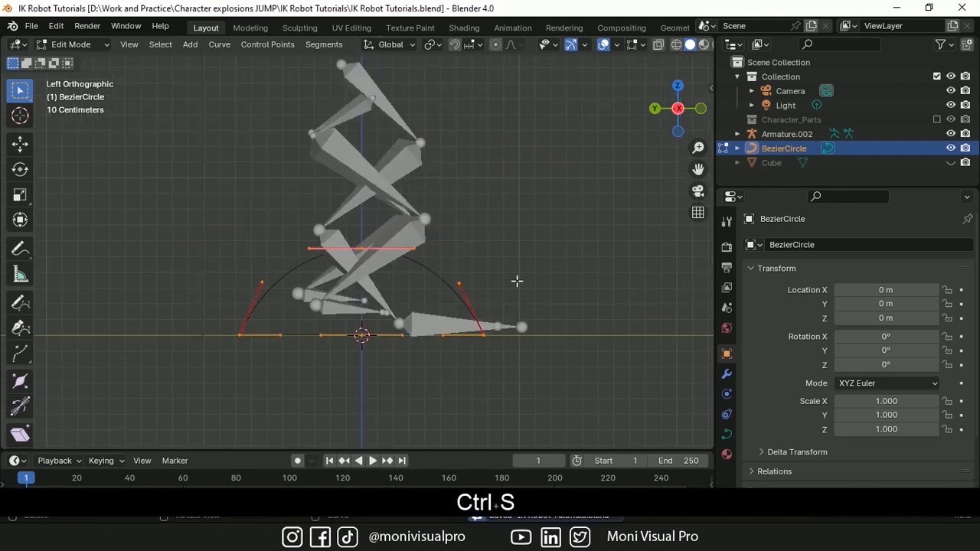
Step: Add a Follow Path constraint targeting BezierCircle to the IK robo 1.001 foot bone of Armature.002 in Pose Mode
key("Tab")
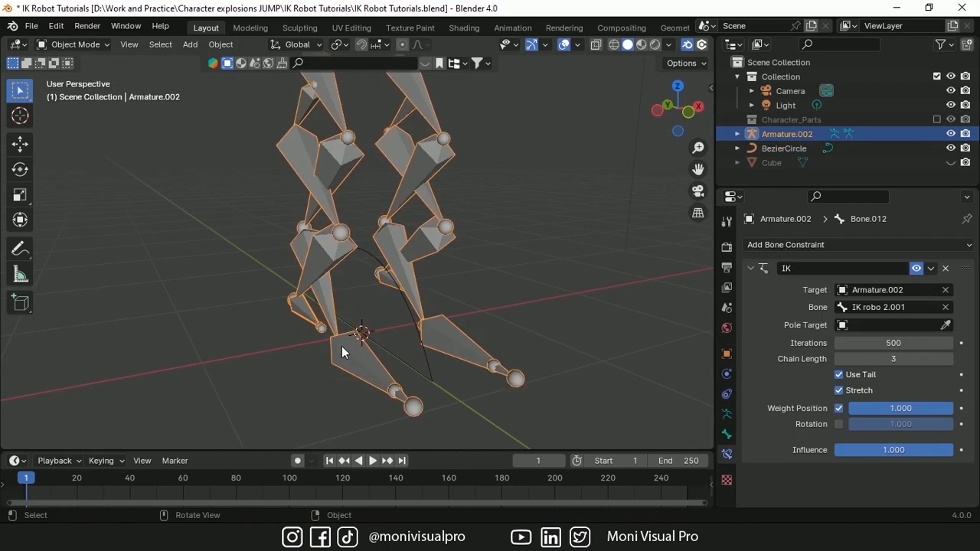
key("ctrl+Tab")
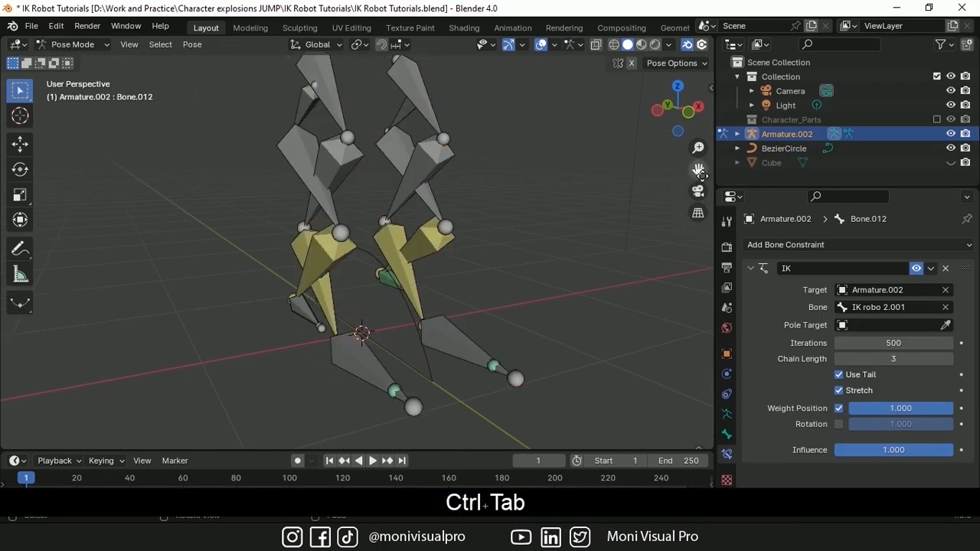
left_click(342, 287)
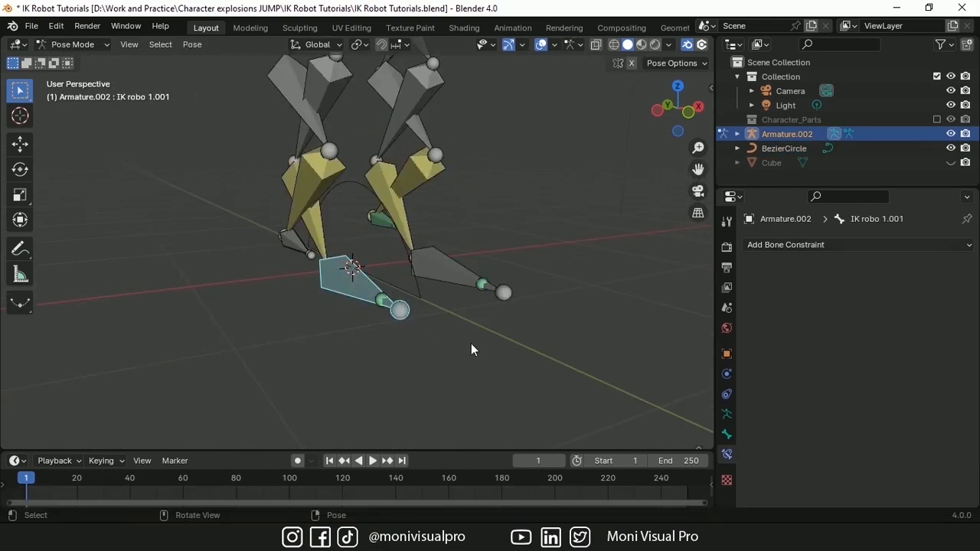
left_click(857, 244)
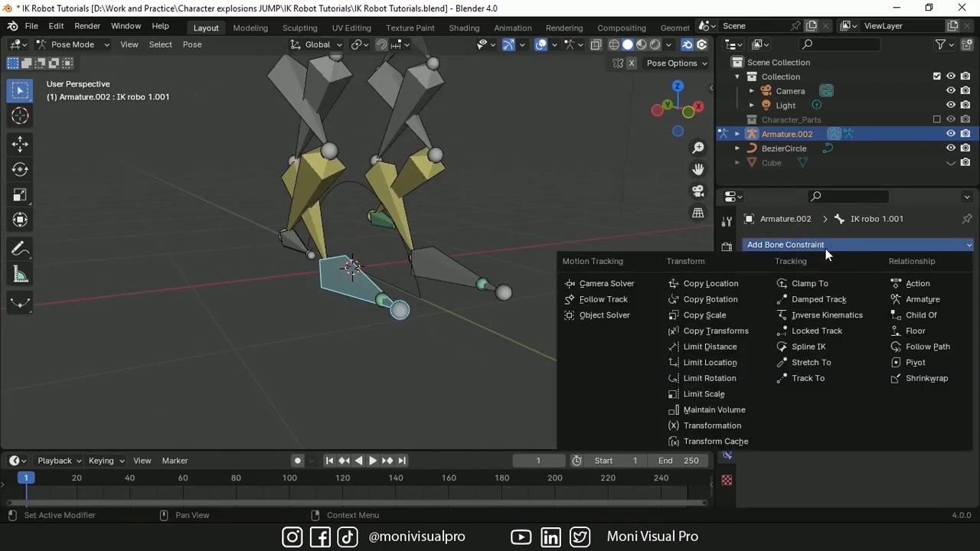
left_click(927, 354)
left_click(946, 290)
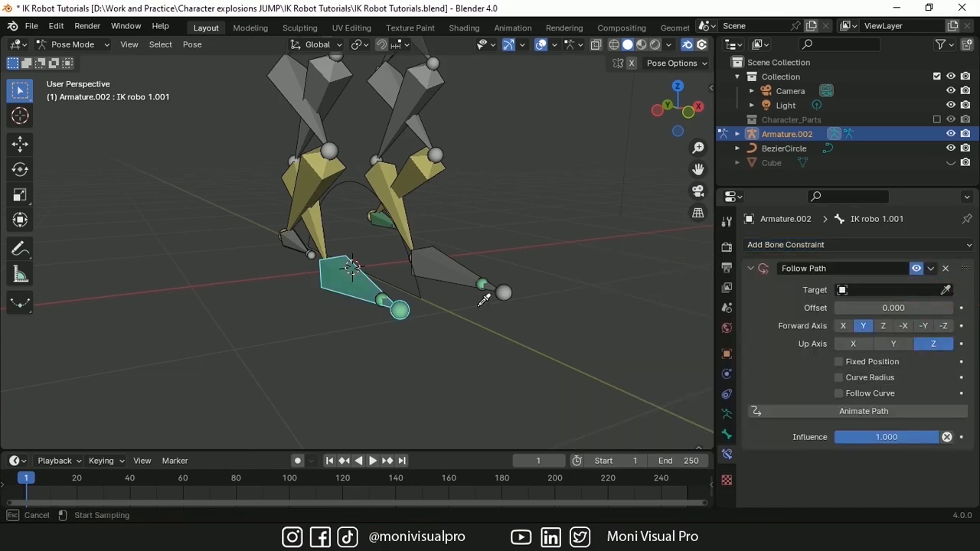
left_click(419, 291)
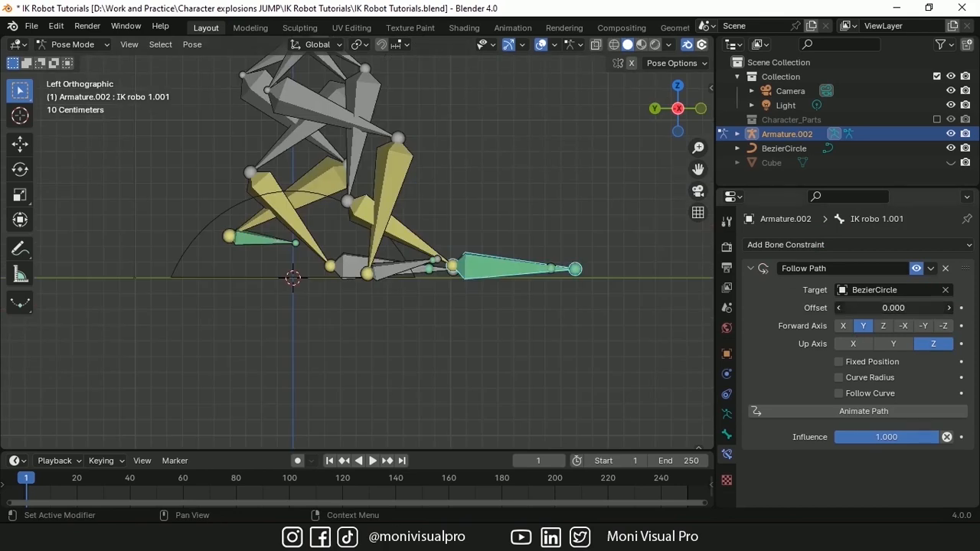
Step: Try out different Follow Path offsets on the IK robo 1.001 bone and undo them
mouse_move(893, 307)
left_mouse_down()
mouse_move(966, 307)
mouse_move(875, 307)
left_mouse_up()
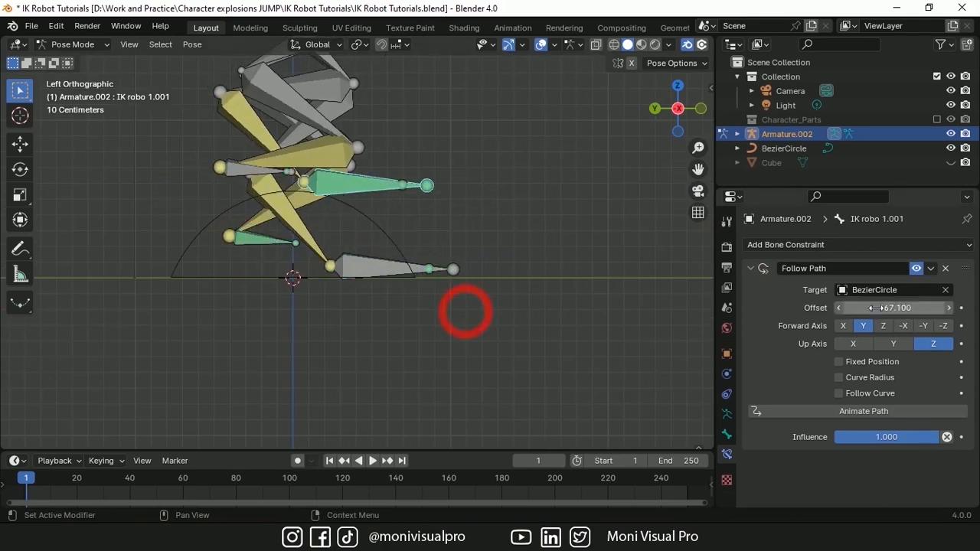
key("ctrl+z")
key("ctrl+z")
key("ctrl+z")
key("ctrl+z")
Step: Add a Follow Path constraint targeting BezierCircle to the IK robo 1 bone and test its offset
left_click(803, 244)
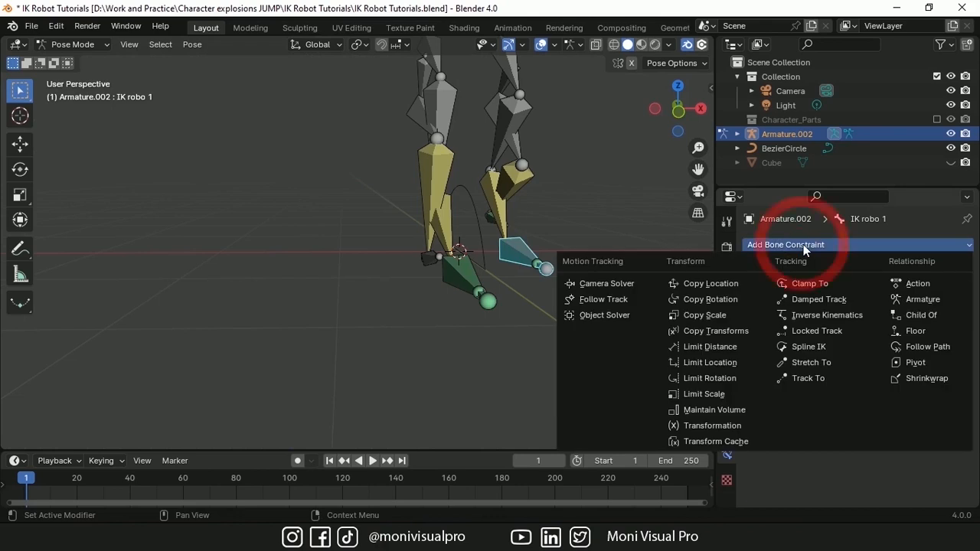
left_click(924, 344)
left_click(946, 289)
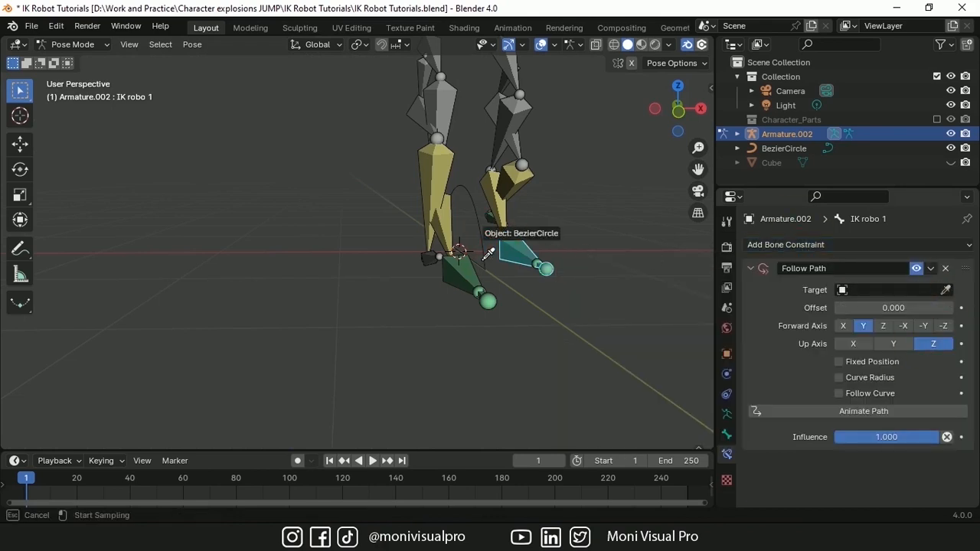
left_click(487, 253)
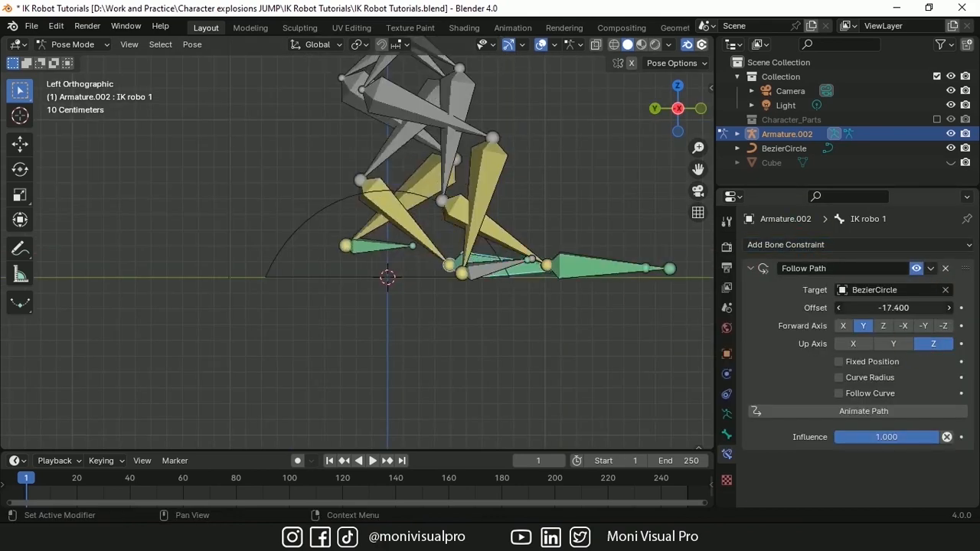
mouse_move(893, 307)
left_mouse_down()
mouse_move(842, 307)
mouse_move(904, 307)
left_mouse_up()
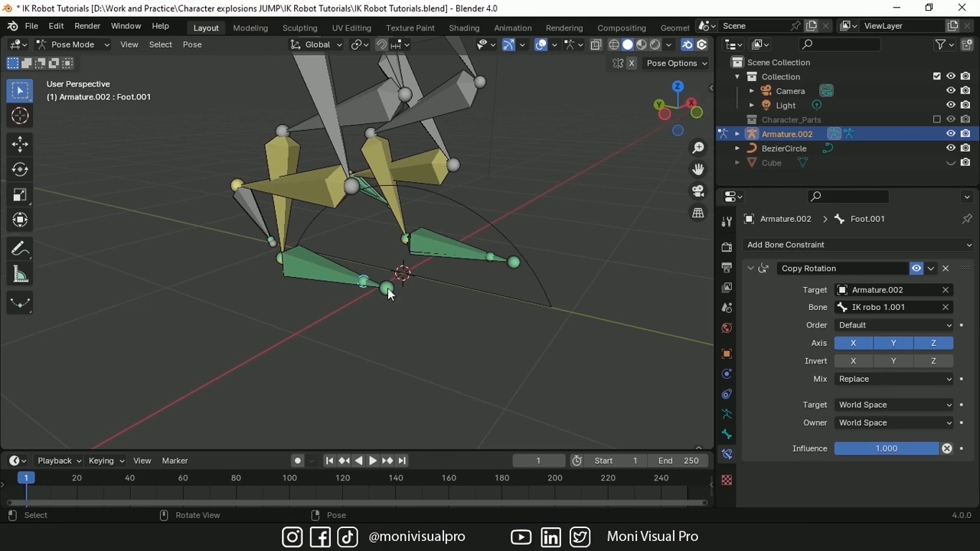
Step: Keyframe the Follow Path offset of IK robo 1.001 at 0 on frame 1 and at 100 on frame 20
left_click(388, 291)
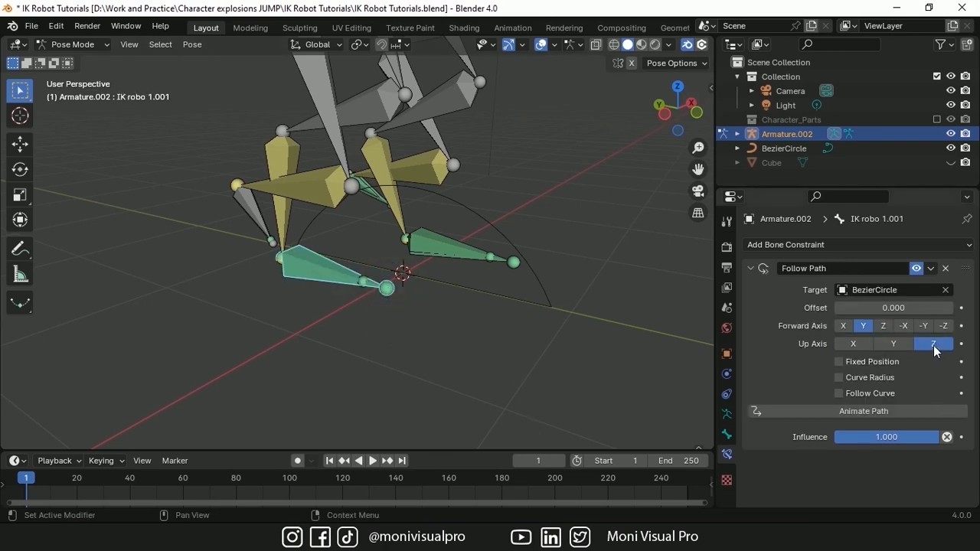
left_click(961, 308)
left_click_drag(45, 434, 80, 435)
double_click(908, 308)
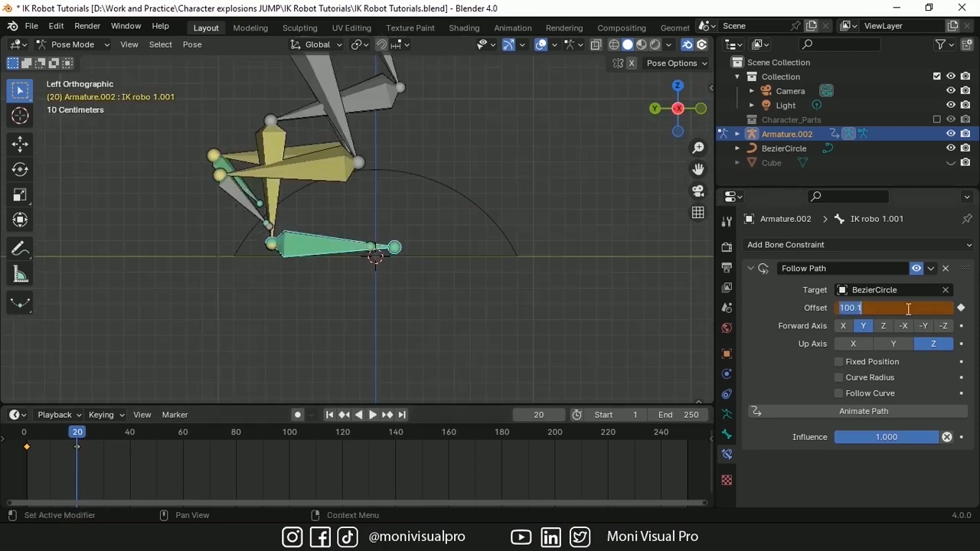
type("100")
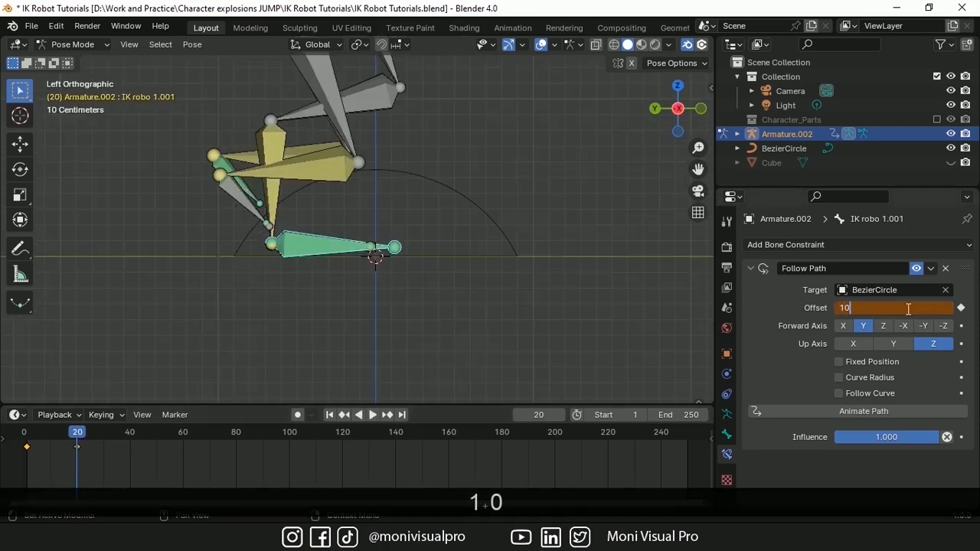
key("Return")
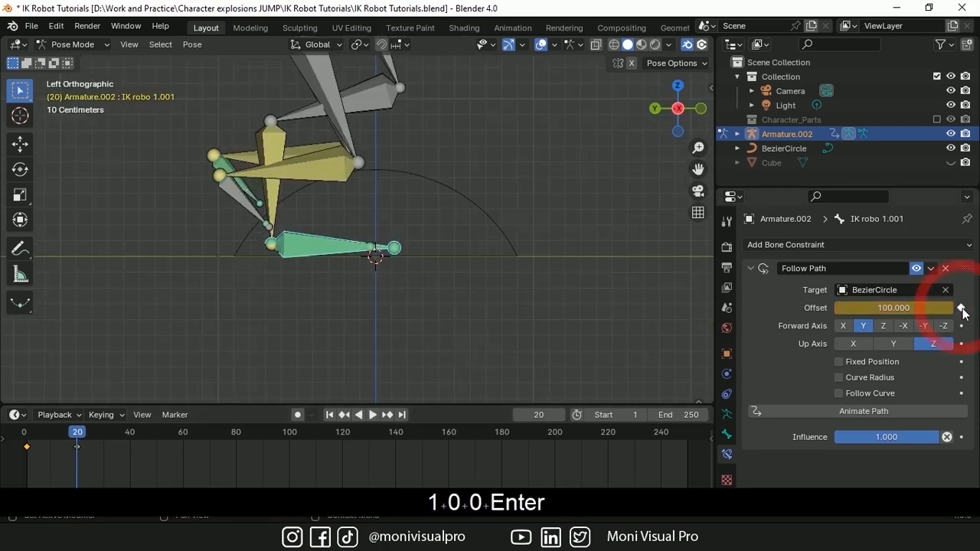
Step: Keyframe the Follow Path offset of the IK robo 1 bone at 0 on frame 10 and at 100 on frame 30
left_click_drag(686, 124, 674, 157)
left_click(416, 224)
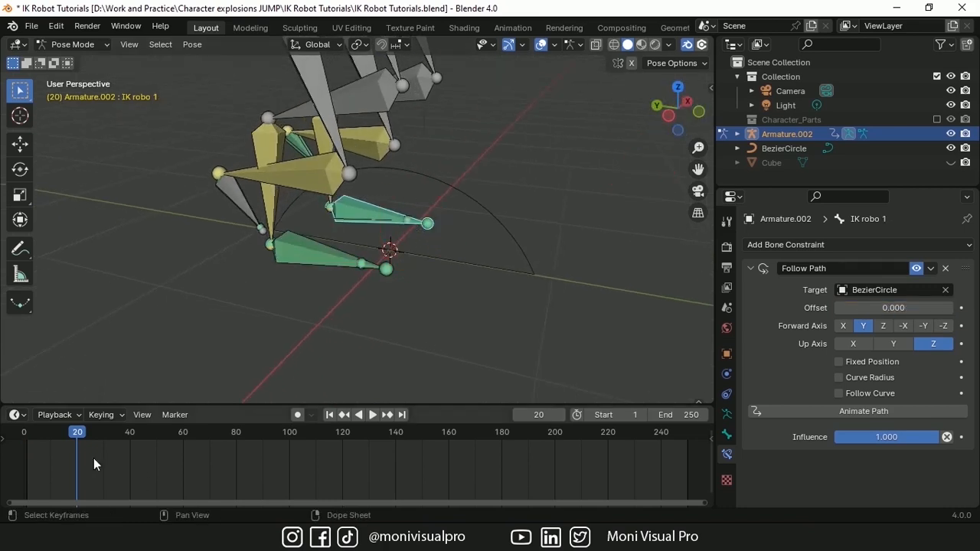
left_click_drag(80, 432, 51, 438)
key("space")
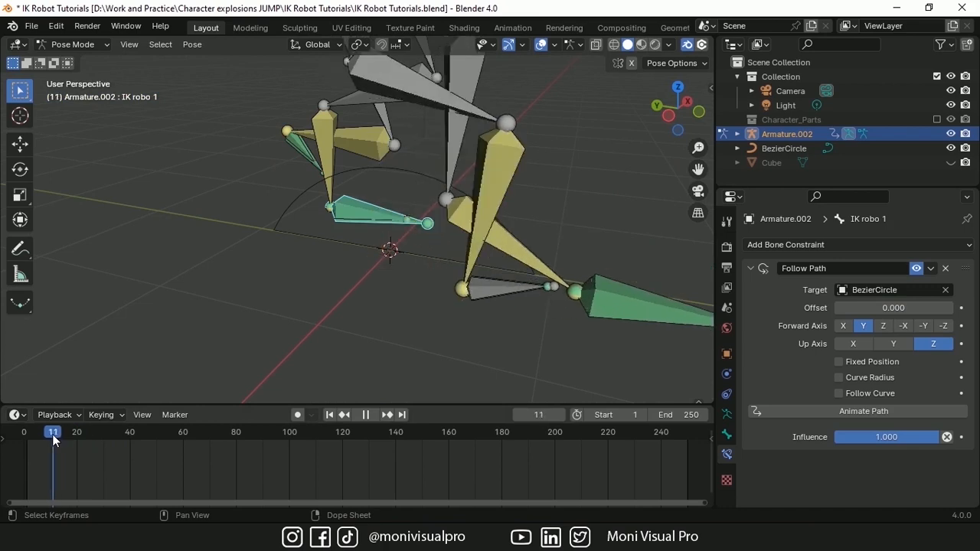
key("Escape")
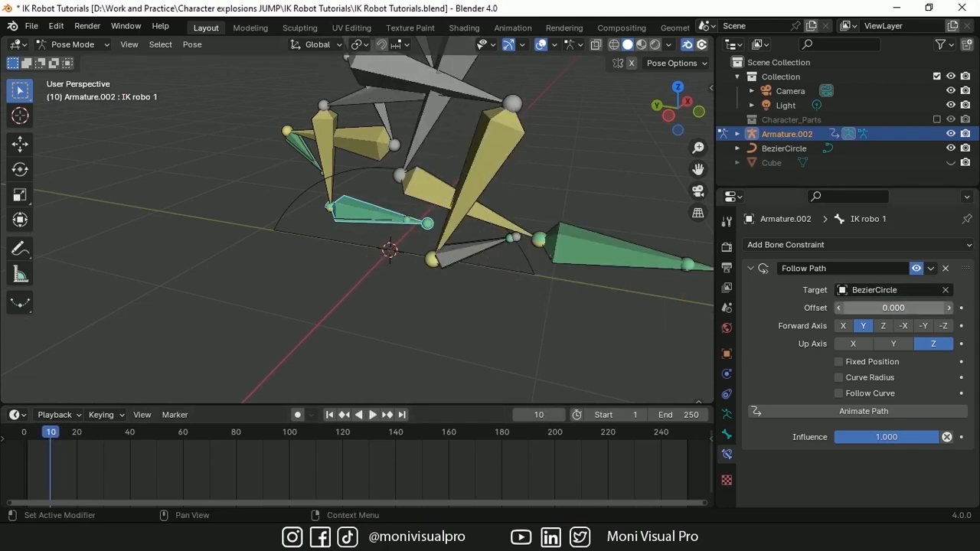
left_click(962, 308)
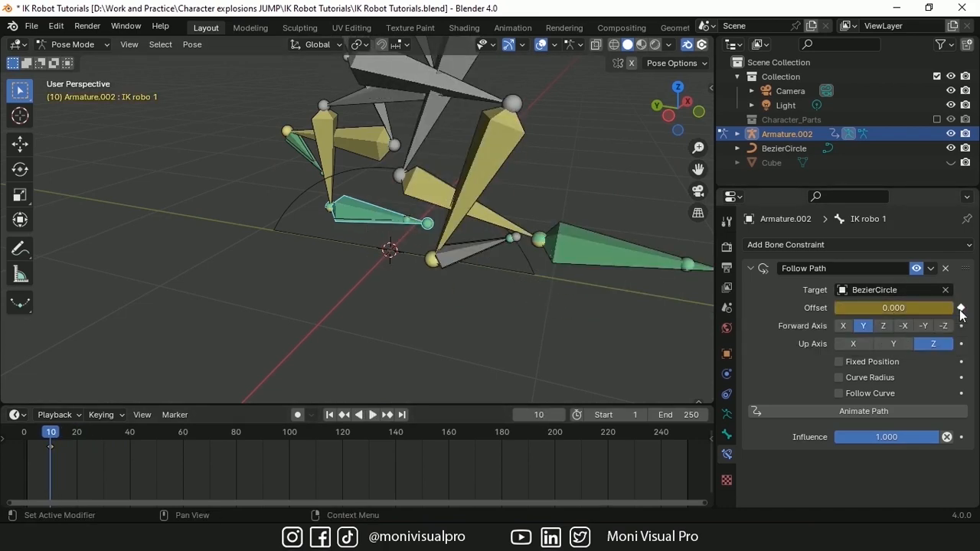
left_click_drag(93, 430, 104, 429)
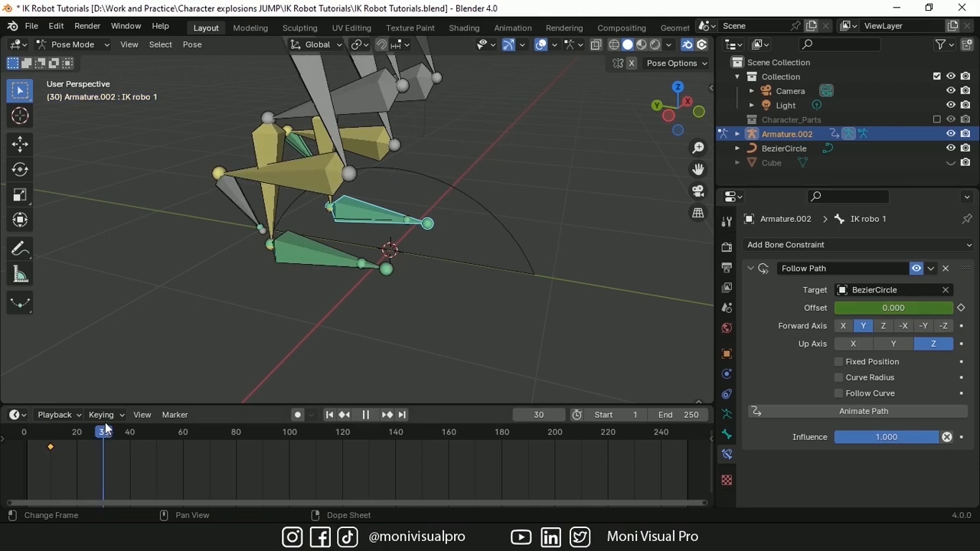
left_click(911, 308)
type("100")
key("Return")
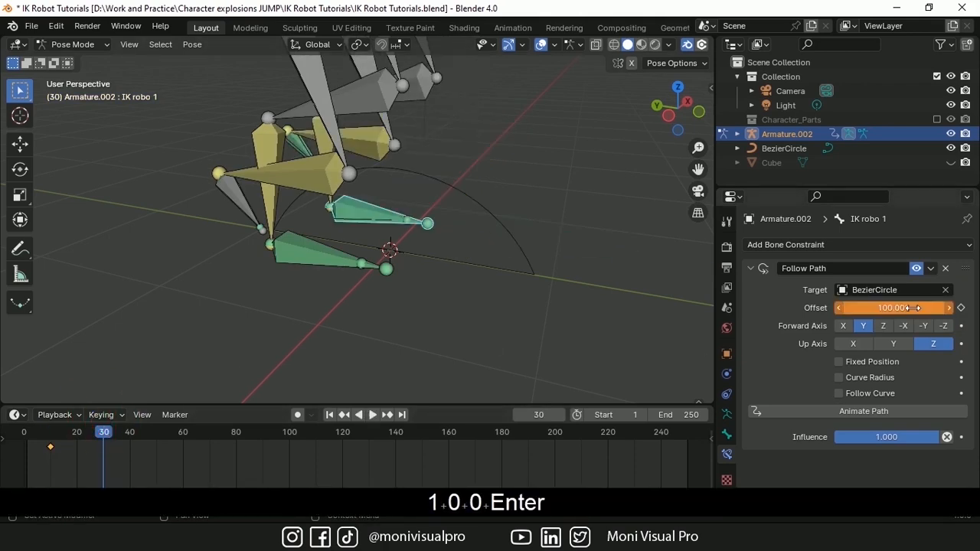
left_click(961, 309)
Step: Play the foot animation from frame 1 to check the motion of both feet along the curve
left_click(330, 415)
left_click(374, 414)
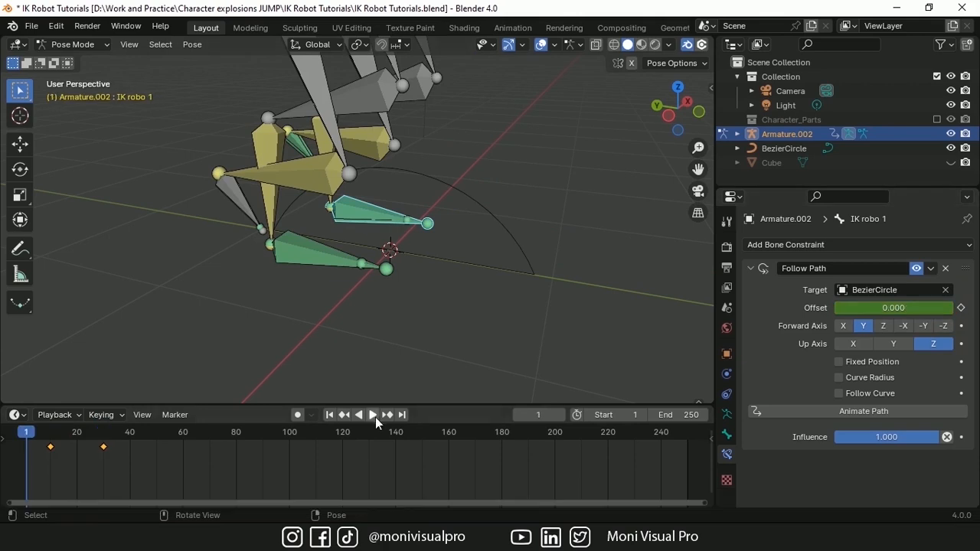
left_click(374, 415)
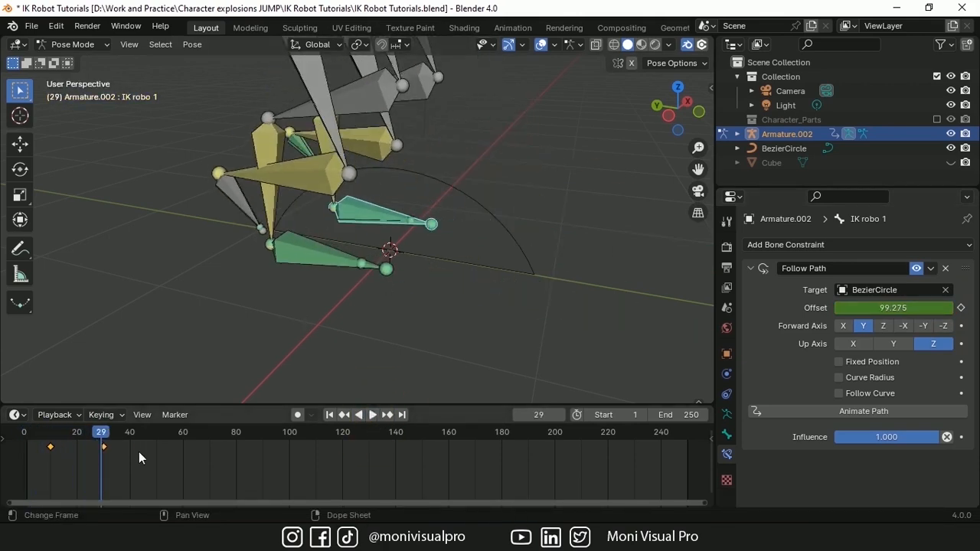
Step: Set the F-curve extrapolation to Linear for the offset keyframes of IK robo 1 and IK robo 1.001
key("shift+e")
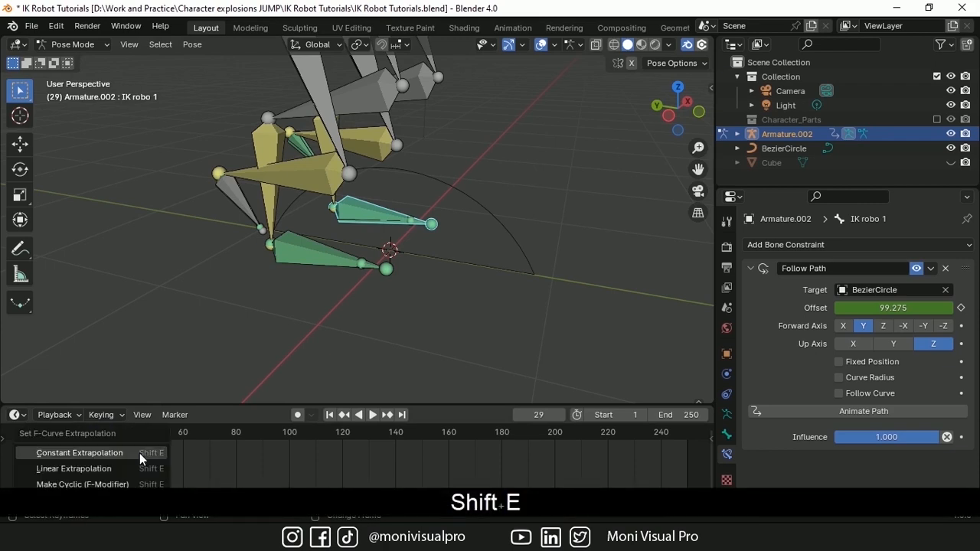
left_click(78, 468)
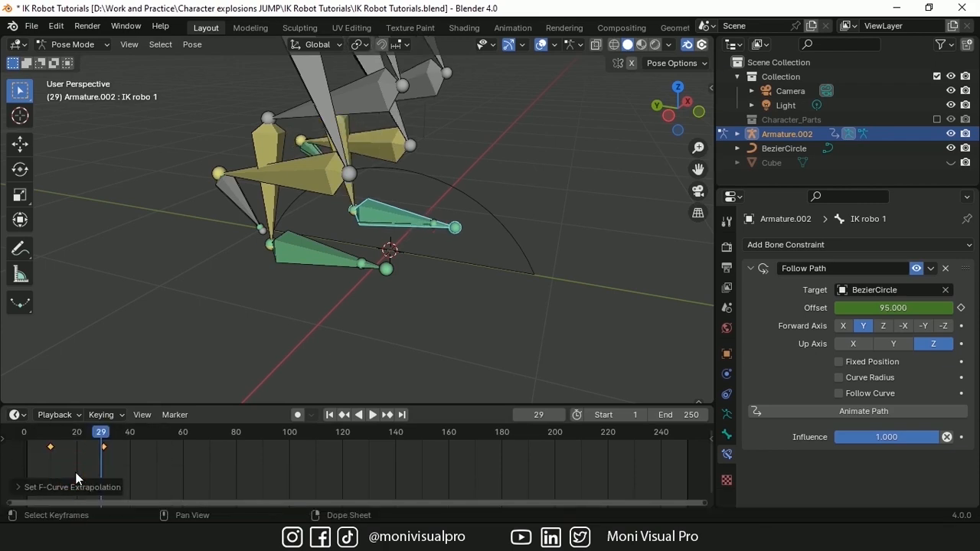
left_click(374, 417)
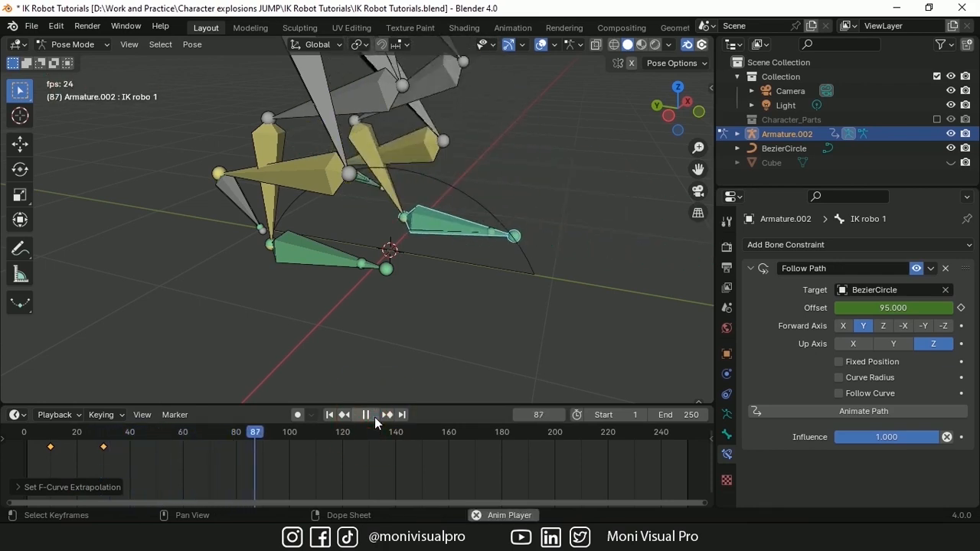
left_click(374, 417)
left_click(387, 275)
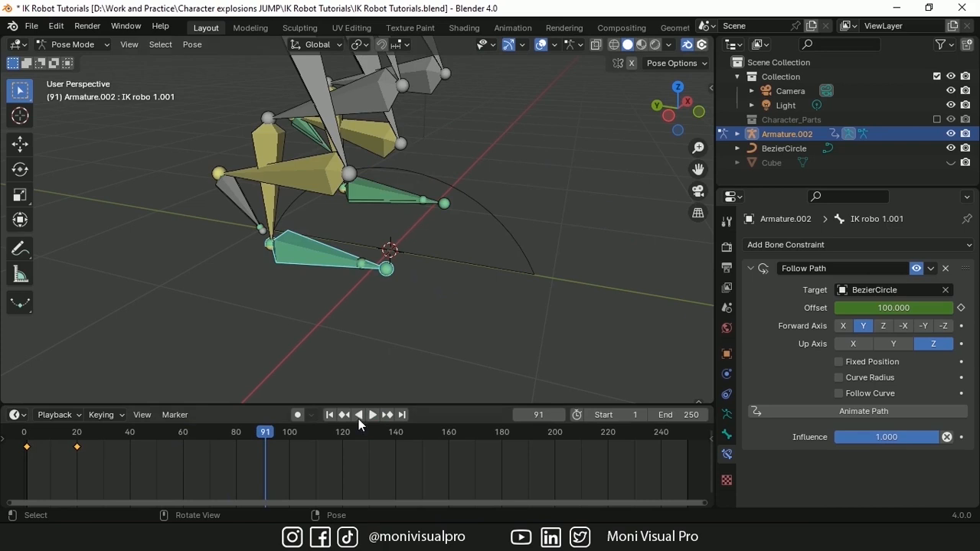
key("shift+e")
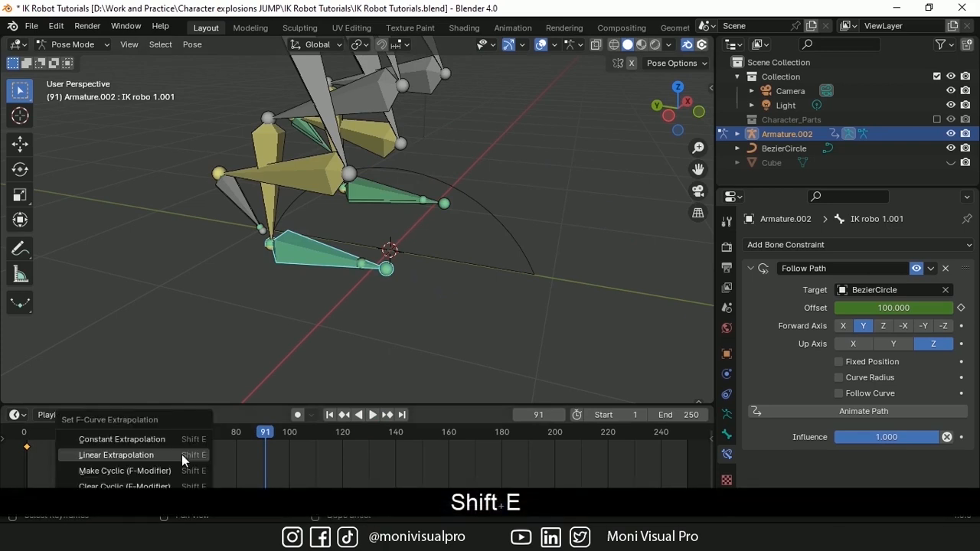
left_click(181, 454)
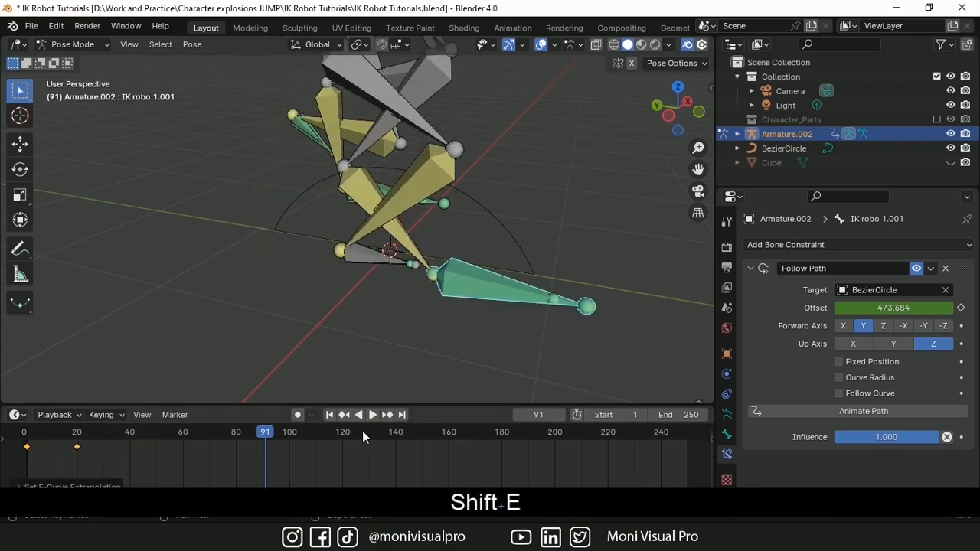
Step: Play the continuous walk cycle from frame 1 and examine the whole rig in motion
left_click(329, 414)
left_click(373, 414)
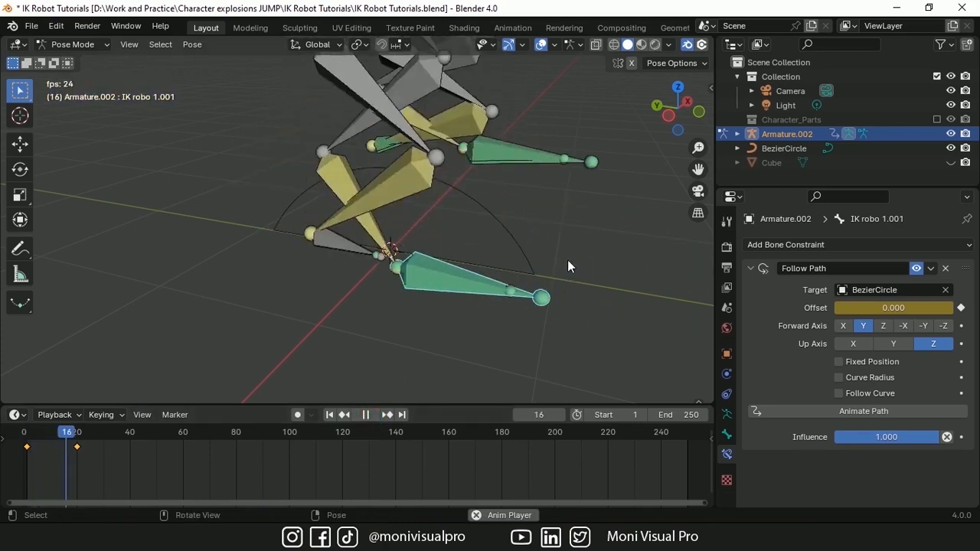
left_click_drag(698, 148, 698, 212)
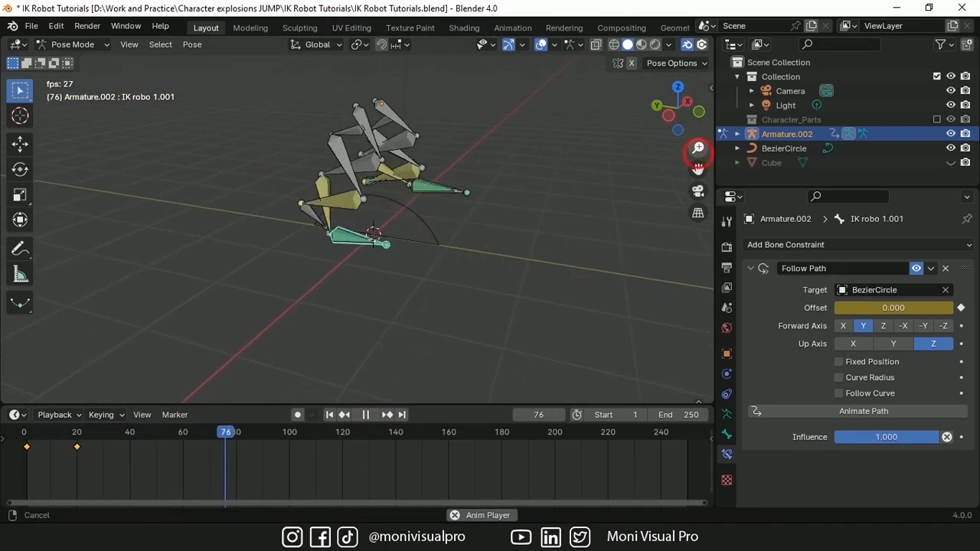
left_click(367, 416)
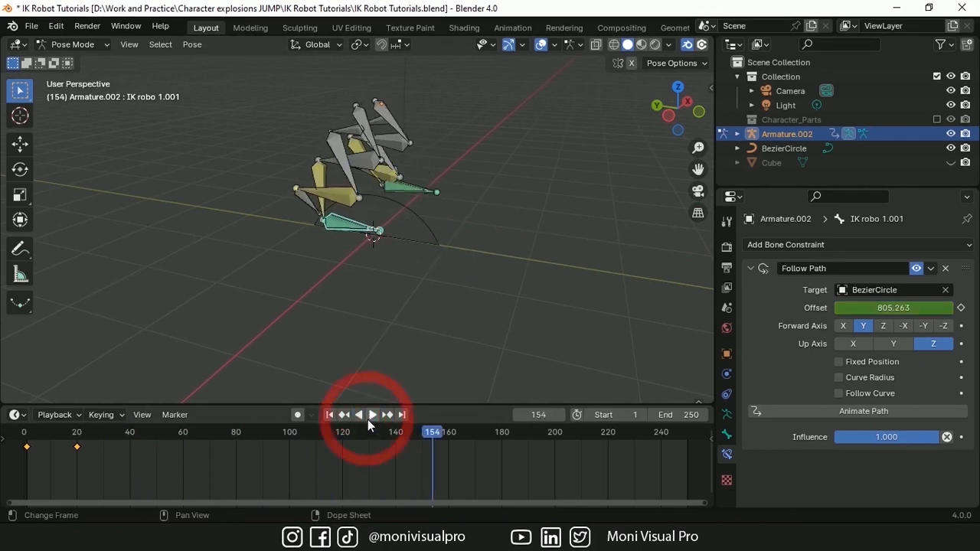
Step: Move the second Follow Path offset keyframe of IK robo 1.001 to frame 40
left_click(76, 447)
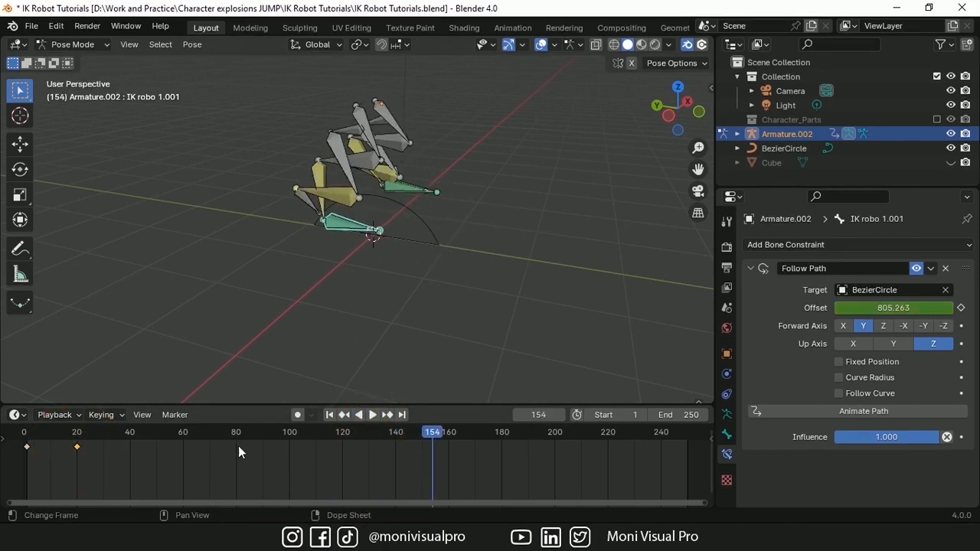
left_click(330, 416)
left_click(79, 447)
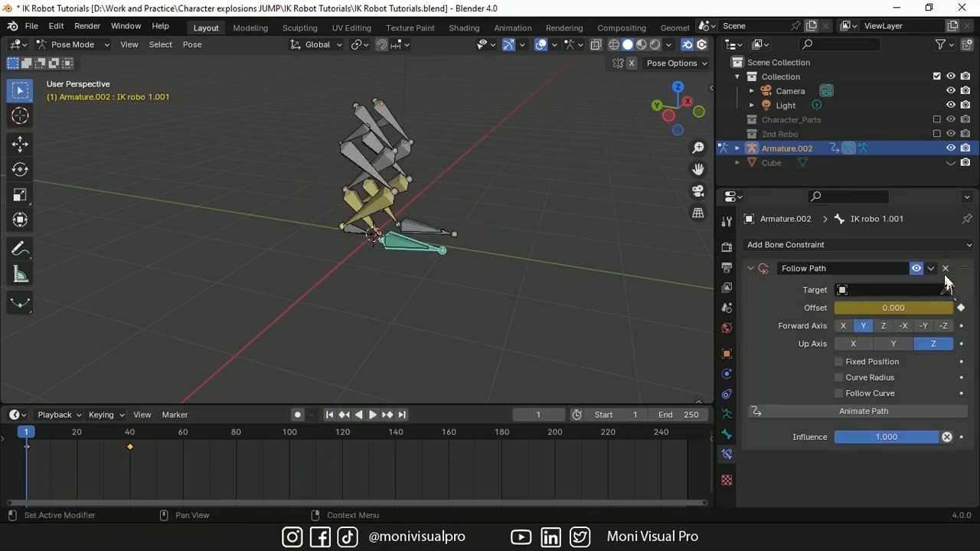
Step: Remove the Follow Path constraint from IK robo 1.001 and delete all of its keyframes
left_click(946, 268)
left_click_drag(132, 468, 16, 435)
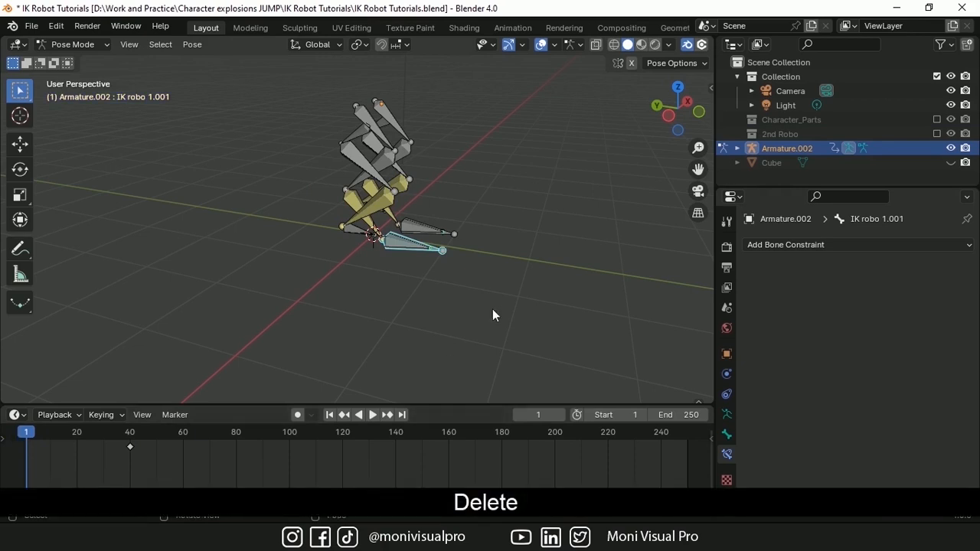
key("Delete")
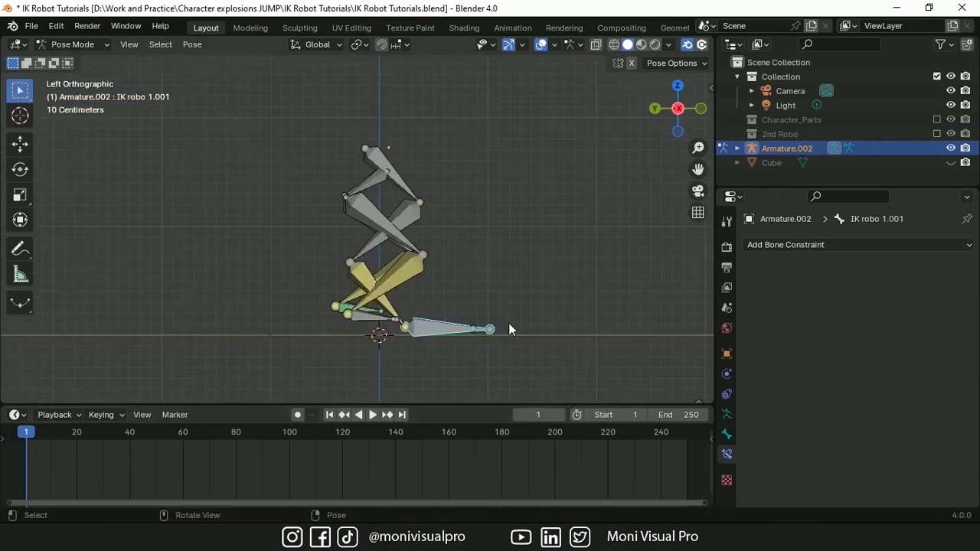
Step: Move the IK robo 1.001 foot backward and the IK robo 1 foot forward along global Y on frame 1
key("g")
key("x")
key("y")
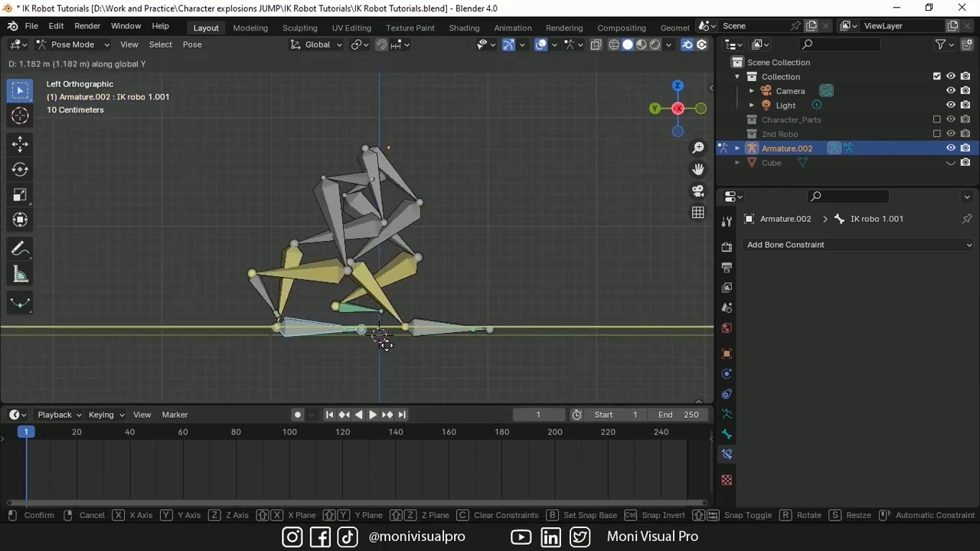
left_click(424, 347)
left_click(494, 332)
key("g")
key("y")
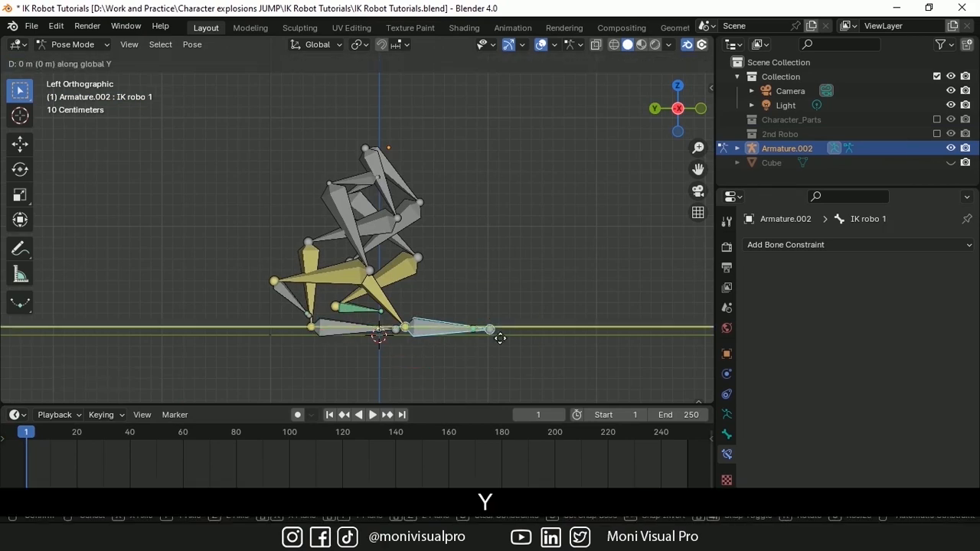
left_click(536, 339)
Step: Shift the IK robo 1.001 foot slightly further backward along global Y
left_click(398, 335)
key("g")
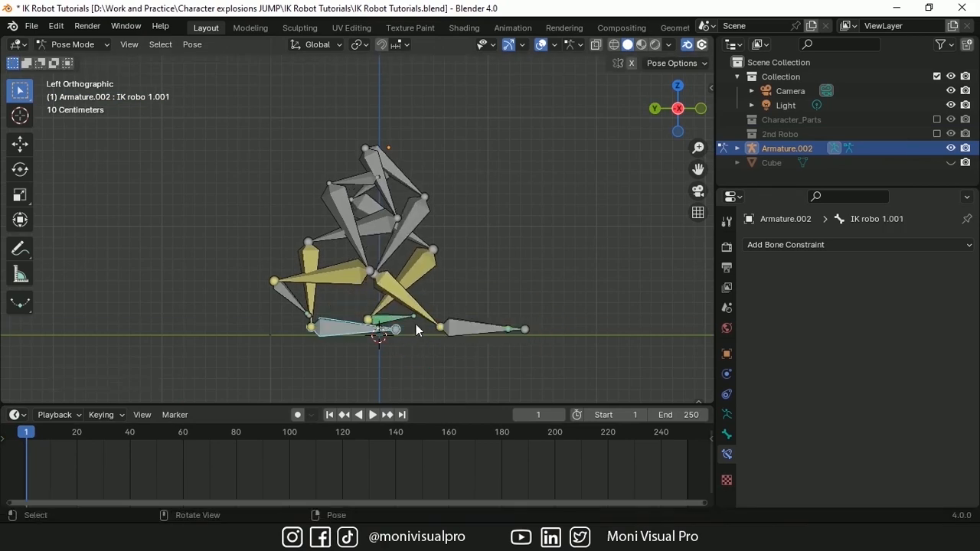
key("x")
key("y")
left_click(547, 303)
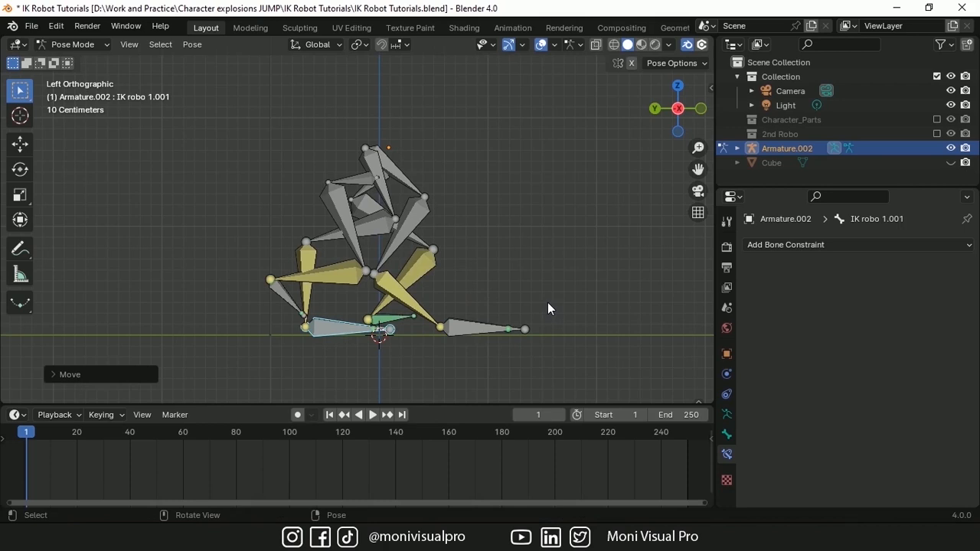
Step: Insert keyframes for the IK robo 1.001 and IK robo 1 foot bones on frame 1
key("i")
left_click(433, 262)
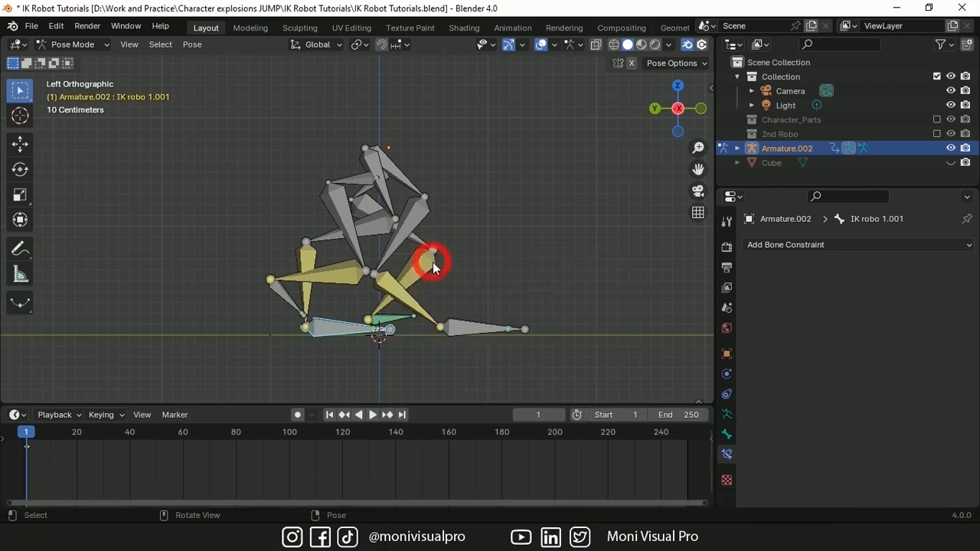
left_click(526, 330)
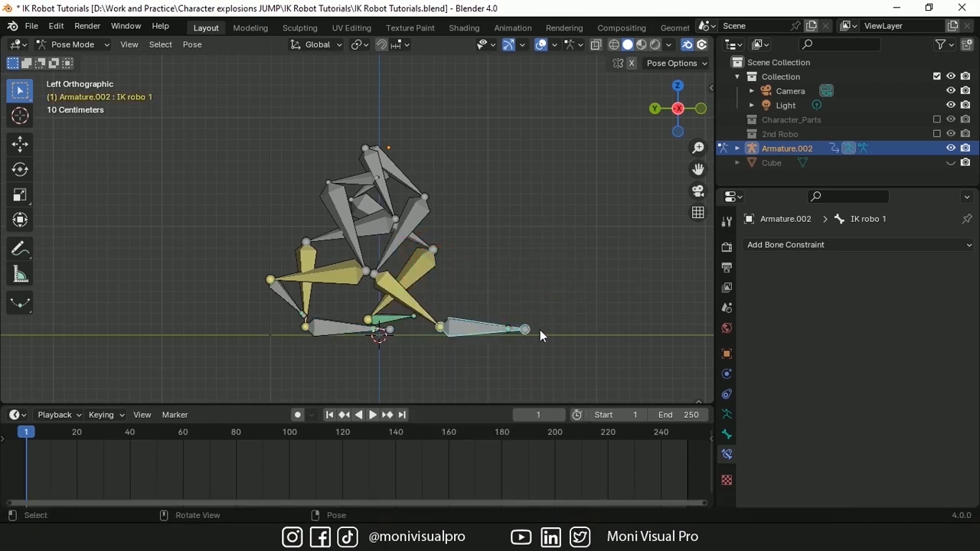
key("i")
left_click(423, 263)
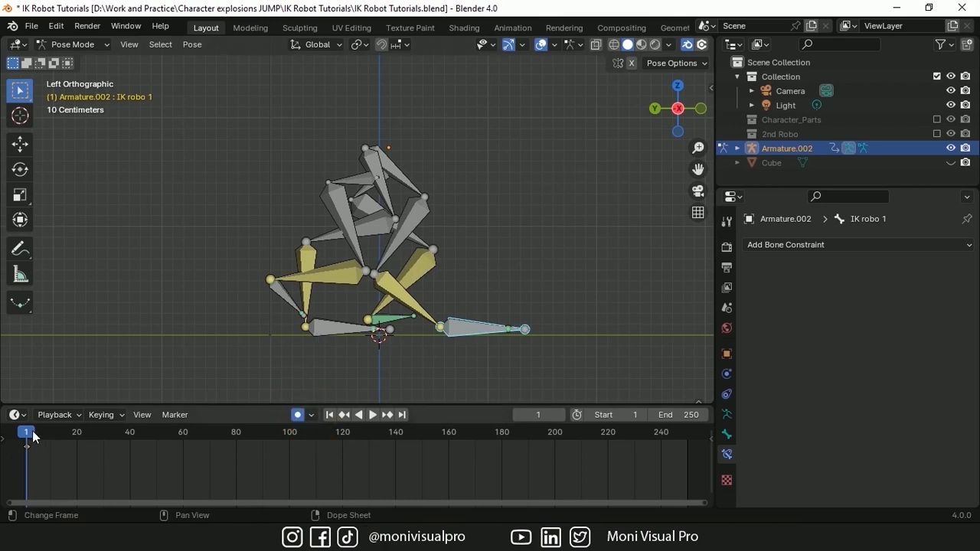
Step: With Auto Keying on, slide IK robo 1 back under the body and raise IK robo 1.001 forward beside it on frame 20
left_click_drag(33, 437, 80, 440)
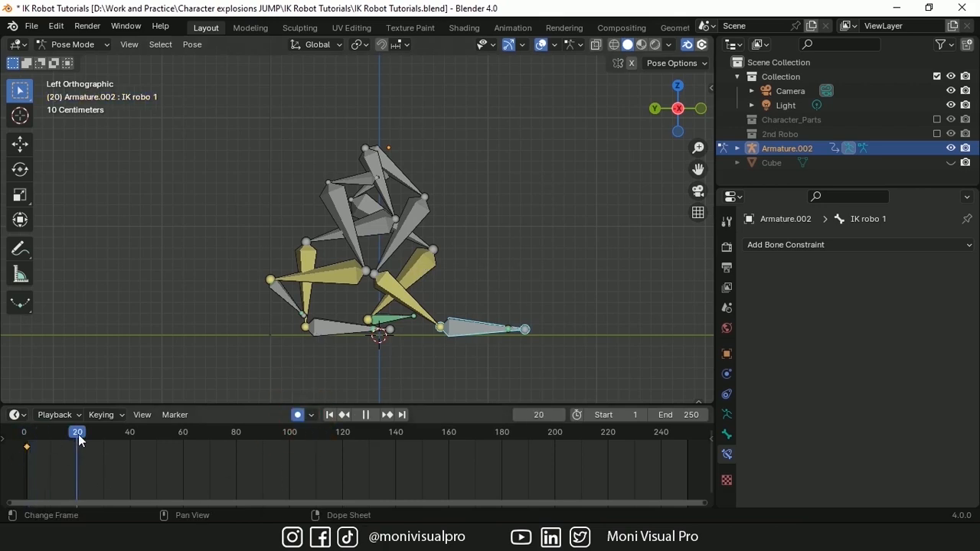
left_click(527, 338)
key("g")
key("y")
left_click(388, 329)
key("g")
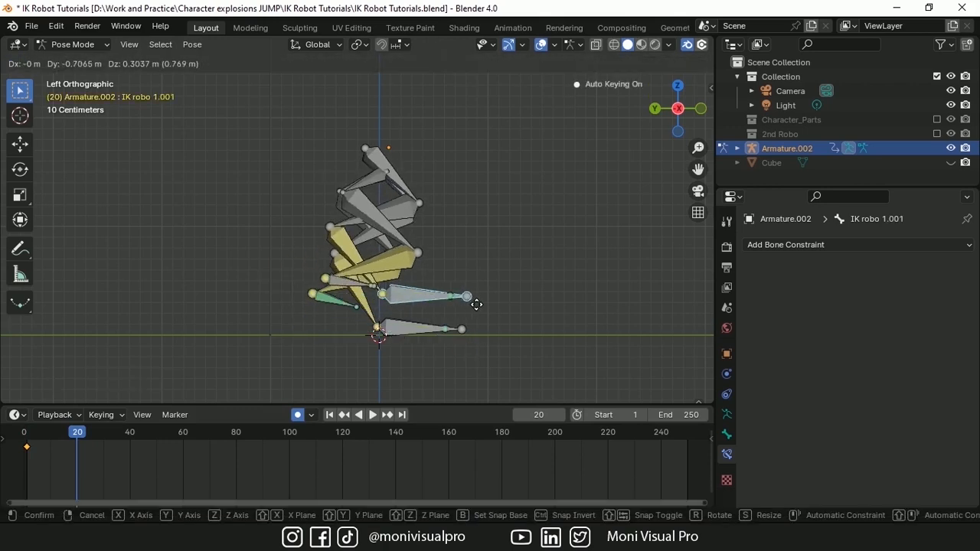
left_click(467, 304)
Step: Mark the front foot's frame 1 position with the 3D cursor and move IK robo 1.001 there on frame 40
left_click(333, 415)
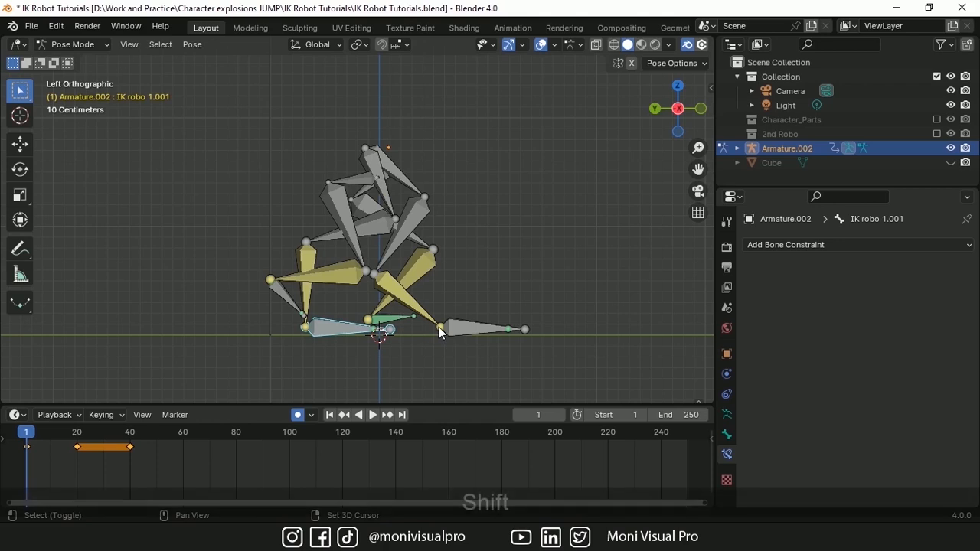
right_click(438, 327, "shift")
double_click(385, 419)
key("g")
left_click(458, 330)
Step: Place the 3D cursor at the rear foot's frame 1 position and return to frame 40
left_click(331, 415)
right_click(301, 328, "shift")
double_click(387, 415)
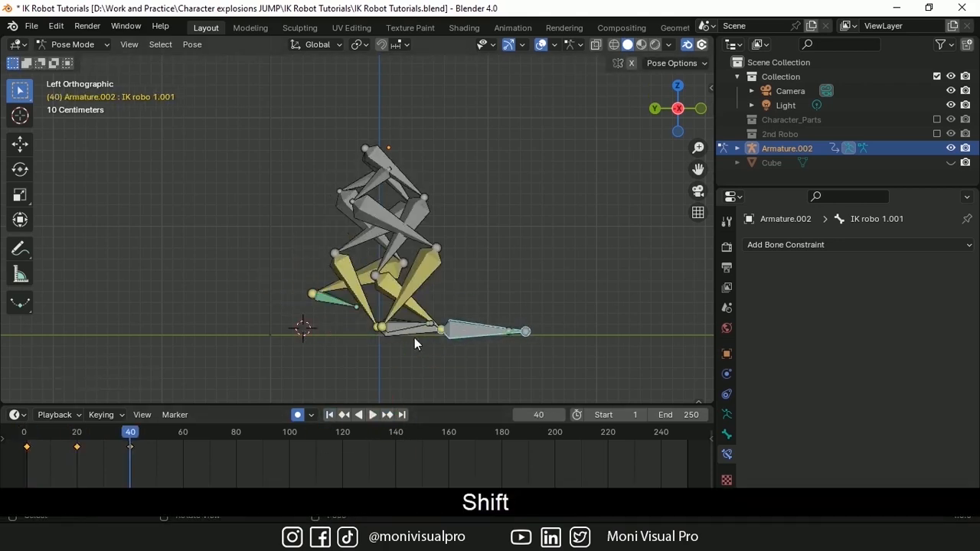
left_click(397, 326)
key("g")
key("x")
left_click(496, 281)
key("ctrl+z")
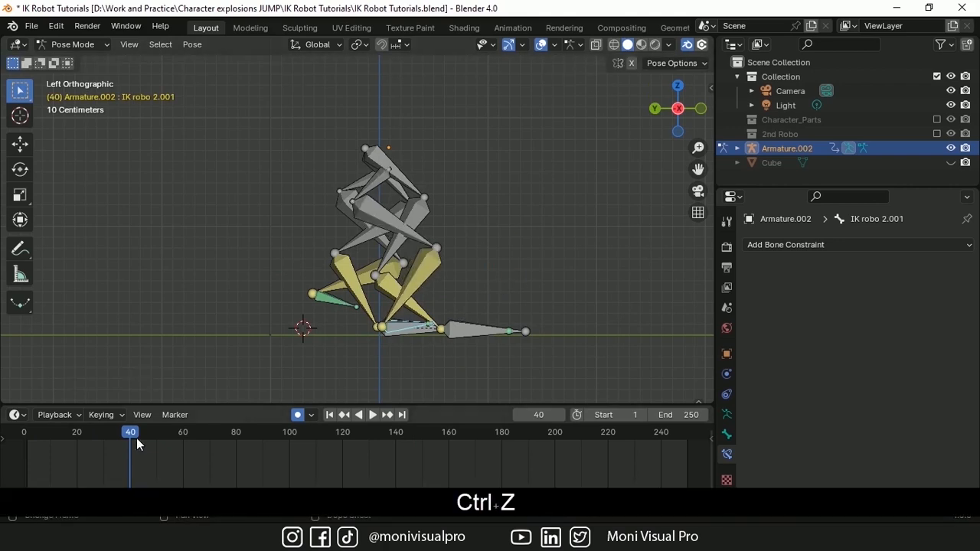
Step: On frame 40, move the IK robo 1 foot backward along global Y to the 3D cursor
left_click_drag(136, 437, 88, 435)
left_click(461, 331)
double_click(388, 416)
key("g")
key("x")
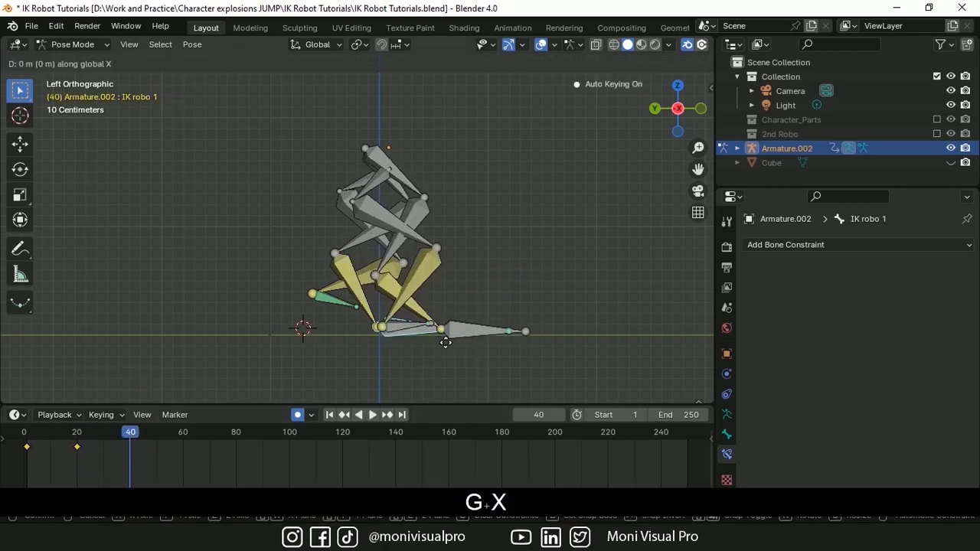
key("y")
left_click(365, 350)
Step: Review the keyframed foot movement from frame 1
left_click_drag(112, 434, 28, 432)
key("space")
left_click(28, 432)
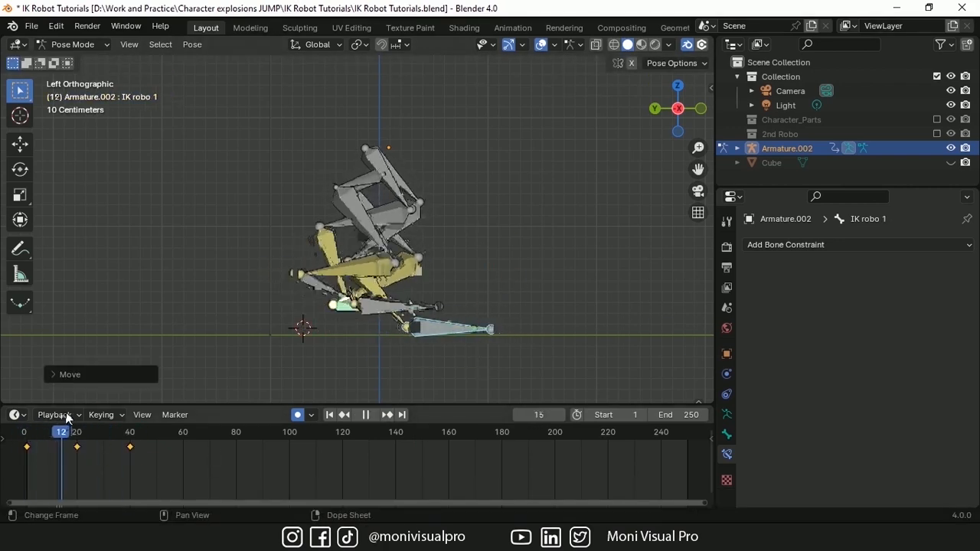
Step: On frame 60, lift the IK robo 1 foot to mid-stride and move IK robo 1.001 backward along global Y beneath the body
key("space")
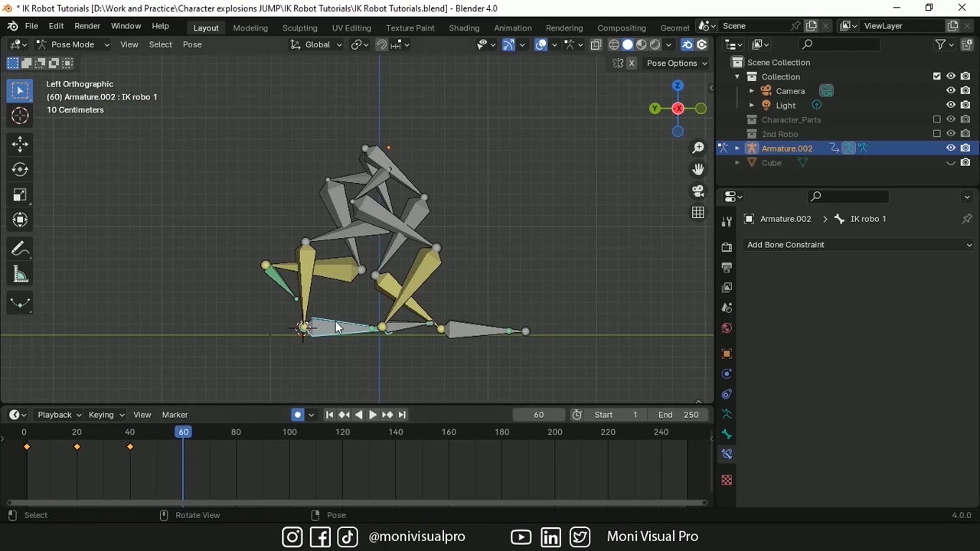
key("g")
left_click(344, 269)
left_click(526, 332)
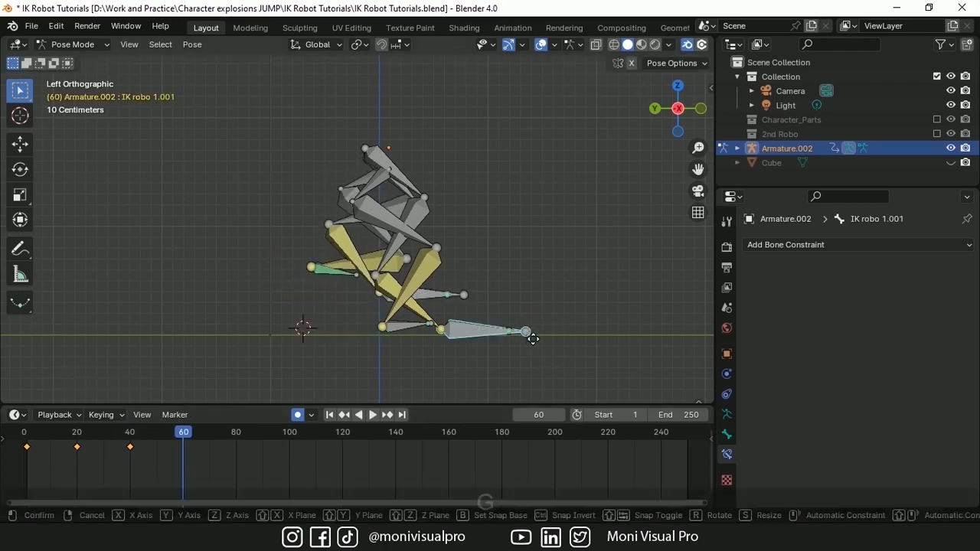
key("g")
key("y")
left_click(472, 350)
Step: On frame 80, move IK robo 1.001 along global Y to the 3D cursor and lower IK robo 1 forward onto the ground
left_click_drag(233, 433, 236, 433)
key("g")
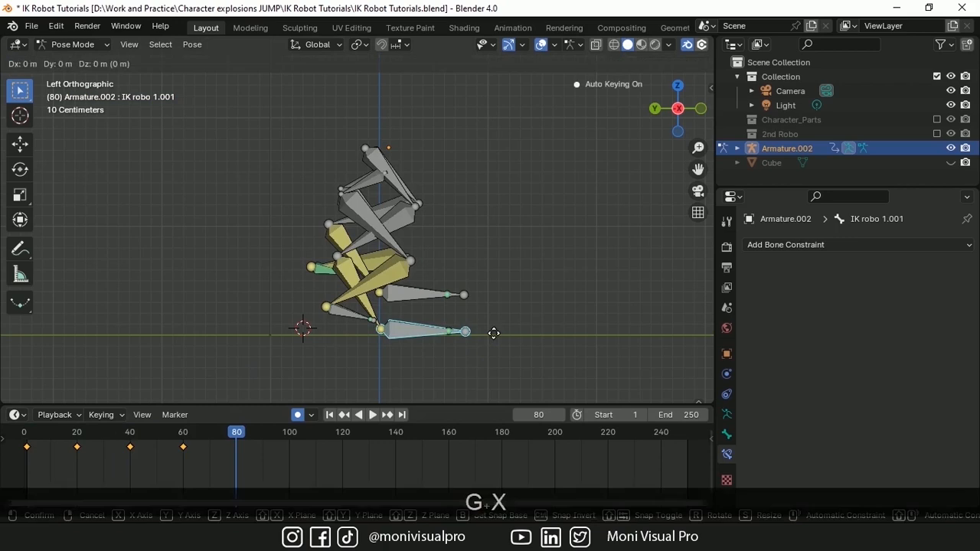
key("y")
left_click(418, 333)
left_click(467, 299)
key("g")
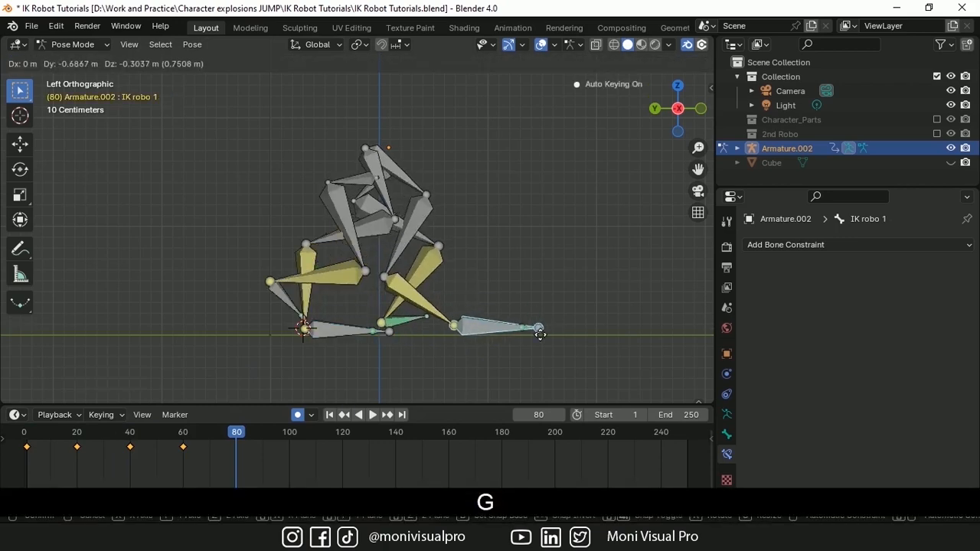
left_click(524, 342)
Step: Turn off auto keying and play back the keyframed walk from frame 0
left_click_drag(236, 434, 24, 433)
key("space")
key("space")
left_click(24, 433)
left_click(298, 415)
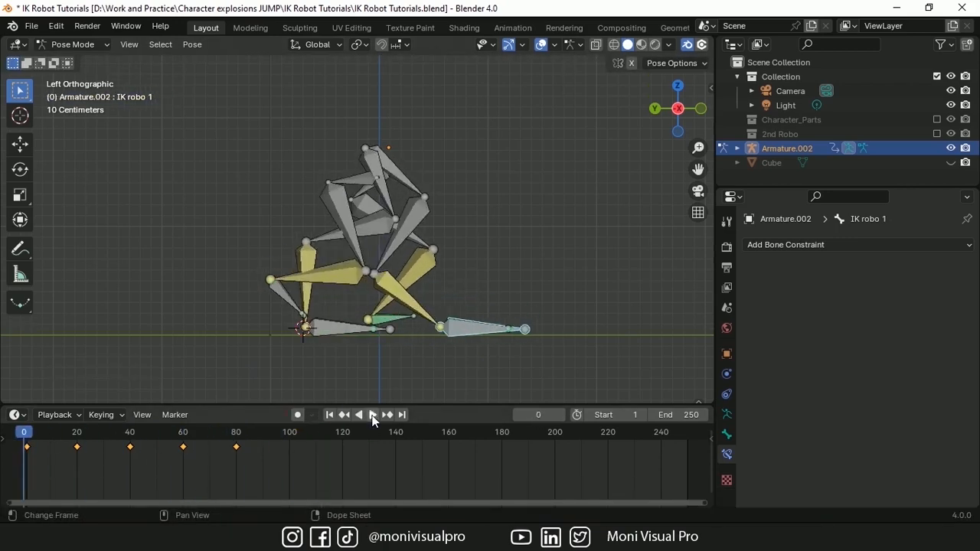
left_click(371, 416)
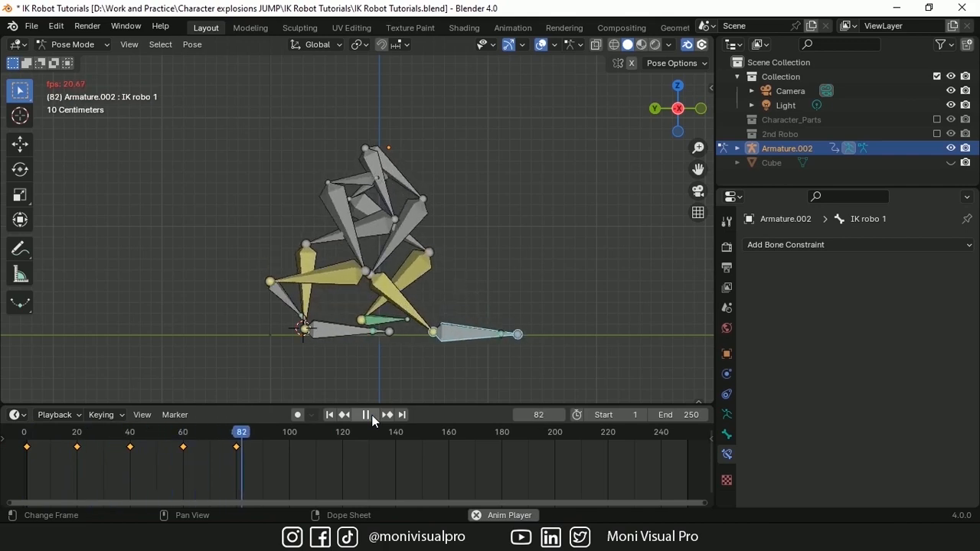
left_click(372, 417)
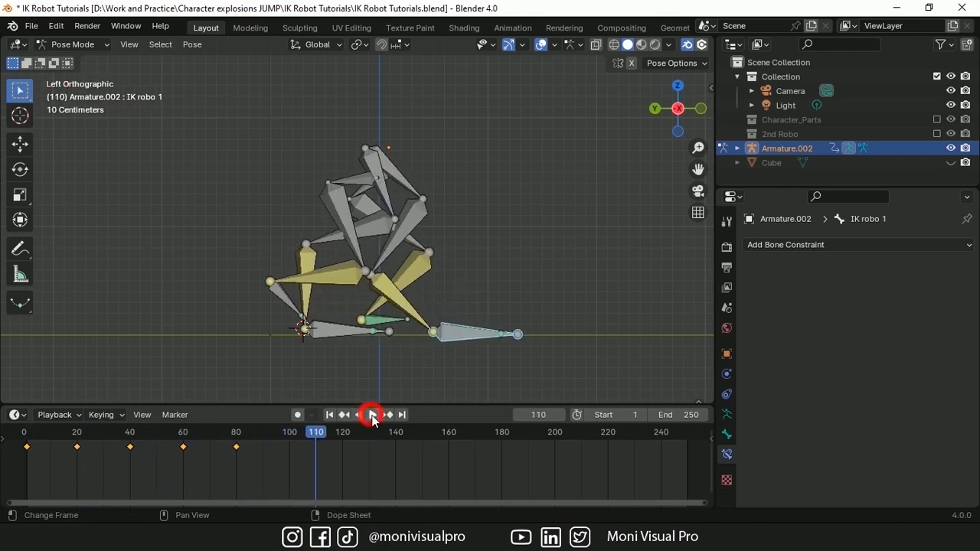
Step: Return to frame 1 and apply Make Cyclic (F-Modifier) extrapolation to the IK robo 1 foot's keyframes
left_click(329, 415)
left_click_drag(312, 478, 21, 436)
key("shift+e")
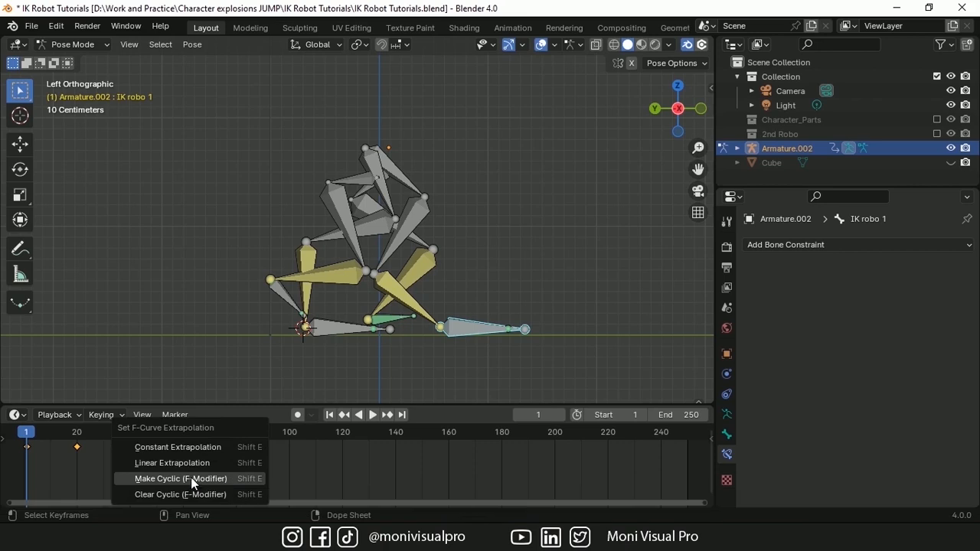
left_click(163, 480)
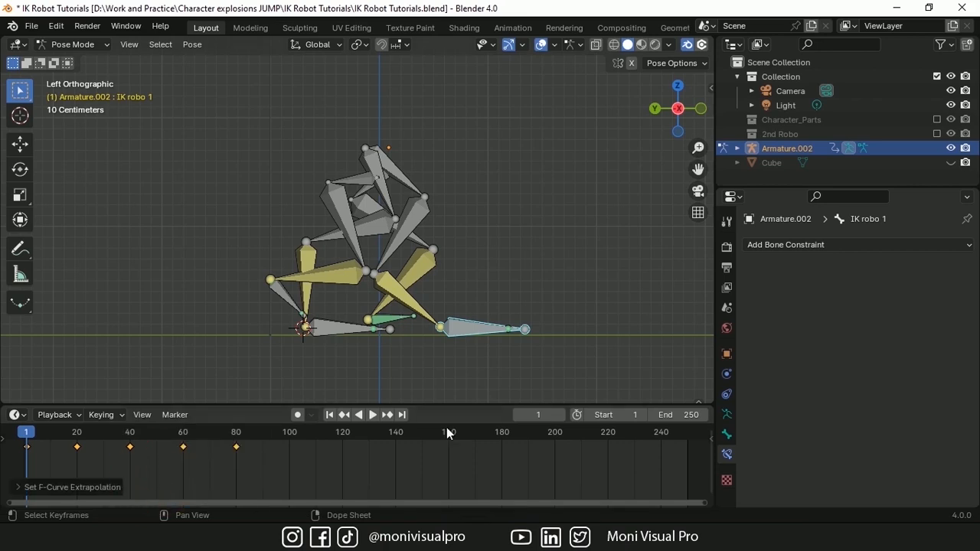
Step: Inspect the IK robo 1.001 curves and modifiers in the Graph Editor, and play back the cyclic animation from the Timeline
left_click(17, 400)
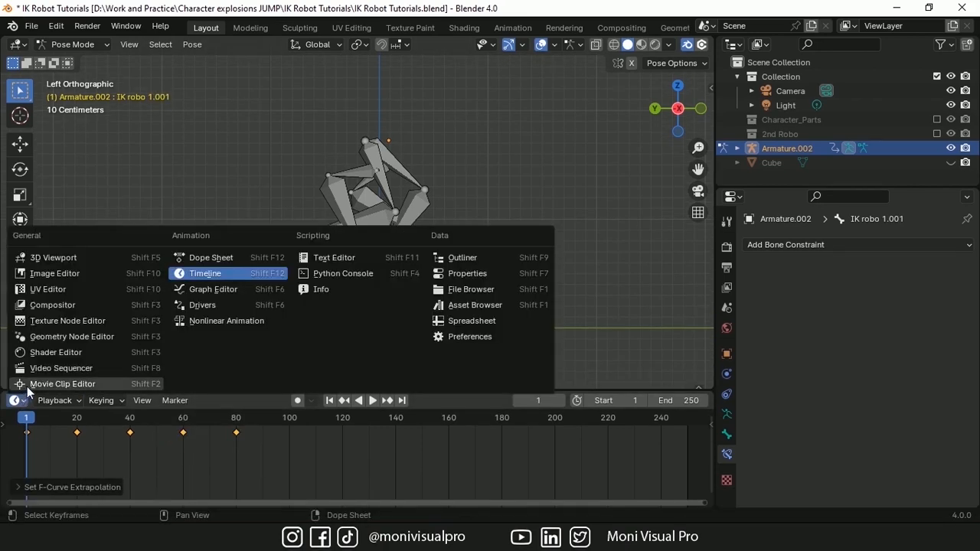
left_click(214, 293)
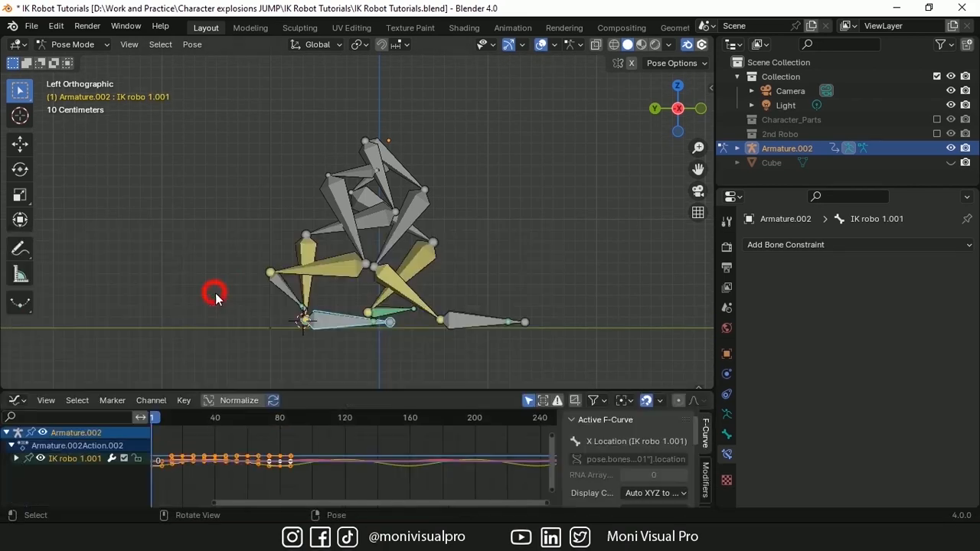
left_click(707, 477)
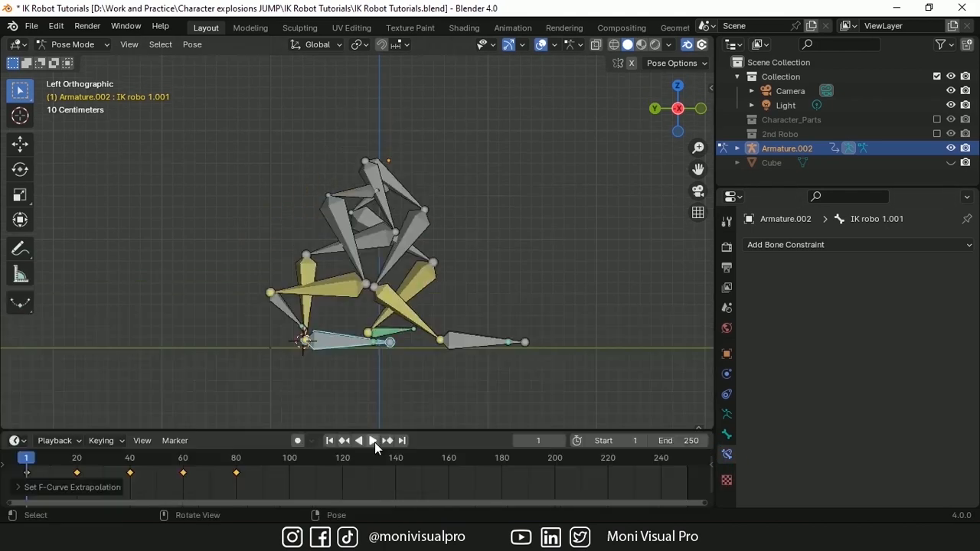
left_click(375, 442)
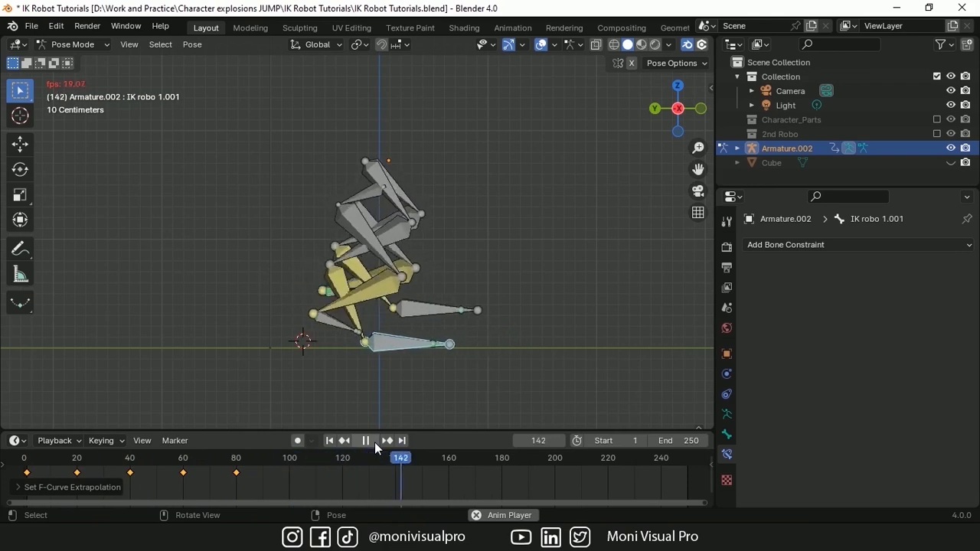
left_click(374, 442)
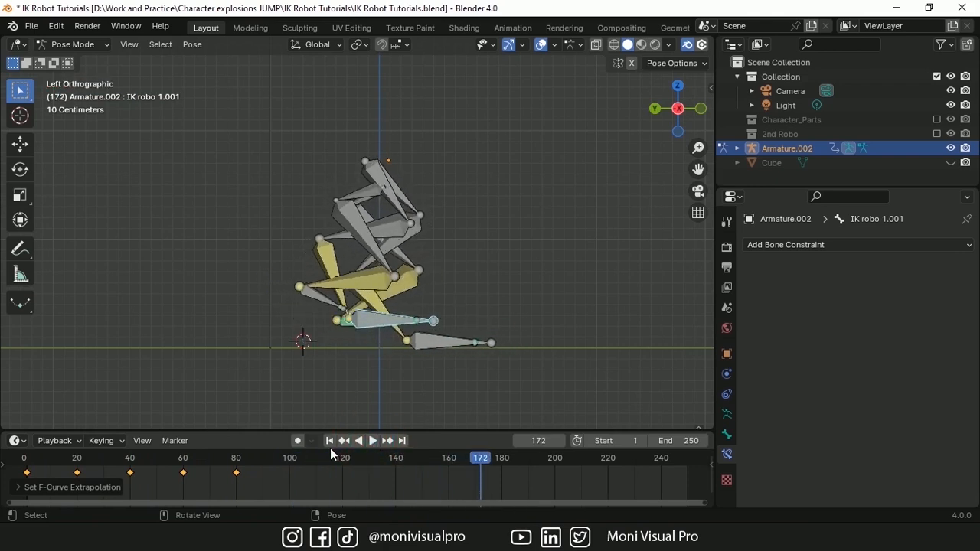
Step: Copy the frame 1 keyframes of IK robo 1.001 and IK robo 1 onto frame 80, and play back the loop
left_click(329, 442)
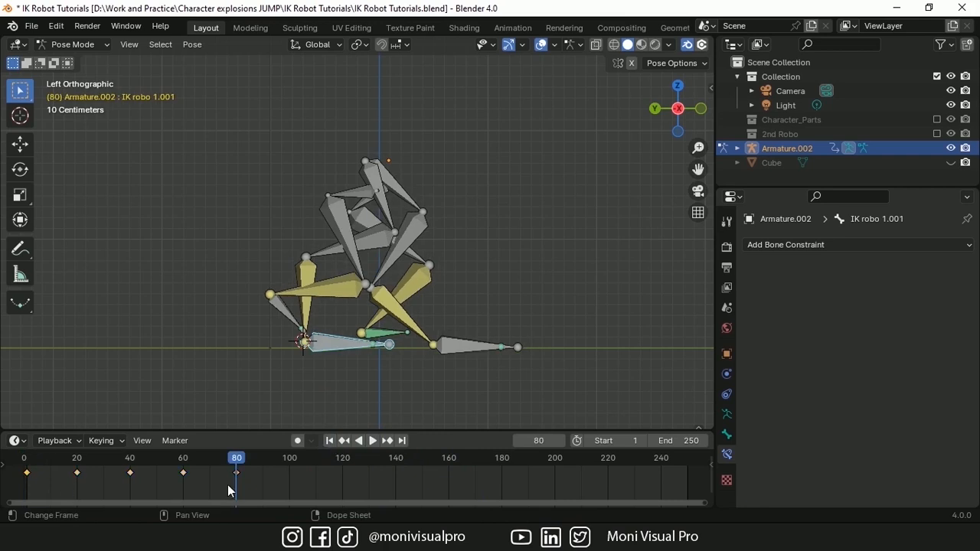
key("ctrl+c")
key("ctrl+v")
left_click(518, 348)
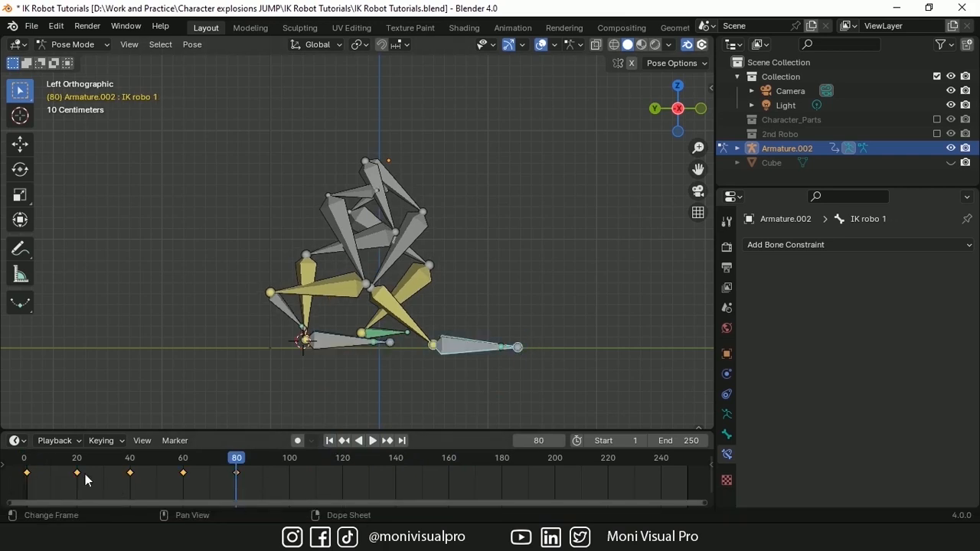
key("ctrl+c")
key("ctrl+v")
left_click(329, 442)
left_click(373, 441)
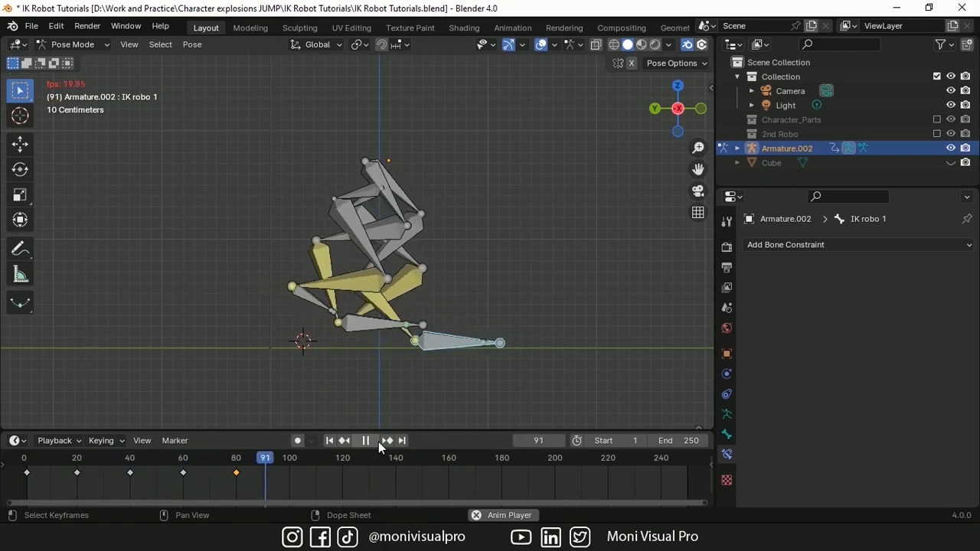
key("Escape")
Step: In Object Mode, scale all the armature's keyframes down from frame 1 so the cycle ends at about frame 50, and play it
key("a")
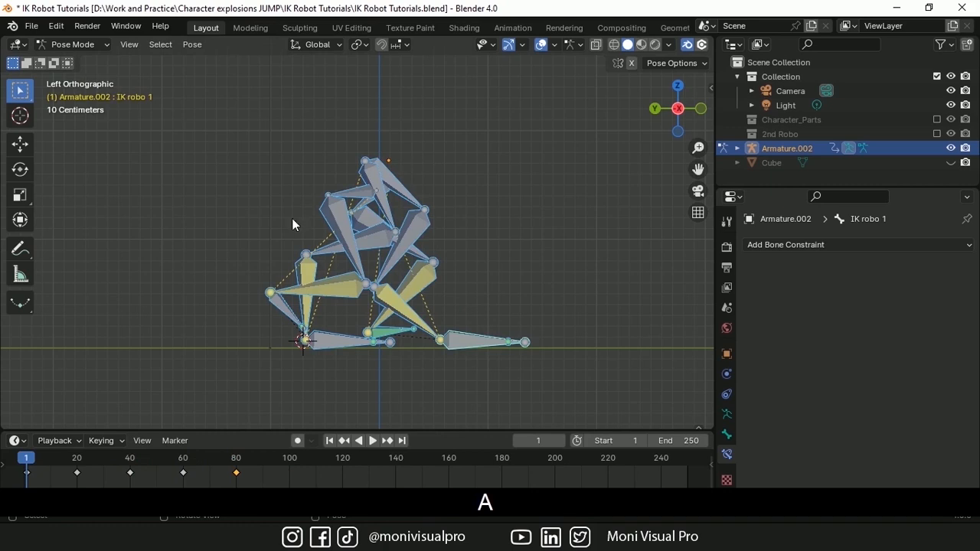
left_click(72, 45)
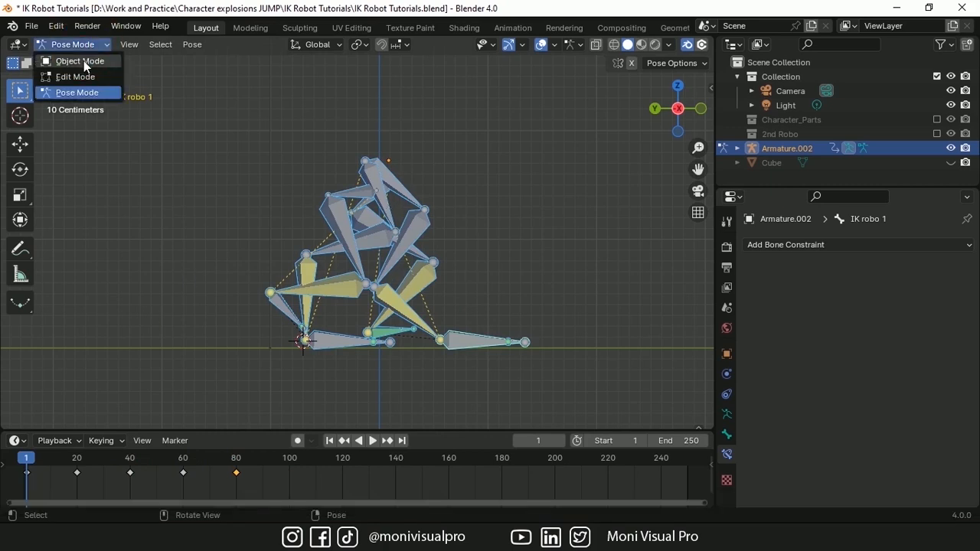
left_click(83, 61)
key("a")
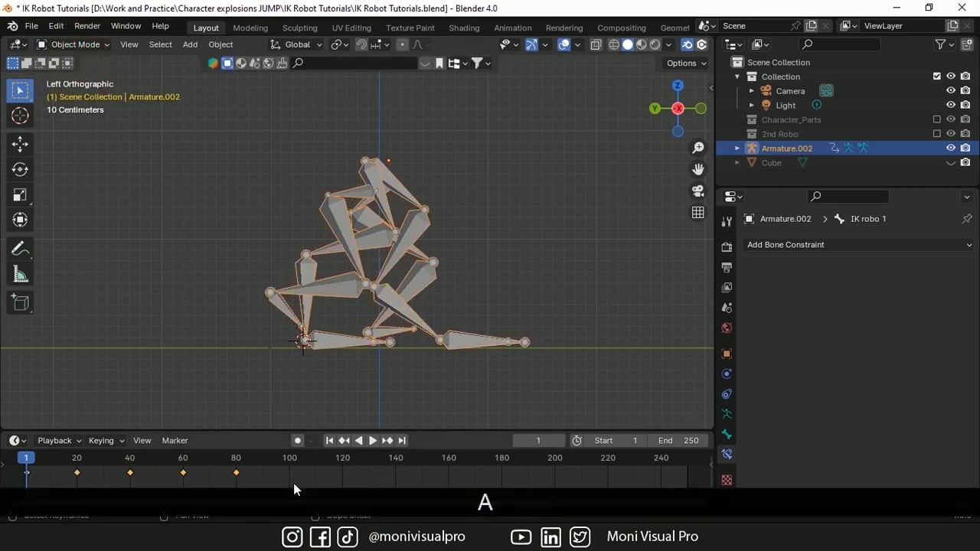
key("s")
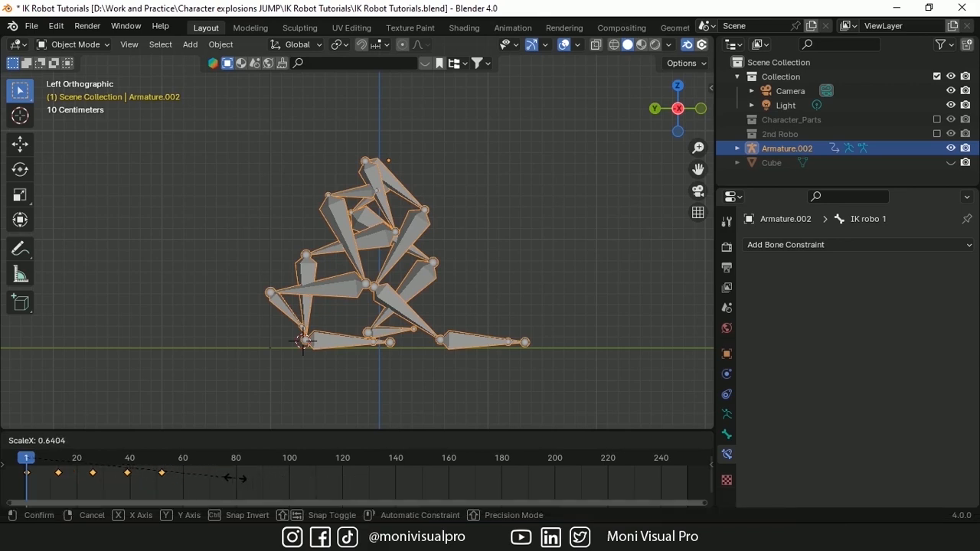
left_click(228, 478)
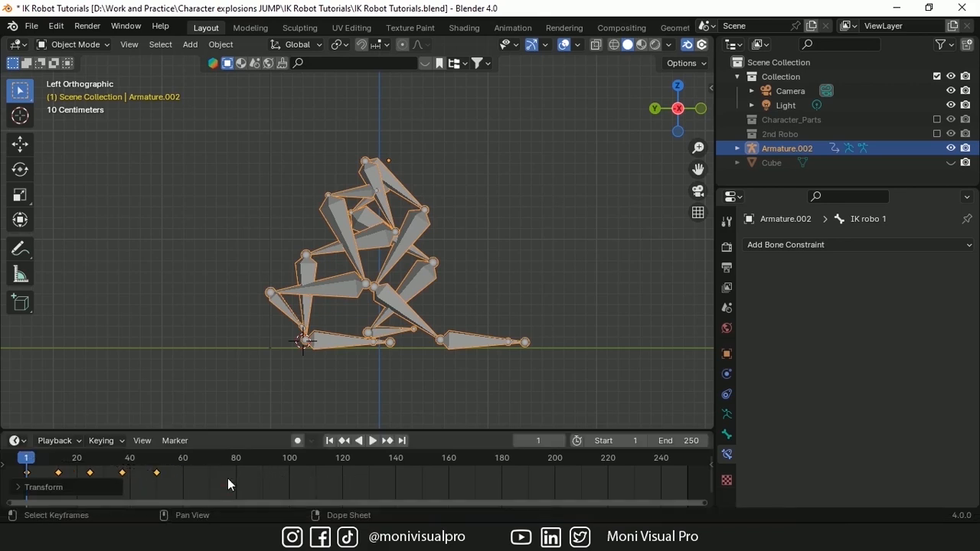
left_click(371, 443)
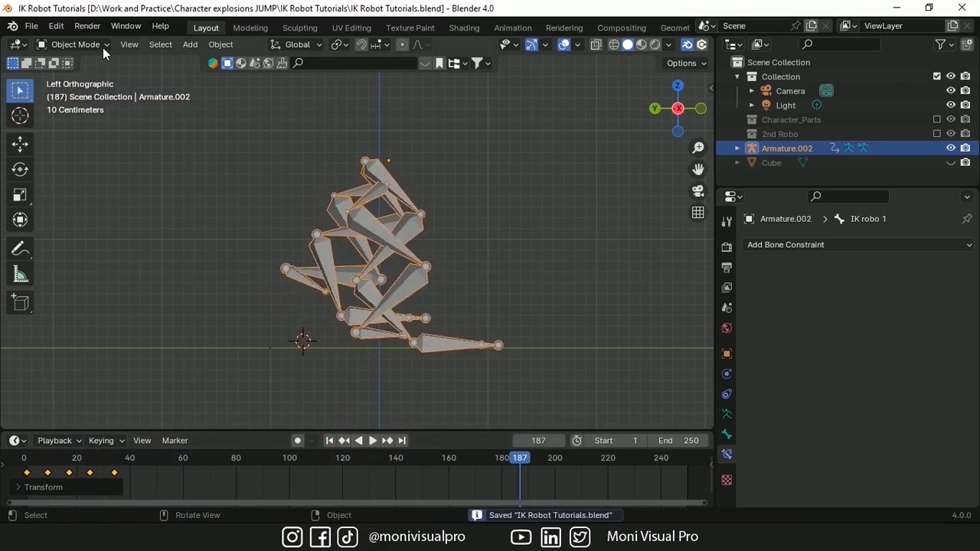
Step: In the armature's Edit Mode, add a bone at the 3D cursor centred between the tops of the legs and adjust its position
left_click(84, 45)
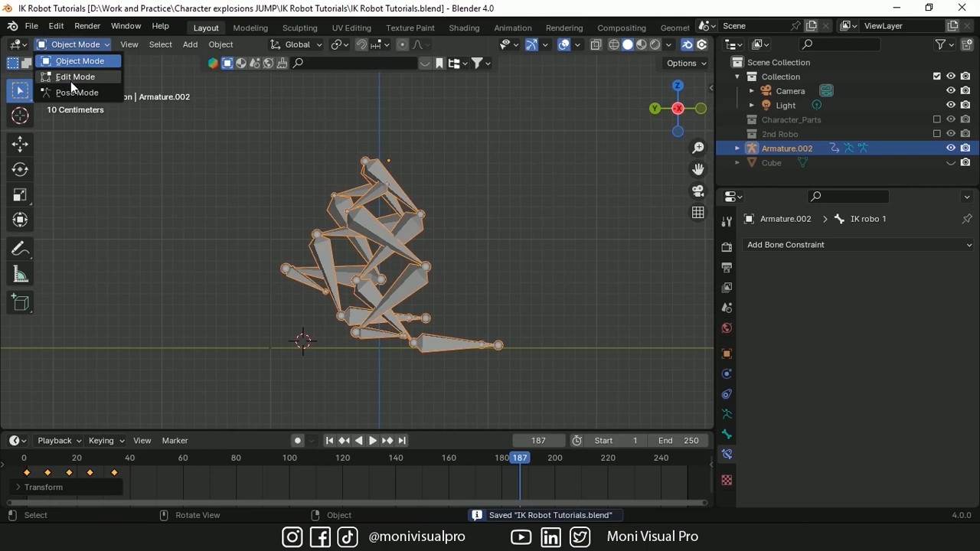
left_click(71, 81)
key("KP_1")
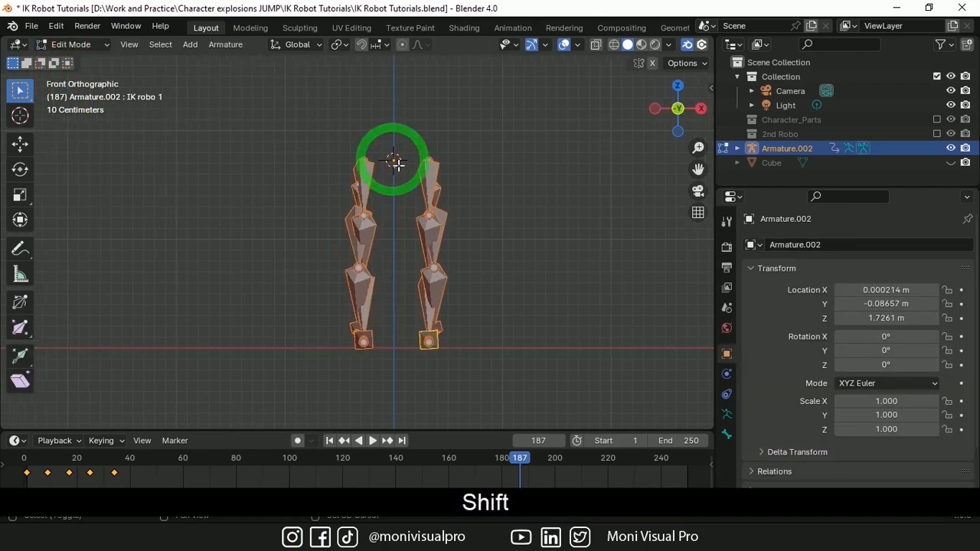
key("shift+a")
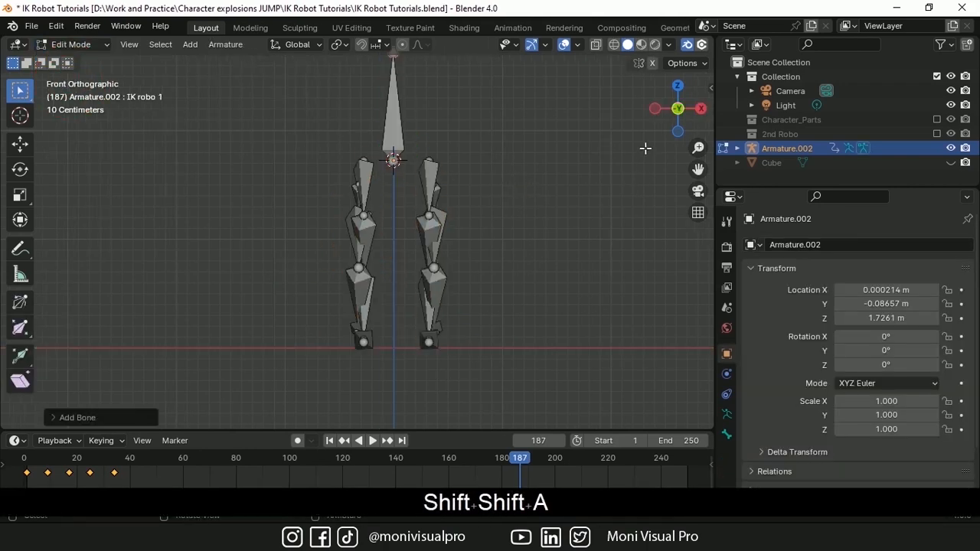
key("KP_3")
key("g")
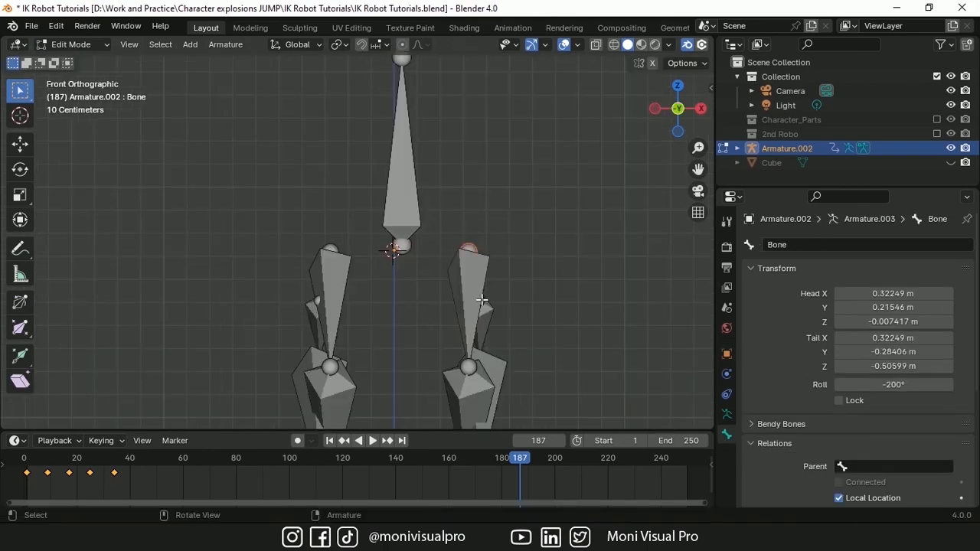
Step: Parent the upper leg bone named Bone to Head Bone with Keep Offset
left_click(481, 299)
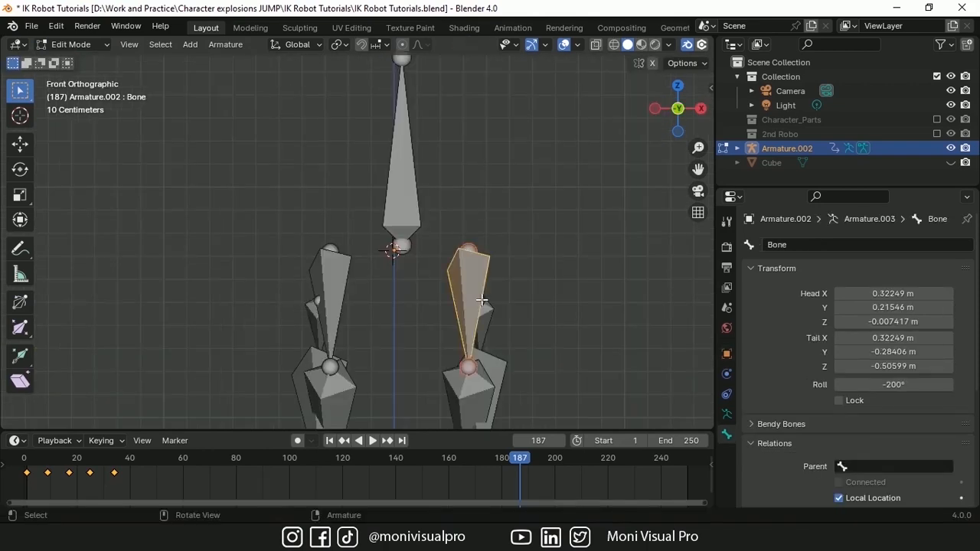
middle_click_drag(482, 299, 392, 163)
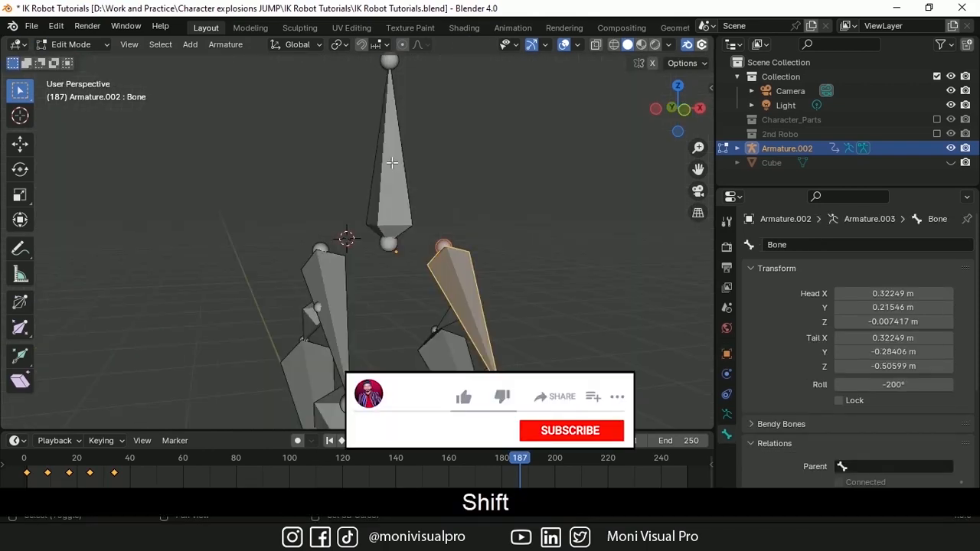
left_click(392, 162, "shift")
key("shift+ctrl+p")
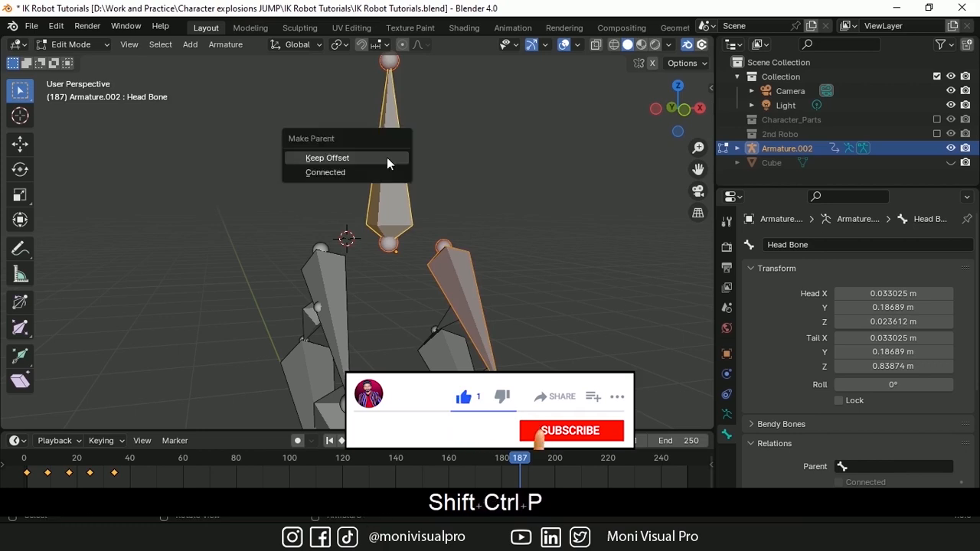
left_click(328, 159)
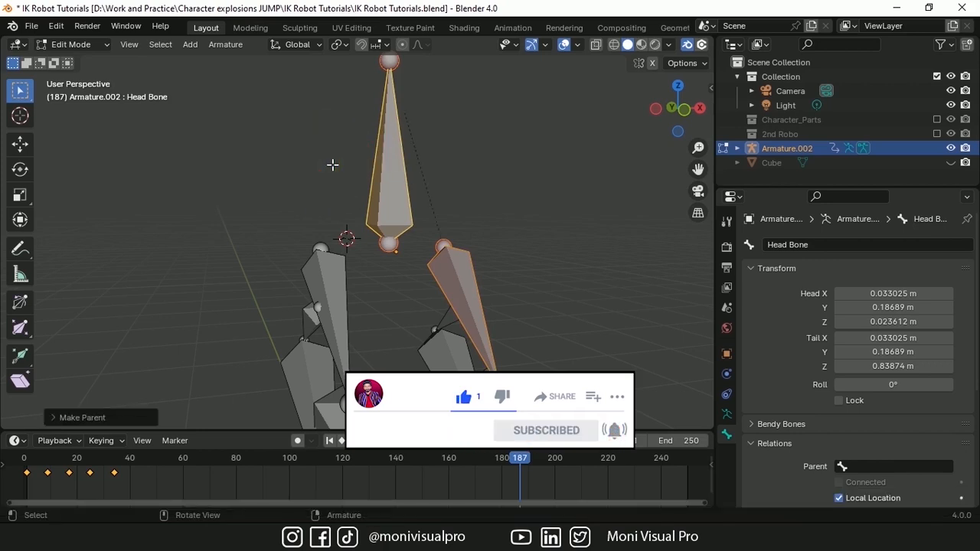
Step: Parent the other upper leg bone, Bone.007, to Head Bone with Keep Offset and return to Object Mode
left_click(344, 299)
left_click(404, 192, "shift")
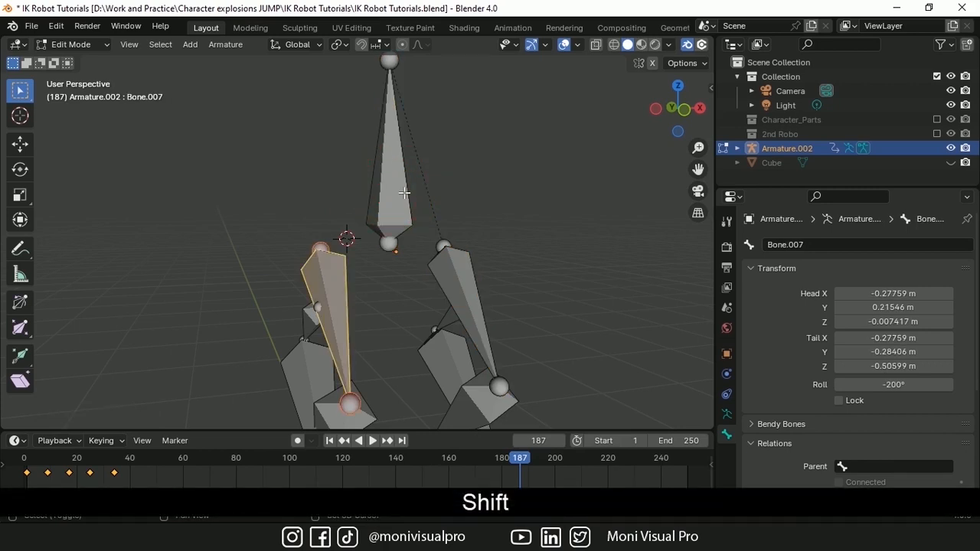
left_click(404, 192, "shift")
key("shift+ctrl+p")
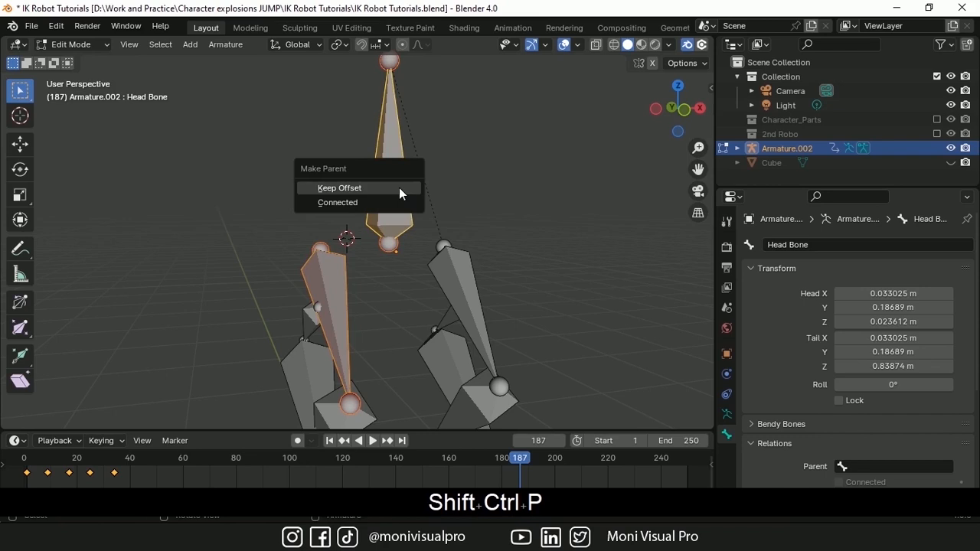
left_click(369, 192)
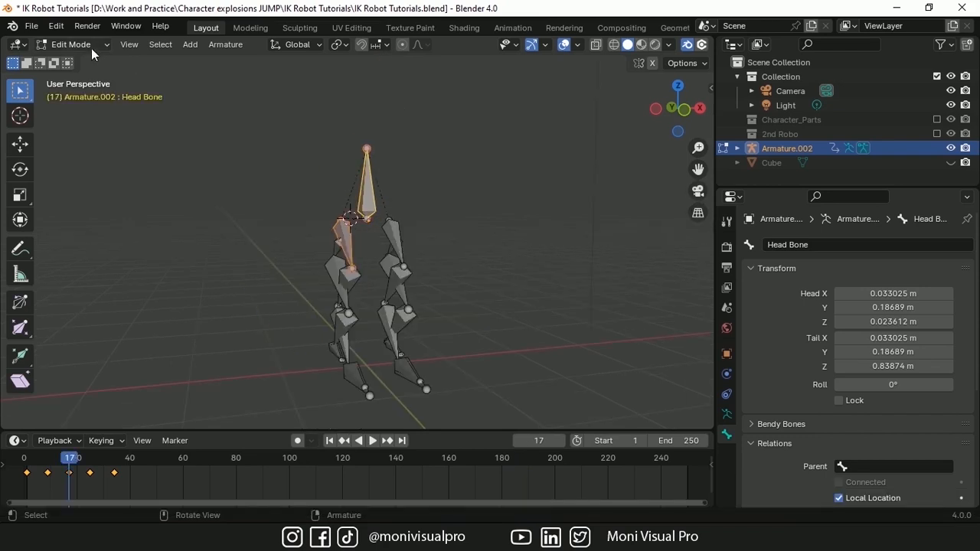
left_click(73, 44)
left_click(70, 60)
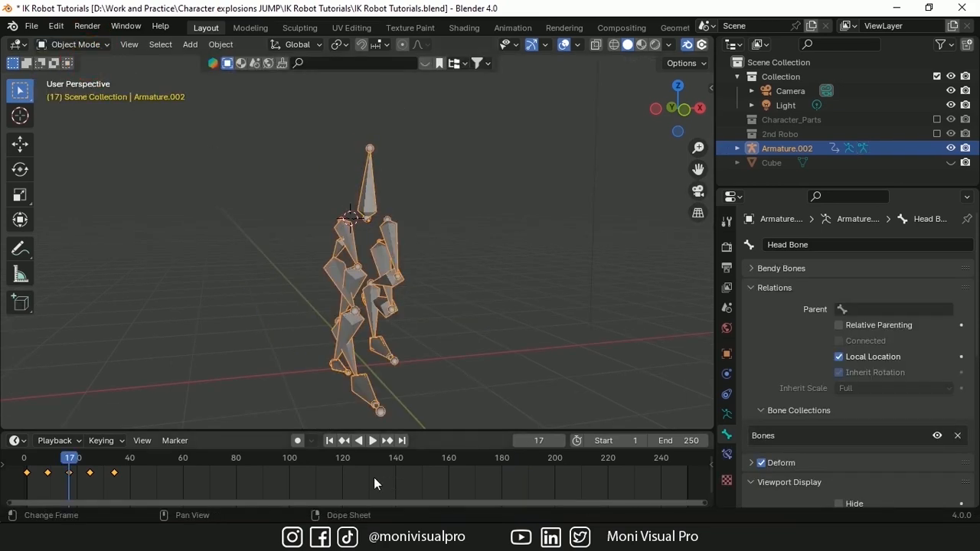
Step: Play the walk cycle from the first frame, switch the armature to Pose Mode and stop playback
left_click(330, 441)
left_click(373, 441)
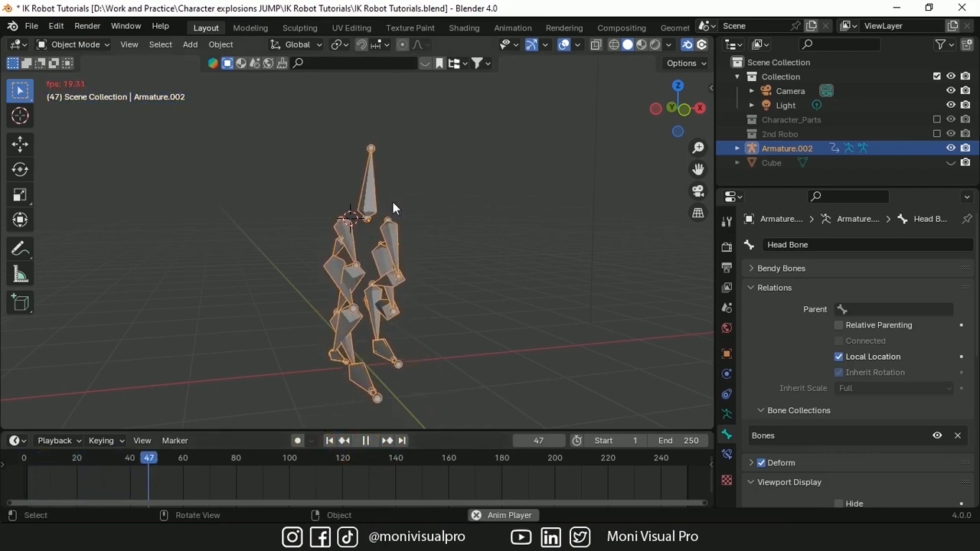
left_click(96, 44)
left_click(76, 92)
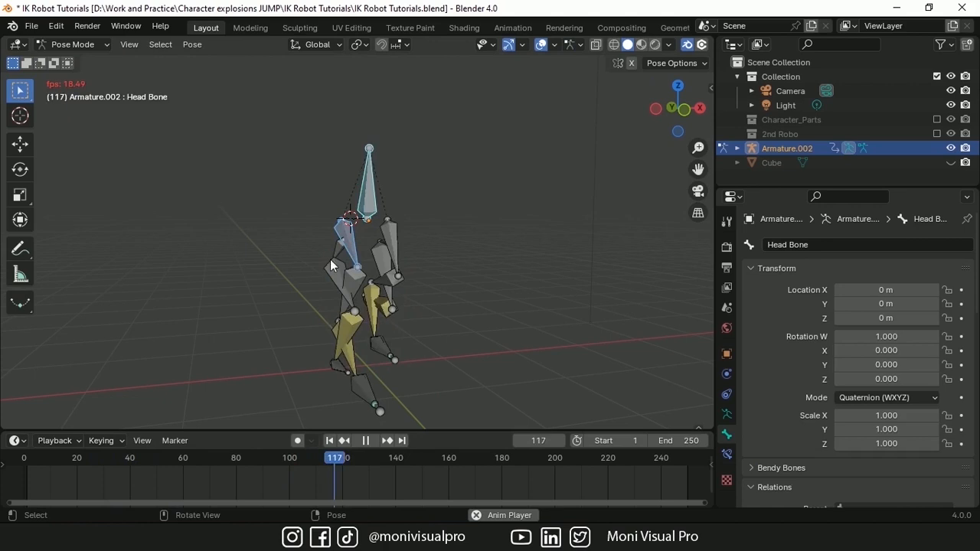
key("space")
Step: Set the IK constraint's Chain Length to 3 on Bone.002 and Bone.009 and check the walk playback
left_click(387, 329)
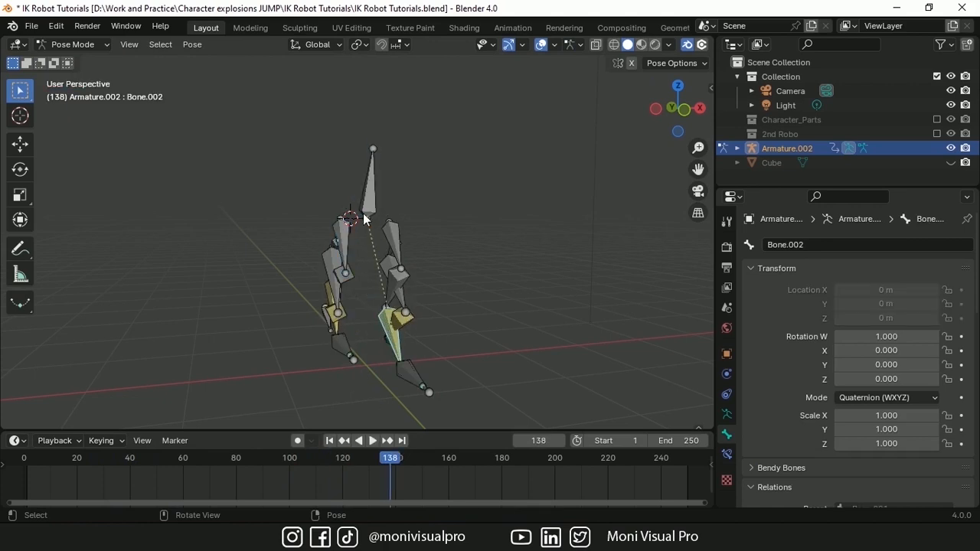
left_click(727, 454)
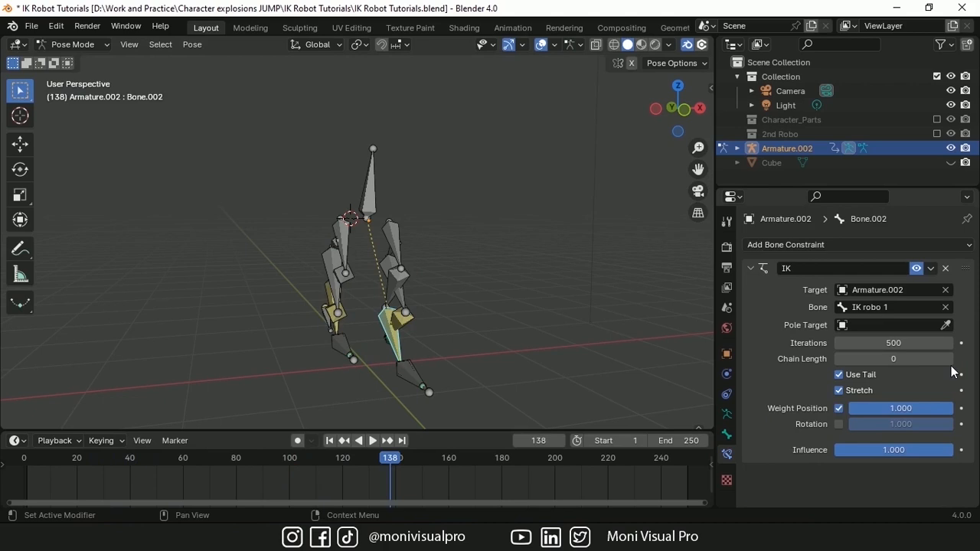
left_click(949, 359)
left_click(949, 359)
left_click(949, 359)
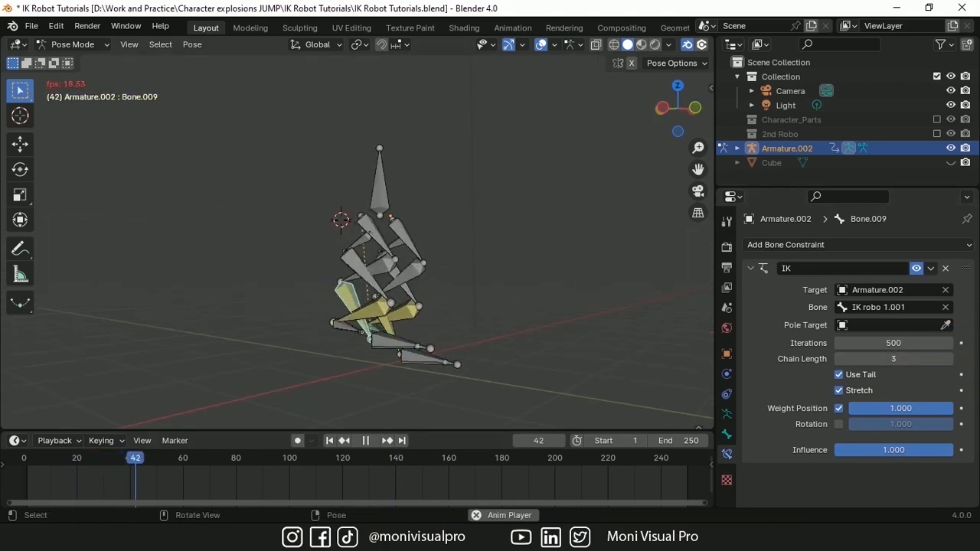
left_click(365, 440)
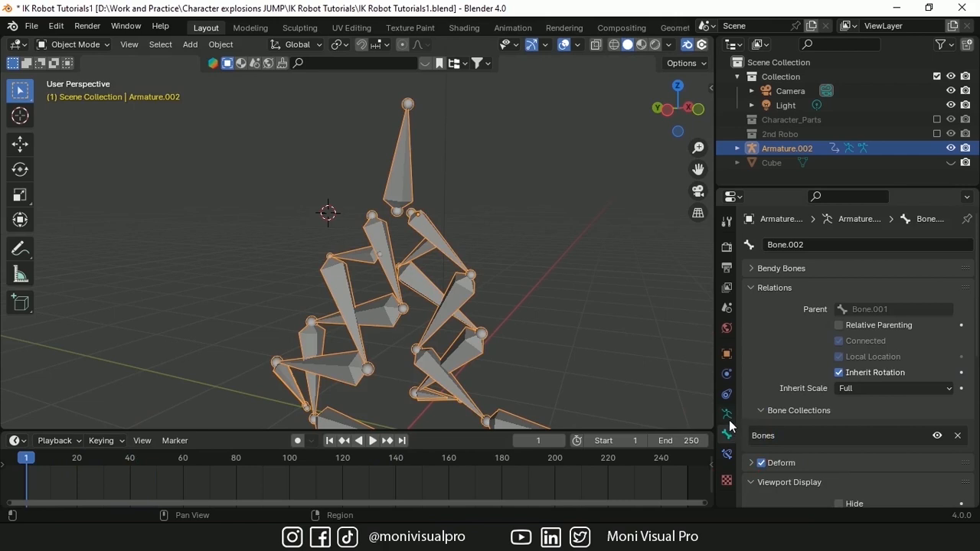
Step: Set the armature to Rest Position and snap the 3D cursor to its origin
left_click(727, 414)
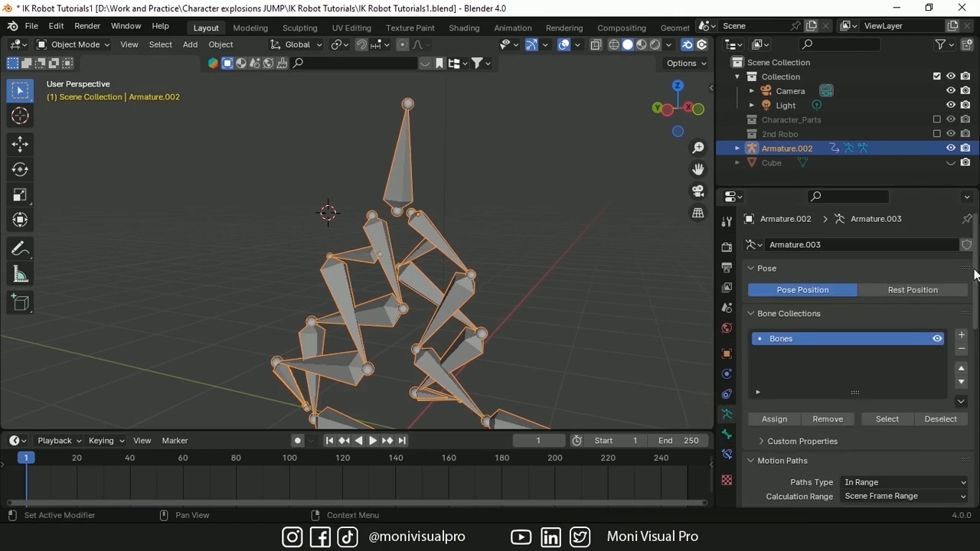
left_click(903, 293)
key("shift+s")
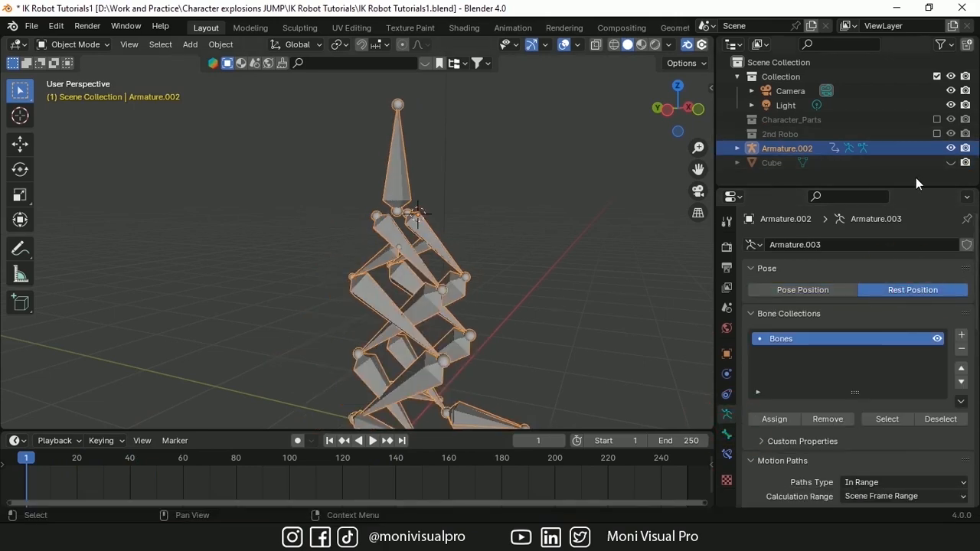
Step: Unhide Cube and duplicate it along the X axis to the opposite side of the armature
left_click(950, 163)
key("shift+d")
key("x")
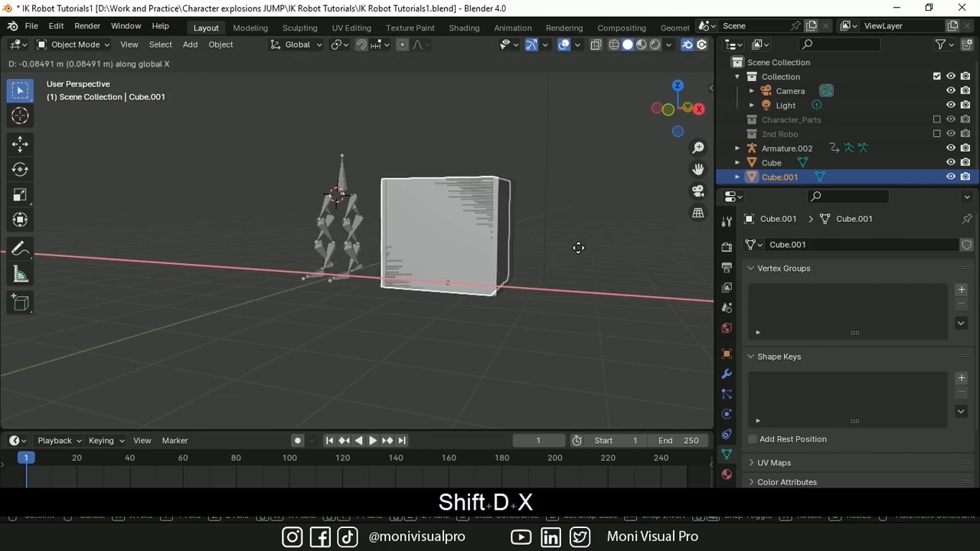
left_click(421, 232)
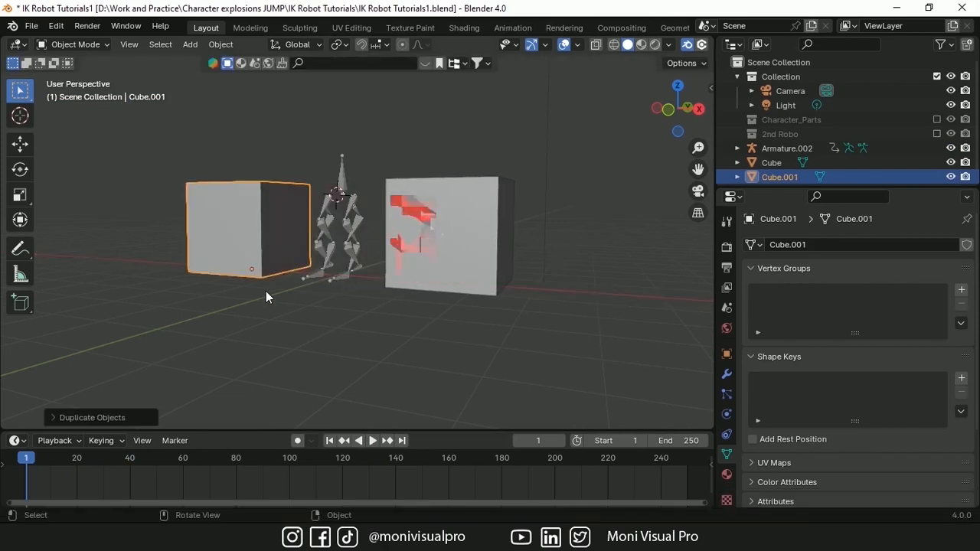
Step: Isolate the duplicated cube, scale it down in X and Y into a tall narrow block, and apply its scale
key("slash")
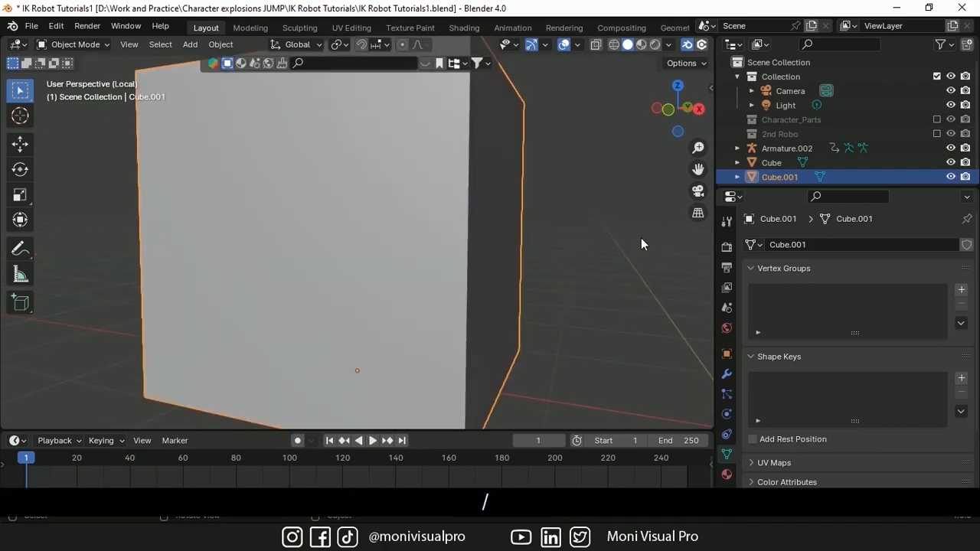
key("s")
key("shift+z")
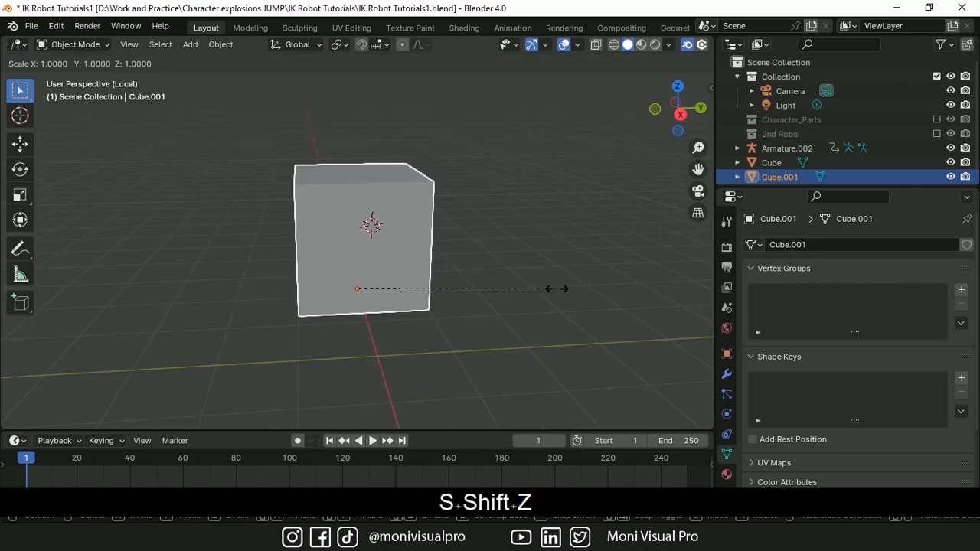
left_click(375, 268)
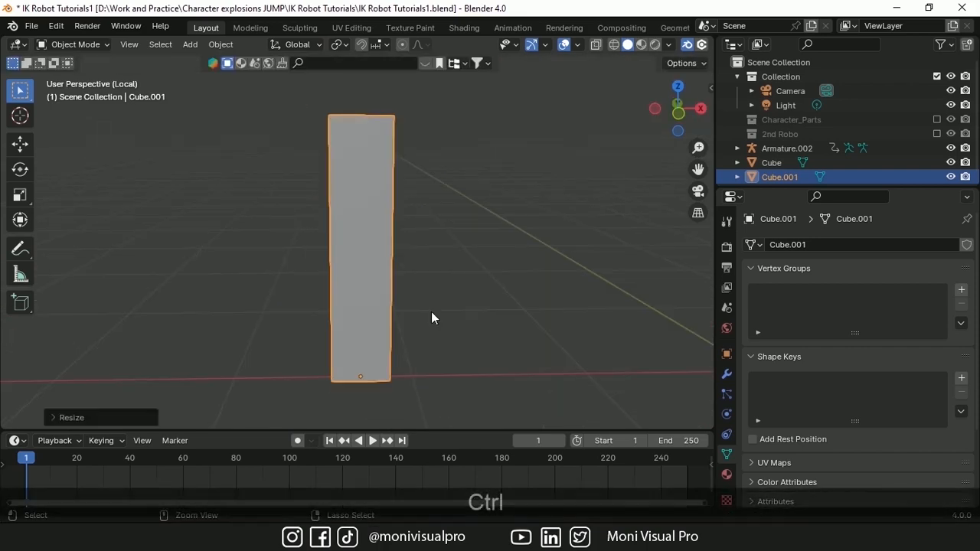
key("ctrl+a")
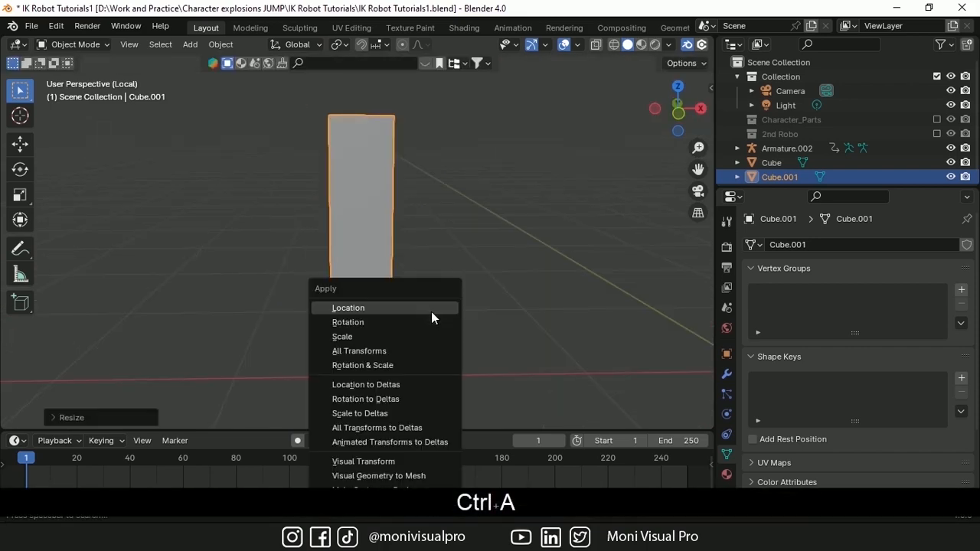
left_click(350, 336)
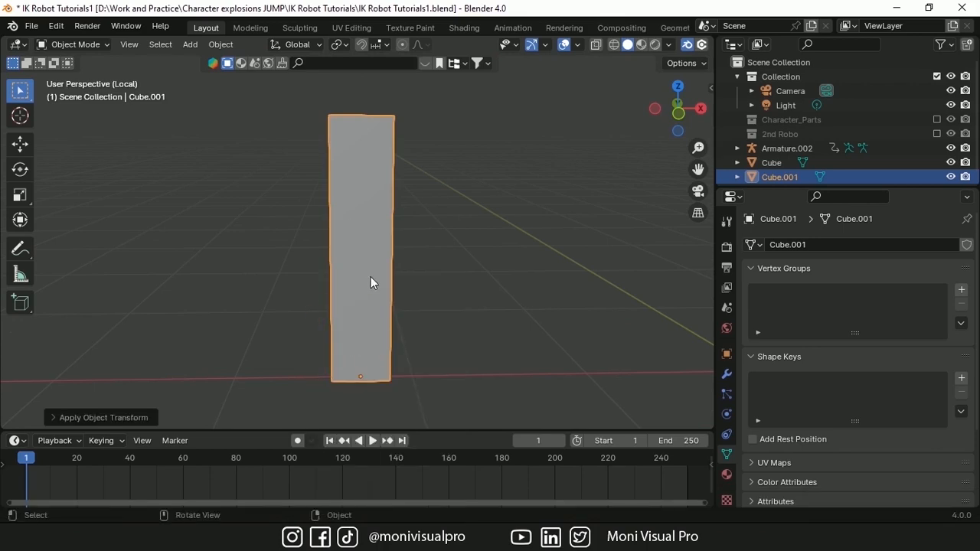
Step: In Edit Mode, narrow the whole block along the X axis
key("Tab")
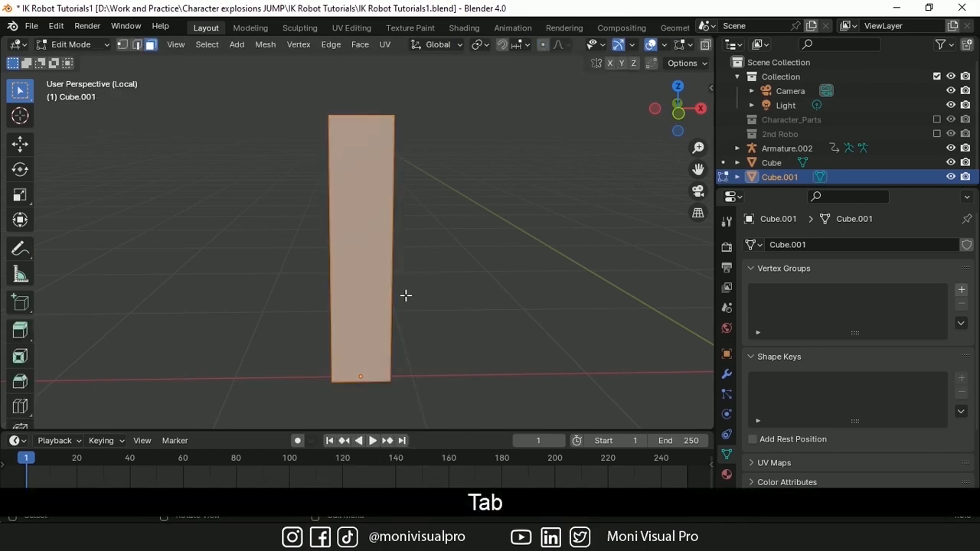
middle_click_drag(405, 295, 504, 365)
key("s")
key("x")
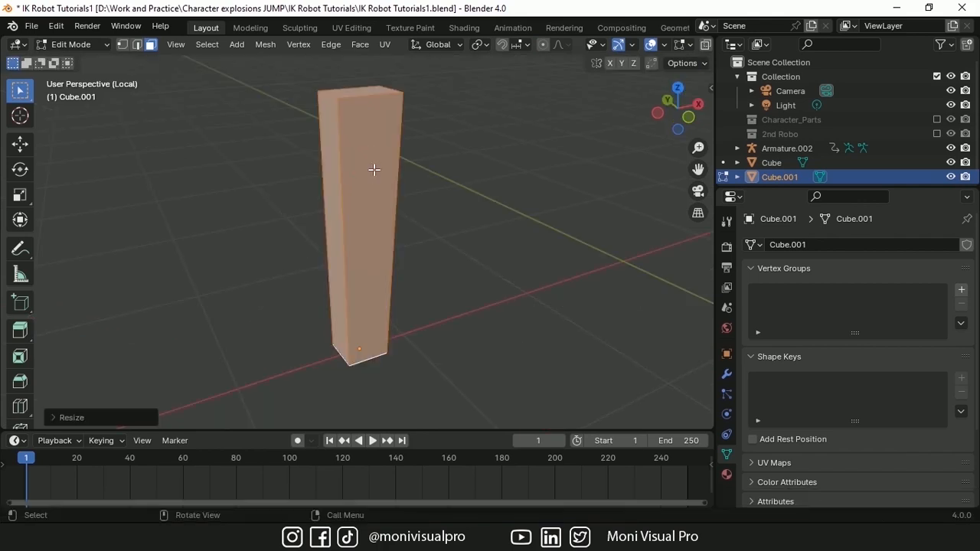
Step: Inset the block's two opposite Y-facing sides and extrude the inset faces inward along their normals
left_click(374, 169)
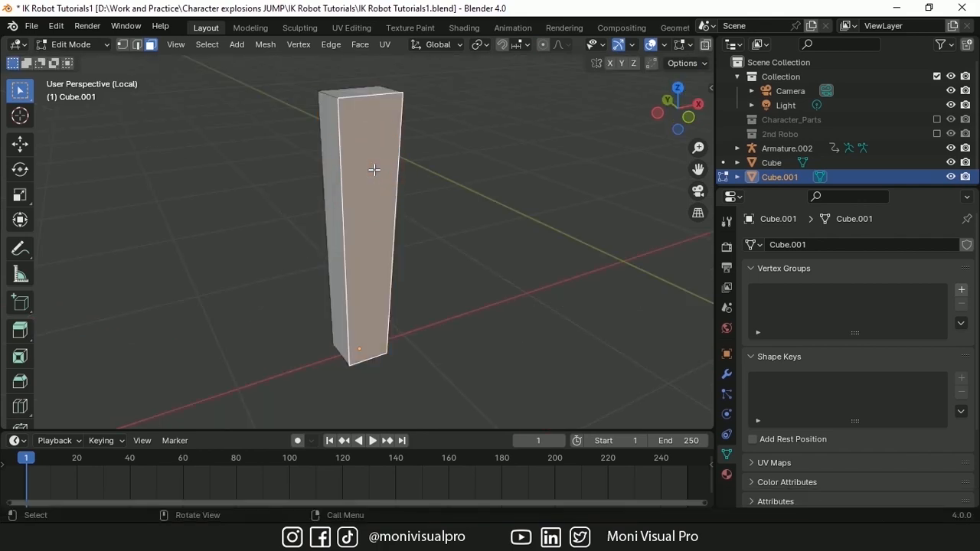
key("ctrl+z")
middle_click_drag(373, 169, 361, 179)
left_click(338, 179, "shift")
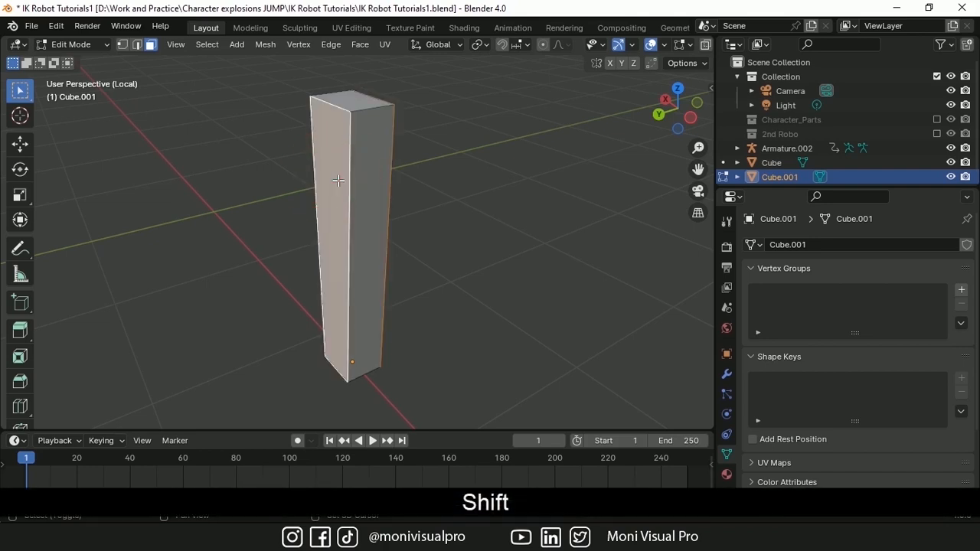
key("i")
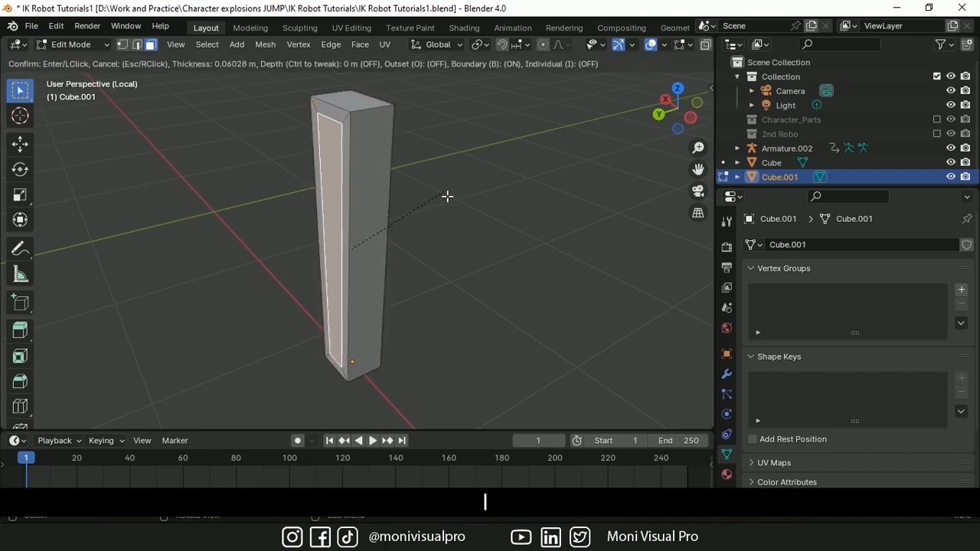
right_click(443, 196)
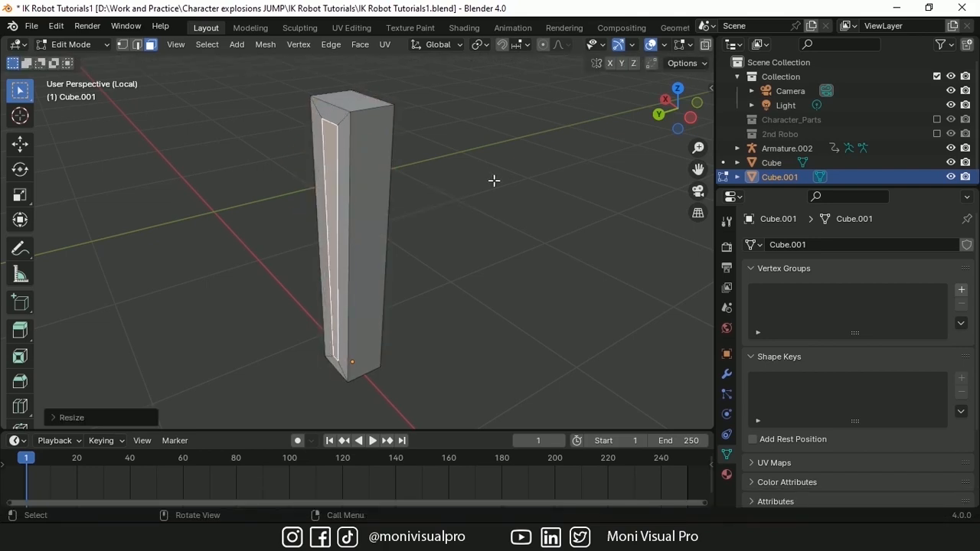
key("alt+e")
left_click(483, 189)
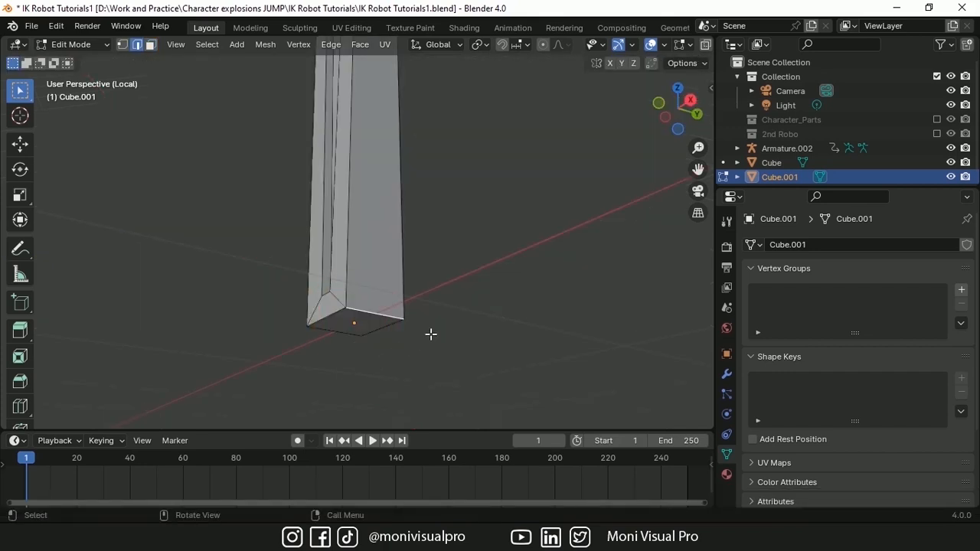
Step: Scale the two opposite bottom edges inward to taper the block, and bevel them with 3 segments
left_click(329, 335, "shift")
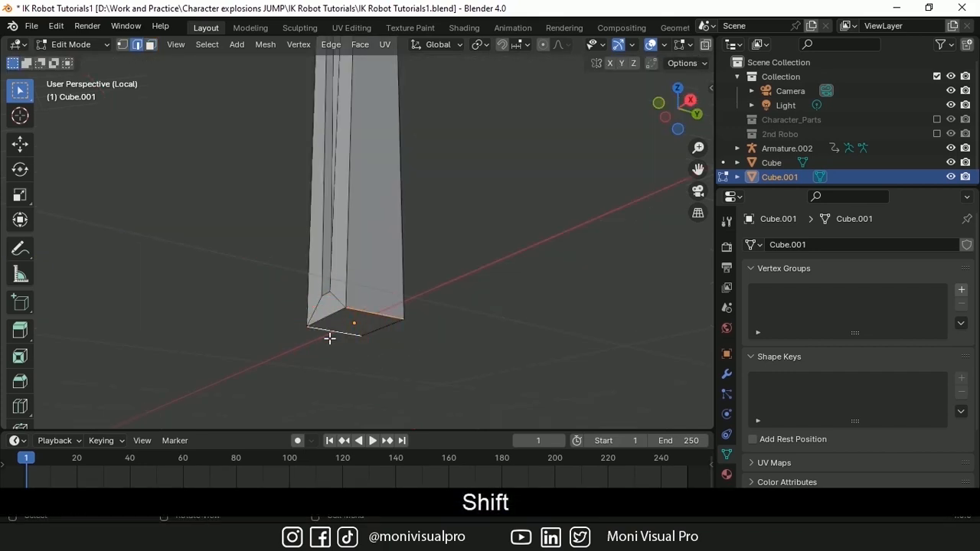
key("ctrl+b")
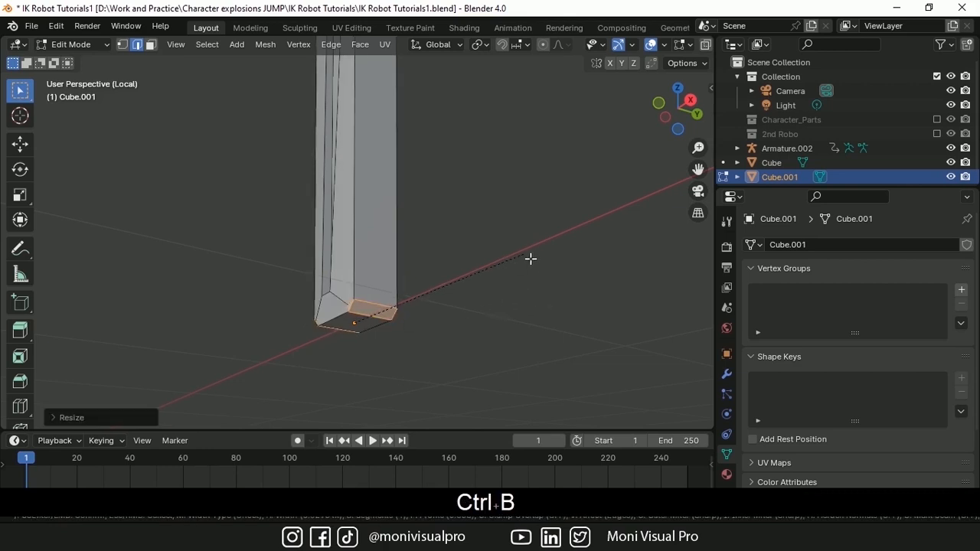
left_click(541, 252)
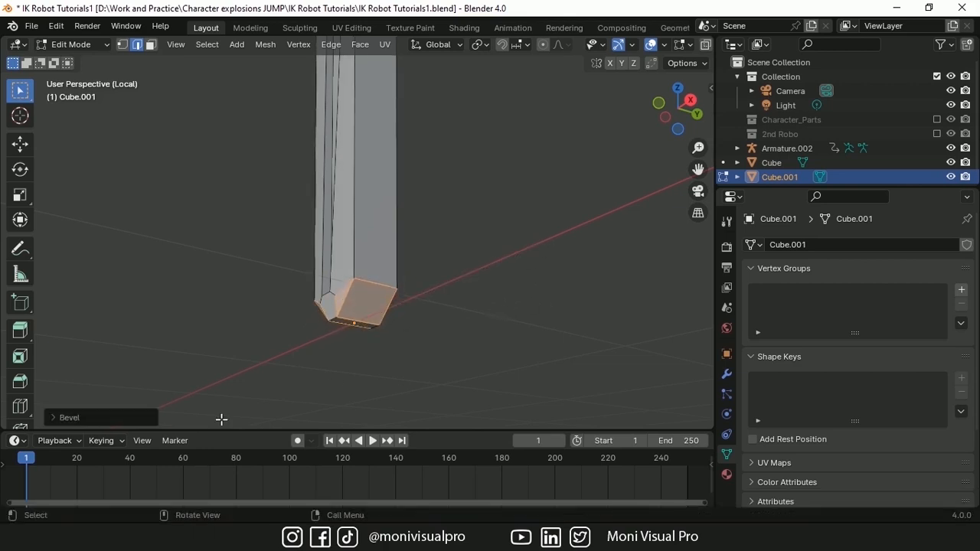
left_click(65, 418)
left_click(236, 211)
left_click(236, 212)
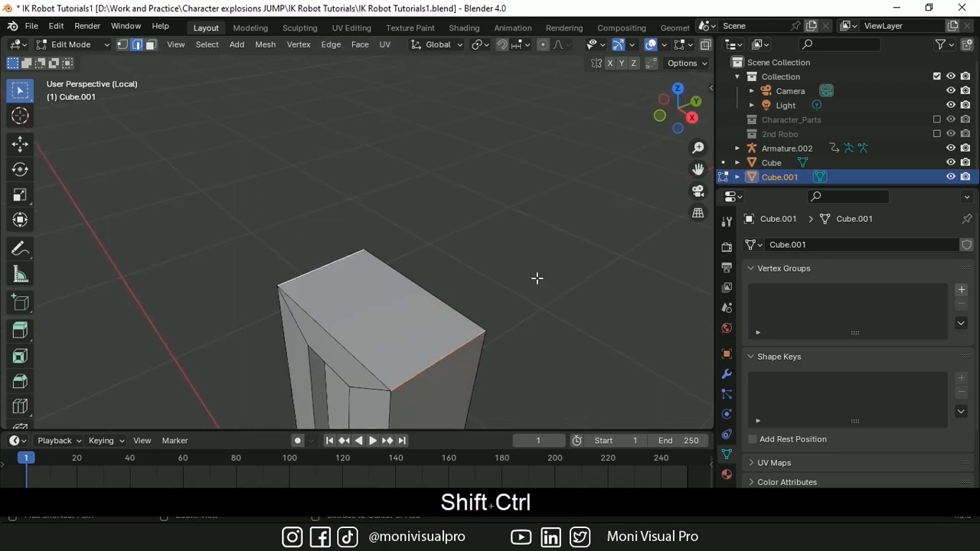
Step: Bevel the two opposite top edges about 0.09 m wide with 4 segments
key("ctrl+shift+b")
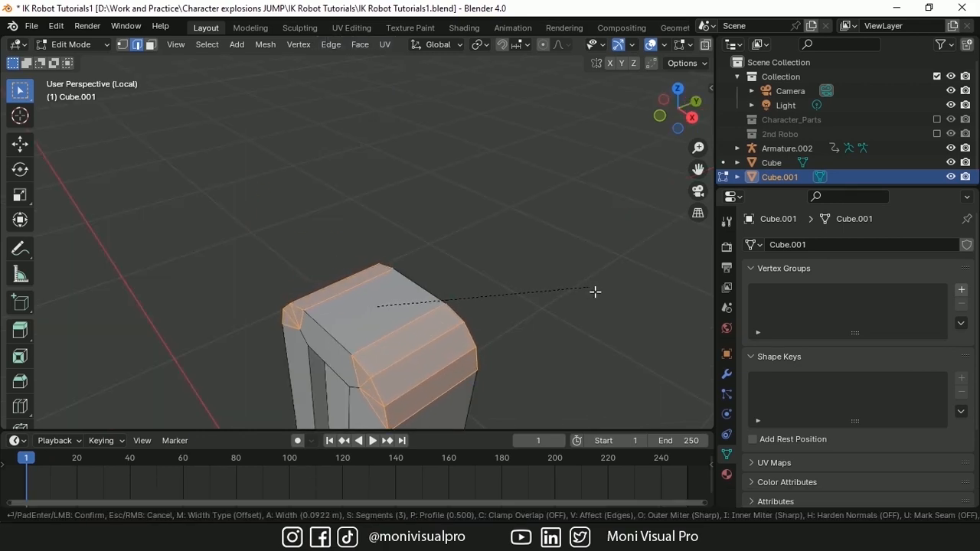
left_click(595, 291)
left_click(54, 136)
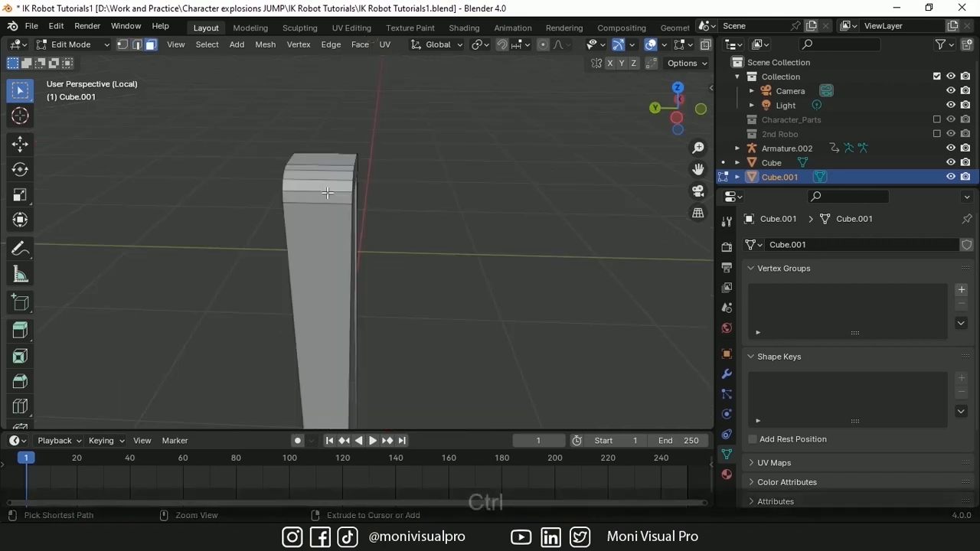
Step: Add a centred lengthwise loop cut around the block and bevel it about 0.042 m wide with 1 segment
key("ctrl+r")
left_click(320, 187)
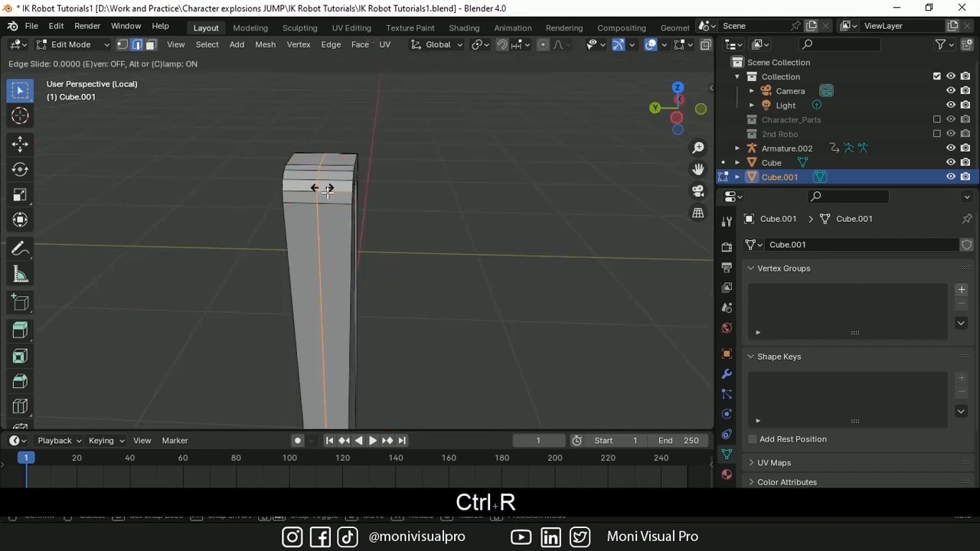
right_click(327, 193)
key("ctrl+b")
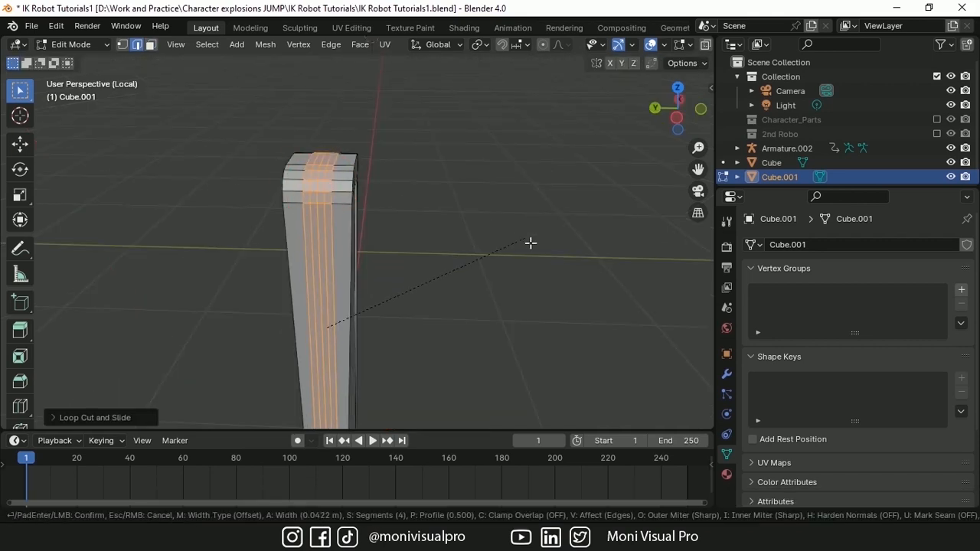
left_click(529, 242)
left_click(53, 417)
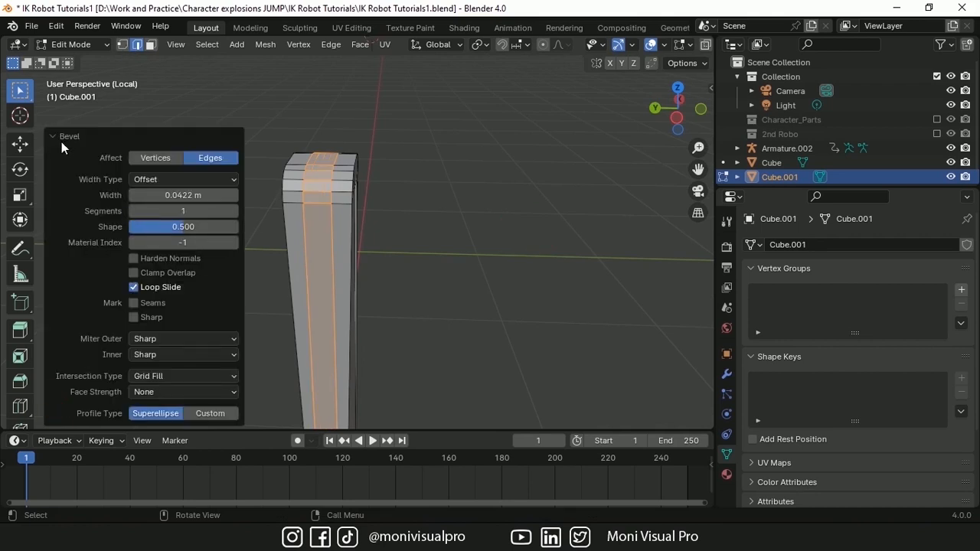
left_click(62, 142)
Step: Extrude the central strip inward along its normals by about 0.064 m to form a groove
key("alt+e")
left_click(492, 236)
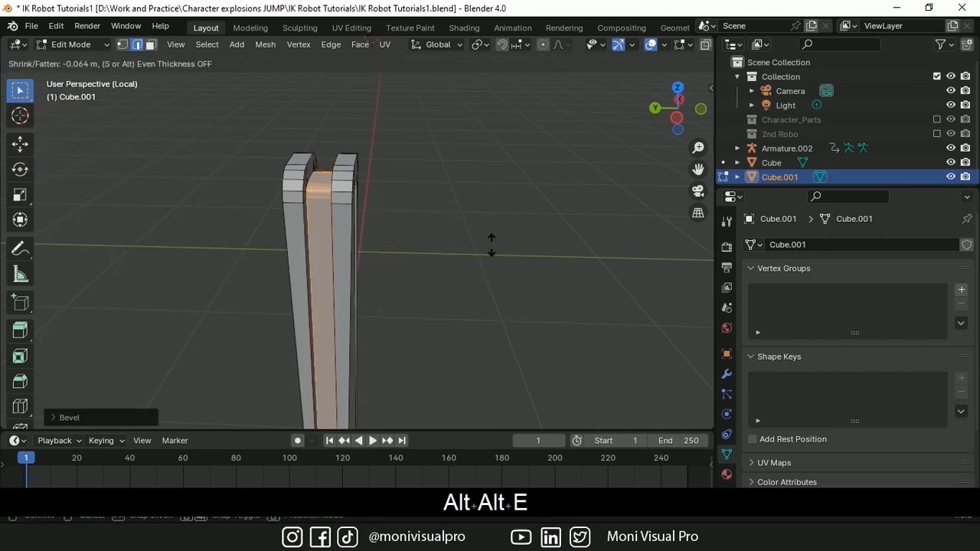
left_click(490, 246)
Step: Add another loop cut to the block, bevel it into a strip and extrude the strip along its normals
key("ctrl+r")
left_click(329, 230)
key("ctrl+b")
left_click(562, 196)
key("alt+e")
left_click(557, 190)
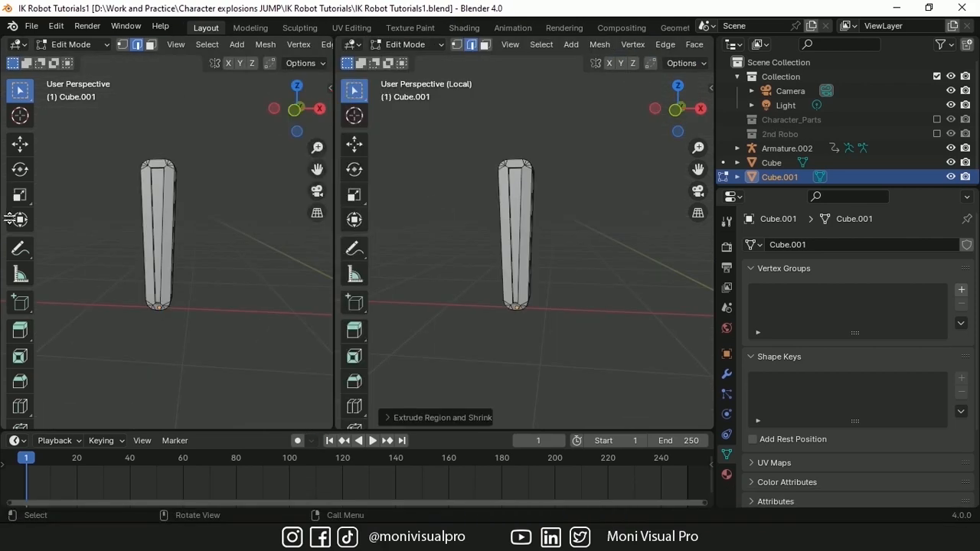
Step: Split the second viewport area in two, making the upper part a UV Editor and the lower part a Shader Editor
left_click_drag(11, 197, 11, 215)
left_click(20, 45)
left_click(39, 114)
left_click(15, 222)
left_click(42, 361)
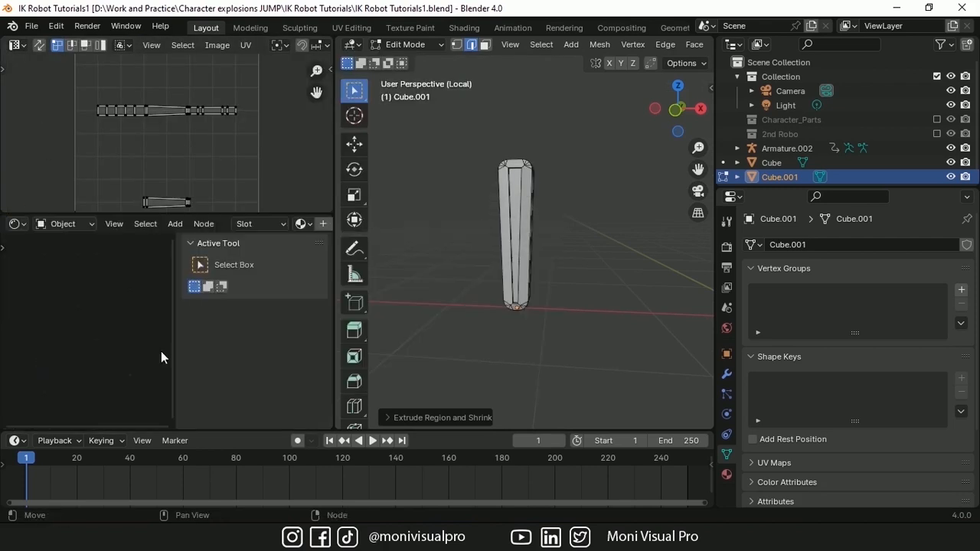
Step: Create a new material for the leg block and name it Metal Robo
key("n")
scroll(191, 225, "down", 5)
left_click(191, 225)
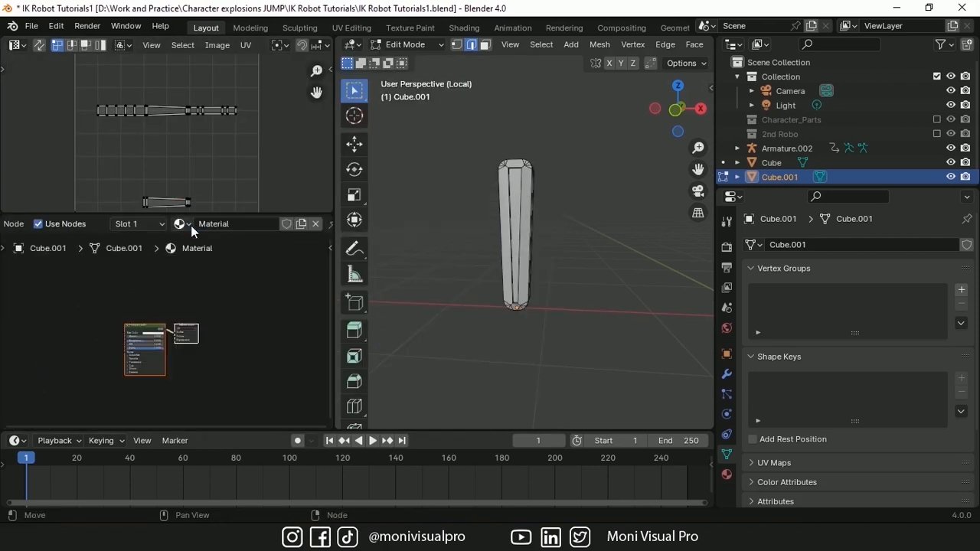
double_click(230, 224)
type("Metal")
double_click(239, 224)
type("Robo")
key("Return")
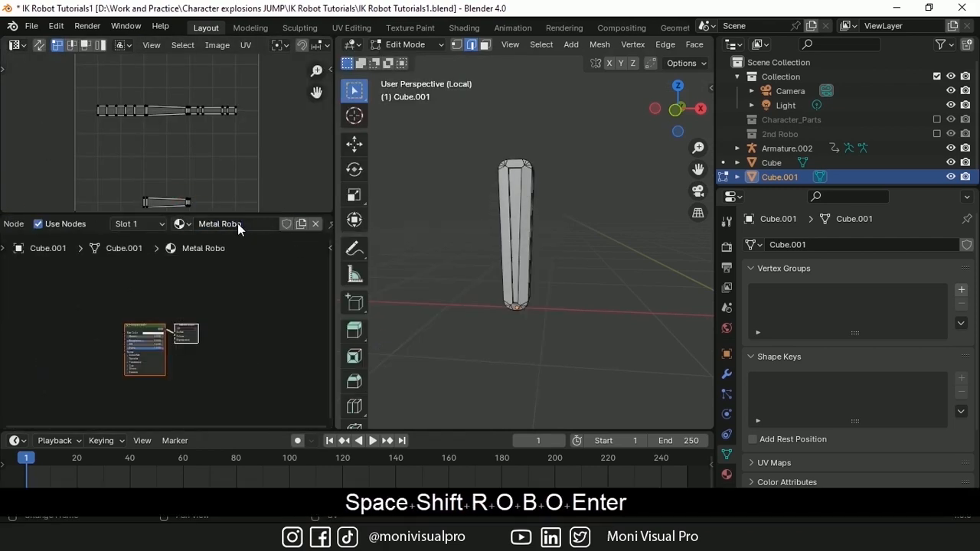
Step: Bring the MetalGalvanized0044_1_S.jpg image texture into the material and connect its Color output to the Principled BSDF's Base Color
scroll(132, 347, "up", 8)
mouse_move(334, 537)
left_click(488, 459)
left_click(361, 305)
left_click_drag(361, 305, 66, 309)
left_click_drag(158, 310, 211, 304)
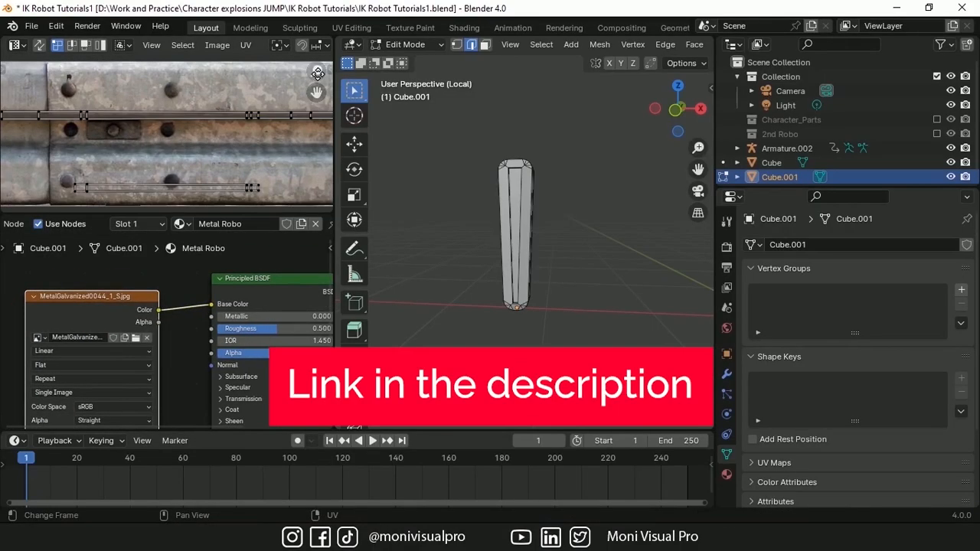
scroll(238, 171, "down", 6)
scroll(166, 136, "down", 1)
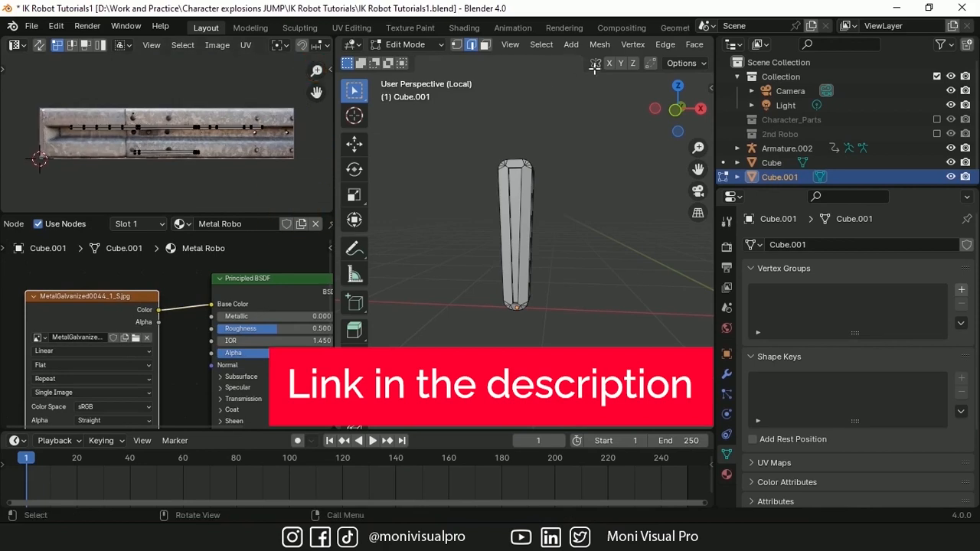
Step: Add a Bevel modifier with 3 segments to the leg block and shade the block smooth
key("Tab")
left_click(726, 373)
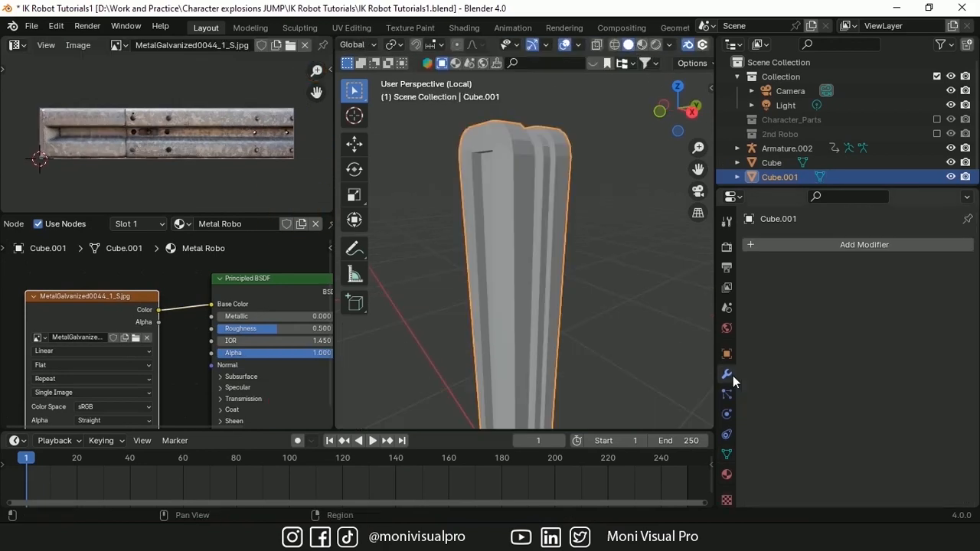
left_click(865, 245)
type("be")
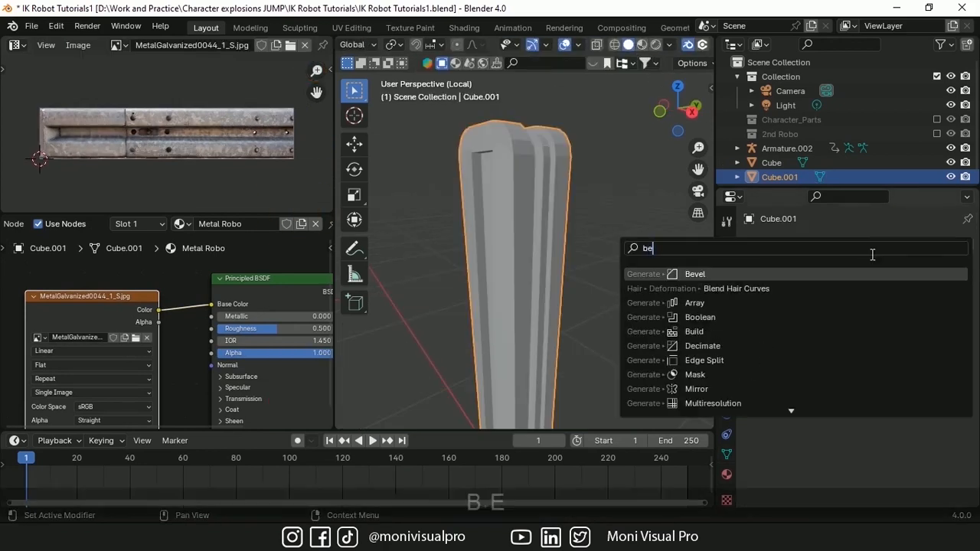
left_click(699, 271)
left_click(950, 344)
left_click(949, 341)
right_click(515, 188)
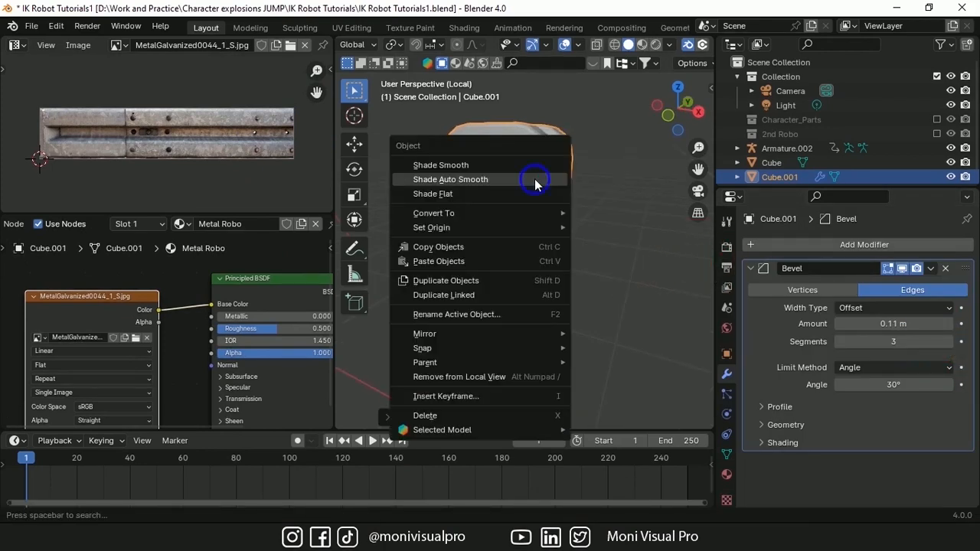
left_click(490, 162)
scroll(541, 255, "down", 4)
Step: Within the leg mesh, add a cylinder with 8 vertices, 0.1 m radius and 0.1 m depth at the 3D cursor
key("Tab")
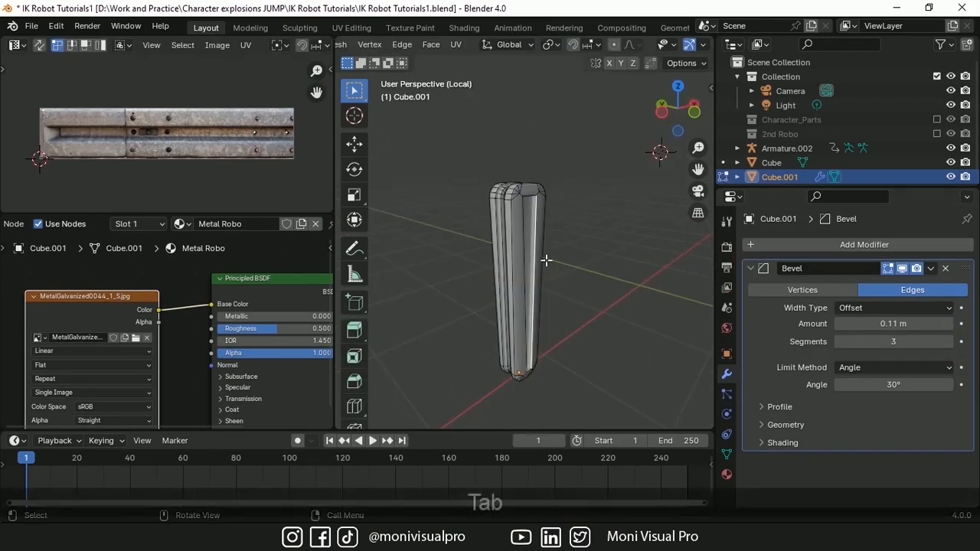
key("KP_1")
key("shift+a")
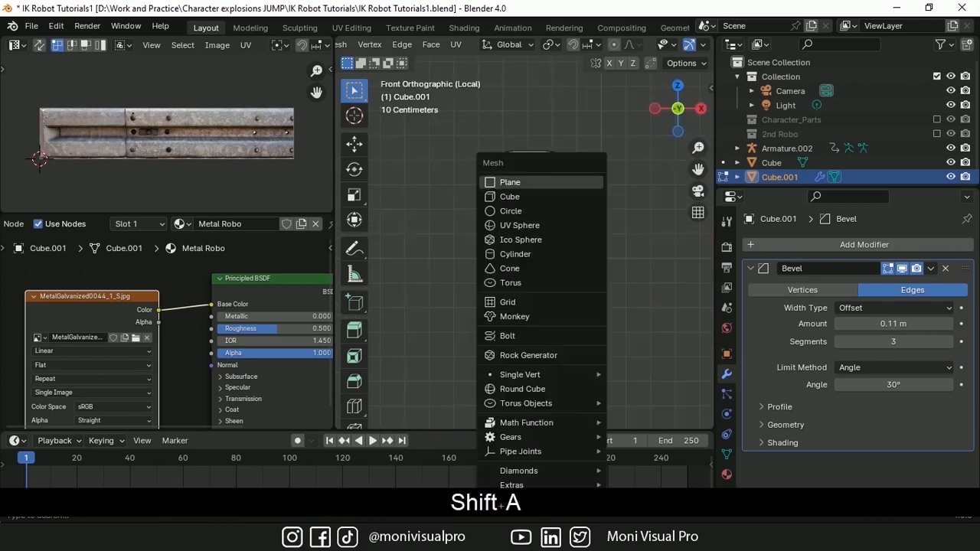
left_click(502, 254)
left_click(400, 417)
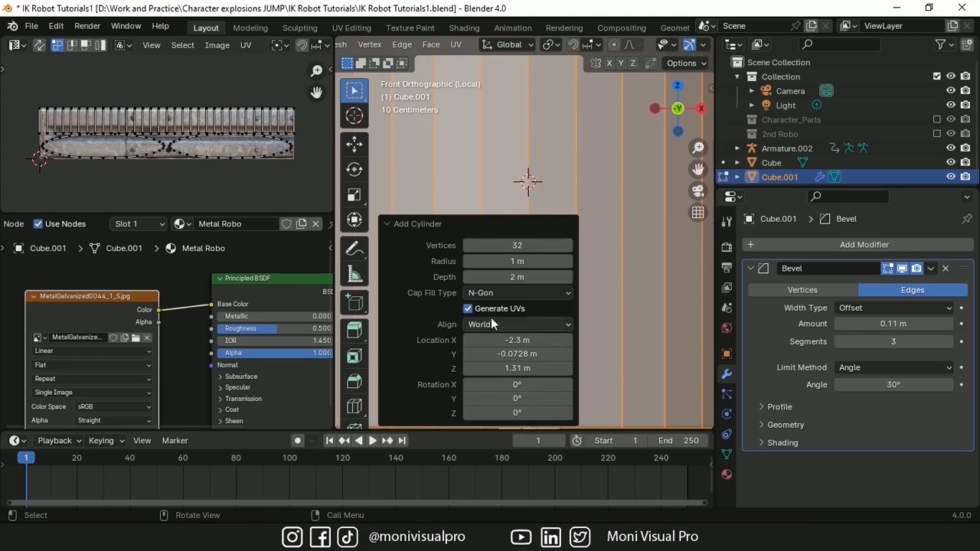
type("8")
key("Return")
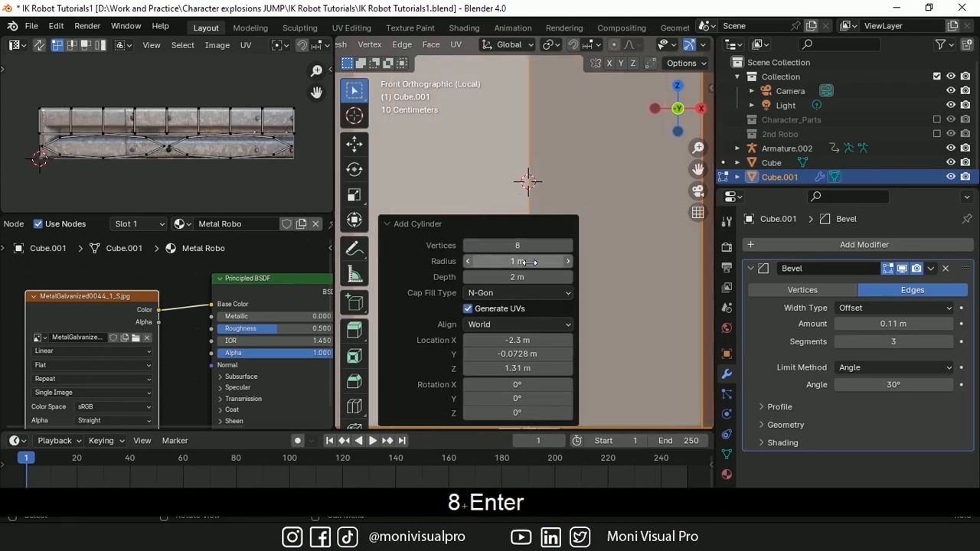
type(".1")
key("Return")
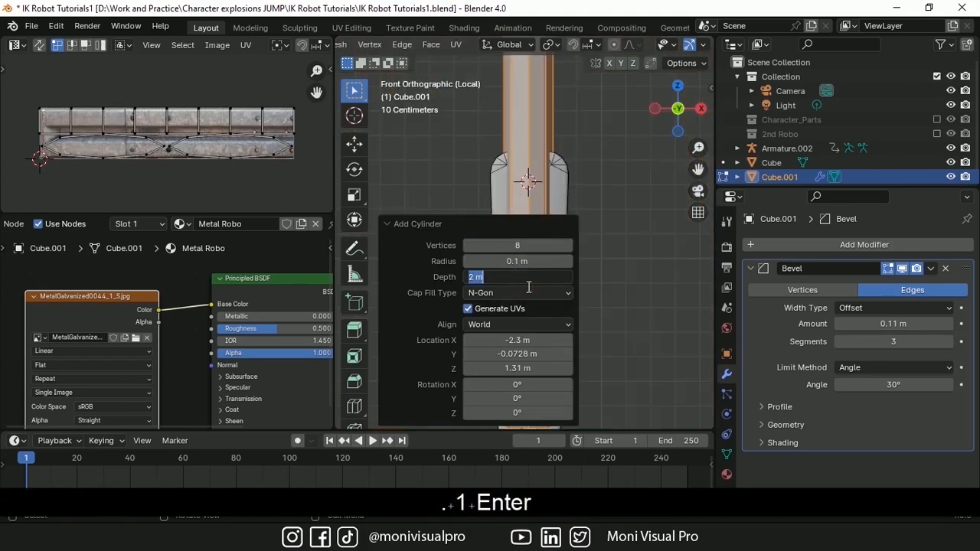
type(".1")
key("Return")
Step: Rotate the small cylinder about the X axis to face out of the leg's front and scale it down
middle_click_drag(392, 241, 591, 215)
key("r")
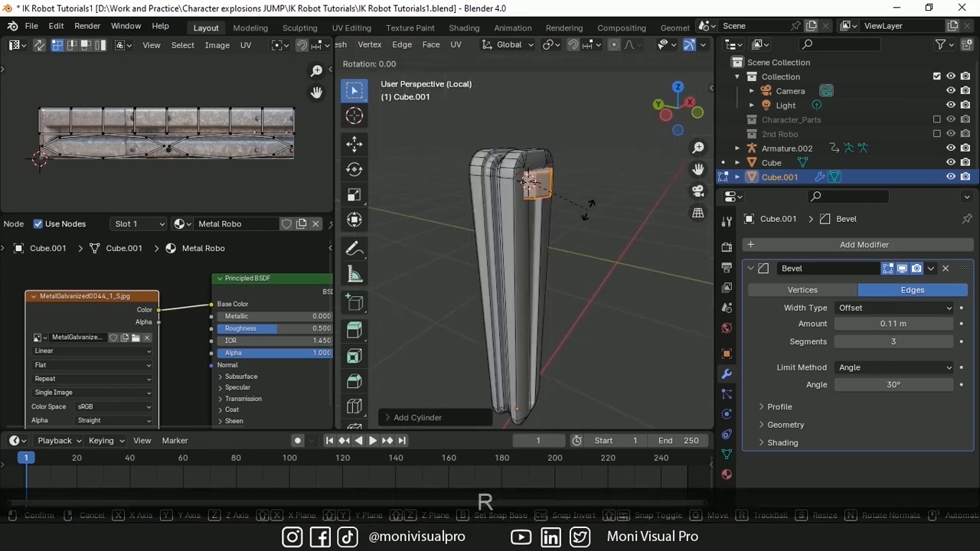
key("x")
key("Return")
key("s")
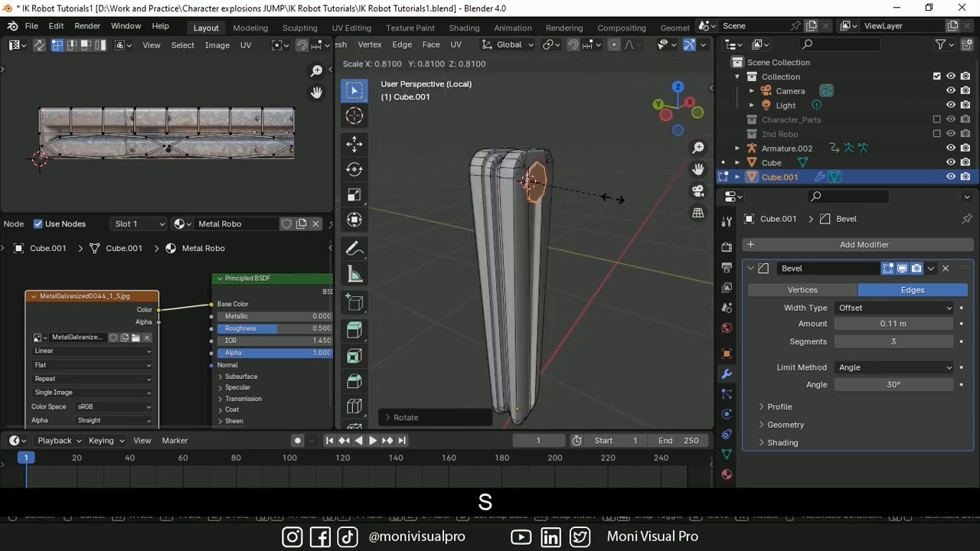
Step: Extrude the cylinder's front face slightly, enlarge it and extrude it again to form a wider bolt head
key("3")
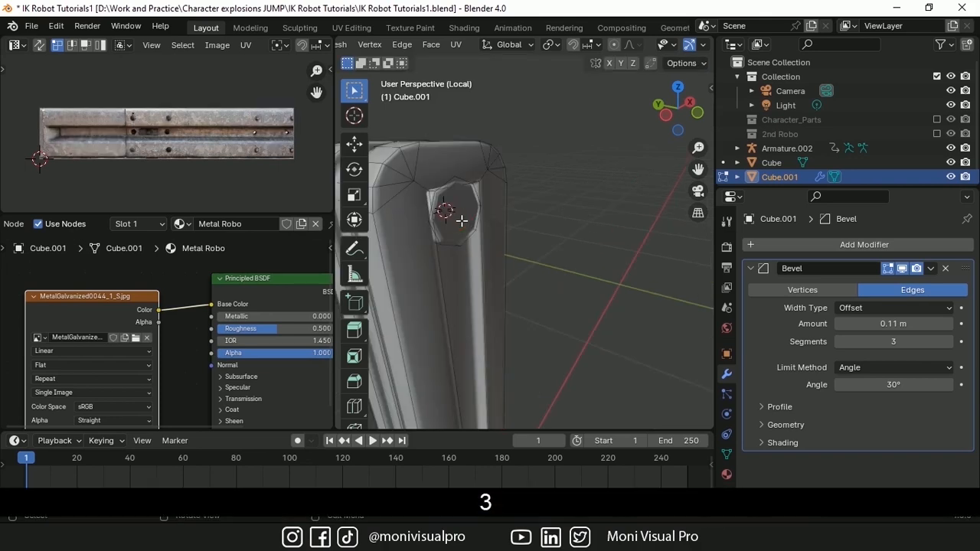
left_click(462, 219)
key("e")
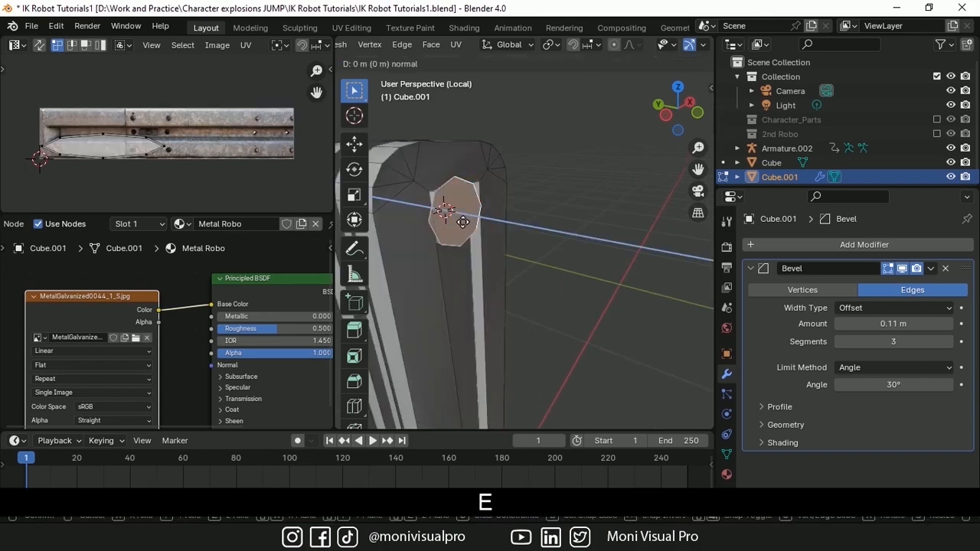
left_click(473, 228)
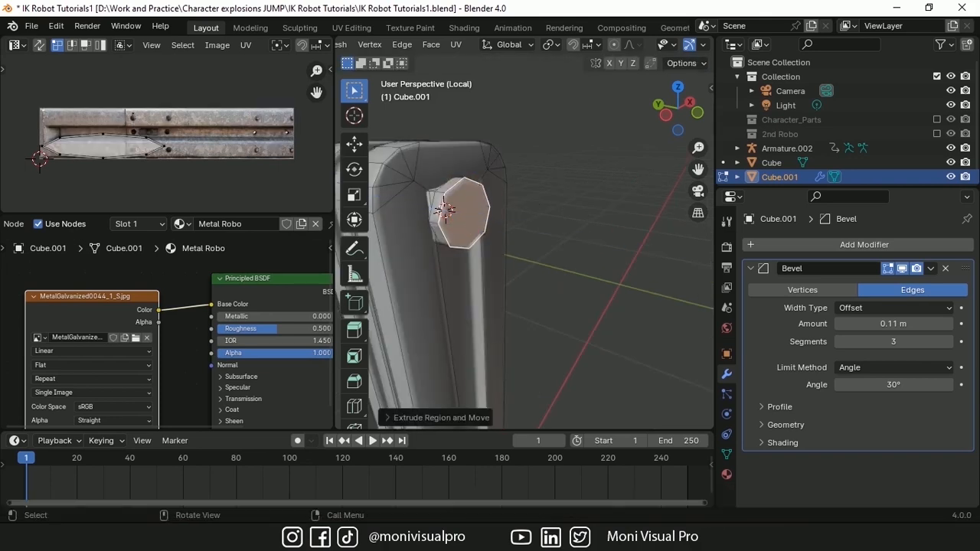
key("s")
left_click(580, 168)
key("e")
left_click(594, 189)
Step: Scale the bolt head's end face down slightly and bevel its rim
key("s")
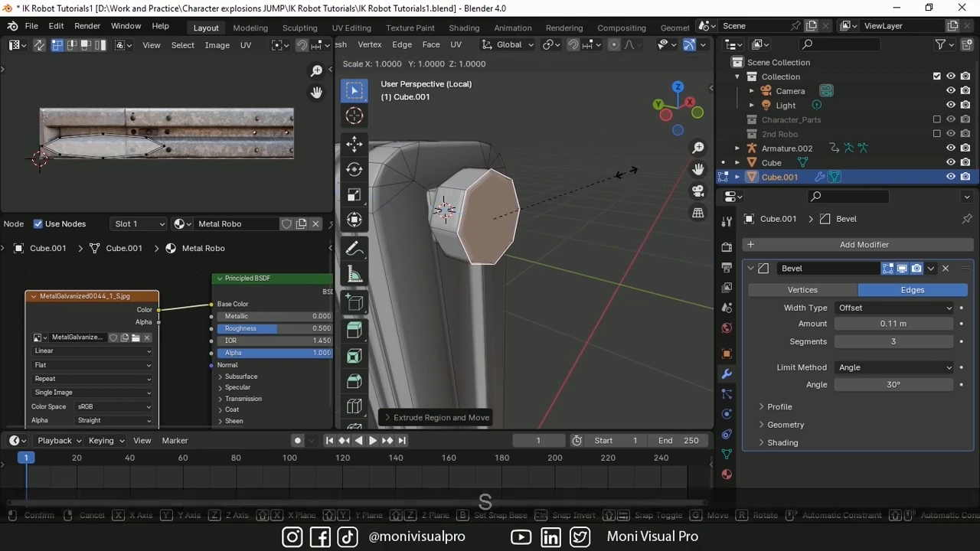
left_click(614, 181)
key("ctrl+b")
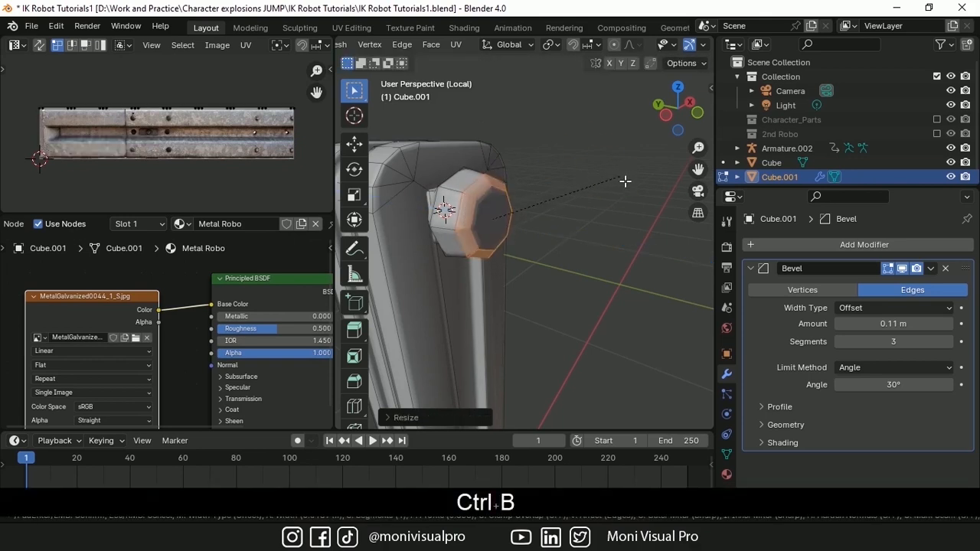
left_click(626, 181)
Step: Inset the bolt head's end face and extrude the inset face to form a recess
key("i")
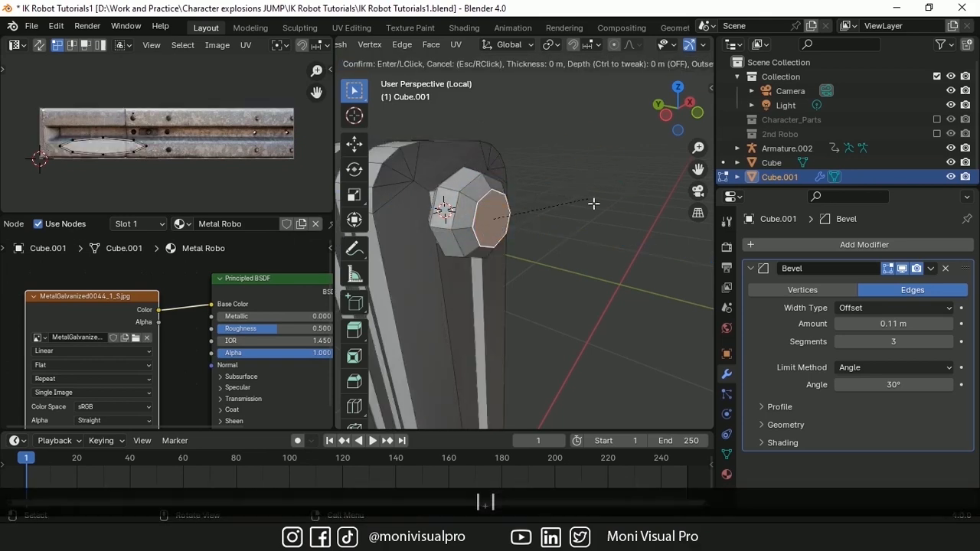
left_click(586, 203)
key("e")
left_click(655, 196)
scroll(654, 196, "down", 2)
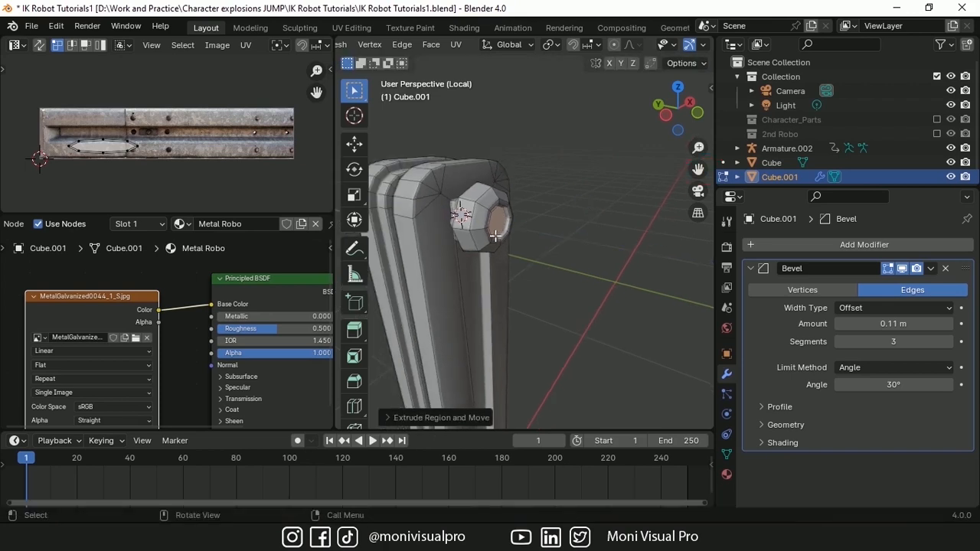
Step: Duplicate the whole bolt straight down the Z axis to the leg's lower end and scale the copy down
left_click(479, 217)
key("ctrl+l")
key("KP_1")
key("shift+d")
key("z")
left_click(525, 389)
key("s")
left_click(621, 351)
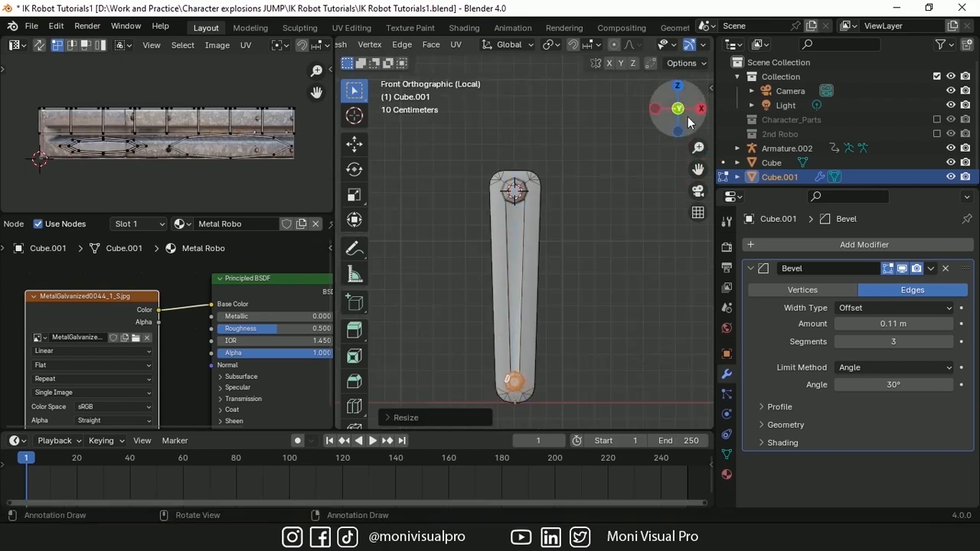
Step: Duplicate both bolts to the opposite side of the leg and mirror the copies with a Y scale of -1
left_click_drag(687, 116, 636, 249)
left_click(513, 192, "shift")
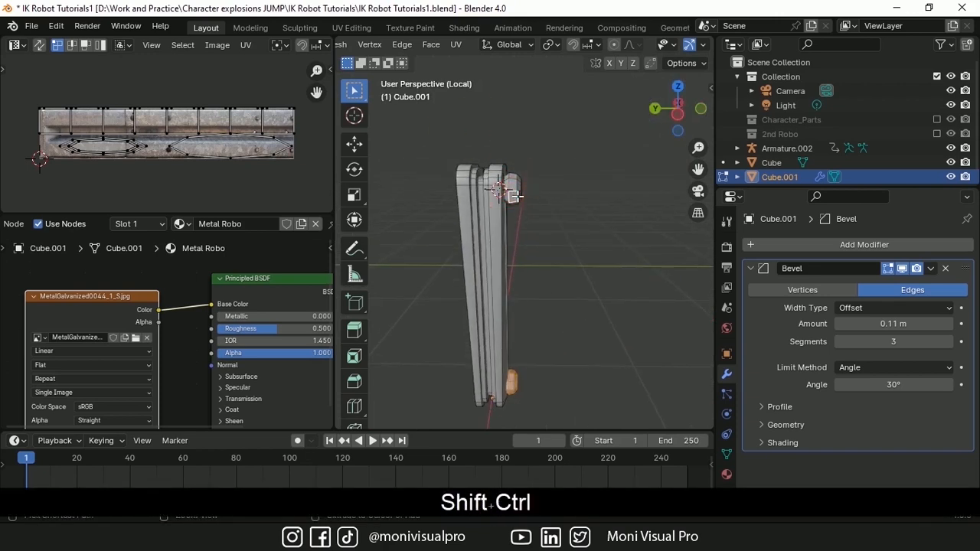
key("ctrl+shift+l")
key("shift+d")
key("x")
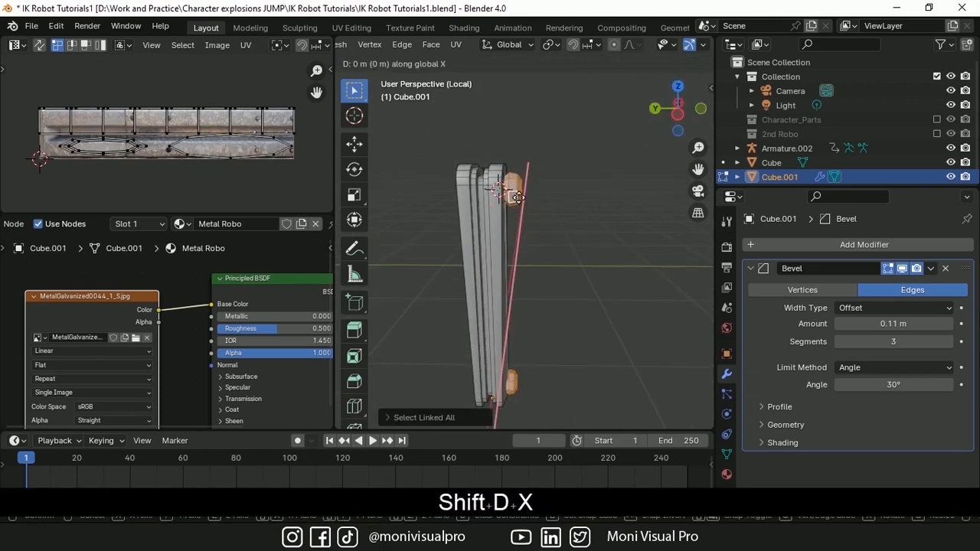
left_click(474, 197)
key("s")
key("x")
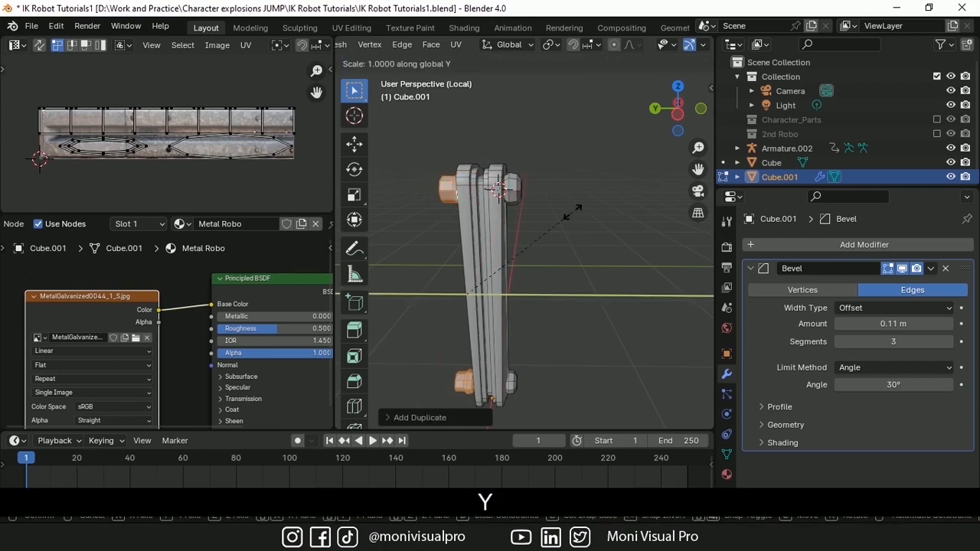
key("Return")
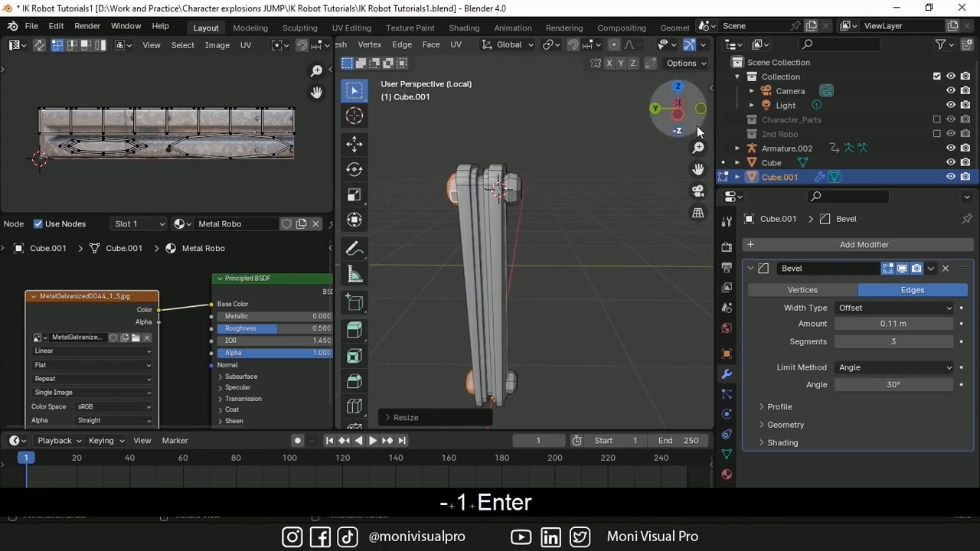
Step: Scale the mirrored bolts along Y, fit the bolts against the leg and save the file
key("s")
key("y")
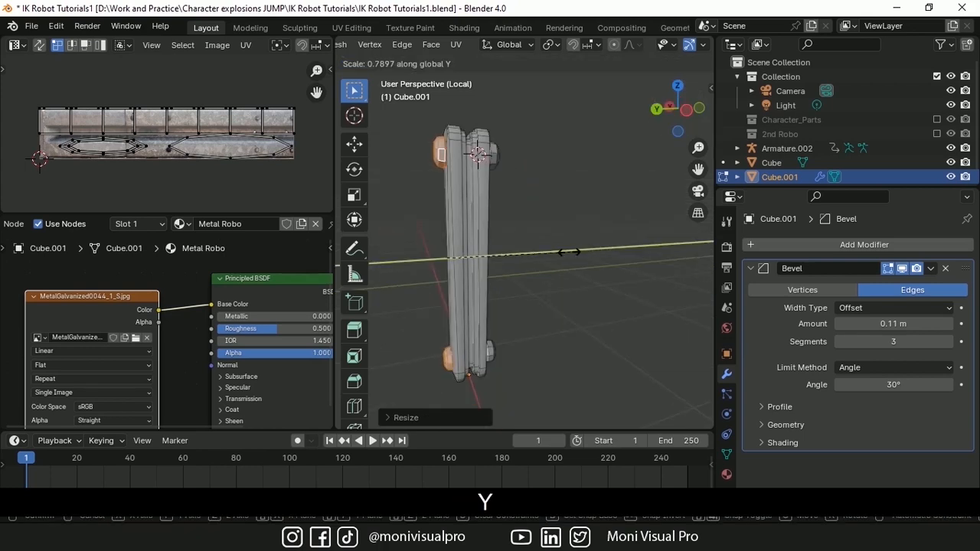
key("ctrl+s")
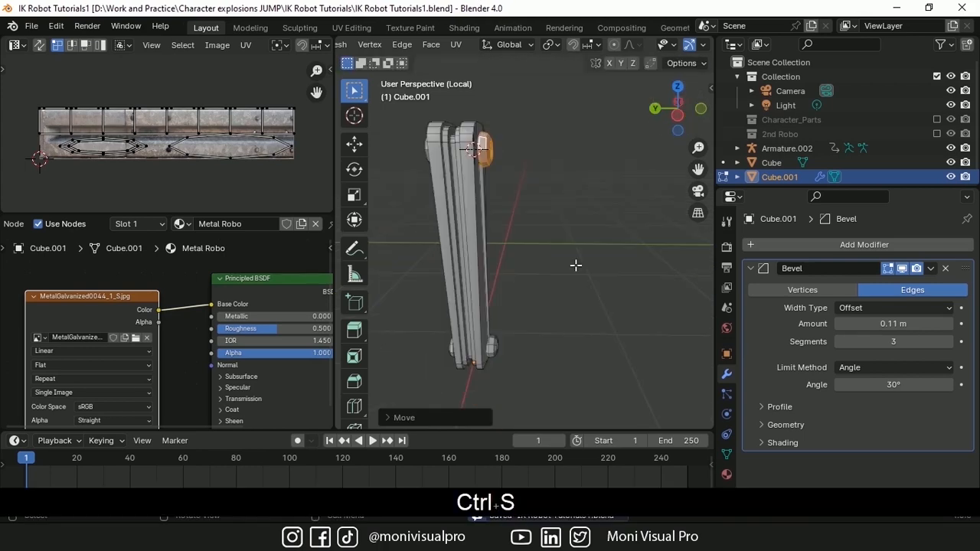
Step: Show the leg in Material Preview shading and project the UVs of its entire mesh from the front view
key("a")
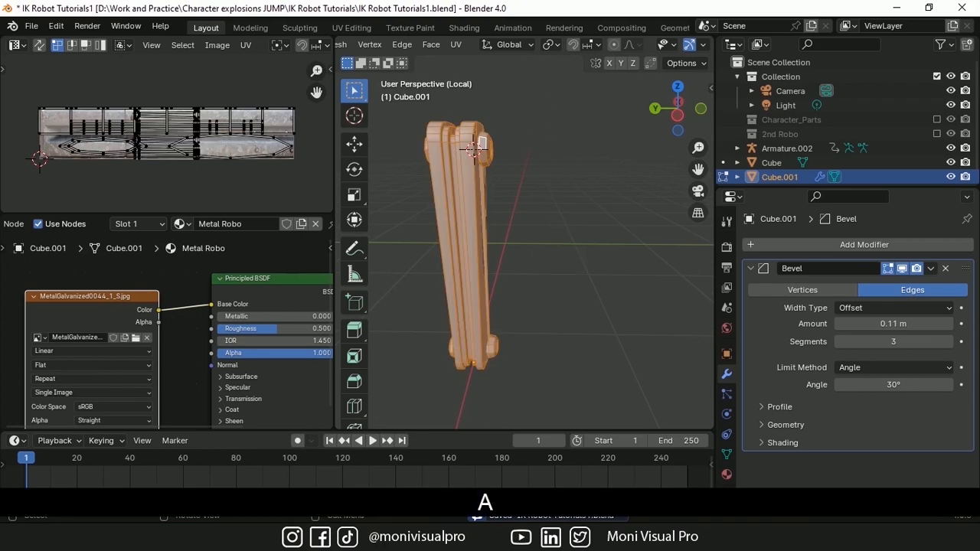
scroll(663, 47, "down", 6)
left_click(642, 45)
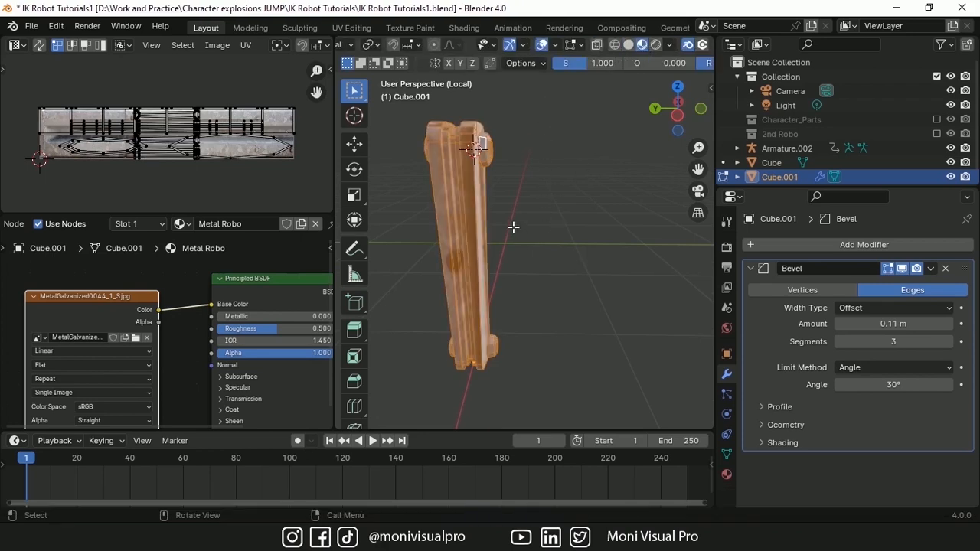
key("KP_1")
key("u")
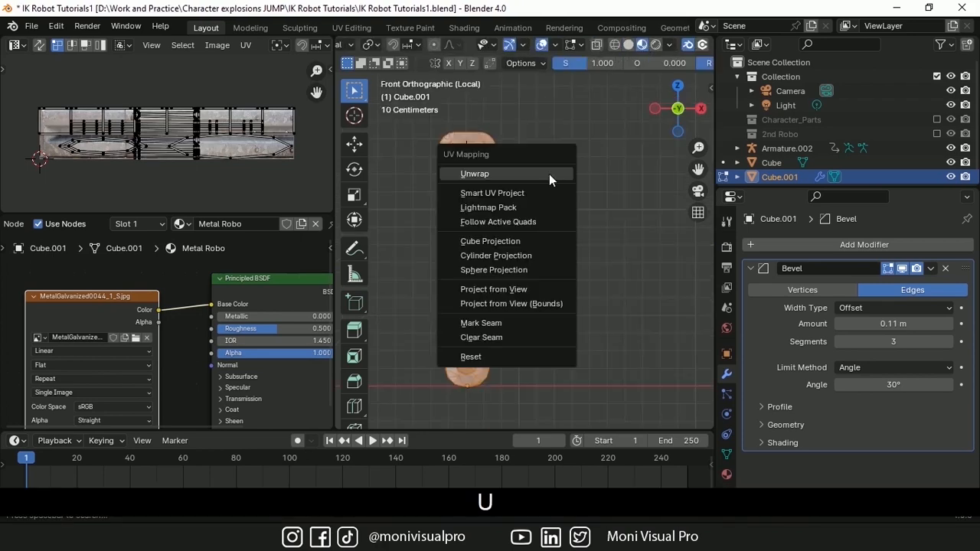
left_click(490, 256)
Step: Rotate all of the leg's UVs 90 degrees and enlarge them to span the length of the metal texture image
key("a")
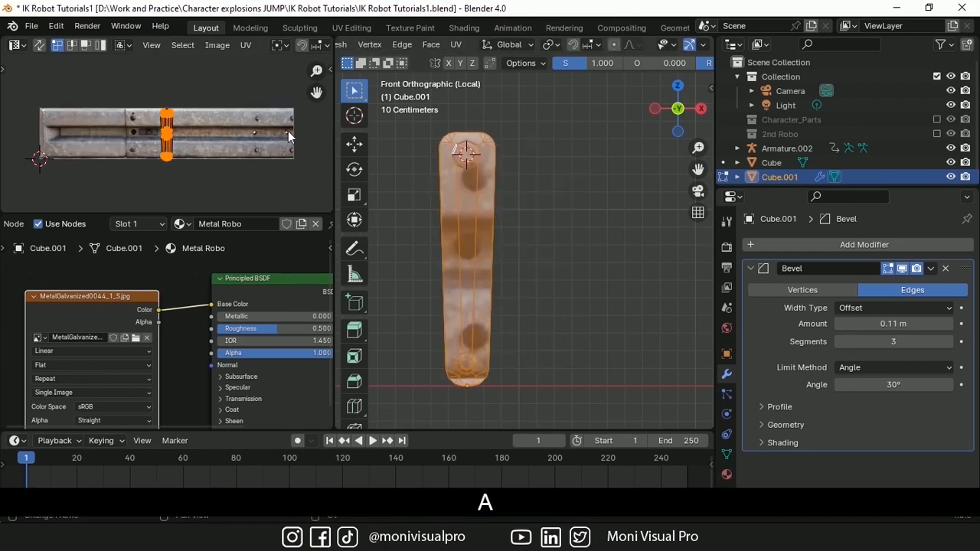
key("r")
key("x")
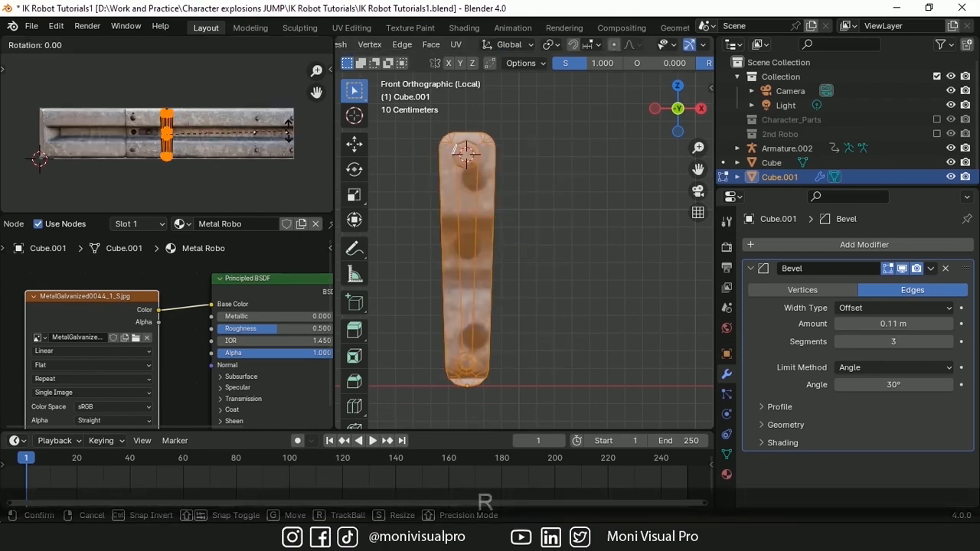
key("9")
key("0")
key("Return")
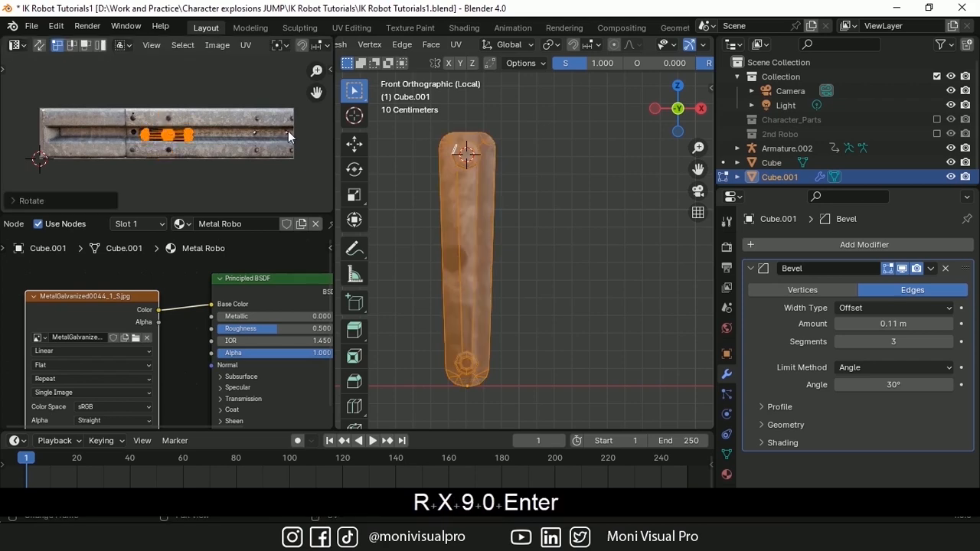
key("s")
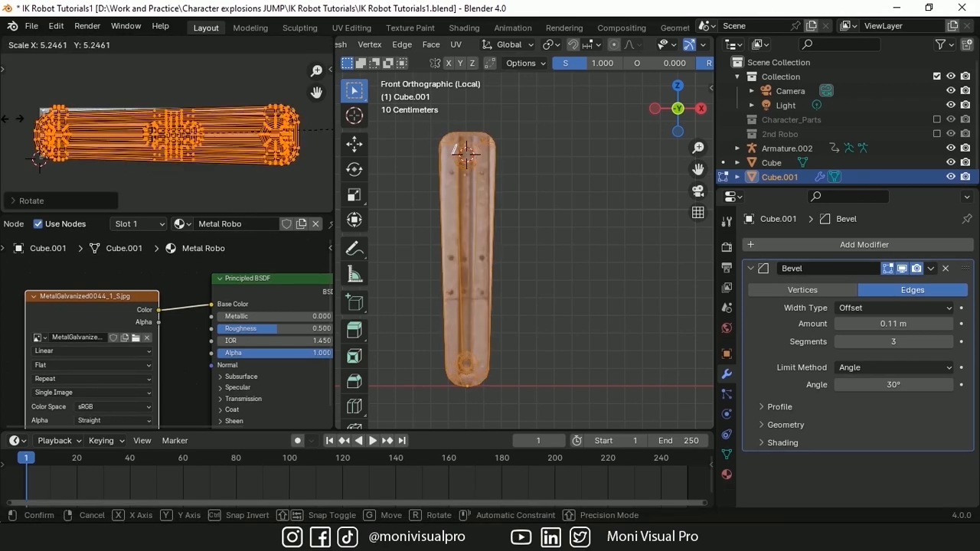
Step: Select all four bolts with their linked geometry, remap their UVs onto small areas of the metal texture and save the file
key("ctrl+l")
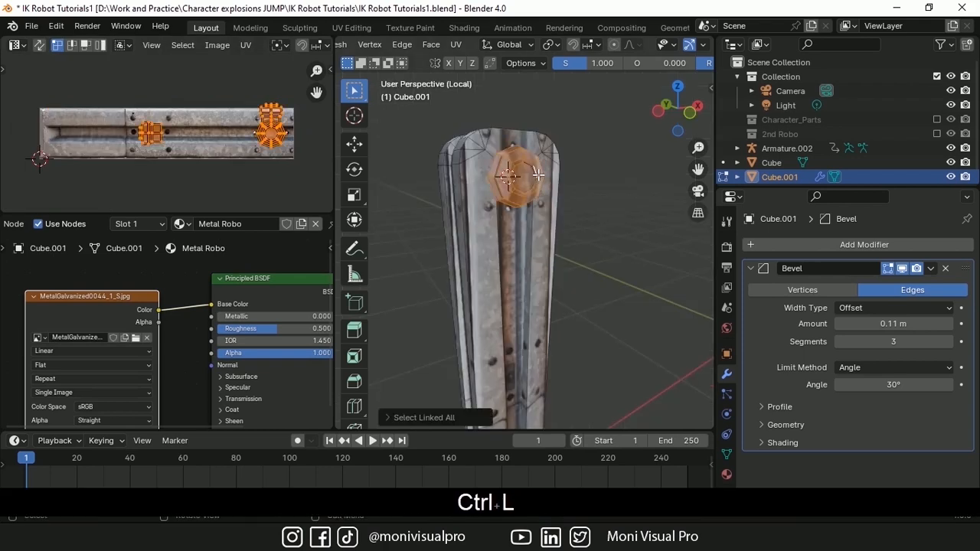
left_click_drag(698, 170, 699, 69)
left_click(536, 333, "shift")
key("ctrl+l")
left_click_drag(678, 109, 658, 115)
left_click(605, 90, "shift")
key("ctrl+l")
left_click_drag(698, 169, 683, 53)
left_click(566, 271, "shift")
key("ctrl+l")
key("u")
left_click(479, 230)
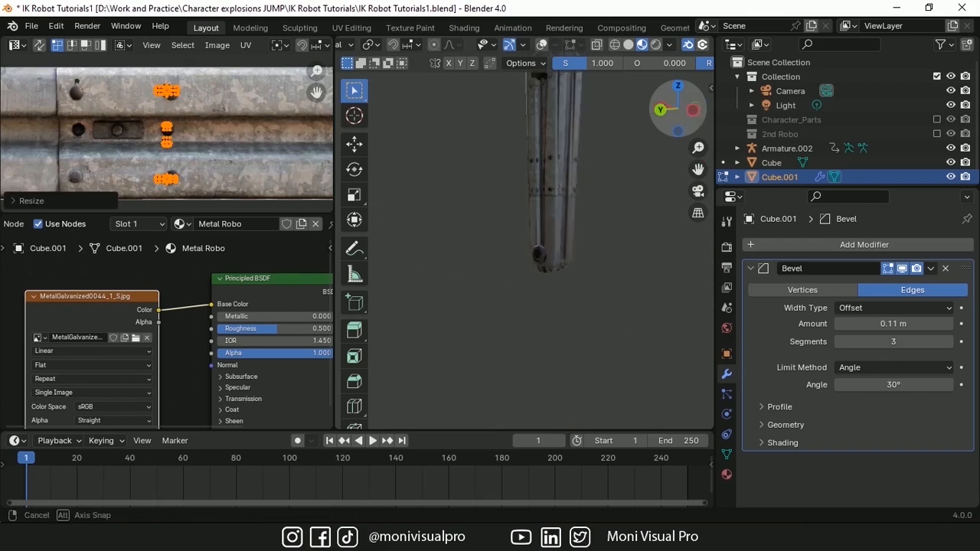
key("ctrl+s")
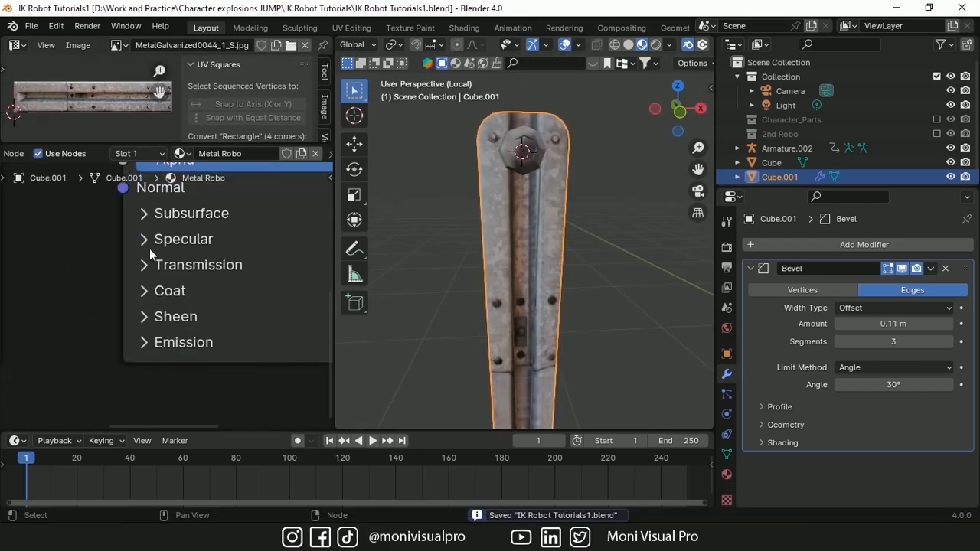
Step: Set the Metal Robo material's Specular IOR Level to 0 and its Metallic value to 1
left_click(144, 239)
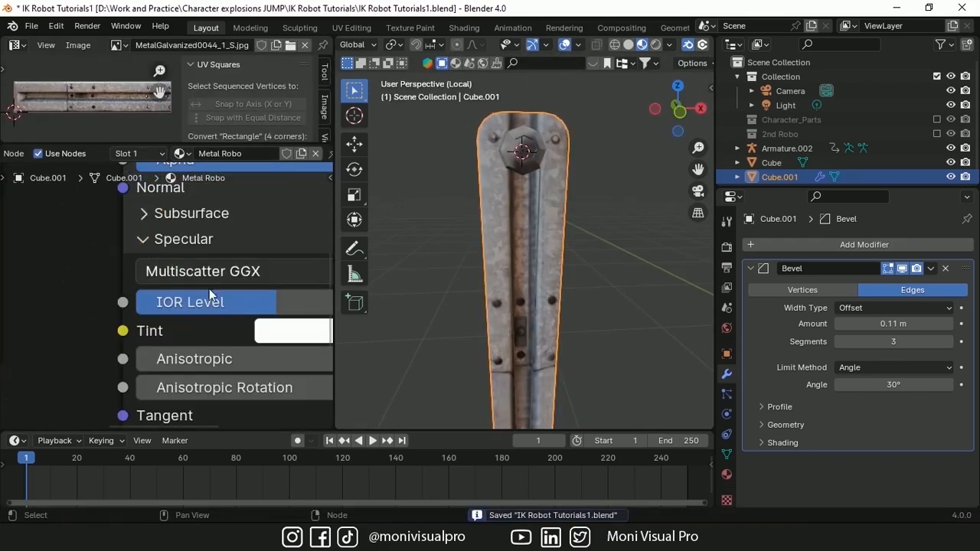
middle_click_drag(182, 269, 159, 204)
scroll(192, 317, "up", 5, "shift")
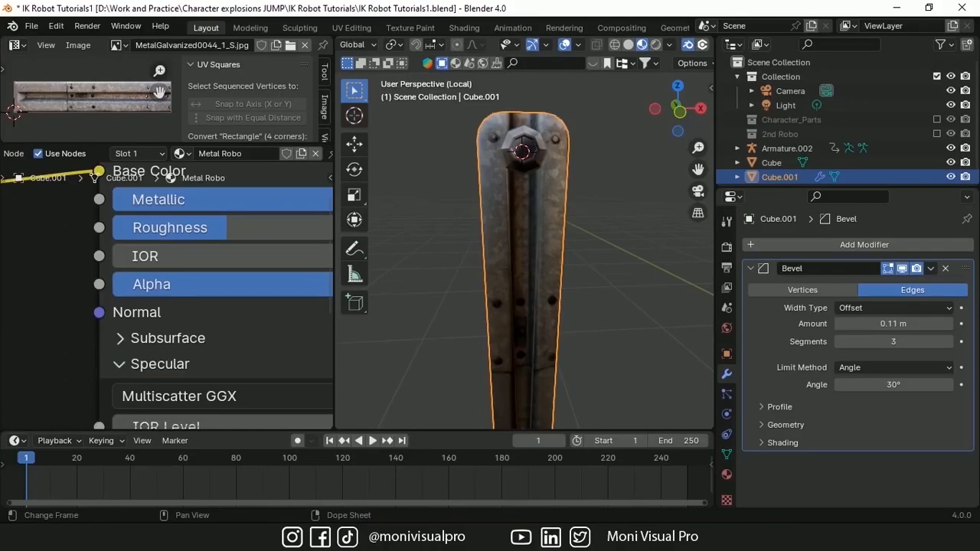
scroll(253, 318, "up", 2)
Step: Place the MetalBase0068_1_M.jpg texture node below the galvanized texture and set its color space to Non-Color
key("ctrl+space")
left_click_drag(368, 157, 359, 115)
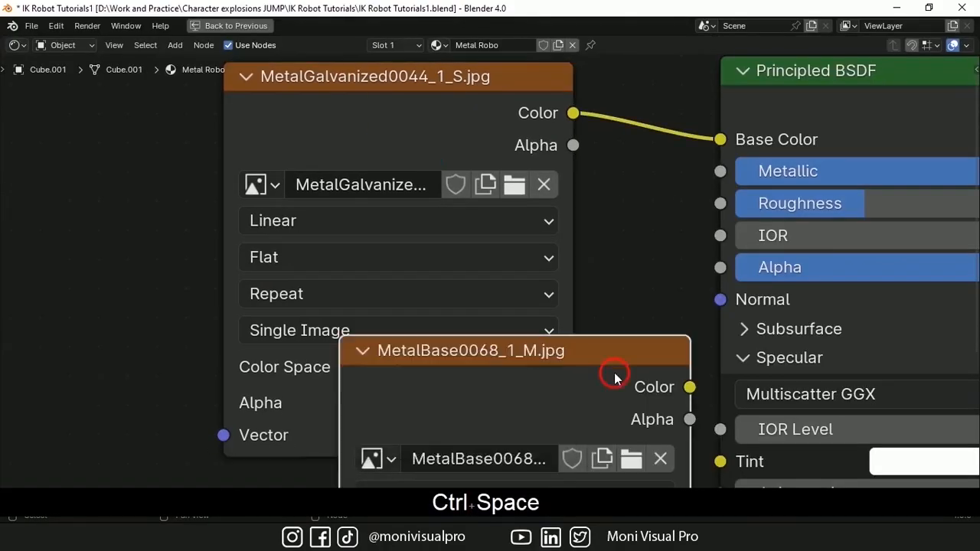
left_click_drag(615, 378, 112, 332)
scroll(612, 266, "down", 5)
left_click_drag(232, 309, 346, 425)
middle_click_drag(346, 425, 308, 237)
left_click(283, 425)
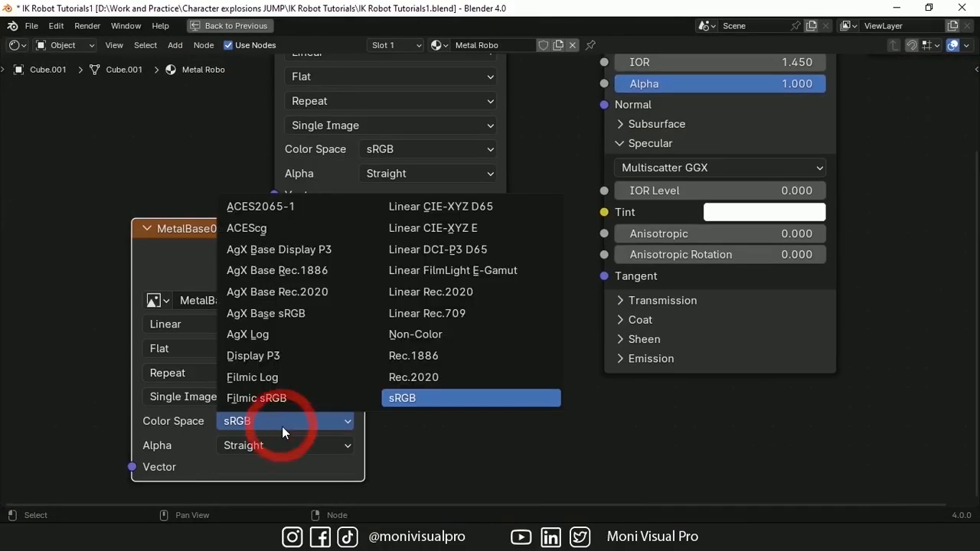
left_click(439, 324)
Step: Connect the MetalBase texture's color to the shader's Roughness and insert a Color Ramp node on that connection
middle_click_drag(539, 228, 457, 304)
left_click_drag(281, 329, 518, 120)
left_click_drag(196, 192, 9, 138)
middle_click_drag(435, 340, 324, 337)
key("shift+a")
left_click(324, 335)
type("ram")
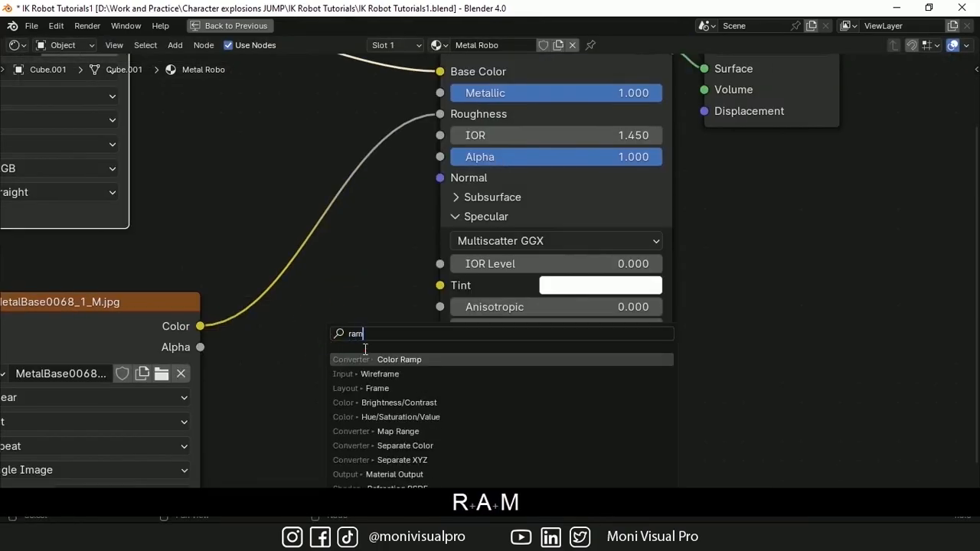
left_click(378, 360)
left_click(499, 371)
key("ctrl+space")
Step: Move the roughness ramp's black stop to about 0.42, lighten it to a light grey and save the file
left_click_drag(51, 334, 96, 334)
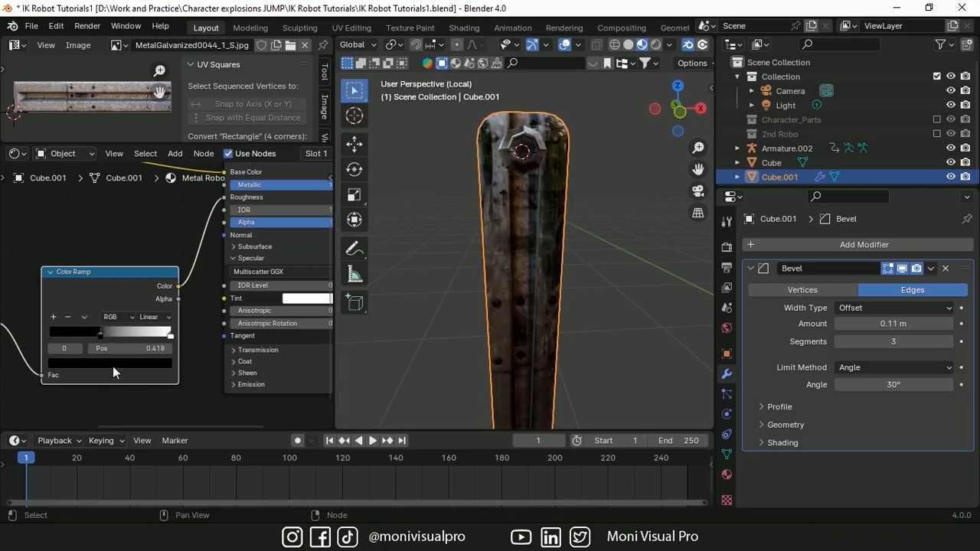
left_click(112, 364)
left_click_drag(163, 264, 163, 220)
middle_click_drag(475, 291, 364, 287)
left_click(113, 363)
left_click_drag(164, 246, 163, 206)
middle_click_drag(383, 230, 542, 163)
key("ctrl+s")
left_click(120, 363)
left_click_drag(163, 207, 163, 198)
left_click(170, 335)
Step: Add a Bump node driven by the galvanized texture's color and connect it to the shader's Normal input
middle_click_drag(110, 383, 219, 268)
left_click_drag(105, 208, 181, 358)
type("bum")
left_click(227, 400)
left_click(189, 332)
middle_click_drag(225, 300, 126, 302)
left_click_drag(126, 296, 232, 253)
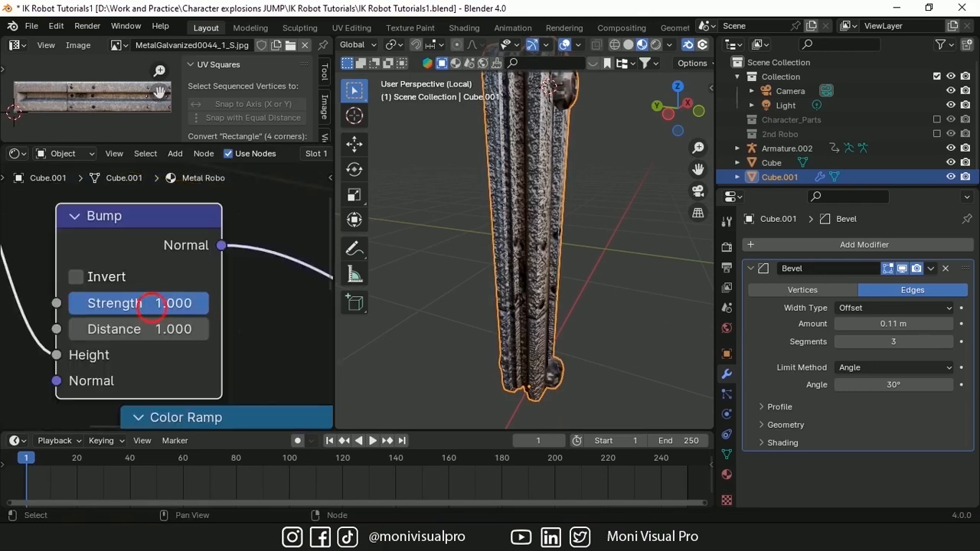
Step: Set the Bump node's Strength to 0.2 and its Distance to 0.5
double_click(152, 303)
type(".2")
key("Return")
double_click(153, 328)
type(".5")
key("Return")
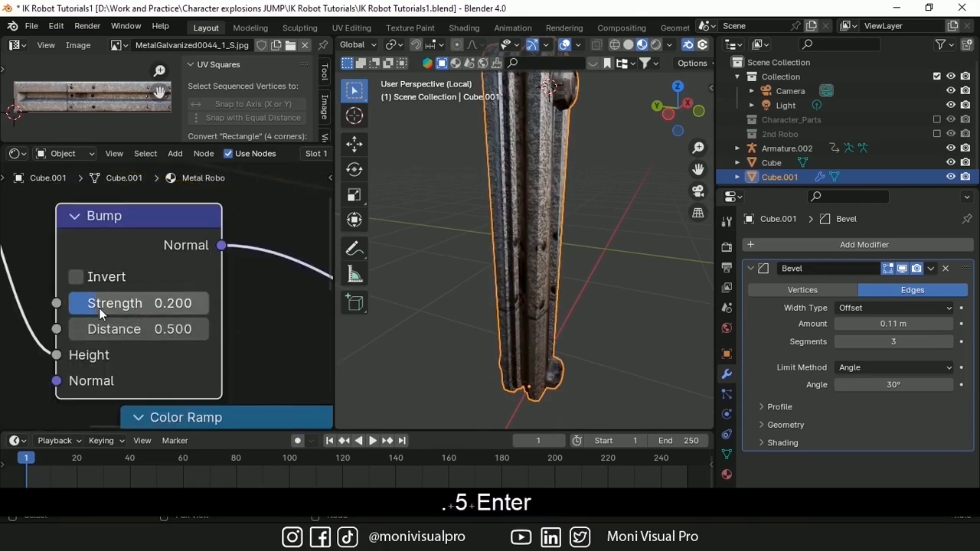
Step: Insert a Color Ramp before the Bump node's Height input and move its black stop to about 0.26
key("shift+a")
type("ram")
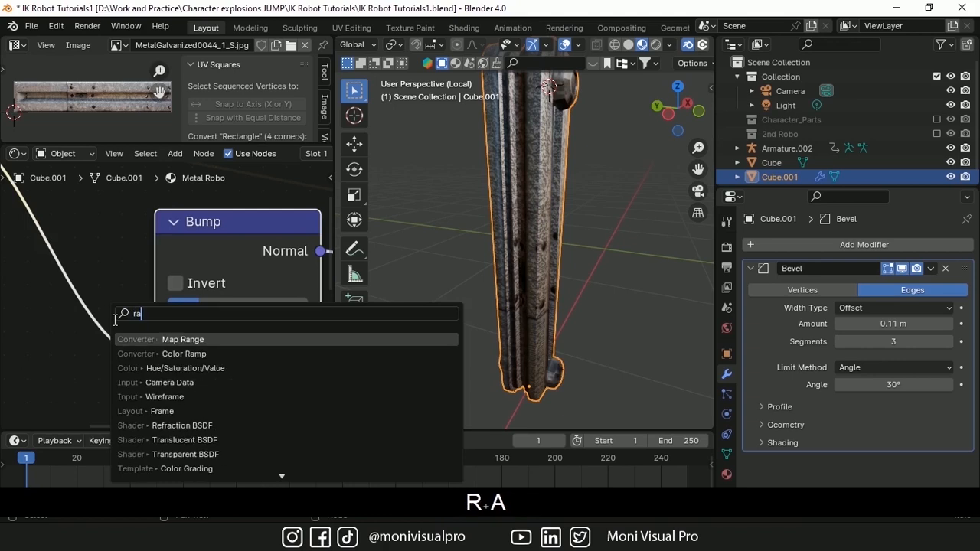
left_click(186, 339)
left_click(186, 295)
left_click_drag(57, 297, 120, 298)
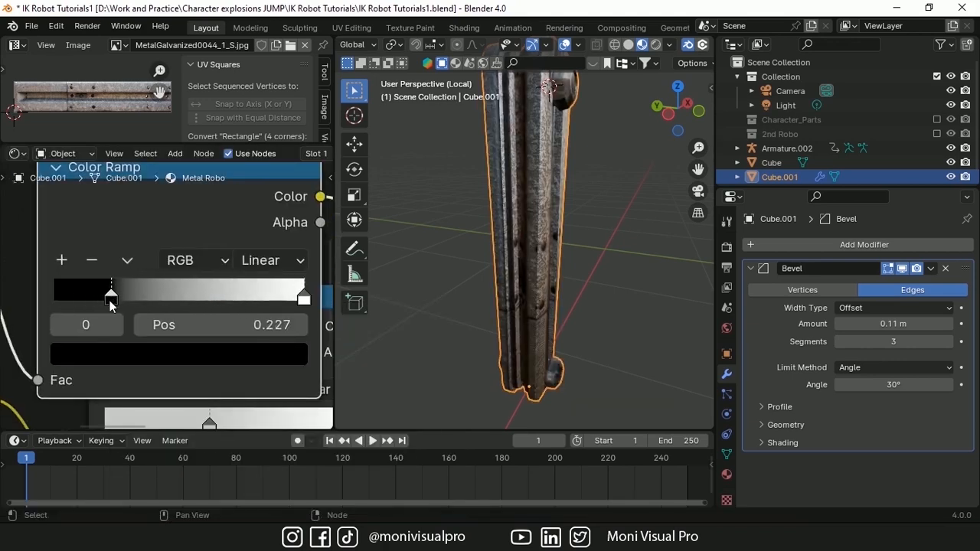
Step: Undo the last few node adjustments in the metal material
key("ctrl+z")
key("ctrl+z")
key("ctrl+z")
key("ctrl+z")
key("ctrl+z")
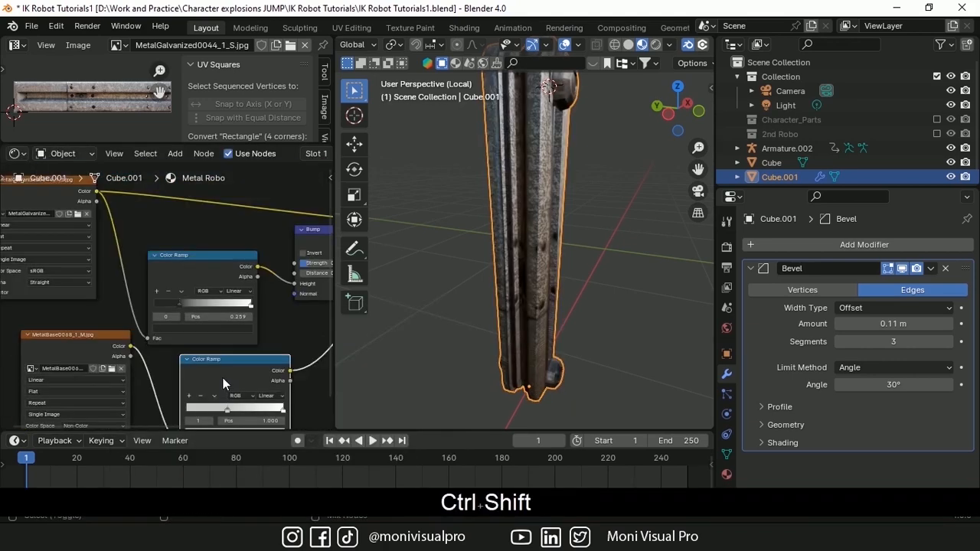
Step: Combine the galvanized texture and the roughness Color Ramp in a Mix node that feeds the shader's Base Color
right_click_drag(222, 379, 74, 288, "ctrl+shift")
middle_click_drag(306, 275, 85, 251)
left_click_drag(101, 272, 121, 312)
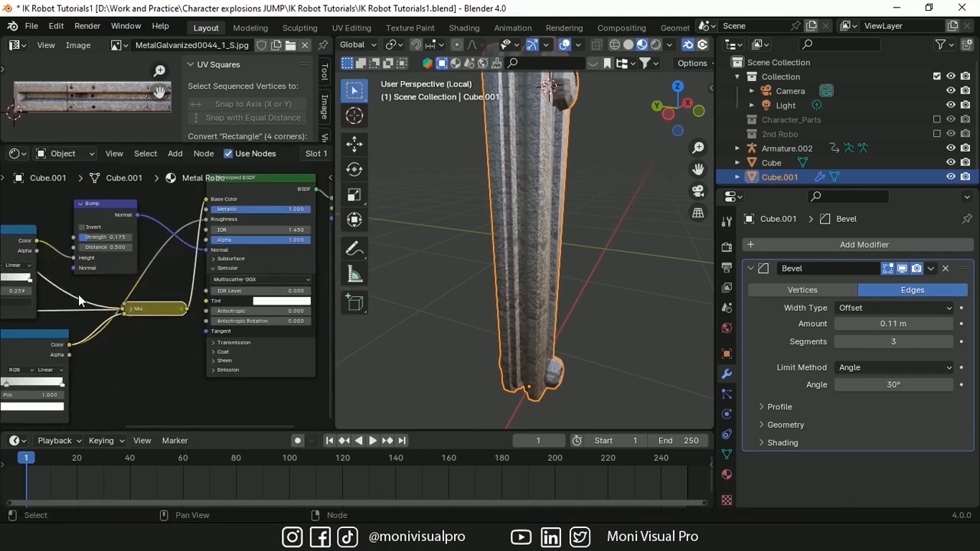
Step: Scale the leg part down, rotate it -90 degrees in the left view and fit it along the foot bone
key("s")
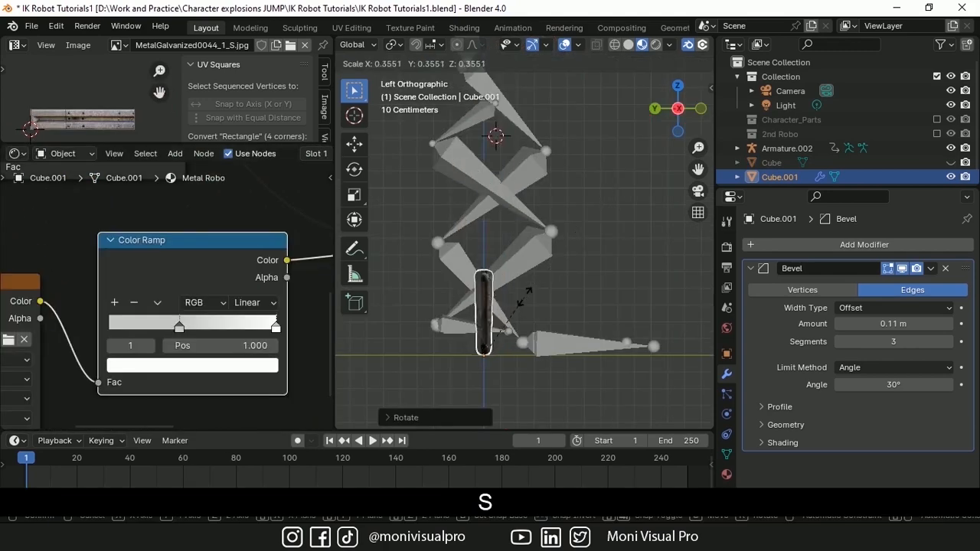
left_click(553, 293)
type("r90-")
left_click(462, 291)
key("g")
left_click(618, 280)
key("g")
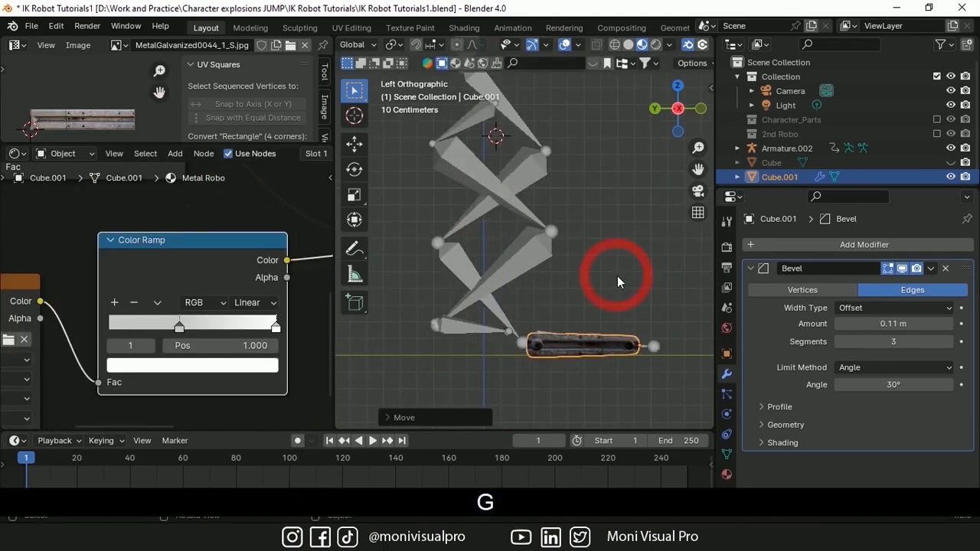
left_click(623, 283)
Step: Make a linked duplicate of the foot part, then rotate, scale and move it onto the long shin bone
key("alt+d")
key("r")
left_click(695, 251)
key("g")
key("s")
left_click(656, 258)
key("g")
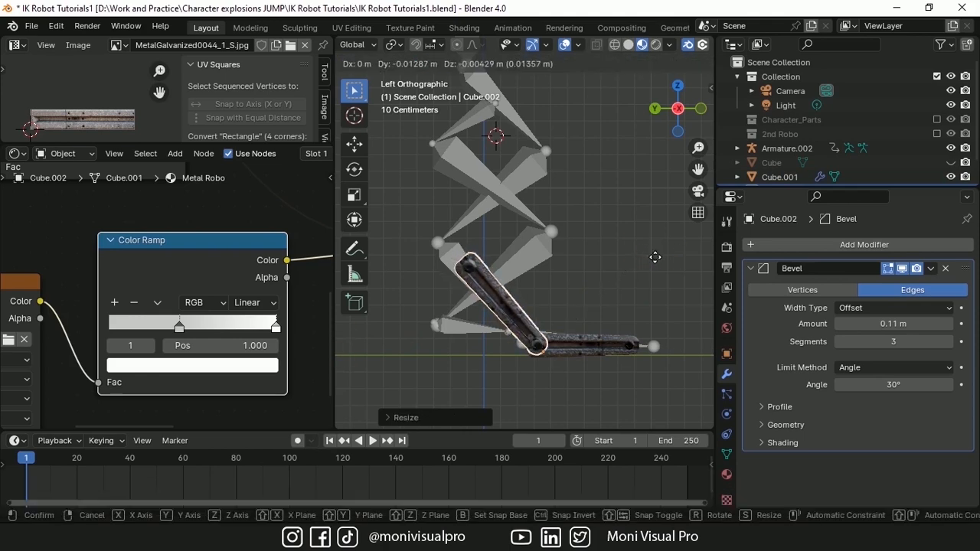
left_click(643, 274)
Step: Make a linked duplicate of the shin part and rotate and move it onto the next bone above the shin
key("alt+d")
key("r")
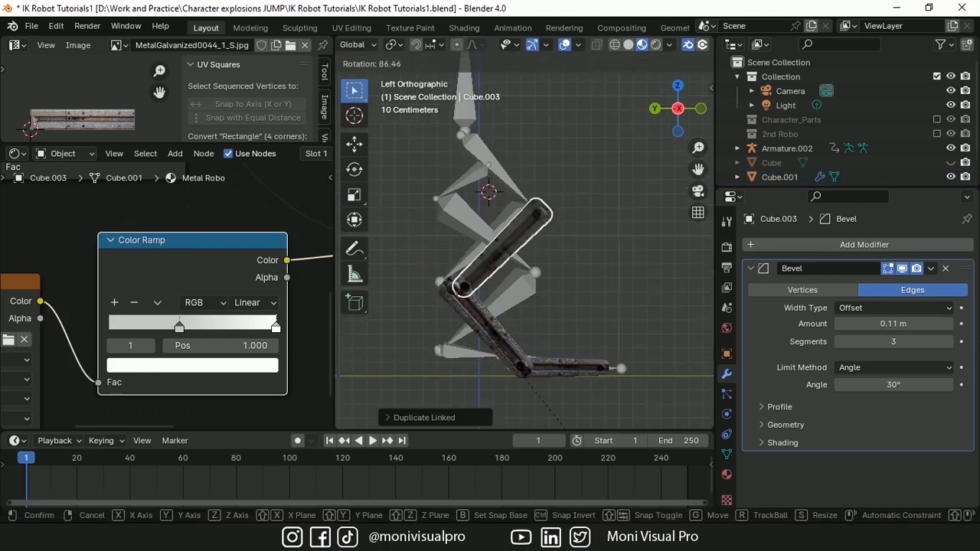
key("g")
left_click(614, 239)
key("r")
left_click(597, 204)
Step: Make a linked duplicate for the uppermost leg bone and rotate, move and scale it to fit
middle_click_drag(575, 265, 575, 297, "shift")
key("alt+d")
left_click(634, 218)
key("r")
left_click(494, 165)
key("g")
left_click(550, 185)
key("r")
left_click(562, 188)
key("s")
left_click(551, 194)
middle_click_drag(510, 232, 490, 175, "shift")
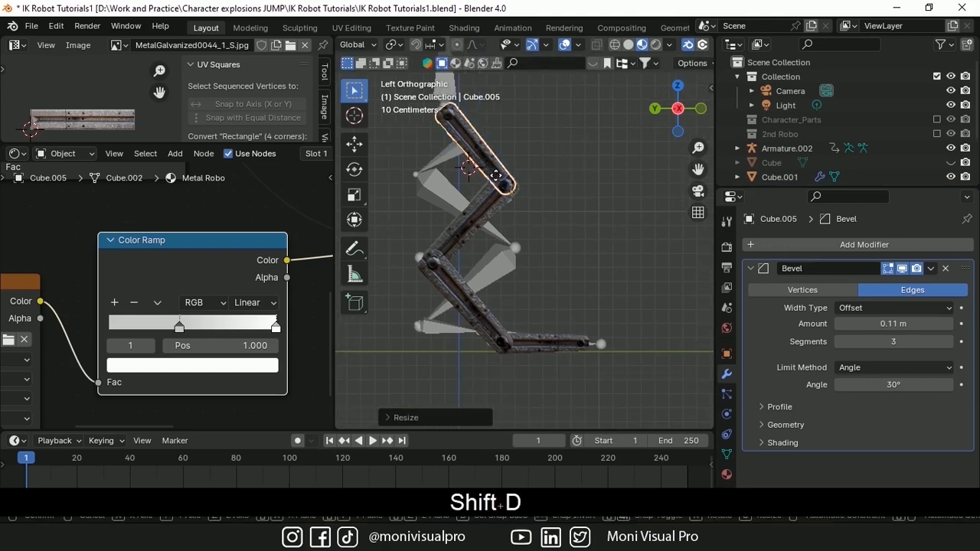
Step: Duplicate the uppermost leg part as an independent copy, shrink it and align it with the short upper rear bone
key("shift+d")
left_click(513, 200)
key("r")
left_click(575, 245)
key("g")
key("r")
left_click(582, 190)
key("s")
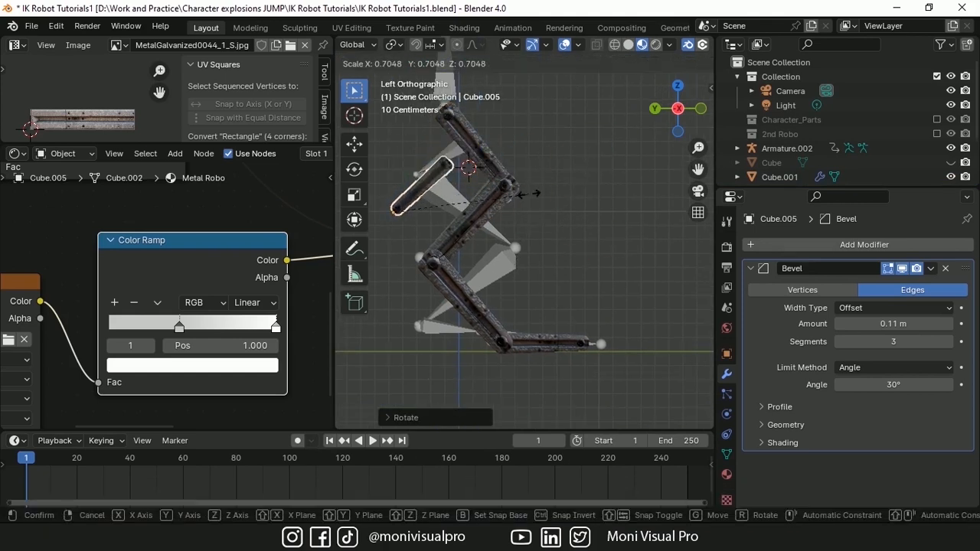
left_click(566, 173)
Step: Place a linked copy of the short part on the rear foot bone and an independent rotated copy on the diagonal bone above
key("alt+d")
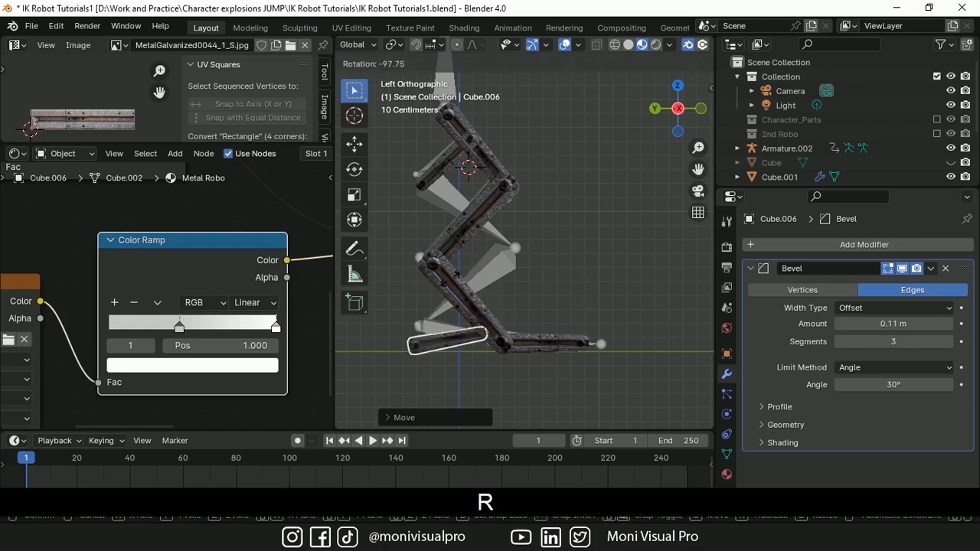
left_click(591, 239)
key("shift+d")
key("r")
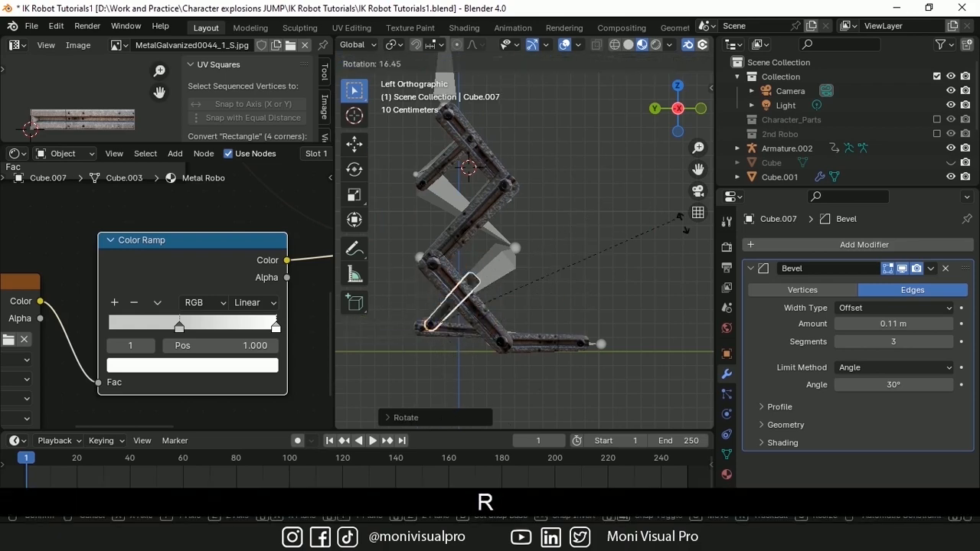
left_click(336, 209)
Step: Make a linked duplicate of the lower rear diagonal part and rotate, scale and move it onto the remaining uncovered bone
key("alt+d")
left_click(611, 179)
key("r")
left_click(585, 235)
key("s")
key("g")
left_click(610, 213)
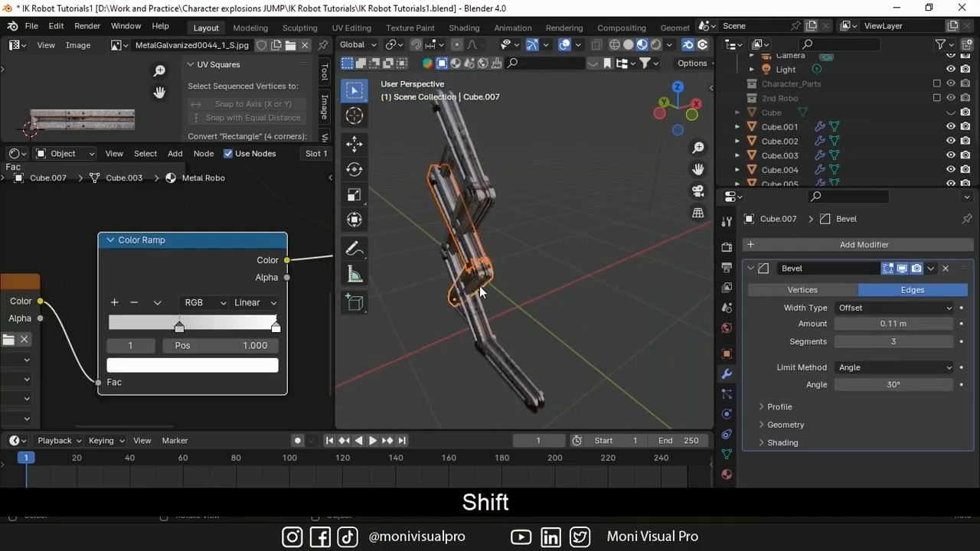
Step: Offset the selected rear diagonal parts along the X axis to sit beside the neighbouring leg parts
key("shift+d")
key("x")
left_click(472, 299)
Step: Select the foot part and adjust its rotation about the X axis
middle_click_drag(473, 298, 352, 284)
left_click_drag(698, 169, 718, 193)
left_click(488, 192)
key("r")
key("x")
left_click(642, 131)
Step: Select all leg parts together with the armature and move them to a new collection named Robo Main
left_click_drag(678, 108, 773, 113)
left_click_drag(697, 169, 739, 164)
left_click_drag(488, 123, 644, 329)
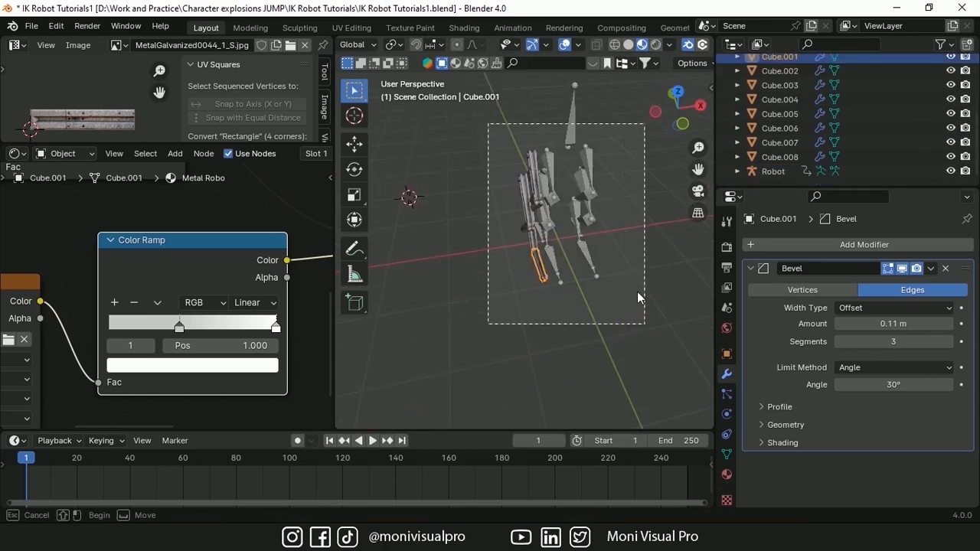
left_click_drag(640, 295, 644, 323)
key("m")
left_click(615, 252)
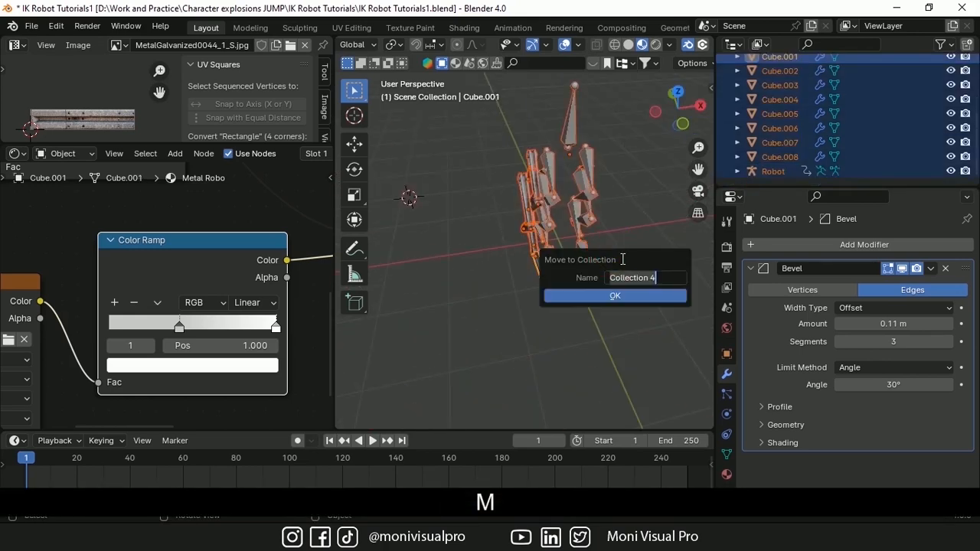
type("Robo Main")
key("Return")
key("Return")
Step: Make a linked duplicate of all metal leg parts without the armature and move it along X onto the other leg's bones
left_click(853, 164)
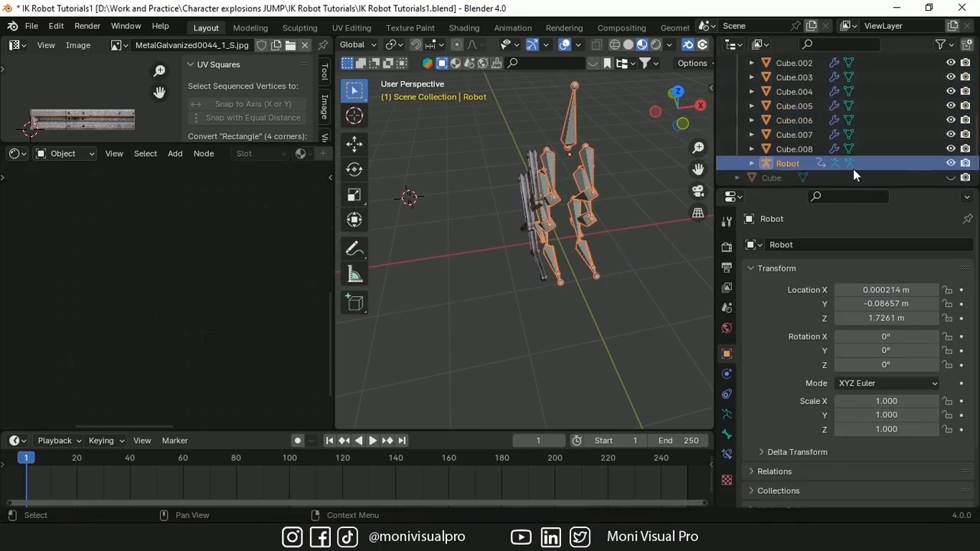
left_click(950, 163)
left_click_drag(514, 141, 563, 327)
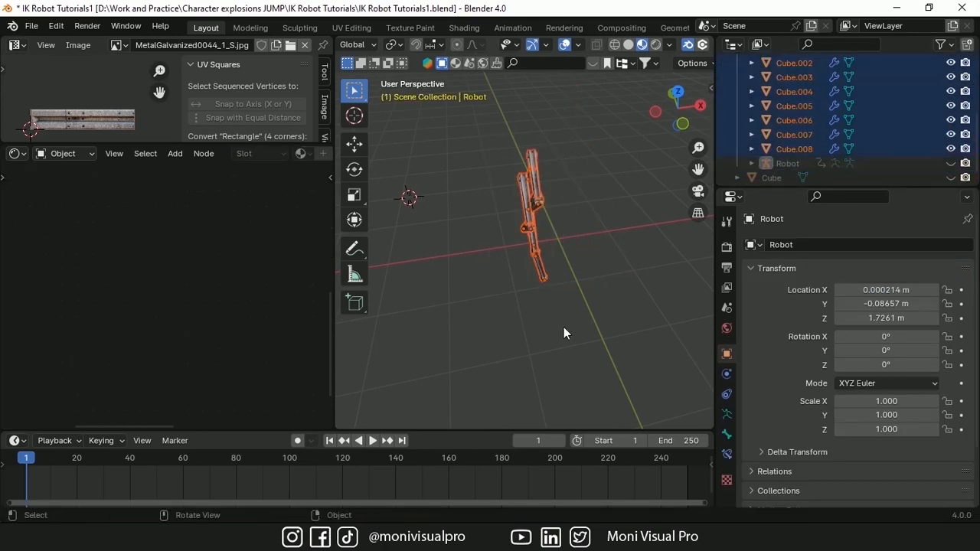
left_click(949, 163)
key("alt+d")
key("x")
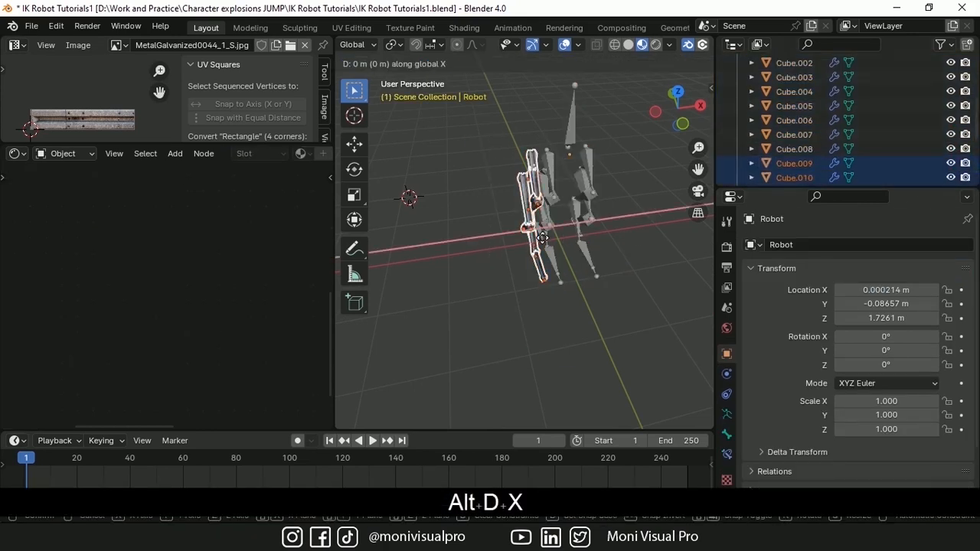
left_click(628, 222)
Step: Mirror the duplicated leg parts by scaling them -1 along the X axis
key("s")
key("x")
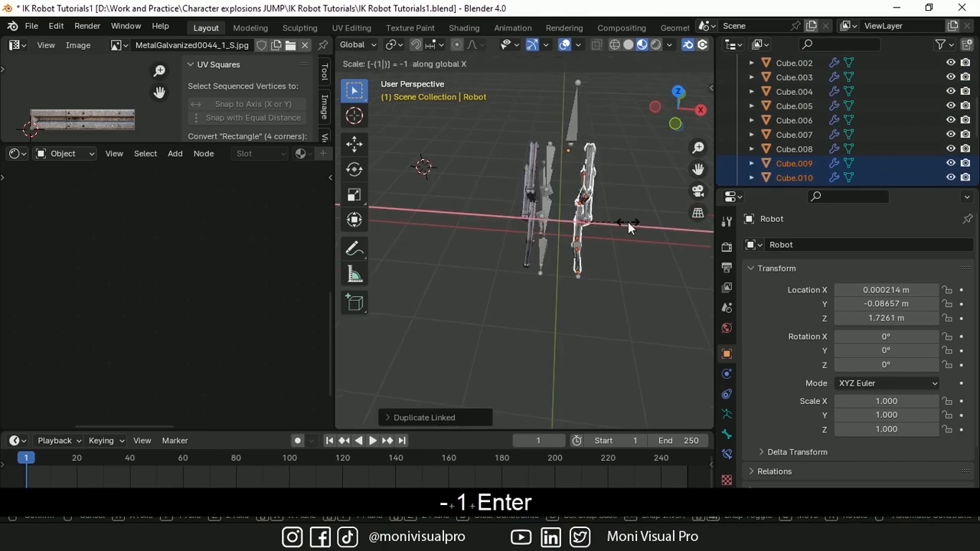
key("Return")
Step: Select only the original leg's metal parts and move them along X onto their own leg's bones
middle_click_drag(627, 222, 647, 222)
left_click_drag(509, 129, 541, 292)
left_click_drag(553, 118, 601, 128, "ctrl")
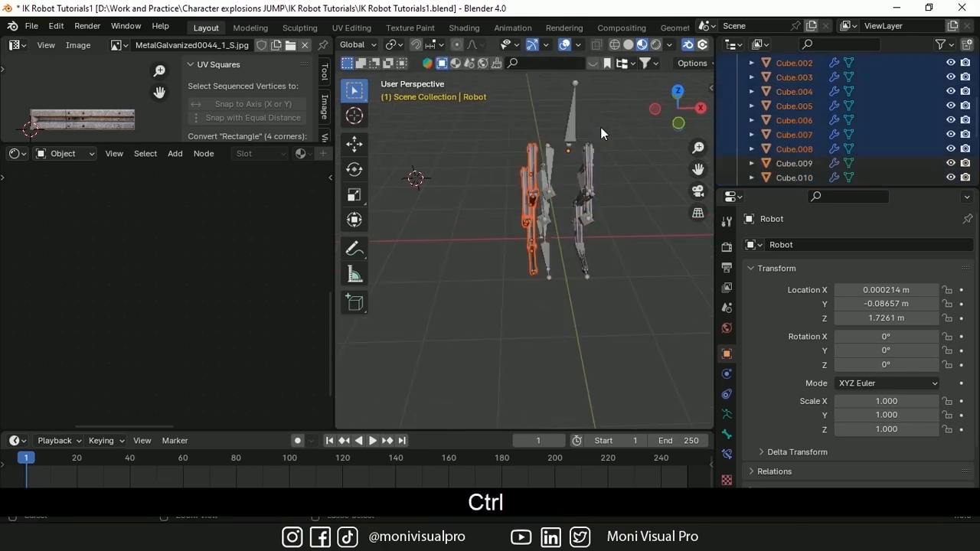
key("g")
key("x")
left_click(615, 127)
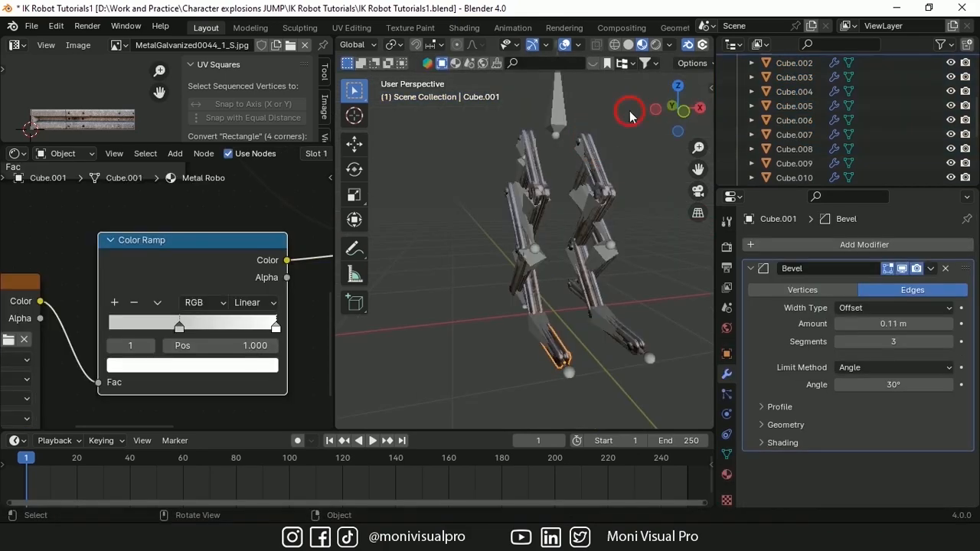
Step: Select the duplicated leg's metal parts without the armature and hide them
left_click_drag(629, 111, 590, 364)
left_click_drag(595, 97, 539, 115, "ctrl")
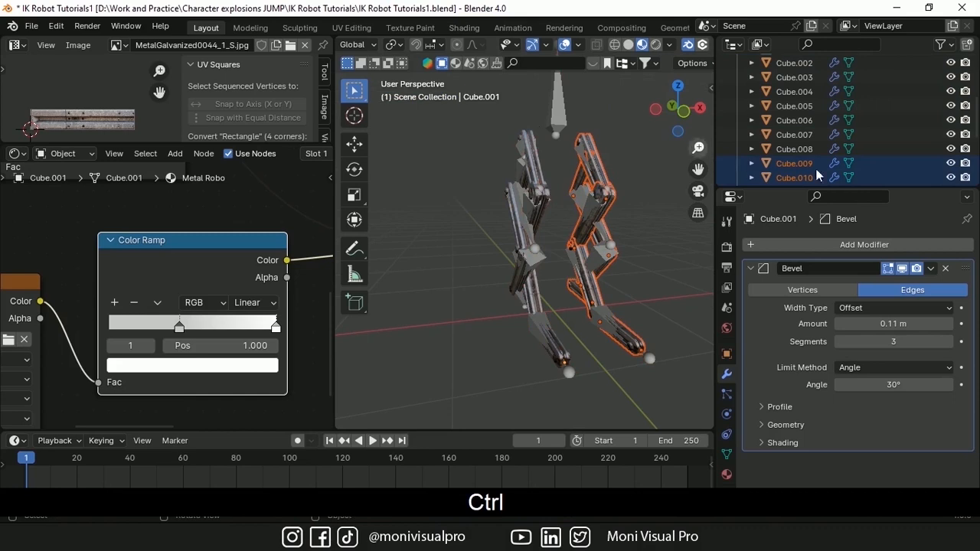
key("h")
Step: Hide the duplicated leg's bones in Pose Mode, leaving the body bone out of the selection, and return to Object Mode
left_click(580, 177)
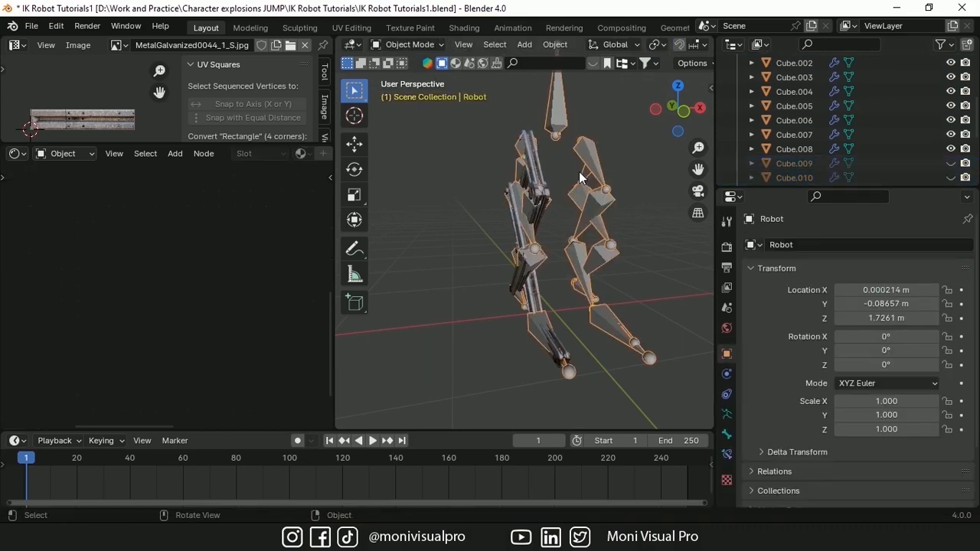
left_click(420, 46)
left_click(403, 90)
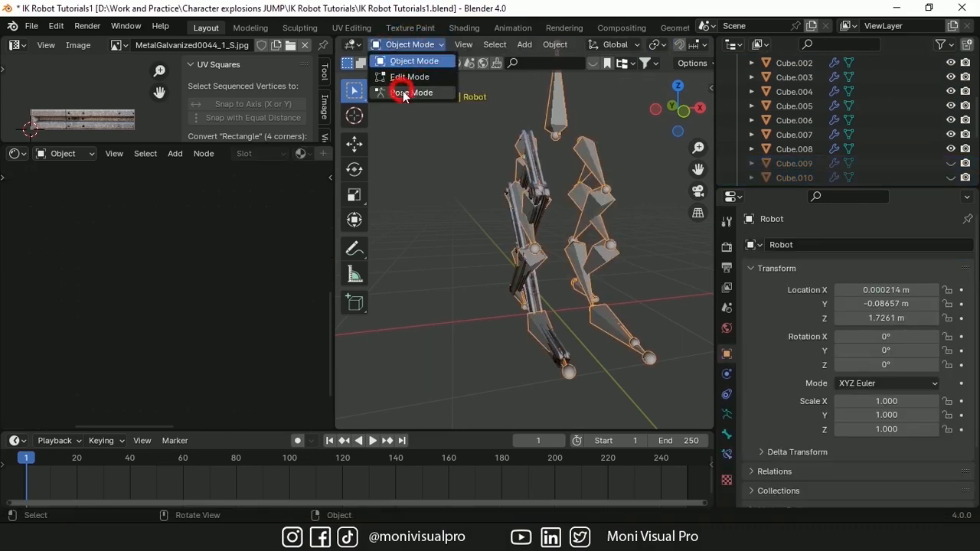
left_click_drag(635, 108, 592, 360)
left_click_drag(591, 94, 562, 107, "ctrl+shift")
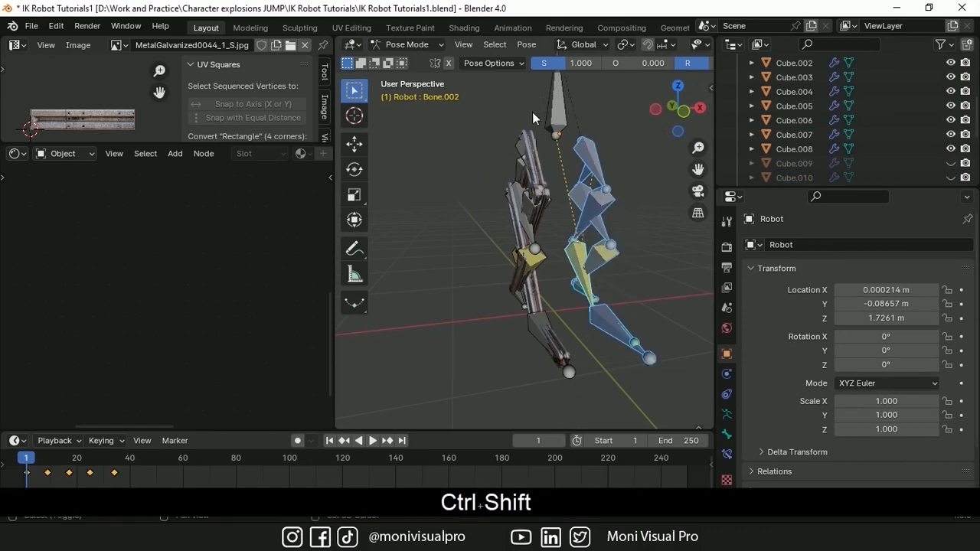
key("h")
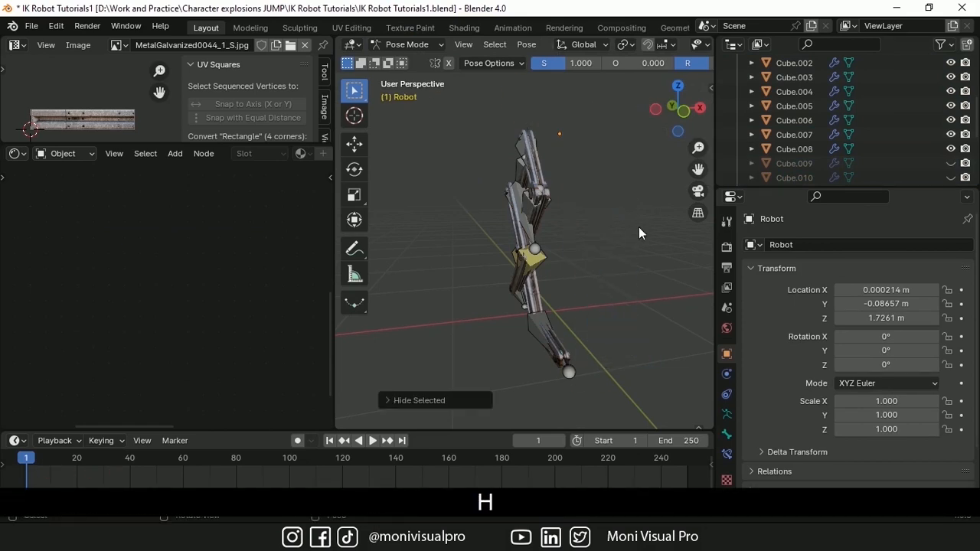
left_click(412, 44)
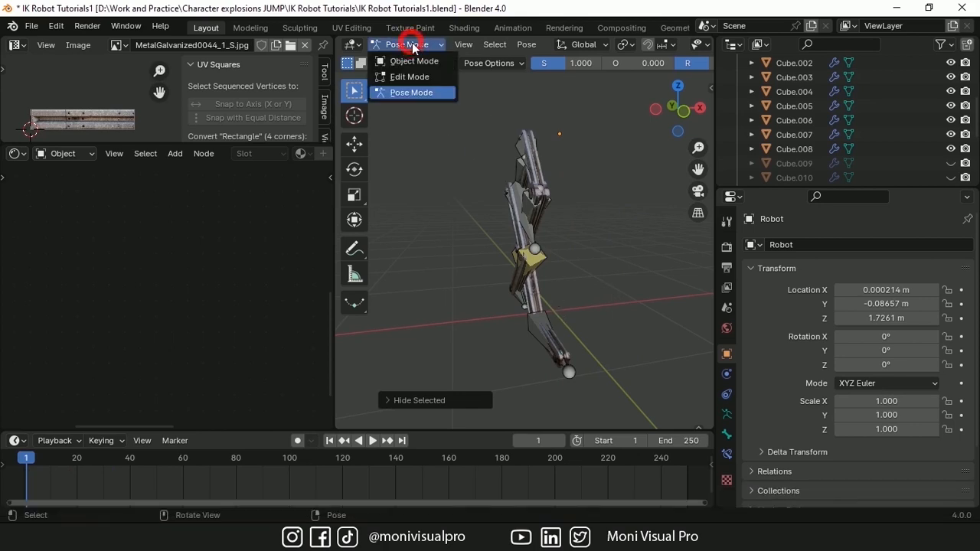
left_click(413, 60)
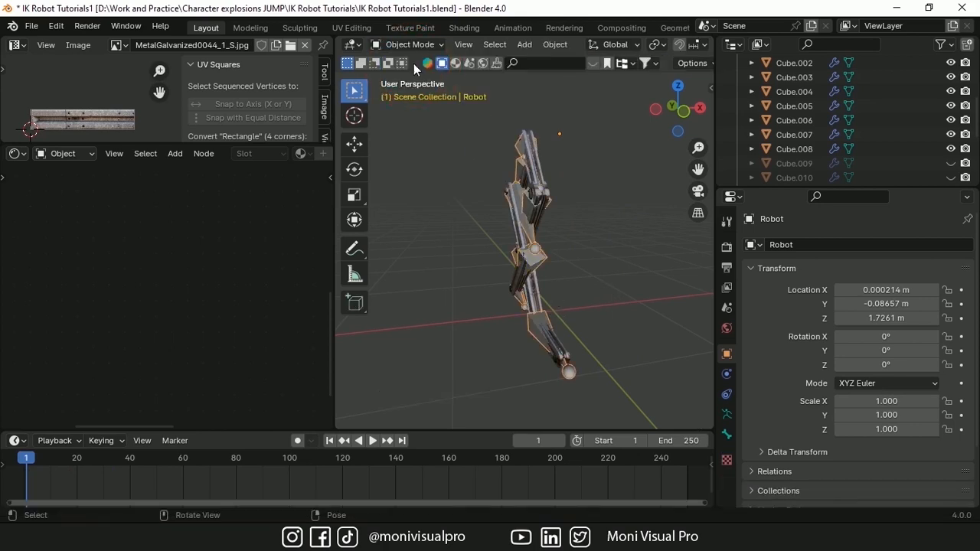
left_click(414, 47)
left_click(411, 67)
Step: Parent the foot part to the foot bone with the Bone option and check it in Pose Position before restoring Rest Position
left_click(565, 357)
middle_click_drag(528, 210, 583, 194)
scroll(584, 194, "up", 2)
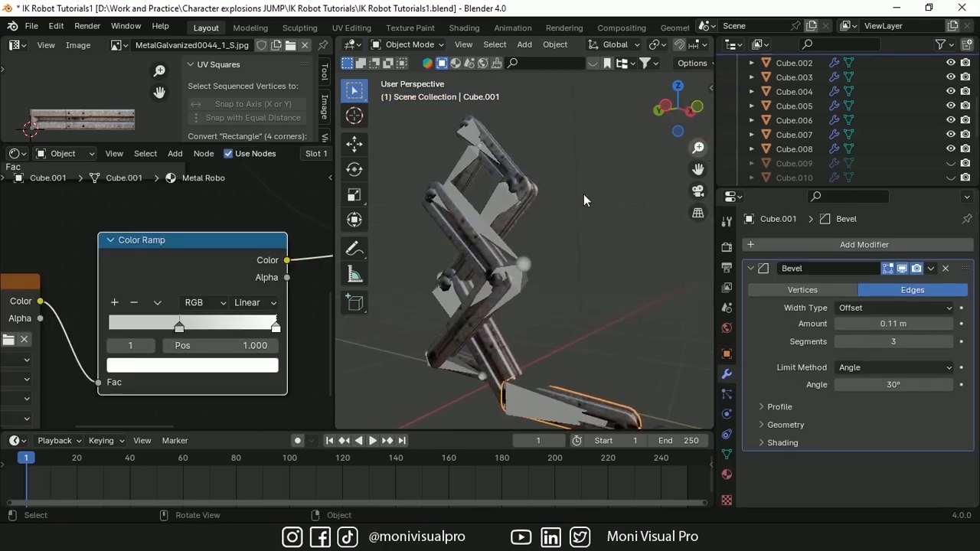
left_click(496, 204, "shift")
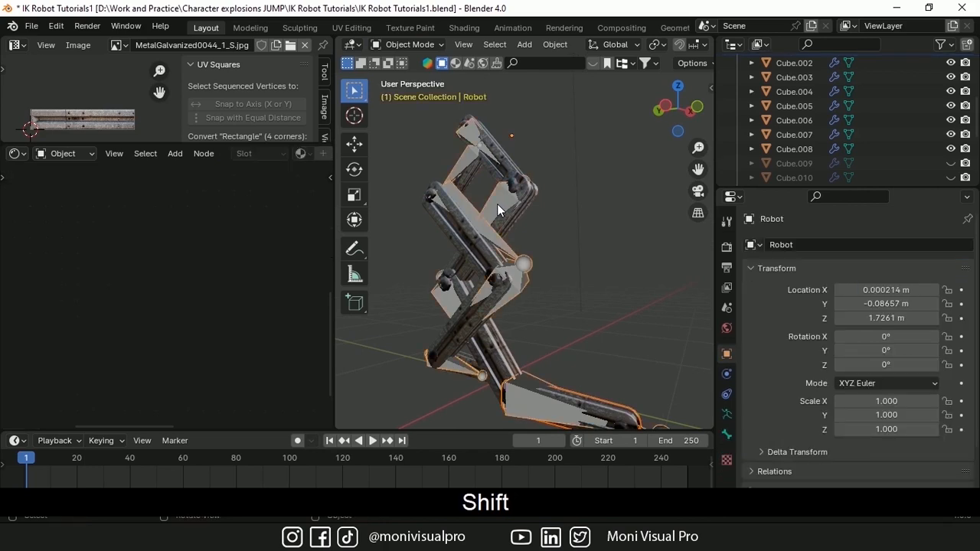
left_click(406, 45)
left_click(407, 92)
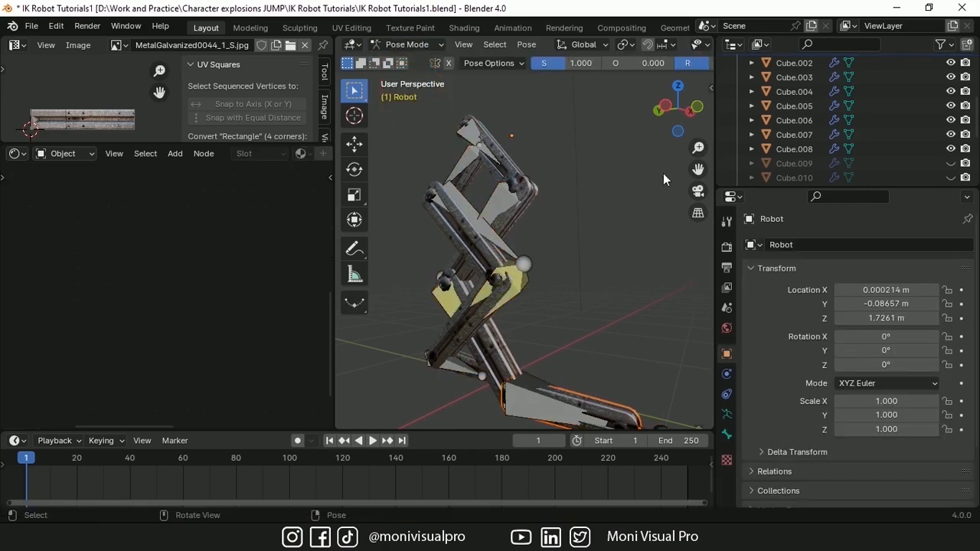
left_click_drag(701, 171, 665, 101)
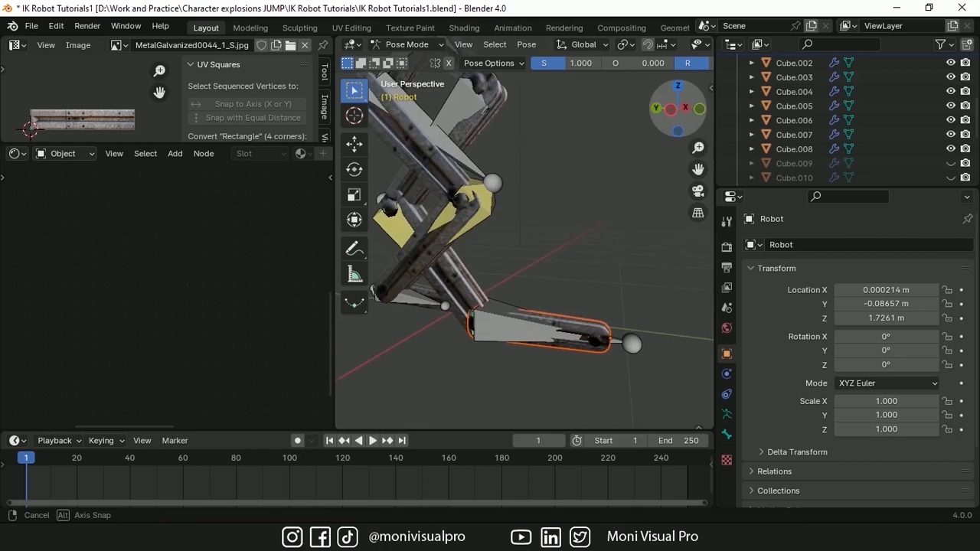
left_click(503, 329)
key("ctrl+p")
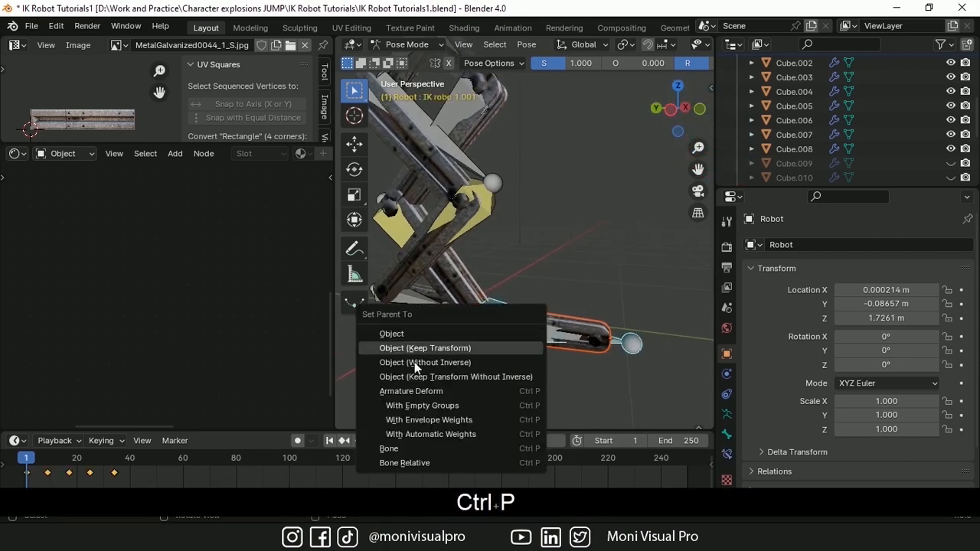
left_click(407, 448)
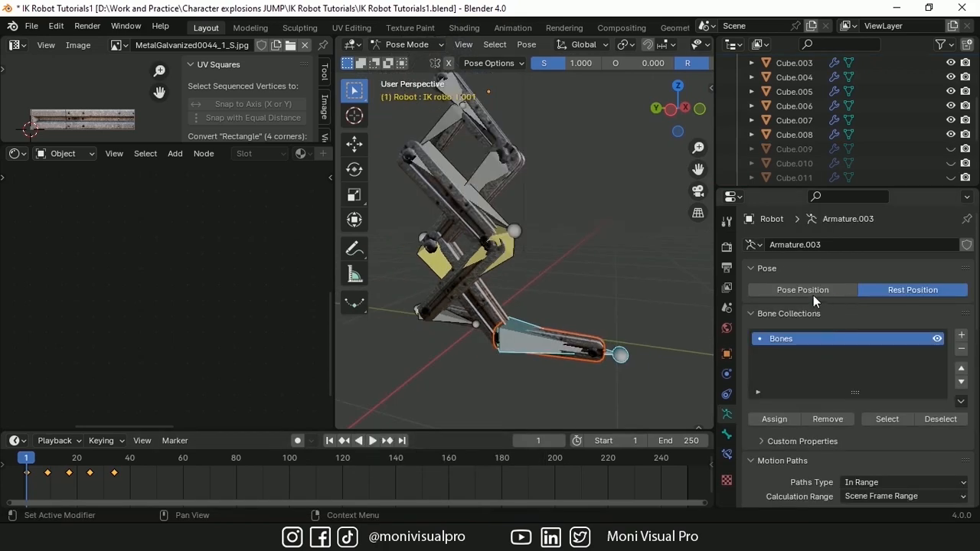
left_click(813, 298)
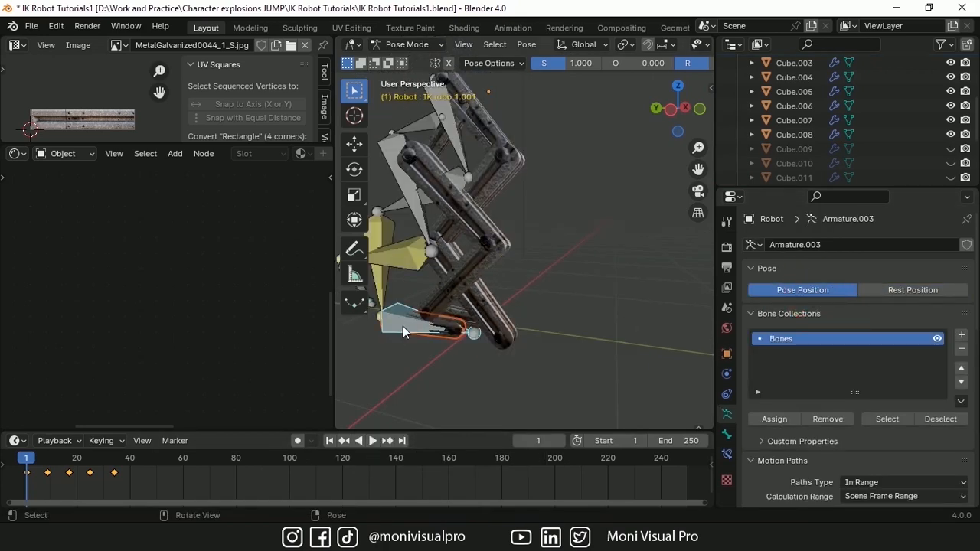
left_click(923, 295)
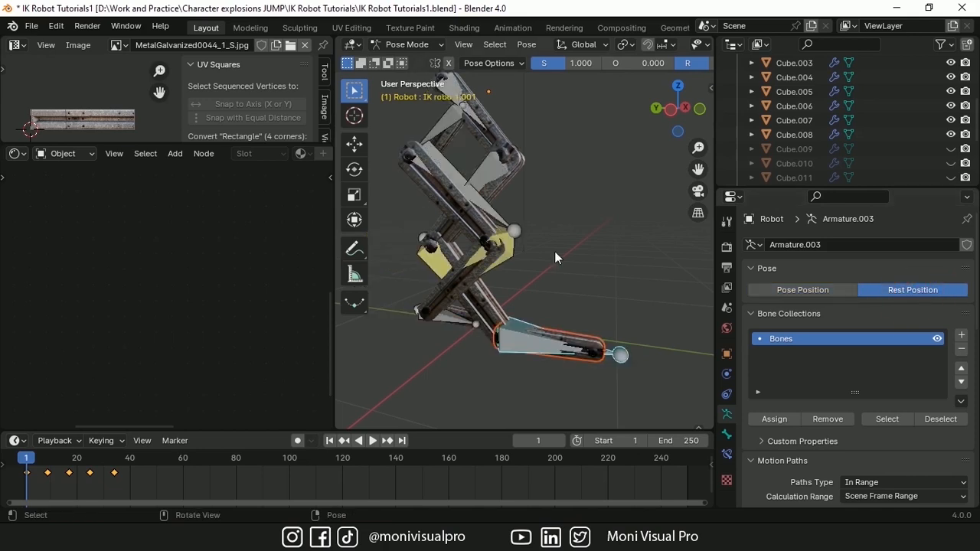
Step: Parent the lower leg part above the foot to its matching bone of the armature
left_click(406, 44)
left_click(402, 60)
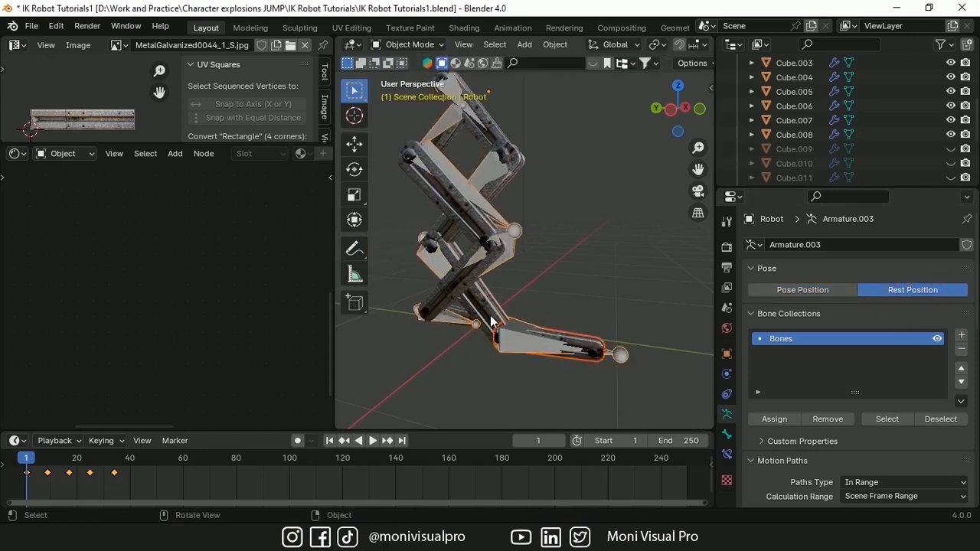
left_click(491, 321)
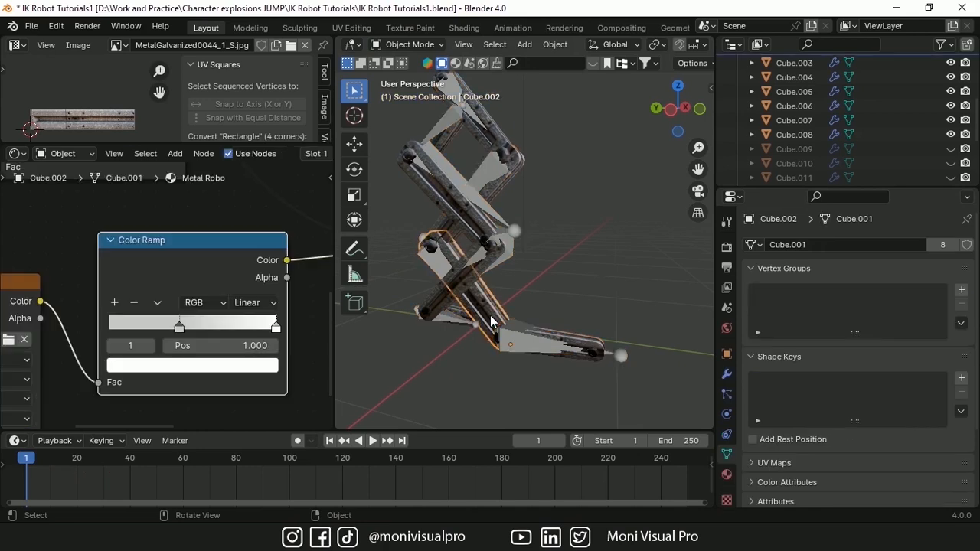
left_click(434, 261, "shift")
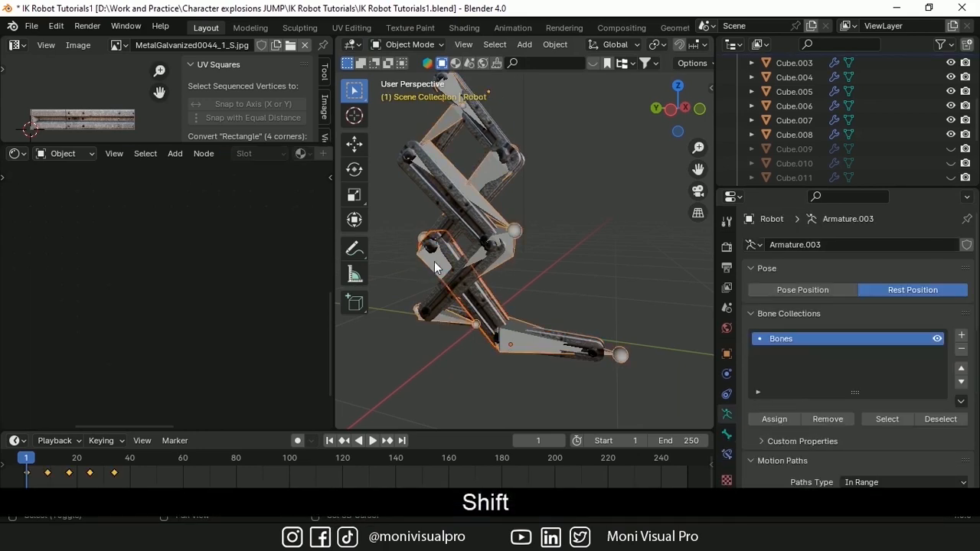
left_click(408, 45)
left_click(399, 93)
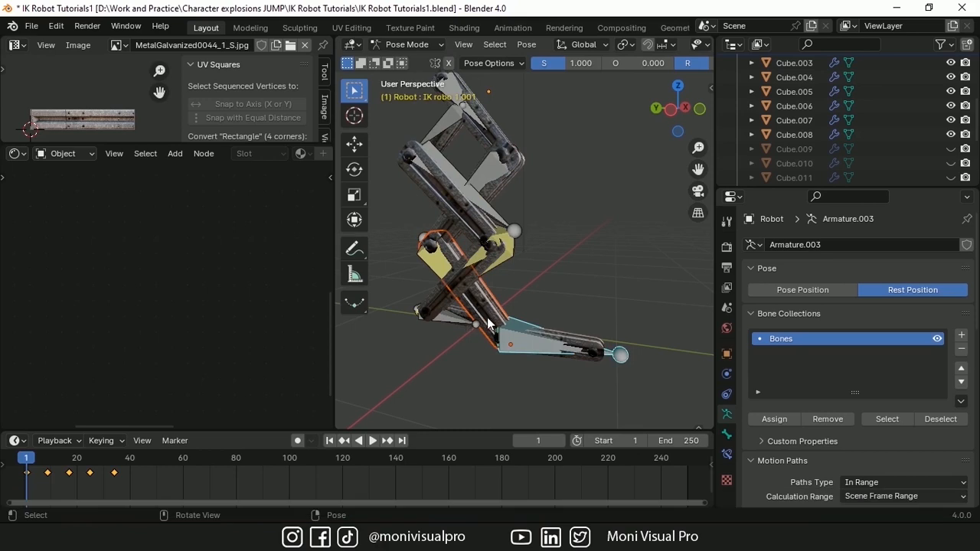
left_click(436, 258)
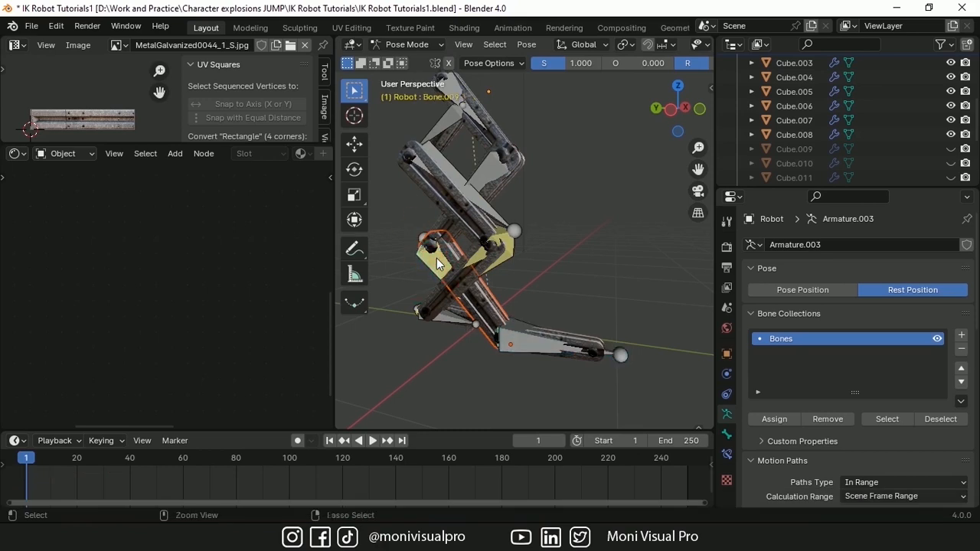
key("ctrl+p")
left_click(367, 257)
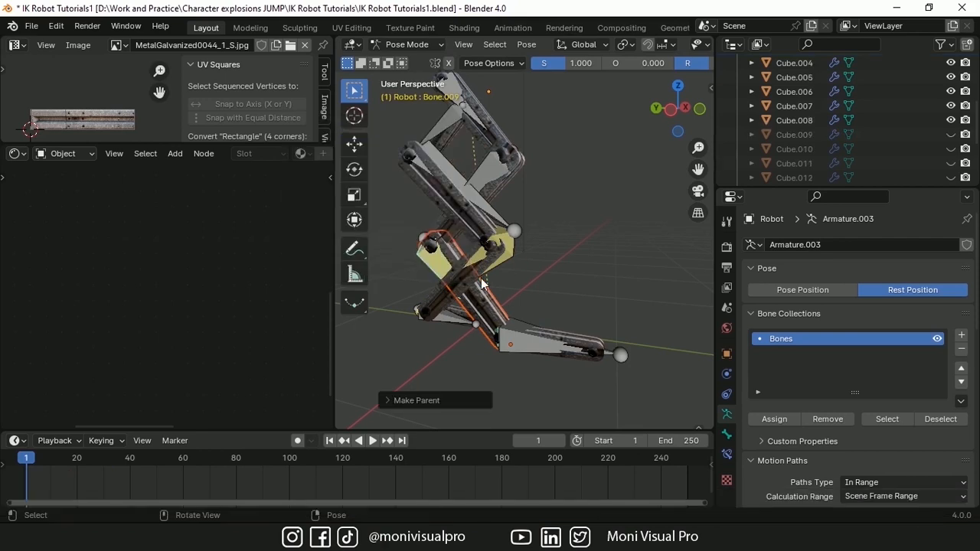
Step: Turn off Lock Object Modes and parent the diagonal part above the lower leg part to its matching bone
left_click(58, 27)
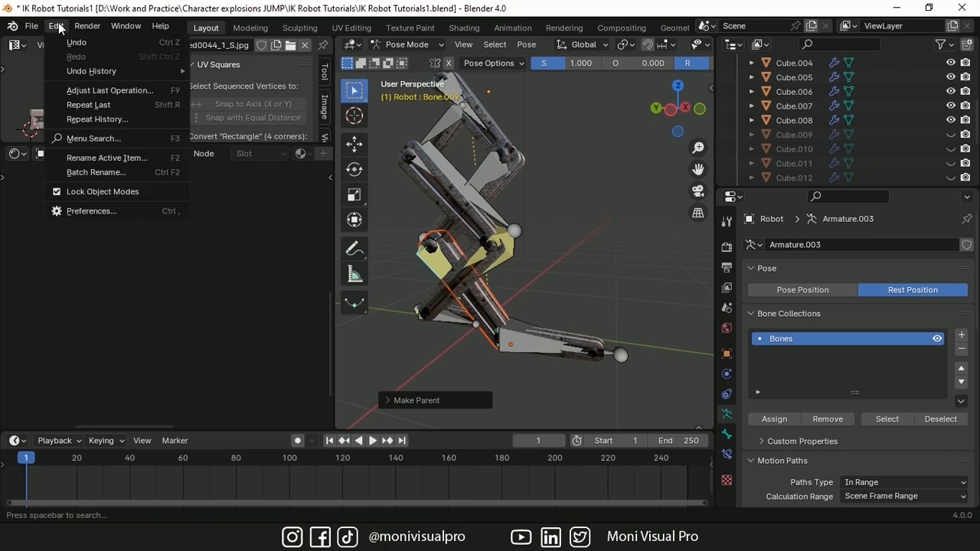
left_click(69, 192)
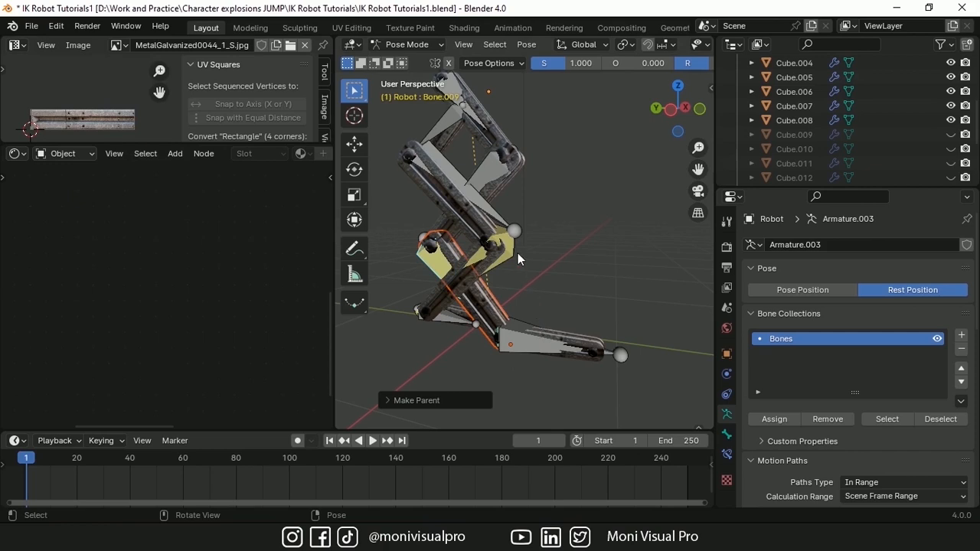
left_click(495, 173)
scroll(494, 173, "up", 2)
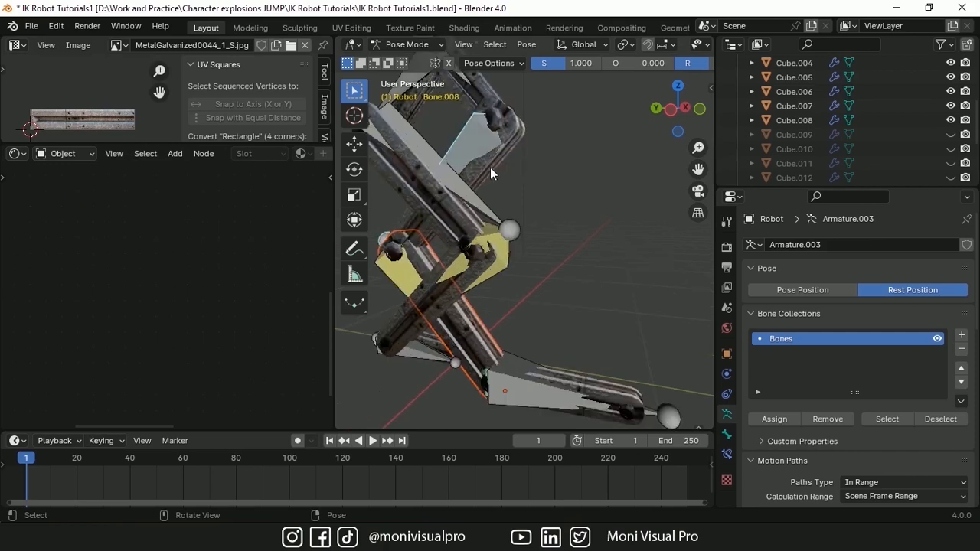
left_click(490, 168)
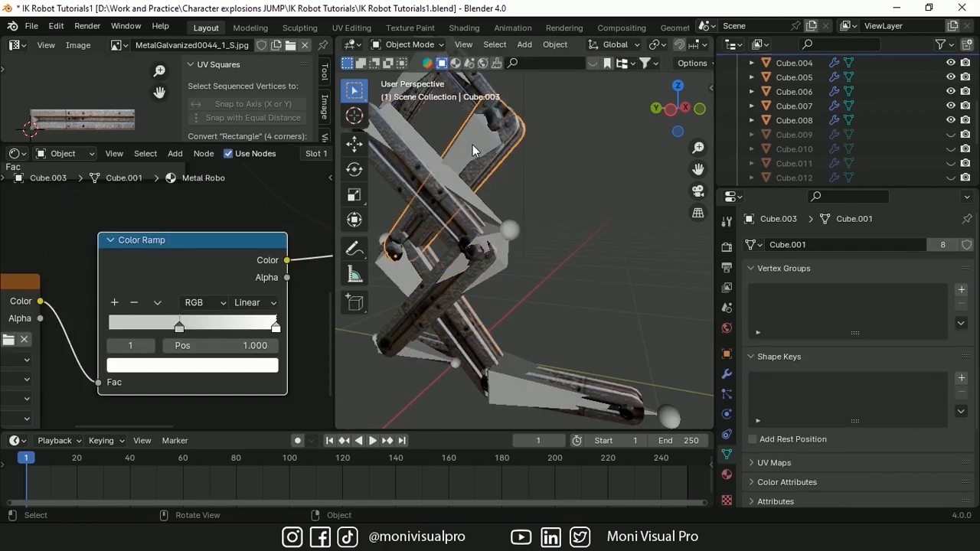
left_click(472, 145, "shift")
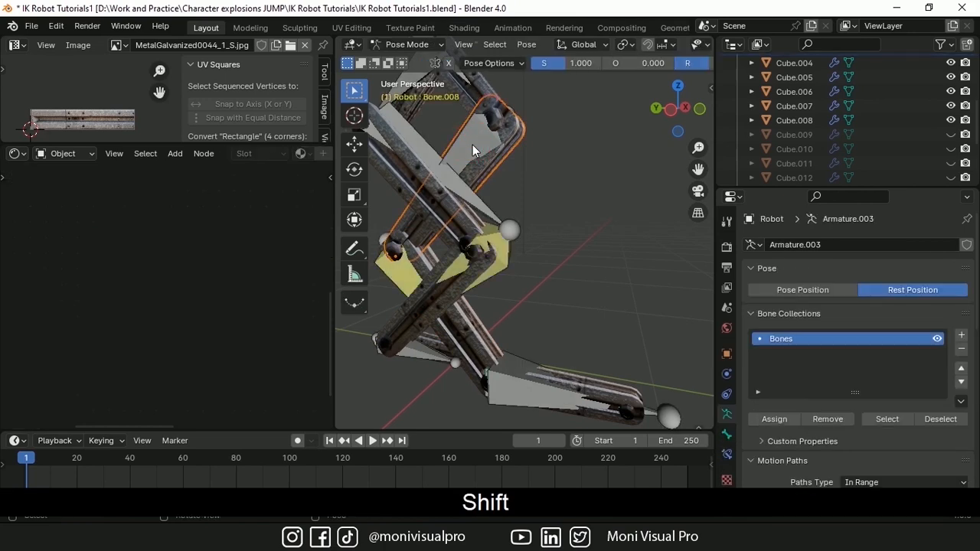
left_click(464, 138, "shift")
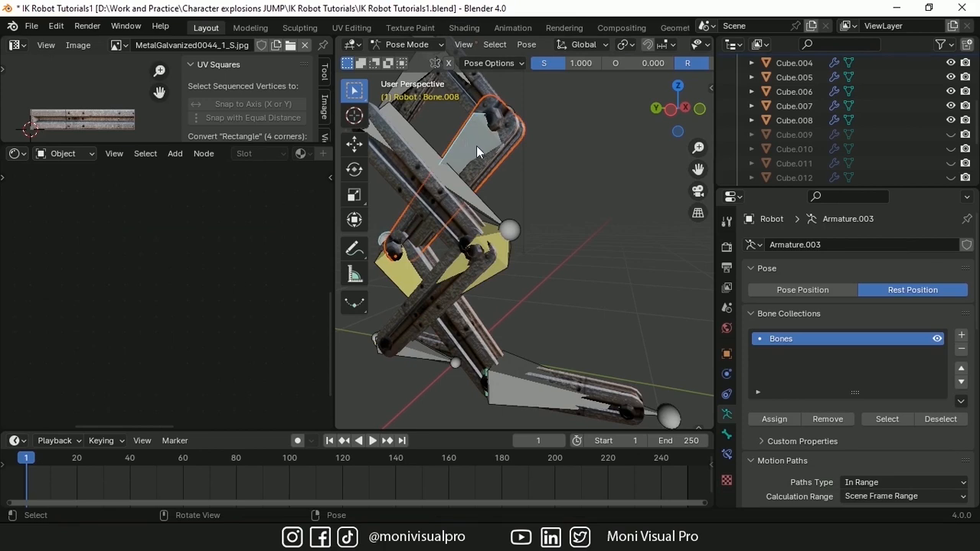
key("ctrl+p")
left_click(383, 173)
Step: Parent the remaining upper diagonal parts of the leg to their matching armature bones with the Bone option
left_click_drag(701, 173, 769, 315)
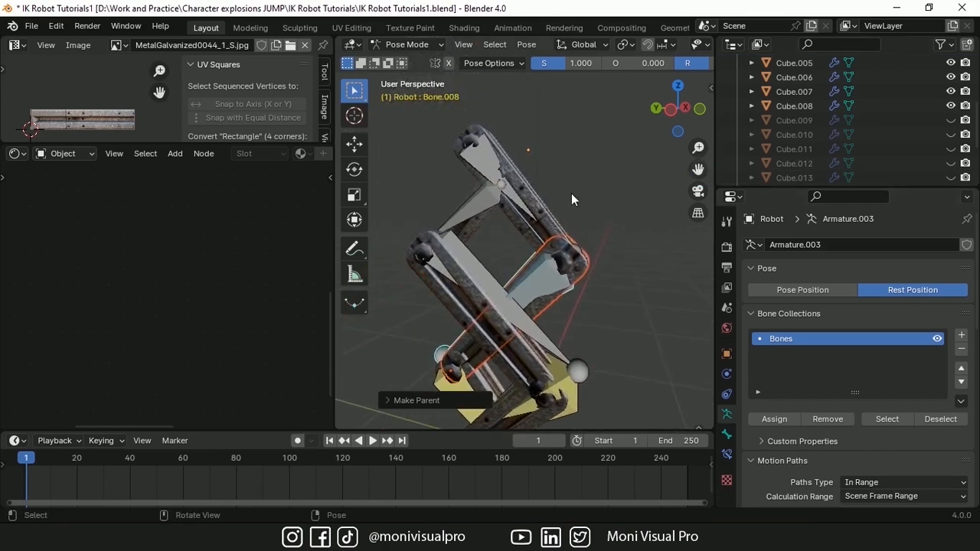
left_click(533, 205)
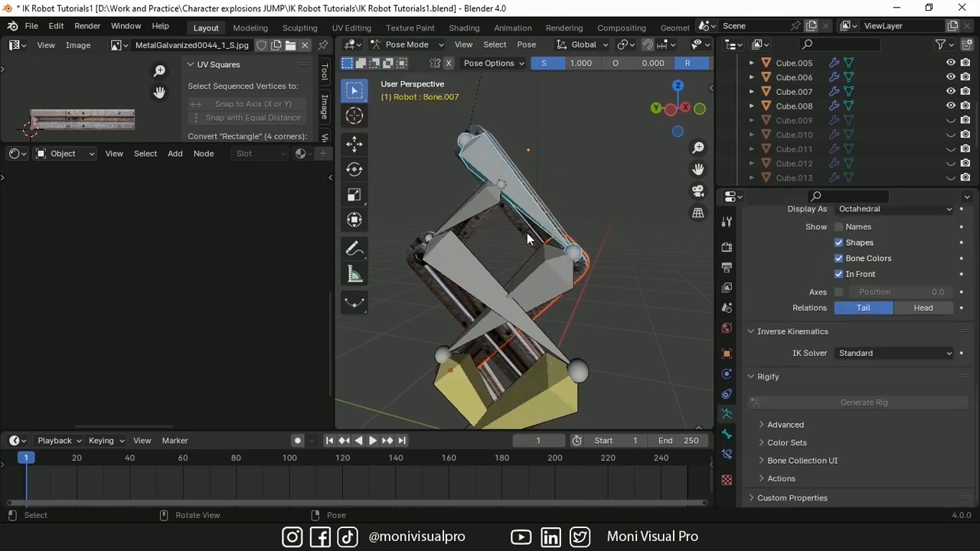
left_click(527, 205, "shift")
key("ctrl+p")
left_click(527, 205)
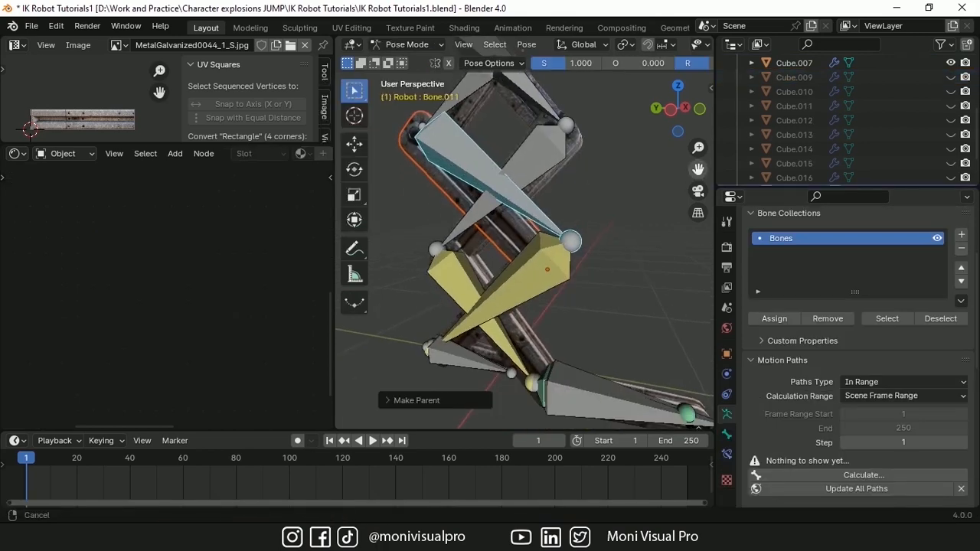
Step: Parent the lower crossing part and the short part behind the ankle to their matching bones
middle_click_drag(520, 252, 536, 245)
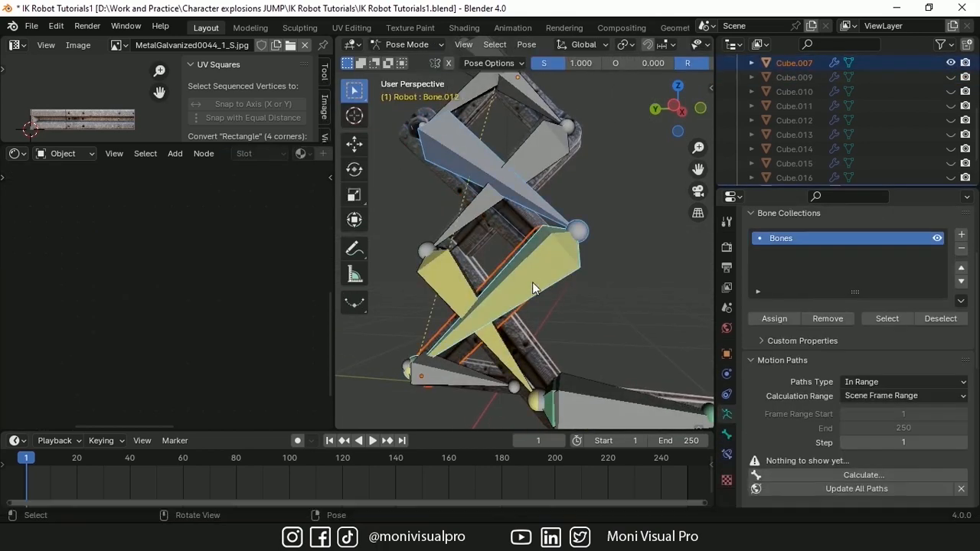
key("ctrl+p")
left_click(439, 290)
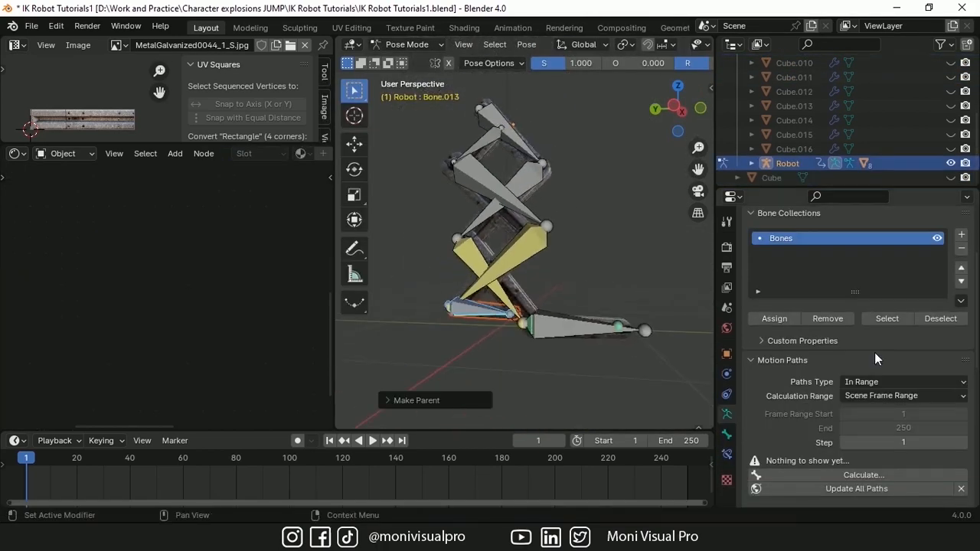
Step: Play the finished leg's animation from frame 1 in Pose Position and turn off Viewport Denoising for EEVEE
scroll(874, 352, "up", 3)
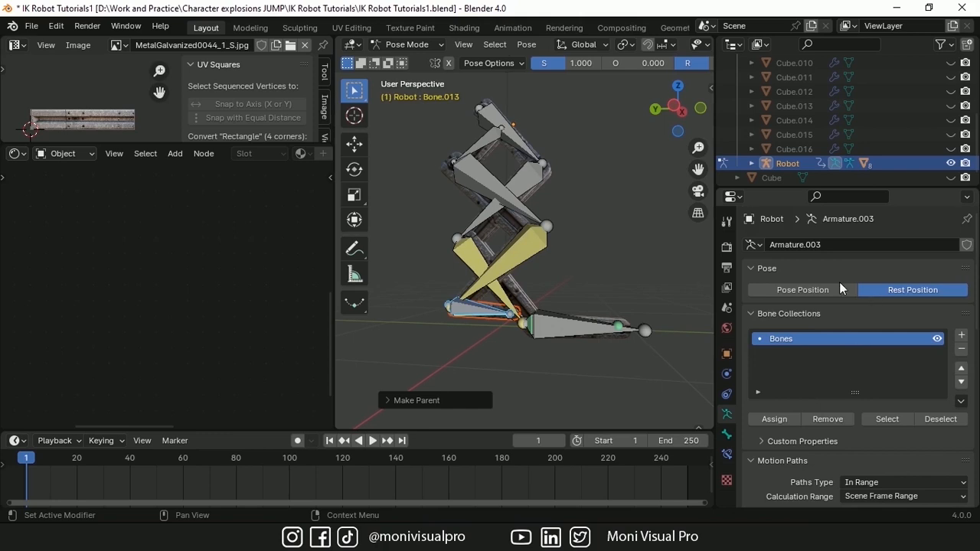
left_click(804, 290)
left_click(333, 442)
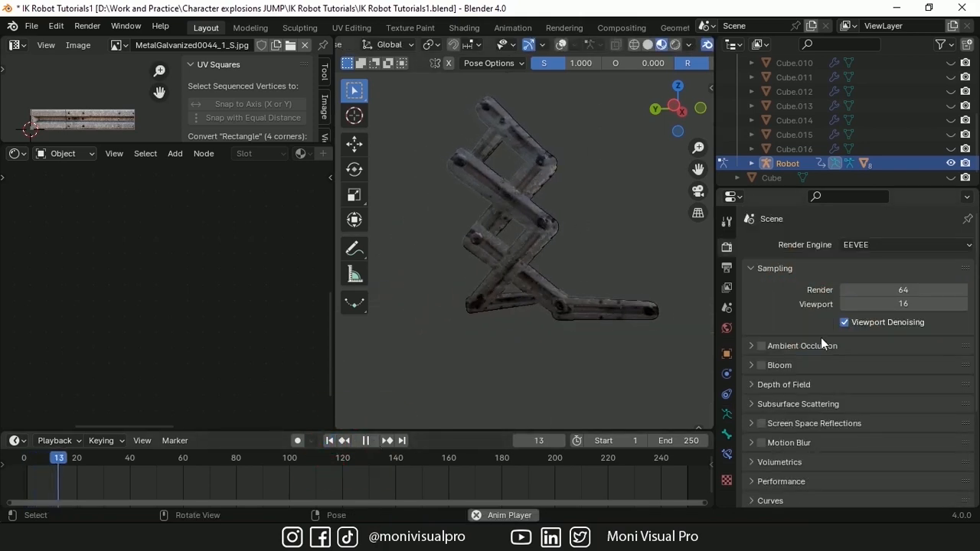
left_click(844, 321)
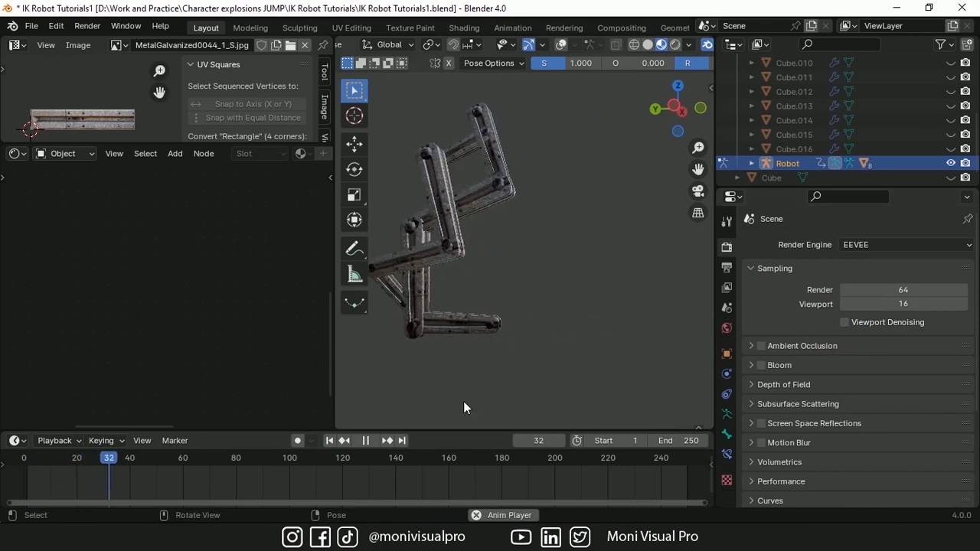
Step: Reveal the second leg's bones and hide the bones of the finished leg by inverting the selection
left_click_drag(429, 119, 568, 387)
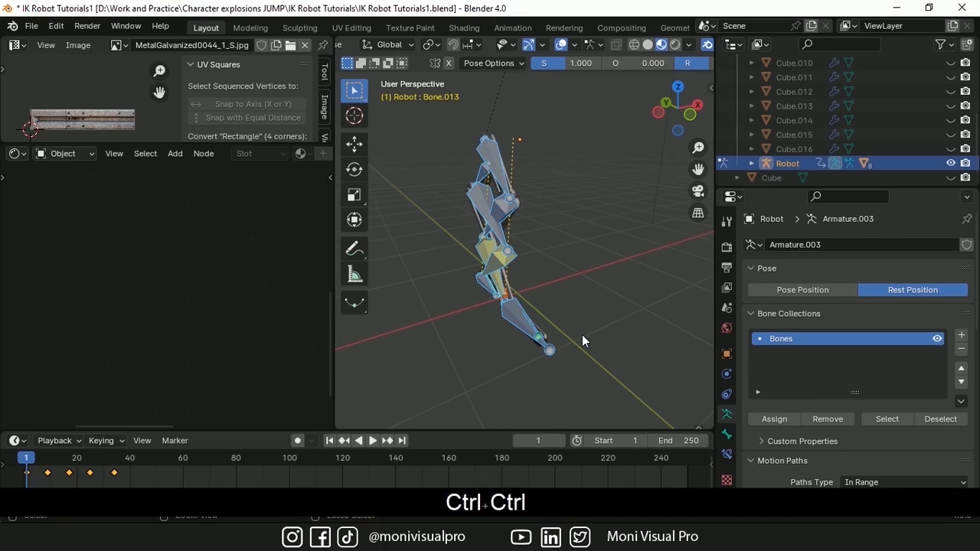
key("ctrl+i")
key("h")
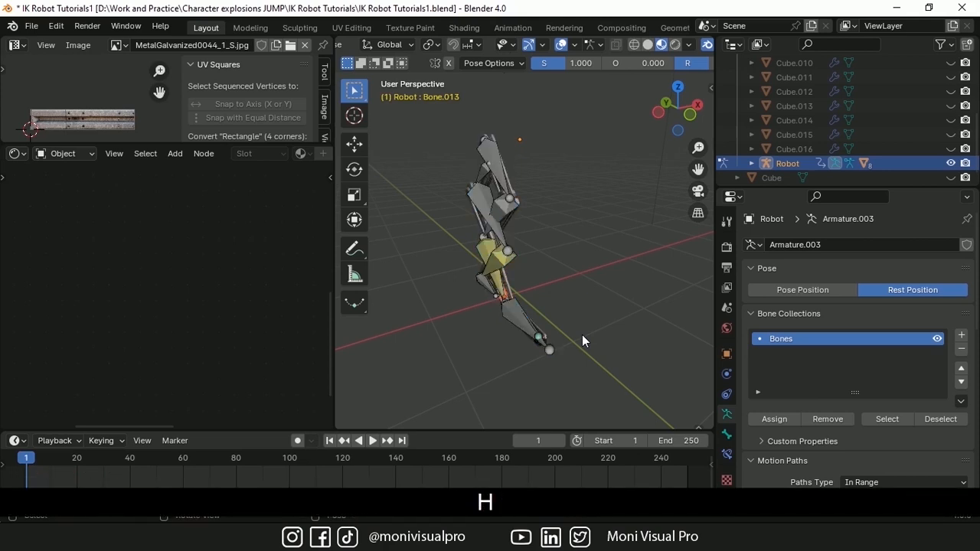
key("alt+h")
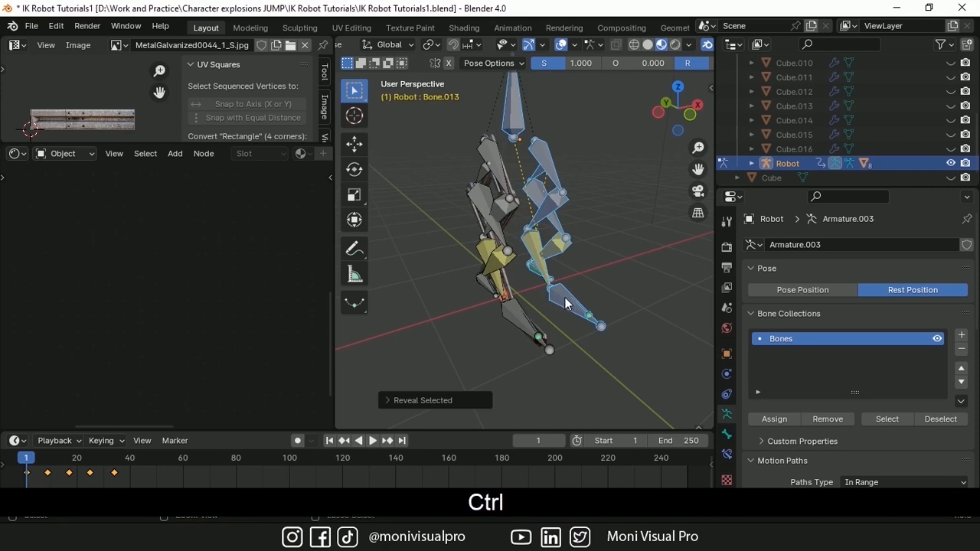
key("ctrl+i")
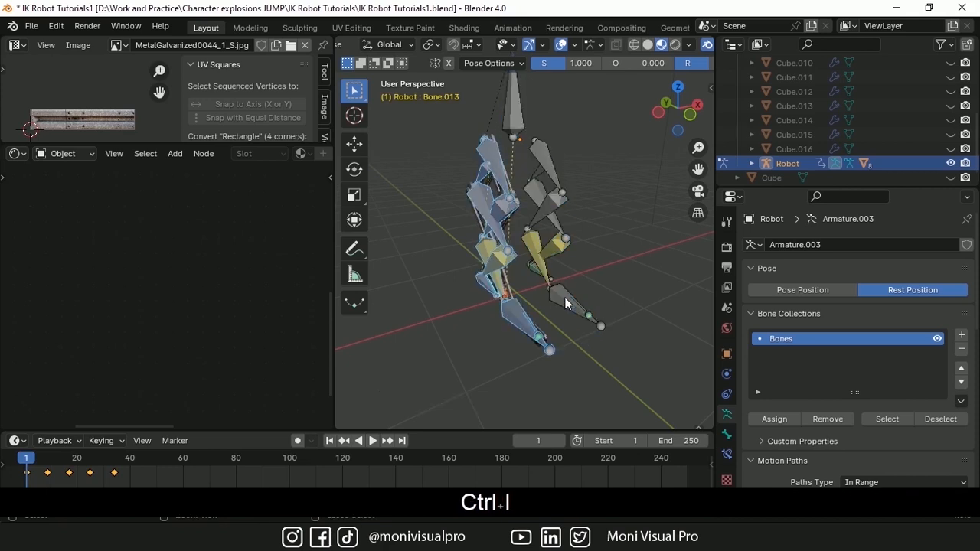
key("h")
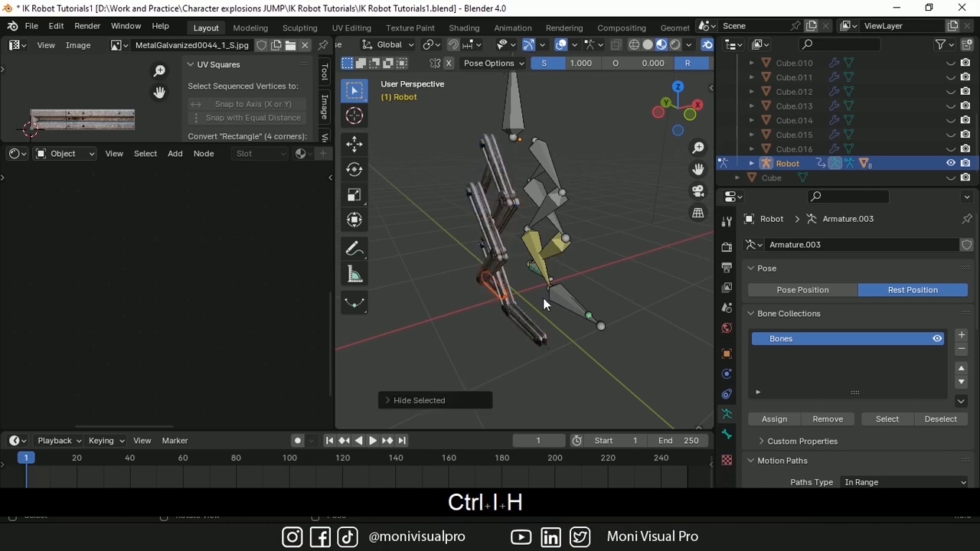
Step: Make the second leg's parts Cube.009 to Cube.016 visible and hide the finished leg's mesh parts
left_click(488, 262)
left_click_drag(951, 150, 952, 63)
scroll(911, 123, "up", 2)
scroll(911, 123, "up", 1)
left_click(951, 126)
scroll(870, 171, "down", 5)
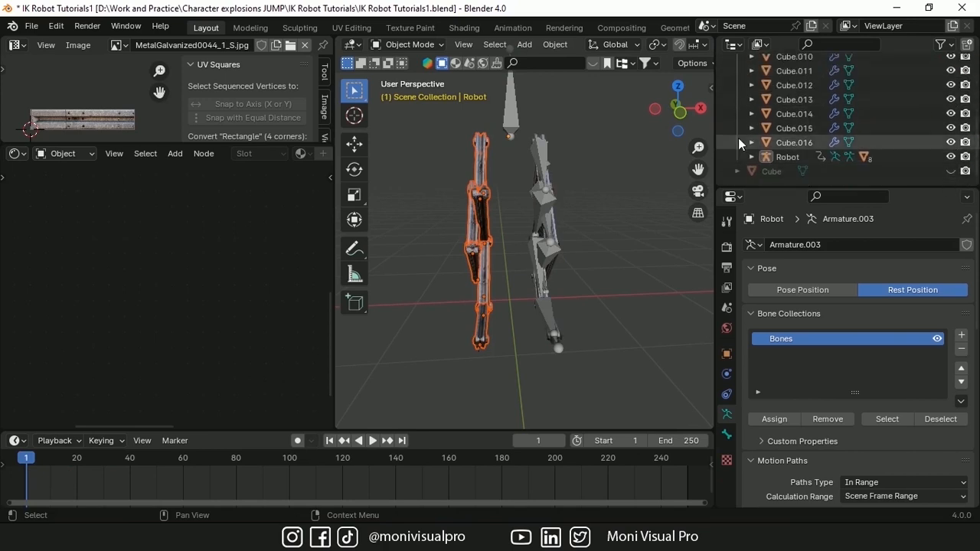
key("h")
Step: Parent the second leg's foot part and the lower leg part Cube.010 to their matching bones
middle_click_drag(534, 250, 459, 254)
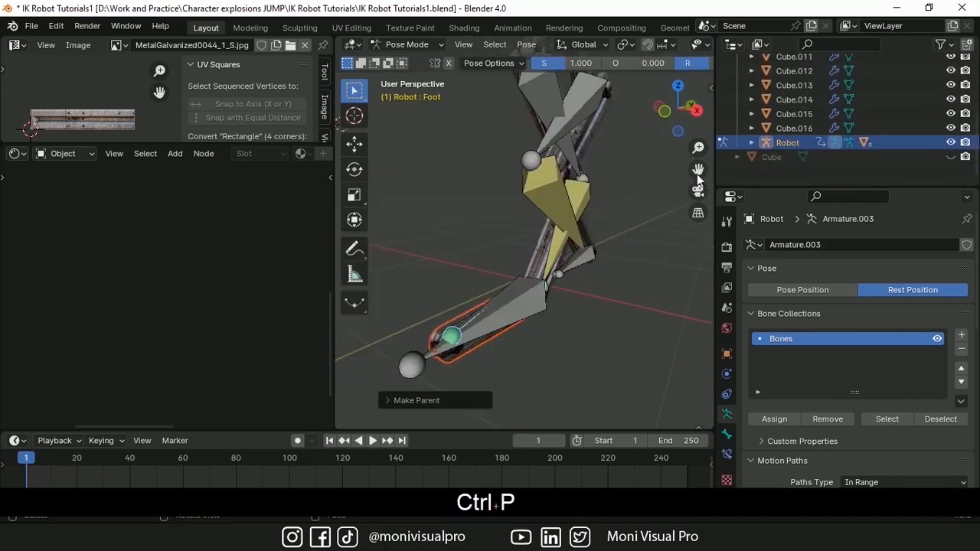
middle_click_drag(697, 174, 704, 161)
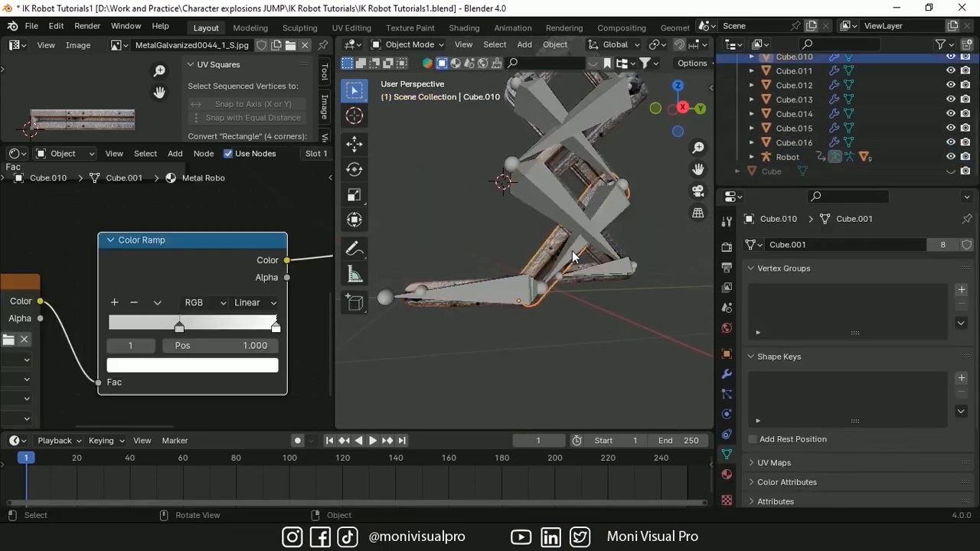
middle_click_drag(708, 84, 712, 151, "shift")
scroll(590, 234, "up", 2)
left_click(590, 234, "shift")
key("ctrl+p")
left_click(591, 234)
Step: Parent the second leg's remaining parts to their matching bones and check the animation in Pose Position
middle_click_drag(532, 91, 513, 189, "shift")
left_click(508, 165, "shift")
key("ctrl+p")
left_click(573, 172, "shift")
key("ctrl+p")
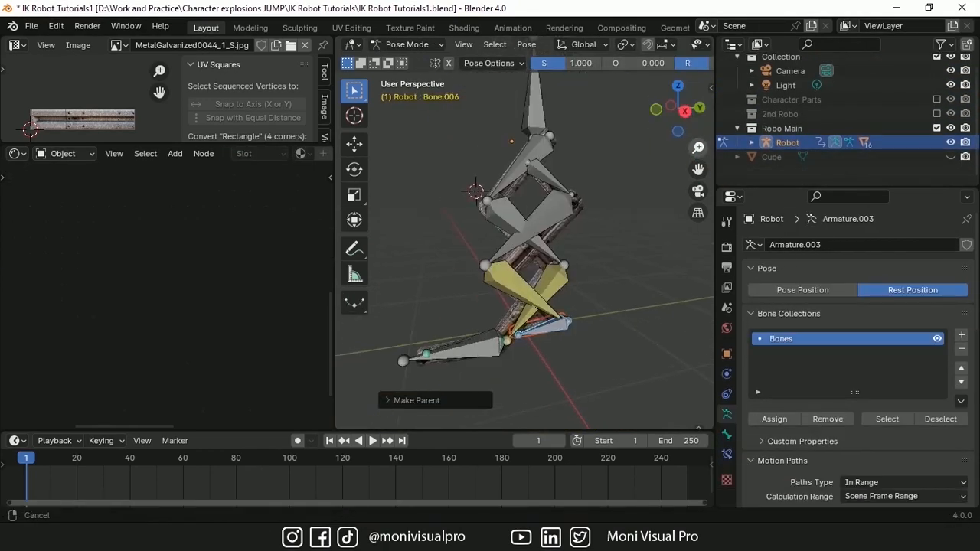
left_click(798, 290)
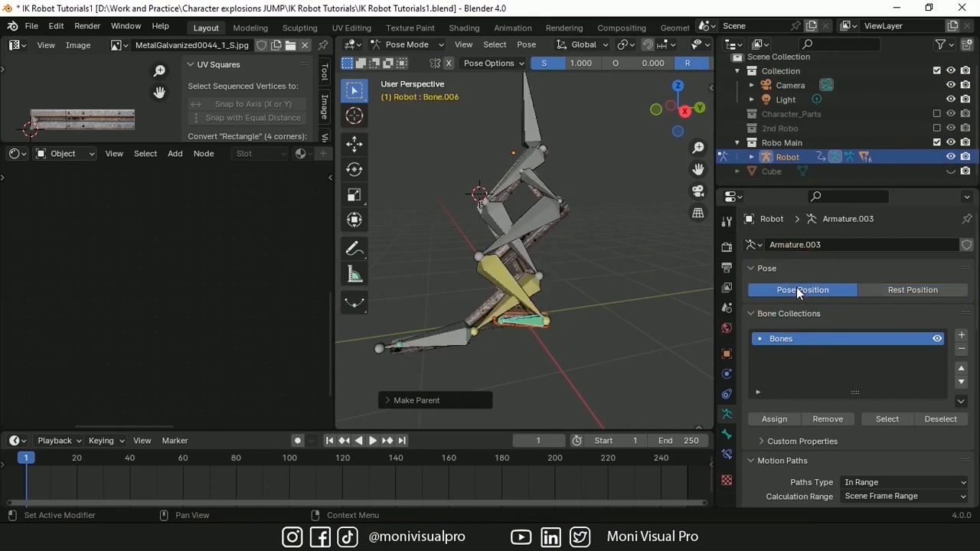
left_click(372, 442)
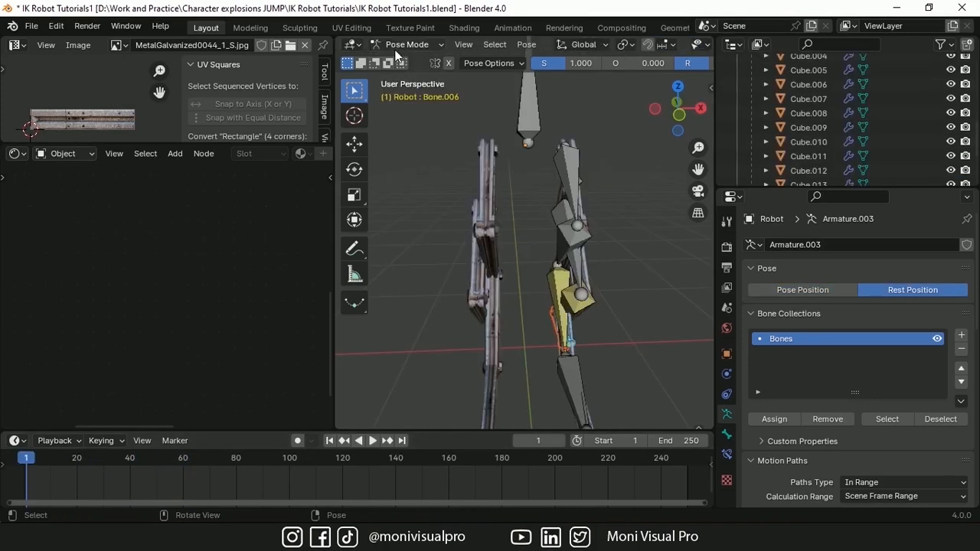
Step: Create linked duplicates of both foot parts and offset them along the X axis
left_click(88, 26)
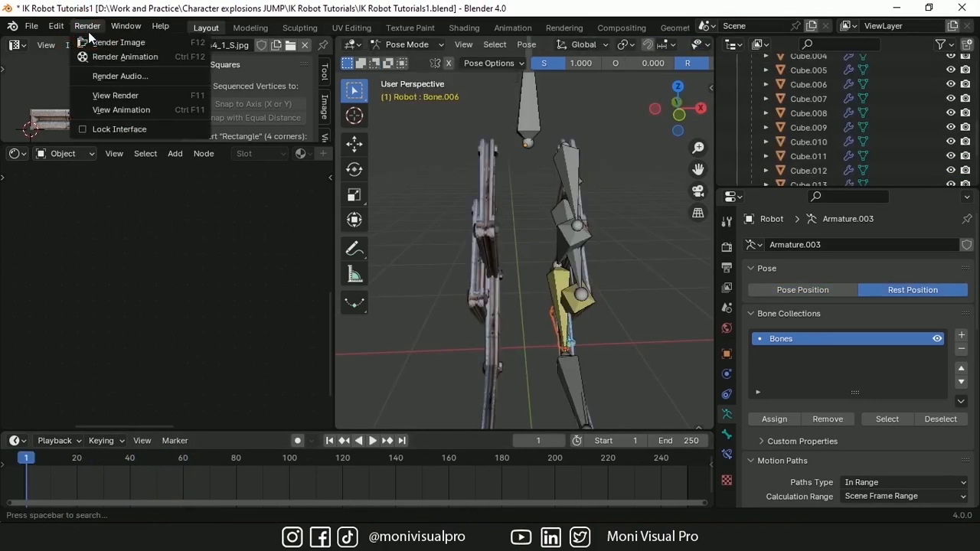
mouse_move(56, 26)
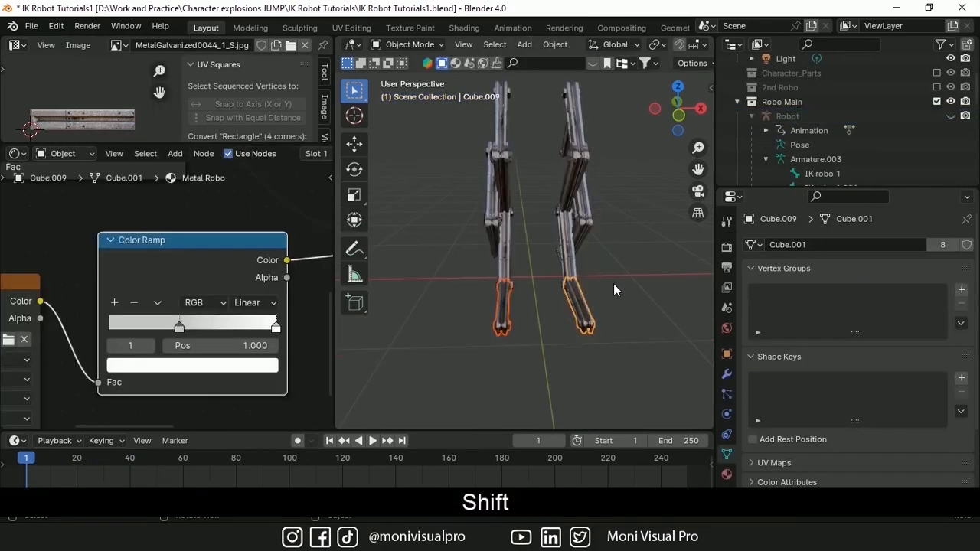
key("alt+d")
key("x")
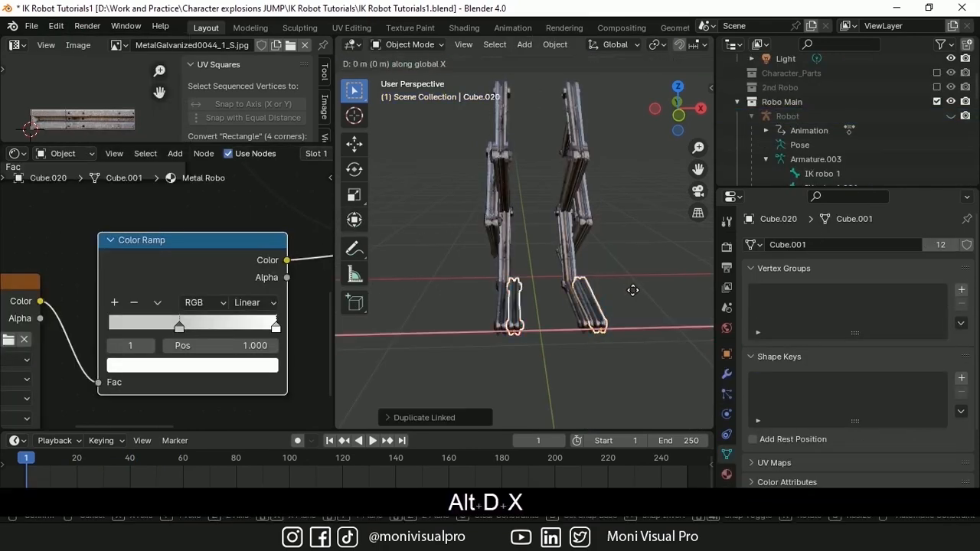
Step: Change the transform pivot point and shorten the duplicated foot pieces by scaling them along the Y axis
left_click(655, 43)
left_click(696, 113)
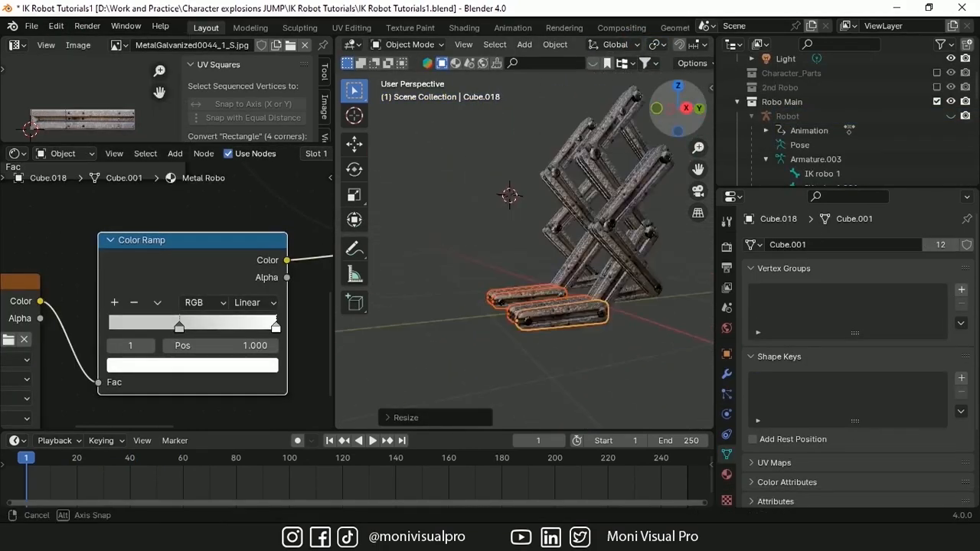
key("s")
key("y")
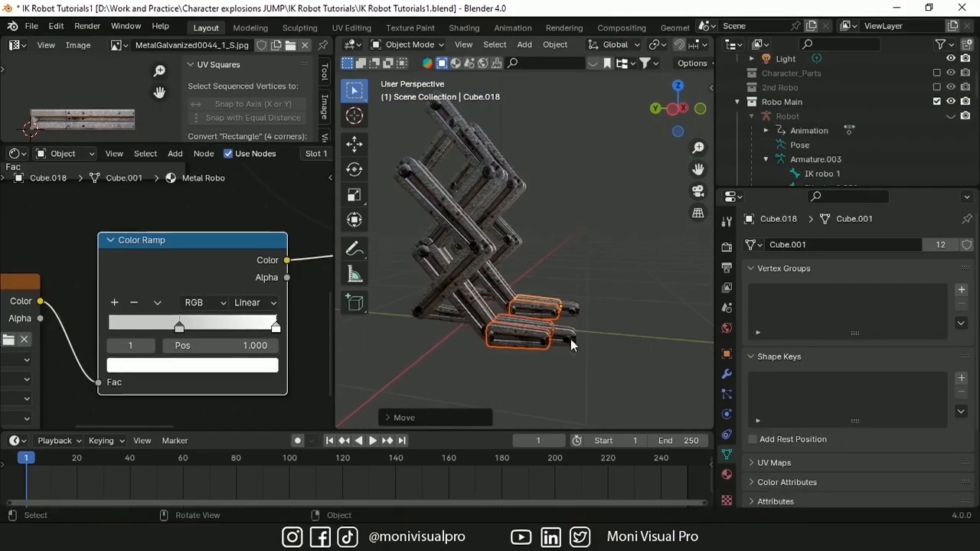
Step: Toggle the viewport shading and overlays to display the robot with its armature, and save the file
key("alt+z")
key("shift+z")
key("alt+shift+z")
key("ctrl+s")
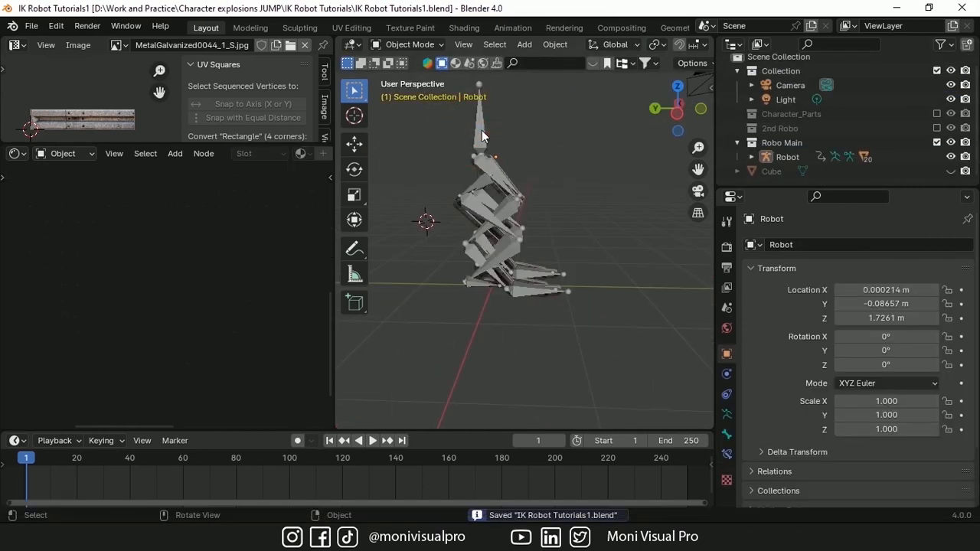
Step: Insert a Location keyframe on the Robot armature object at frame 1
left_click(482, 135)
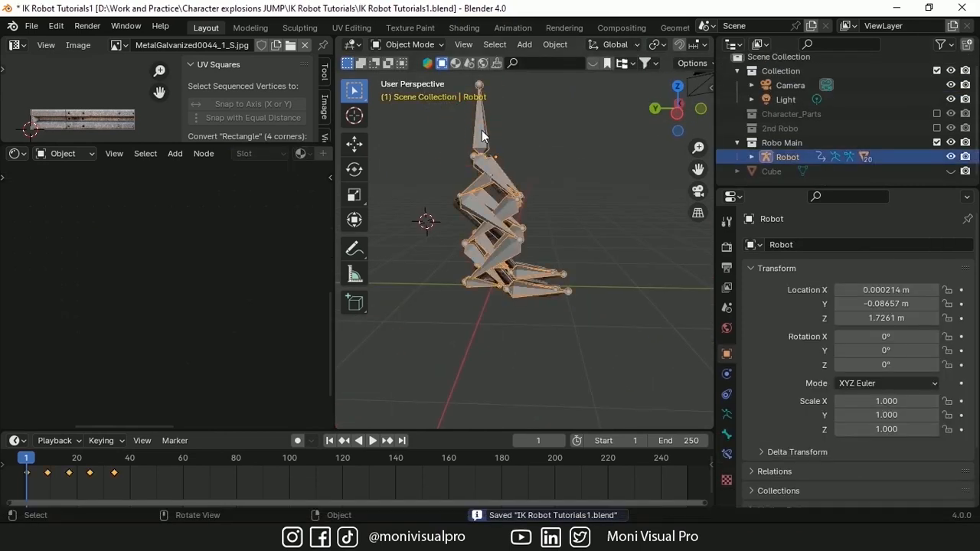
key("i")
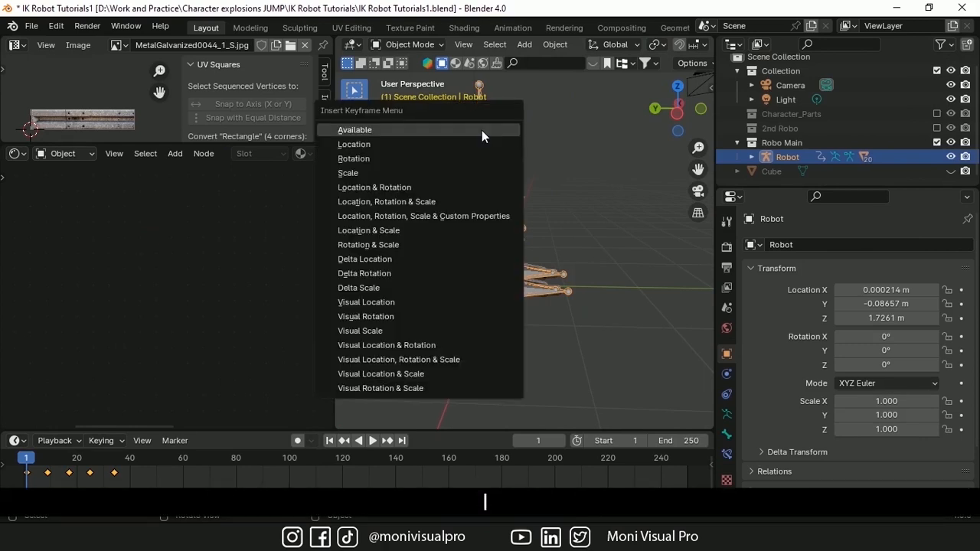
left_click(361, 144)
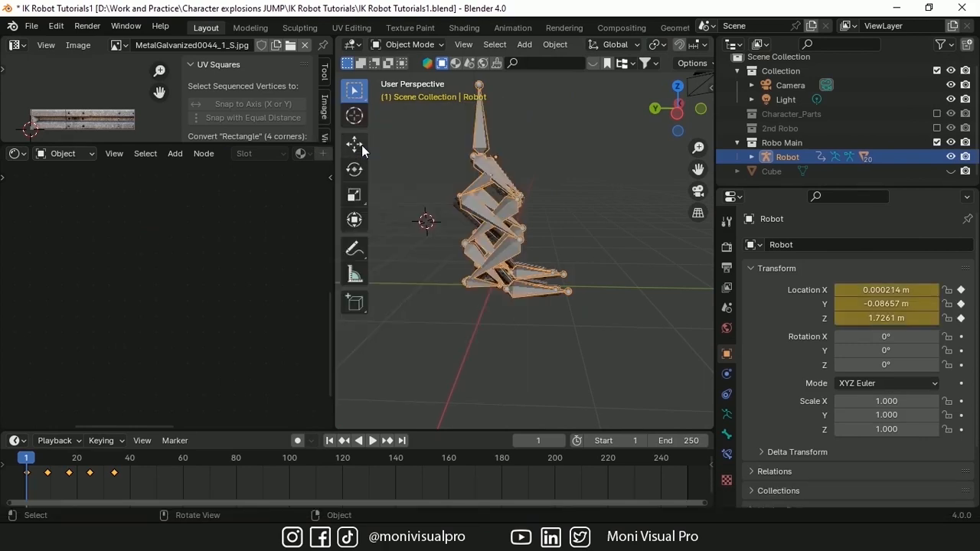
Step: Move the Robot armature about -0.7 m along Y at frame 17 and insert a keyframe there
left_click_drag(8, 466, 138, 466)
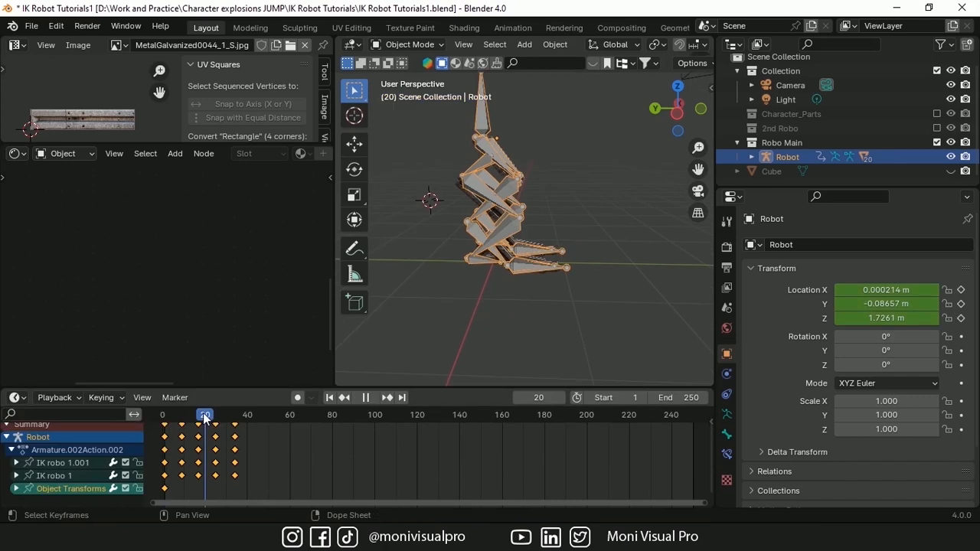
key("g")
key("y")
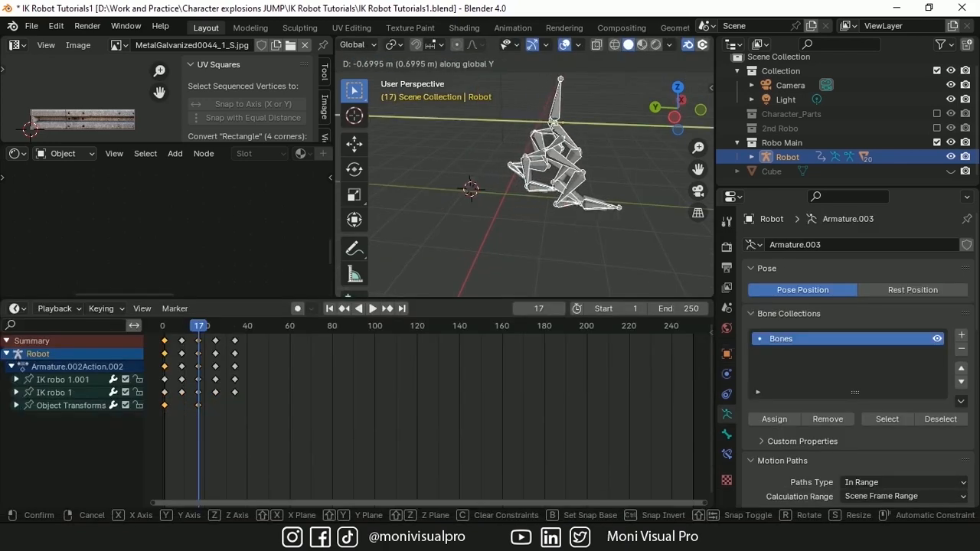
left_click(570, 197)
key("i")
left_click(570, 199)
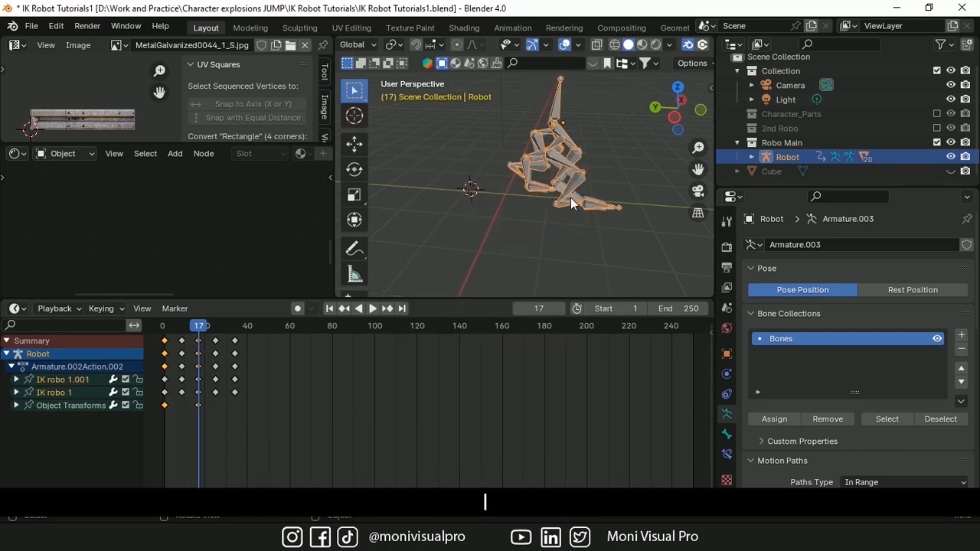
Step: Set linear extrapolation for the armature's location keys and shift the second key to about frame 11
left_click(331, 309)
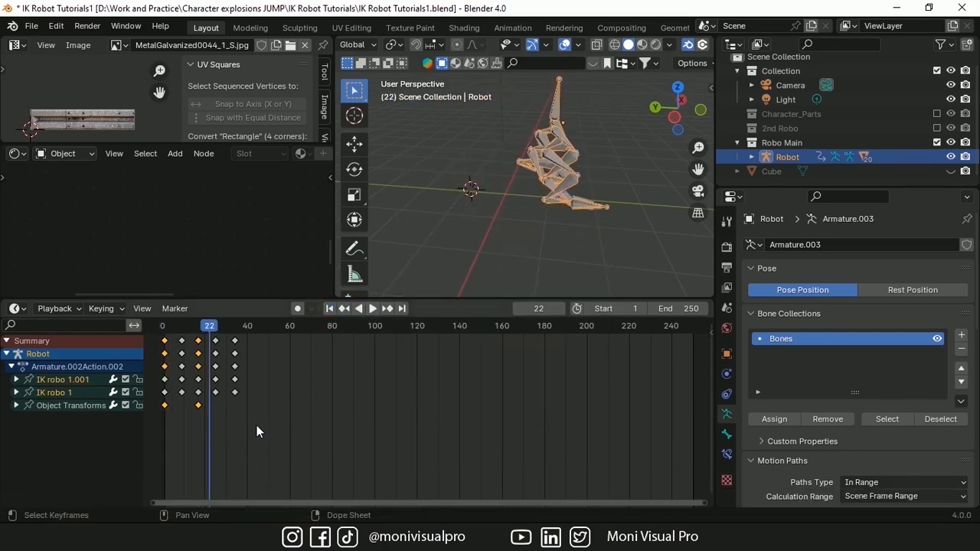
key("shift+e")
left_click(257, 428)
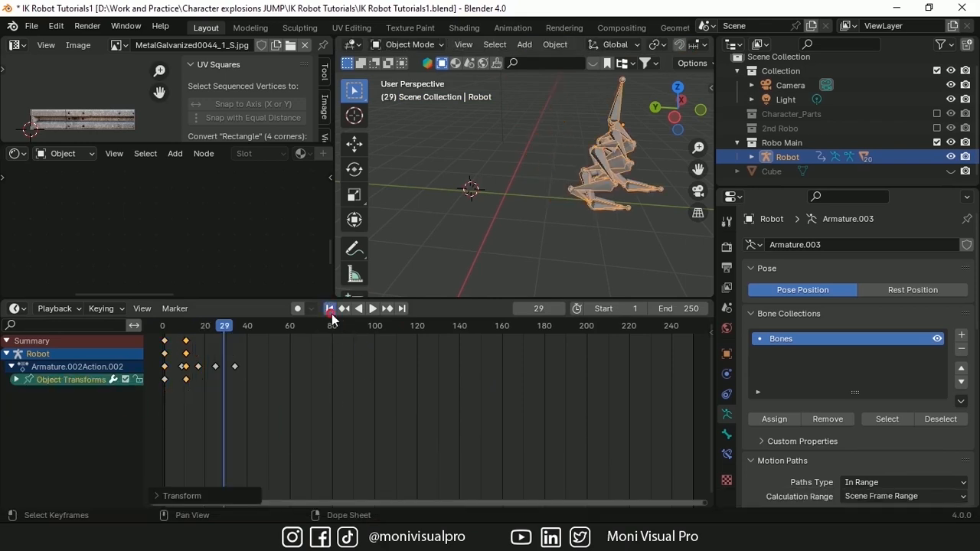
Step: Return to frame 1 and play the walk to check the robot's forward travel against its steps
left_click(329, 309)
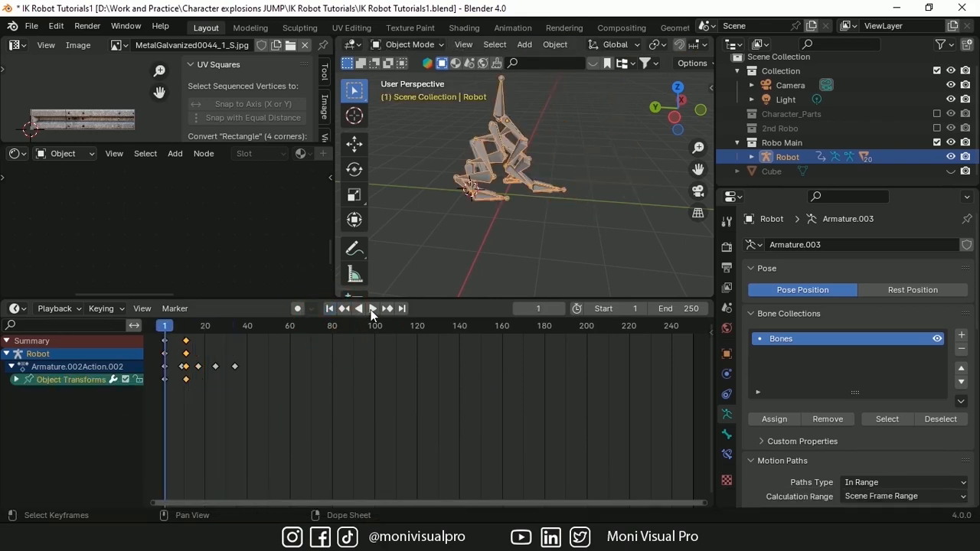
left_click(372, 308)
left_click(371, 310)
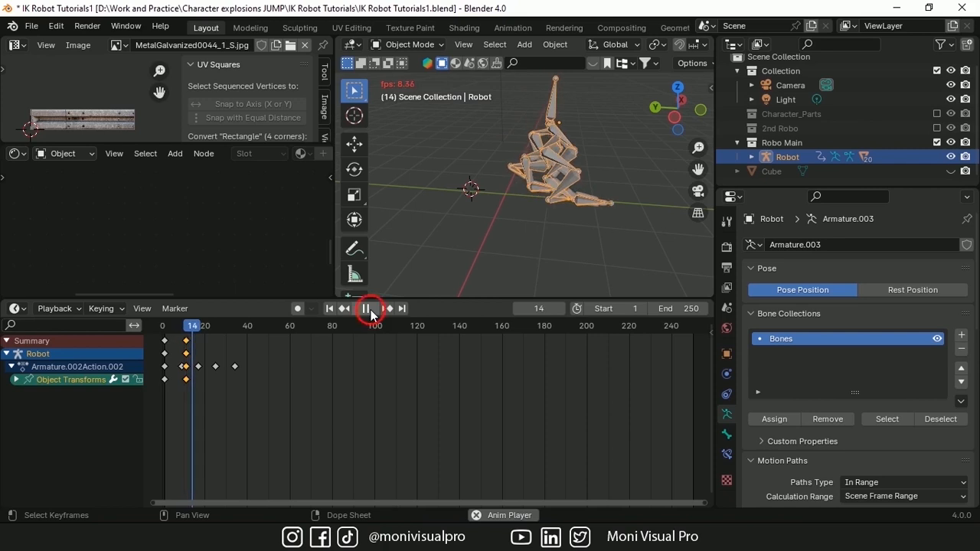
Step: Stretch the armature's second location key to about frame 24, replaying the walk to check the forward travel
key("g")
left_click(249, 411)
left_click(329, 309)
left_click(372, 309)
left_click(329, 308)
key("s")
left_click(470, 398)
left_click(374, 310)
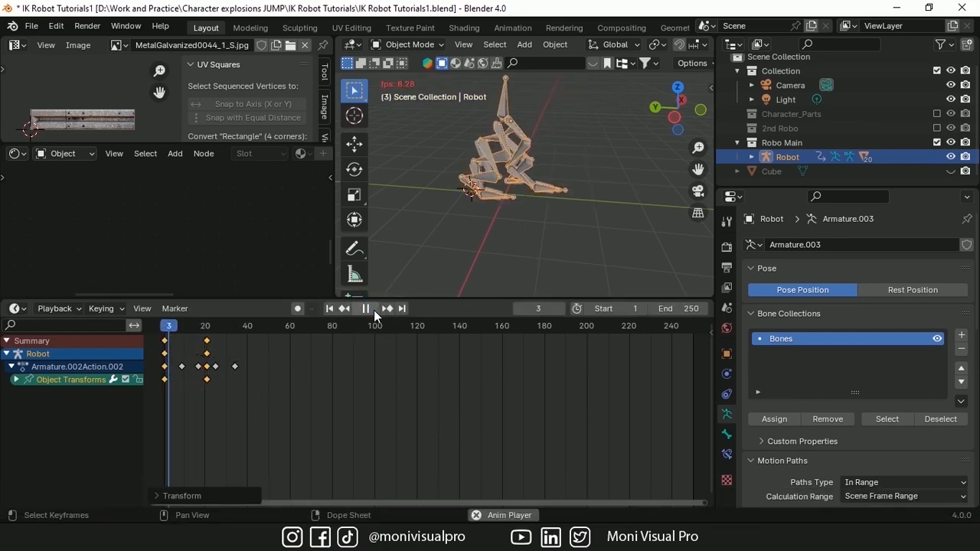
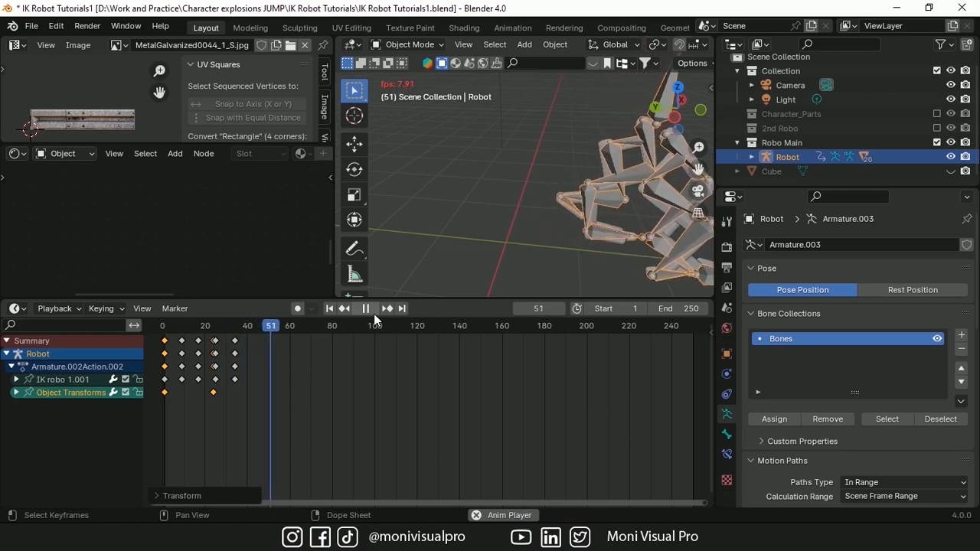
left_click(371, 311)
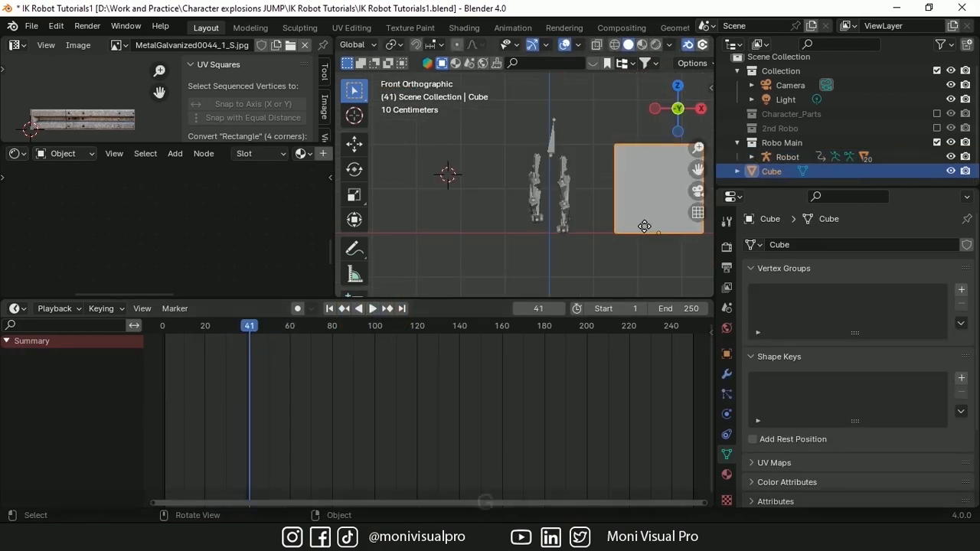
Step: Move the cube up over the robot's legs around the top bone and scale it down as a head block
key("g")
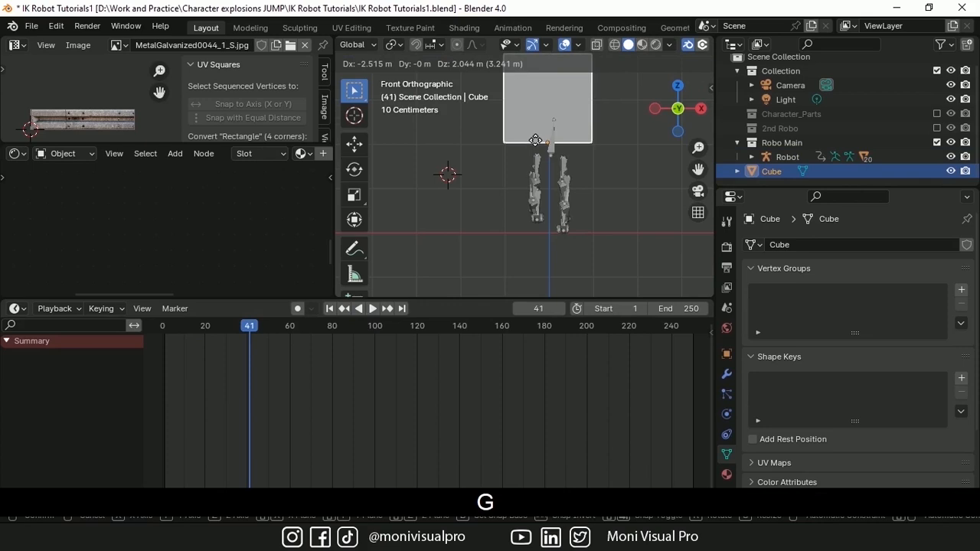
key("s")
left_click(645, 127)
middle_click_drag(645, 127, 558, 185)
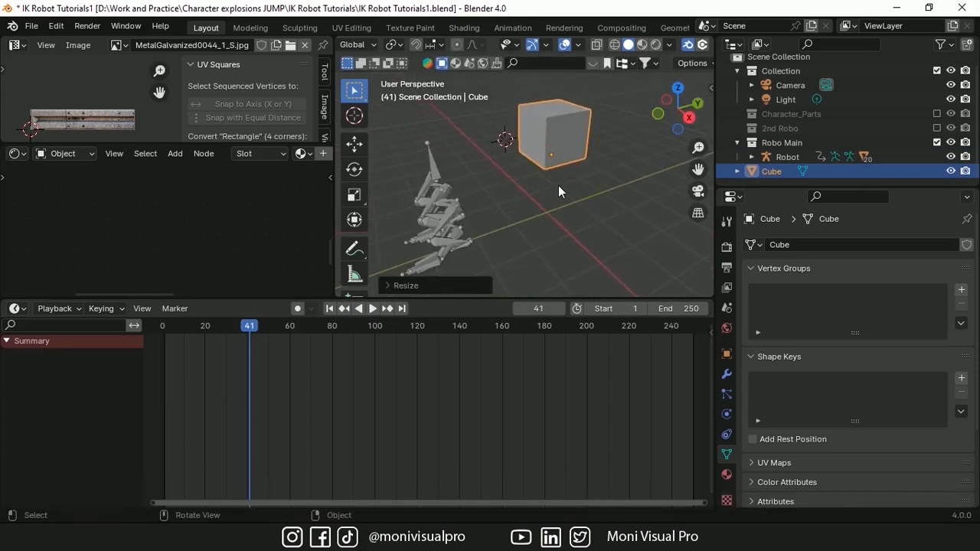
Step: At frame 1, bevel the head cube's four edges running along X by about 0.301 m
left_click(329, 309)
left_click_drag(679, 108, 521, 167)
scroll(521, 167, "up", 3)
key("Tab")
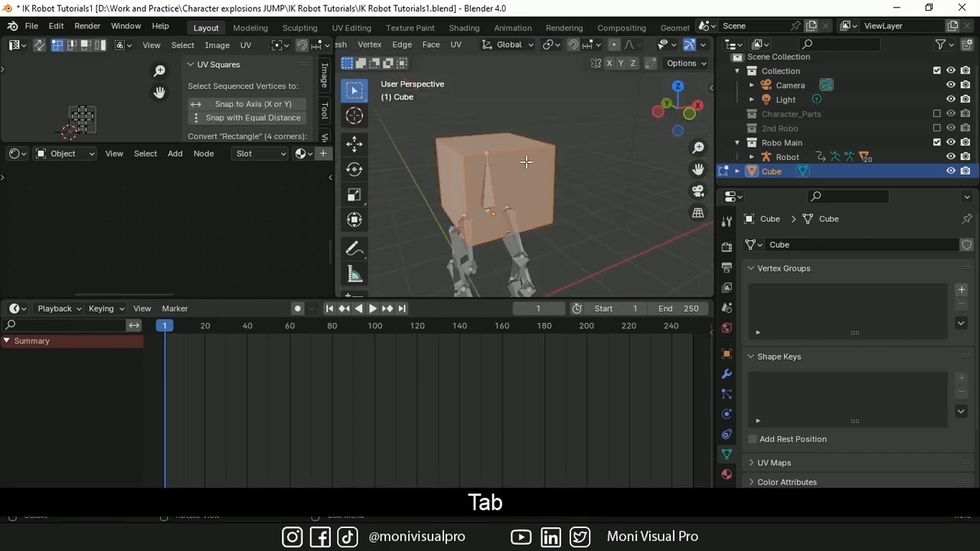
key("2")
left_click(479, 140, "shift")
left_click(505, 243, "shift")
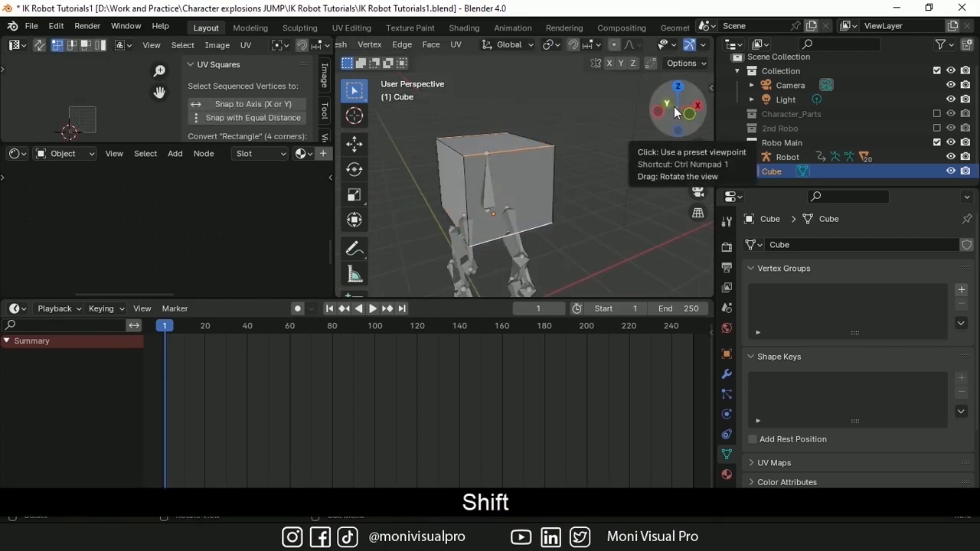
left_click_drag(673, 109, 808, 71)
left_click(446, 242, "shift")
key("ctrl+shift+b")
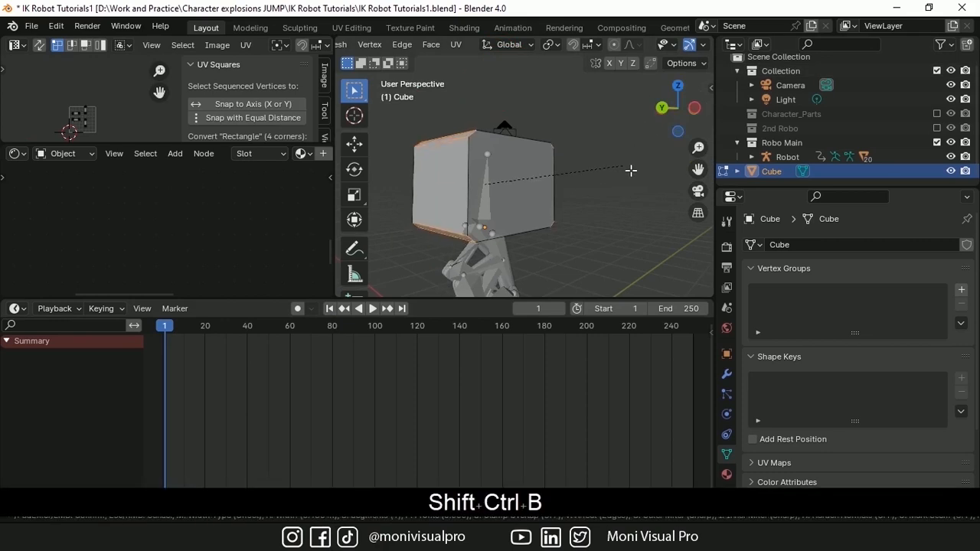
left_click(627, 178)
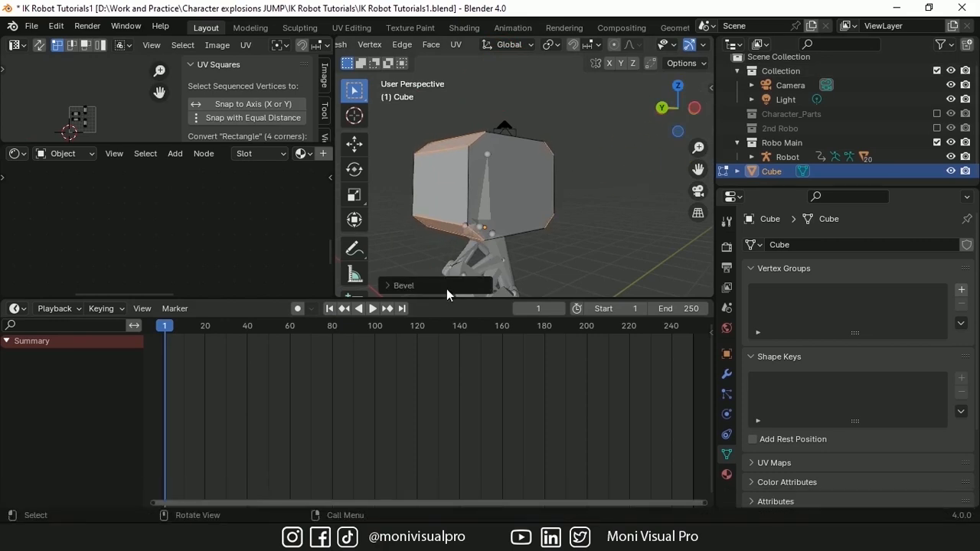
Step: Enlarge the 3D viewport and set the edge bevel to three segments
left_click_drag(379, 307, 372, 402)
left_click(388, 379)
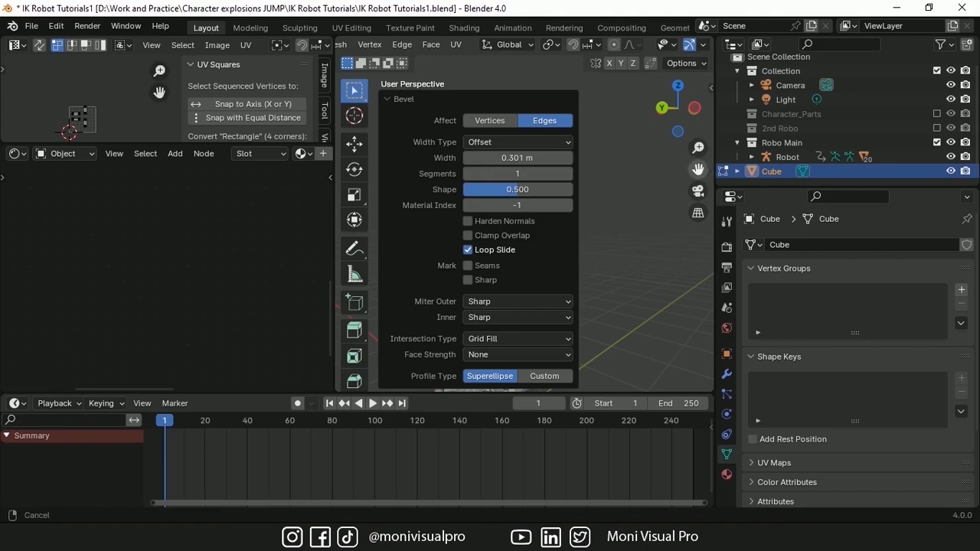
left_click_drag(700, 170, 817, 178)
left_click(569, 173)
left_click(569, 173)
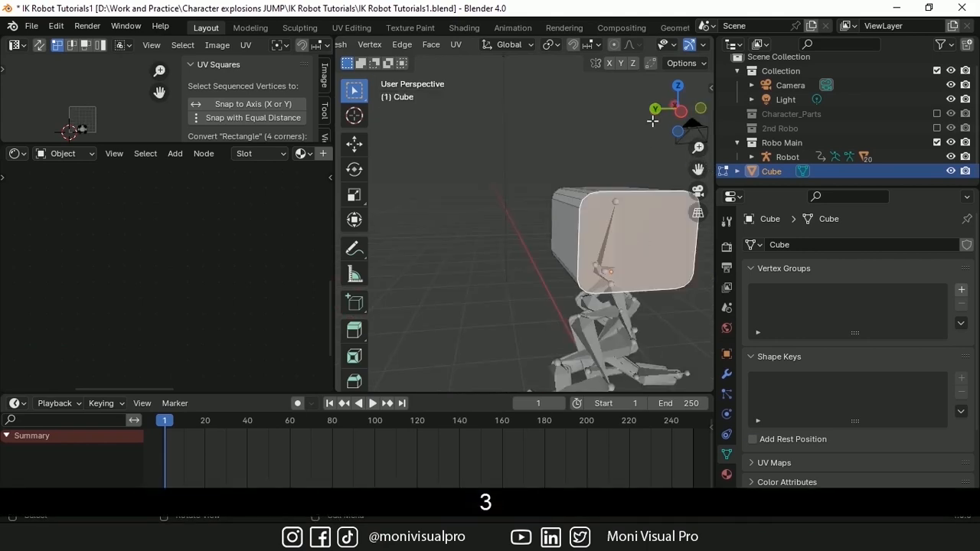
Step: Bevel the rims of the head's two rounded side faces with three segments
left_click_drag(652, 121, 681, 122)
key("ctrl+shift+b")
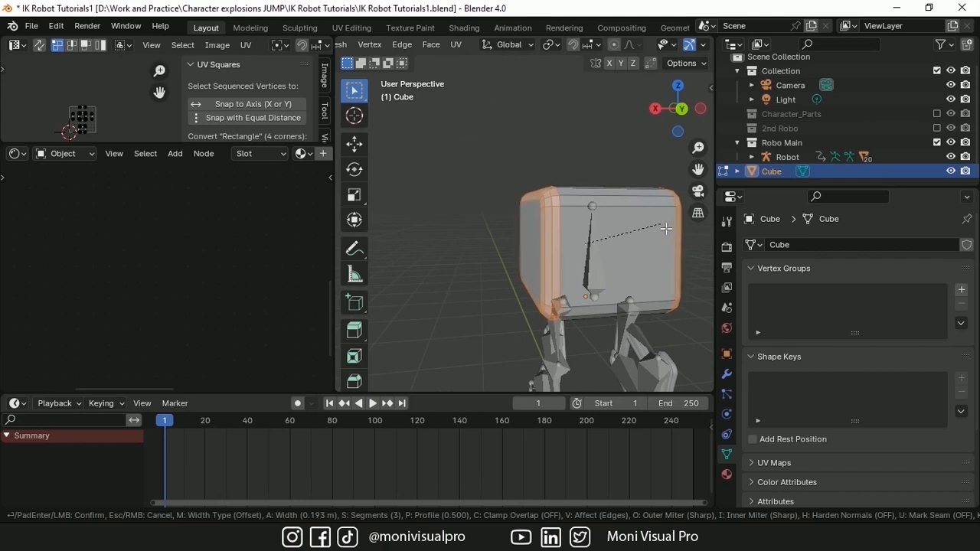
left_click(667, 226)
Step: Inset the head's two opposite side faces and scale the inset faces
left_click(539, 239)
middle_click_drag(540, 240, 463, 246)
left_click(645, 258, "shift")
key("i")
left_click(641, 253)
key("s")
left_click(671, 233)
Step: Try a second inset on the two side faces and undo it
key("i")
left_click(672, 232)
key("ctrl+z")
Step: Extrude the two inset side faces, scaling them in the YZ plane and along X to form side panels
key("e")
left_click(673, 231)
key("s")
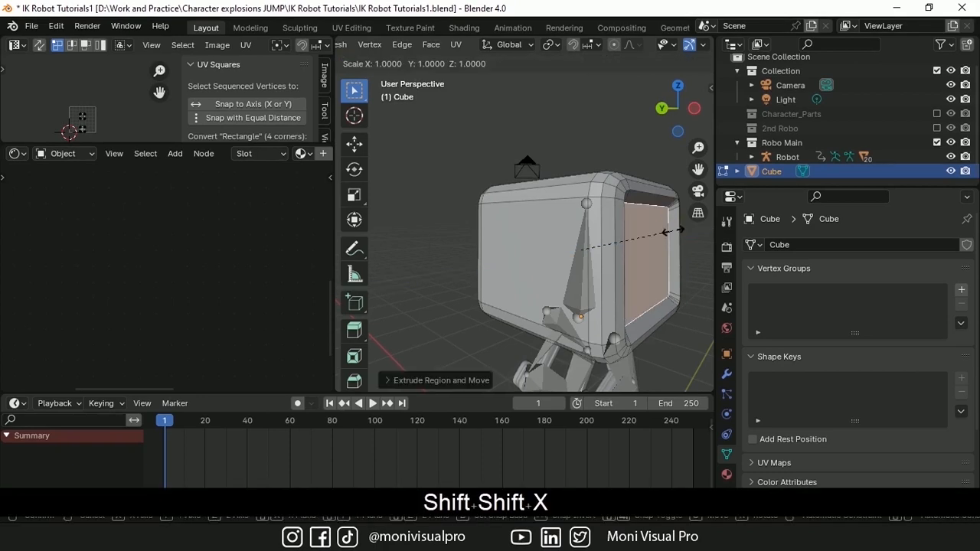
key("shift+x")
left_click(664, 234)
key("s")
key("x")
left_click(667, 234)
Step: Bevel the edges of the side panels with a width of about 0.0838 m and three segments
left_click_drag(678, 110, 708, 109)
key("ctrl+b")
left_click(476, 237)
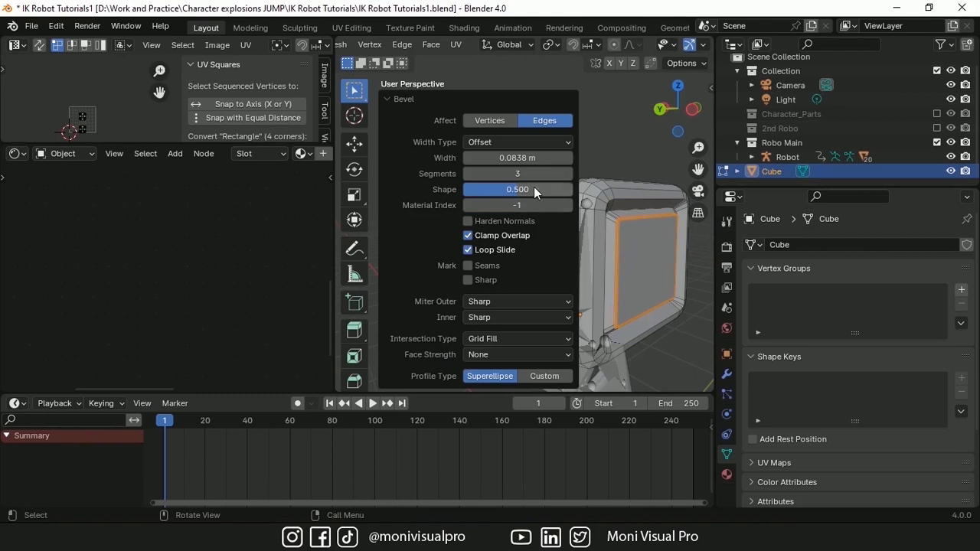
left_click(638, 270)
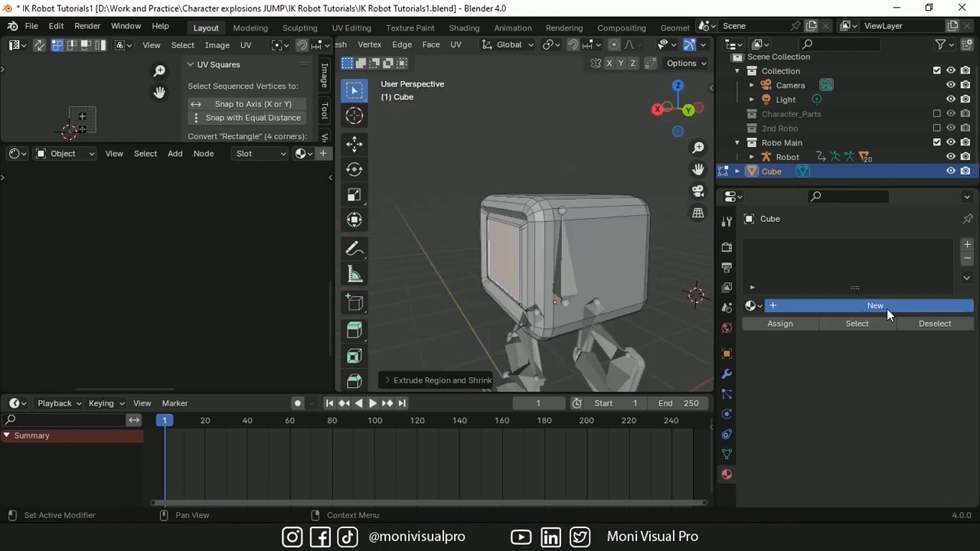
Step: Create a new material on the cube named Robo Head
left_click(875, 306)
double_click(875, 306)
type("Mai")
key("BackSpace")
key("BackSpace")
key("BackSpace")
type("Cu")
key("BackSpace")
key("BackSpace")
key("BackSpace")
type("Robo Head")
key("Return")
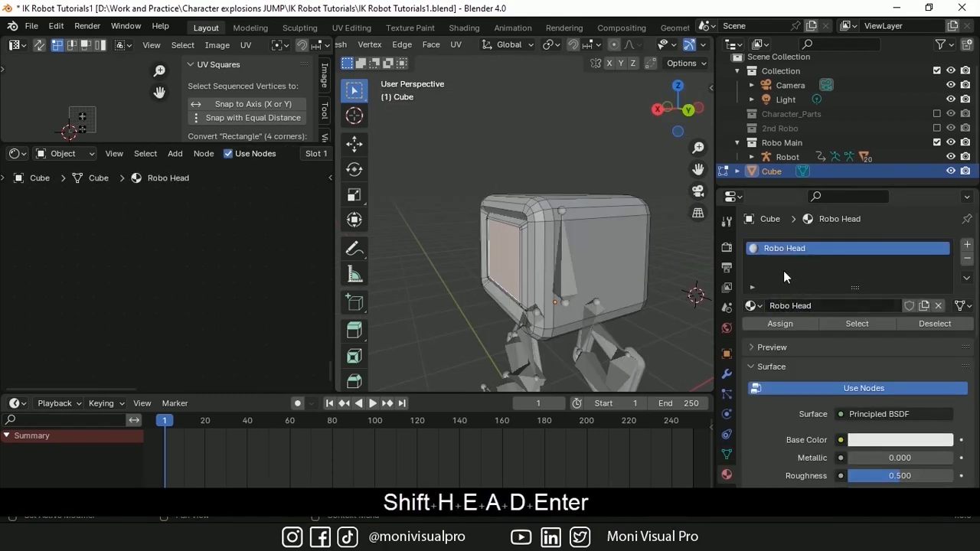
Step: Add a second material slot with a new material named Sides
left_click(967, 244)
left_click(815, 335)
double_click(815, 335)
type("Sides")
key("Return")
Step: Add a third material slot with a new material named Emission Face
left_click(966, 244)
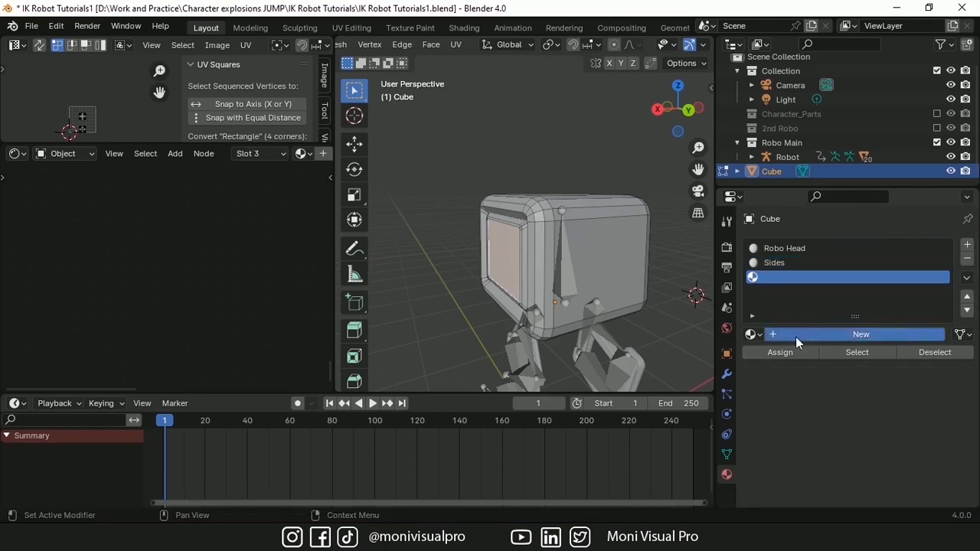
left_click(795, 334)
double_click(795, 334)
type("Emission Face")
key("Return")
Step: Add a fourth material slot with a new material named Emissions Back
left_click(966, 244)
left_click(812, 334)
double_click(812, 334)
type("Emisiions Back")
key("Return")
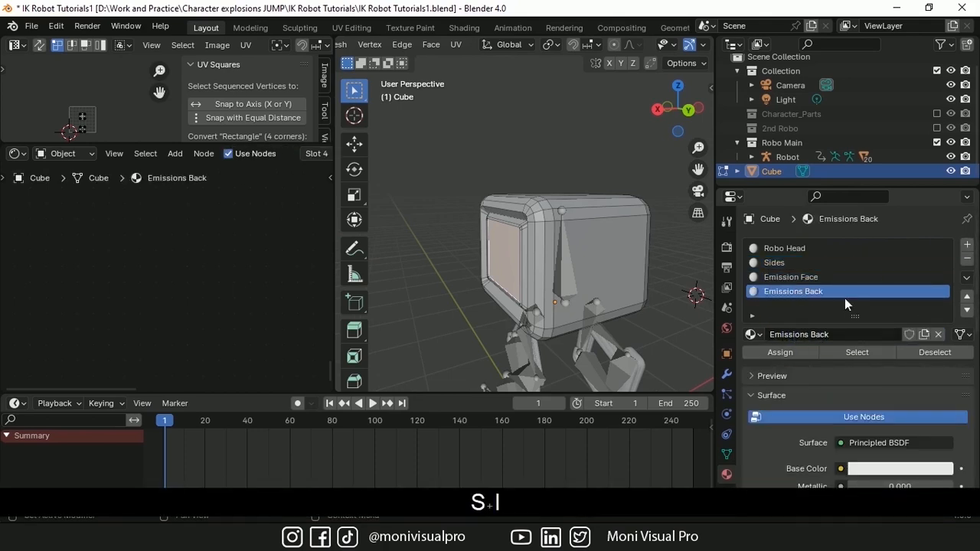
Step: Assign the Sides material to the two side panels and inset the head's front face
left_click(782, 264)
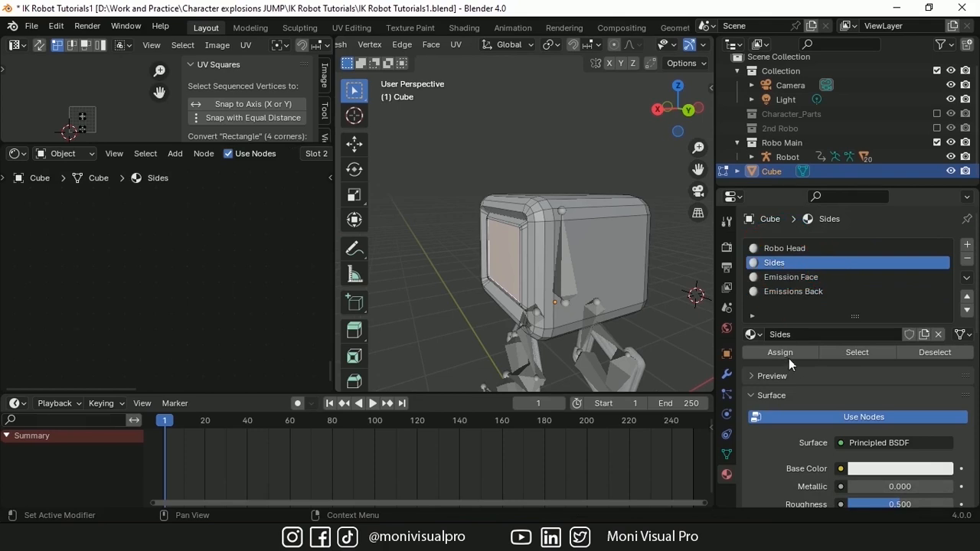
left_click(620, 265)
middle_click_drag(621, 264, 588, 266)
key("i")
left_click(660, 272)
Step: Move the inset front face along Y, inset it again and move the inner face along Y
middle_click_drag(662, 280, 615, 291)
key("g")
key("y")
left_click(617, 287)
key("i")
left_click(612, 285)
key("g")
key("y")
left_click(616, 286)
Step: Bevel the rim of the inner front panel and raise the bevel's segment count
key("ctrl+b")
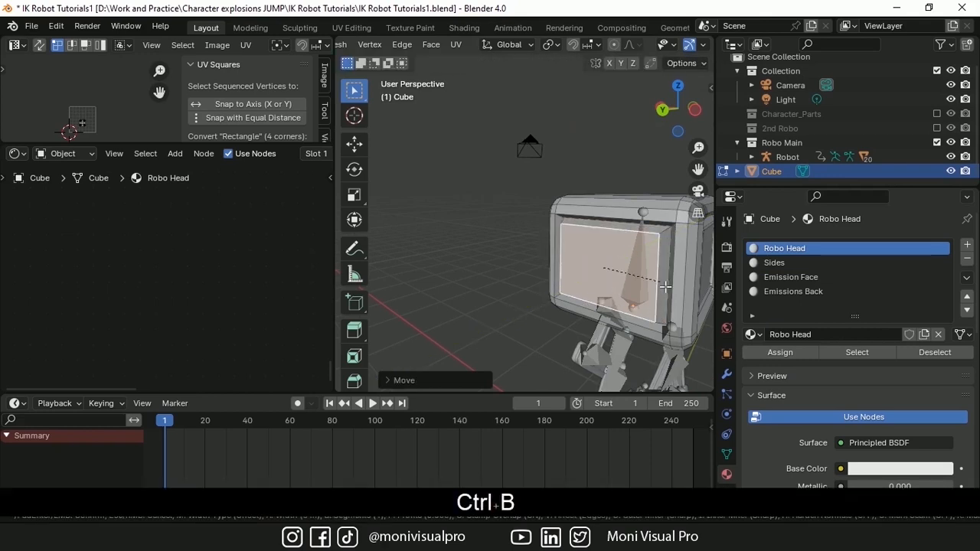
left_click(663, 286)
left_click(421, 385)
left_click(570, 177)
left_click(398, 99)
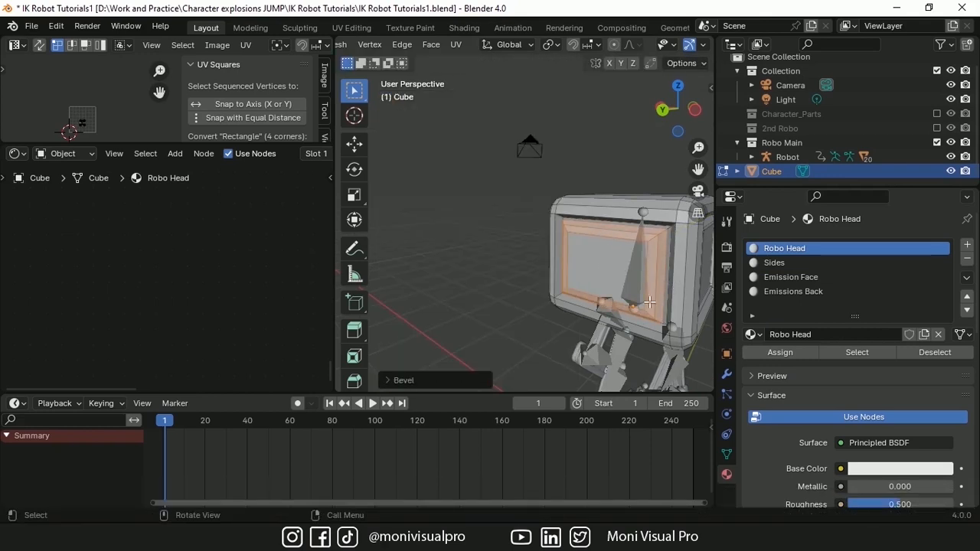
Step: Assign the Emission Face material to the front panel and change its surface shader to Emission
left_click(796, 276)
left_click(789, 353)
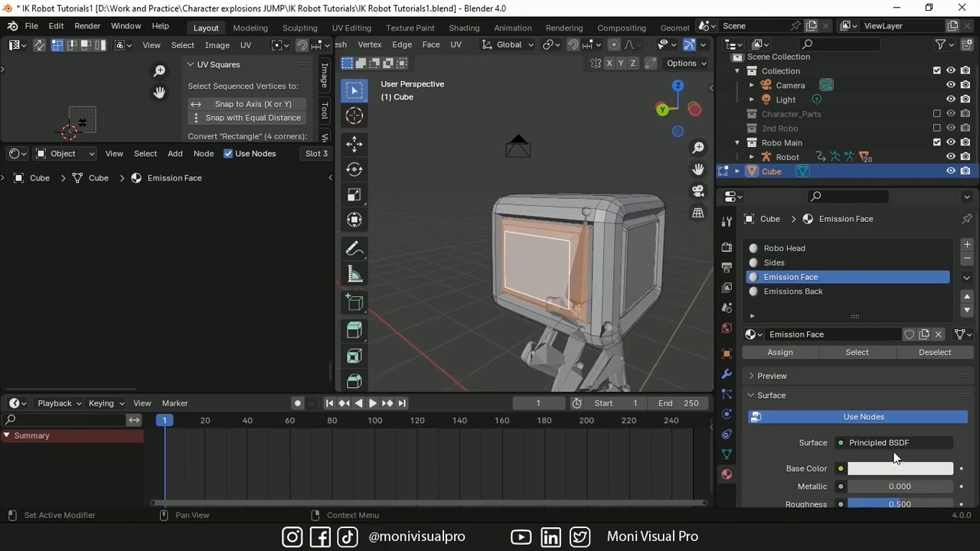
left_click(893, 443)
left_click(777, 158)
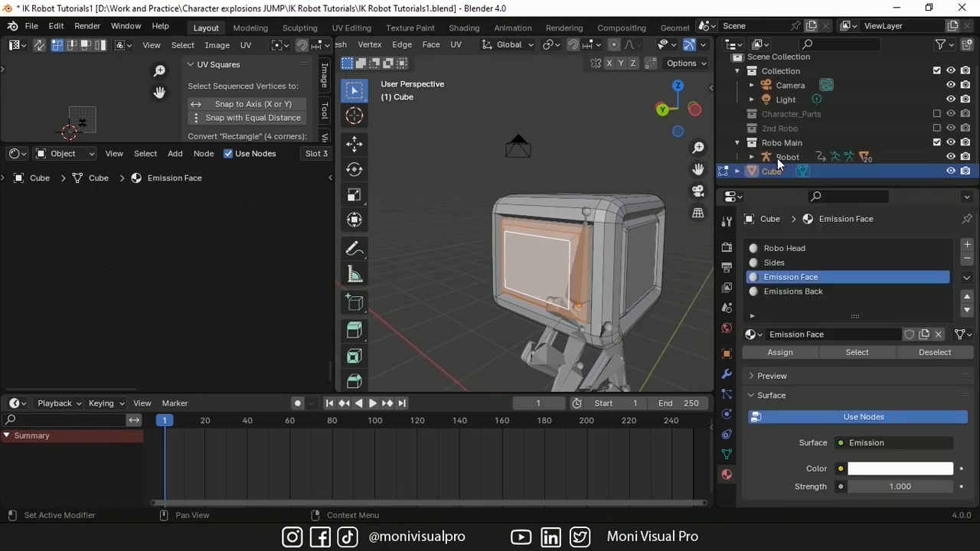
Step: Set the Emission Face strength to 5 and its colour to light cyan
double_click(884, 485)
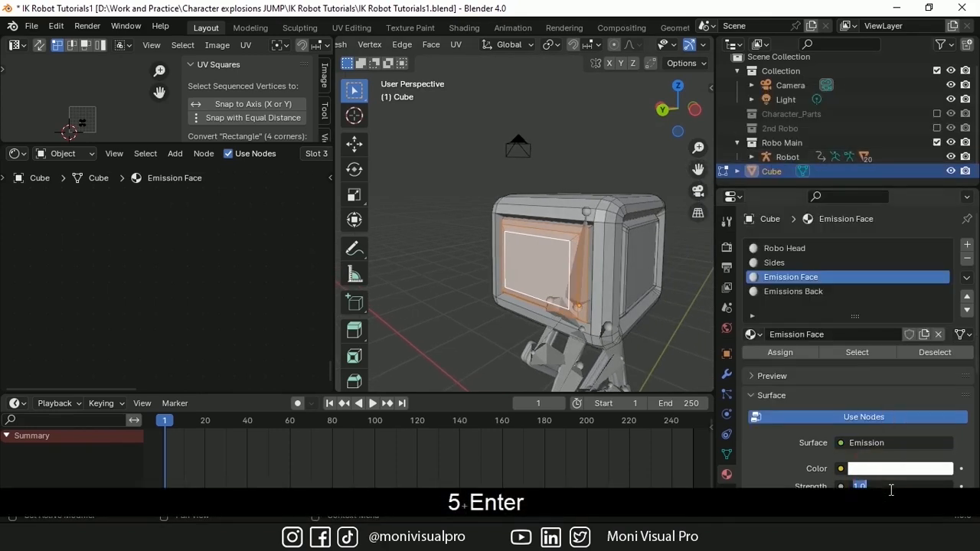
type("5")
key("Return")
left_click(888, 469)
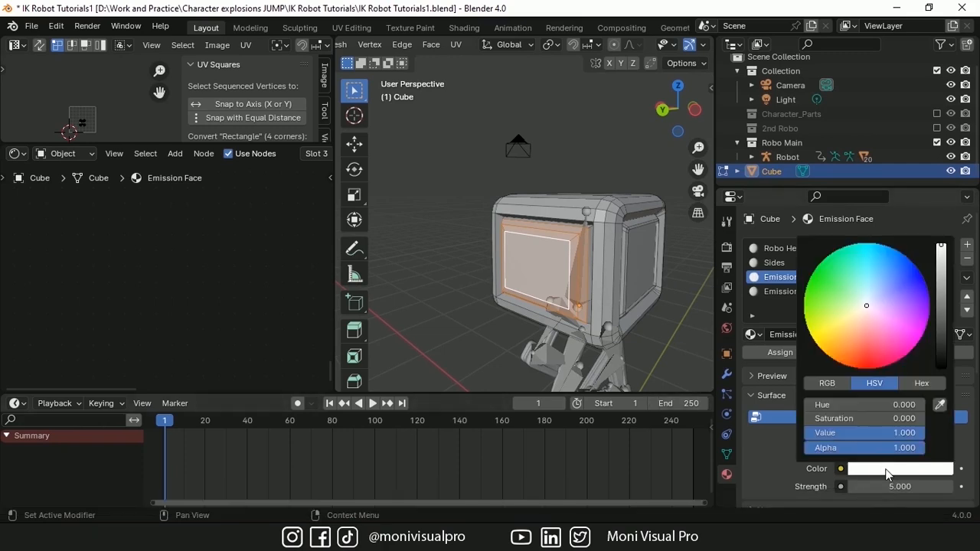
left_click(871, 278)
left_click(773, 435)
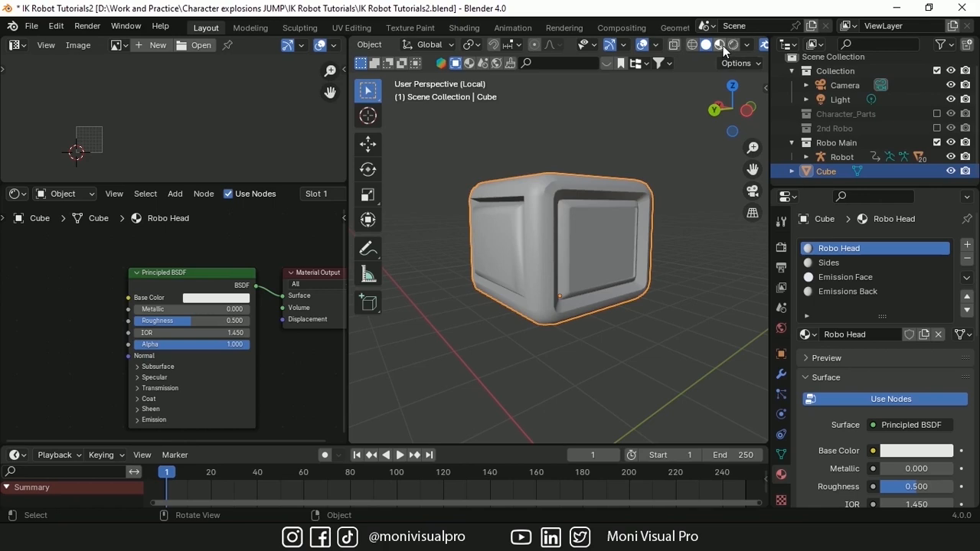
Step: Show the head in Material Preview shading and enable EEVEE ambient occlusion with a distance of 1 m
left_click(722, 46)
left_click(780, 249)
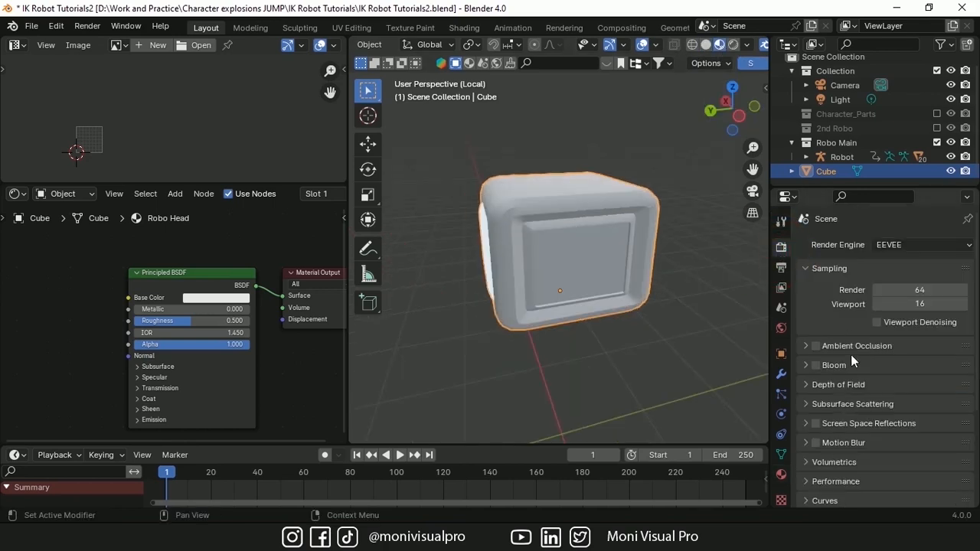
left_click(816, 346)
left_click(808, 346)
left_click(882, 367)
type("1")
key("Return")
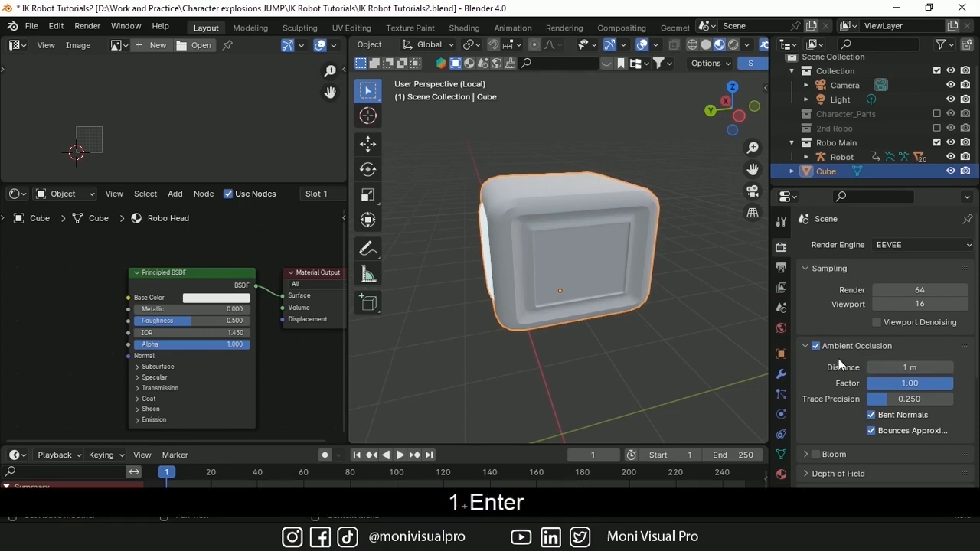
Step: Enable Bloom and Screen Space Reflections for the scene and save the file
left_click(811, 346)
left_click(815, 366)
left_click(815, 423)
key("ctrl+s")
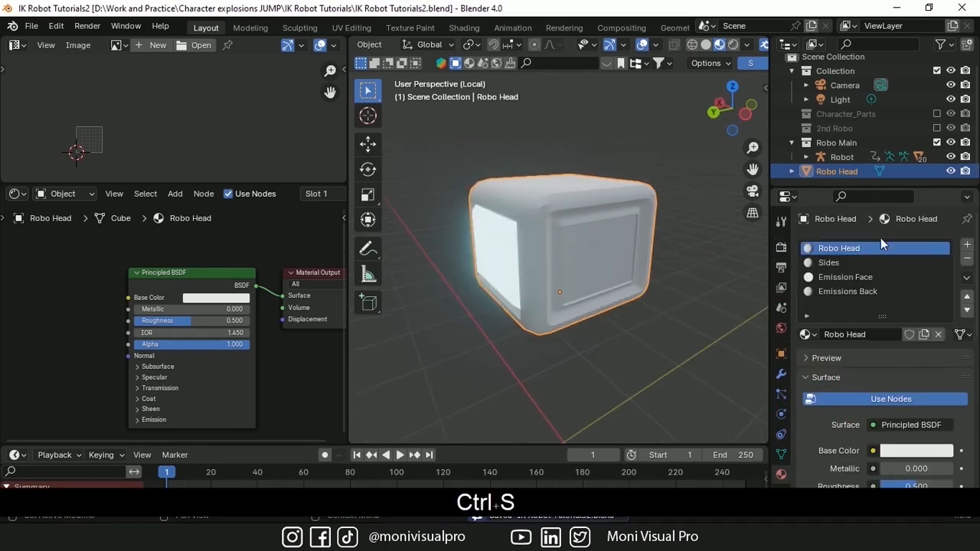
Step: Add the PlasterColoured0343_1_M.jpg texture to the Robo Head material and connect its colour to the Principled BSDF base colour
left_click(857, 247)
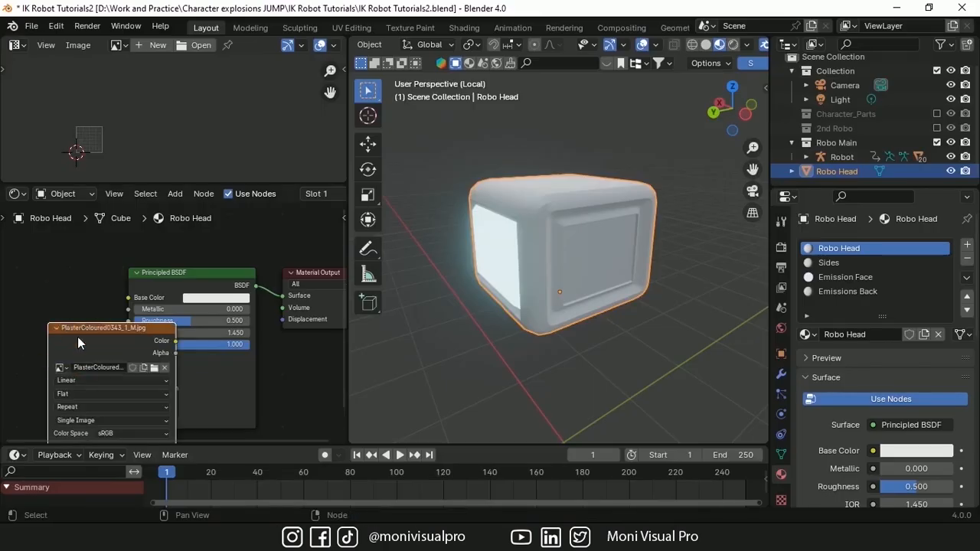
left_click(31, 313)
left_click_drag(105, 322, 143, 297)
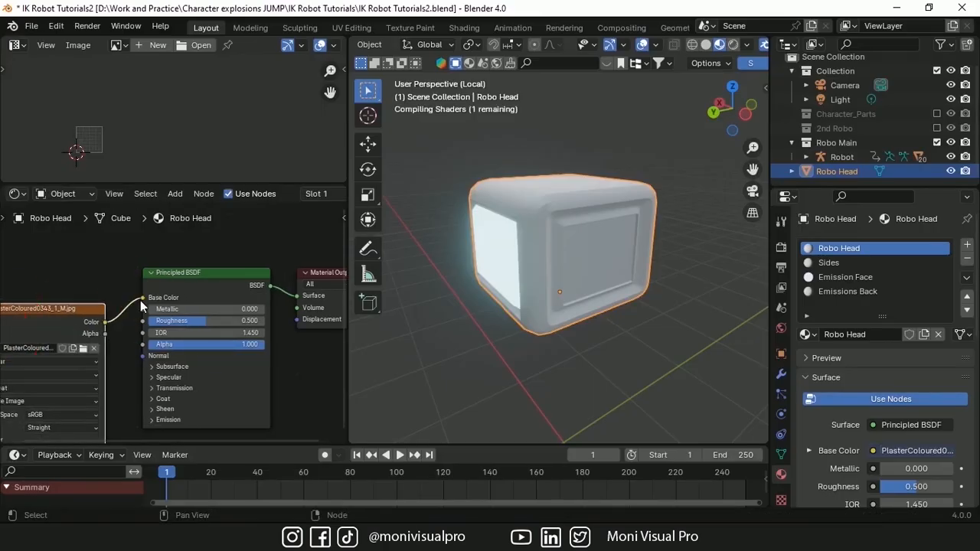
Step: UV-map the whole head mesh with Cube Projection and scale its UVs over the plaster texture
key("Tab")
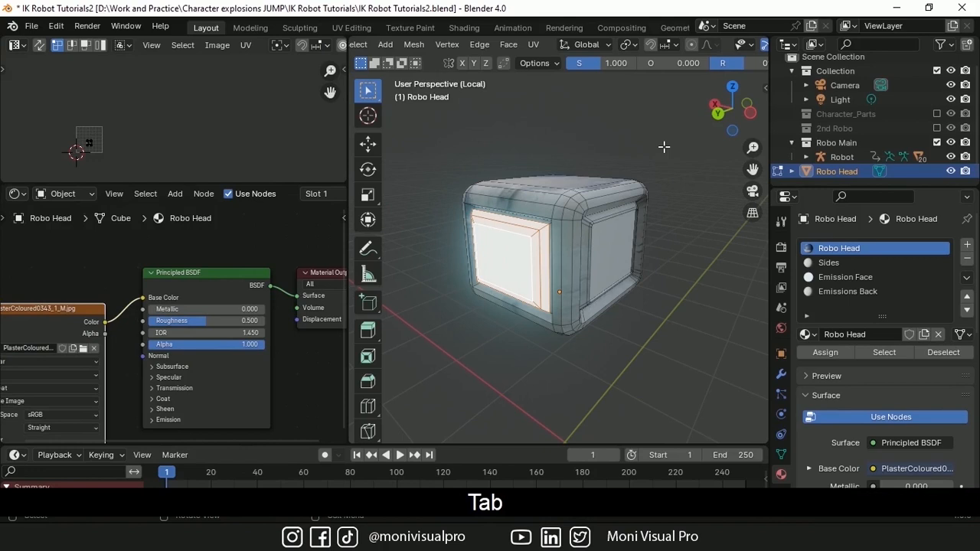
key("a")
key("u")
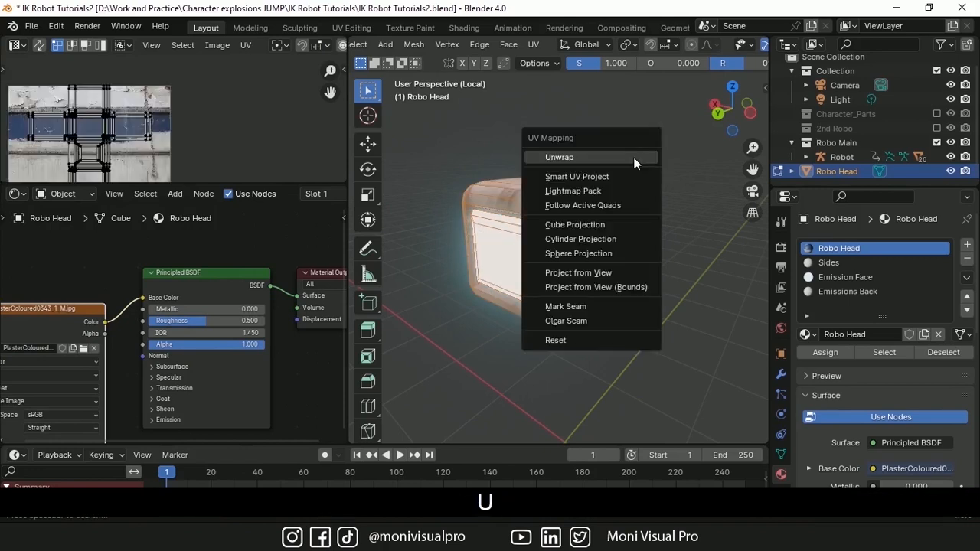
left_click(583, 226)
key("a")
key("s")
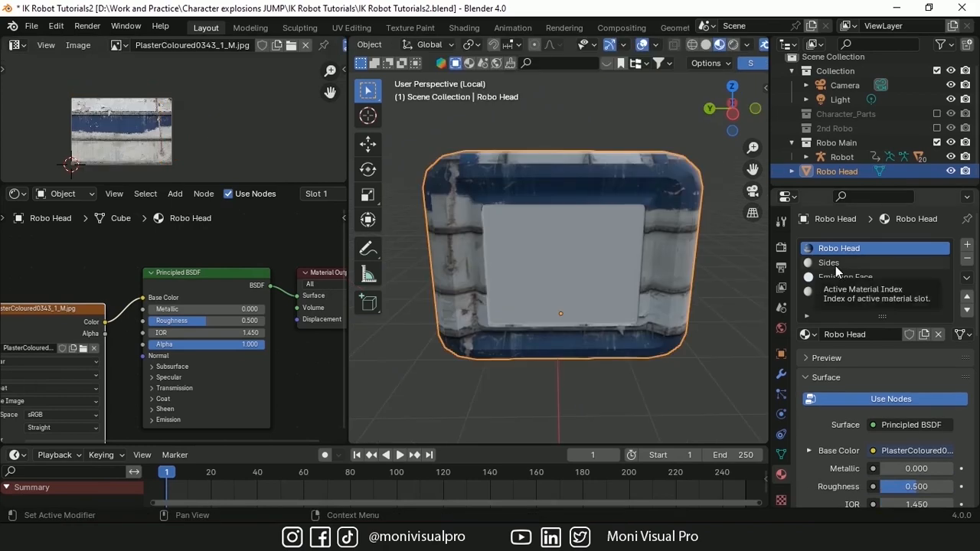
Step: Remove the Sides material slot from the head and make Robo Head the active material
left_click(835, 264)
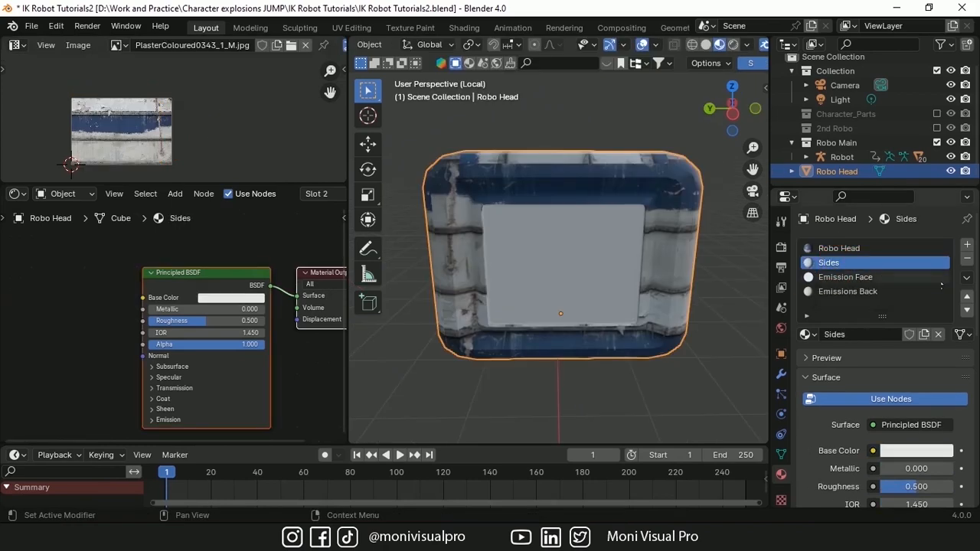
left_click(967, 261)
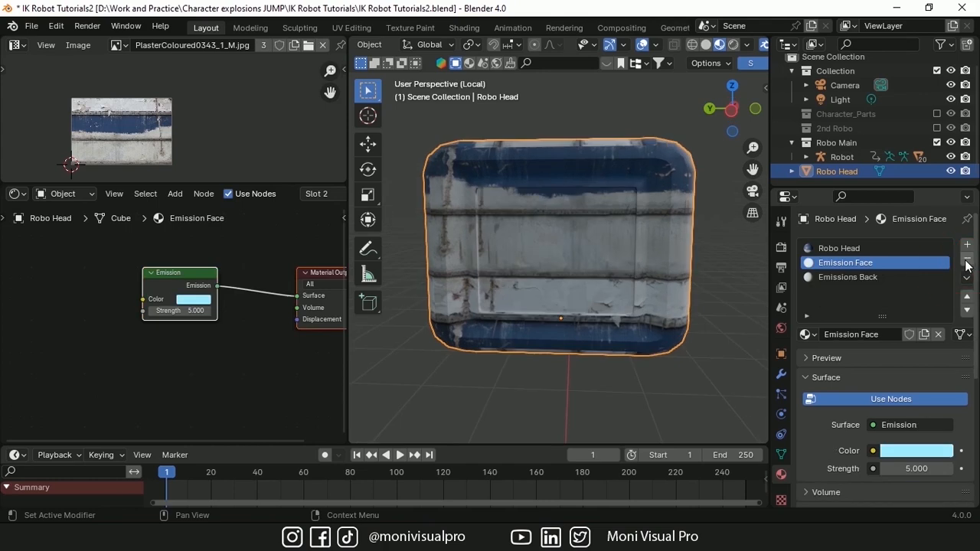
left_click(857, 248)
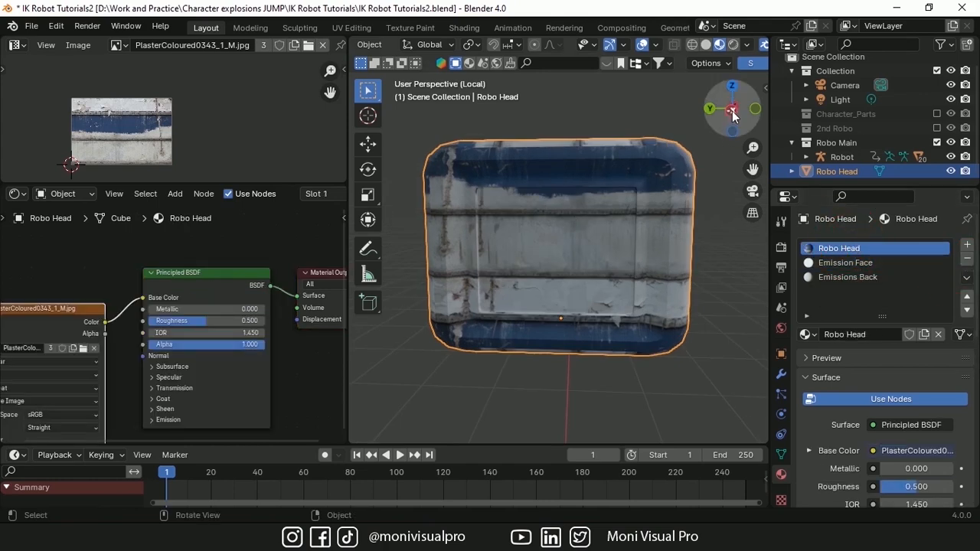
Step: Add two loop cuts around the head that bracket the upper dark seam of the plaster texture
key("ctrl+r")
left_click(666, 226)
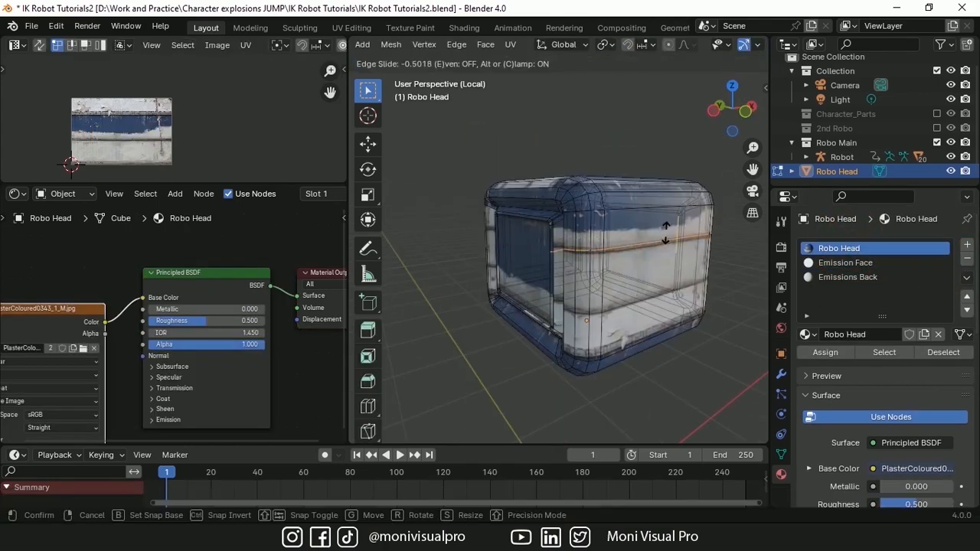
left_click(641, 242)
key("ctrl+r")
left_click(679, 244)
left_click(686, 246)
Step: Add two loop cuts around the head that bracket the lower dark seam of the plaster texture
key("ctrl+r")
left_click(688, 288)
key("ctrl+r")
left_click(690, 287)
left_click(692, 284)
Step: Select the narrow face bands along both texture seams and extrude them along their normals
middle_click_drag(691, 283, 663, 267)
key("3")
left_click(610, 243)
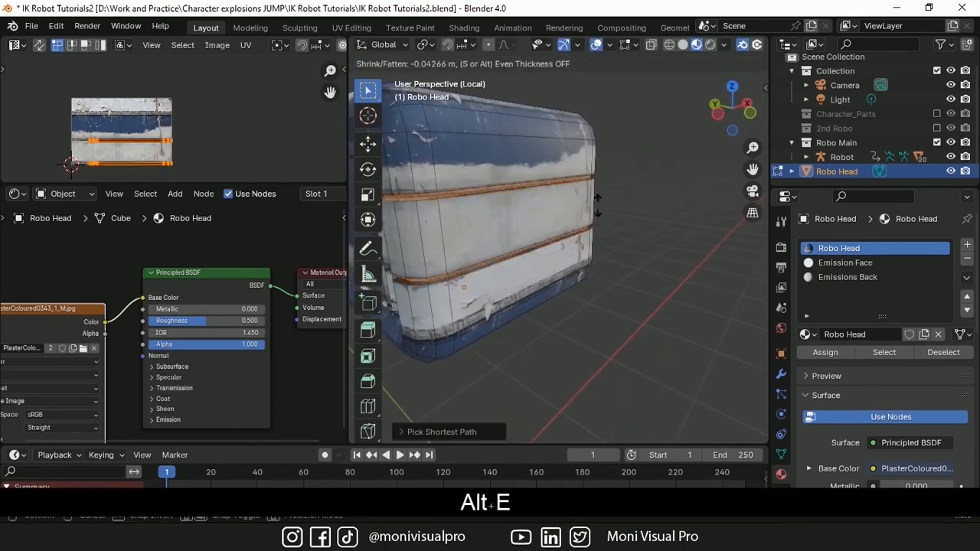
left_click(400, 153)
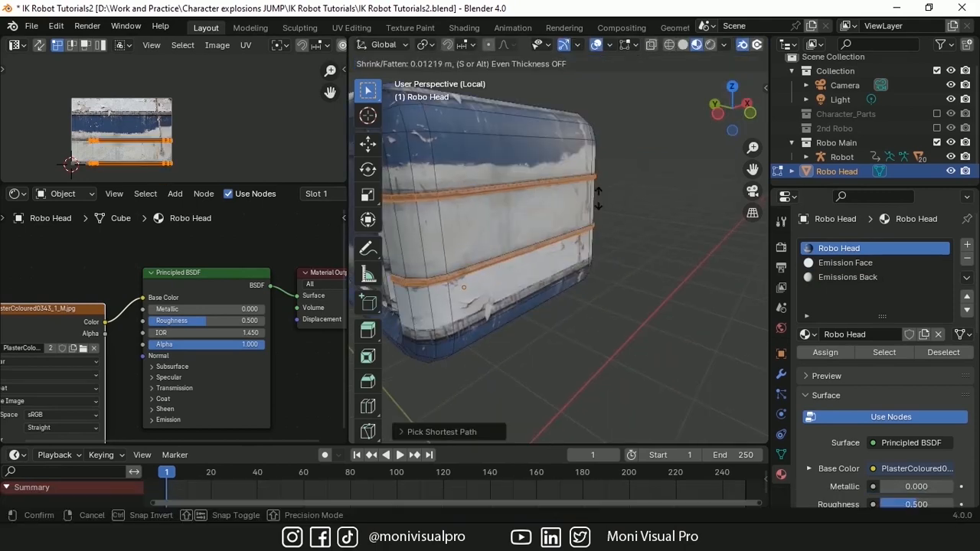
Step: Cut an edge loop across the back of the head between the two raised bands and move it along Y
middle_click_drag(400, 153, 586, 186)
key("ctrl+r")
left_click(536, 208)
left_click(539, 203)
key("g")
key("y")
left_click(588, 210)
Step: Bevel the new edge loop on the back of the head into a narrow strip
key("ctrl+b")
left_click(582, 222)
left_click(417, 433)
left_click(418, 151)
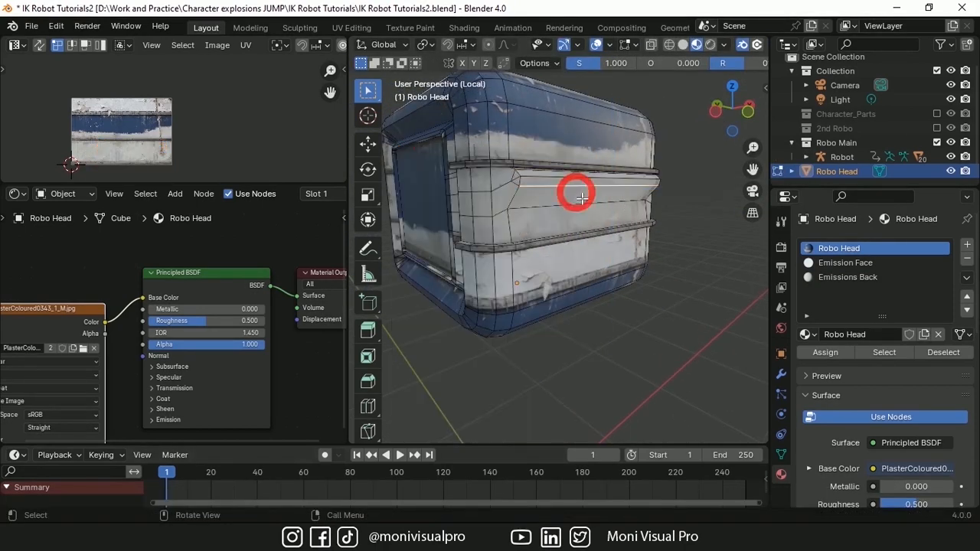
Step: Extrude the narrow strip of faces between the raised bands and scale the extrusion
key("4")
left_click(552, 196)
key("e")
left_click(576, 206)
key("s")
left_click(581, 203)
left_click(845, 262)
left_click(911, 442)
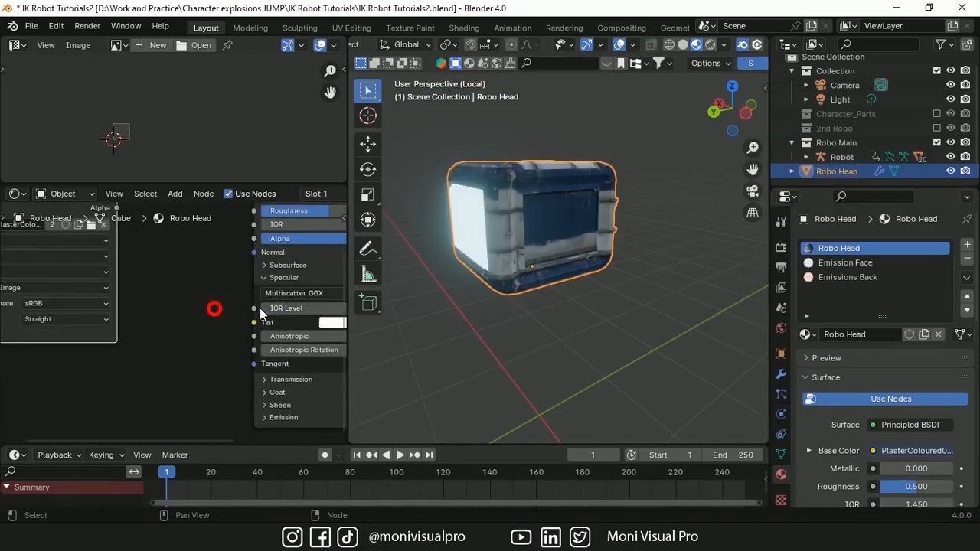
Step: Drive the head material's Roughness from the plaster image through a Color Ramp with its dark stop at 0.155
scroll(215, 306, "up", 2)
left_click_drag(50, 244, 187, 261)
middle_click_drag(551, 337, 562, 379)
key("shift+a")
type("ram")
key("Return")
left_click(234, 346)
left_click_drag(183, 318, 203, 318)
left_click(228, 350)
left_click_drag(306, 245, 306, 212)
Step: Add a Bump node fed by the plaster image's color and link it to the Principled BSDF's Normal
middle_click_drag(567, 337, 516, 334)
middle_click_drag(61, 264, 131, 256)
left_click_drag(120, 236, 99, 323)
type("bu")
left_click(162, 373)
left_click(32, 327)
middle_click_drag(50, 253, 150, 321)
left_click_drag(159, 352, 291, 247)
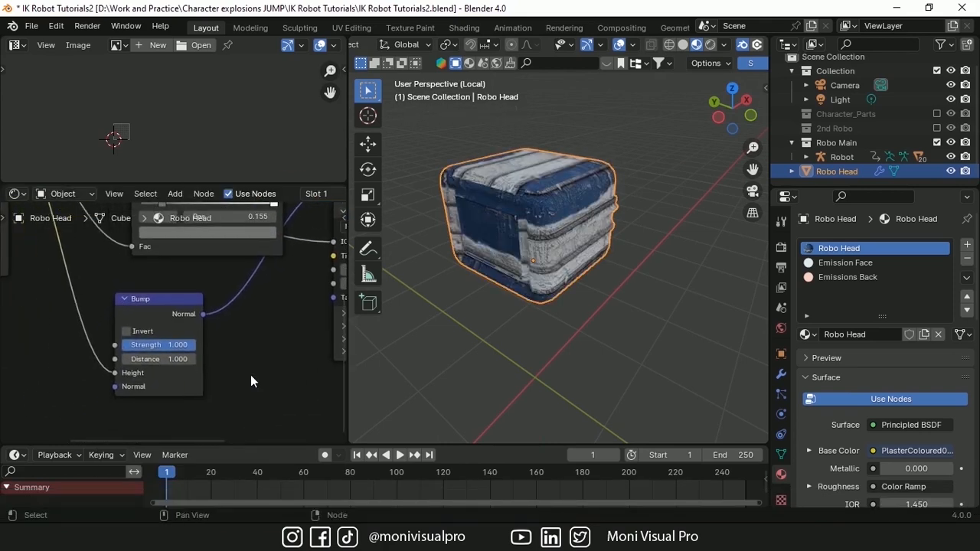
Step: Set the Bump node's strength to 0.1 and its distance to 0.5
left_click(156, 346)
type(".1")
key("Return")
left_click(156, 360)
type(".5")
key("Return")
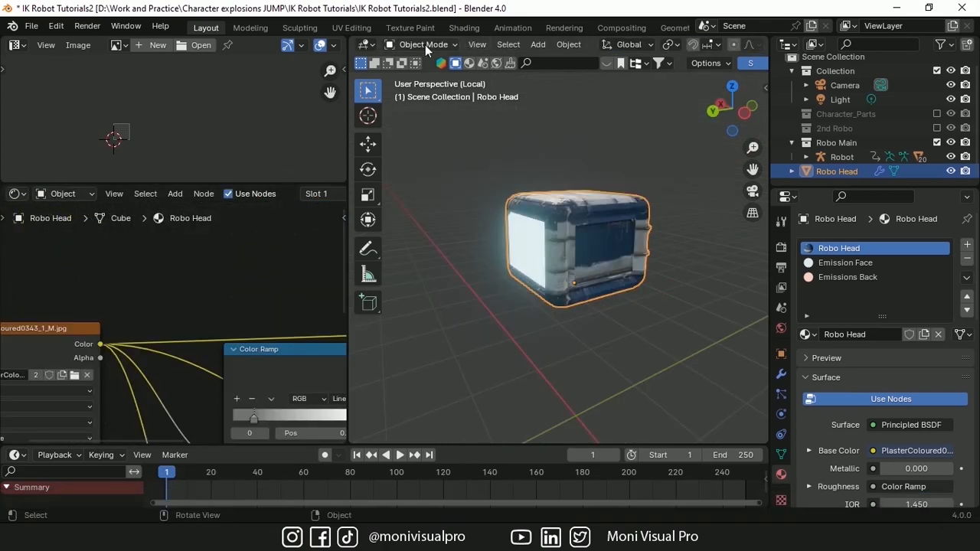
Step: Switch the head to Texture Paint mode and show the brush settings
left_click(425, 45)
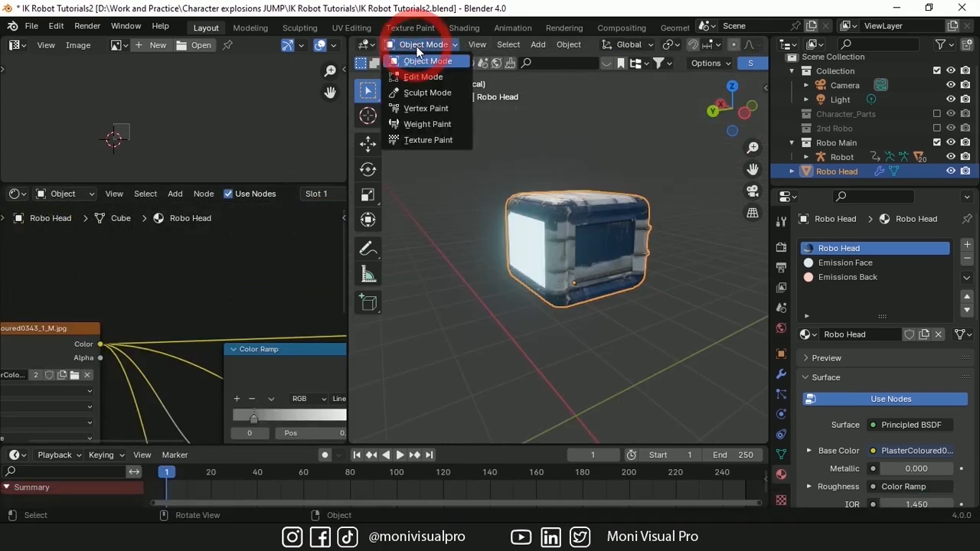
left_click(410, 139)
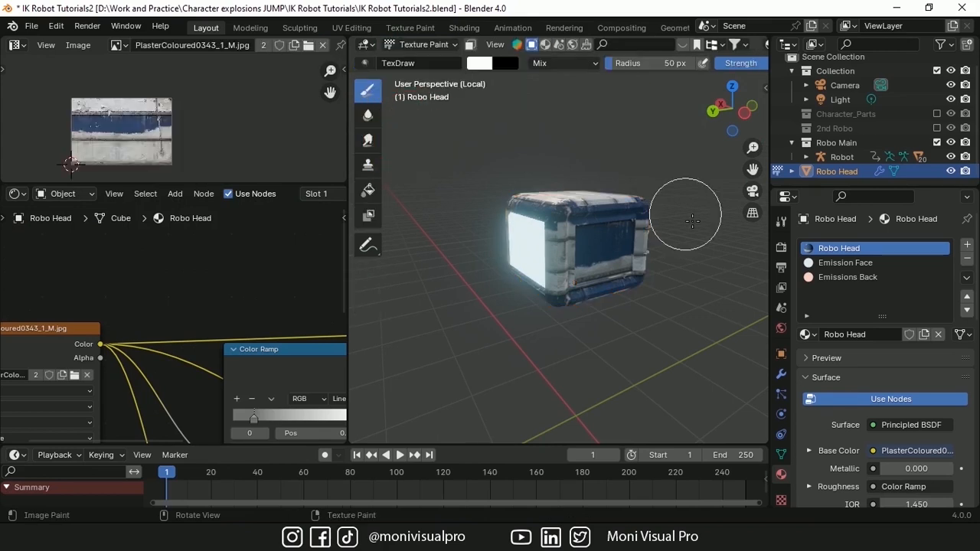
key("n")
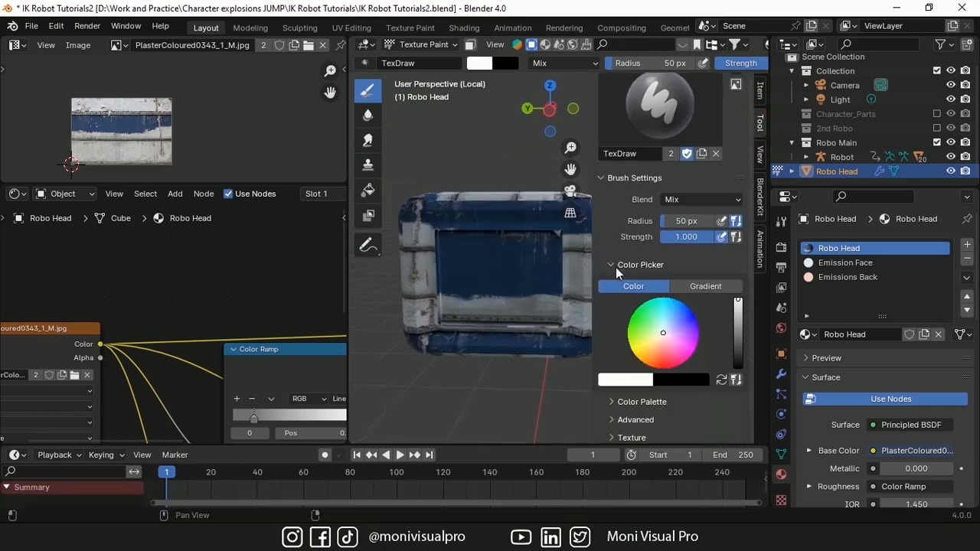
Step: Try a white brush stroke across the recessed blue side panel and undo it
scroll(615, 267, "up", 4)
mouse_move(478, 272)
left_mouse_down()
mouse_move(470, 284)
mouse_move(528, 291)
left_mouse_up()
key("ctrl+z")
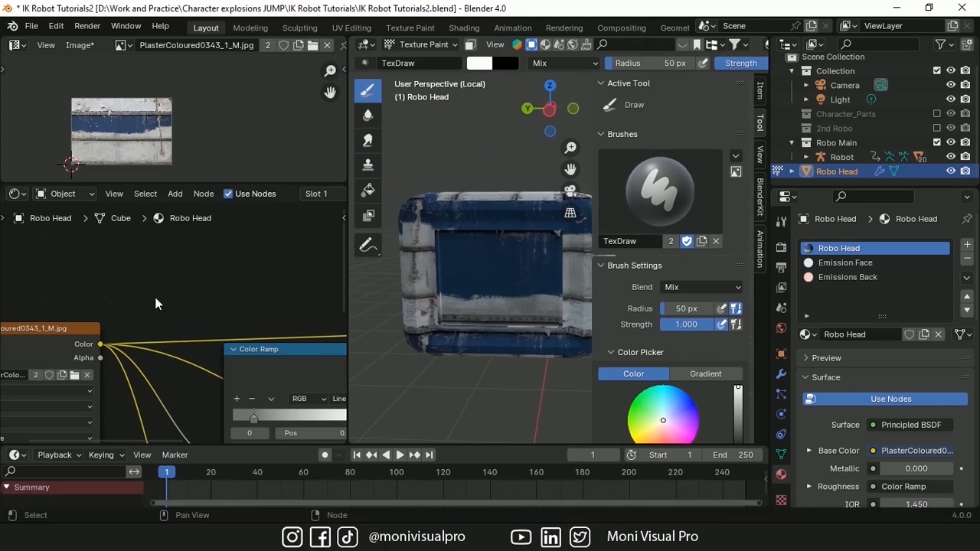
Step: Add a second UV map named "Emssion Paint" to the head and make it the active map for rendering
left_click(781, 454)
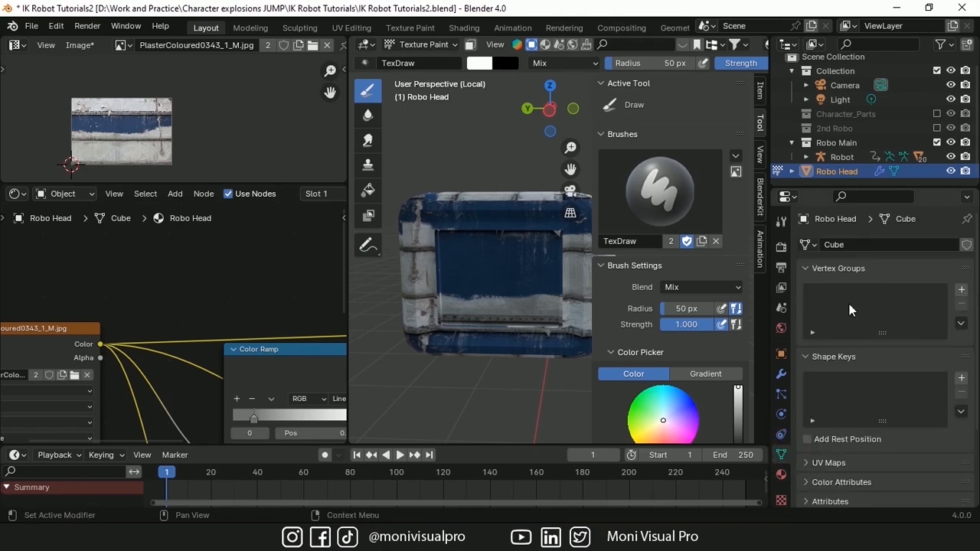
scroll(809, 448, "down", 5)
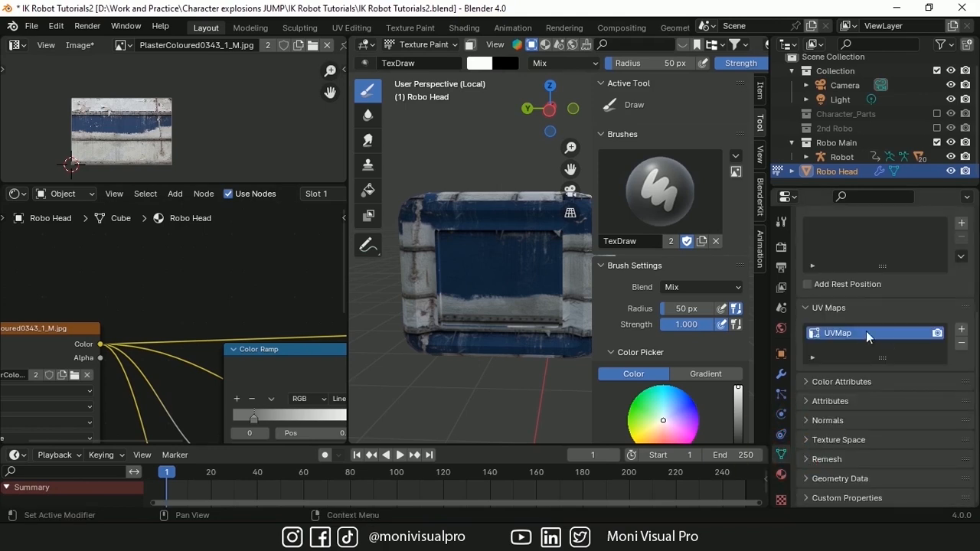
left_click(962, 330)
double_click(838, 348)
type("Emsiio")
key("BackSpace")
key("BackSpace")
key("BackSpace")
key("BackSpace")
type("ission Paint")
key("Return")
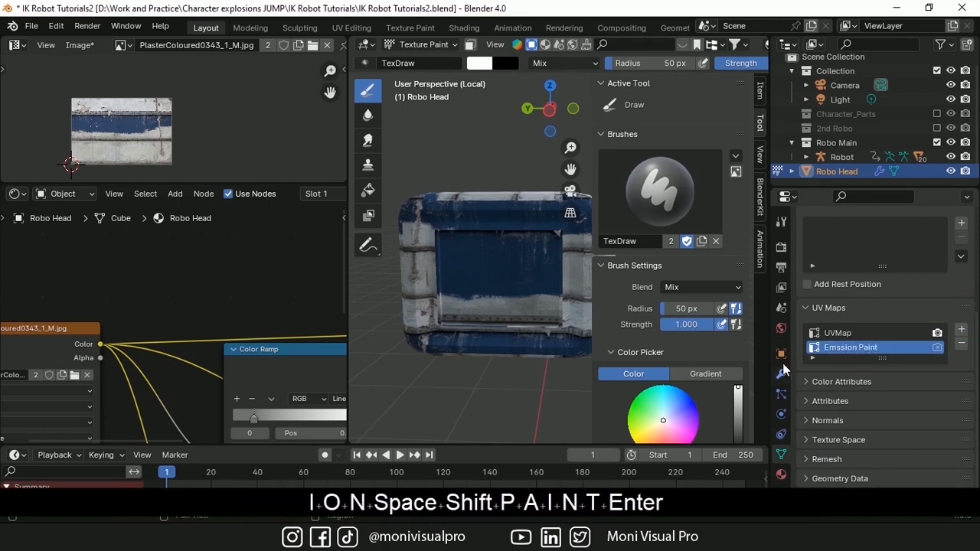
left_click(937, 348)
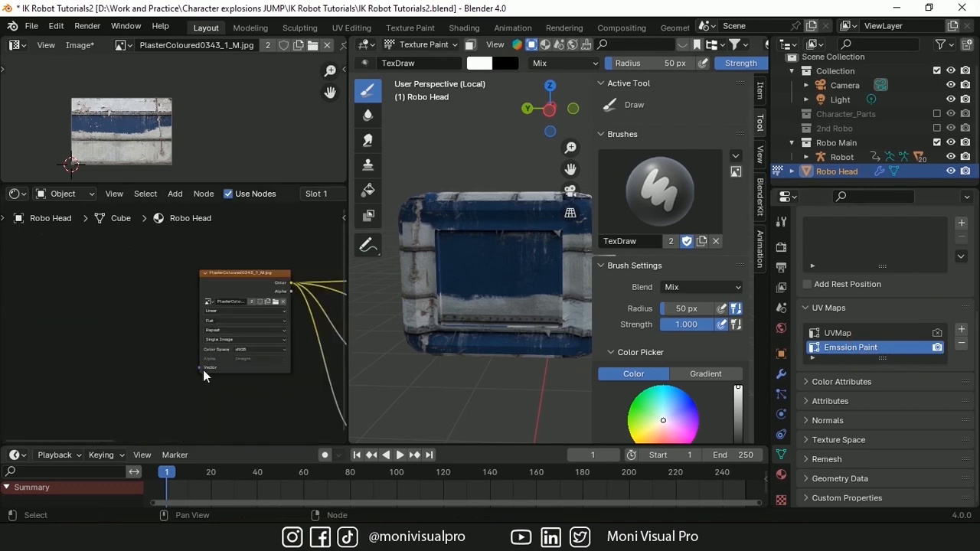
Step: Add a UV Map node set to UVMap and feed it into the plaster image texture's Vector input
left_click_drag(199, 367, 108, 346)
type("ub")
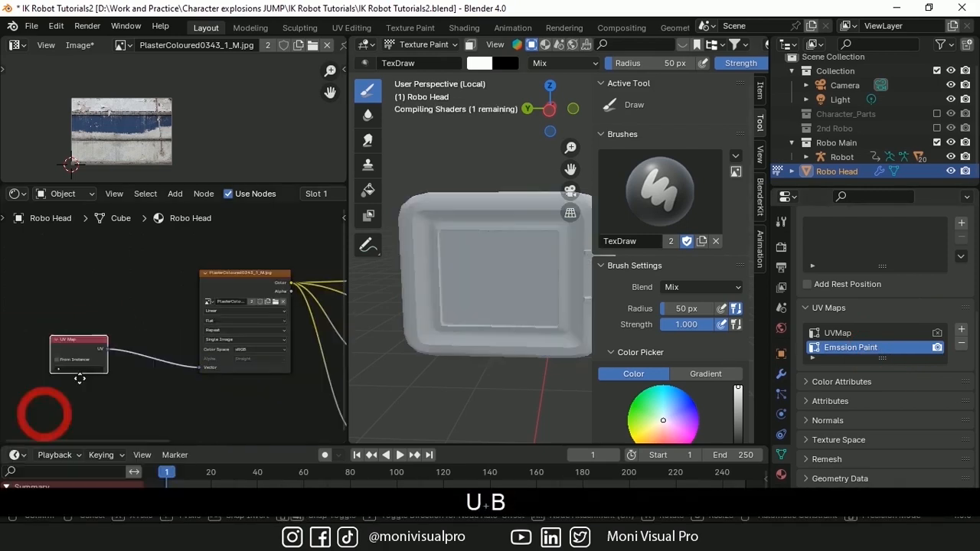
left_click(52, 413)
left_click(128, 321)
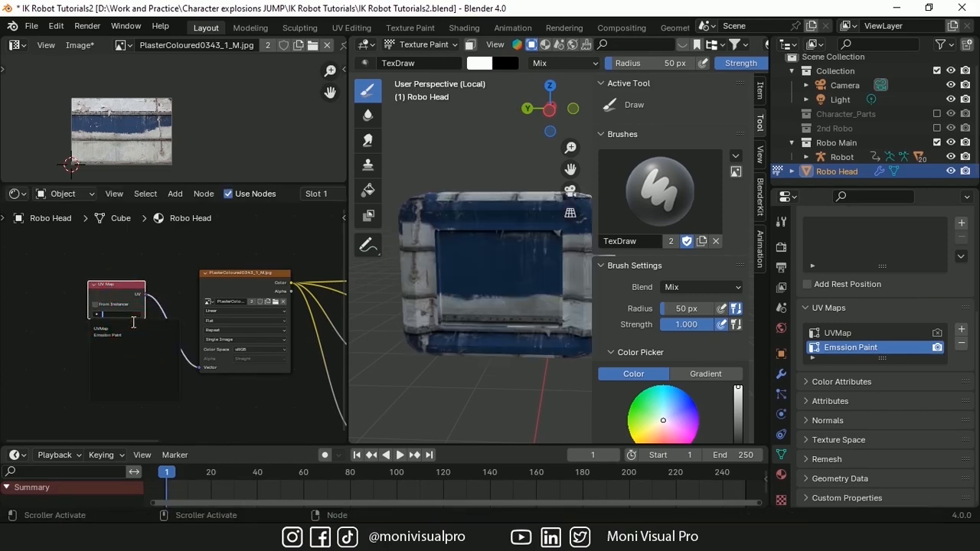
left_click(105, 328)
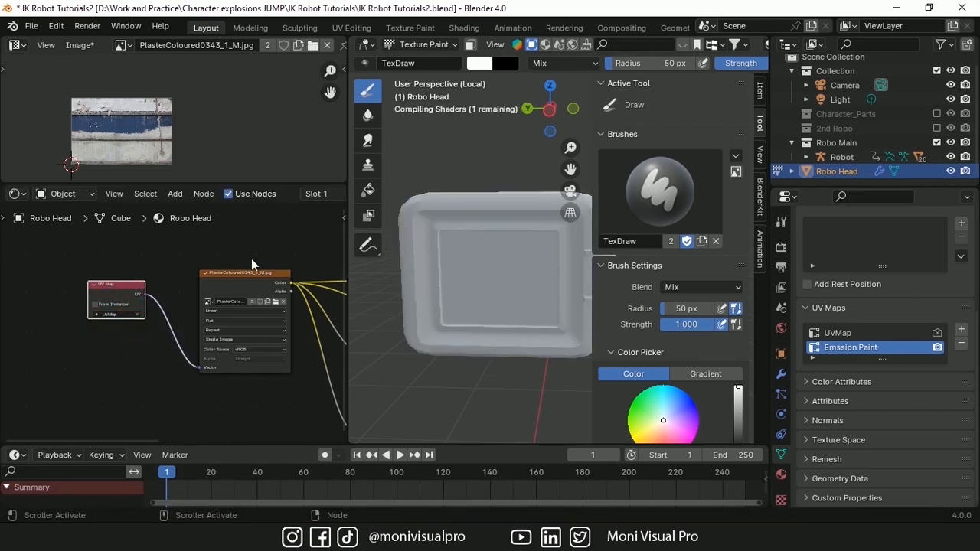
Step: Add an Image Texture node above the plaster image node
key("shift+a")
left_click(186, 305)
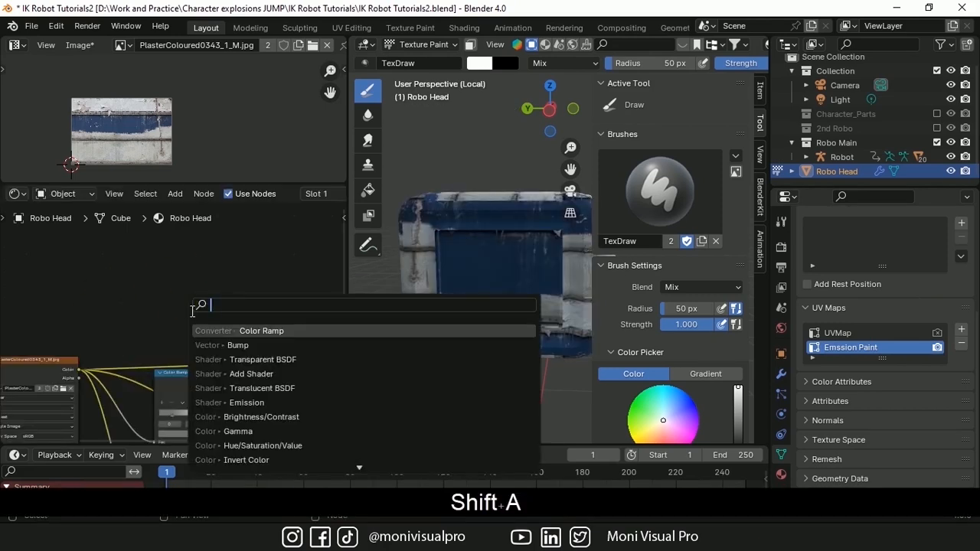
type("ima")
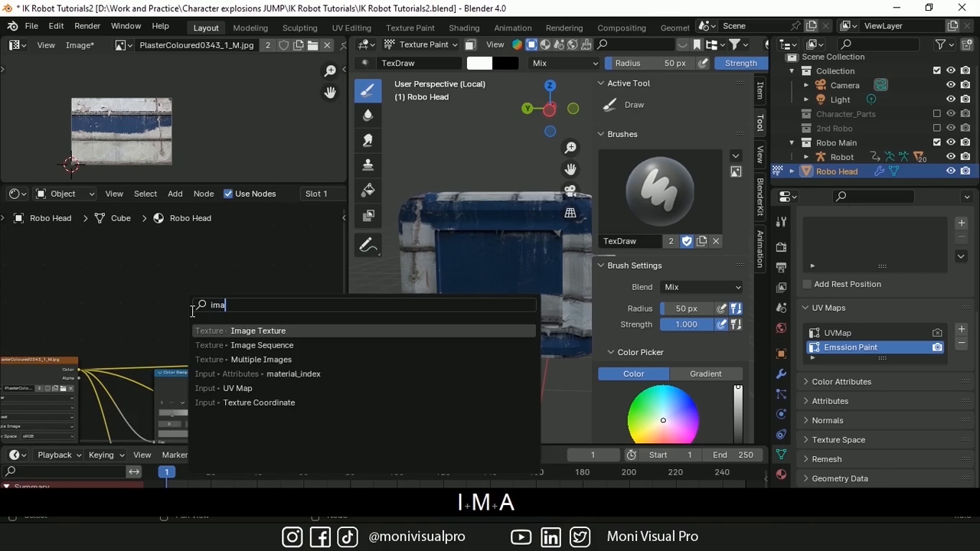
left_click(267, 330)
left_click(142, 255)
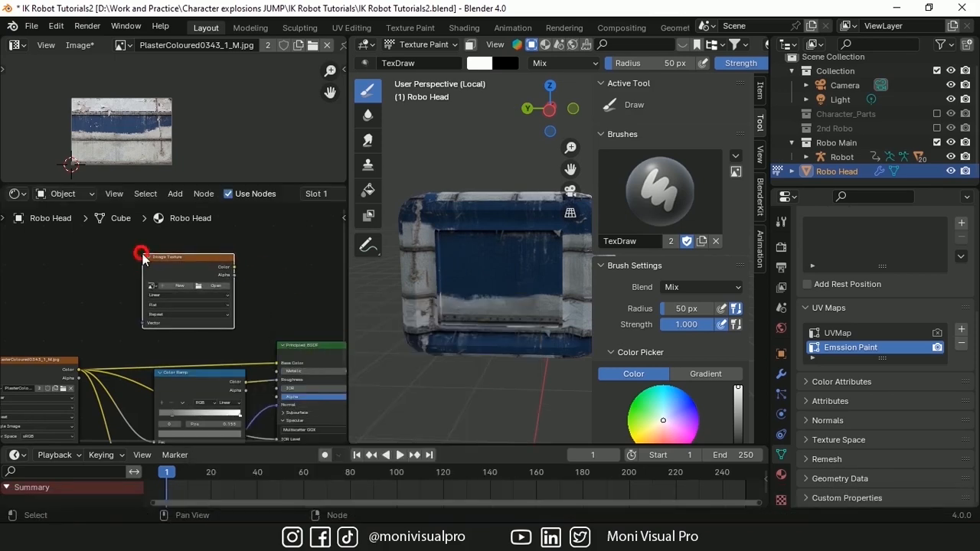
Step: Create a new blank 1024 x 1024 px image named "Emission graph" with a transparent black color in the new node
left_click(180, 287)
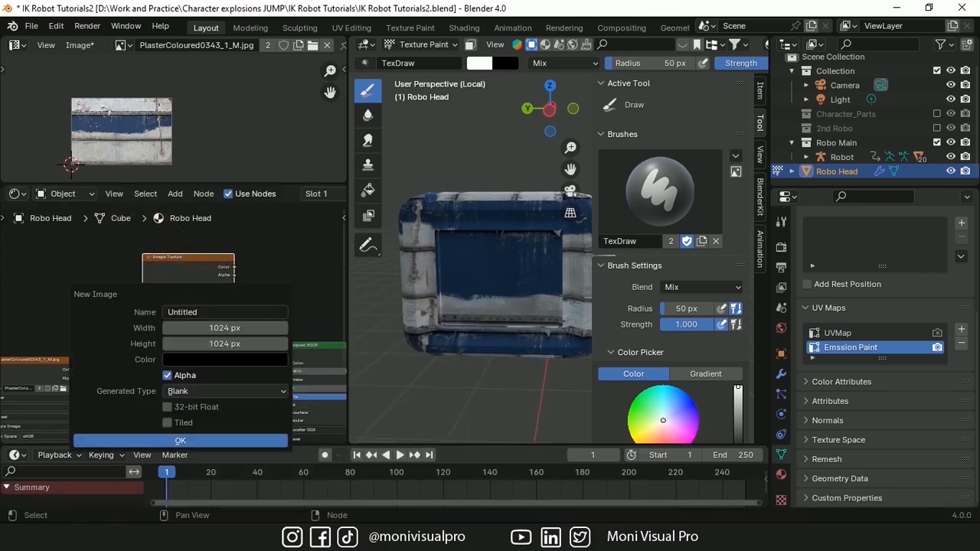
left_click(191, 360)
left_click_drag(287, 337, 123, 339)
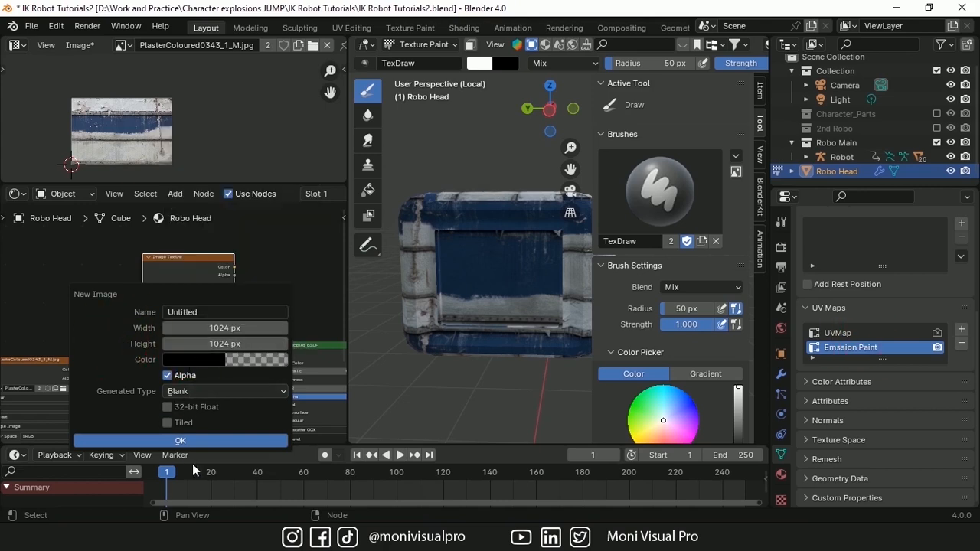
left_click(196, 319)
type("E")
key("BackSpace")
type("Te")
key("BackSpace")
key("BackSpace")
key("BackSpace")
key("BackSpace")
type("Emisii")
key("BackSpace")
key("BackSpace")
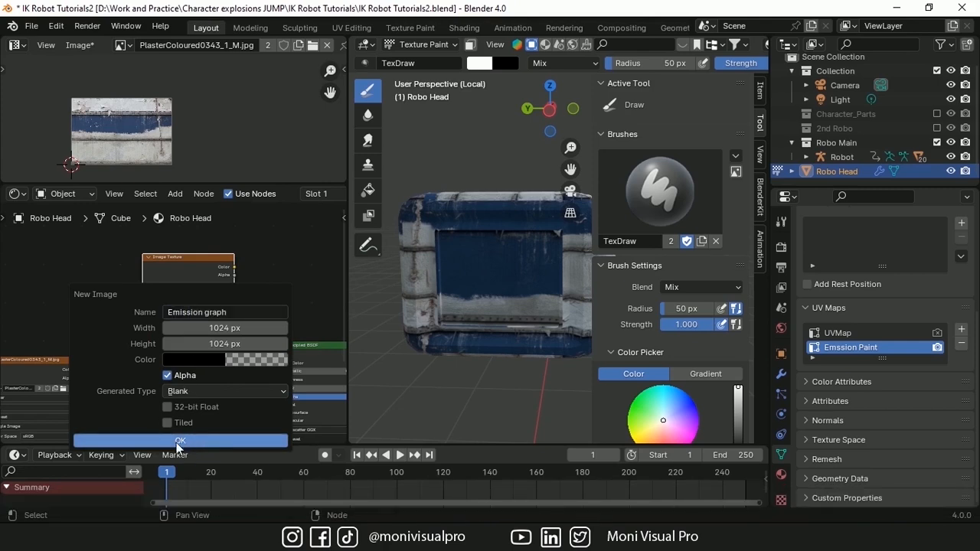
left_click(176, 442)
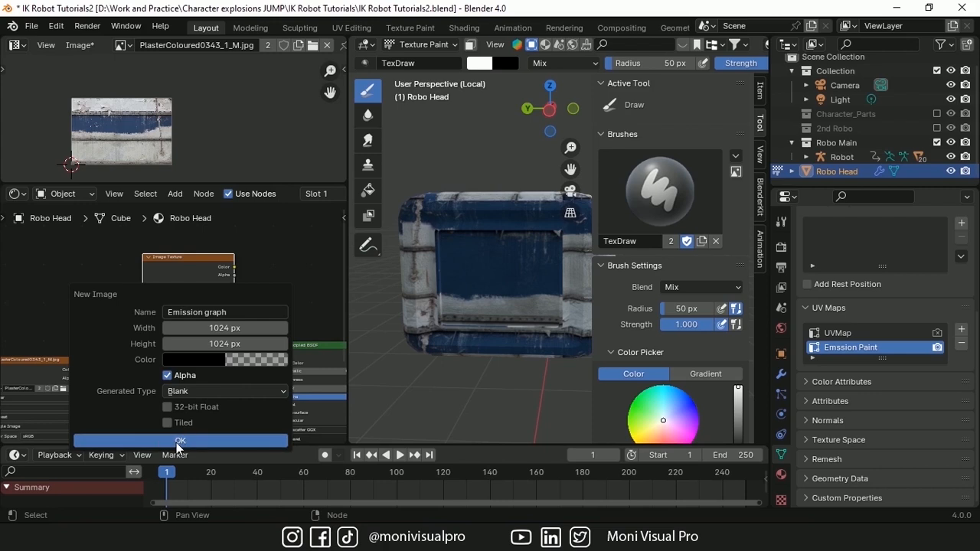
Step: Mix the Emission graph and plaster image nodes, and feed Emission graph from a UV Map node set to Emssion Paint
right_click_drag(100, 263, 45, 375, "ctrl+shift")
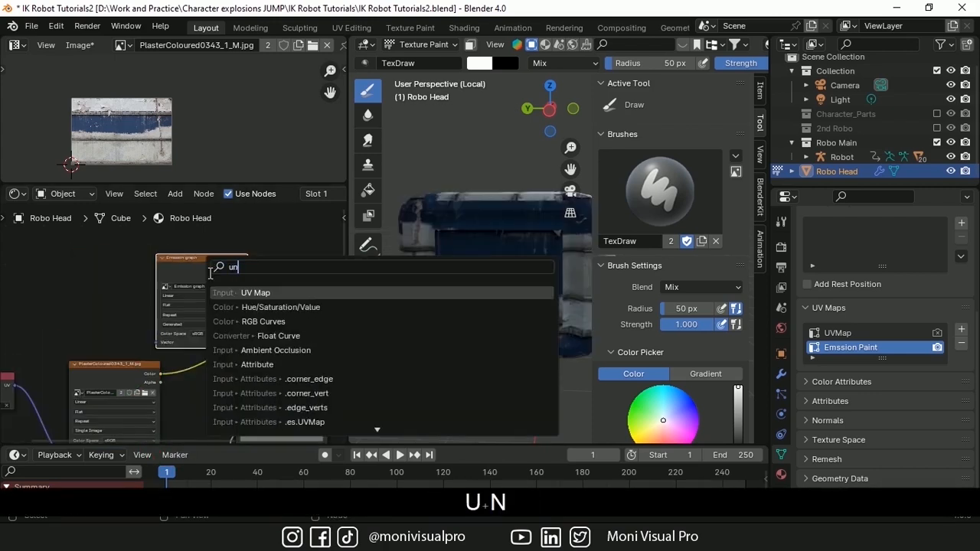
left_click(251, 291)
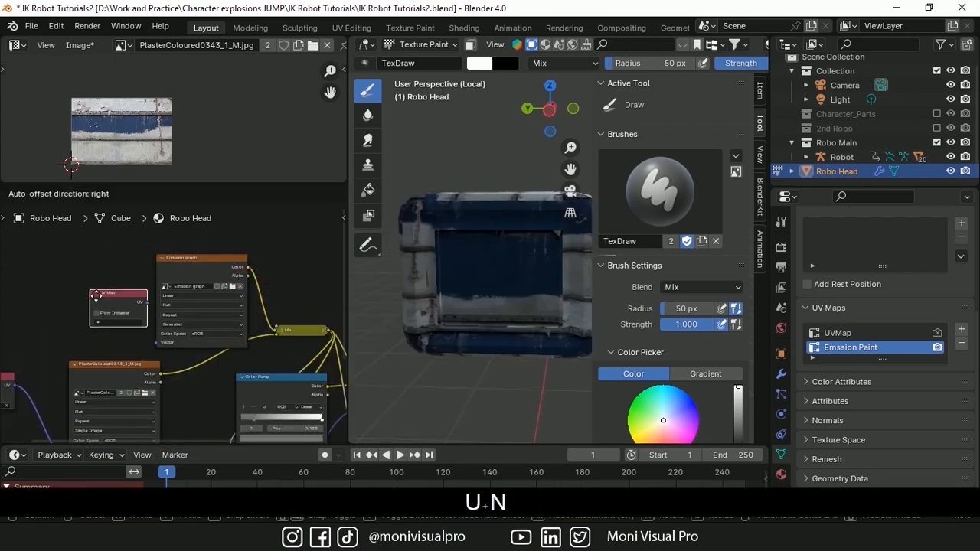
left_click(74, 289)
left_click_drag(133, 302, 156, 343)
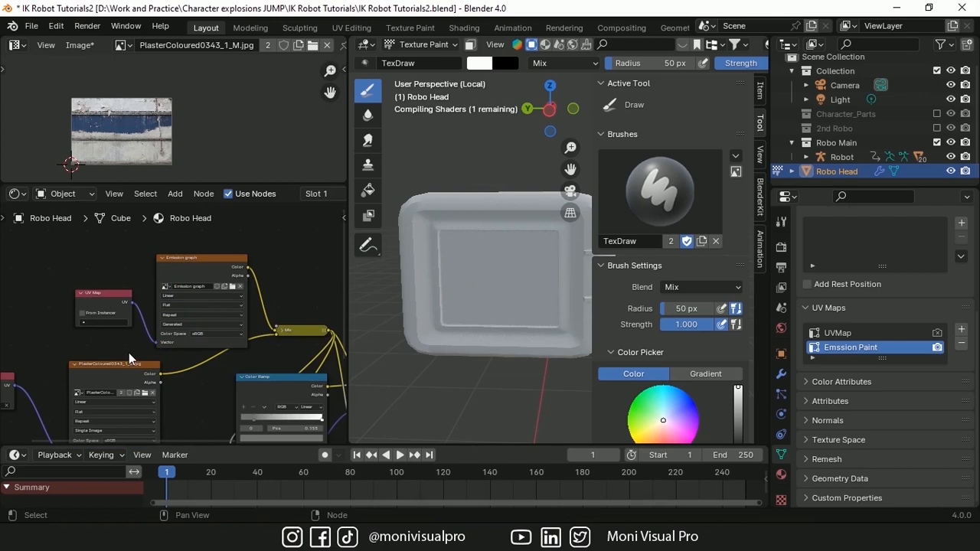
left_click(103, 323)
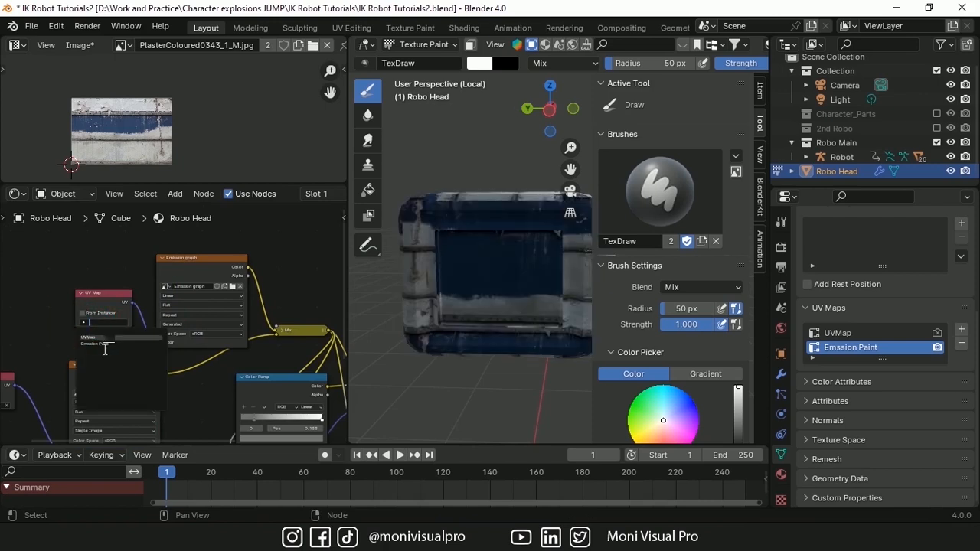
left_click(98, 344)
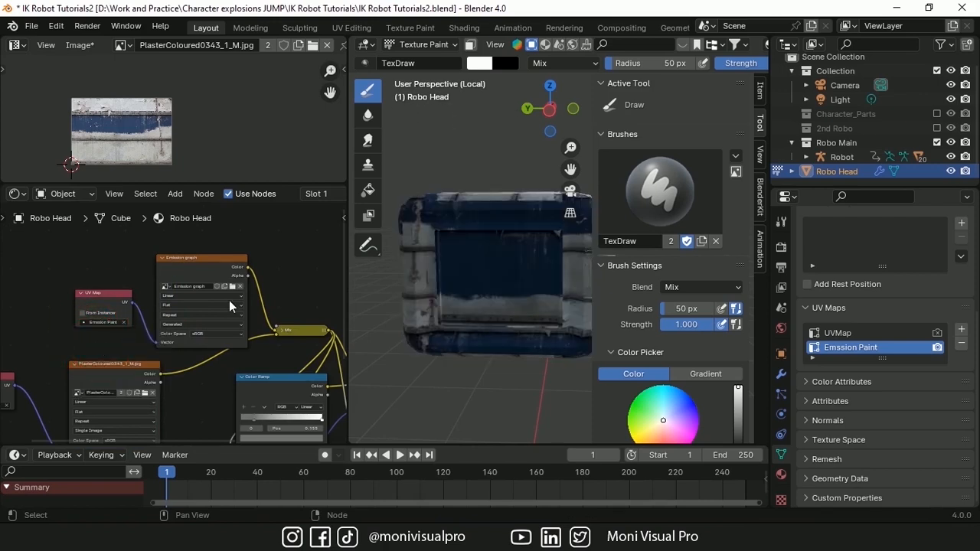
Step: Display the Emission graph image in the image editor
scroll(276, 48, "right", 5)
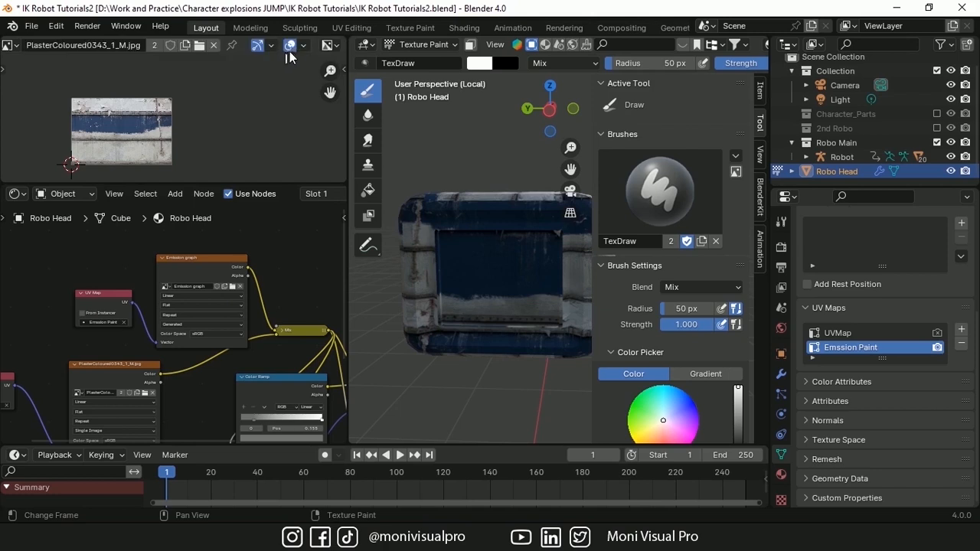
scroll(115, 48, "left", 5)
left_click(109, 45)
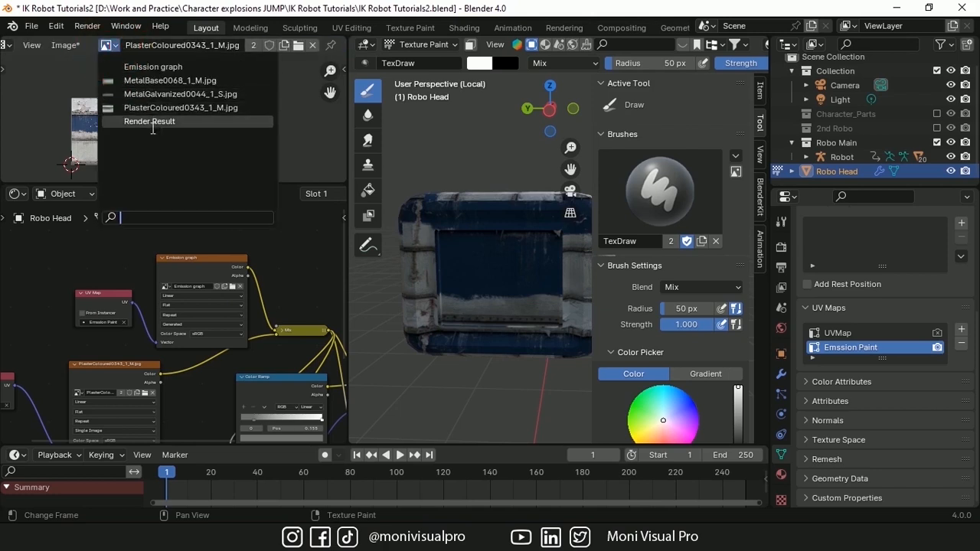
left_click(153, 66)
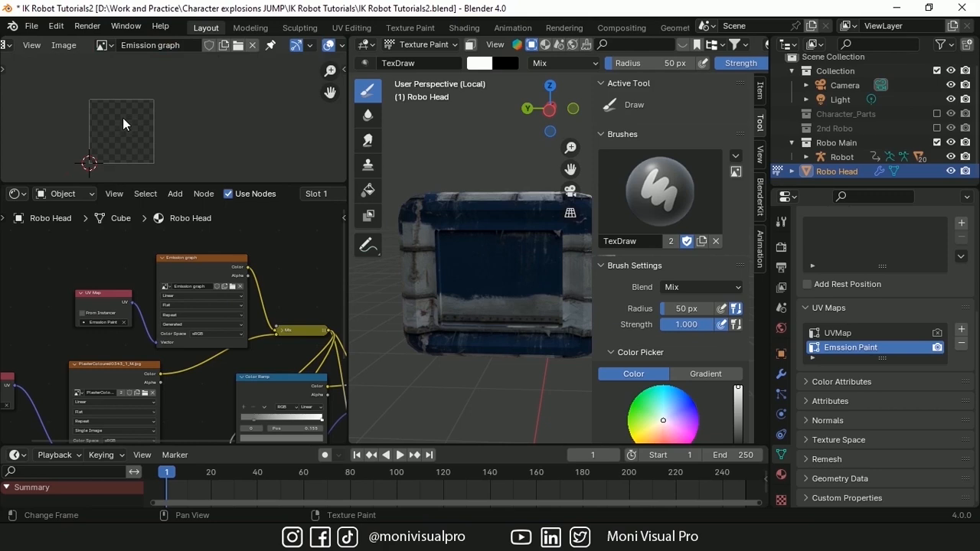
Step: Unwrap all faces of the head with Cube Projection on the Emssion Paint UV map and return to texture painting
key("Tab")
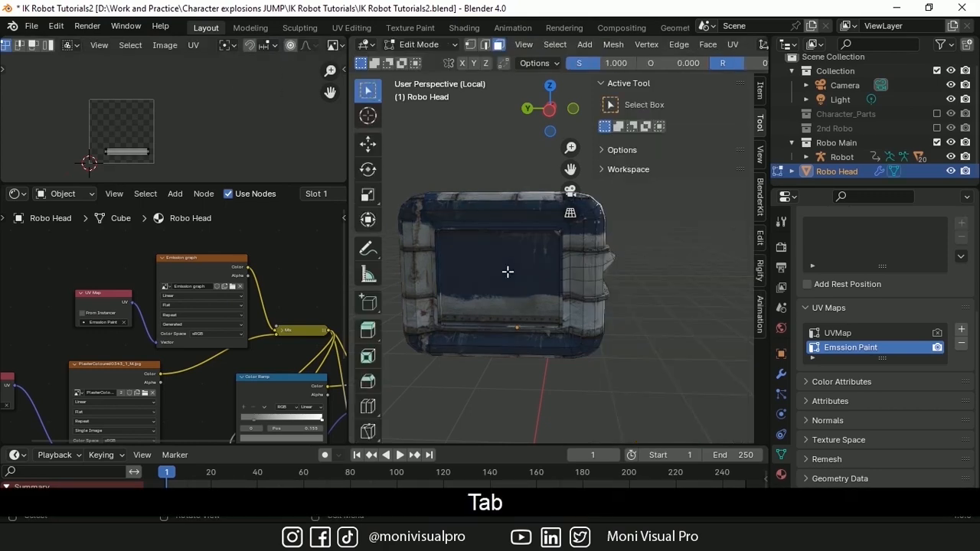
key("a")
scroll(191, 44, "down", 5)
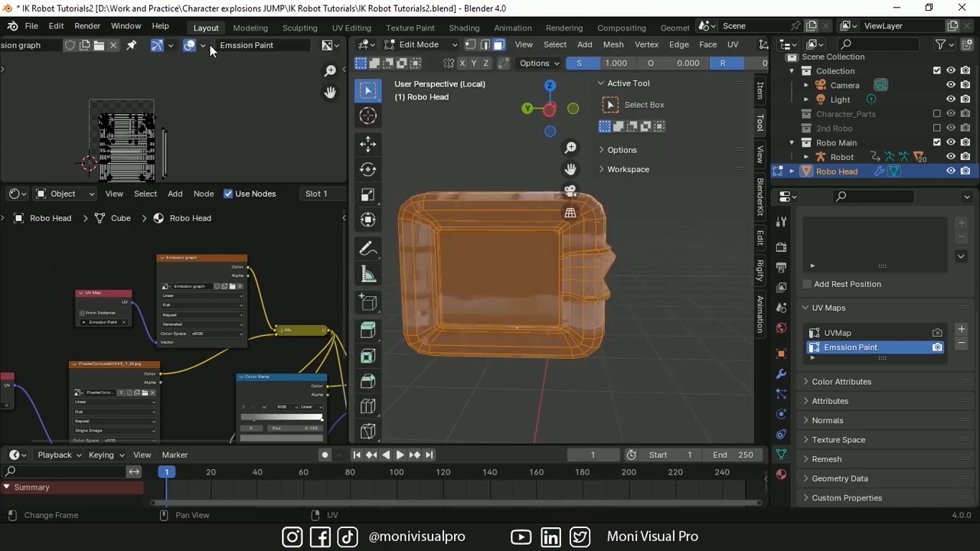
left_click(253, 45)
left_click(263, 81)
key("u")
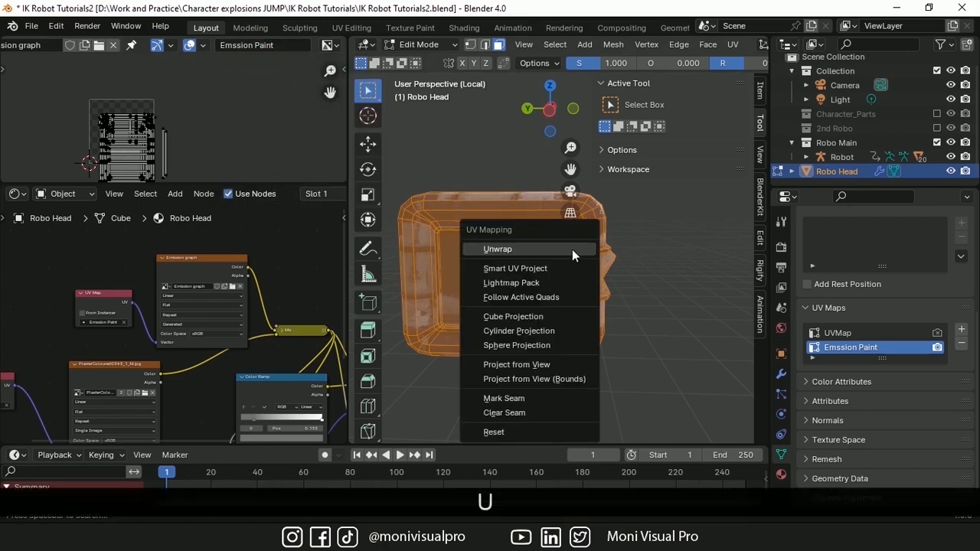
left_click(523, 317)
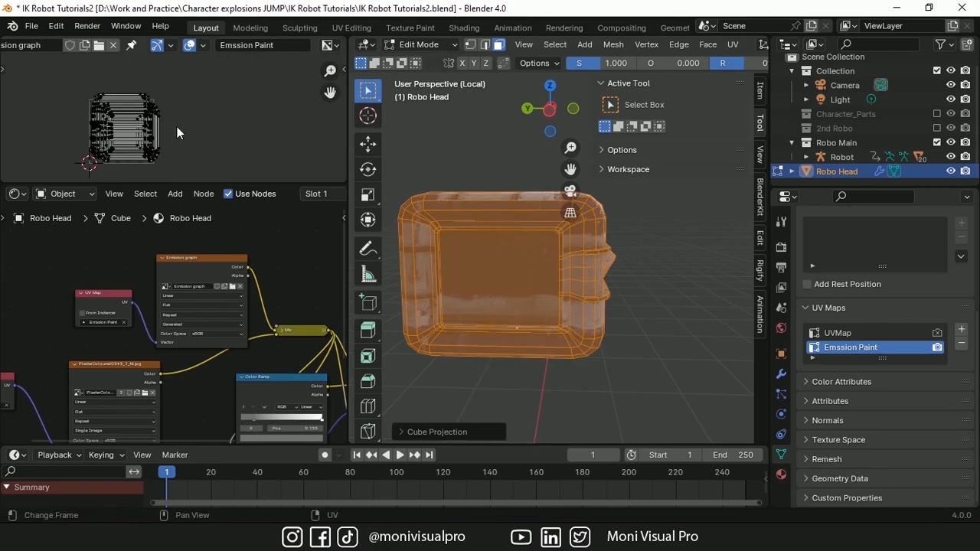
key("Tab")
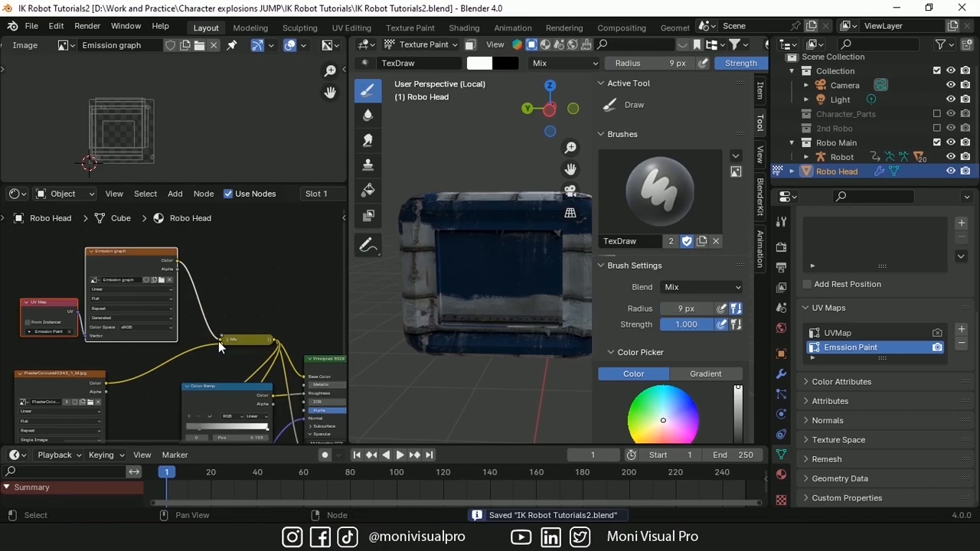
Step: Disconnect the Emission graph texture from the Mix node and mute that Mix node
mouse_move(218, 340)
left_mouse_down()
mouse_move(216, 305)
mouse_move(252, 302)
left_mouse_up()
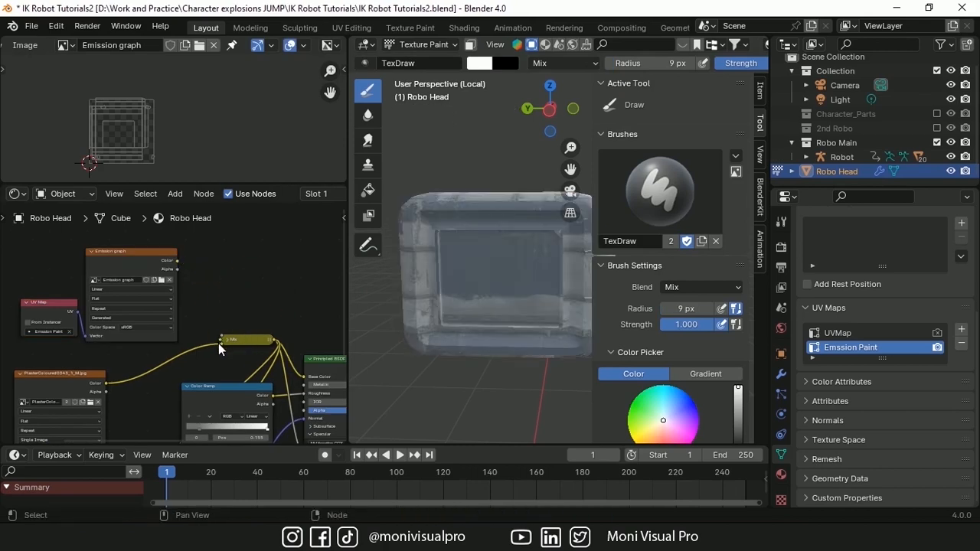
left_click(241, 340)
key("m")
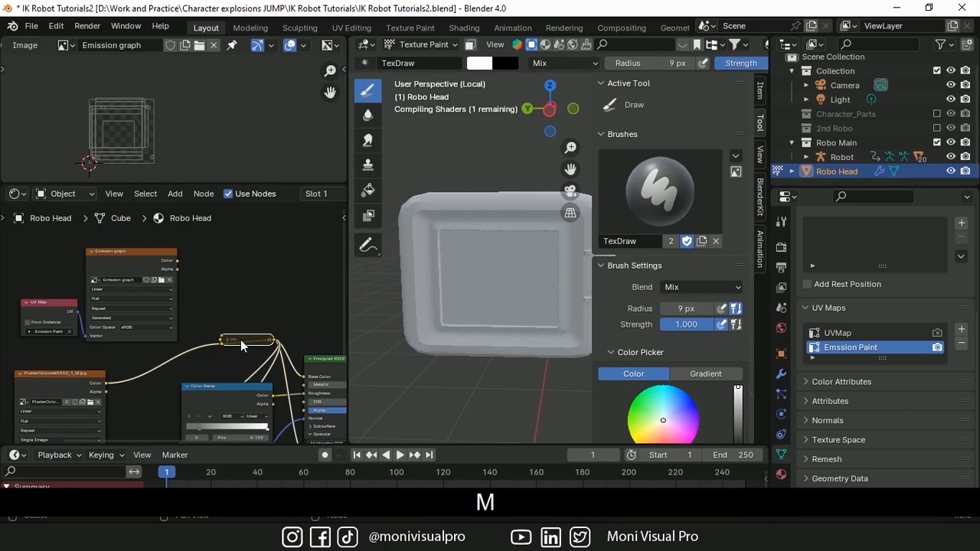
Step: Add an Emission shader of strength 5 fed by the Emission graph color and combine it with the Principled BSDF through a Mix Shader
middle_click_drag(240, 339, 180, 341)
key("shift+a")
type("emi")
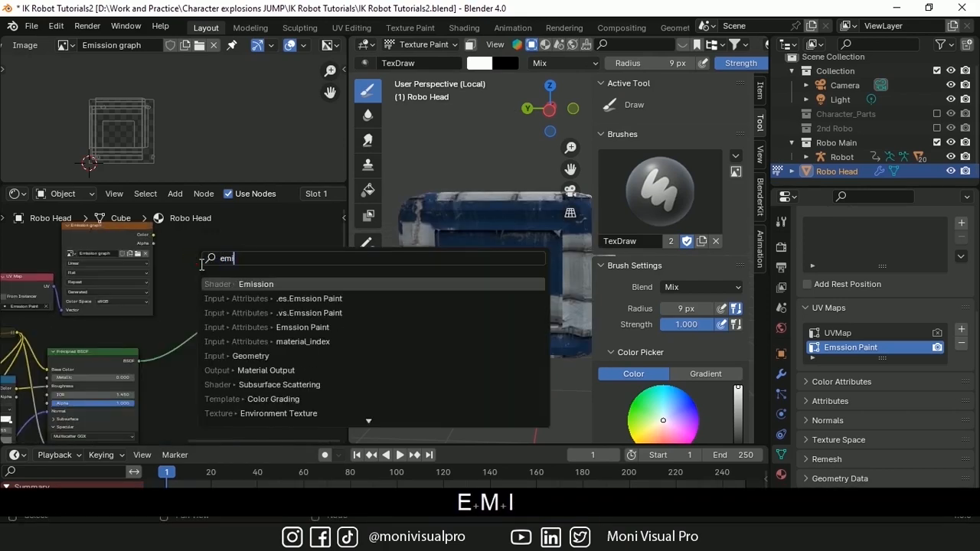
key("Return")
left_click(195, 270)
right_click_drag(170, 293, 124, 338, "ctrl+shift")
right_click_drag(124, 340, 125, 340, "ctrl+shift")
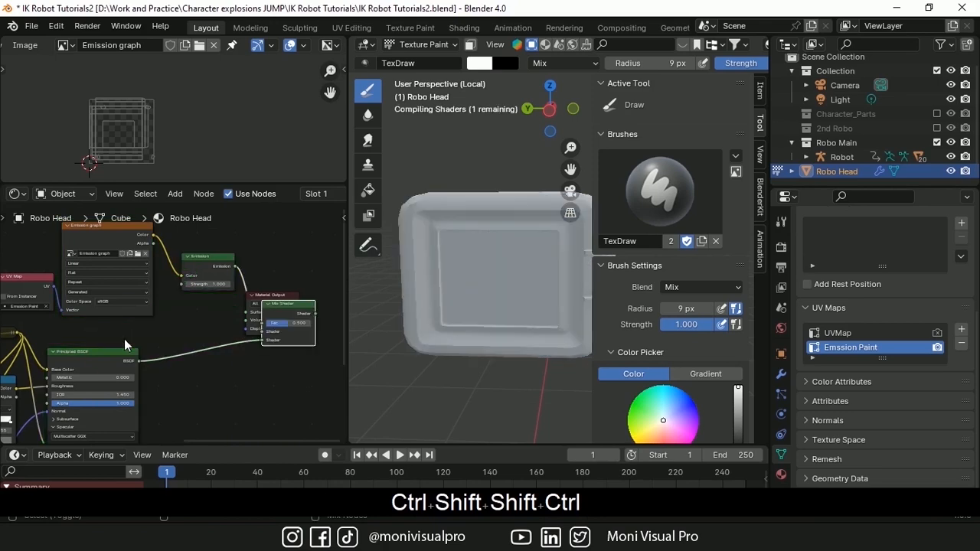
scroll(252, 389, "up", 3)
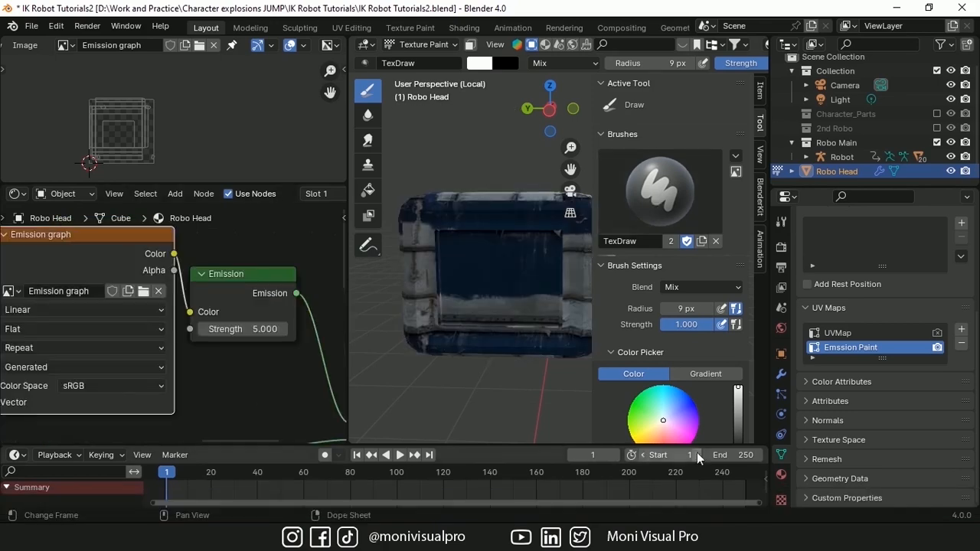
Step: Paint a white crossbones doodle on the head's framed panel in left view, using a 4 px brush
left_click_drag(739, 443, 743, 391)
key("ctrl+KP_3")
mouse_move(470, 252)
left_mouse_down()
mouse_move(440, 280)
mouse_move(469, 252)
left_mouse_up()
key("ctrl+z")
key("bracketleft")
key("bracketleft")
key("bracketleft")
key("bracketleft")
key("bracketleft")
mouse_move(429, 278)
left_mouse_down()
mouse_move(421, 291)
mouse_move(489, 268)
mouse_move(434, 256)
mouse_move(529, 298)
mouse_move(467, 247)
left_mouse_up()
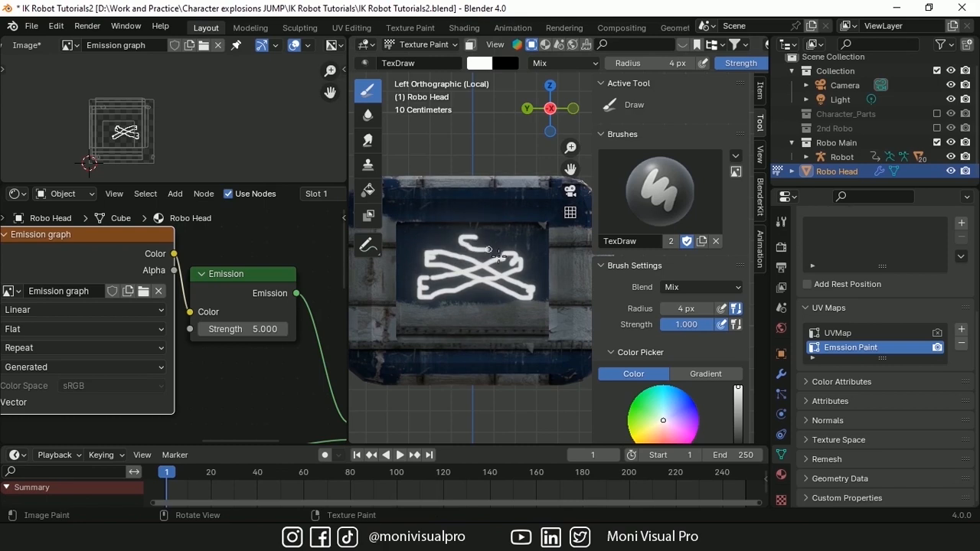
Step: Undo the test strokes painted on the framed panel
scroll(665, 268, "down", 5)
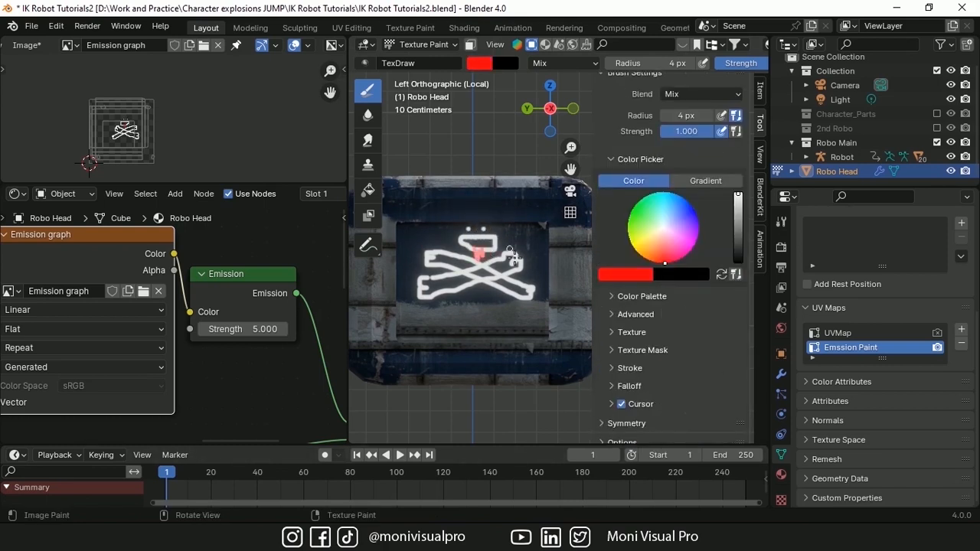
key("ctrl+z")
key("ctrl+z")
key("ctrl+z")
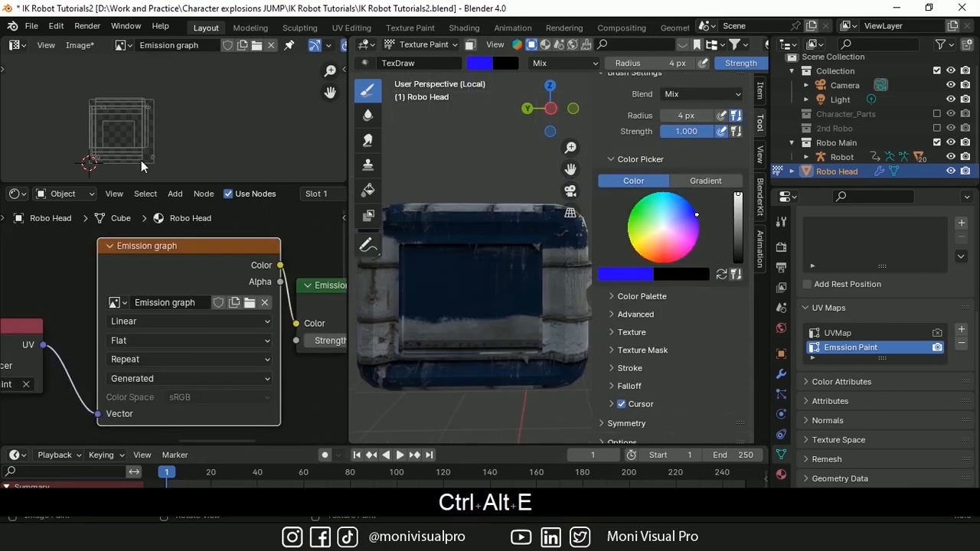
Step: Save the Emission graph image as Emission graph.png in the IK Robot Tutorials folder, in RGBA PNG format
left_click(75, 49)
left_click(102, 206)
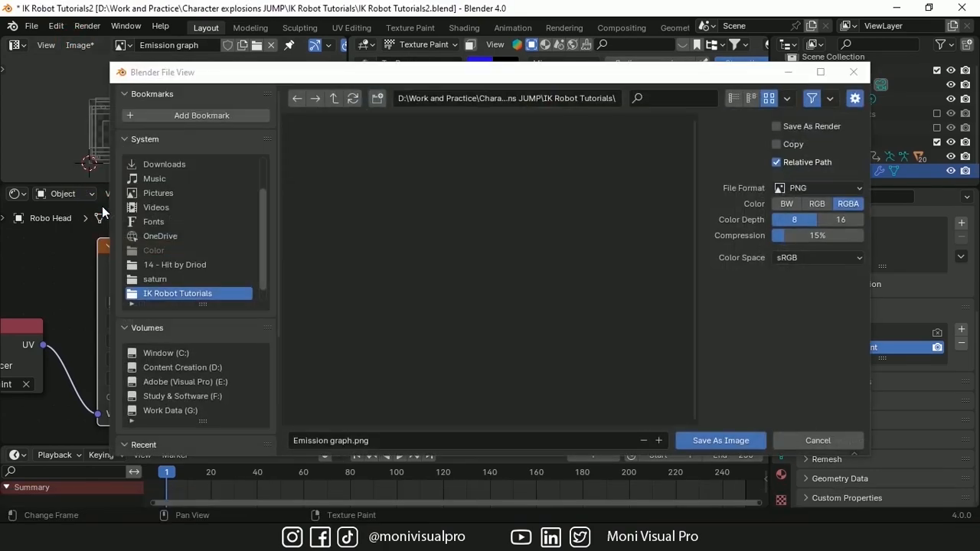
left_click(706, 440)
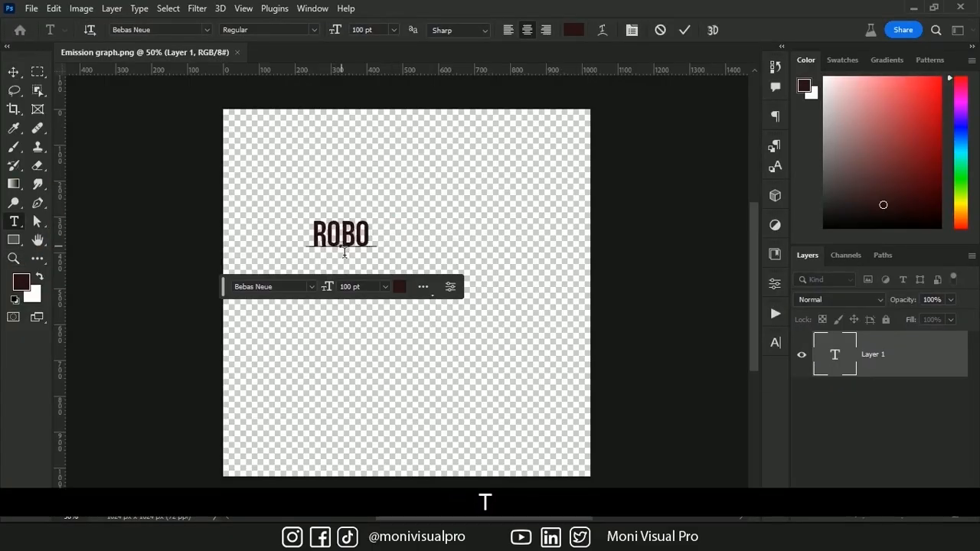
Step: In Photoshop, add the text "ROBOTICS" to Emission graph.png in Bebas Neue at 100 pt
type("TICS")
key("ctrl+Return")
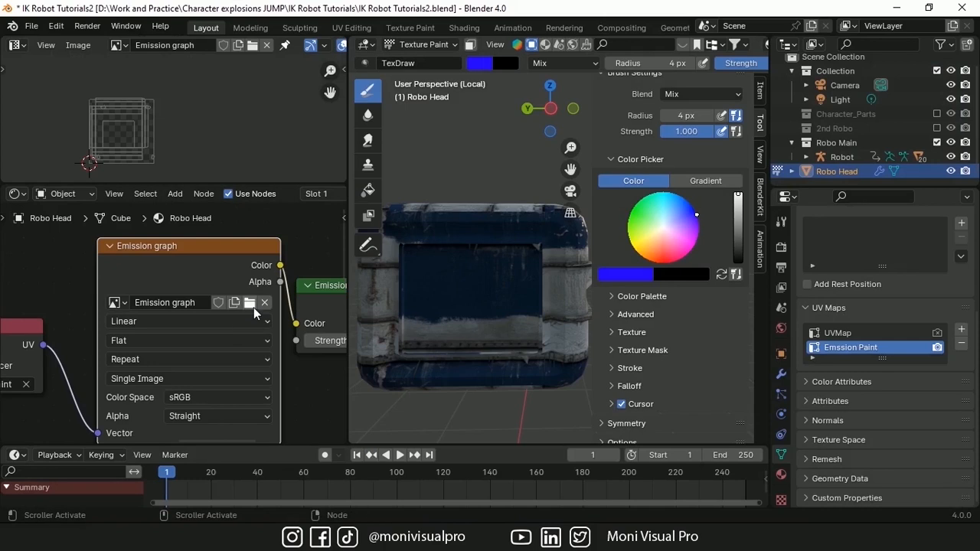
Step: Back in Blender, load Emission graph.psd into the Emission graph image texture node
left_click(249, 303)
left_click(409, 165)
left_click(700, 442)
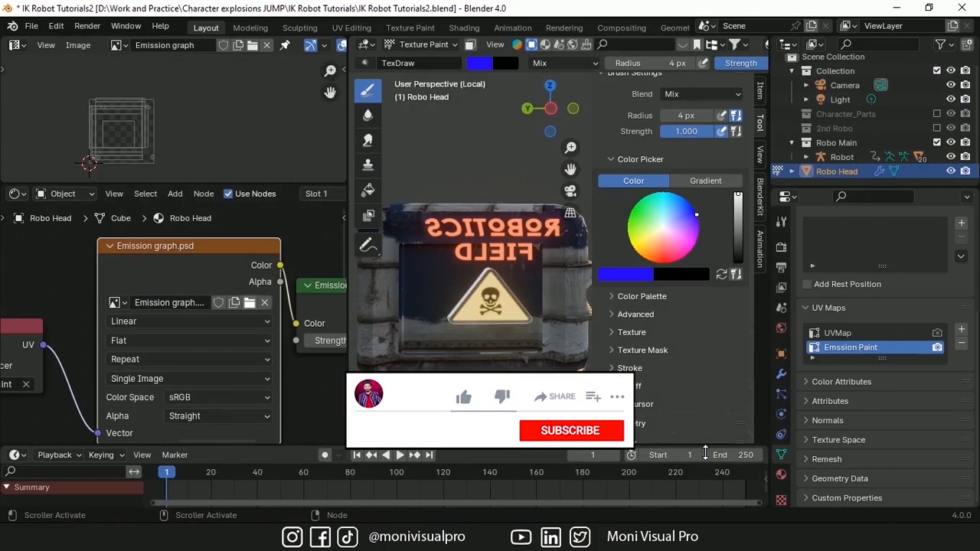
Step: Shrink all the head's Emssion Paint UVs into an empty area of the graphic and set the image texture's extension to Clip
left_click(411, 43)
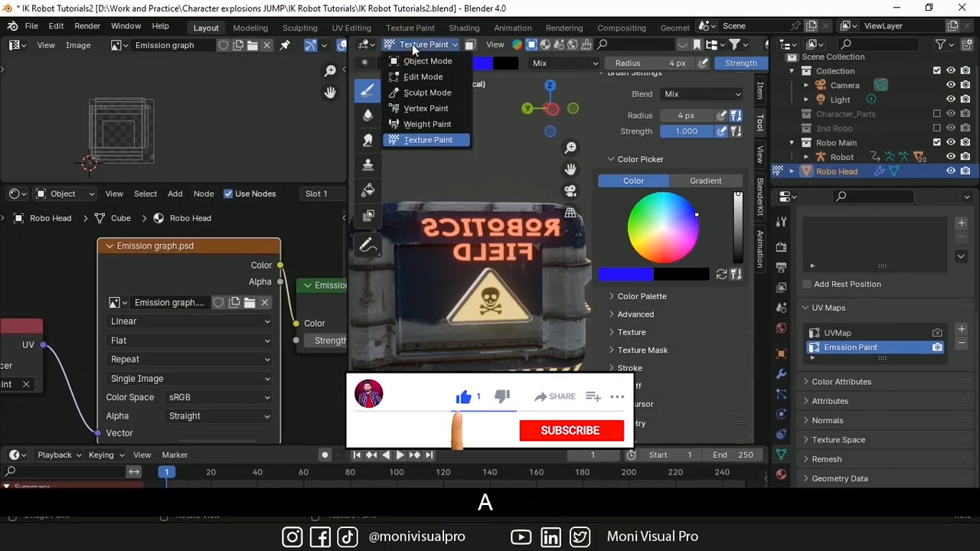
left_click(420, 77)
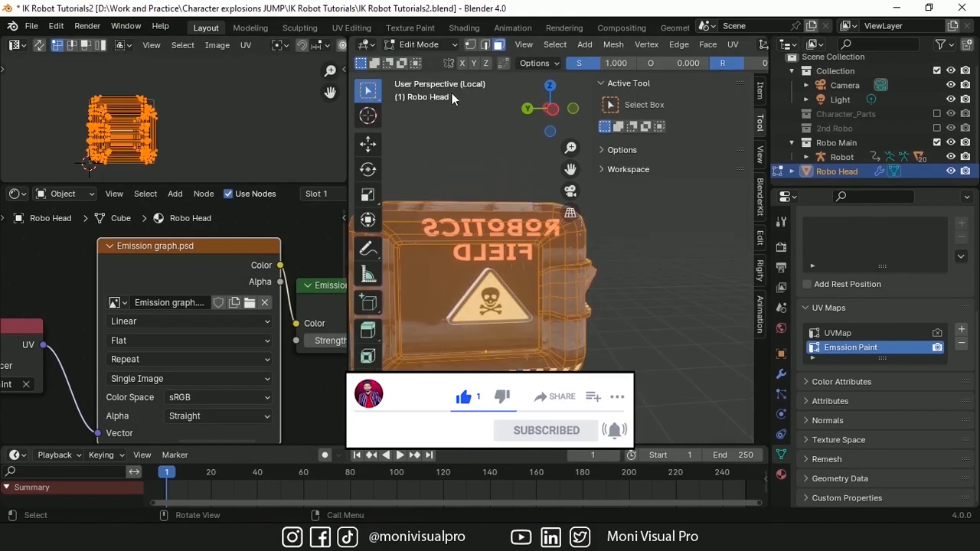
key("a")
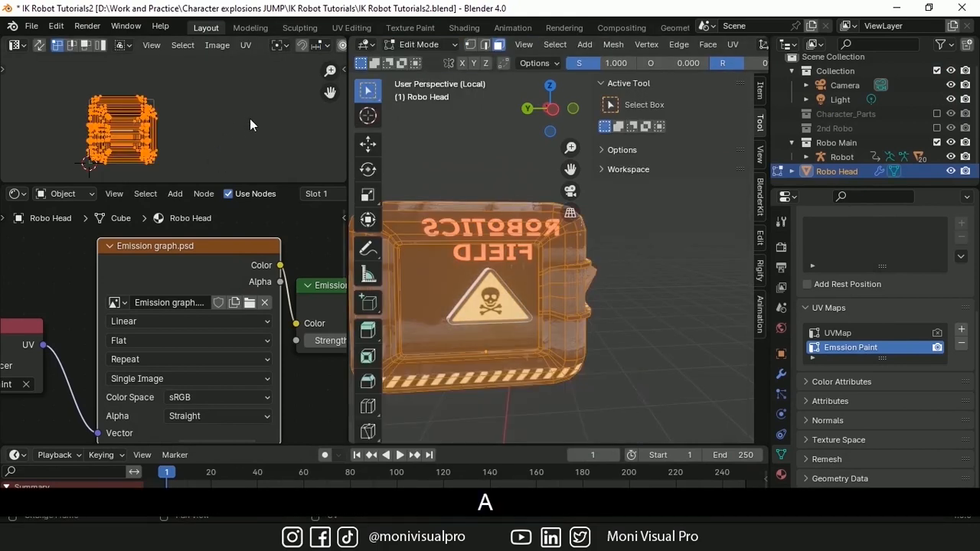
key("s")
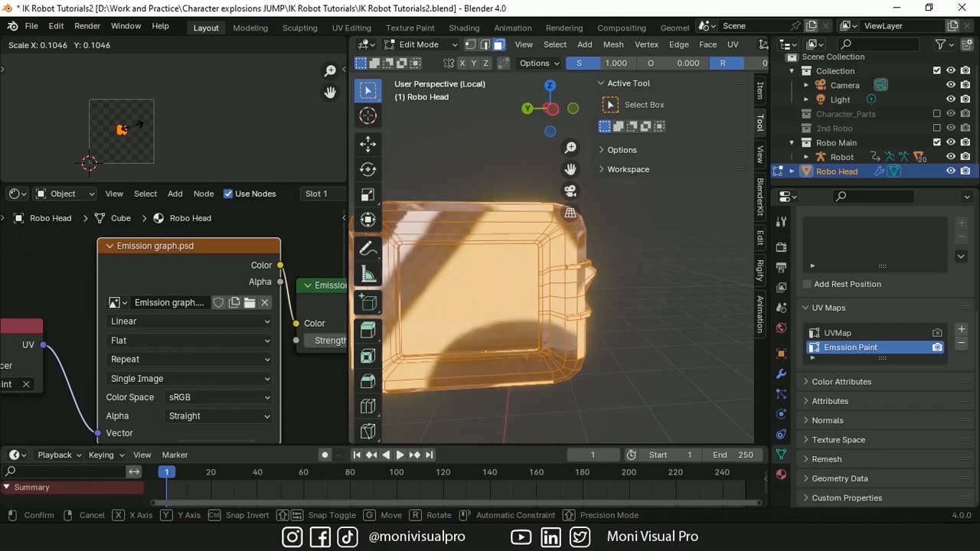
left_click(130, 132)
key("g")
left_click(157, 116)
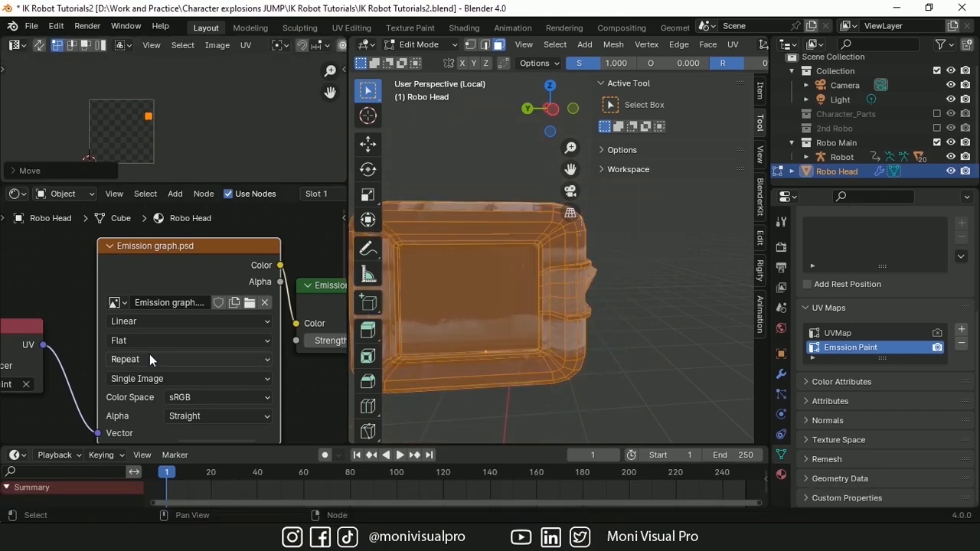
left_click(149, 359)
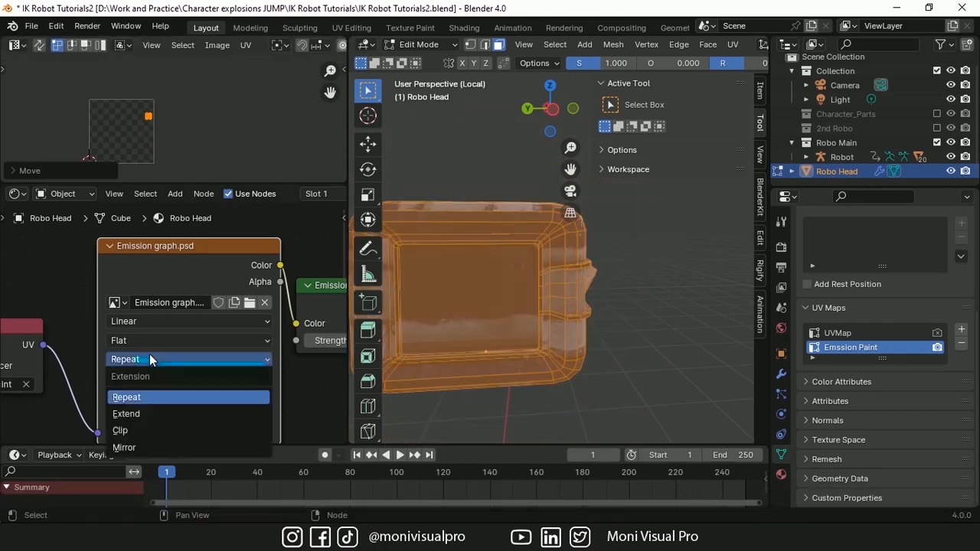
left_click(133, 427)
Step: Select the framed panel faces on both sides of the head and unwrap them with Project from View in left view
left_click(506, 297)
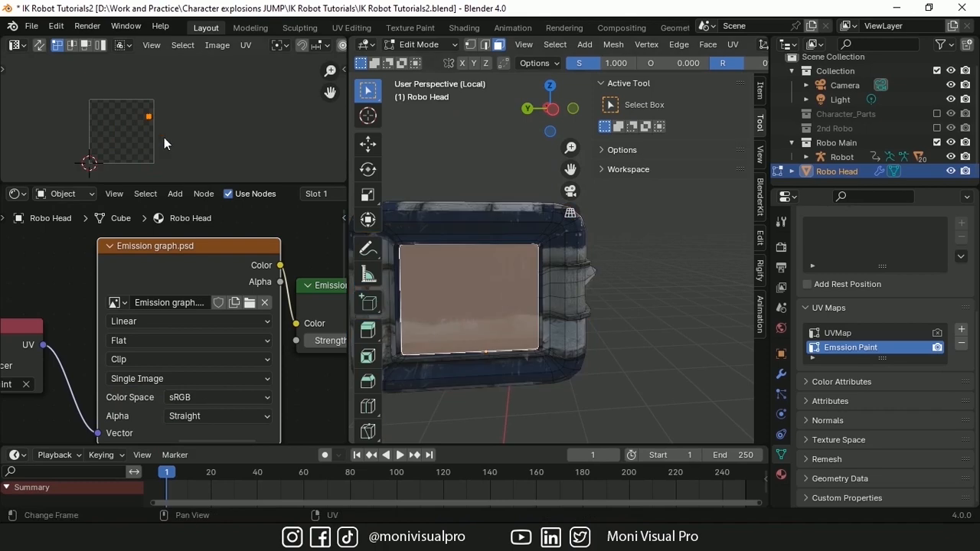
left_click_drag(551, 125, 689, 118)
left_click(636, 326, "shift")
left_click(551, 108)
key("u")
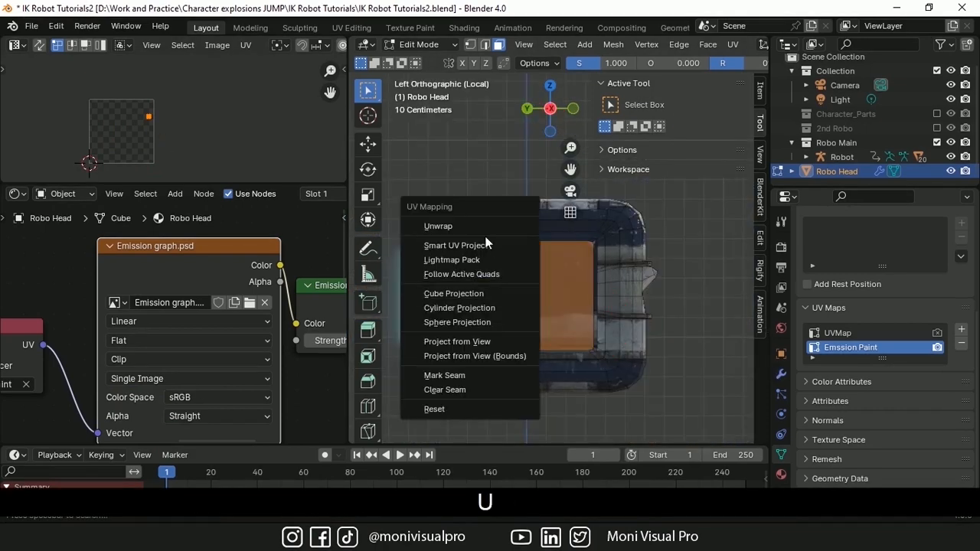
left_click(465, 342)
Step: Display Emission graph.psd in the UV editor and scale and reposition the panel UVs over the ROBOTICS FIELD graphic
scroll(99, 45, "down", 10)
left_click(57, 45)
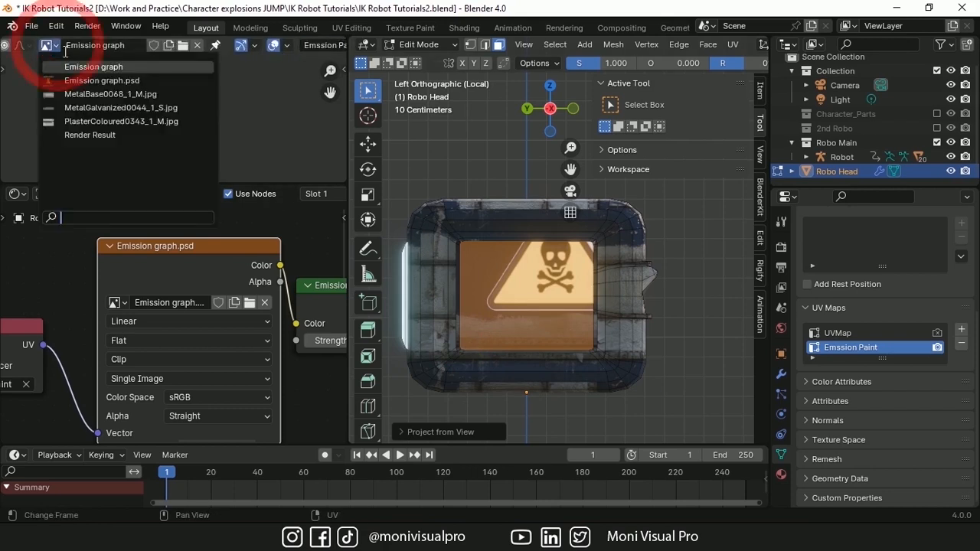
left_click(92, 80)
key("s")
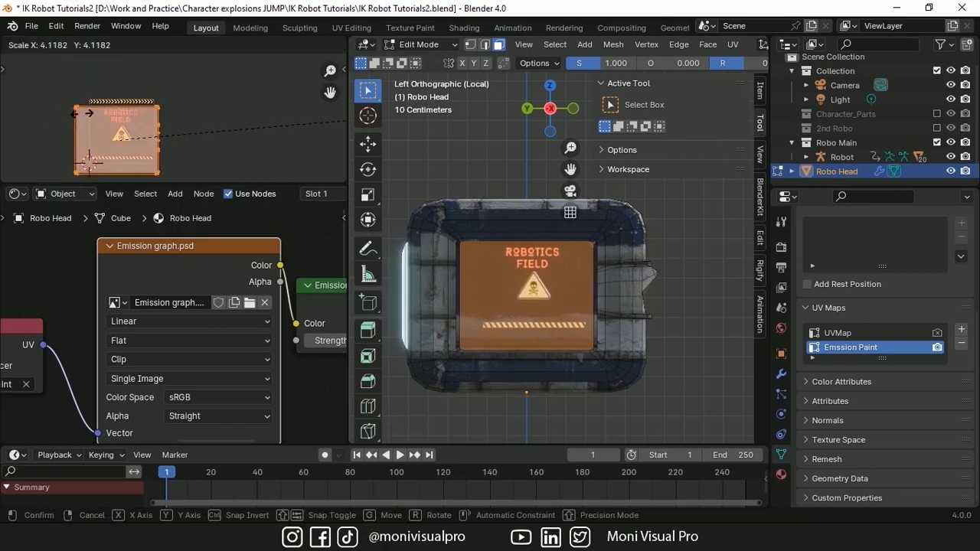
left_click(138, 152)
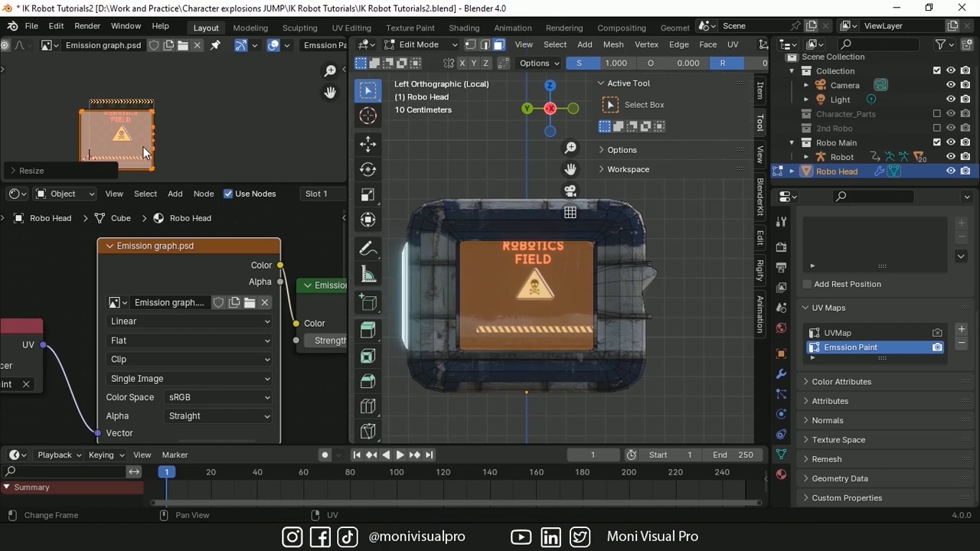
key("g")
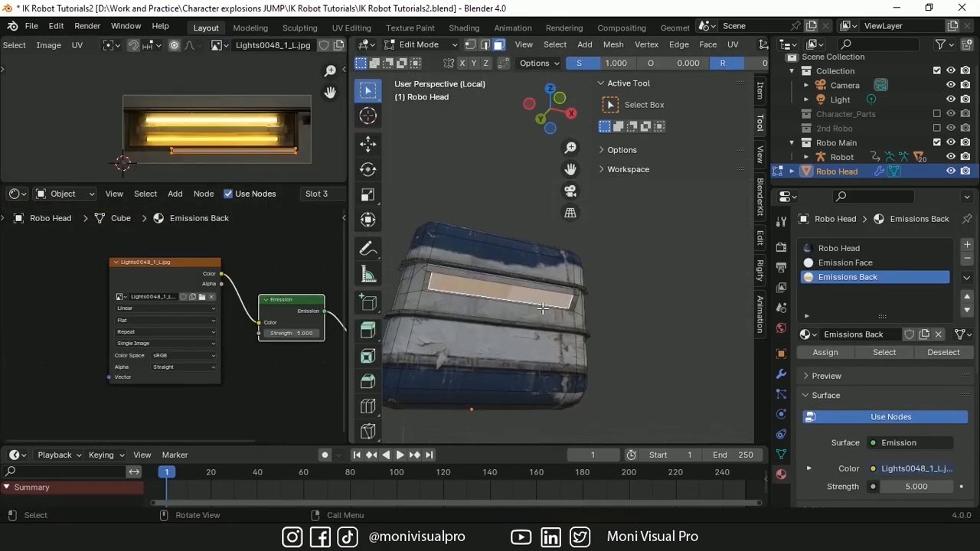
Step: Scale the back light face's UVs along X and Y to fit the glowing tubes in Lights0048_1_L.jpg
key("a")
key("s")
key("x")
left_click(295, 125)
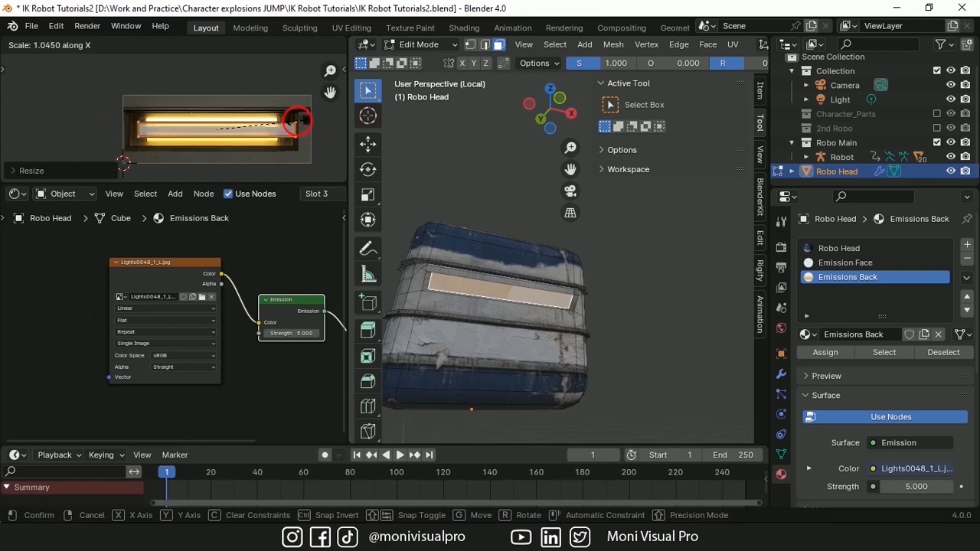
key("s")
key("y")
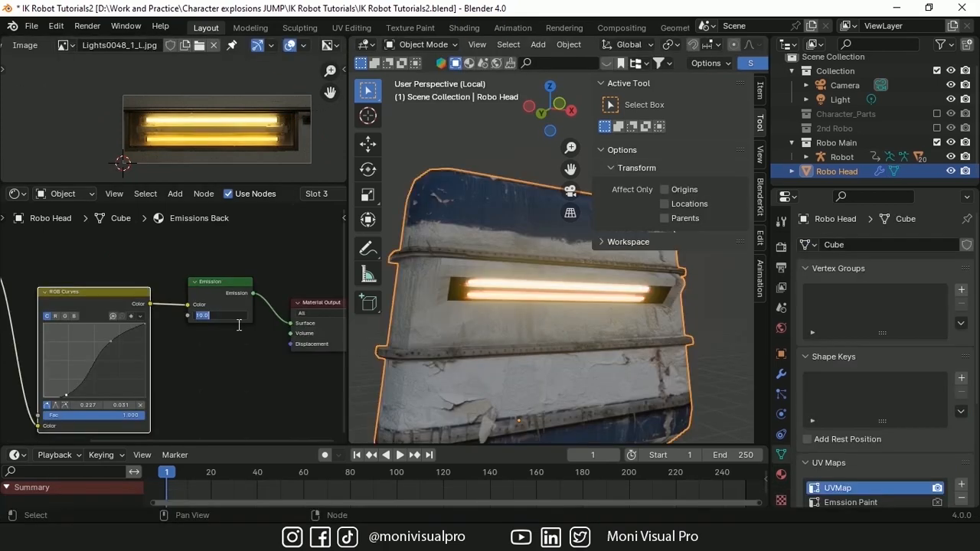
Step: Set the Emissions Back material's emission strength to 15 and save the file
type("15")
key("Return")
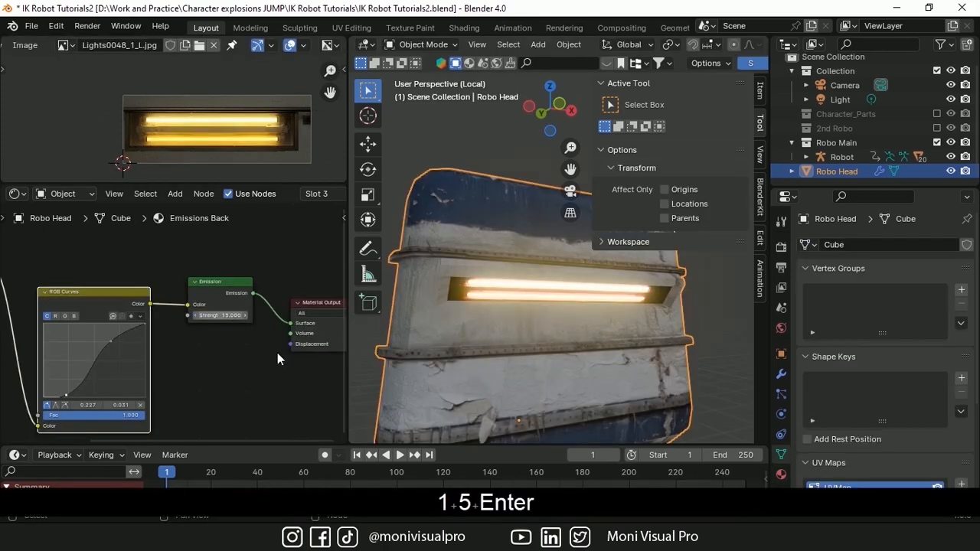
key("ctrl+s")
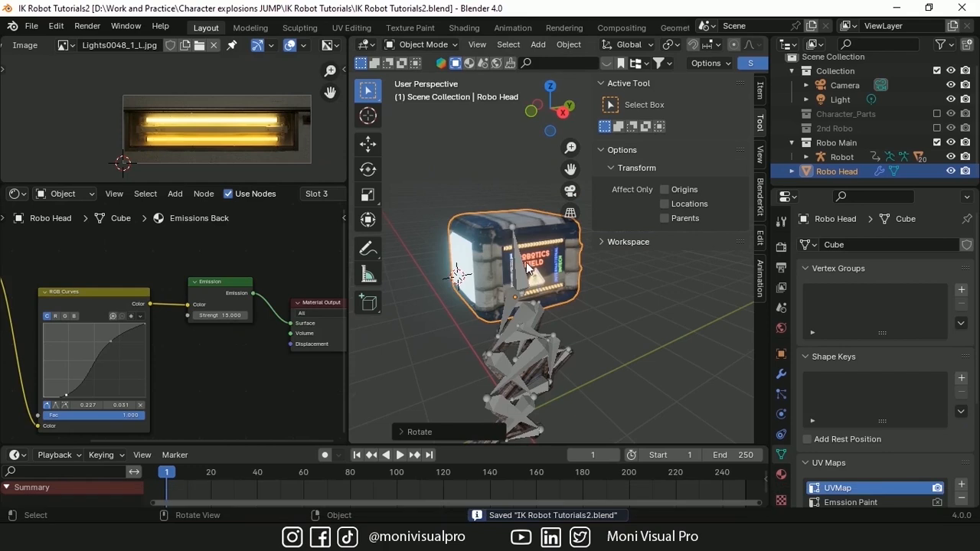
Step: Parent Robo Head to the Robot armature's Head Bone in Pose Mode, using the Bone parenting type
left_click(523, 272, "shift")
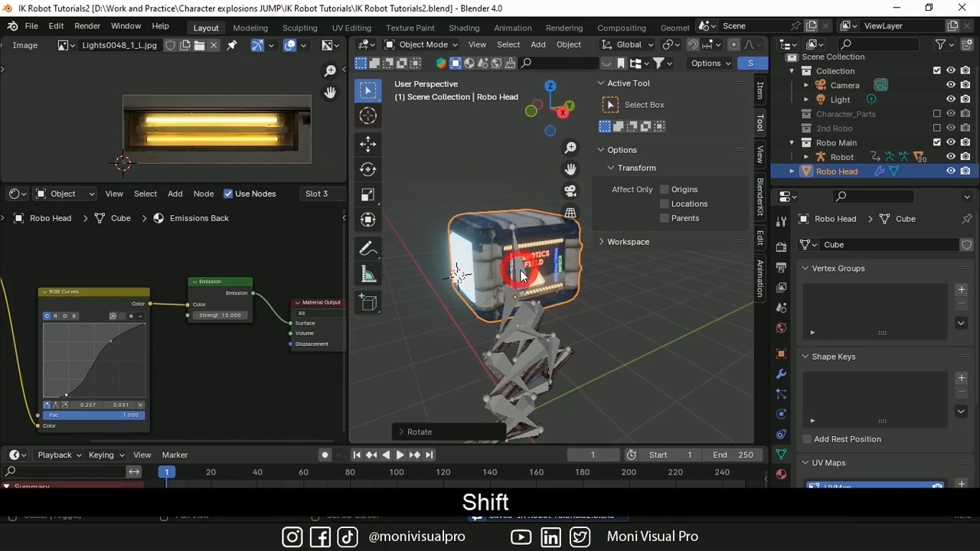
left_click(520, 269, "shift")
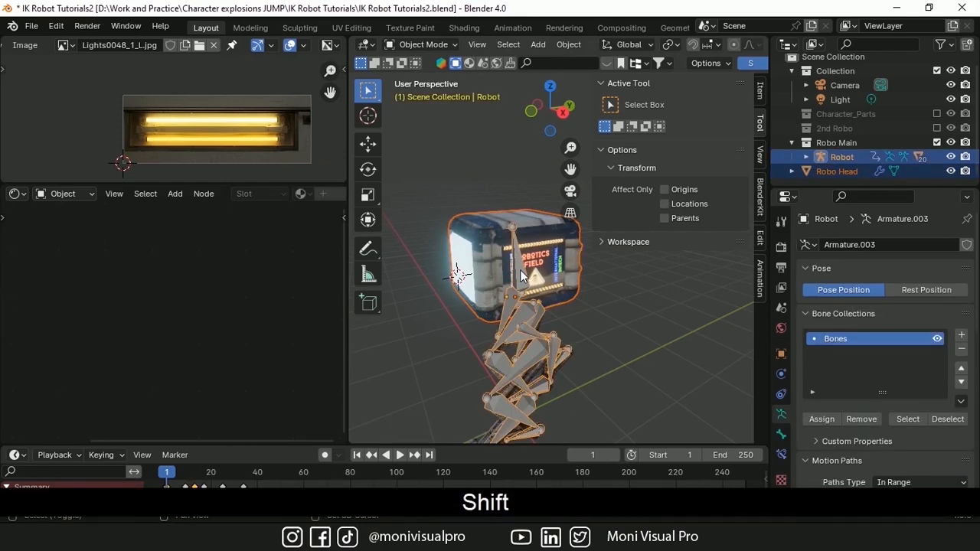
left_click(421, 48)
left_click(422, 94)
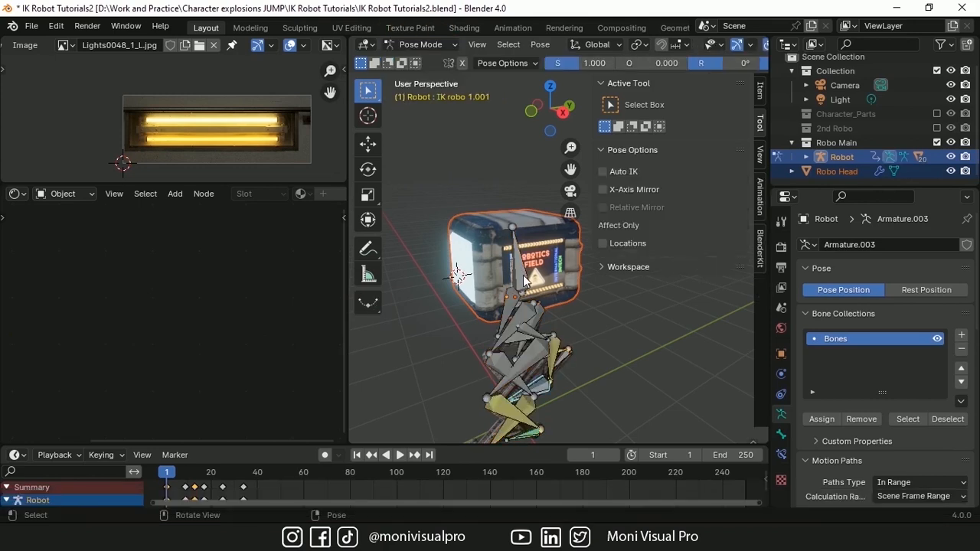
left_click(523, 275)
key("ctrl+p")
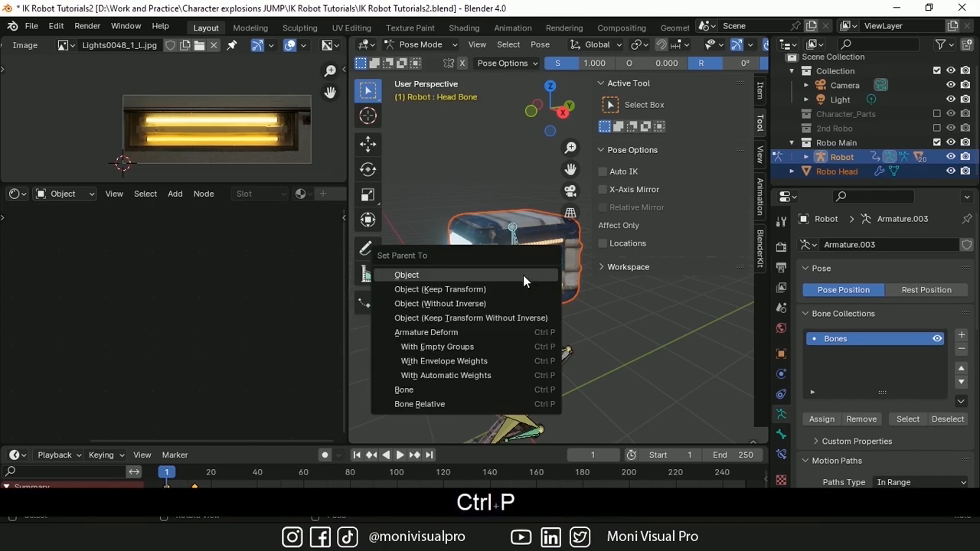
left_click(413, 390)
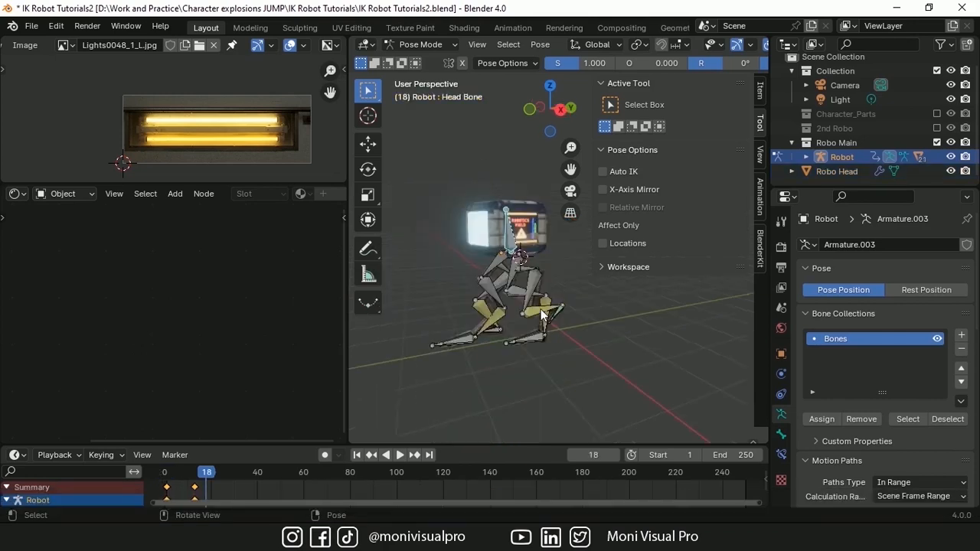
Step: Select all of the robot's bones and keyframes and set the keyframe interpolation to Linear
key("a")
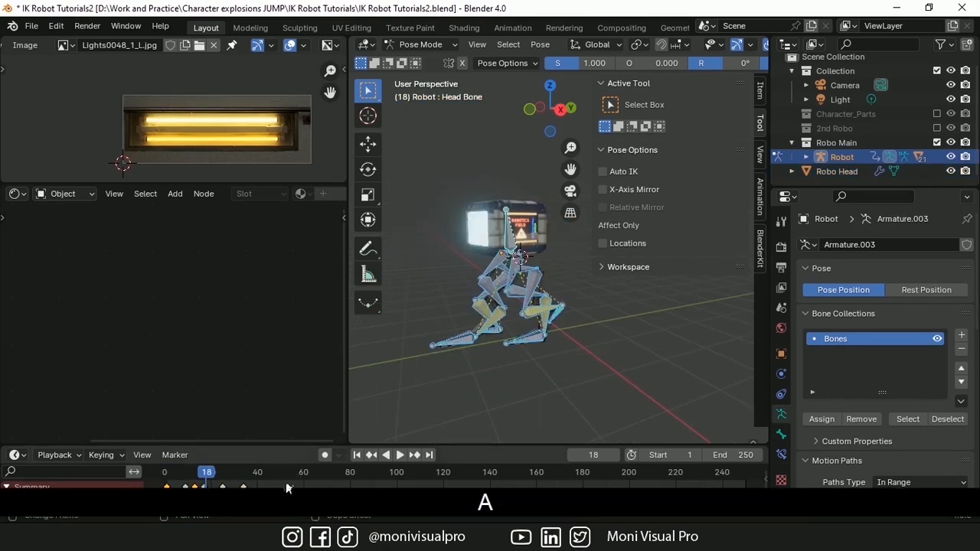
key("a")
key("t")
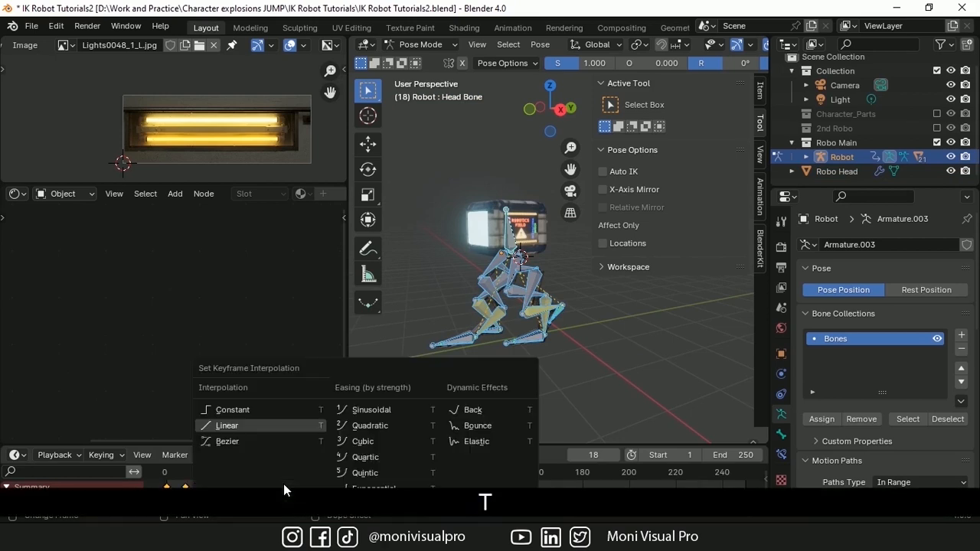
left_click(235, 424)
Step: Switch to Object Mode, play the robot's walk animation, and return to frame 1
left_click(440, 46)
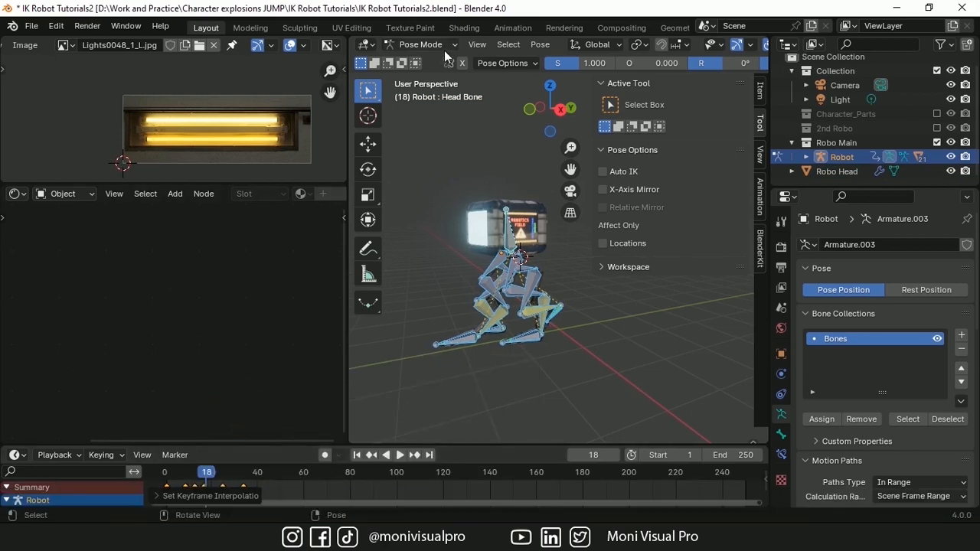
left_click(436, 62)
left_click(394, 457)
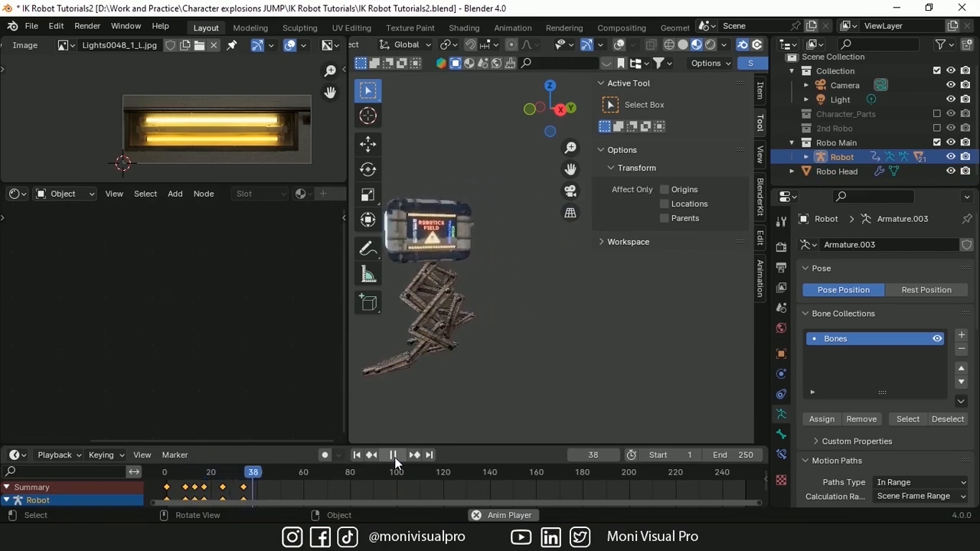
left_click(394, 455)
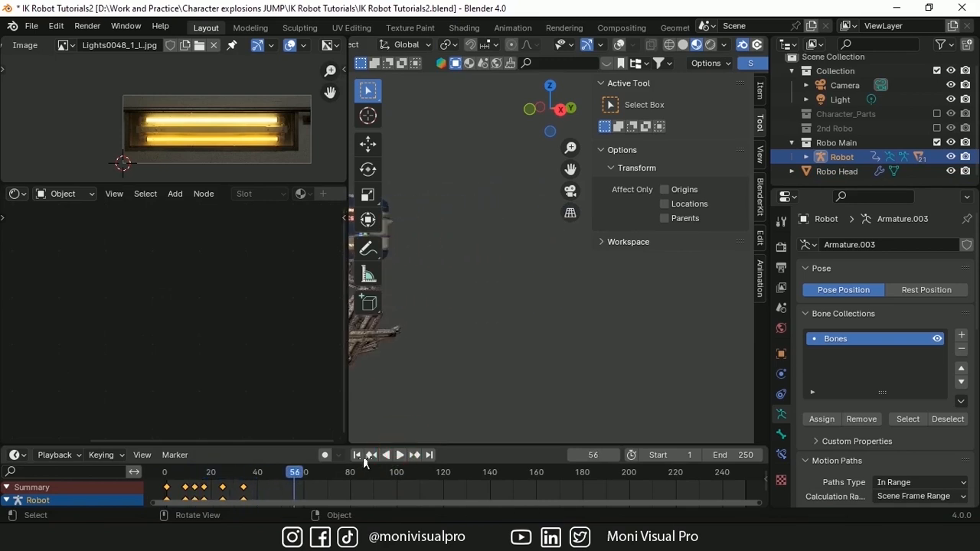
left_click(357, 455)
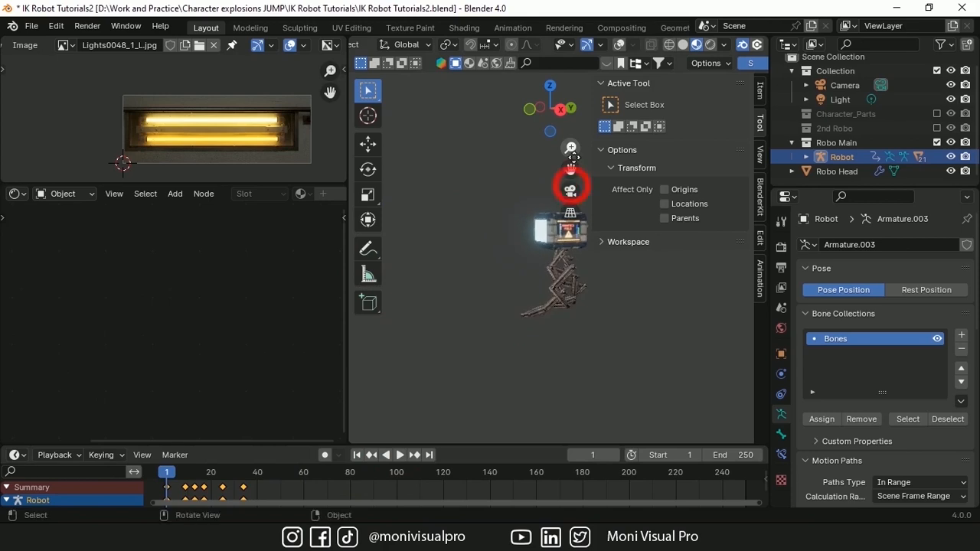
Step: Locate the Add Single Vert mesh option and look up the Add Mesh: Extra Objects add-on by searching the preferences for extr
key("shift+a")
mouse_move(529, 243)
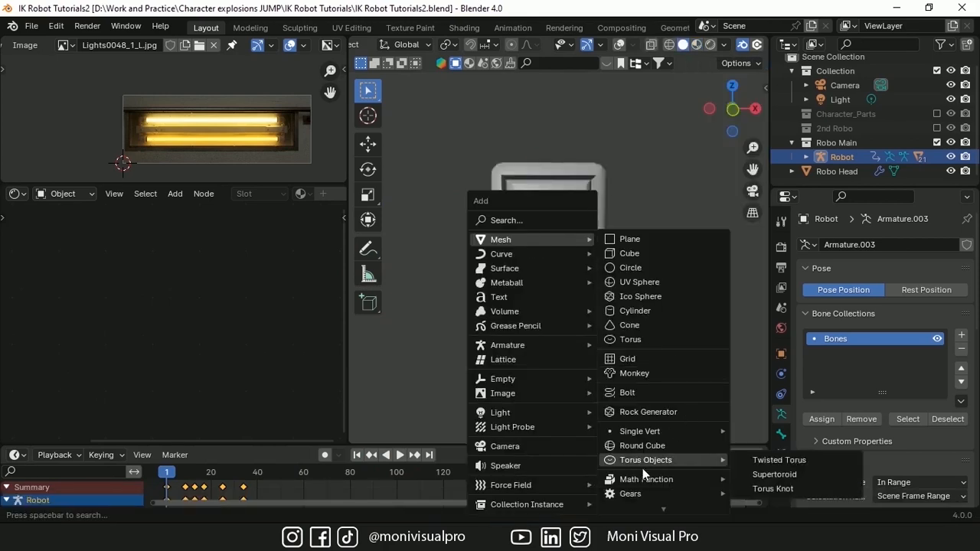
mouse_move(661, 433)
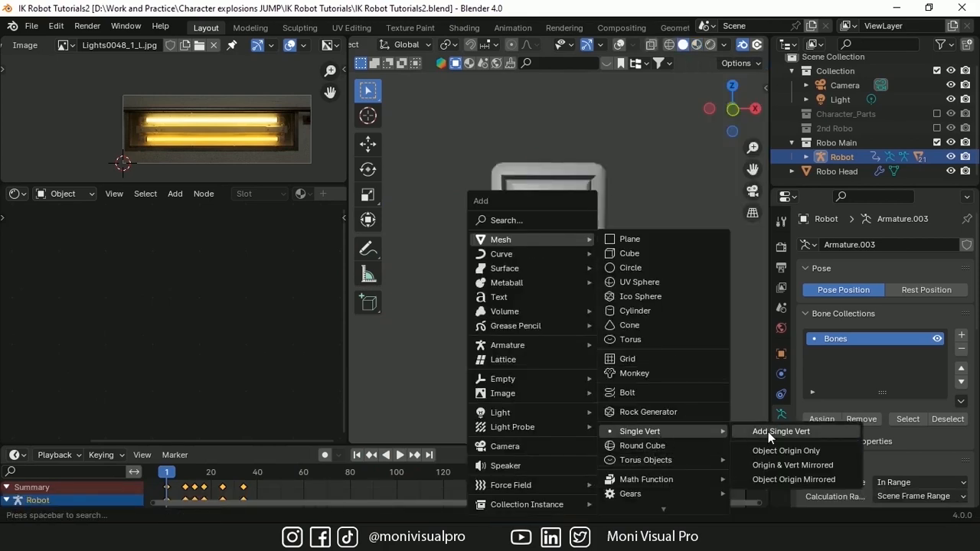
key("ctrl+comma")
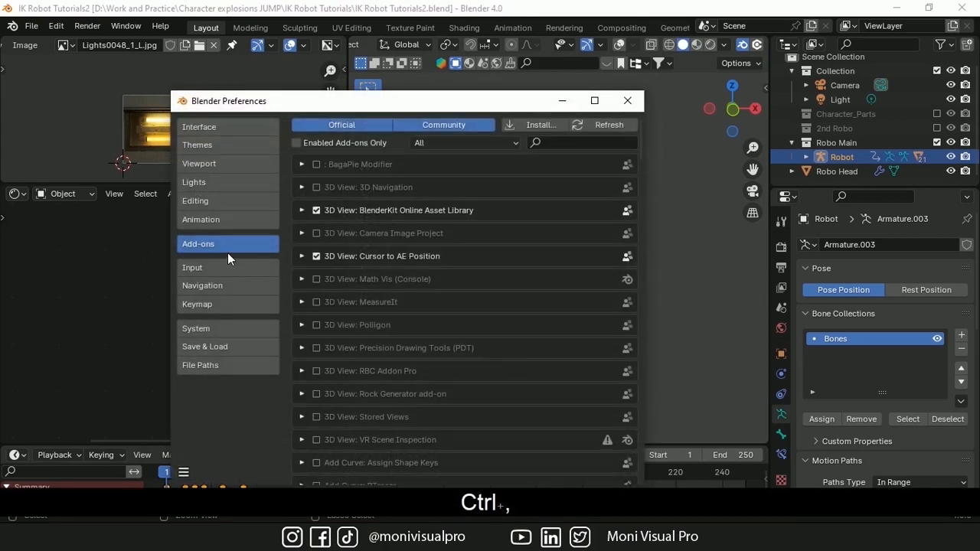
left_click(572, 148)
type("extr")
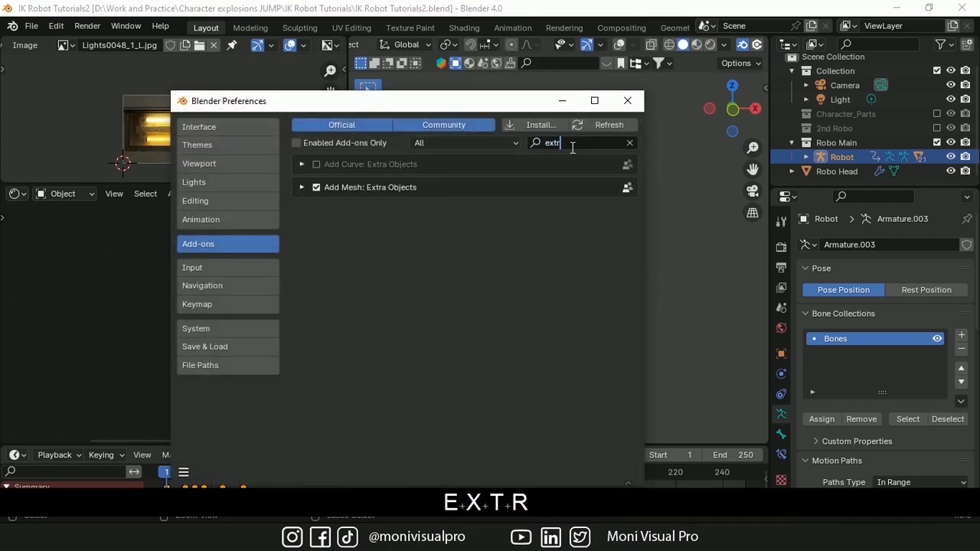
left_click(301, 188)
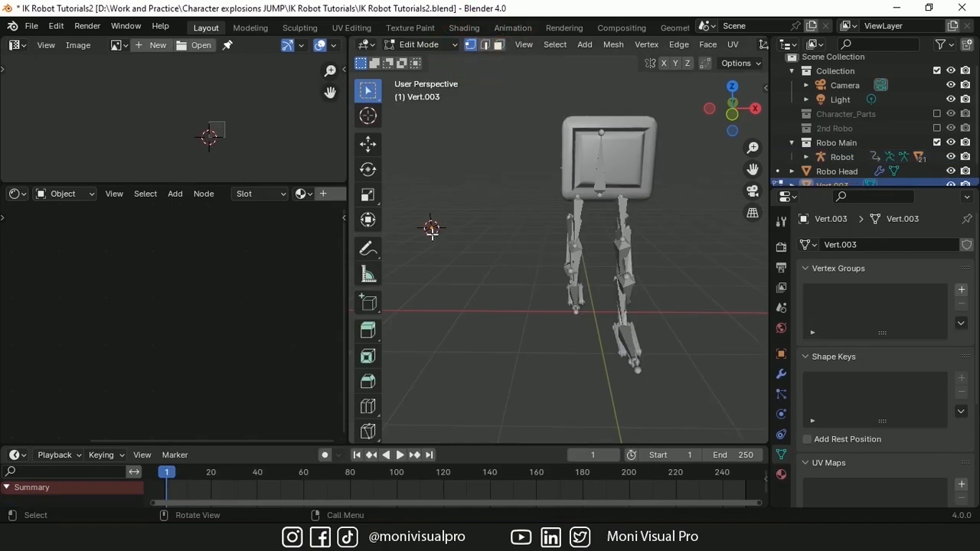
Step: Extrude the single vertex downward and extrude its end back up to form a V-shaped line
key("g")
key("ctrl+z")
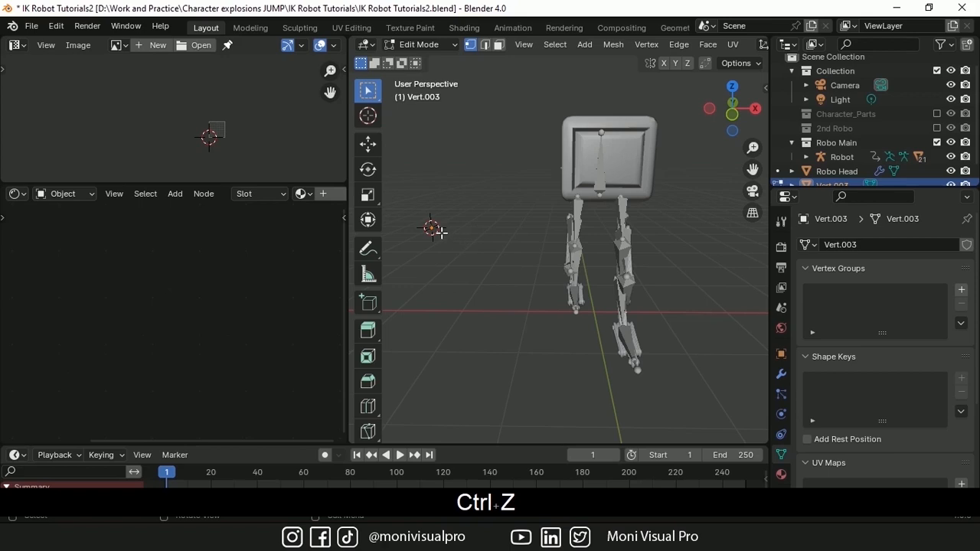
left_click(456, 297)
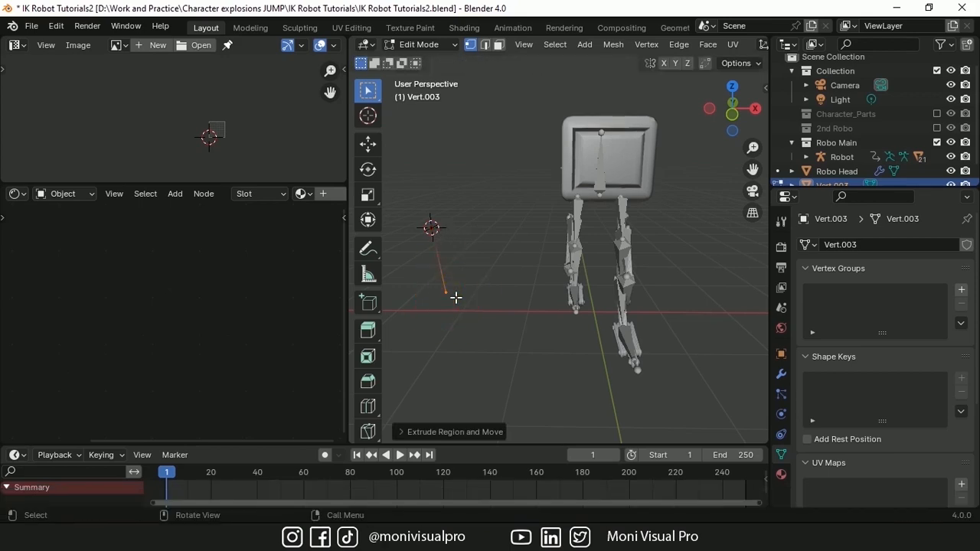
key("e")
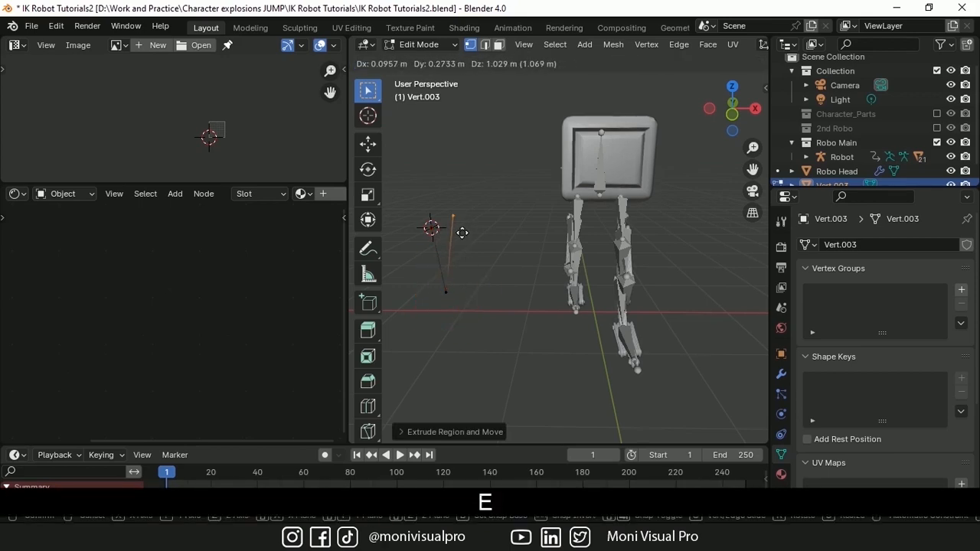
left_click(462, 233)
Step: In front view, select the whole V-shaped line and move it between the robot's legs beneath the head
key("KP_1")
left_click_drag(457, 170, 570, 371)
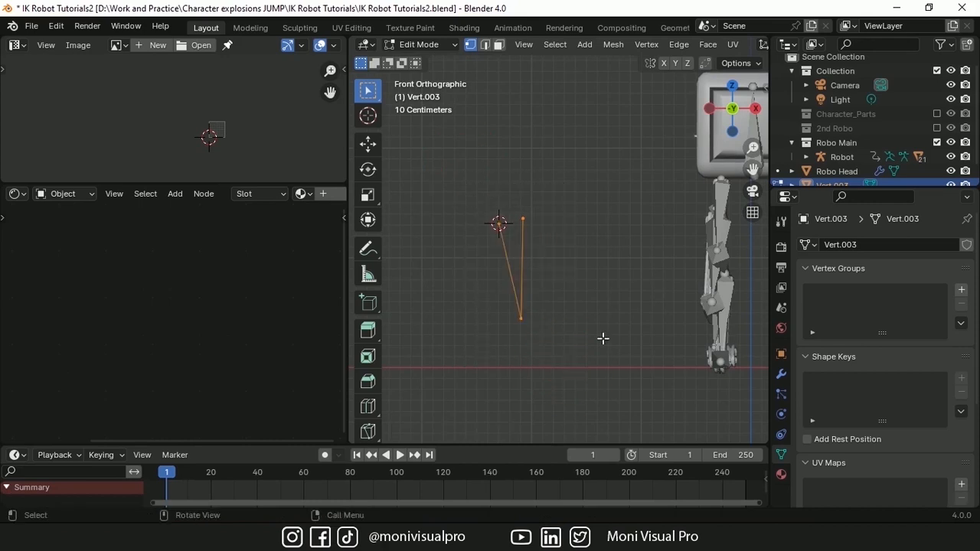
middle_click_drag(603, 338, 520, 346, "shift")
key("g")
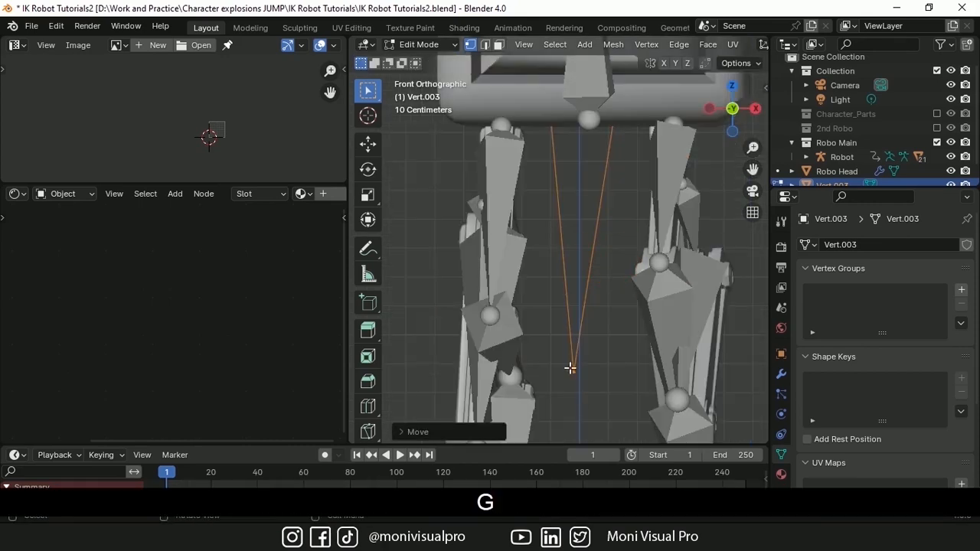
Step: Vertex-bevel the bottom point of the V and increase the segments to round it into a smooth U-shaped curve
left_click_drag(596, 398, 594, 395)
key("ctrl+shift+b")
left_click(632, 351)
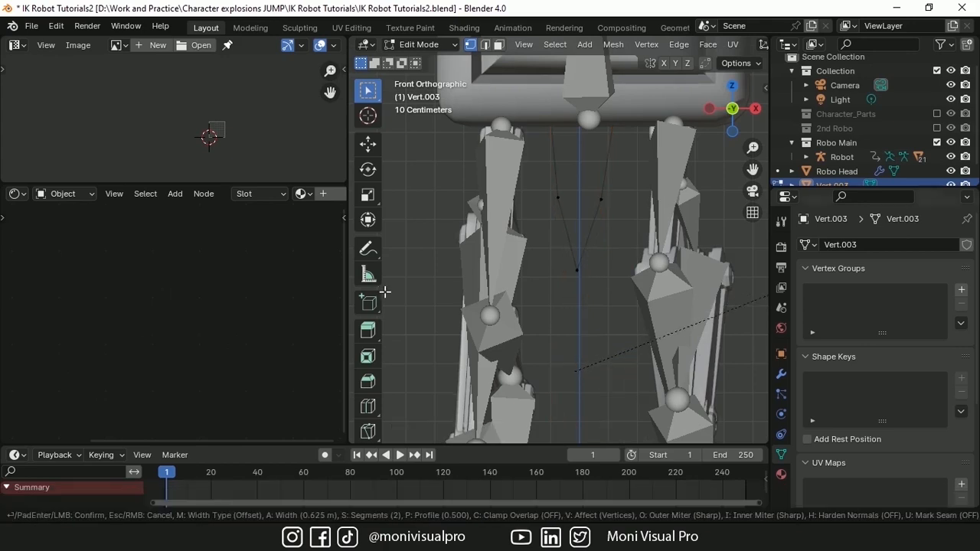
left_click(410, 431)
middle_click_drag(612, 233, 684, 254, "shift")
left_click(580, 227)
left_click(580, 227)
left_click(580, 228)
left_click(580, 227)
left_click(580, 228)
left_click(580, 228)
left_click_drag(533, 210, 584, 211)
left_click(583, 230)
left_click(417, 151)
Step: Move the curve's bottom vertex down about 0.32 m along Z using proportional editing with a proportional size of 0.660
scroll(555, 51, "down", 5)
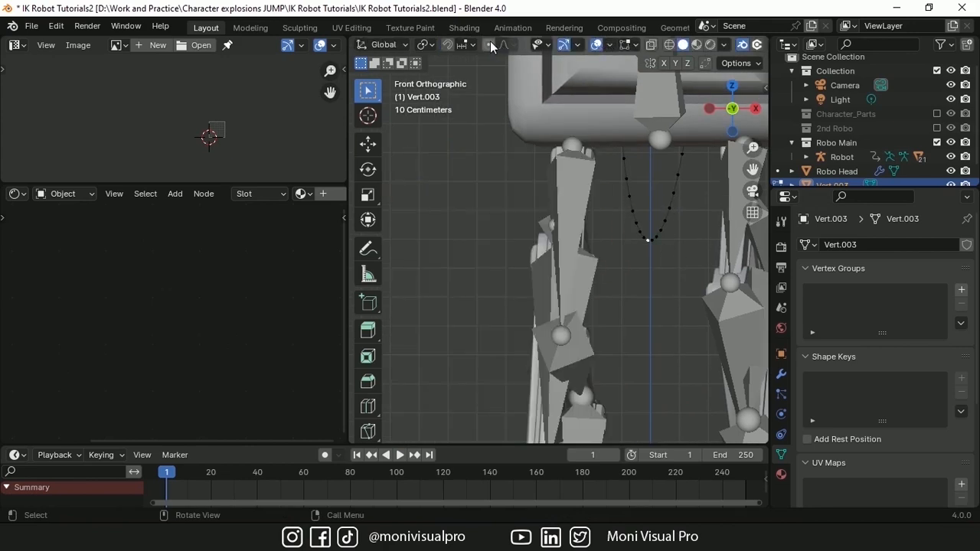
key("g")
key("z")
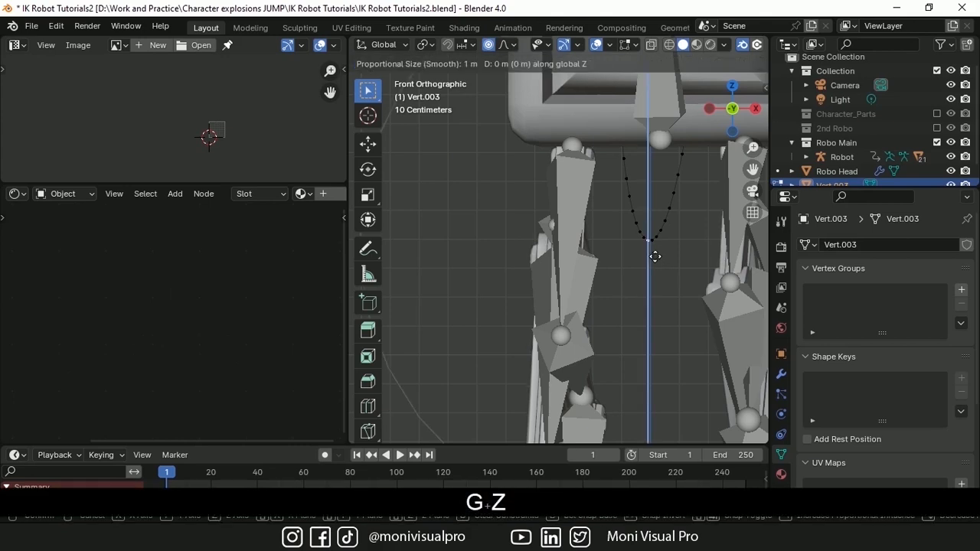
left_click(647, 347)
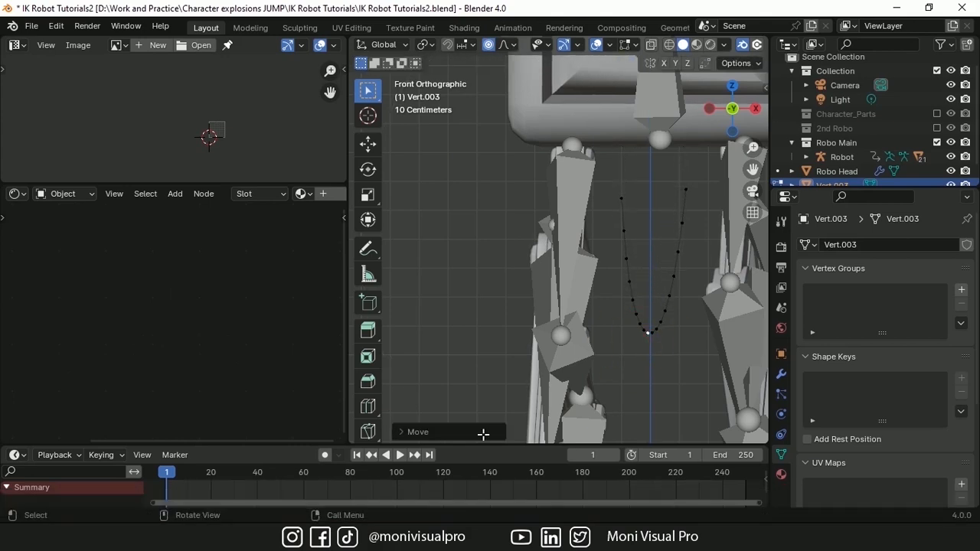
left_click(417, 432)
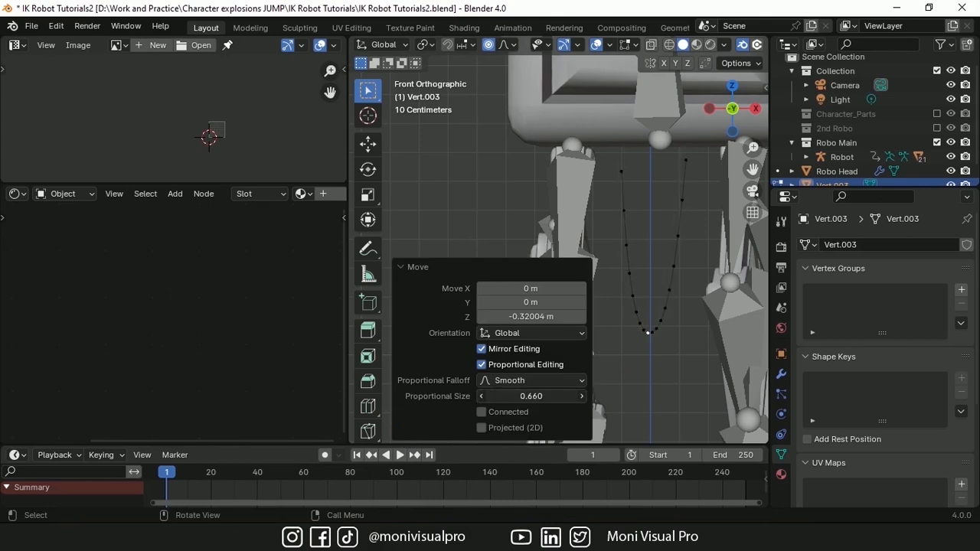
left_click(424, 267)
Step: Move the curve's two upper end vertices up into the underside of the robot head with proportional editing
left_click_drag(604, 144, 718, 190)
key("g")
left_click(725, 157)
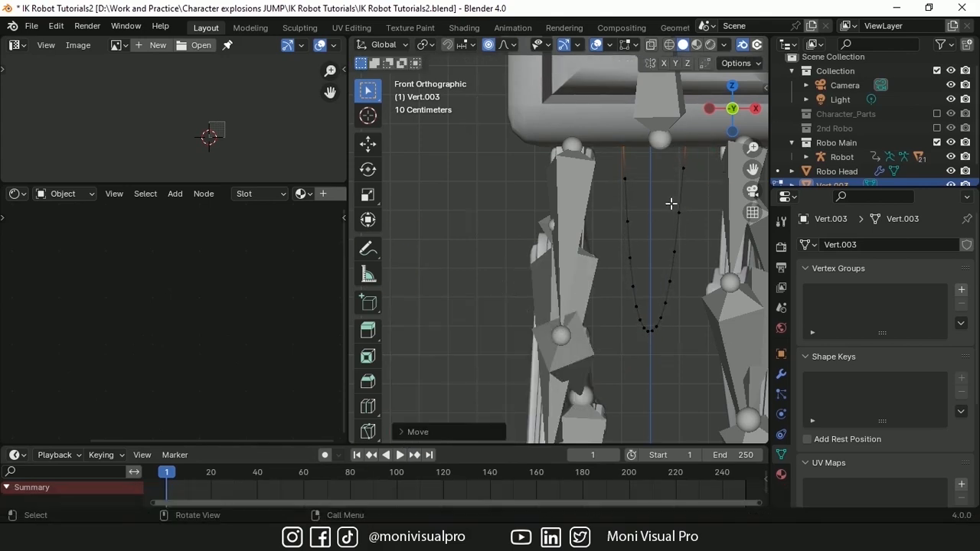
Step: Isolate the curve in local view and create a vertex group for its two upper end vertices
key("Tab")
key("KP_Divide")
key("Tab")
left_click_drag(500, 88, 631, 121)
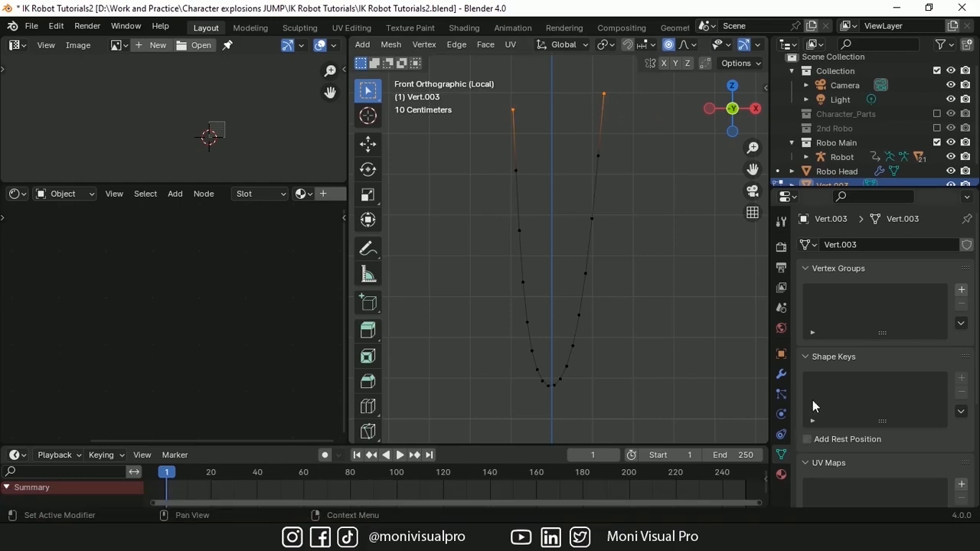
left_click(962, 290)
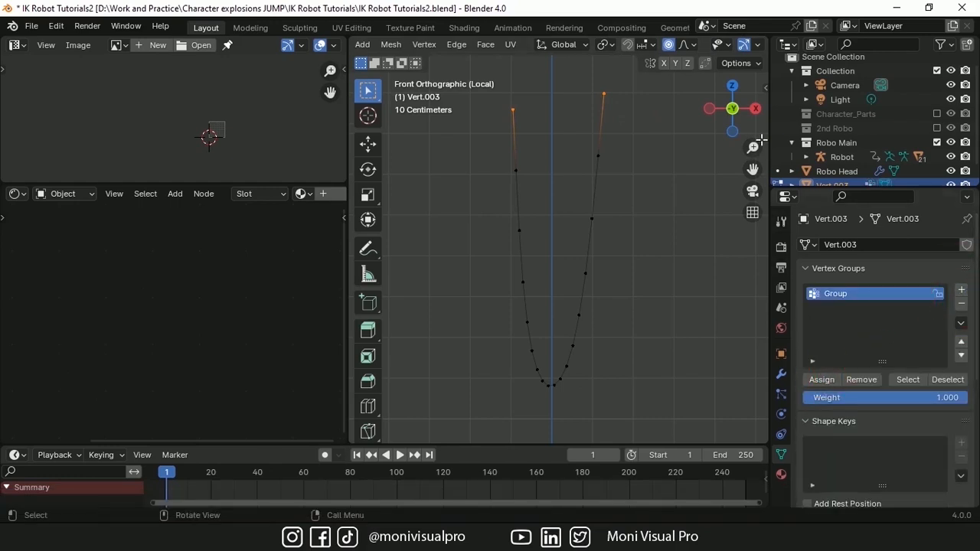
key("Tab")
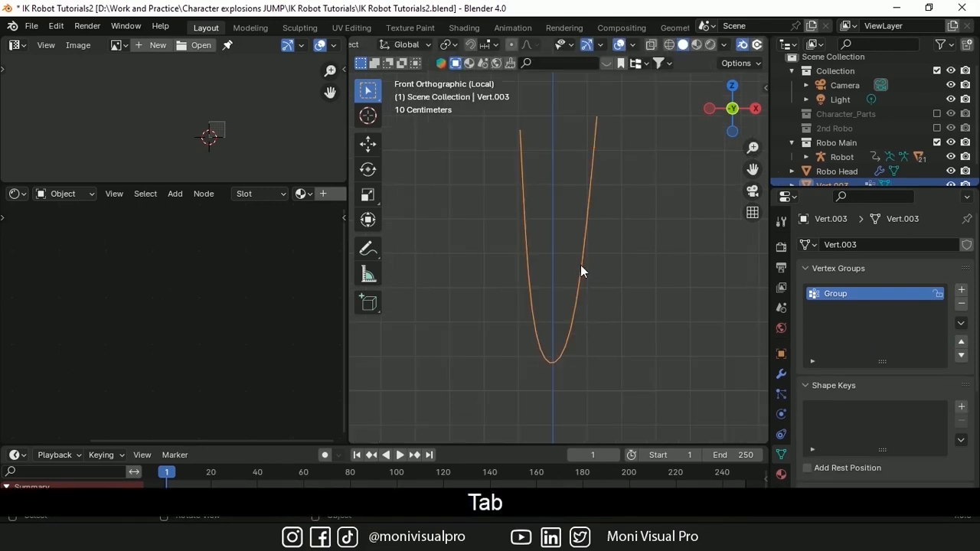
Step: Add Cloth physics to the curve with Group as the pin group, and play the simulation to test it
right_click(580, 261)
left_click(580, 260)
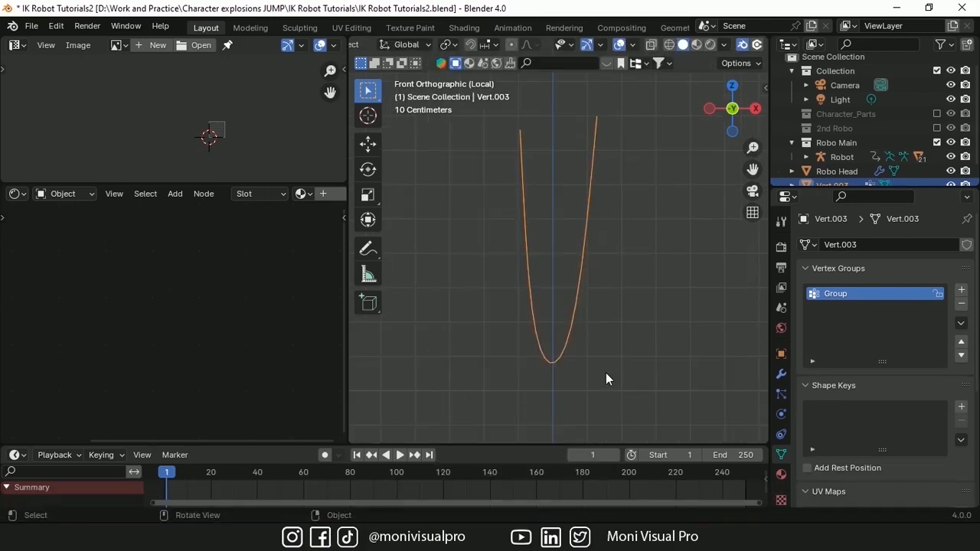
left_click(781, 414)
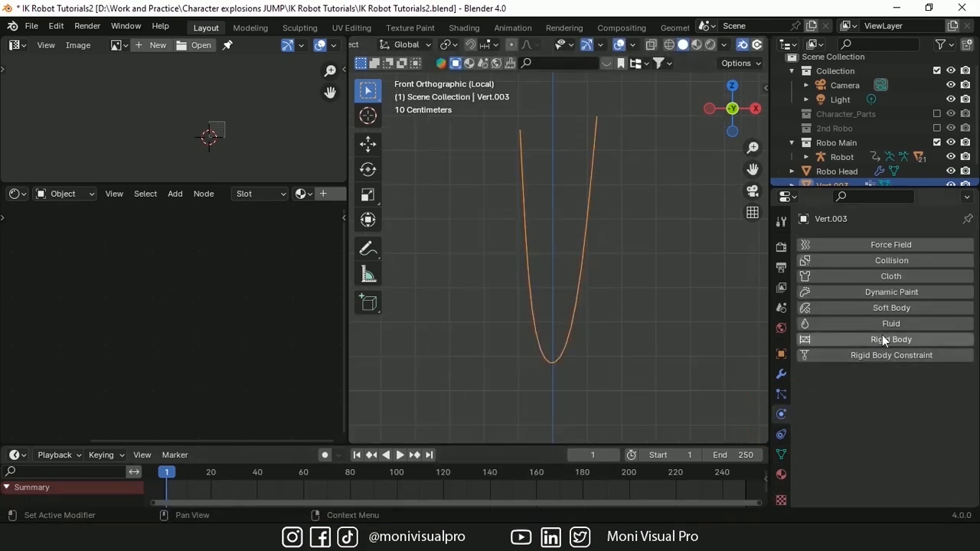
left_click(901, 278)
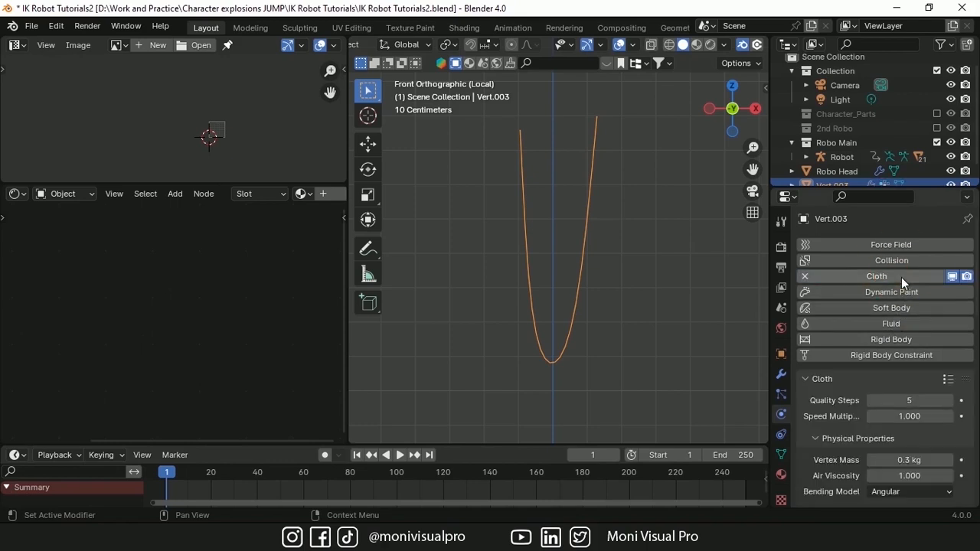
scroll(847, 484, "down", 10)
left_click(902, 353)
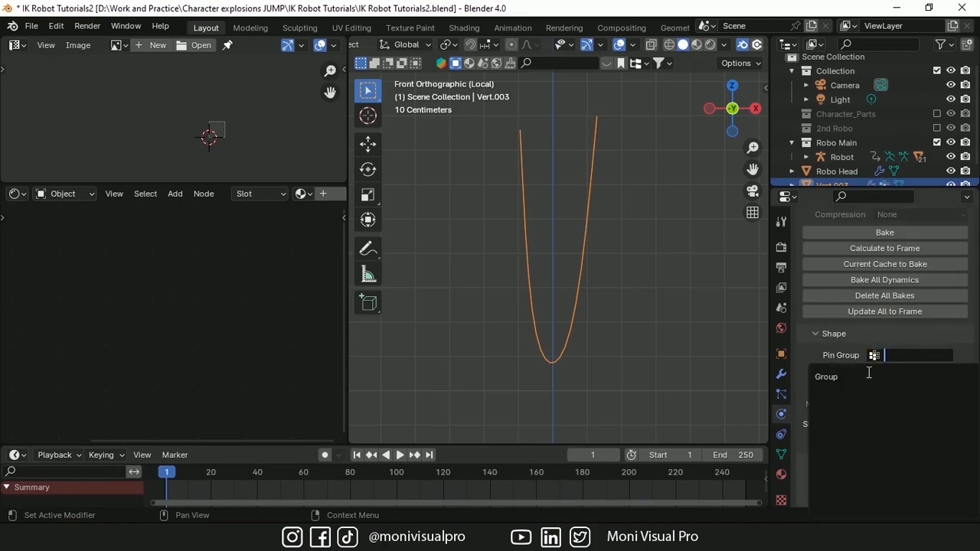
left_click(837, 373)
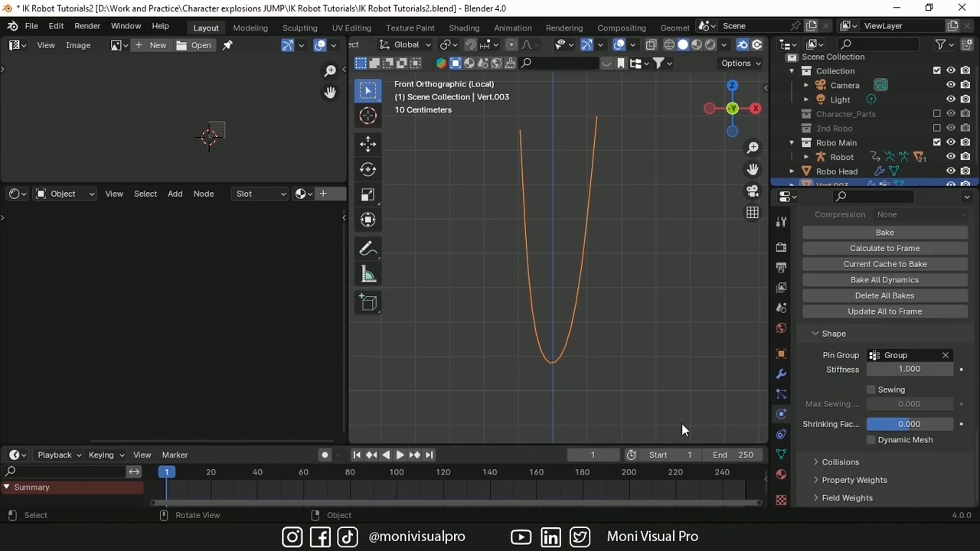
left_click(401, 454)
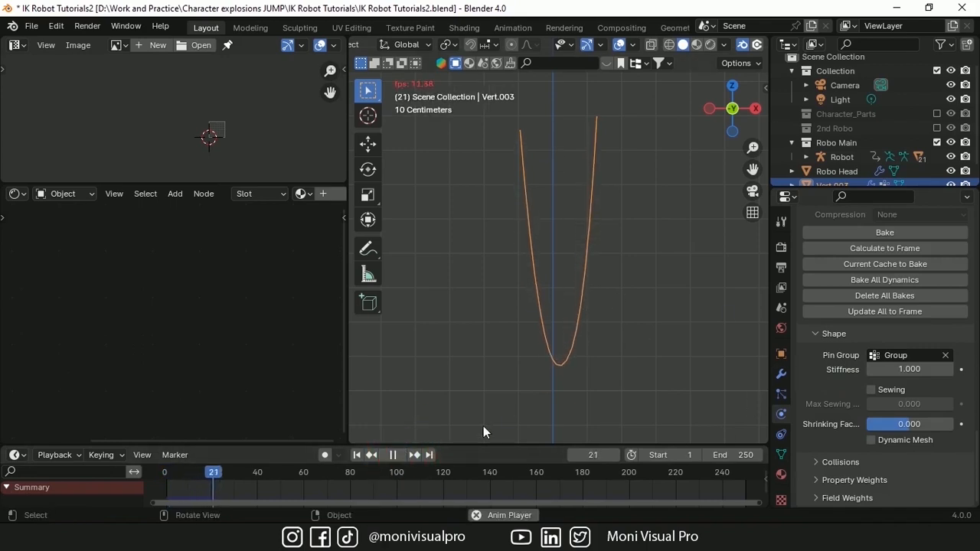
left_click(394, 455)
Step: Add a Skin modifier to the hanging curve below its Cloth modifier
left_click(781, 374)
left_click(864, 245)
type("ski")
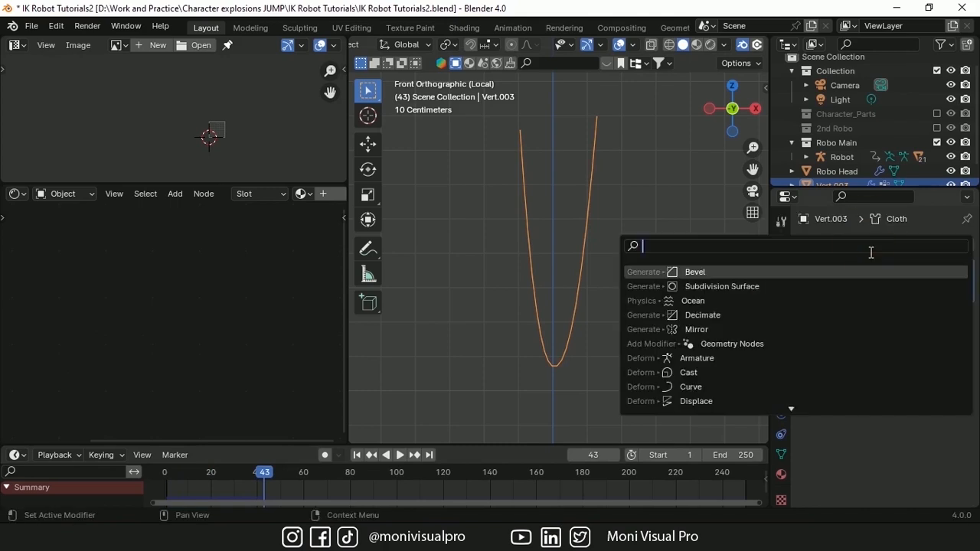
key("Return")
Step: Shrink the skin radius of the curve's vertices to a thin cable and play the cloth simulation in Object Mode
key("Tab")
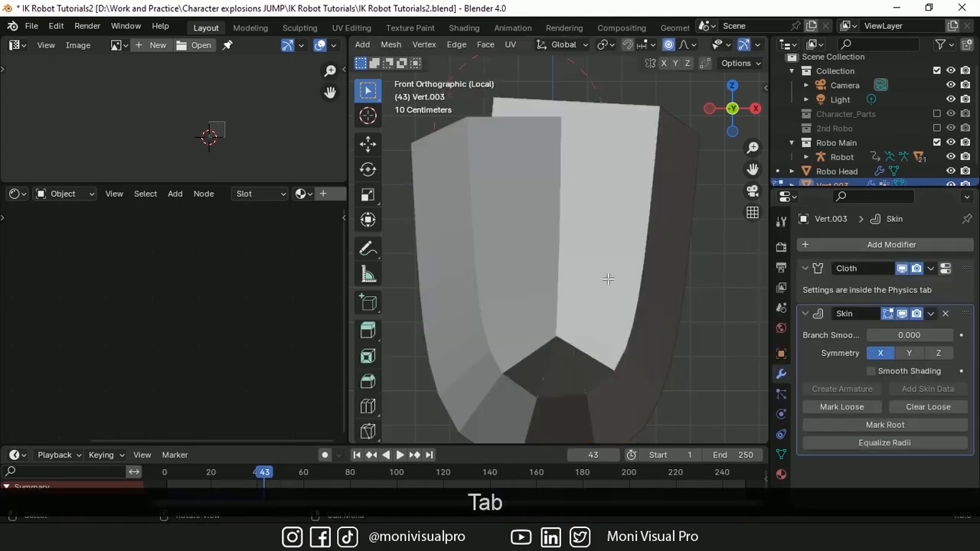
key("ctrl+a")
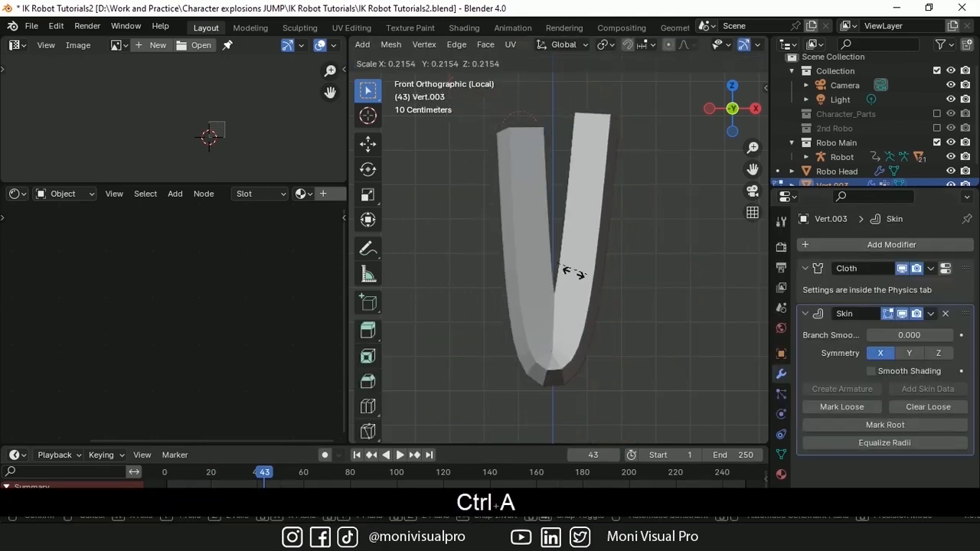
left_click(558, 275)
key("ctrl+a")
left_click(400, 455)
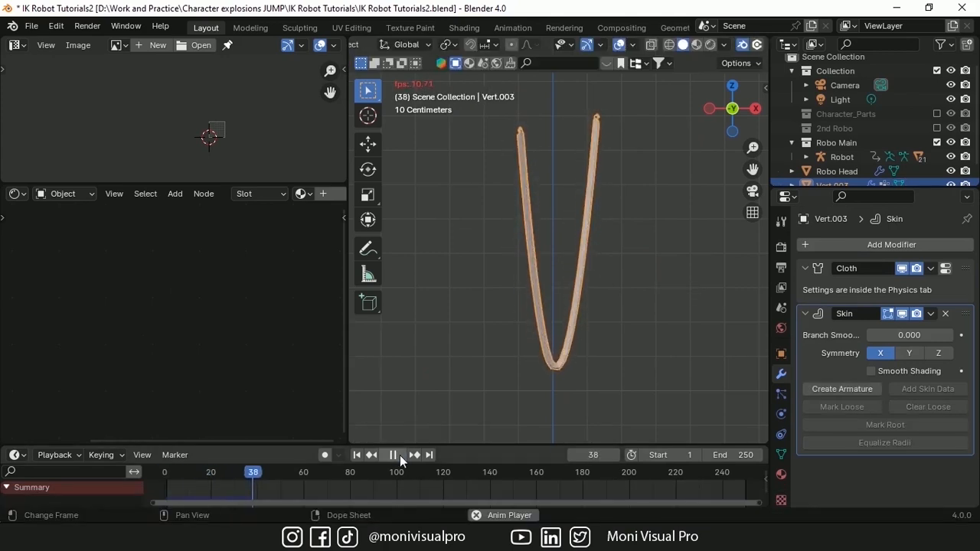
Step: Give the cable a material named cables with a near-black base color and 0.095 roughness, and save the file
left_click(400, 455)
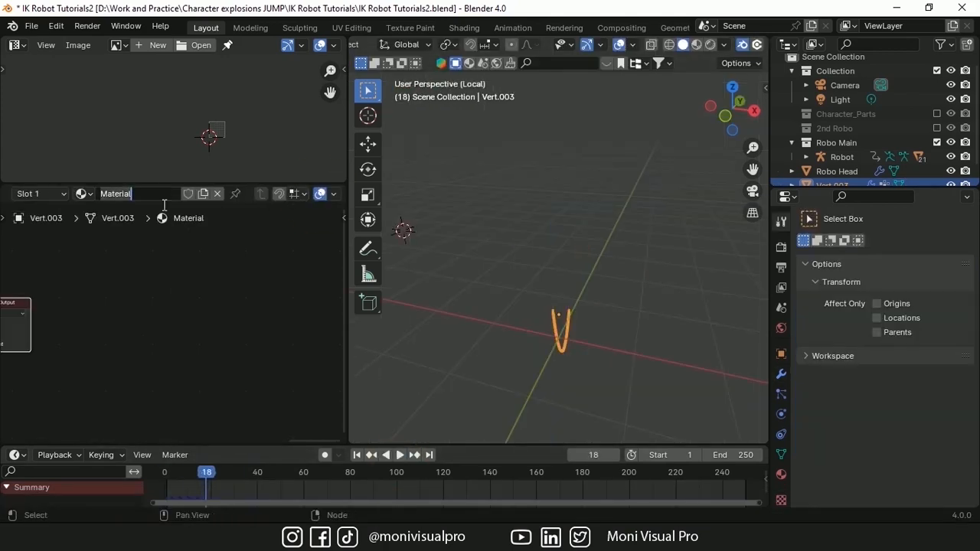
type("cables")
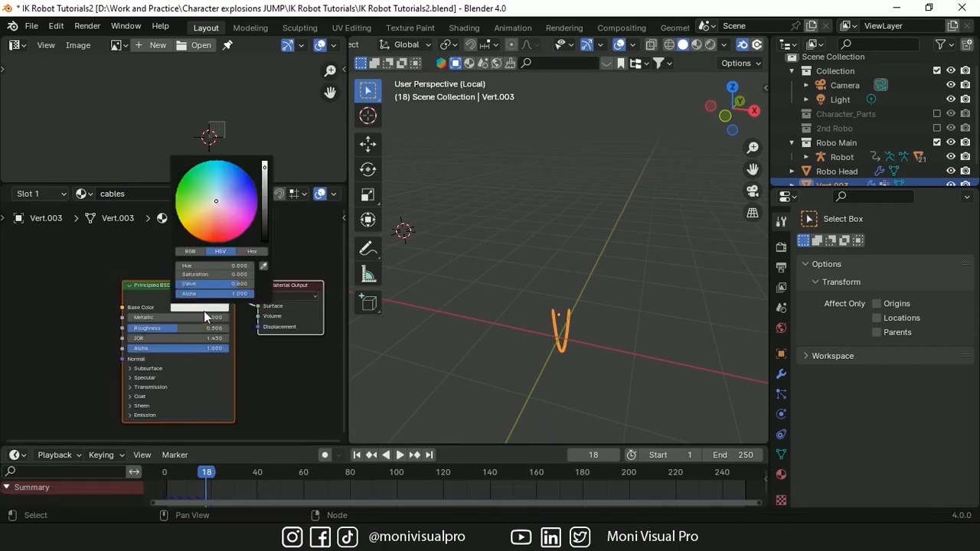
left_click(265, 224)
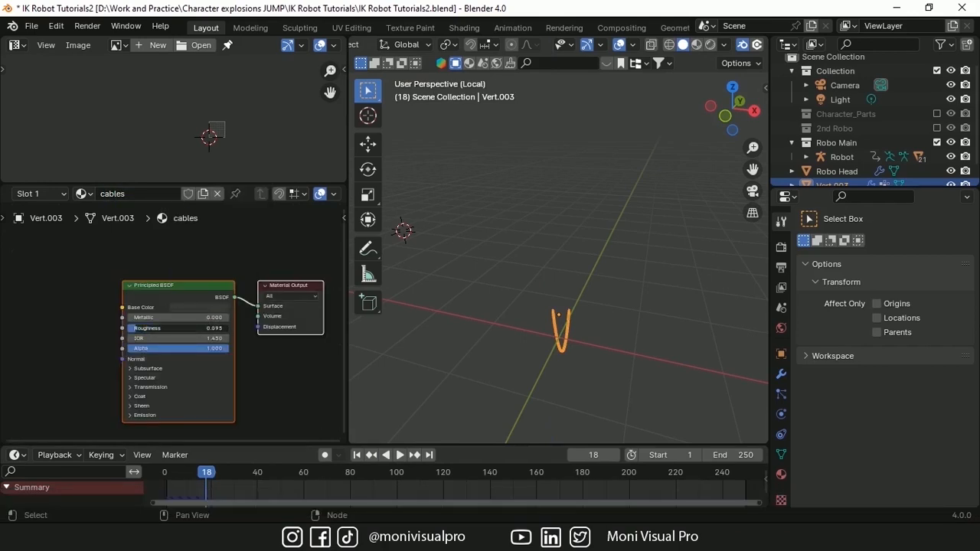
key("ctrl+s")
Step: Make linked duplicates of the cable and rotate copies about Z to build a bundle of five overlapping cables
key("alt+d")
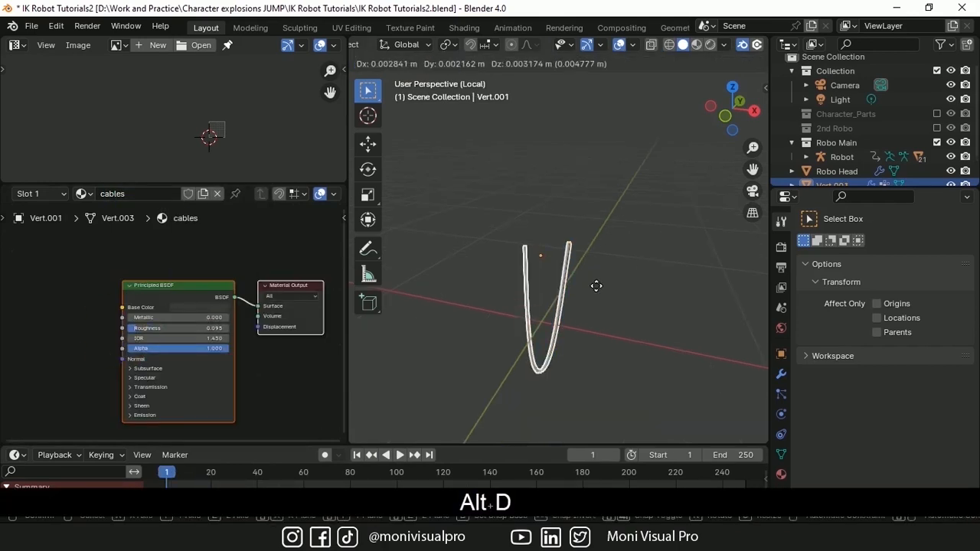
key("r")
key("z")
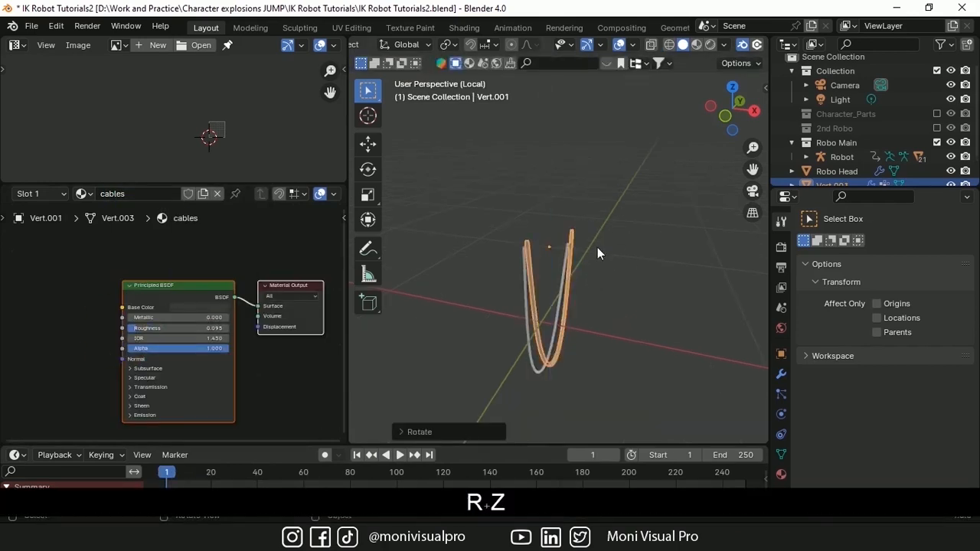
key("alt+d")
left_click(621, 268)
key("r")
key("z")
left_click(617, 289)
left_click_drag(471, 218, 604, 334)
key("alt+d")
left_click(557, 232)
Step: Move all the cable objects into a new collection named Cables
left_click_drag(461, 214, 608, 346)
key("m")
left_click(608, 346)
type("Cabel")
key("BackSpace")
key("BackSpace")
type("les")
key("Return")
key("Return")
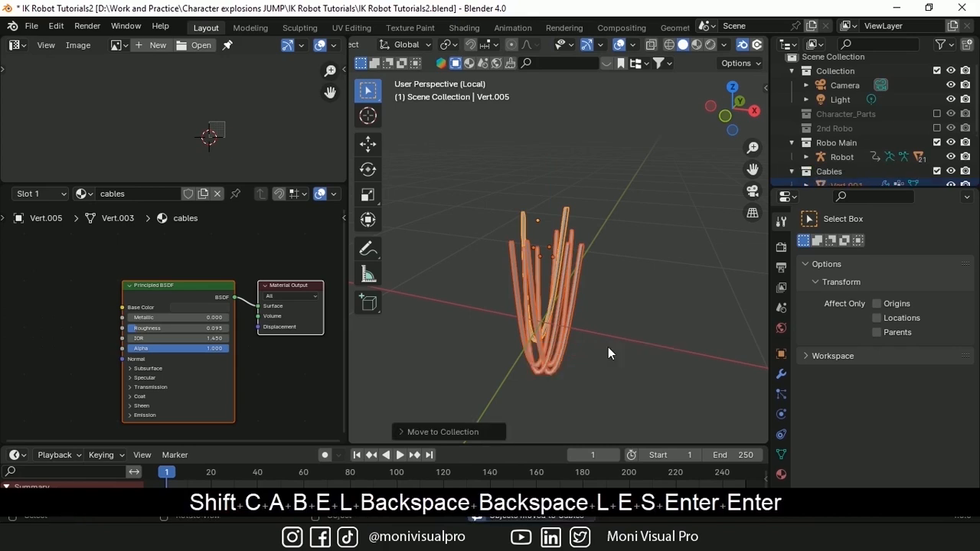
Step: Move the cable bundle up to the underside of the robot's head and parent it to Robo Head with Object (Keep Transform)
key("g")
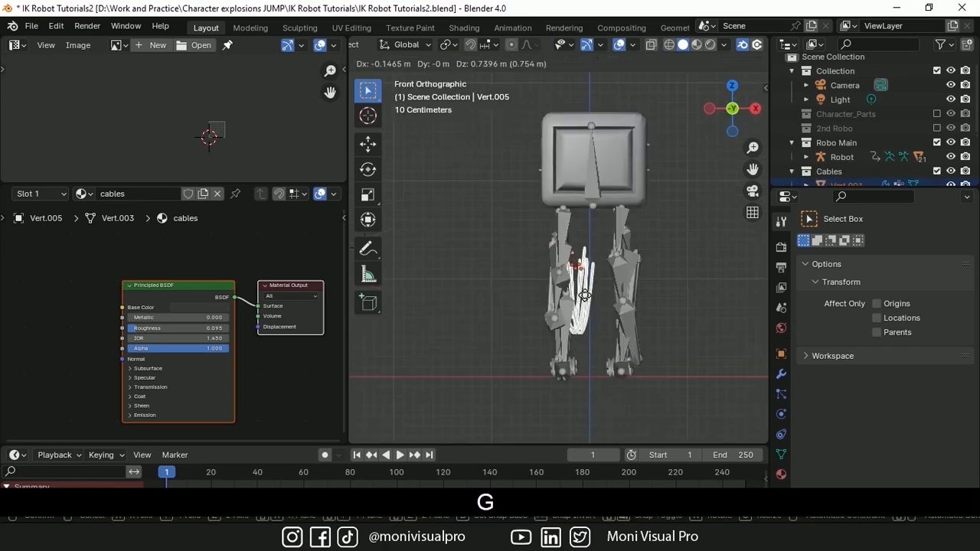
left_click(590, 249)
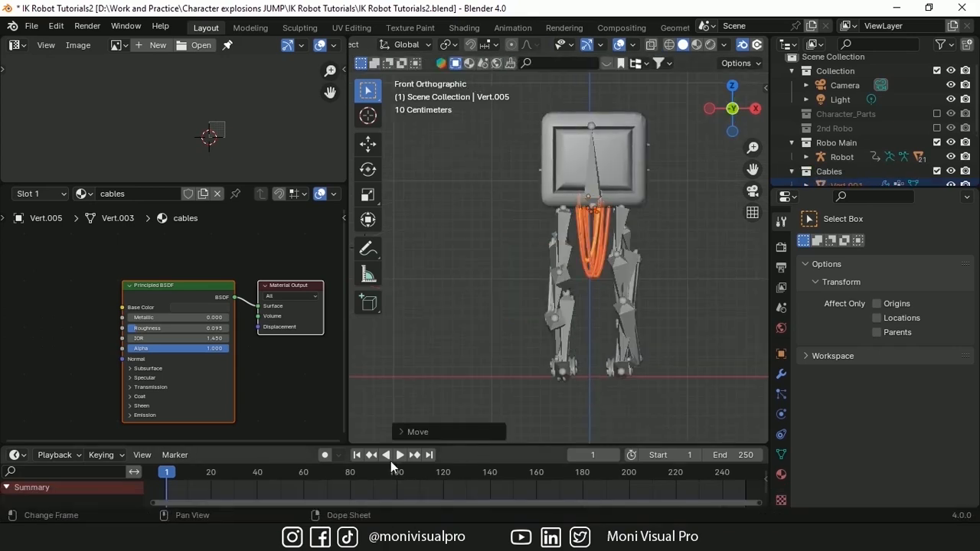
left_click(633, 153, "shift")
key("ctrl+p")
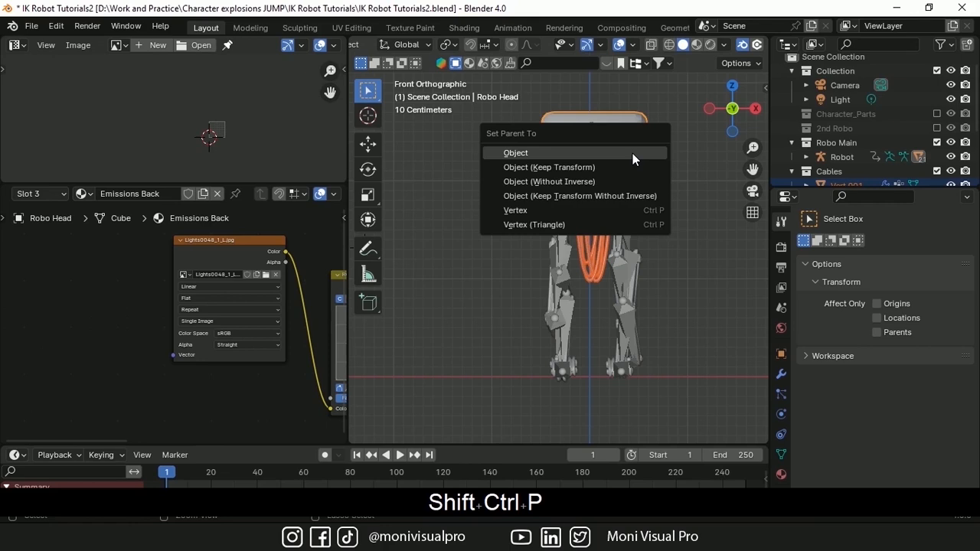
left_click(555, 168)
Step: Bake the cloth simulation for the cables over frames 1 to 250 and play the animation
scroll(854, 464, "down", 2)
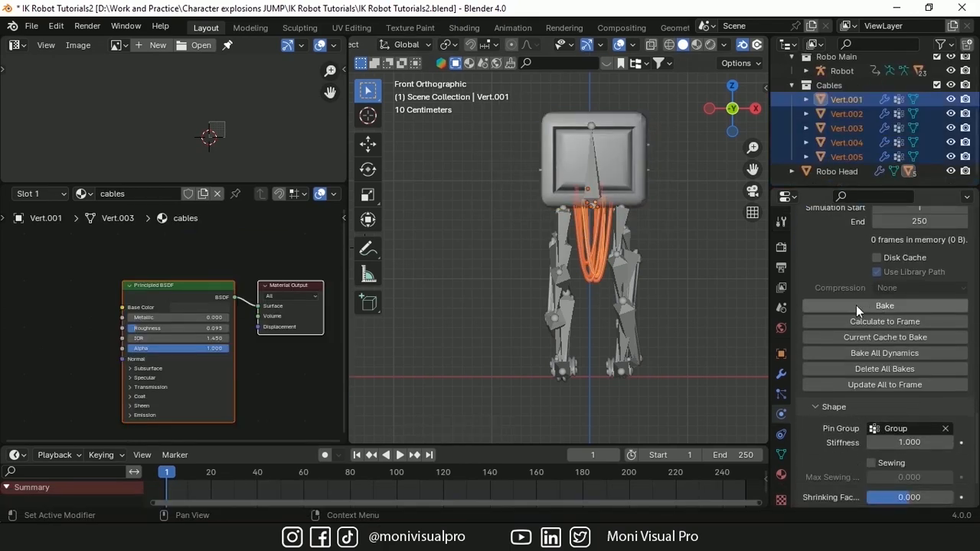
left_click(856, 305)
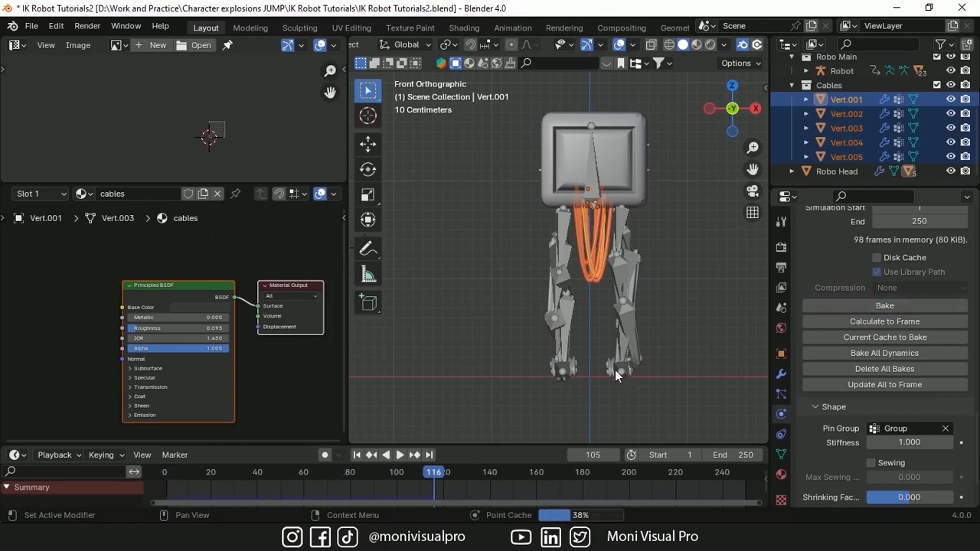
key("space")
middle_click_drag(677, 212, 621, 218)
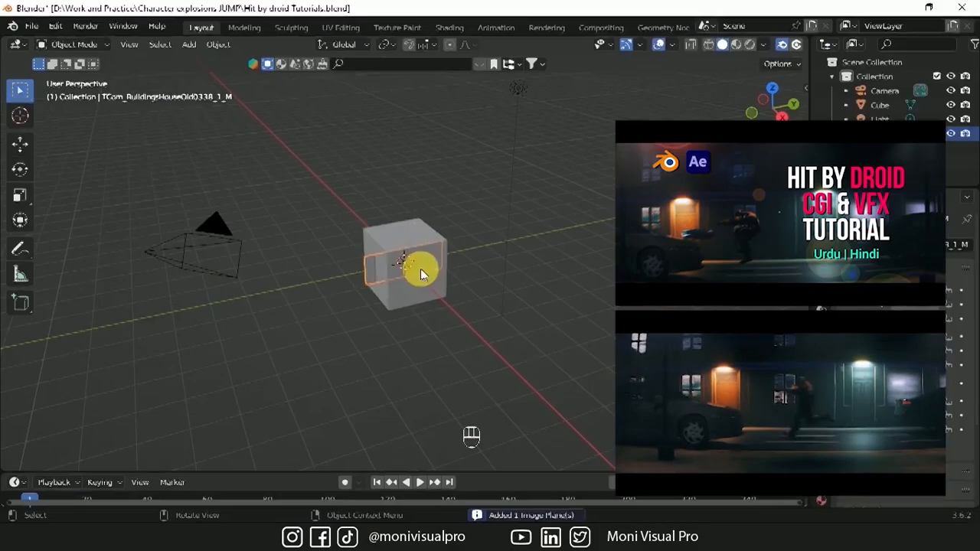
Step: In Hit by droid Tutorials.blend, rotate the building image plane about Z and add loop cuts along its window edges in front view
key("r")
key("z")
key("KP_1")
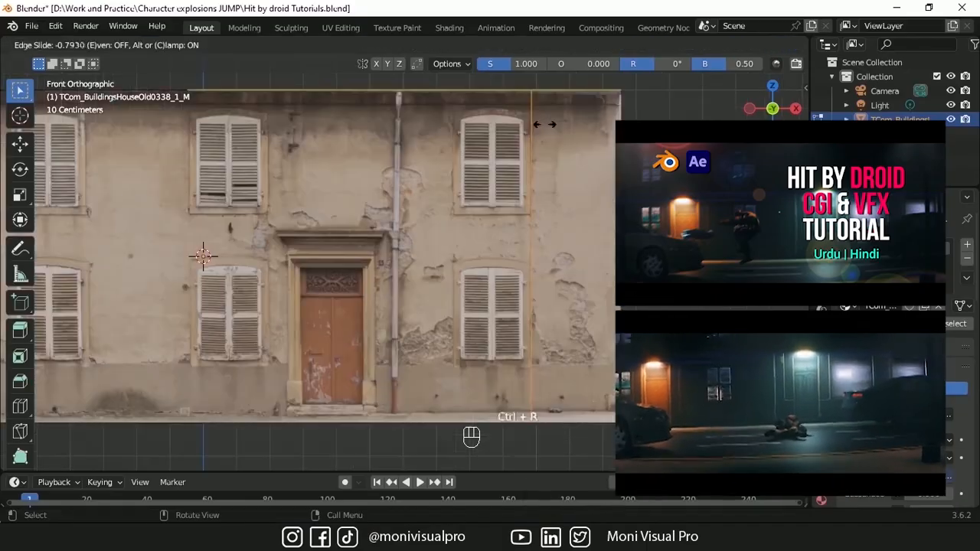
left_click(473, 421)
key("ctrl+r")
key("g")
key("g")
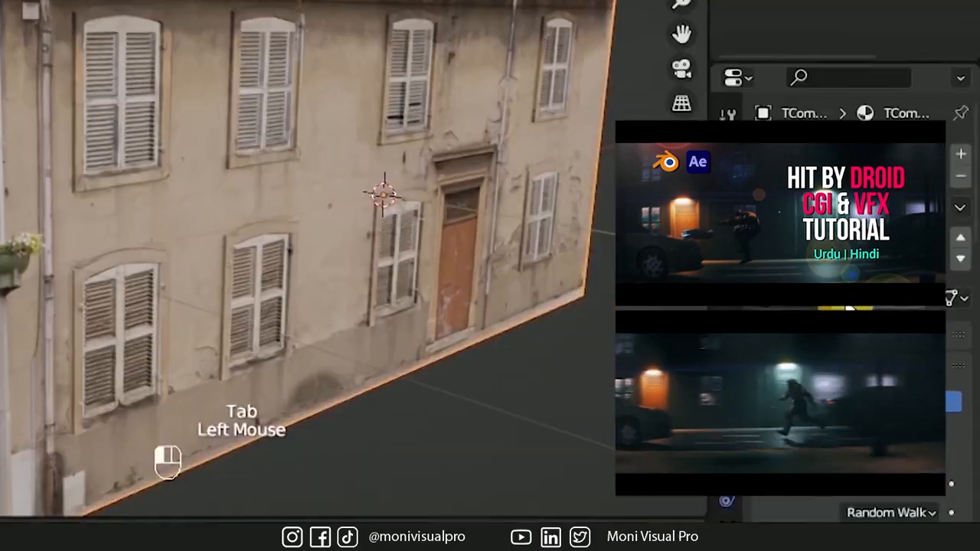
key("e")
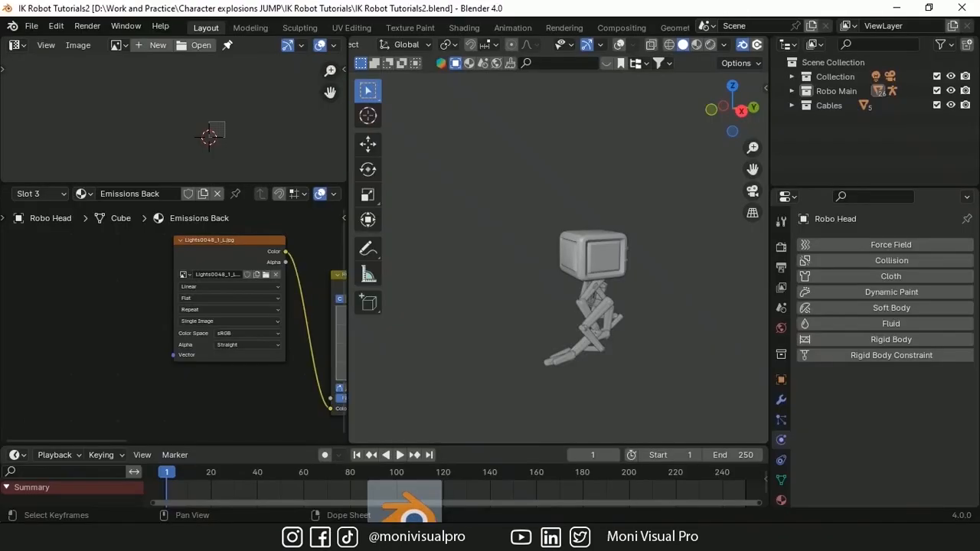
Step: Append the collections from Legs IK.blend into the robot file, leaving out Legs IK robot, Characters and Characters.001
left_click_drag(387, 356, 387, 356)
left_click(329, 391)
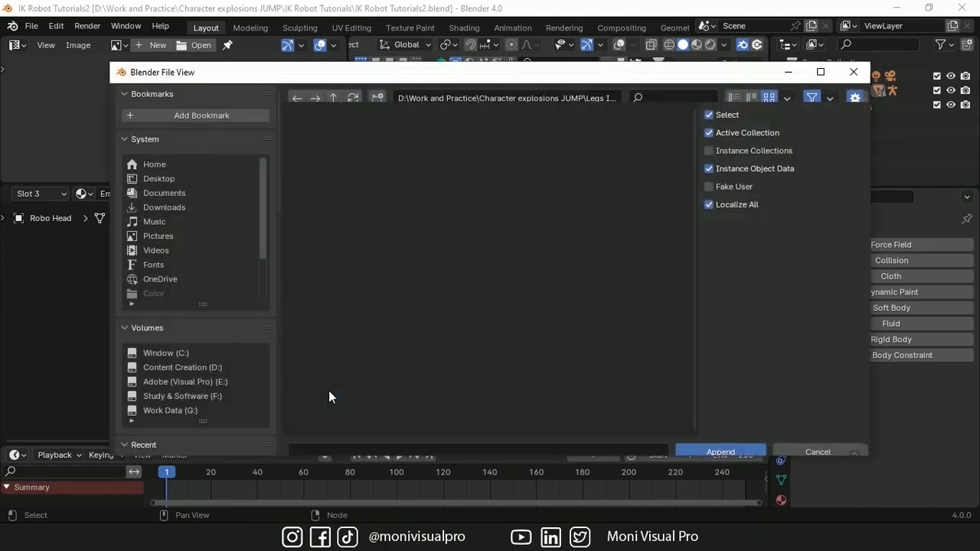
double_click(336, 266)
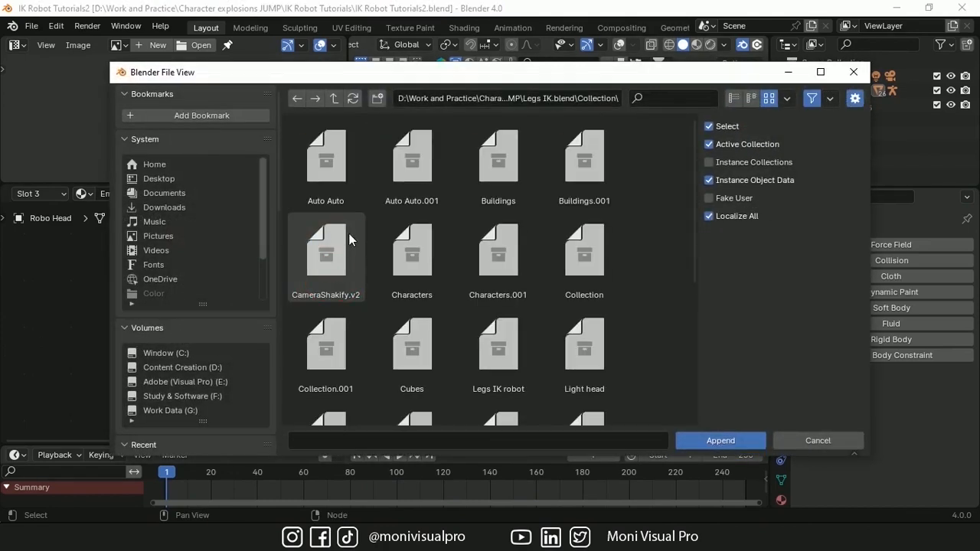
left_click(583, 334, "shift")
scroll(512, 252, "down", 1)
left_click(509, 246, "ctrl")
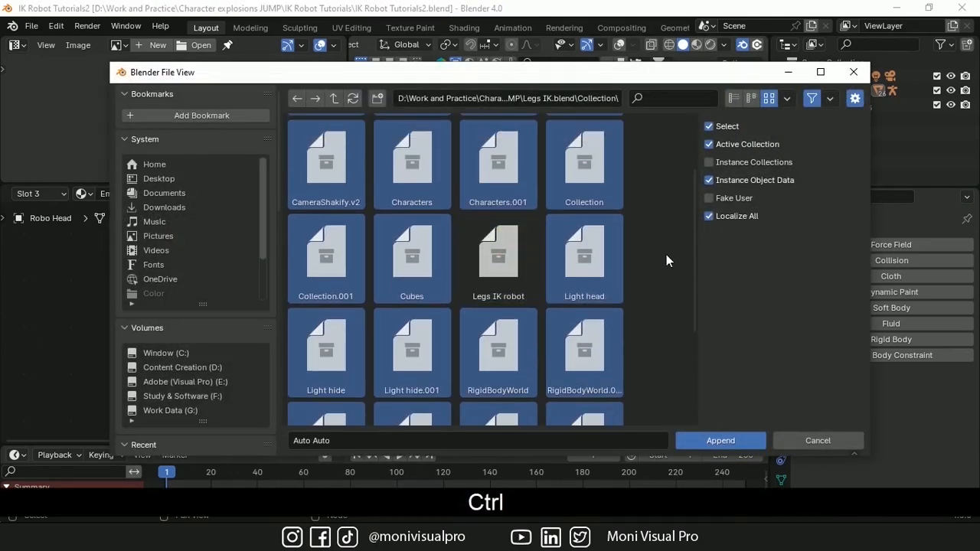
scroll(666, 254, "up", 1)
left_click(503, 269, "ctrl")
left_click(414, 264, "ctrl")
scroll(627, 221, "down", 2)
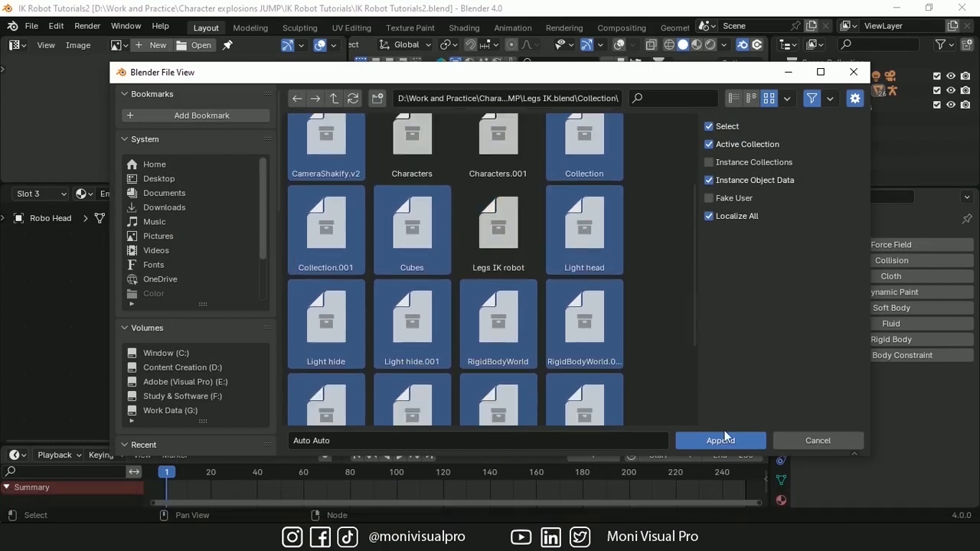
left_click(705, 440)
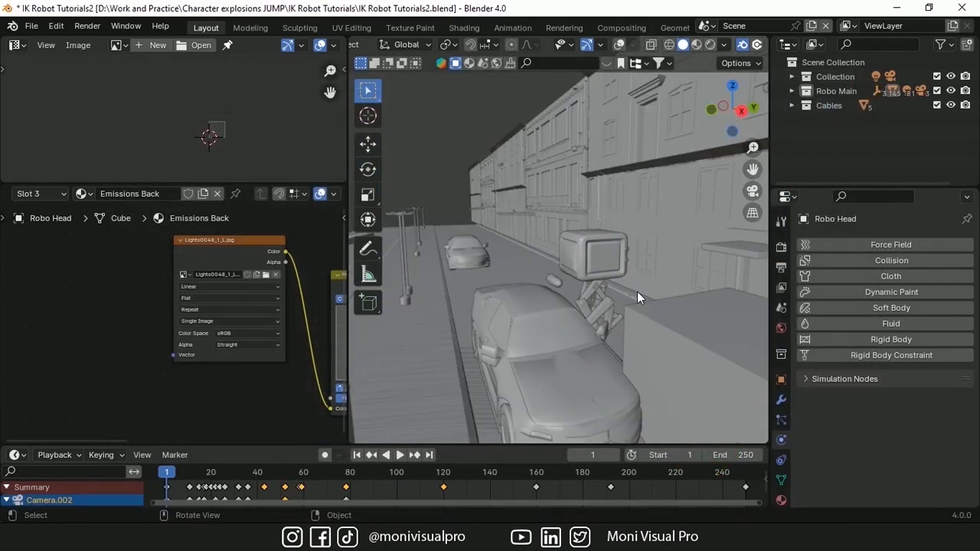
Step: Add a Plain Axes empty at the robot's feet and parent the Robot armature to it with Object (Keep Transform)
key("shift+a")
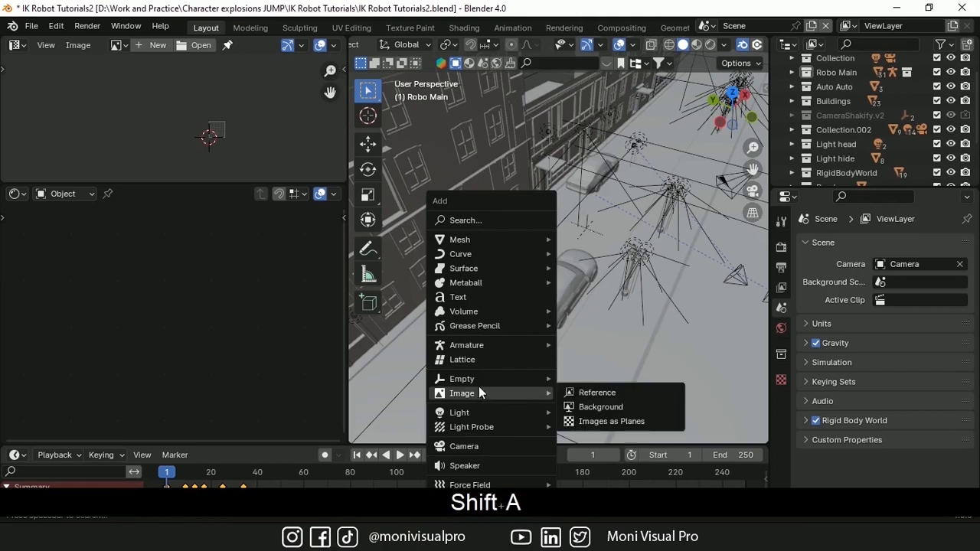
mouse_move(495, 379)
left_click(597, 379)
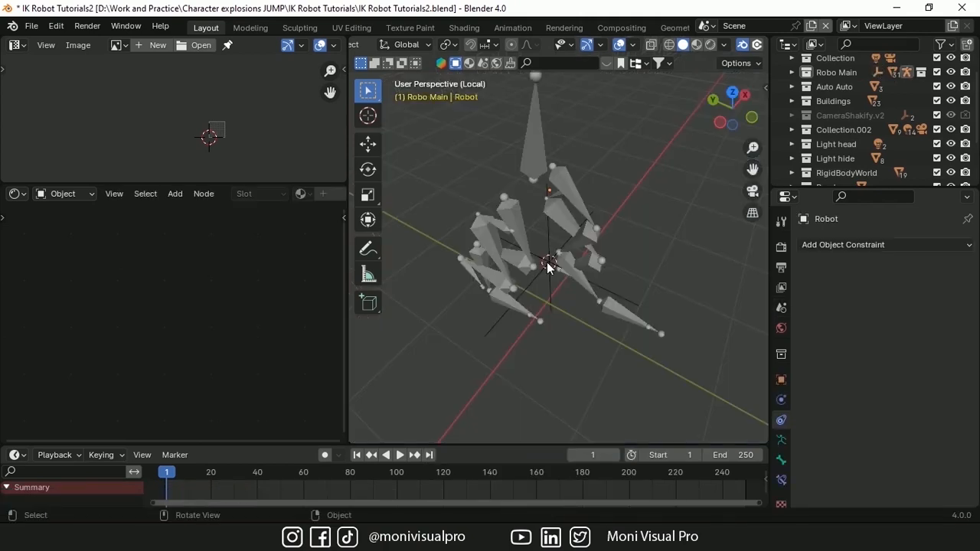
key("shift")
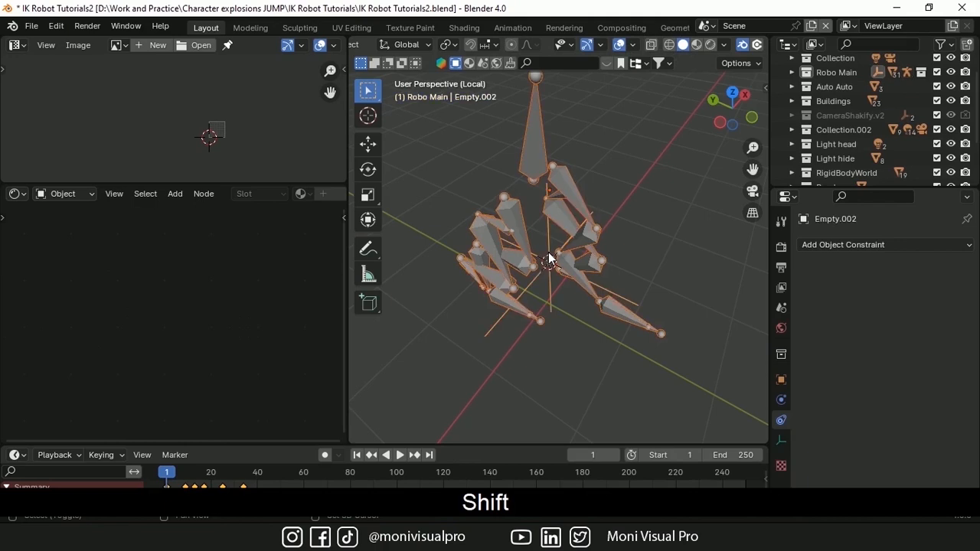
key("ctrl+shift+p")
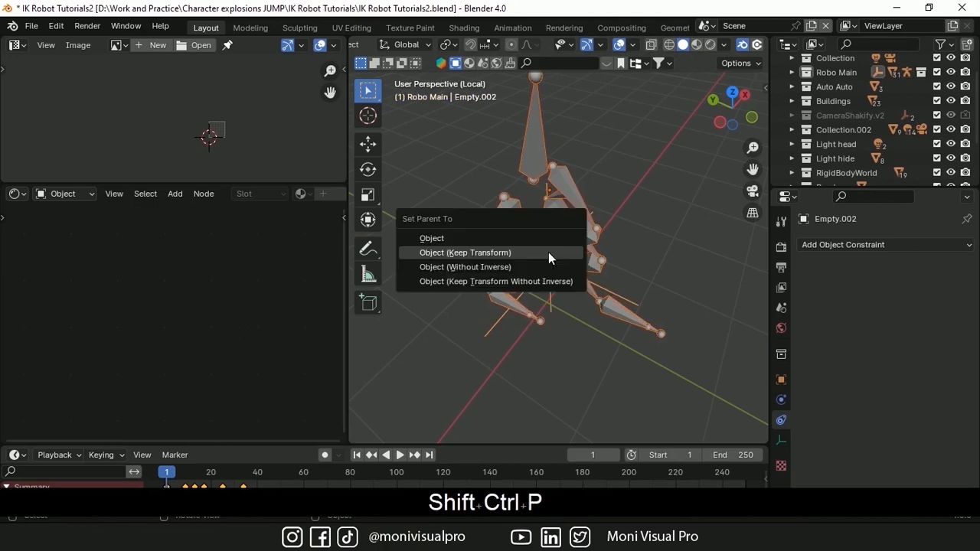
left_click(497, 253)
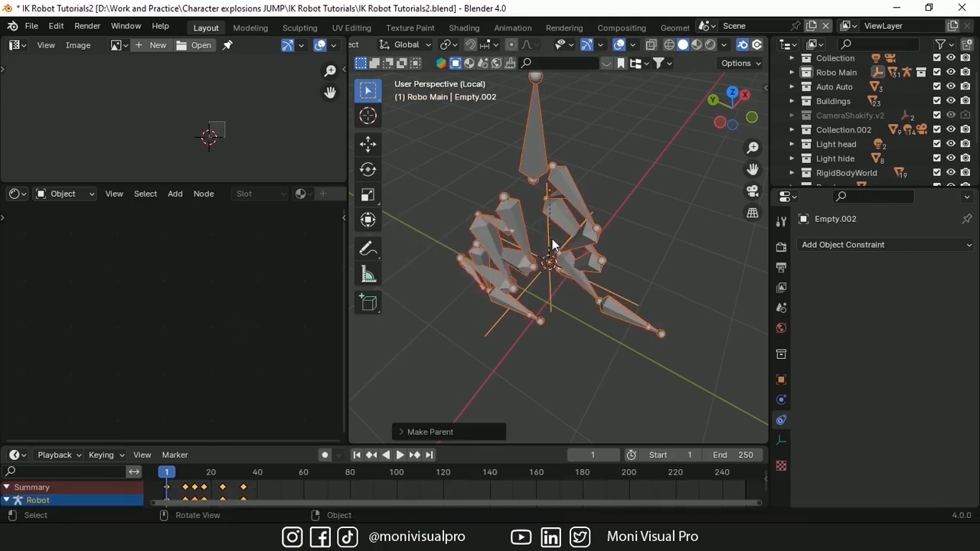
key("slash")
Step: Rotate the robot's parent empty -90° about Z and move it along X to place the robot in the street
key("r")
key("z")
type("90-")
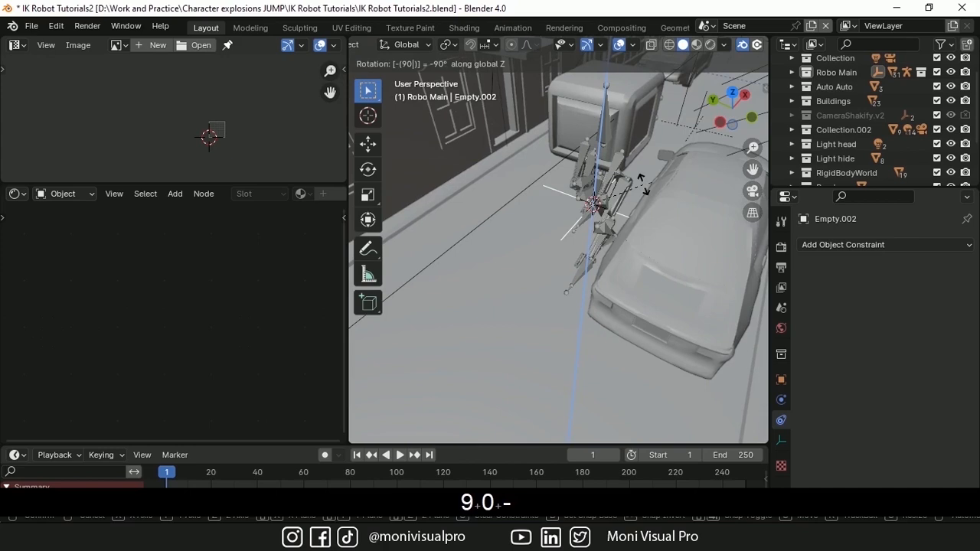
middle_click_drag(643, 185, 564, 269)
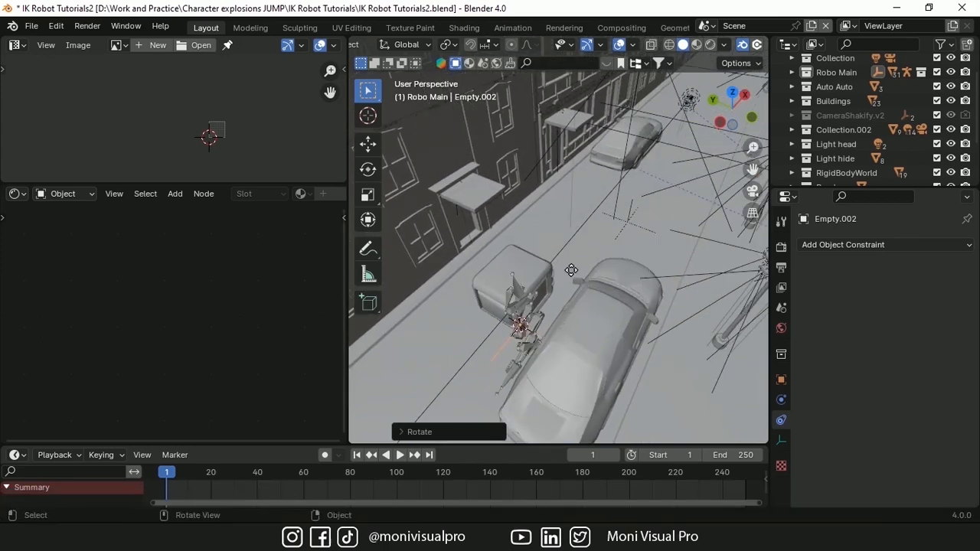
key("g")
key("x")
left_click(383, 112)
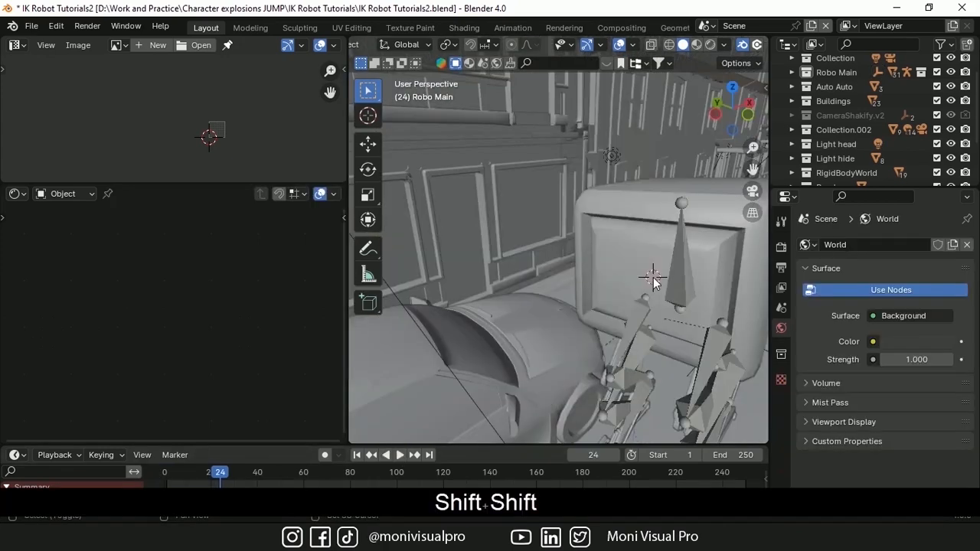
Step: Add a 40 W area light at the front face of the robot's head and rotate it 90° about Y
key("shift+a")
mouse_move(605, 311)
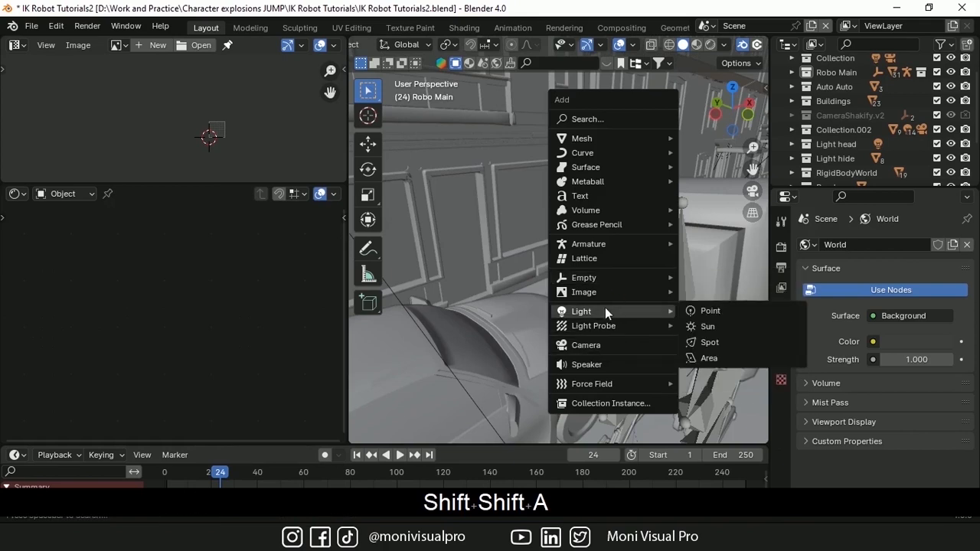
left_click(704, 359)
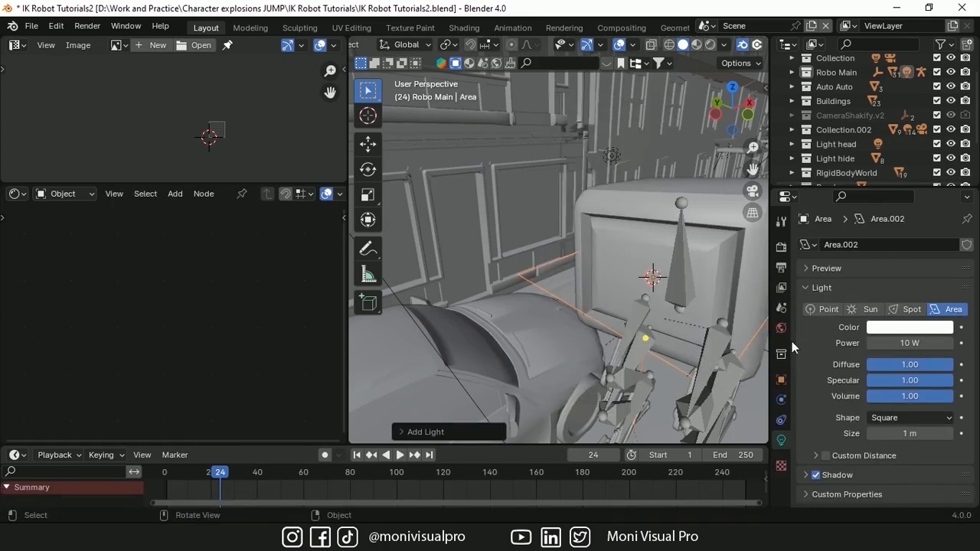
key("alt+r")
key("r")
key("x")
key("y")
key("9")
key("0")
Step: Scale the area light down to about 0.7 and move it along X against the head's face
key("s")
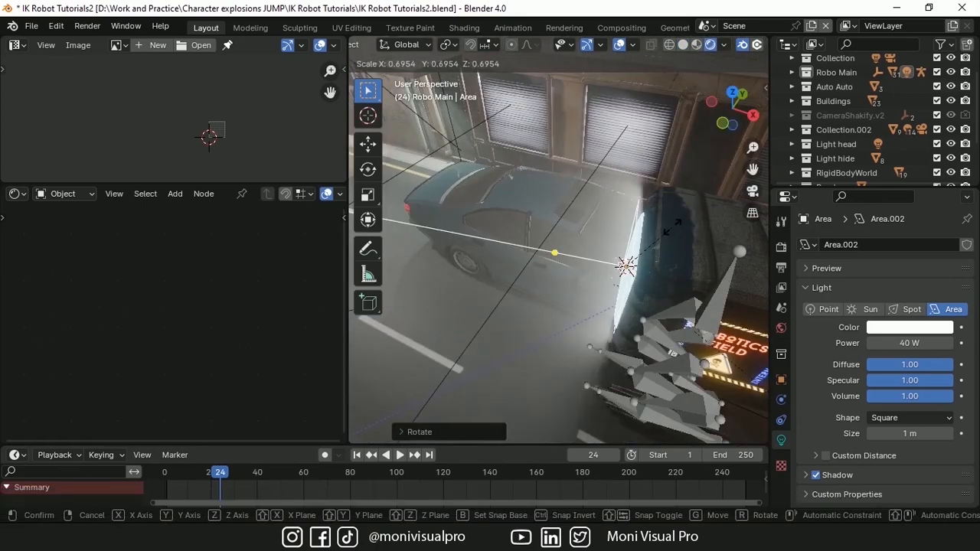
left_click(672, 228)
key("g")
key("x")
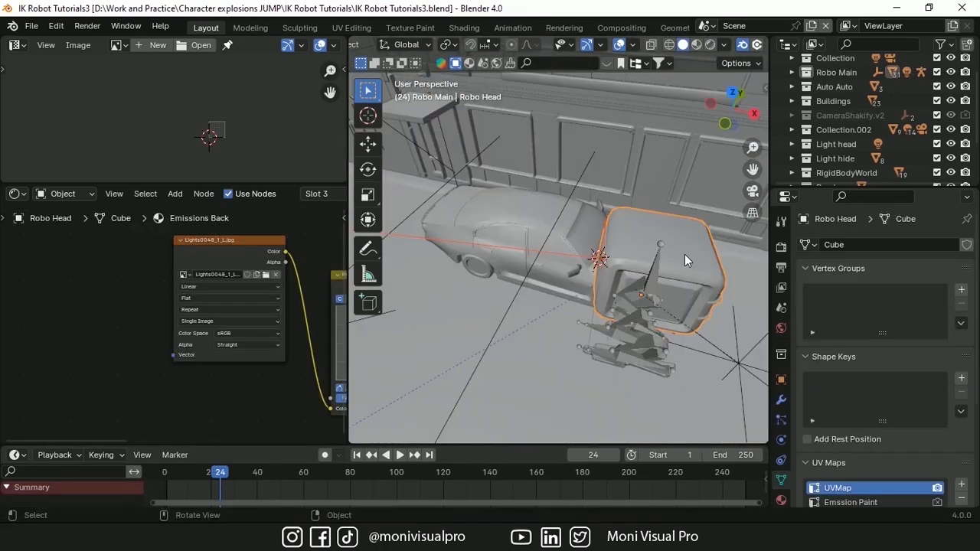
Step: Parent the area light to Robot Head with Object (Keep Transform) and duplicate it along X to the head's opposite side
key("ctrl+p")
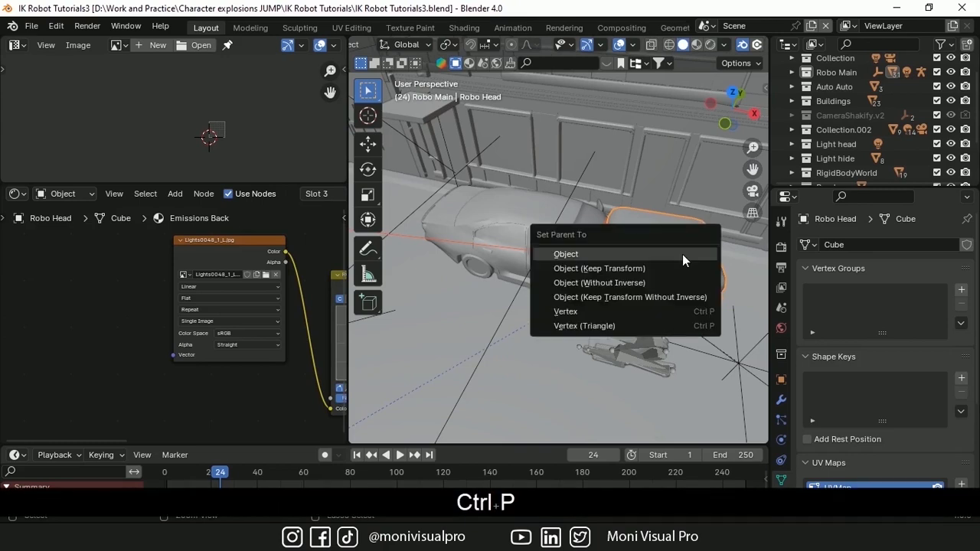
left_click(633, 269)
left_click(581, 259)
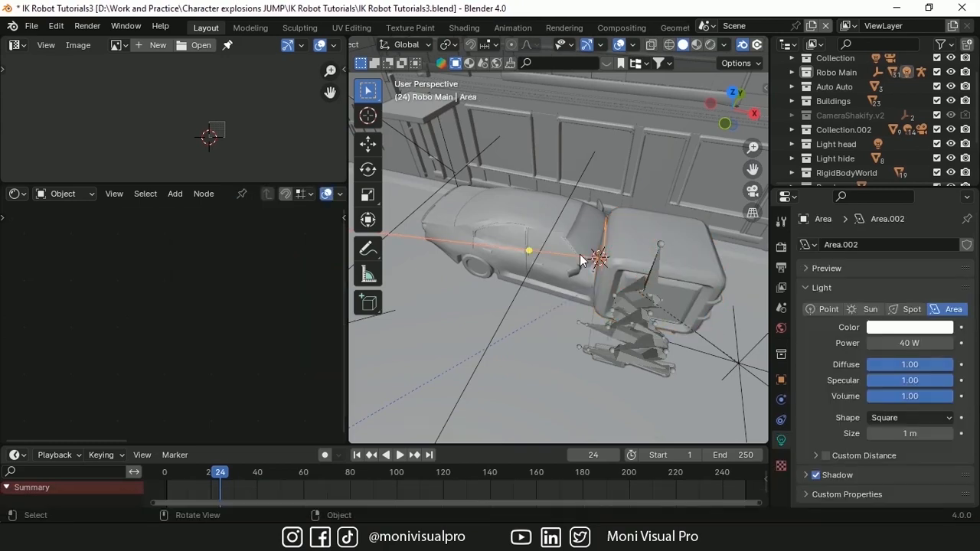
key("shift+d")
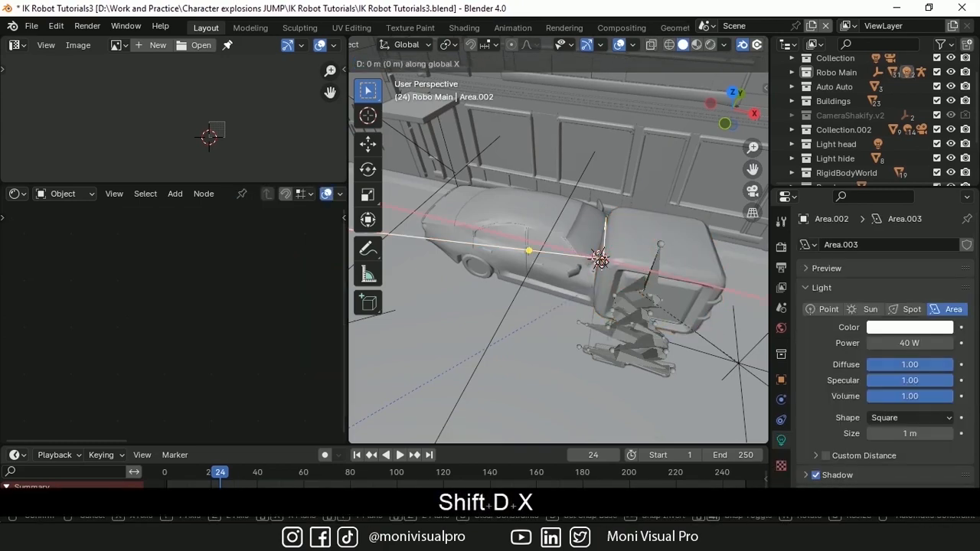
left_click(693, 273)
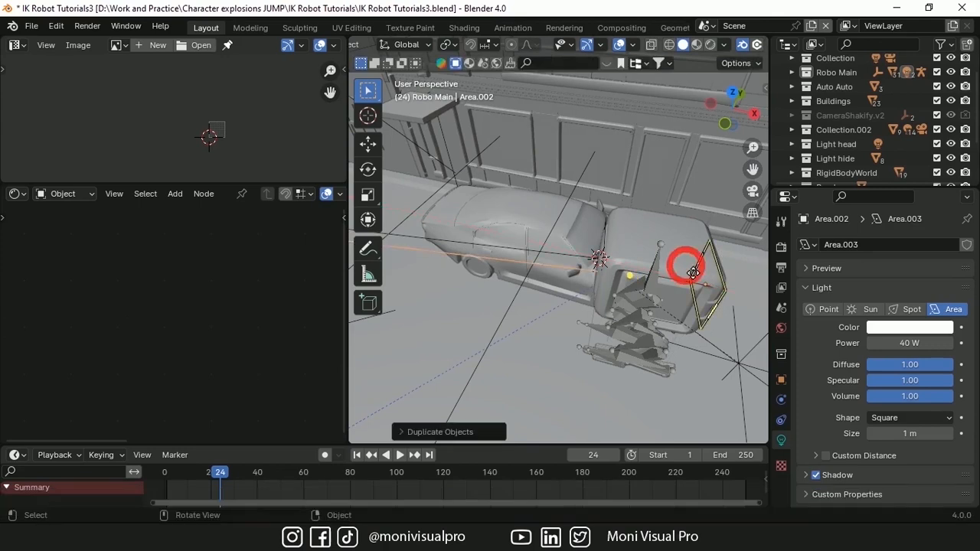
Step: Rotate the duplicated area light 90° about Z and flatten it along Z to the height of the head's rear slot
key("r")
key("z")
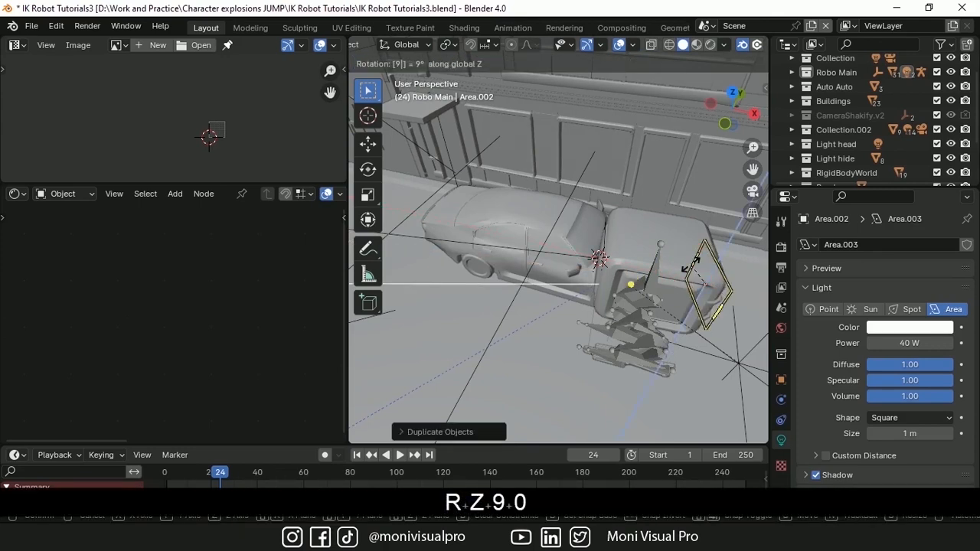
key("Return")
key("s")
key("z")
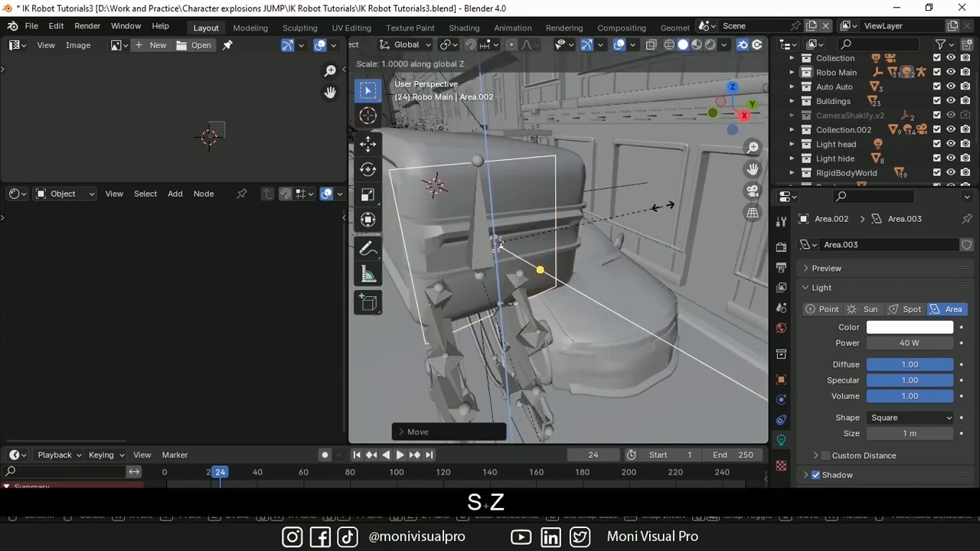
left_click(586, 236)
Step: Move the flattened area light into the head's rear slot and rotate it about Z to align with the slot
key("g")
left_click(610, 227)
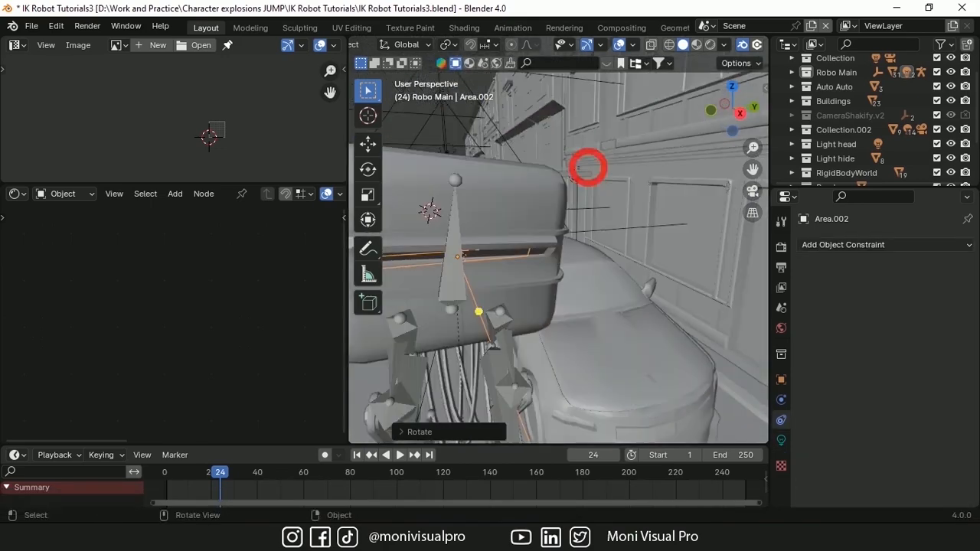
key("r")
key("z")
left_click(648, 245)
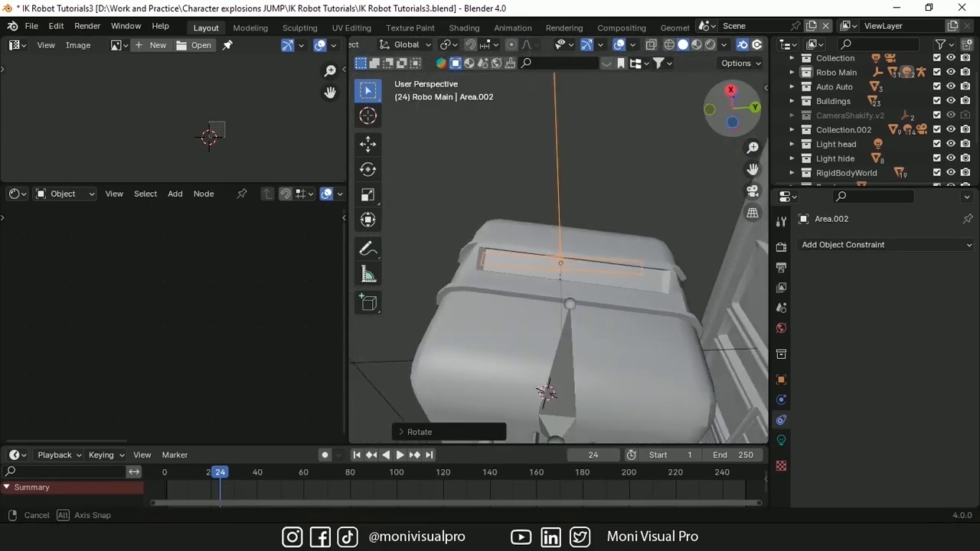
key("r")
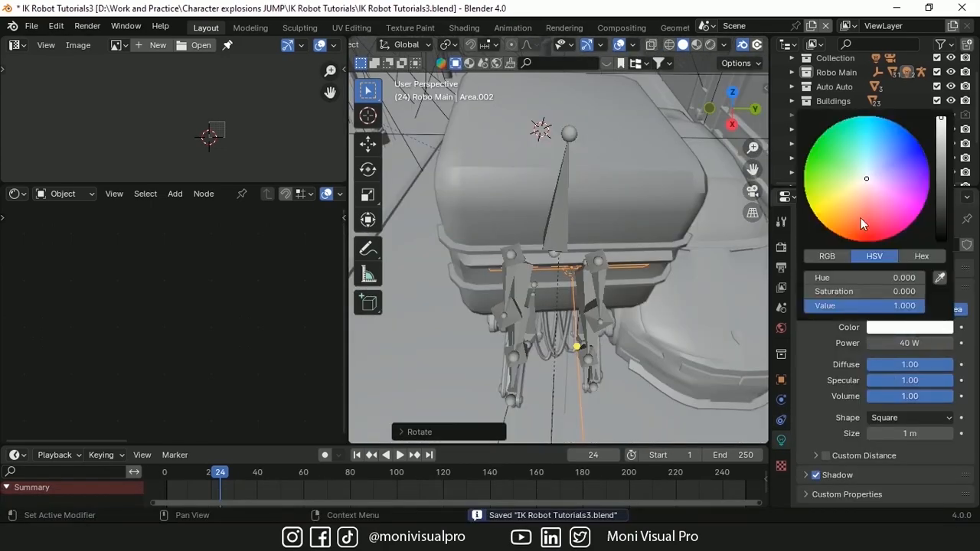
Step: Delete the extra camera and play the animation through the remaining scene camera
key("Delete")
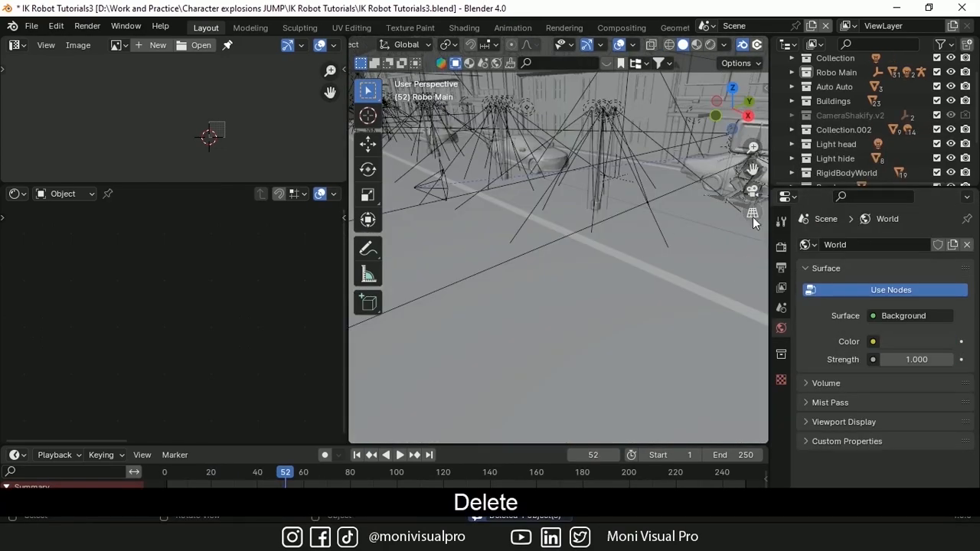
left_click(754, 191)
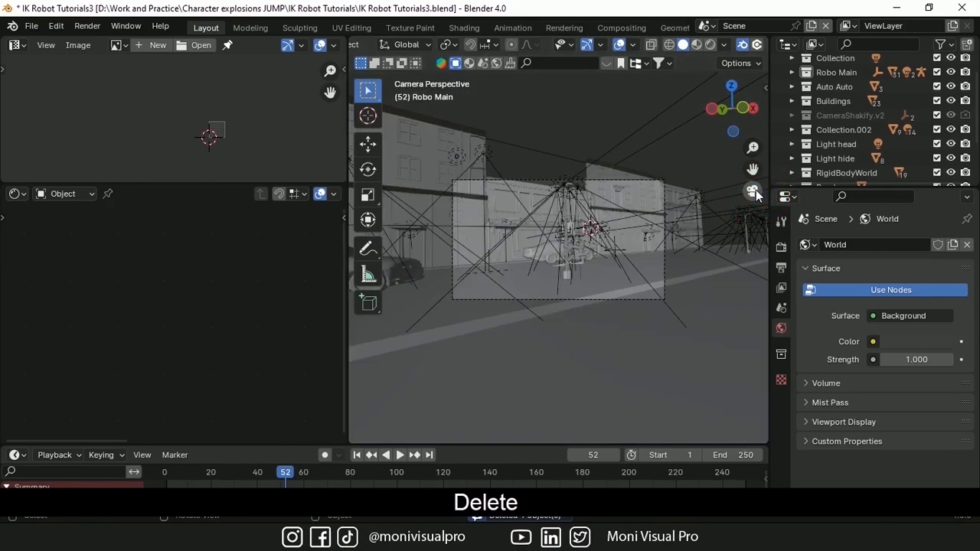
left_click(400, 454)
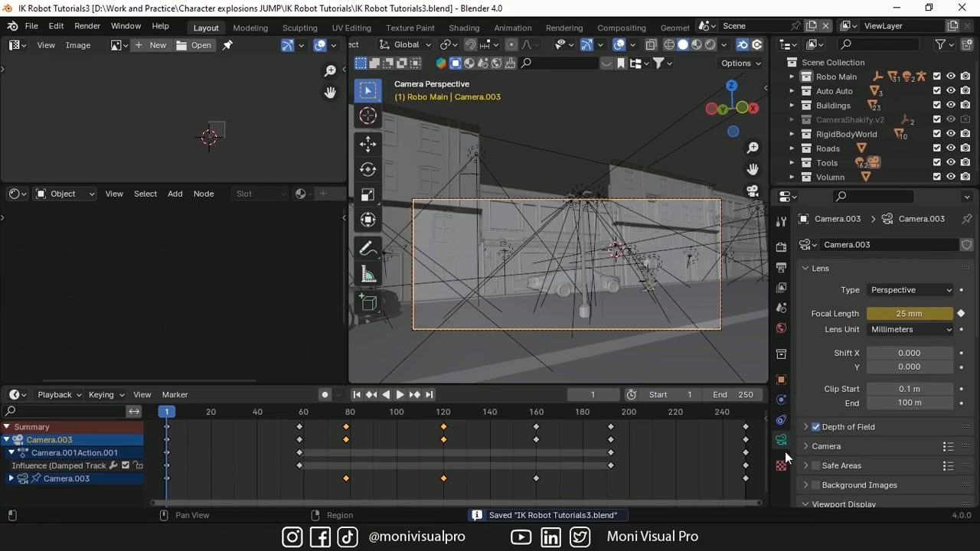
Step: Hide the viewport overlays and trackball-rotate Camera.003 at frame 1 to frame the parked car and robot
scroll(849, 420, "down", 10)
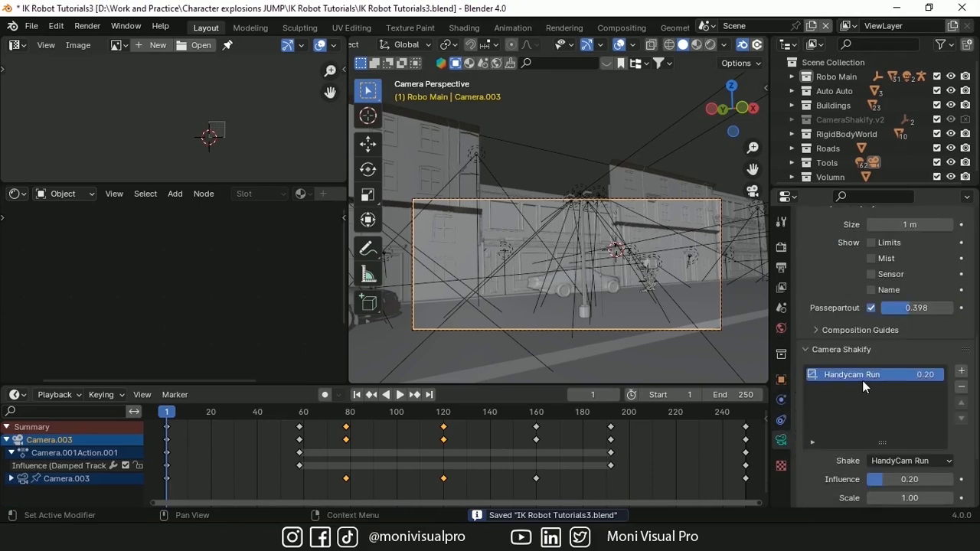
scroll(847, 280, "up", 3)
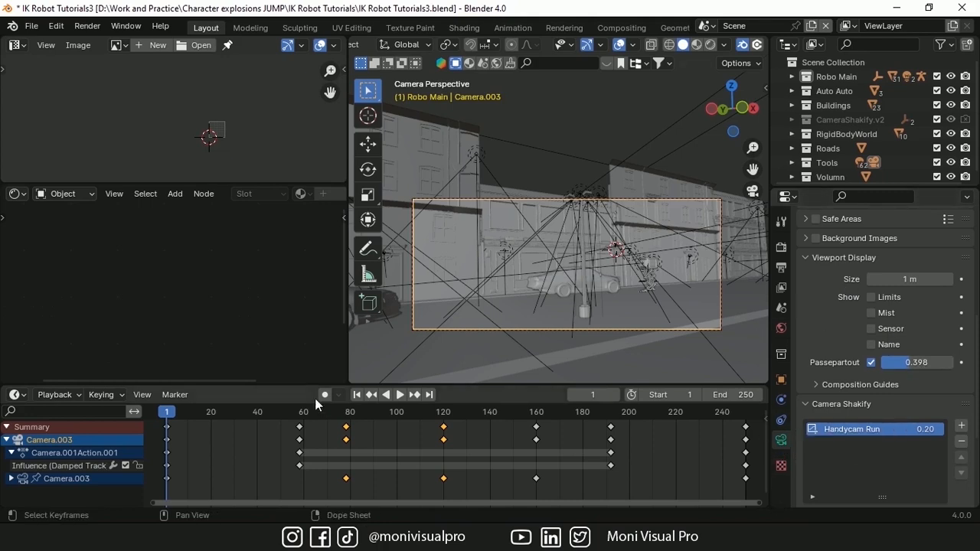
left_click(619, 46)
key("r")
key("r")
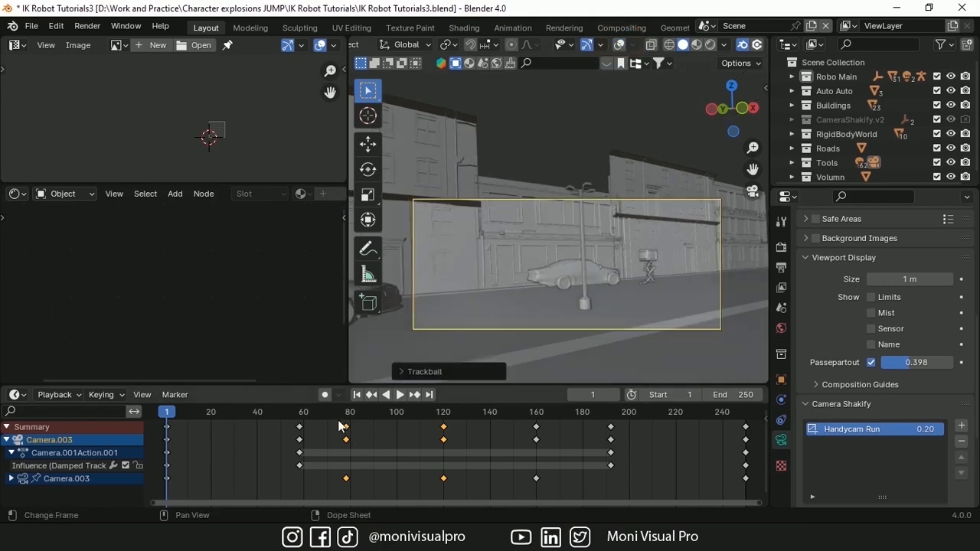
key("r")
key("r")
Step: Rotate Camera.003 about Z at about frame 78 to reframe the robot
left_click_drag(196, 420, 348, 419)
left_click(639, 255)
key("r")
key("z")
left_click(689, 264)
Step: Adjust the influence of Camera.003's Damped Track constraint and trackball-rotate the camera toward the robot
left_click(781, 420)
left_click_drag(918, 367, 882, 367)
key("r")
key("r")
left_click(645, 271)
left_click(372, 395)
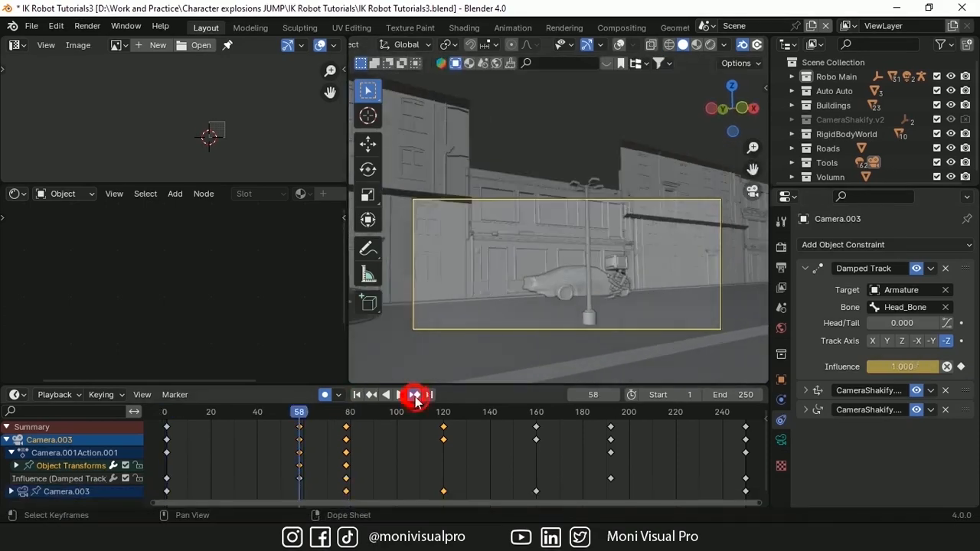
Step: Target the camera's Damped Track at the Robot armature's Head Bone and correct the camera rotation at its keyframes
double_click(416, 397)
key("r")
key("r")
key("r")
left_click(588, 253)
key("r")
key("r")
key("r")
key("r")
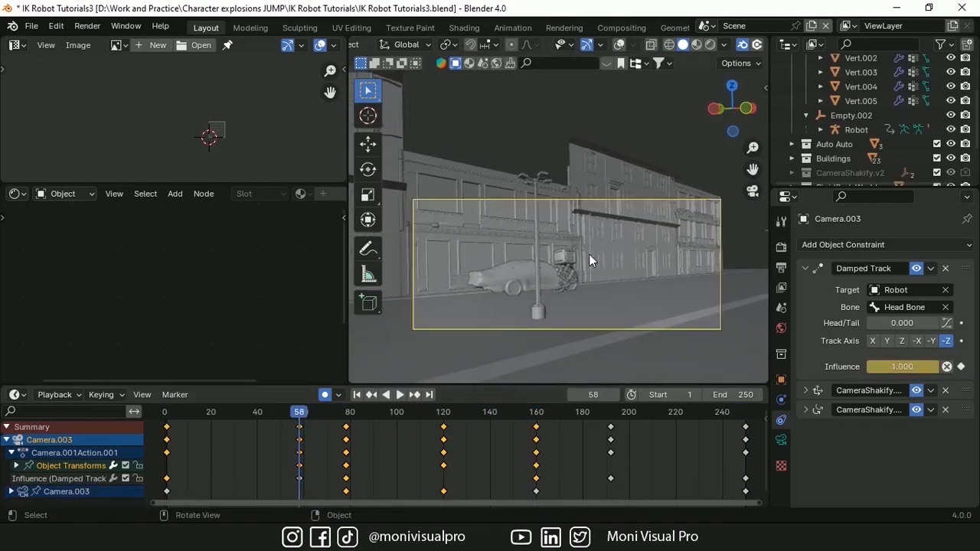
Step: Trackball-rotate the camera at about frames 35 and 78 to follow the robot, and save the file
left_click_drag(299, 416, 245, 421)
key("r")
key("r")
left_click_drag(246, 419, 346, 422)
key("r")
key("r")
key("ctrl+s")
Step: Play the animation through the camera and inspect the baked cables' placement around the robot
left_click(401, 396)
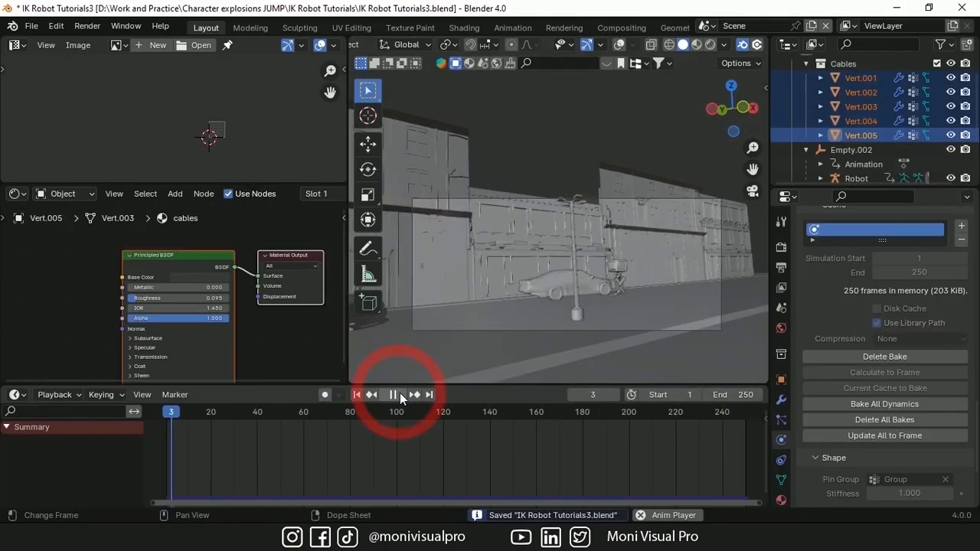
left_click(399, 394)
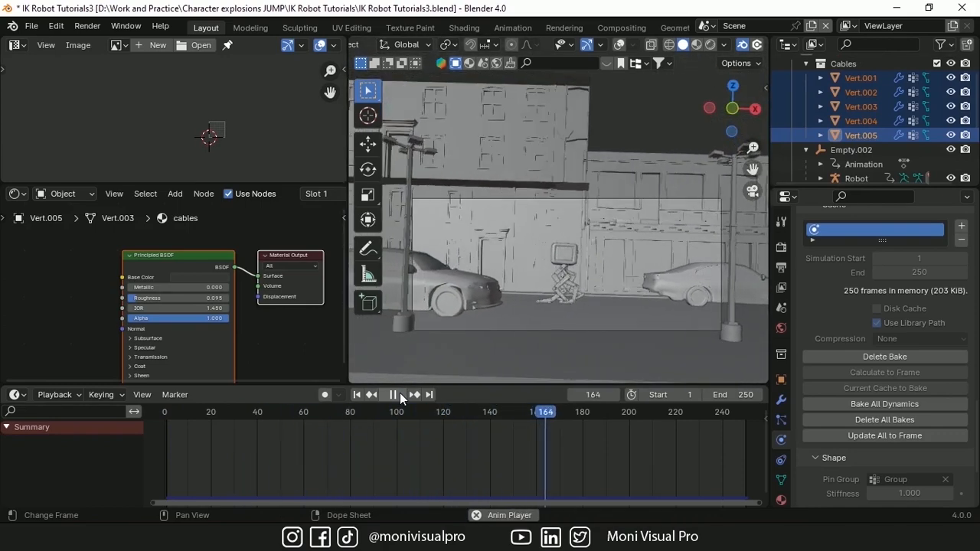
left_click(398, 394)
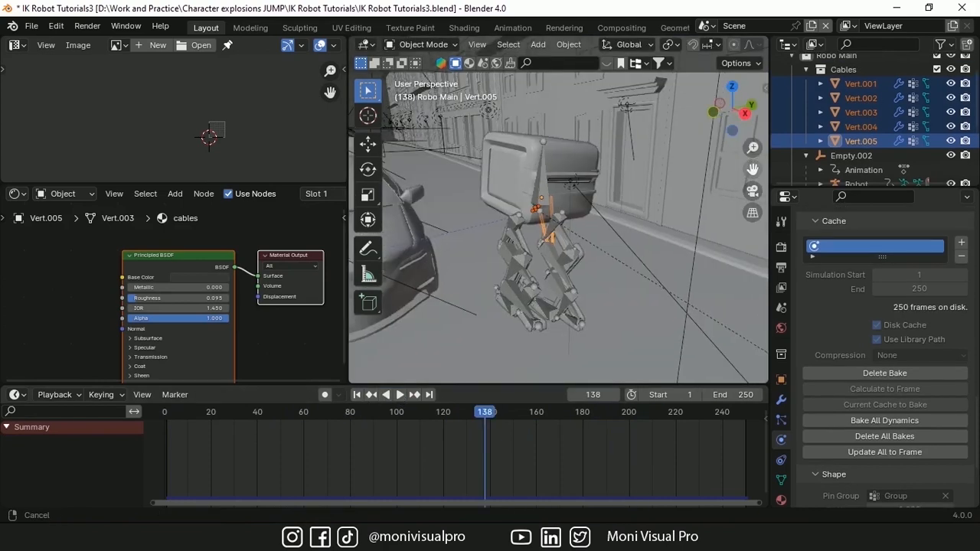
mouse_move(751, 180)
left_mouse_down()
mouse_move(716, 167)
mouse_move(751, 180)
left_mouse_up()
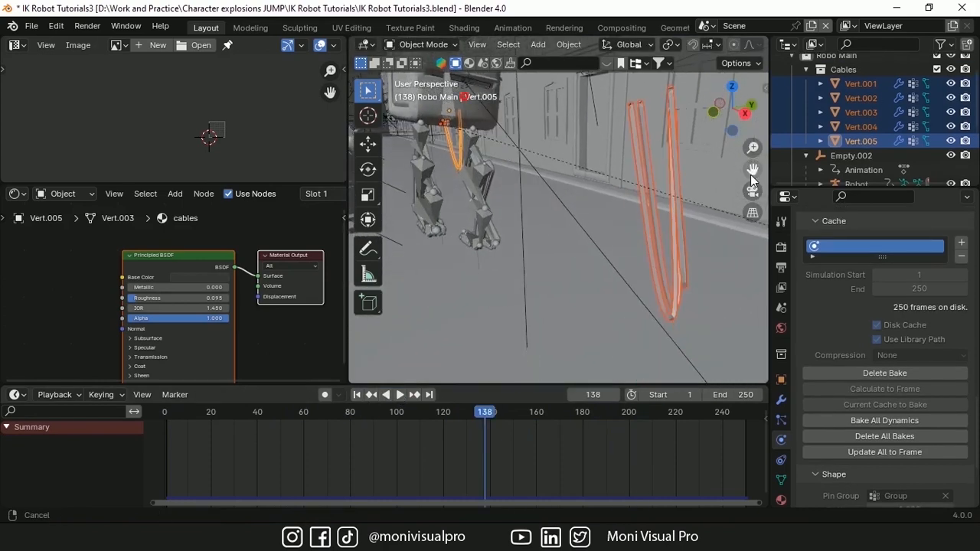
Step: Join the five cable objects into one at frame 1 and rebake the joined object's cloth simulation over frames 1 to 250
left_click(360, 394)
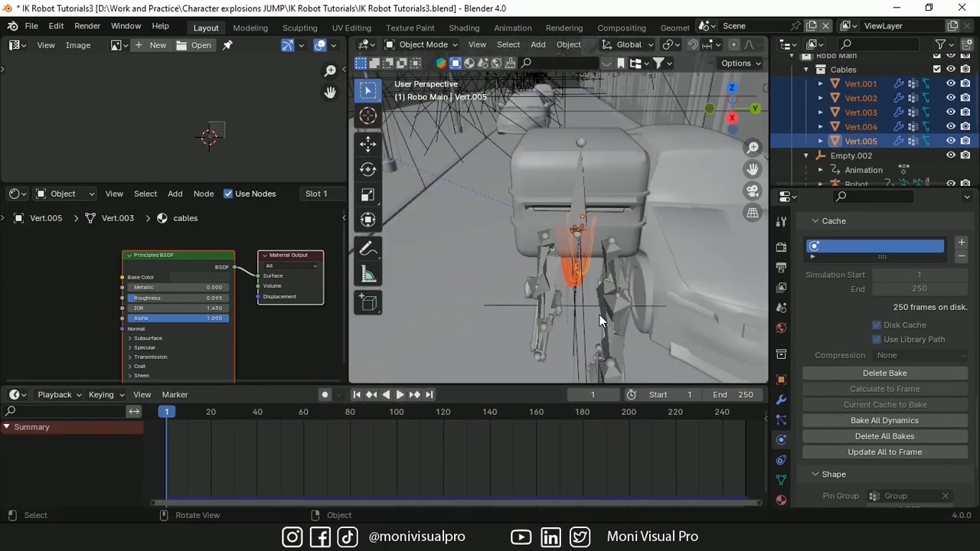
key("ctrl+j")
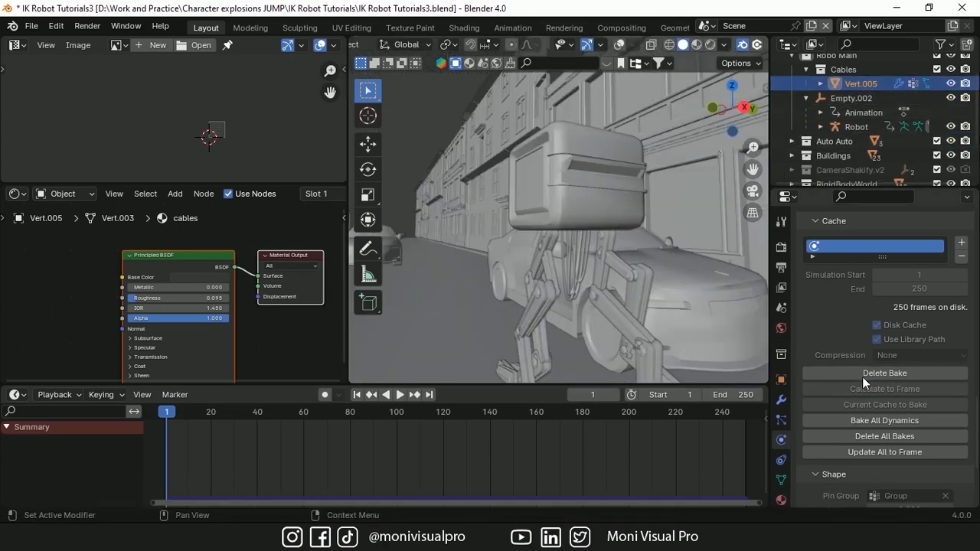
left_click(864, 375)
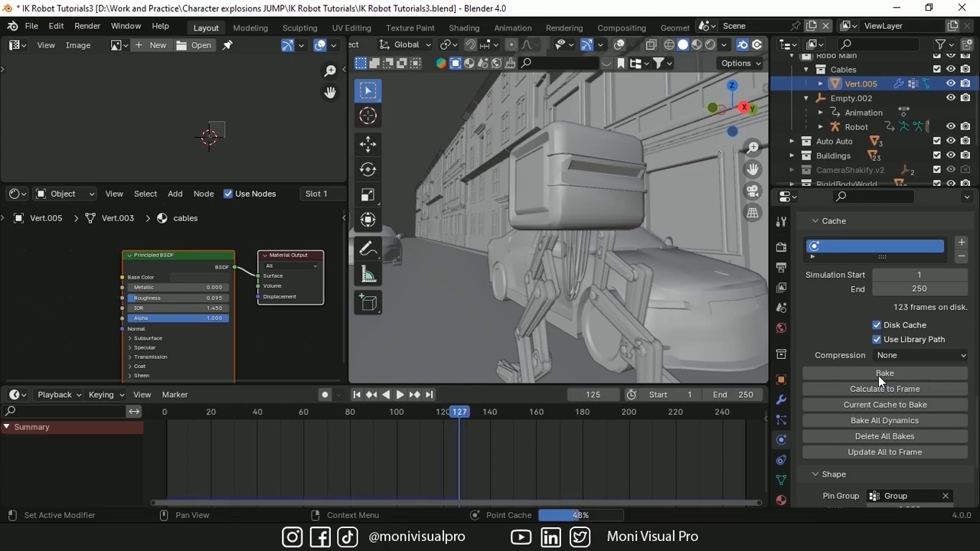
left_click(399, 394)
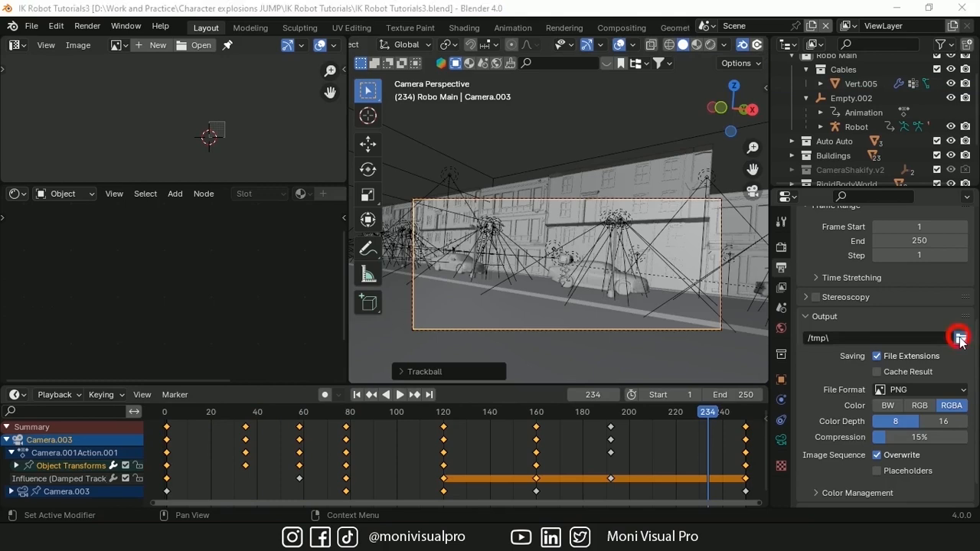
Step: Browse the render output path to the IK Robot Tutorials folder and create a folder named Workbench in it
left_click(960, 339)
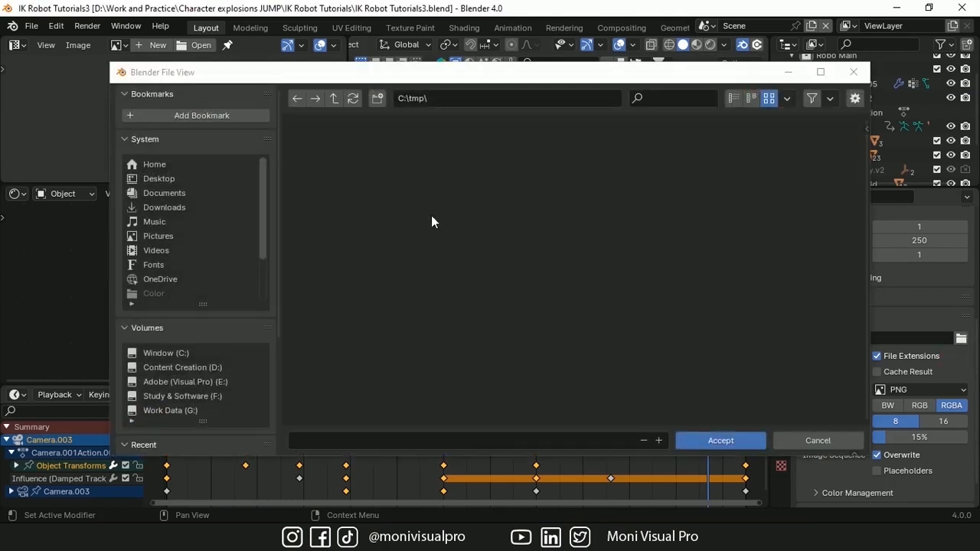
type("ials\\")
type("Workbench")
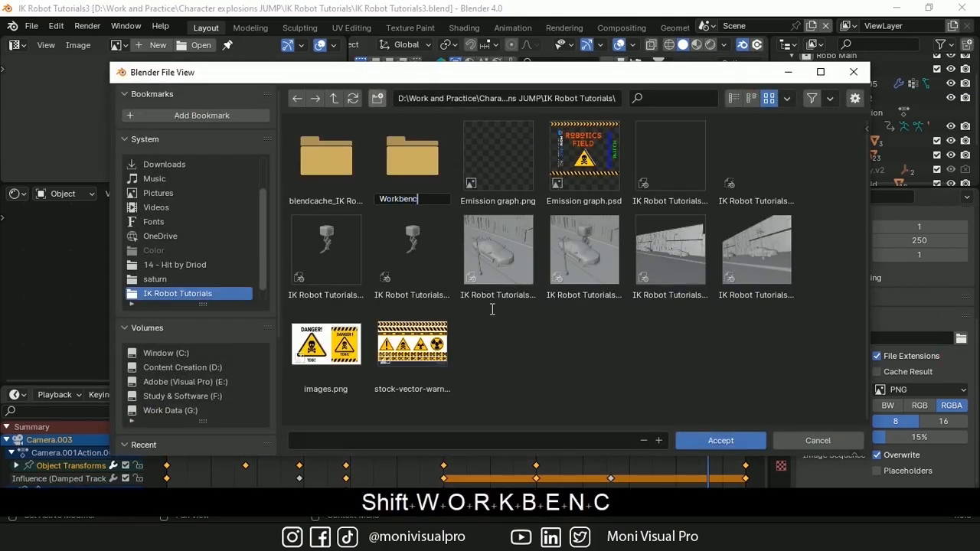
key("Return")
key("Return")
Step: Set the output file name to workbench and the file format to JPEG
left_click(339, 437)
type("workbench")
key("Return")
key("Return")
left_click(904, 390)
left_click(704, 324)
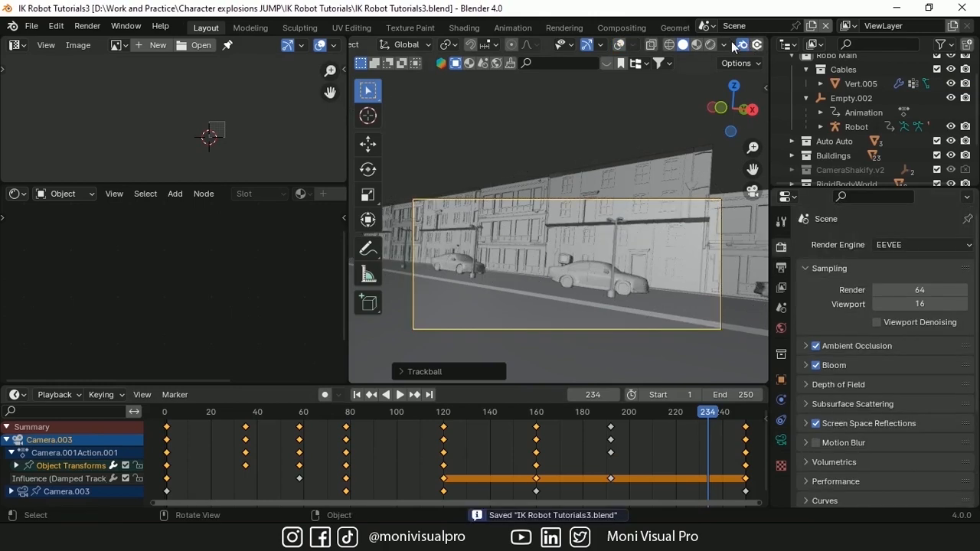
Step: Set the solid viewport shading colour to Random with Shadow and Cavity enabled, and save the file
left_click(724, 44)
left_click(718, 278)
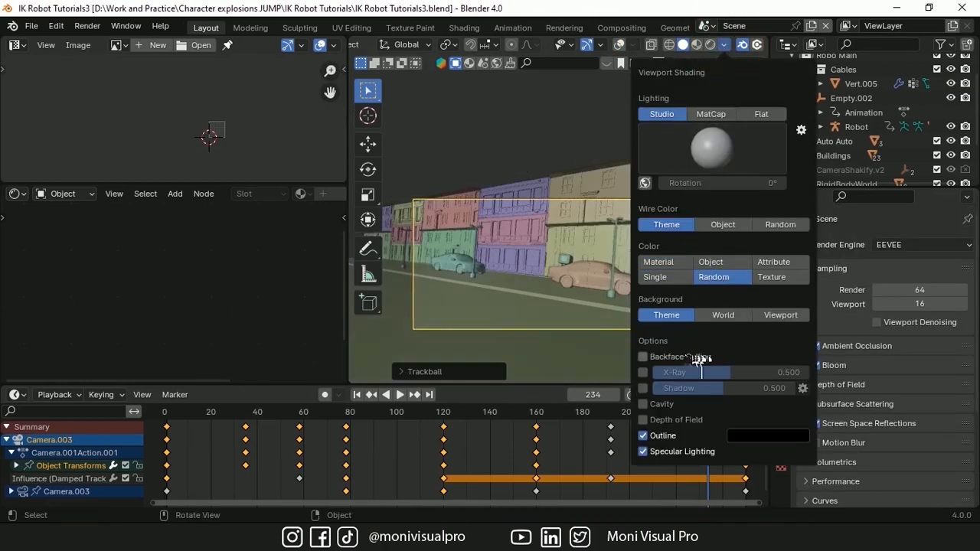
left_click(642, 388)
left_click(642, 404)
key("ctrl+s")
Step: Run Viewport Render Animation through the camera and play back the rendered Workbench frames
scroll(493, 46, "up", 5)
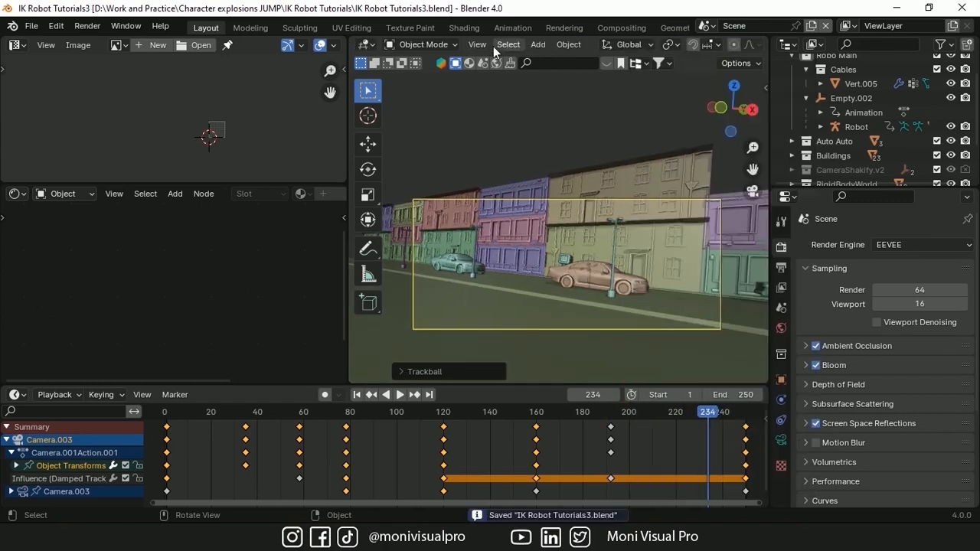
left_click(478, 44)
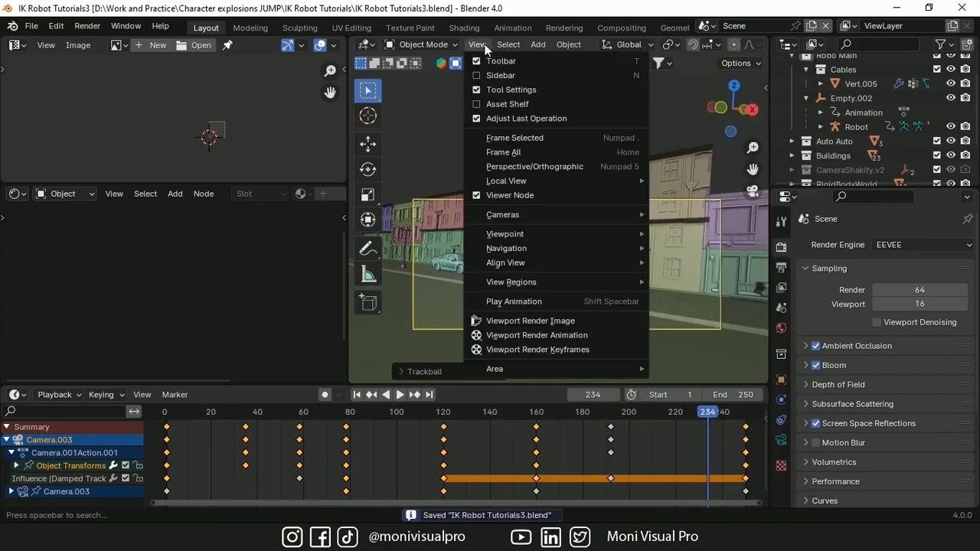
left_click(507, 337)
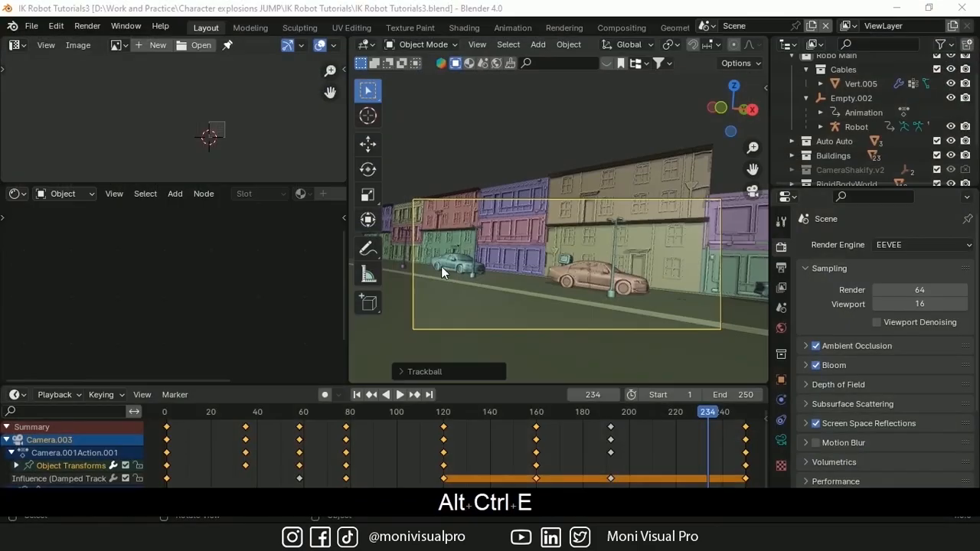
left_click(89, 27)
left_click(143, 109)
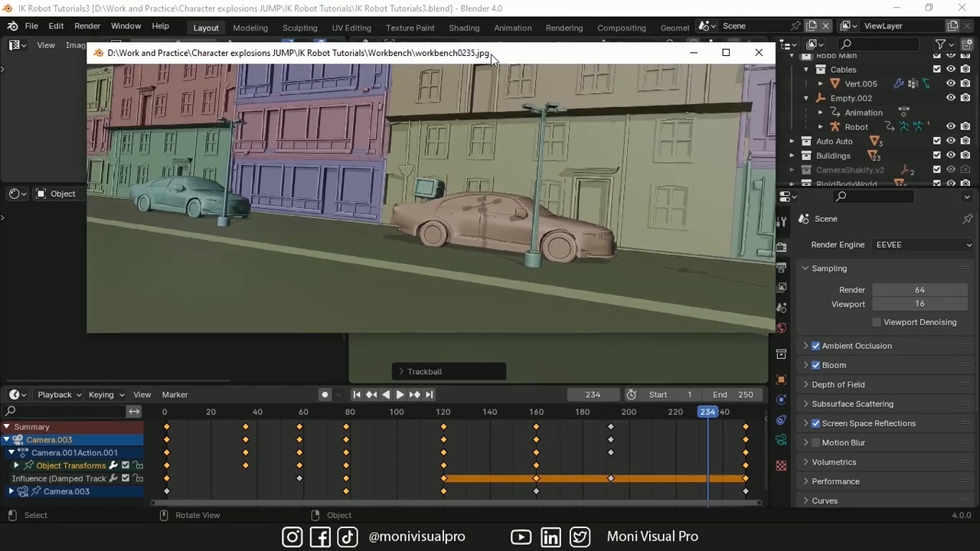
Step: Render a still image of the street shot with the robot through the camera
key("q")
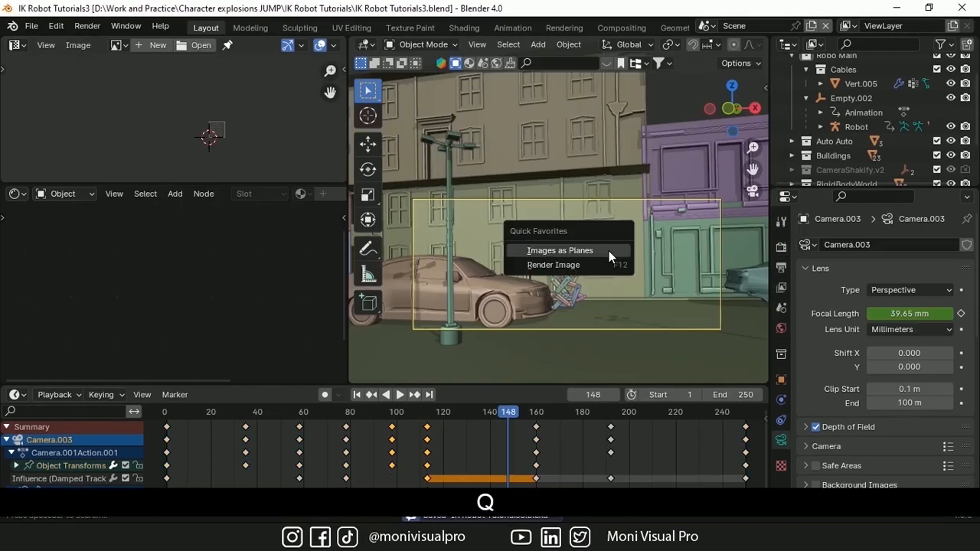
left_click(550, 265)
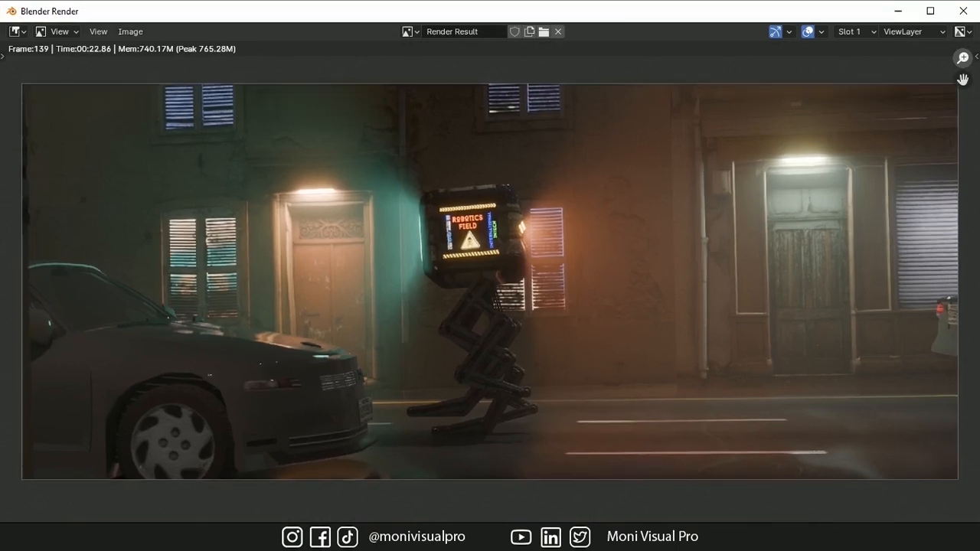
Step: Close the finished render and search the add-ons in the preferences for image
left_click(961, 11)
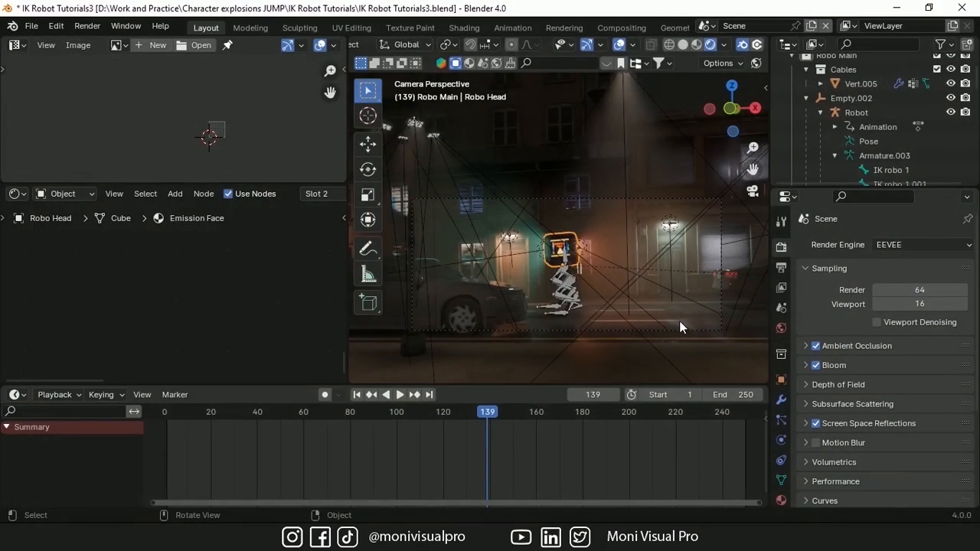
key("ctrl+comma")
left_click(676, 89)
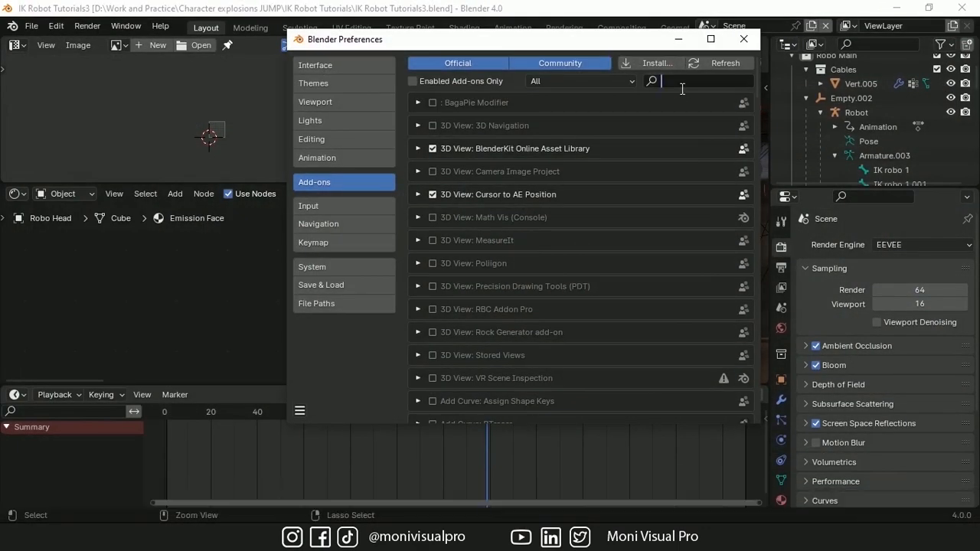
type("image")
Step: Import the clip 11 Big Dust Beam.mp4 as an image plane with the Emit material type
left_click(538, 44)
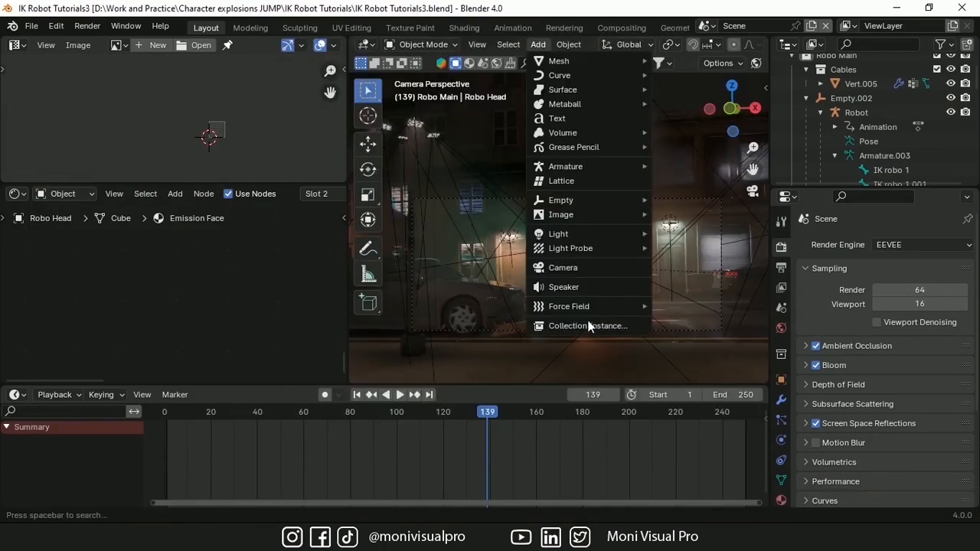
left_click(703, 242)
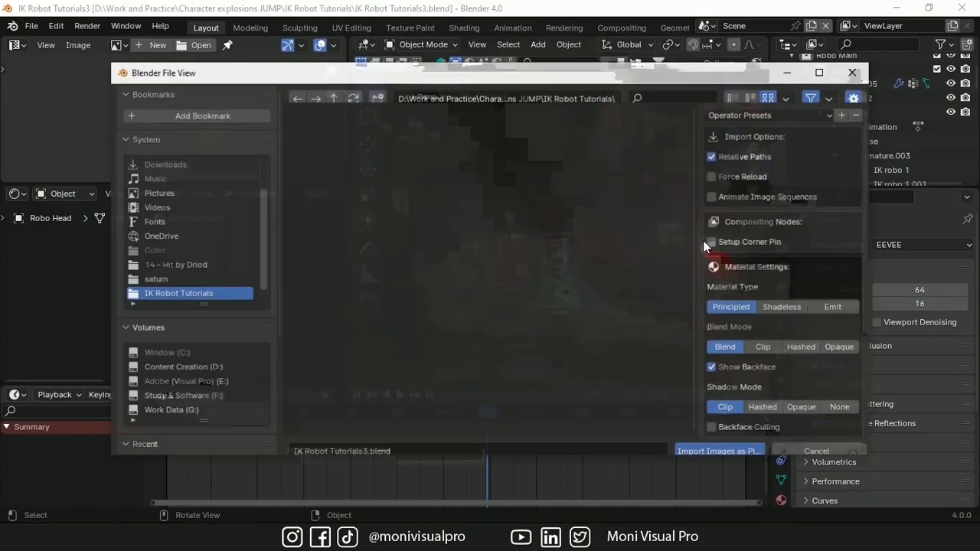
left_click(584, 298)
left_click(824, 319)
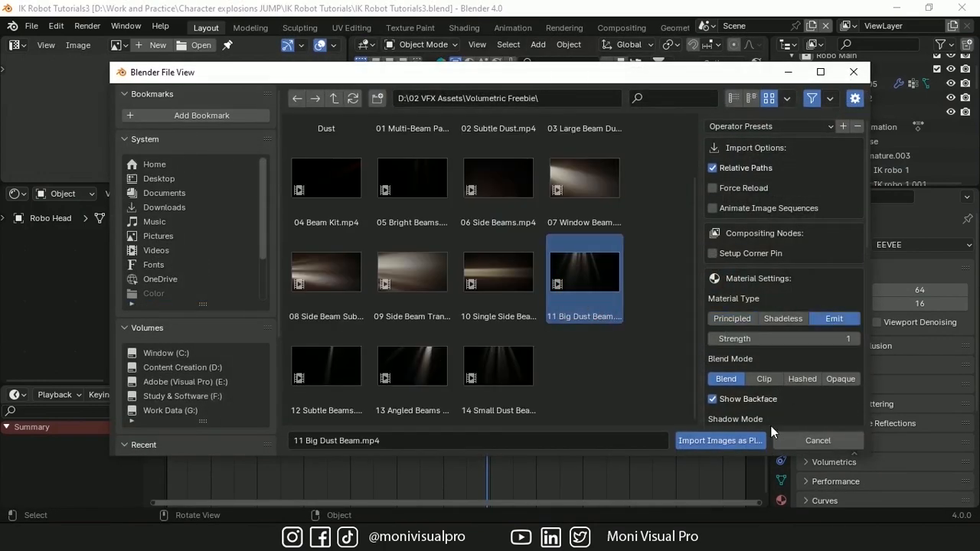
left_click(714, 209)
left_click(713, 399)
left_click(713, 441)
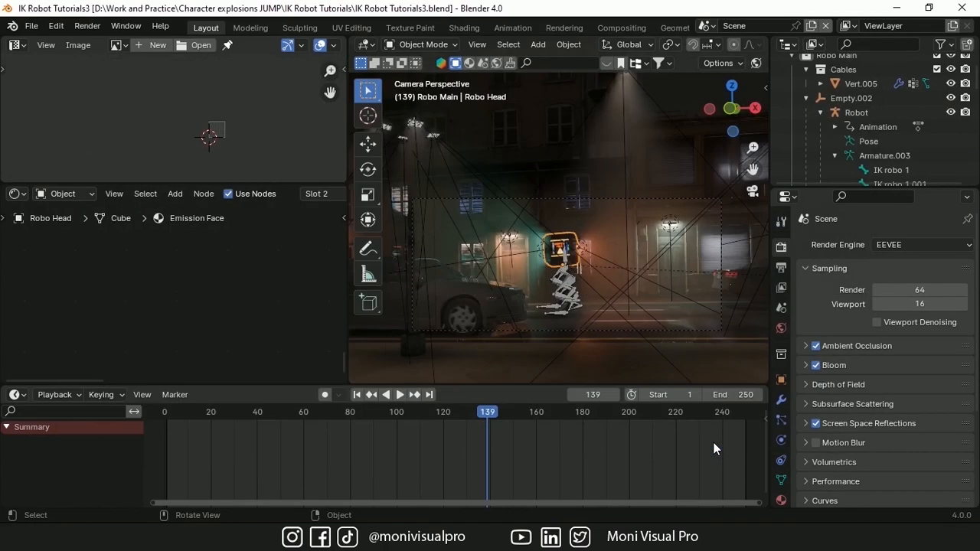
Step: Isolate the dust beam plane, delete its default shader nodes and feed the clip's colour into a new Emission node
key("KP_Divide")
key("Delete")
left_click_drag(103, 250, 181, 284)
type("em")
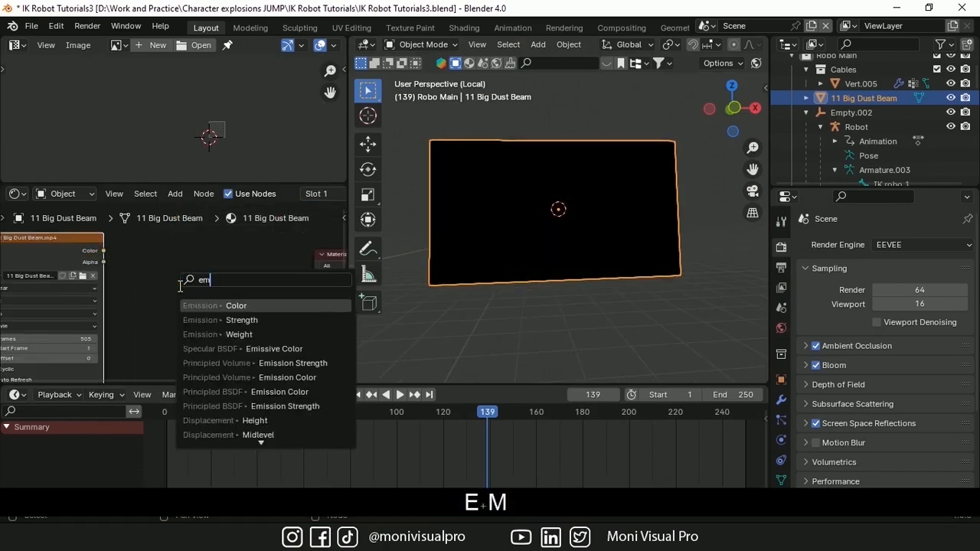
key("Return")
Step: Add Transparent BSDF and Mix Shader nodes, blending transparency with the emission using the clip's colour as the factor
key("shift+a")
left_click(213, 306)
type("t")
key("Delete")
key("shift+a")
left_click(291, 296)
type("mi")
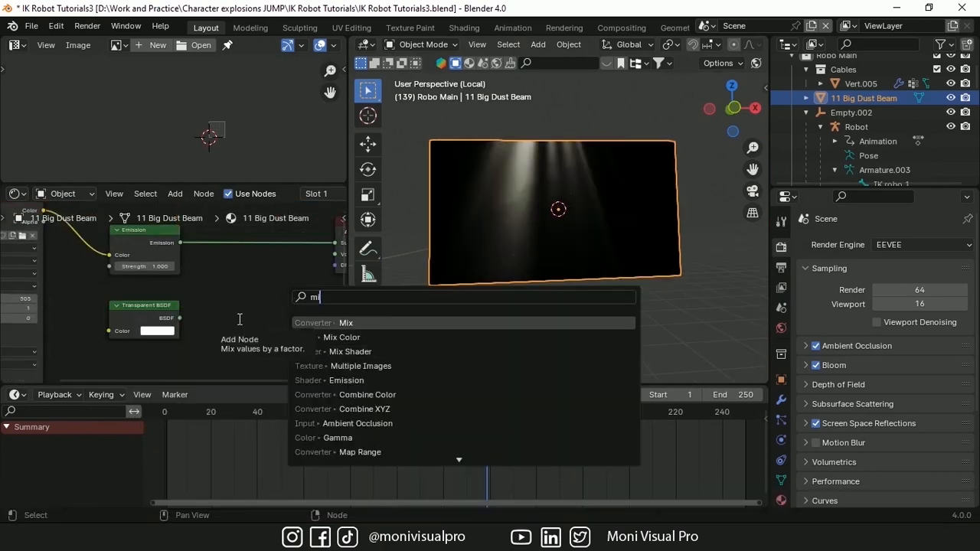
right_click_drag(146, 244, 146, 312, "ctrl+shift")
left_click_drag(266, 277, 280, 265)
middle_click_drag(85, 284, 87, 304)
left_click_drag(47, 231, 232, 323)
Step: Preview the dust beam with an Emission strength of 15, and reduce the strength to 5
double_click(155, 288)
type("100")
key("Return")
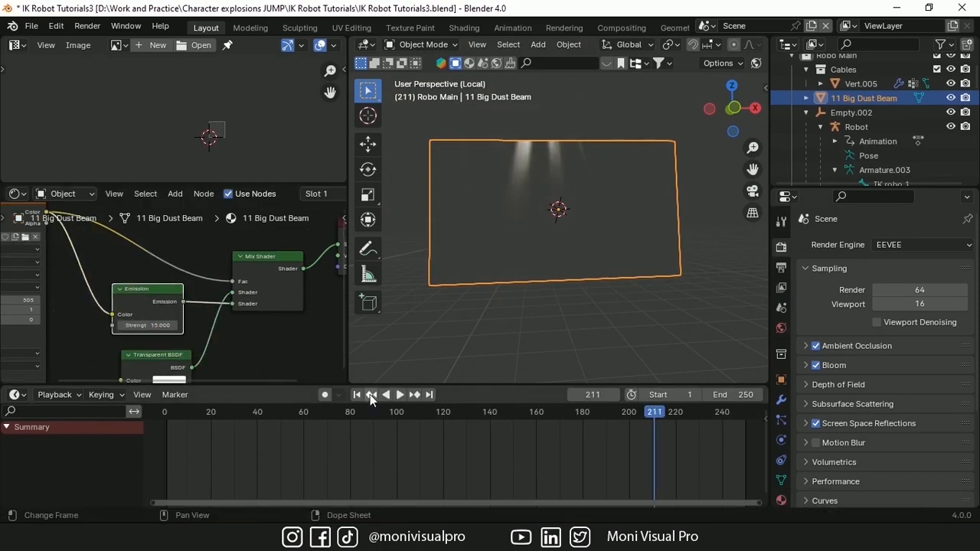
double_click(163, 331)
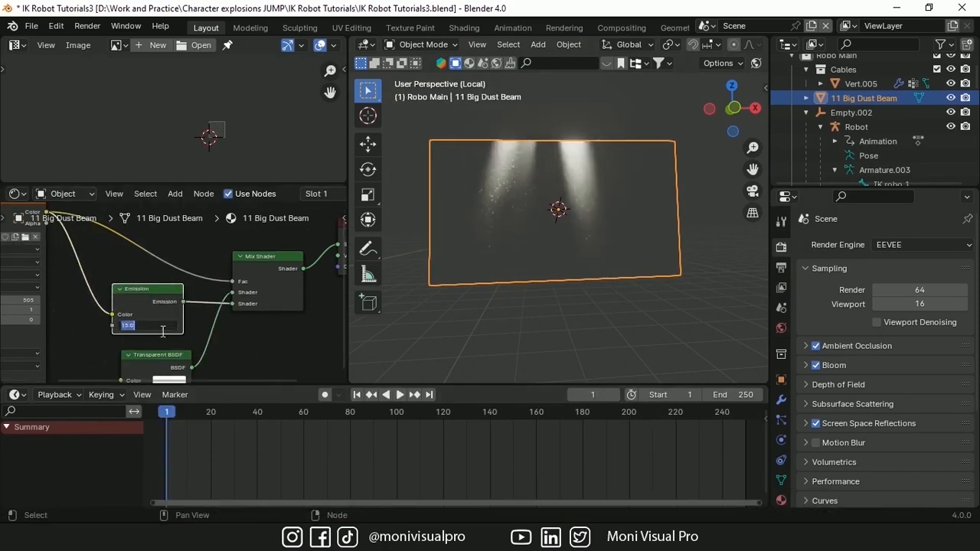
key("BackSpace")
type("5")
key("Return")
Step: Rework the input to the Emission node, leaving its colour plain white and disconnected from the clip
key("shift+a")
left_click(254, 376)
left_click(186, 220)
left_click_drag(120, 330, 174, 315)
middle_click_drag(176, 241, 151, 295)
key("ctrl+x")
Step: Scale the dust beam plane up across the camera view and render a test still at frame 87
key("s")
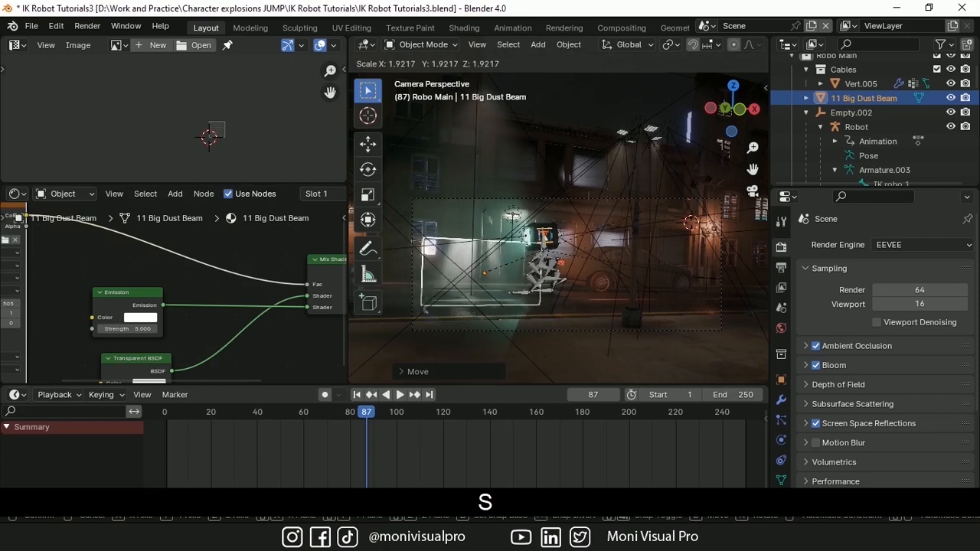
left_click(618, 266)
key("q")
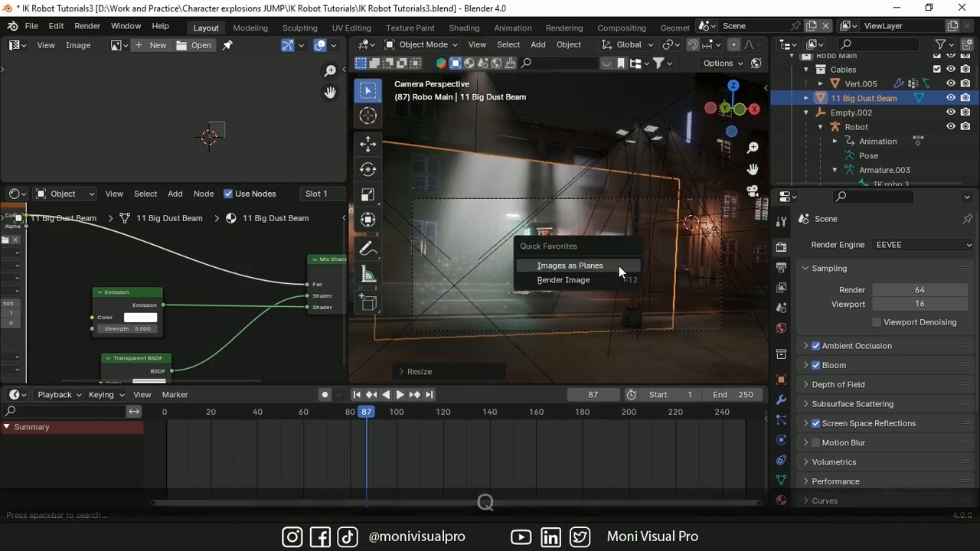
left_click(564, 280)
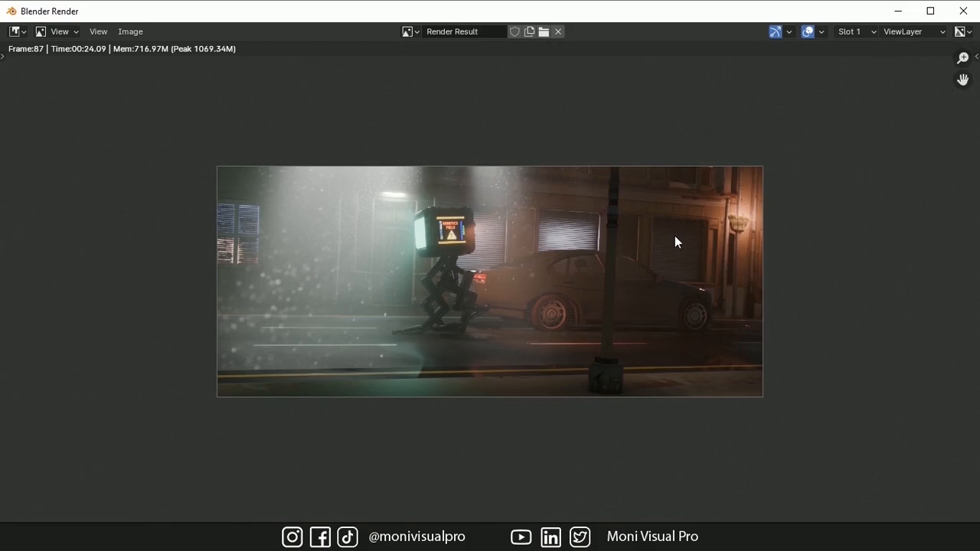
left_click(963, 10)
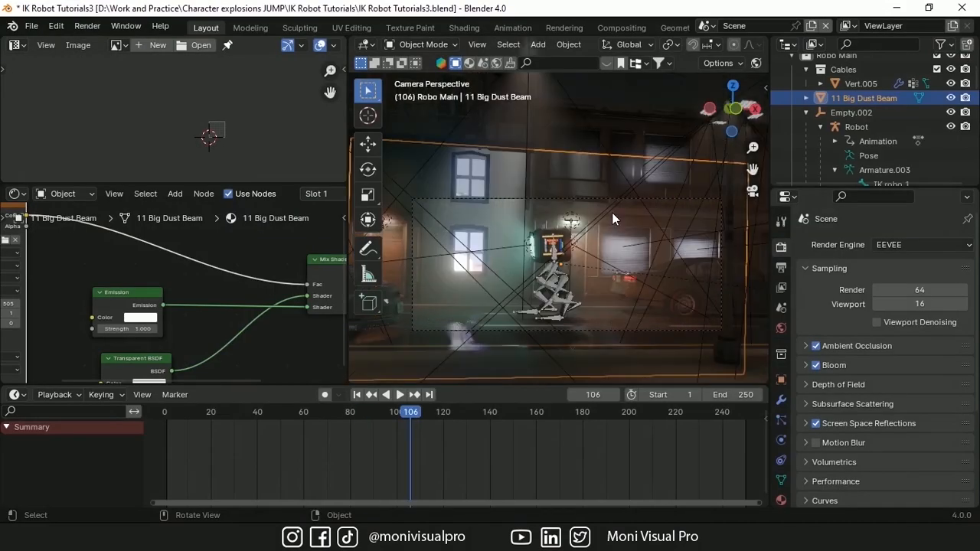
Step: Delete the dust beam plane from the scene and save the file
key("Delete")
key("ctrl+s")
Step: Enable the Mist data pass for the view layer
left_click(781, 267)
left_click(781, 287)
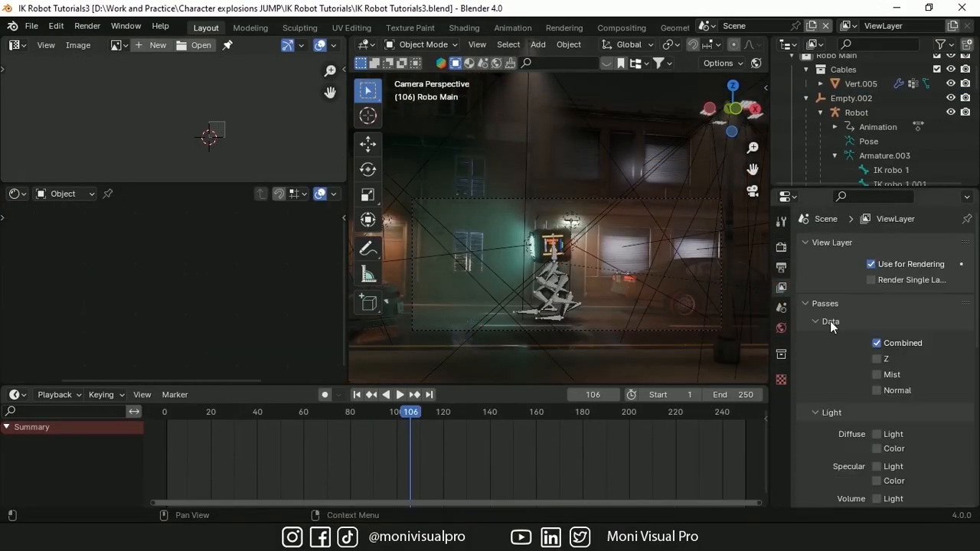
scroll(813, 407, "down", 3)
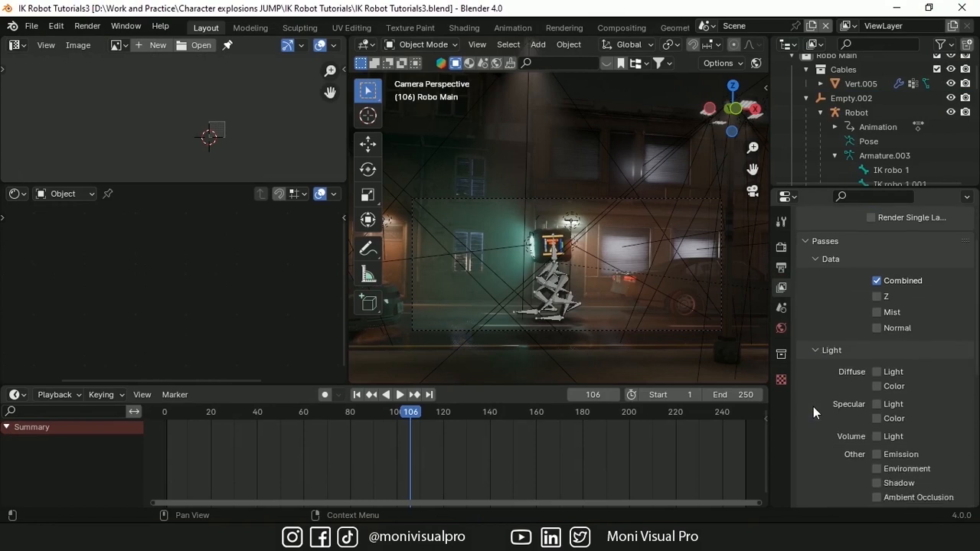
left_click(876, 313)
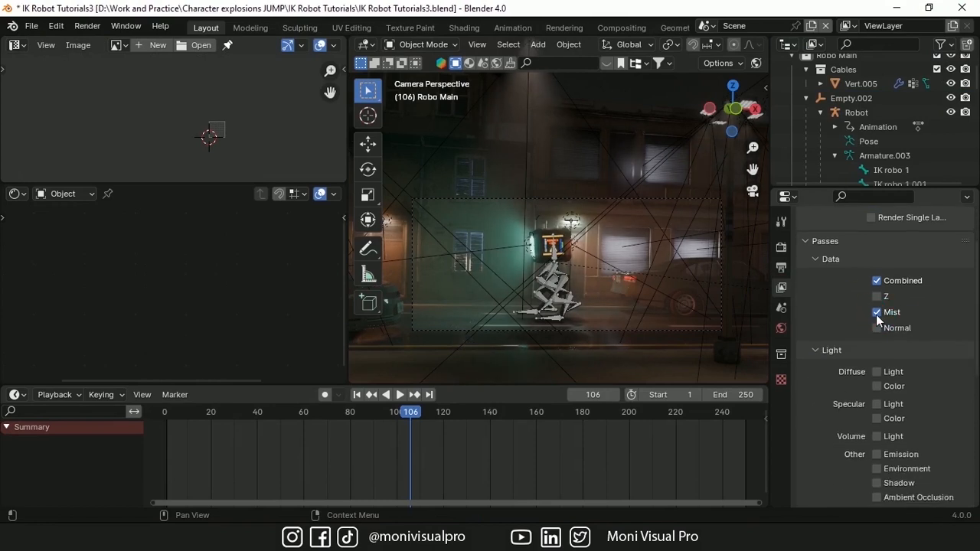
Step: Enable compositing nodes and connect the Mist pass of the render layers to a new File Output node
left_click(610, 28)
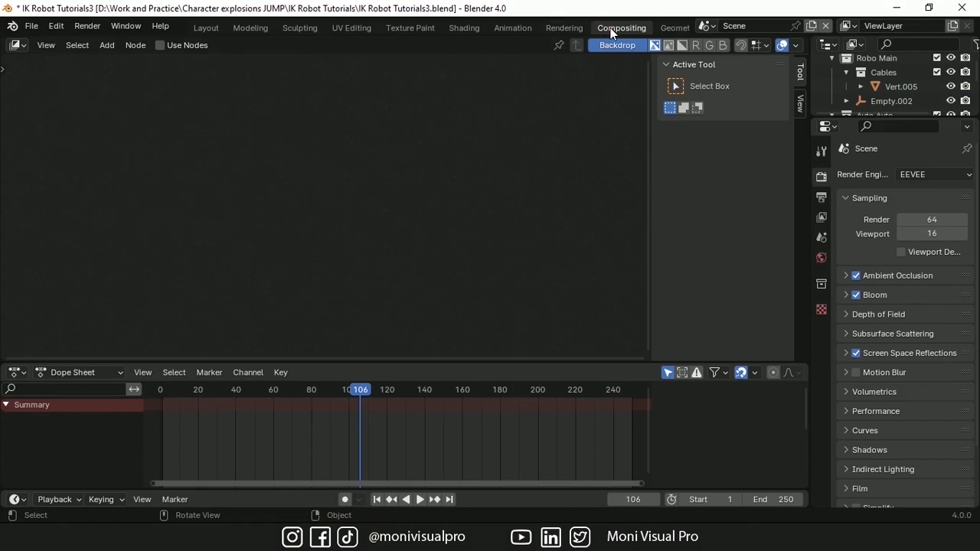
left_click(159, 46)
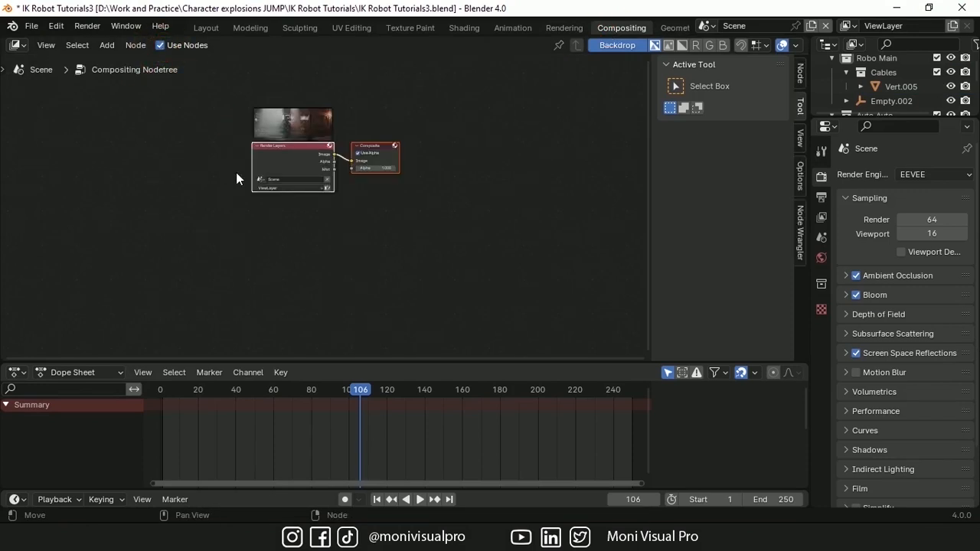
scroll(294, 153, "up", 5)
left_click(107, 46)
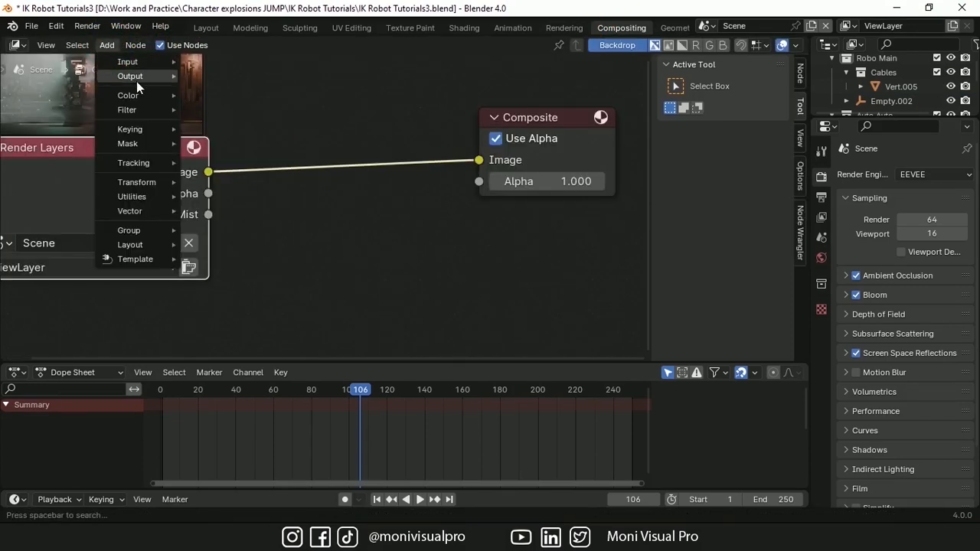
left_click(157, 78)
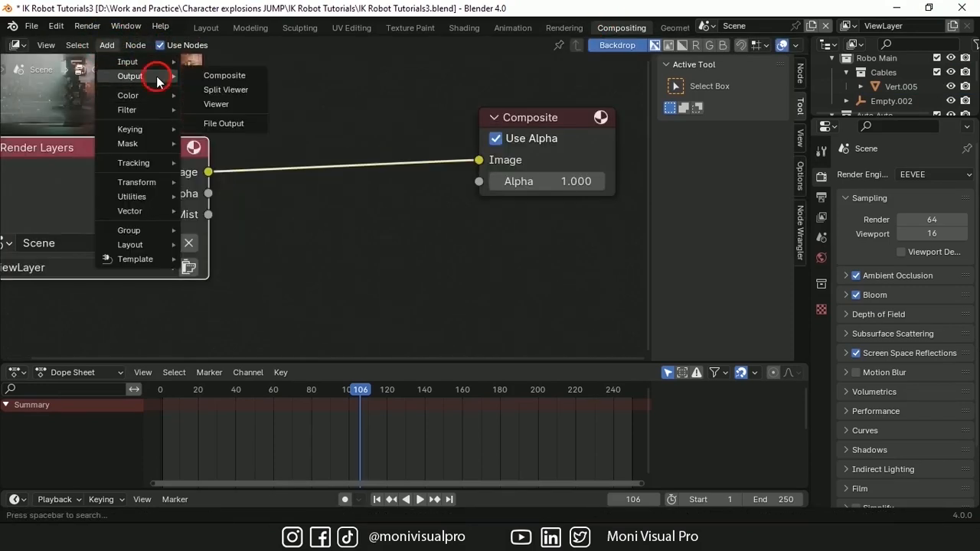
left_click(224, 123)
left_click(364, 248)
left_click_drag(208, 214, 365, 326)
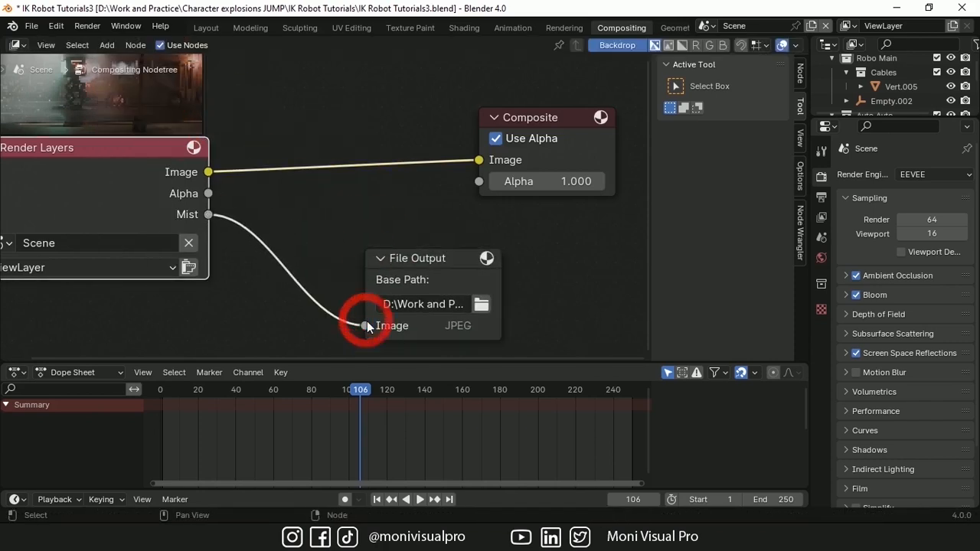
Step: Create a Mist folder in the project directory and set the File Output path there with the name Mist
left_click(481, 307)
left_click(334, 98)
left_click(377, 98)
type("Mist")
left_click(432, 131)
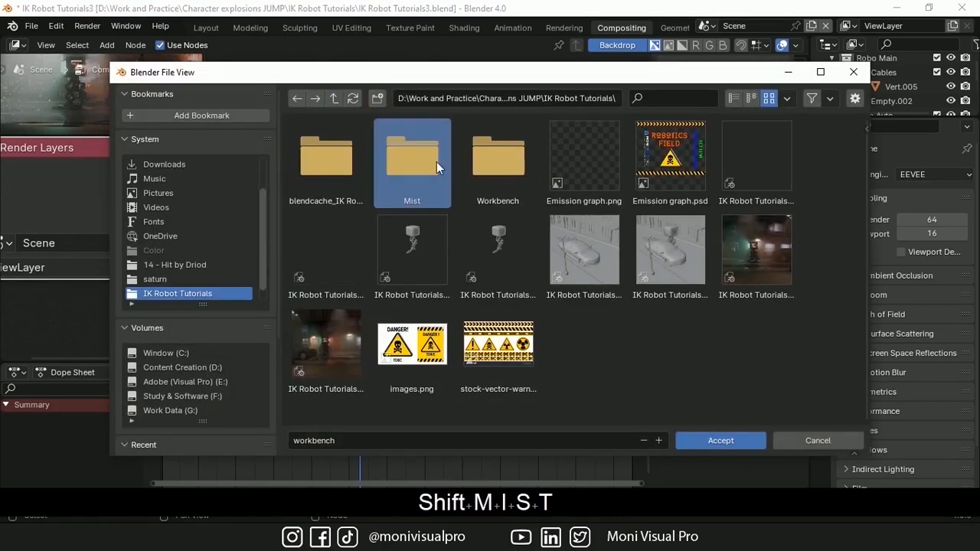
double_click(434, 136)
left_click(344, 442)
type("Mist")
key("Return")
Step: Return to the Layout workspace, select the camera and display the Mist render pass in the viewport
left_click(206, 27)
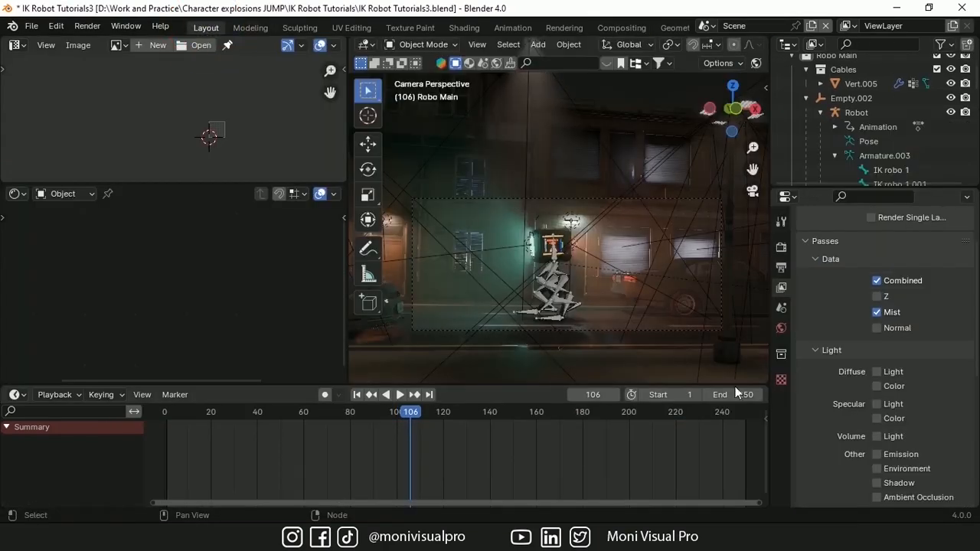
left_click(658, 330)
scroll(720, 46, "down", 8)
left_click(723, 45)
left_click(723, 221)
left_click(756, 275)
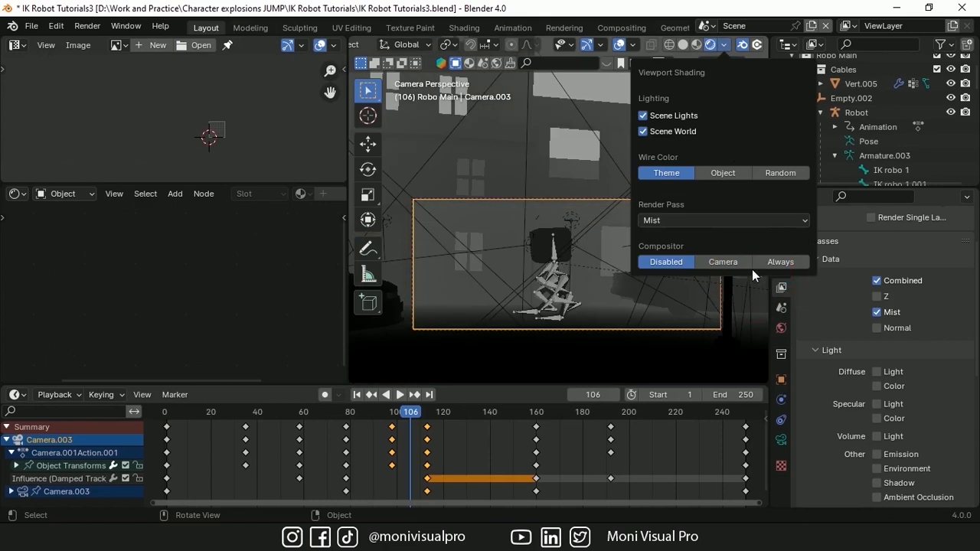
Step: Set the world's mist pass start to 0 m and its falloff to Linear, and save the file
left_click(781, 440)
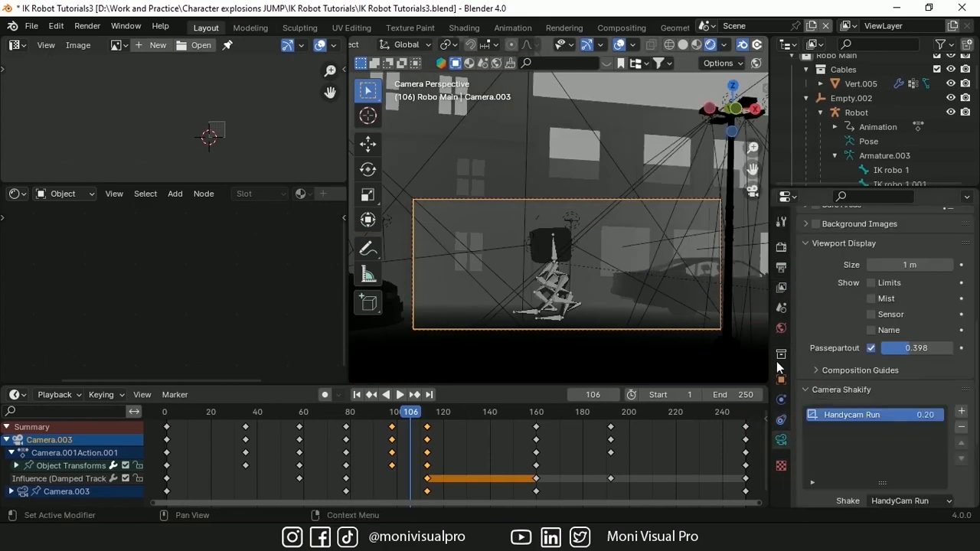
left_click(781, 329)
left_click(840, 401)
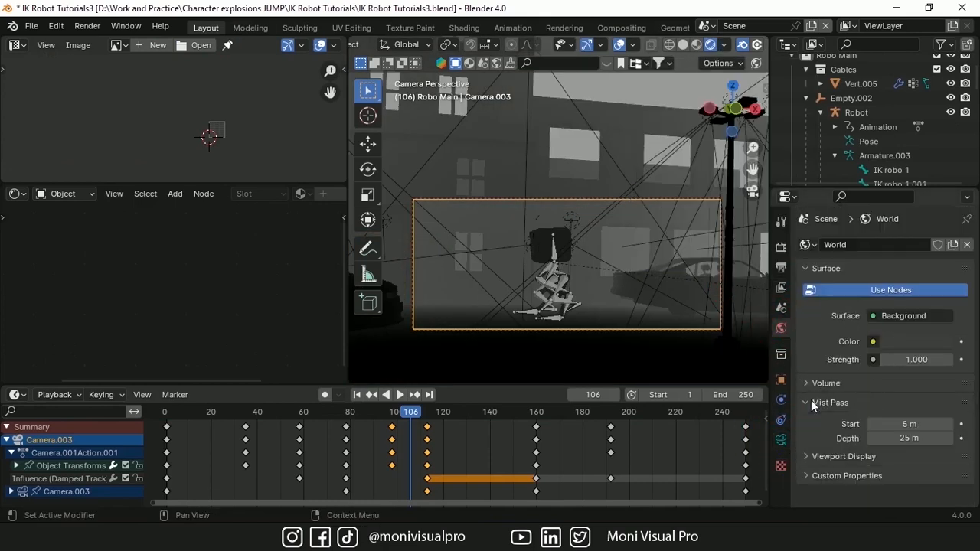
left_click(918, 424)
type("0")
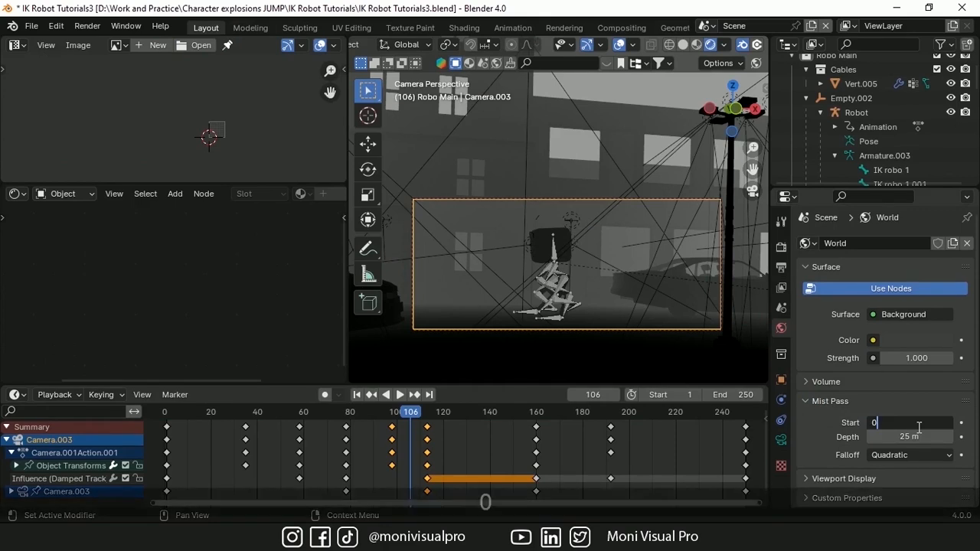
key("Return")
left_click(892, 455)
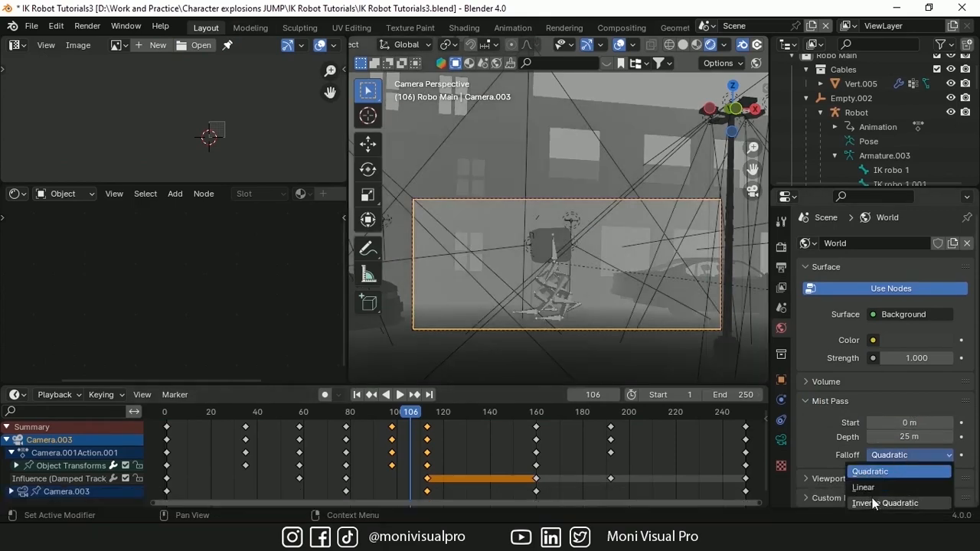
left_click(877, 487)
key("ctrl+s")
Step: Switch the viewport render pass from Mist back to Combined
left_click(724, 46)
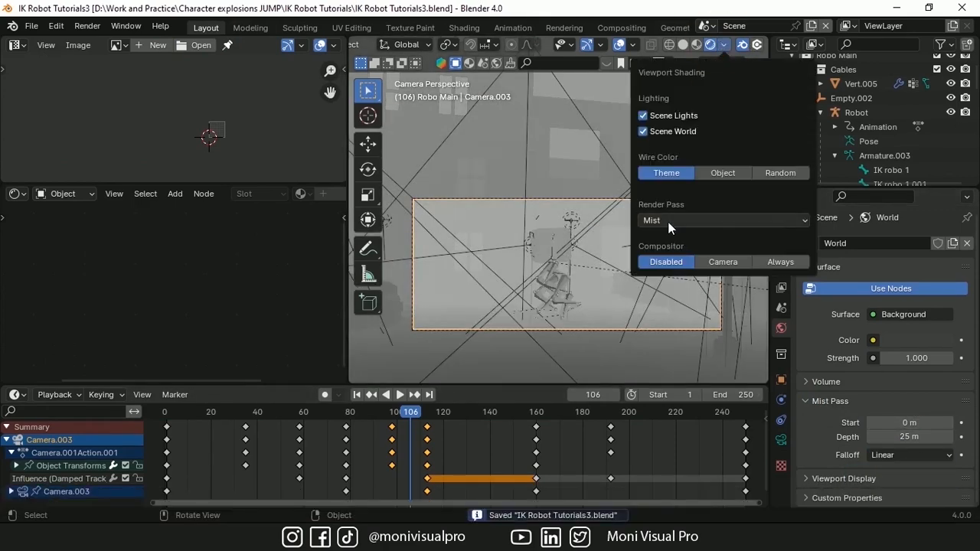
left_click(670, 222)
left_click(488, 258)
Step: Create a Color folder in the project directory and set the render output there with the name Beauty pass color
left_click(781, 267)
scroll(861, 413, "down", 5)
left_click(962, 320)
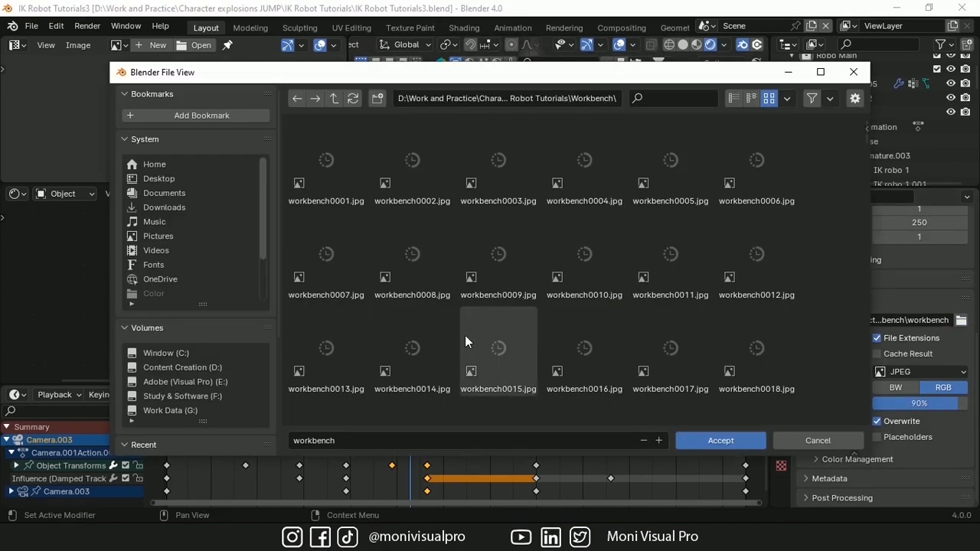
left_click(333, 98)
left_click(377, 98)
type("Color")
left_click(497, 176)
double_click(497, 176)
left_click(372, 440)
type("Base color")
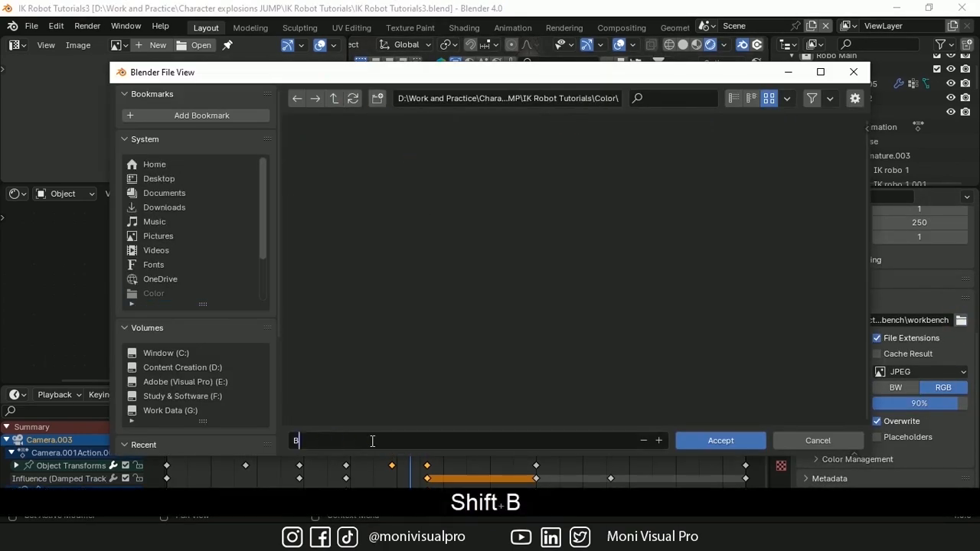
left_click(719, 440)
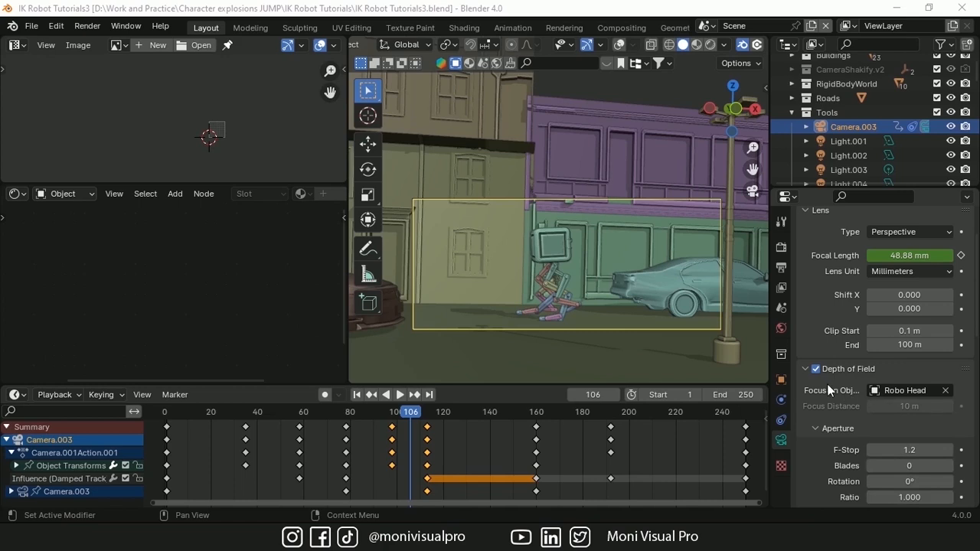
Step: Review the camera's Depth of Field option, its Robo Head focus object and the aperture settings
left_click(817, 370)
left_click(818, 371)
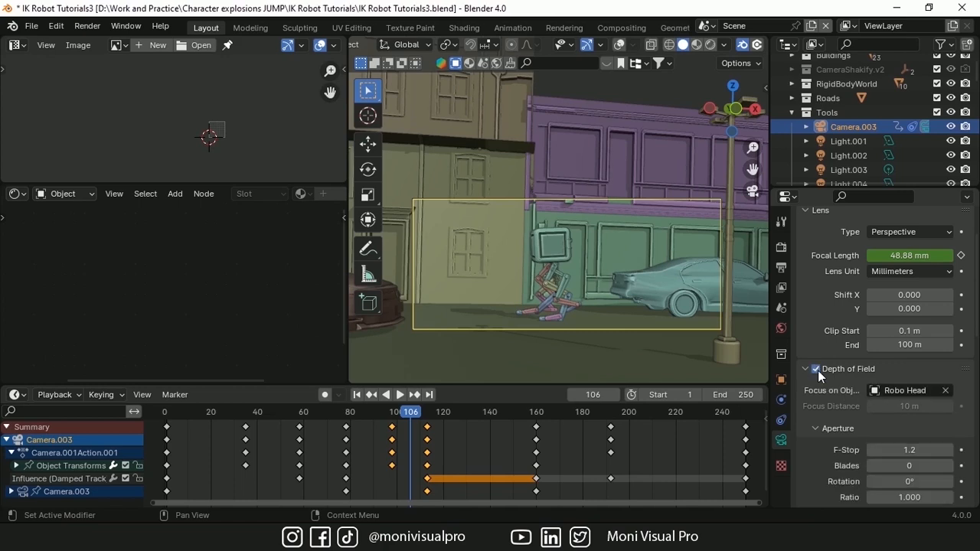
left_click(922, 391)
left_click(831, 411)
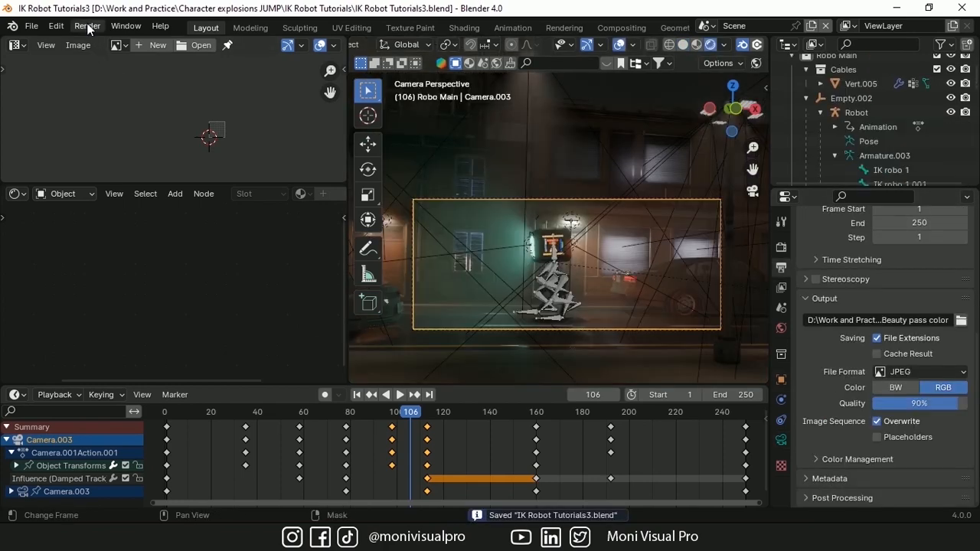
Step: Render the full animation as the Beauty pass color image sequence
left_click(87, 27)
left_click(120, 56)
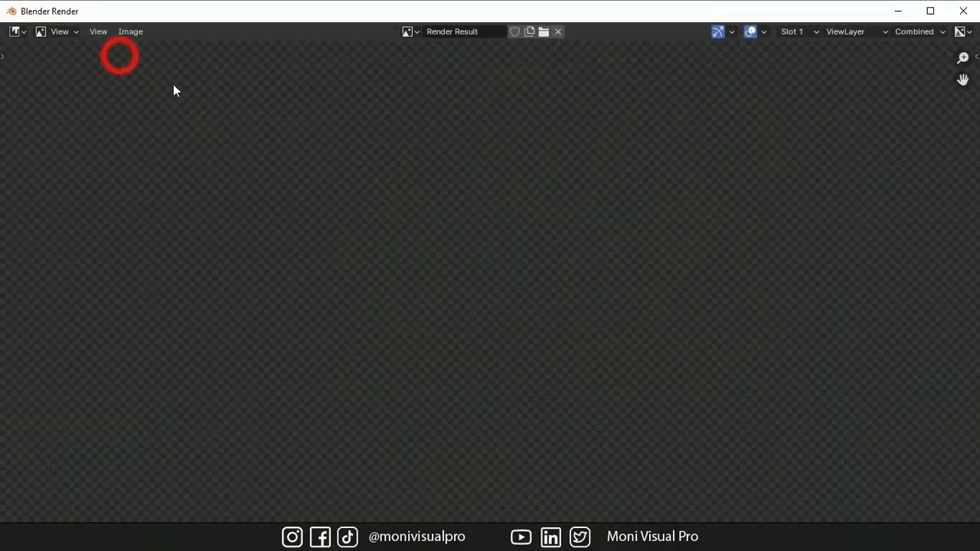
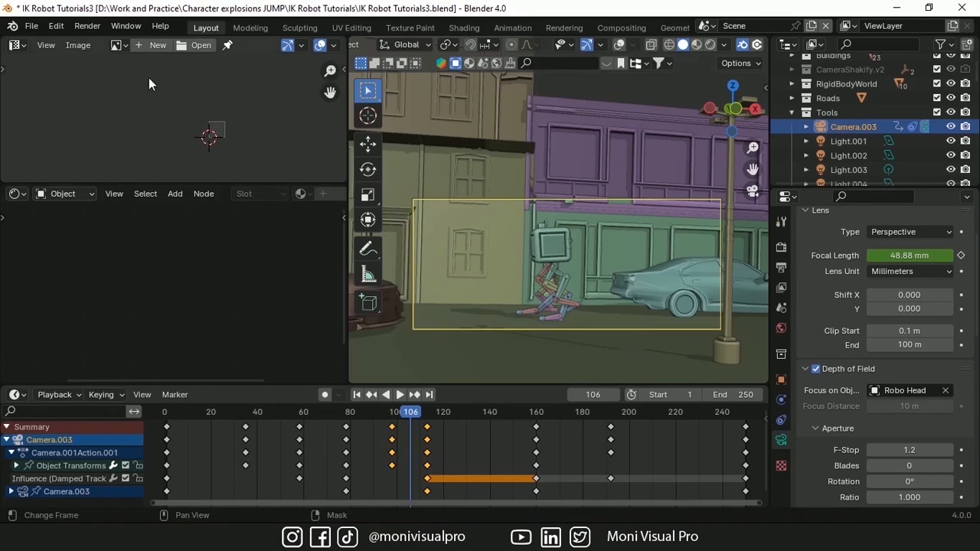
Step: Look up the Adobe After Effects (.jsx) export add-on in the preferences by searching for "ado", then close the preferences
key("ctrl+comma")
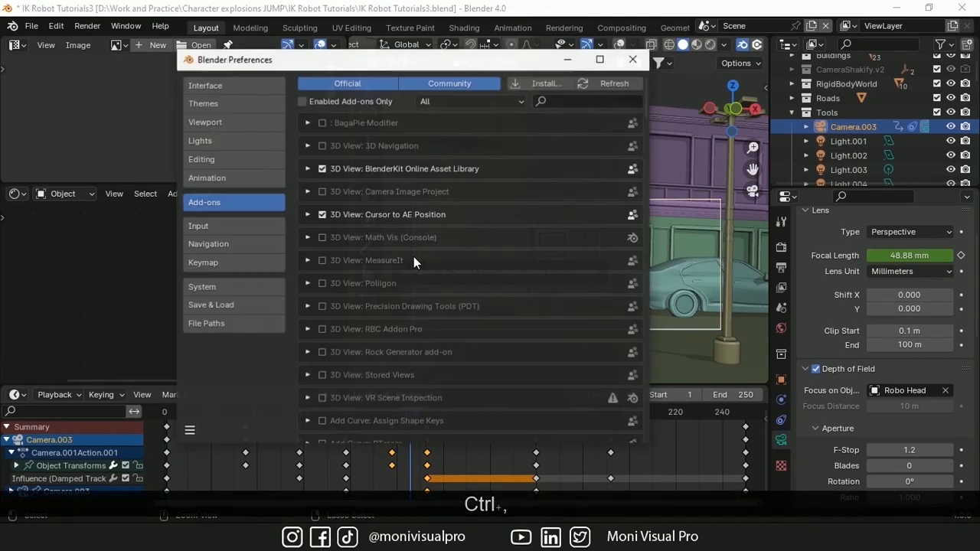
left_click(571, 102)
type("ado")
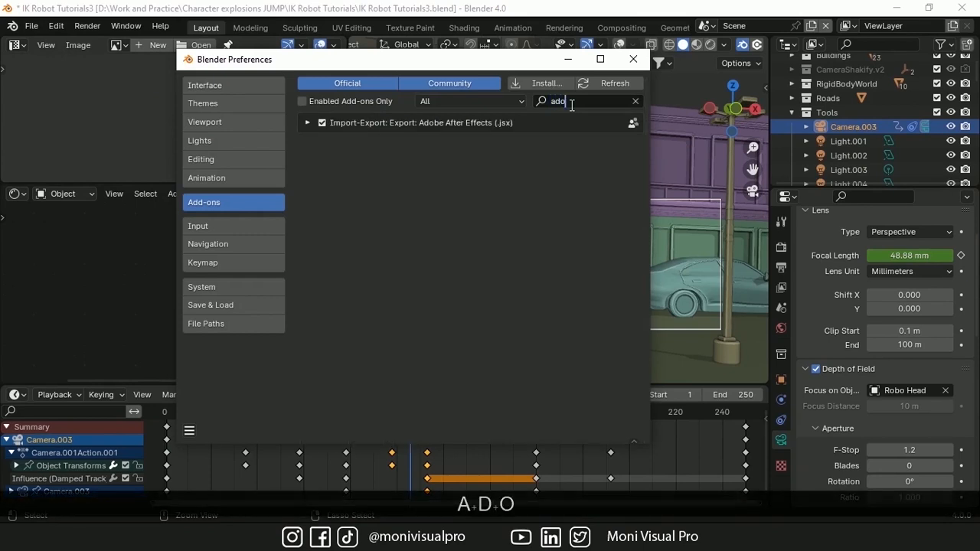
left_click(447, 181)
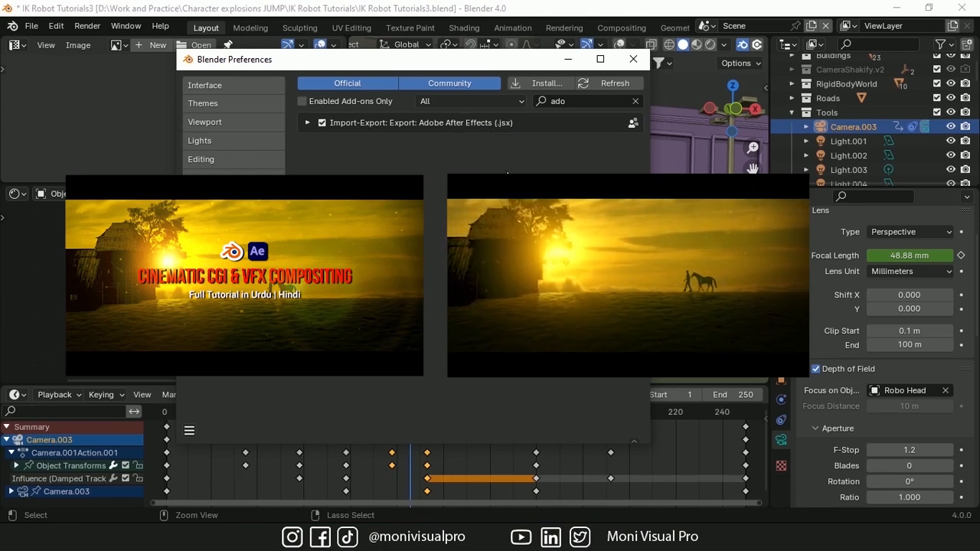
left_click(637, 61)
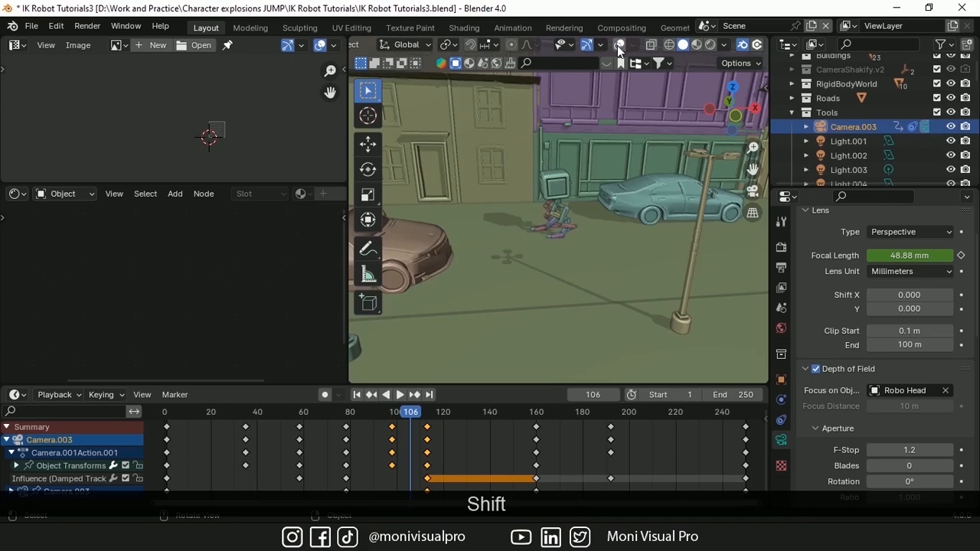
Step: Show the viewport overlays and add a Plain Axes empty to the scene
left_click(618, 46)
key("shift+a")
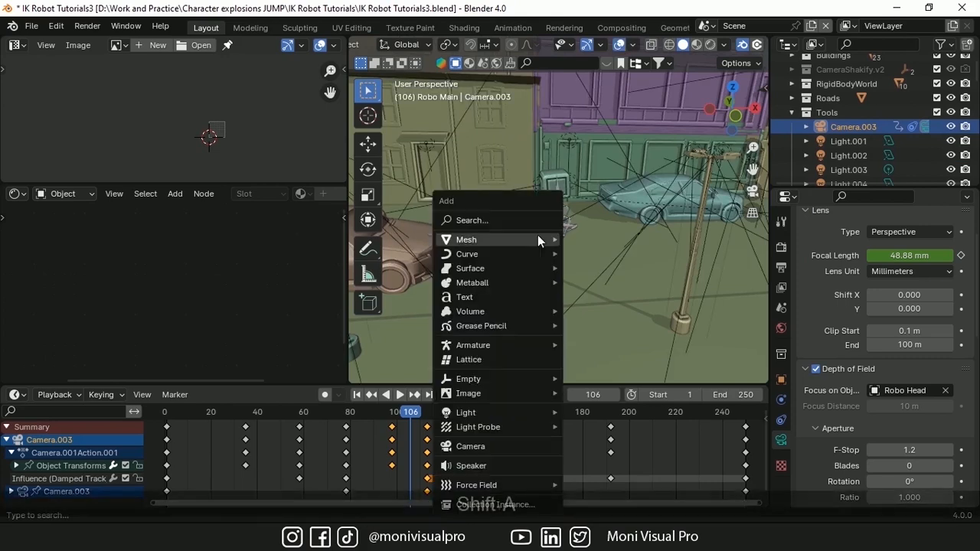
mouse_move(506, 380)
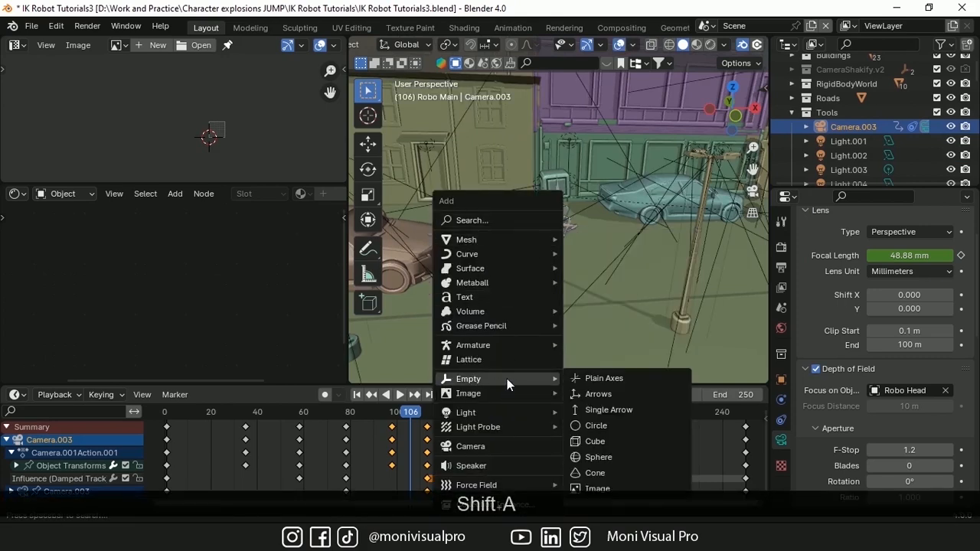
left_click(615, 376)
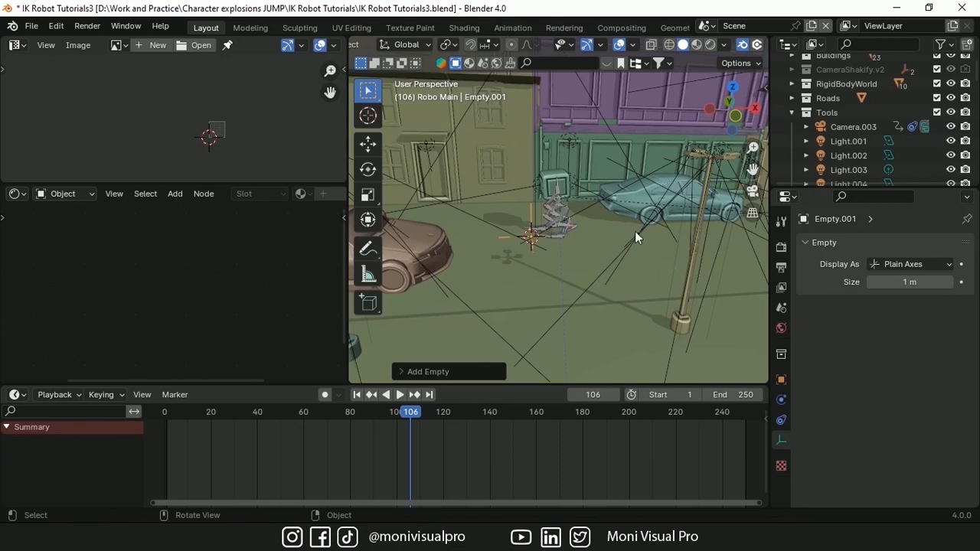
Step: Rename the new empty to Target Null
left_click(781, 379)
left_click(875, 244)
type("Null")
key("BackSpace")
key("BackSpace")
key("BackSpace")
key("BackSpace")
key("BackSpace")
type("Target Null")
key("Return")
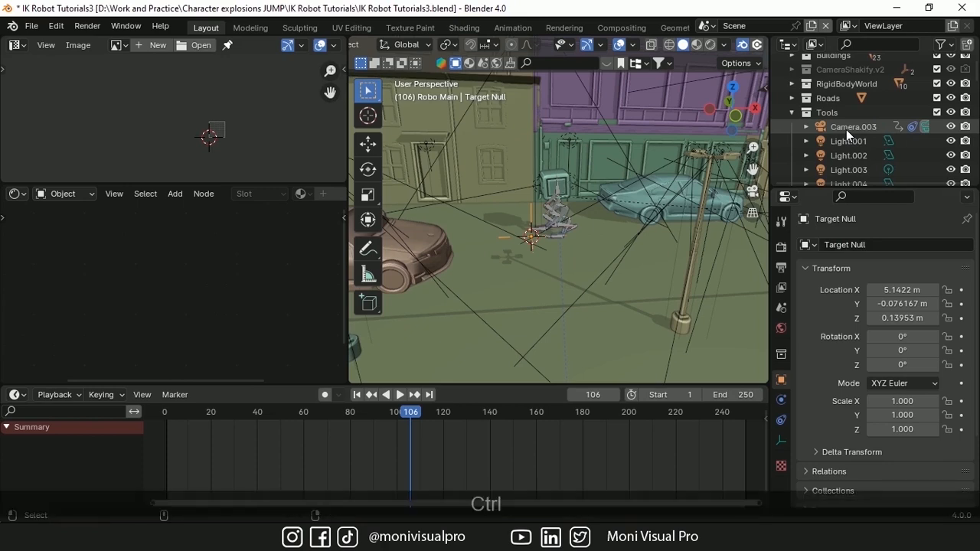
Step: Export Camera.003 together with the Target Null empty to After Effects as IK Robot Tutorials3.jsx in the project folder
left_click(846, 127, "ctrl")
left_click(32, 26)
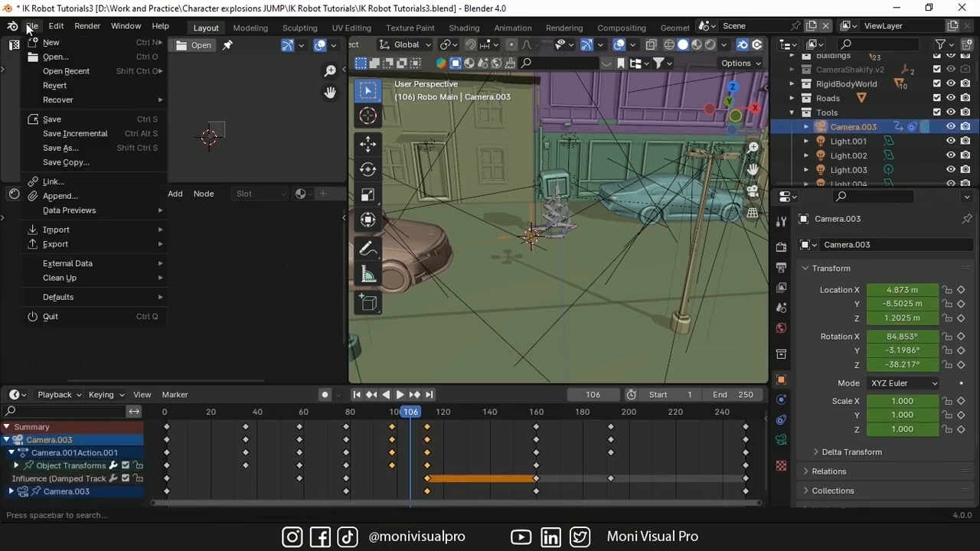
mouse_move(73, 244)
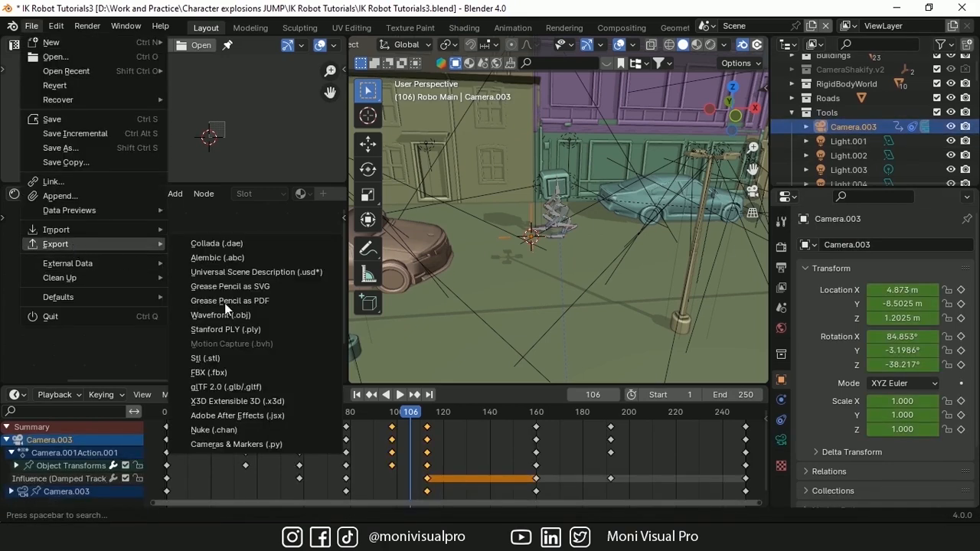
left_click(247, 416)
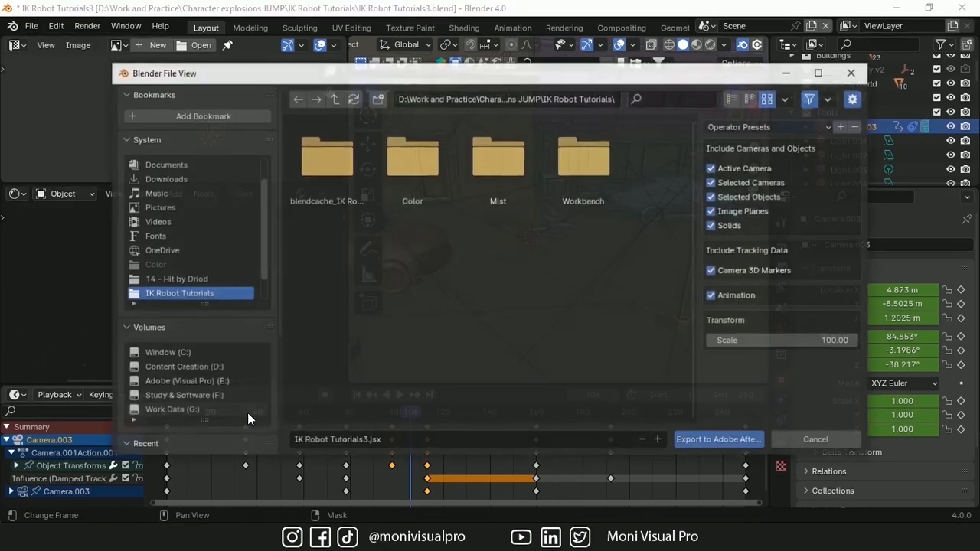
left_click(707, 442)
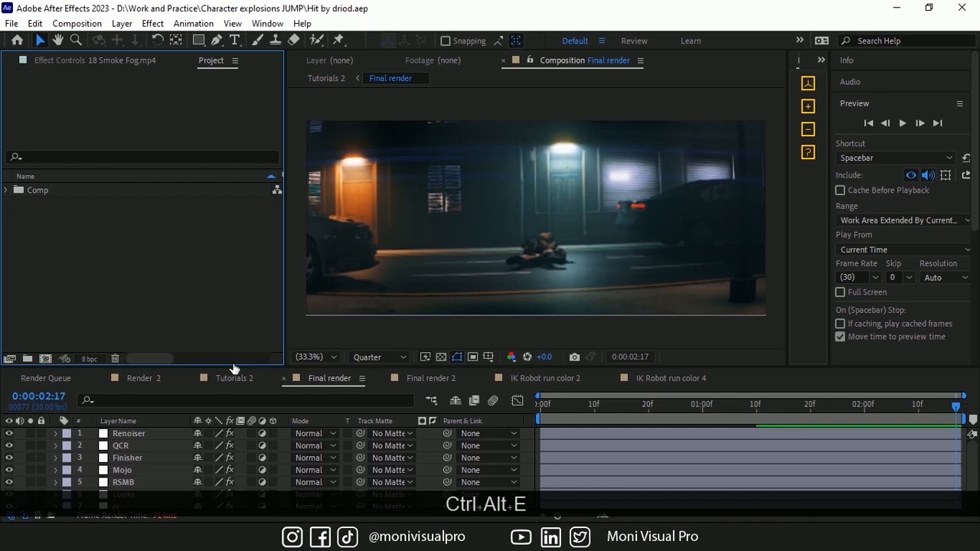
Step: Switch to After Effects and import the rendered beauty pass JPEG sequence from the Color folder
double_click(144, 306)
key("ctrl+v")
key("Return")
left_click(628, 149)
left_click(749, 431)
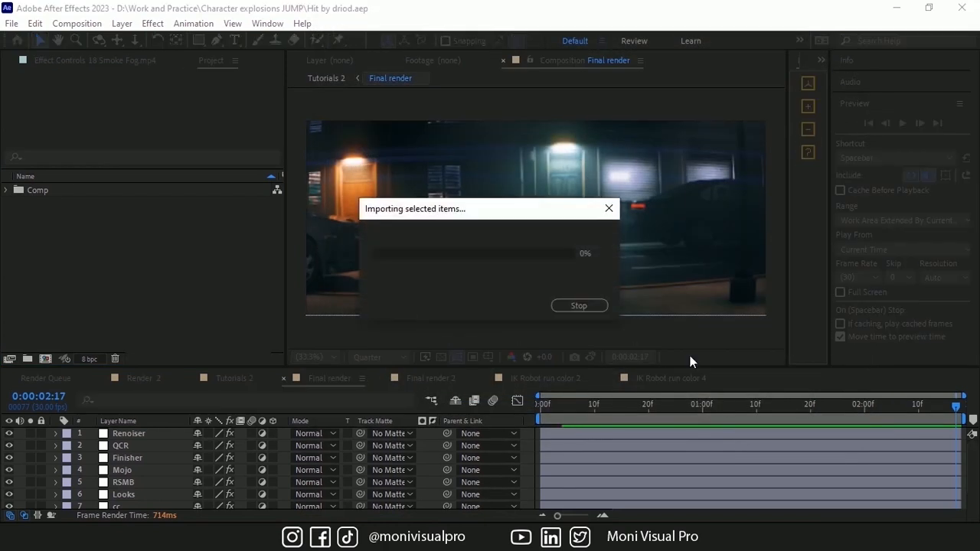
Step: Rename the imported beauty sequence to Beauty pass color
key("Return")
left_click_drag(157, 195, 88, 212)
type("\\")
key("BackSpace")
type("r")
left_click(107, 247)
Step: Create a project folder named Tutorials containing the Beauty pass color sequence and expand it
left_click(76, 192)
key("ctrl+alt+shift+n")
type("Tutorials")
key("Return")
left_click(6, 204)
Step: Interpret the Beauty pass color footage at 24 frames per second
left_click(73, 217)
right_click(72, 217)
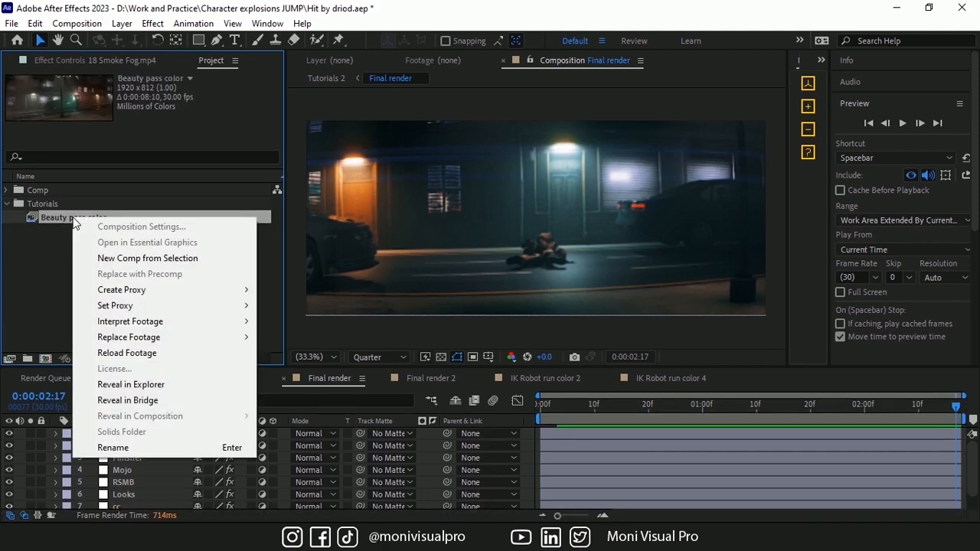
mouse_move(131, 322)
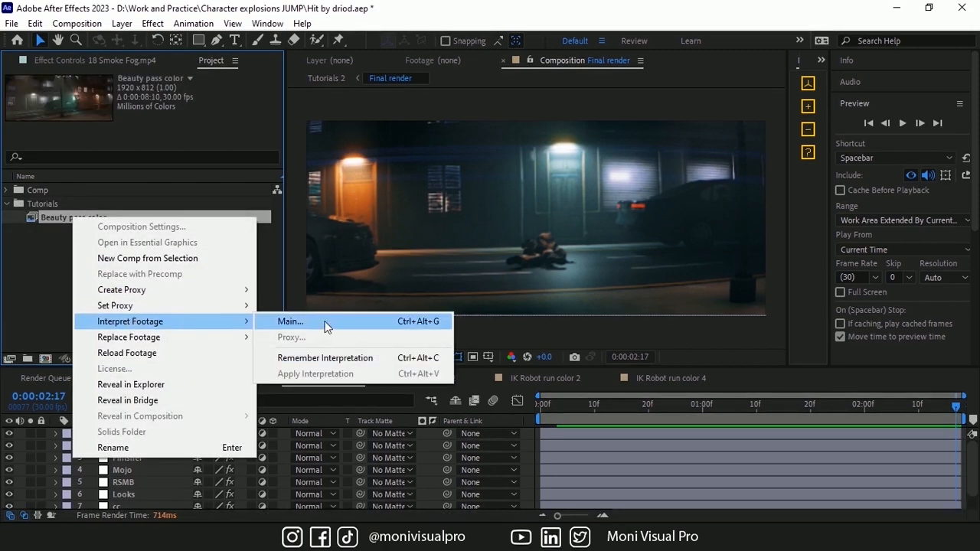
left_click(325, 323)
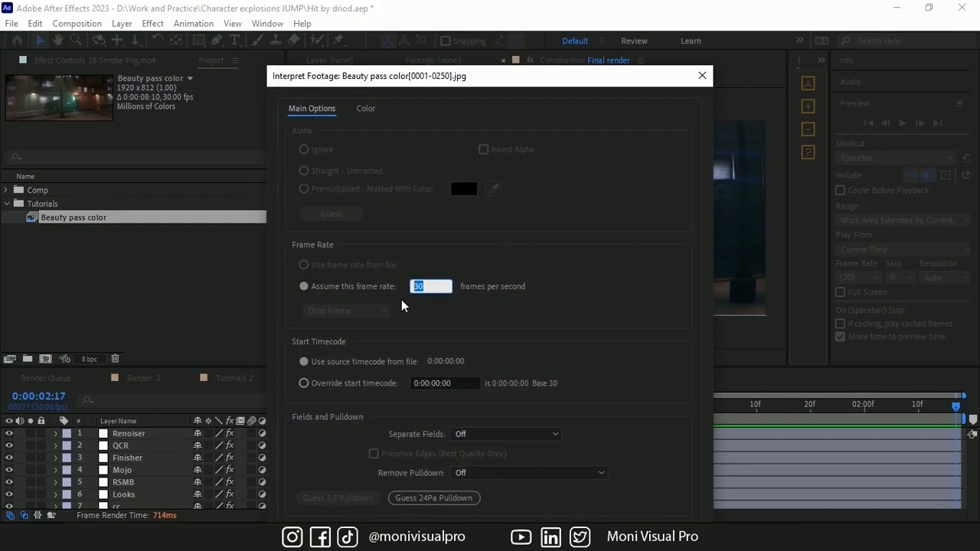
type("24")
key("Return")
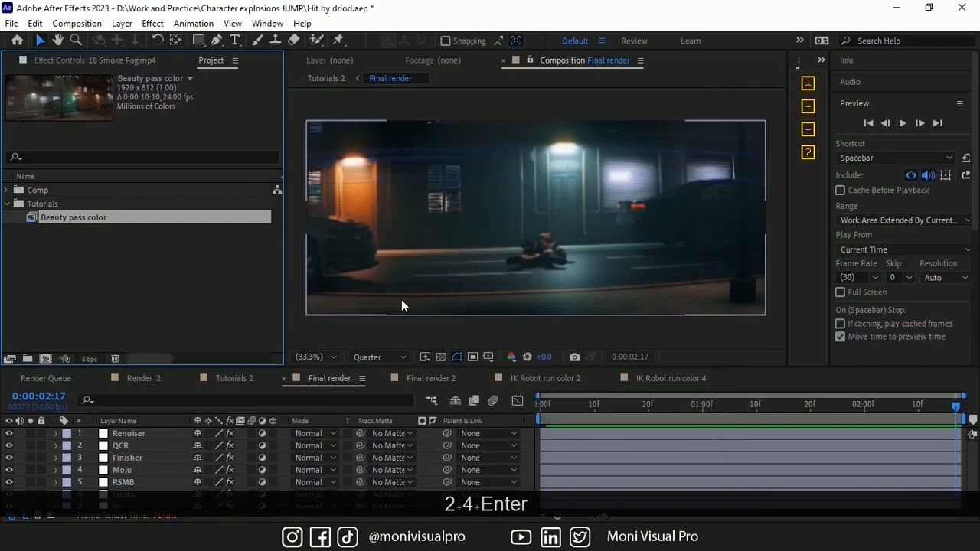
Step: Remember the footage interpretation of Beauty pass color for reuse on other footage
right_click(98, 224)
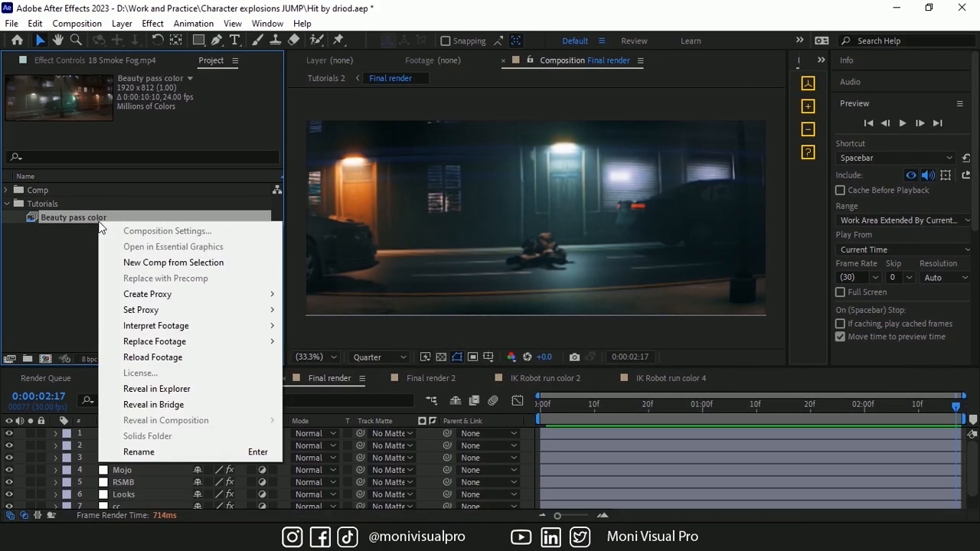
mouse_move(192, 325)
left_click(349, 363)
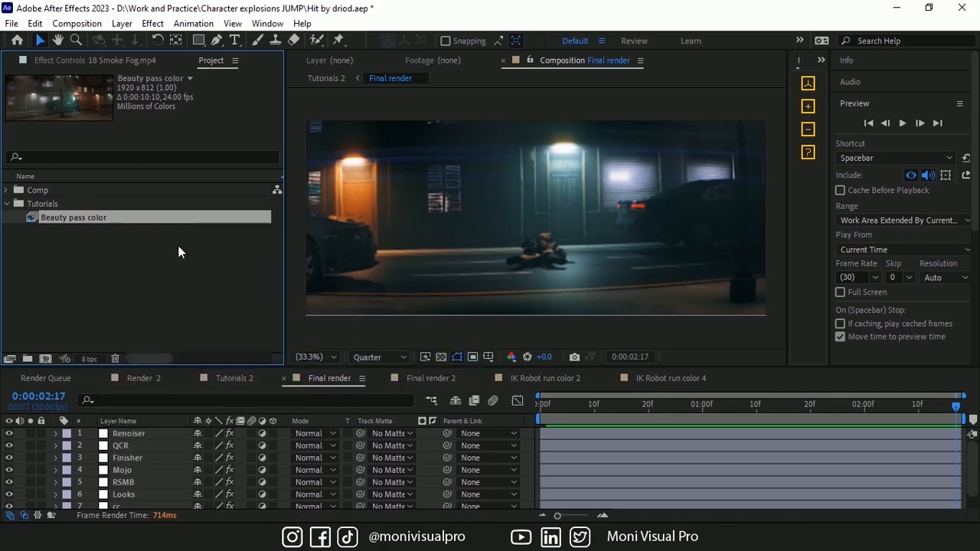
Step: Import the mist image sequence from the Mist subfolder inside the project's Mist folder
key("ctrl+i")
left_click(428, 46)
double_click(605, 147)
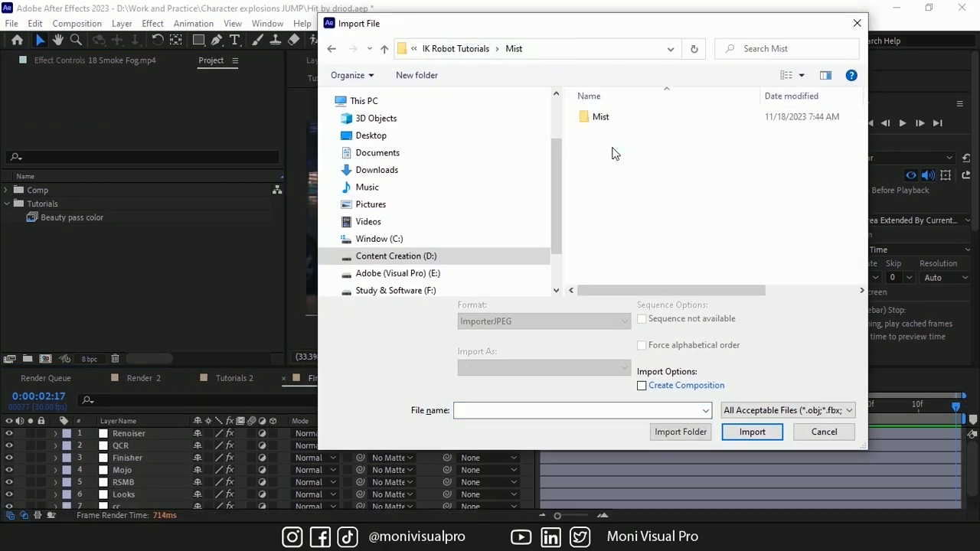
double_click(634, 120)
left_click(609, 145)
left_click(751, 432)
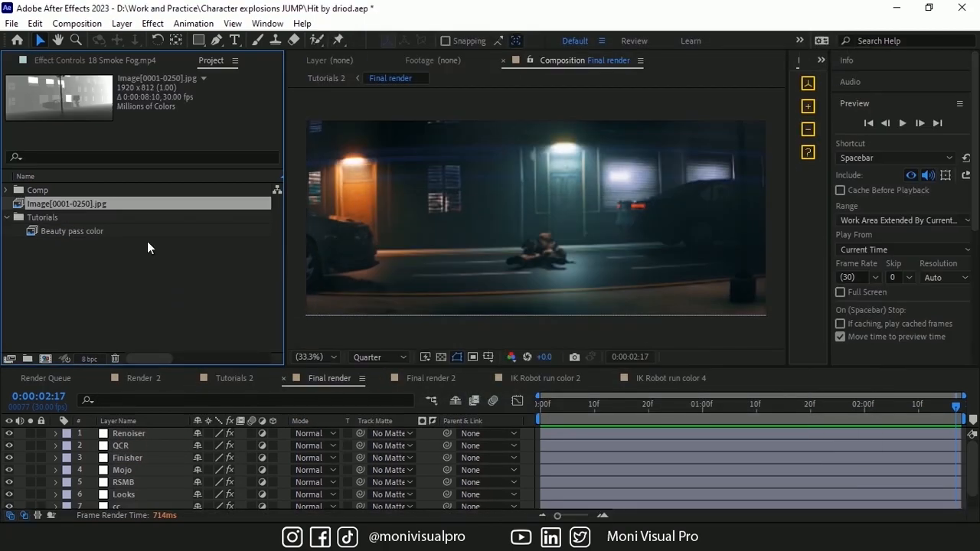
Step: Rename the imported mist sequence to Mist Pass and move it into the Tutorials folder
key("Return")
type("Mist Pass")
key("Return")
left_click_drag(60, 213, 42, 217)
Step: Apply the remembered interpretation to Mist Pass and create the Beauty pass color Tutorials composition from the Beauty pass color sequence
right_click(104, 232)
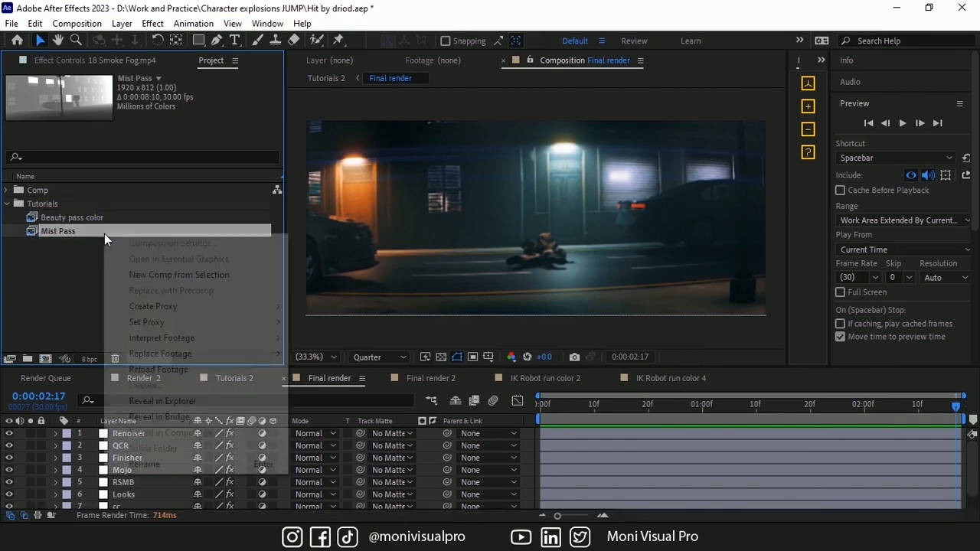
mouse_move(191, 338)
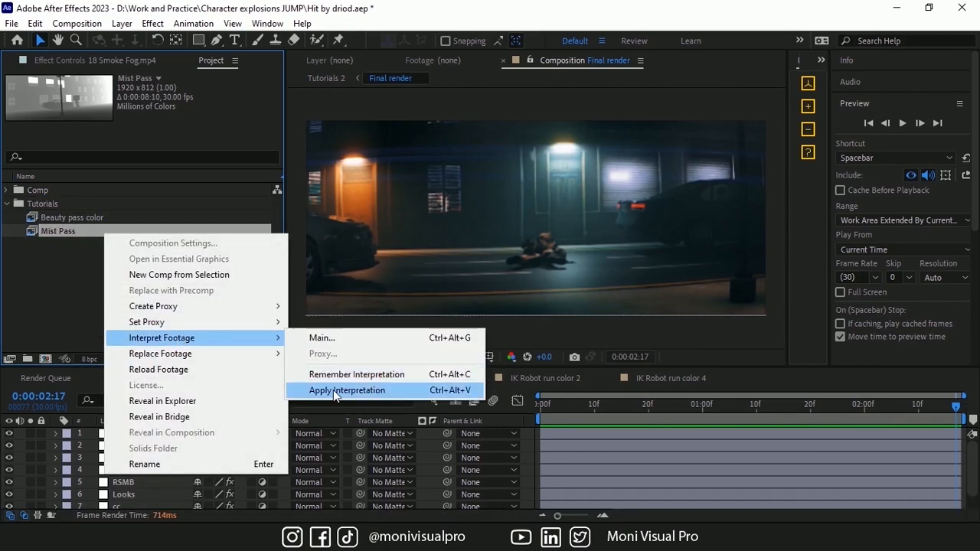
left_click(333, 390)
left_click_drag(67, 218, 44, 358)
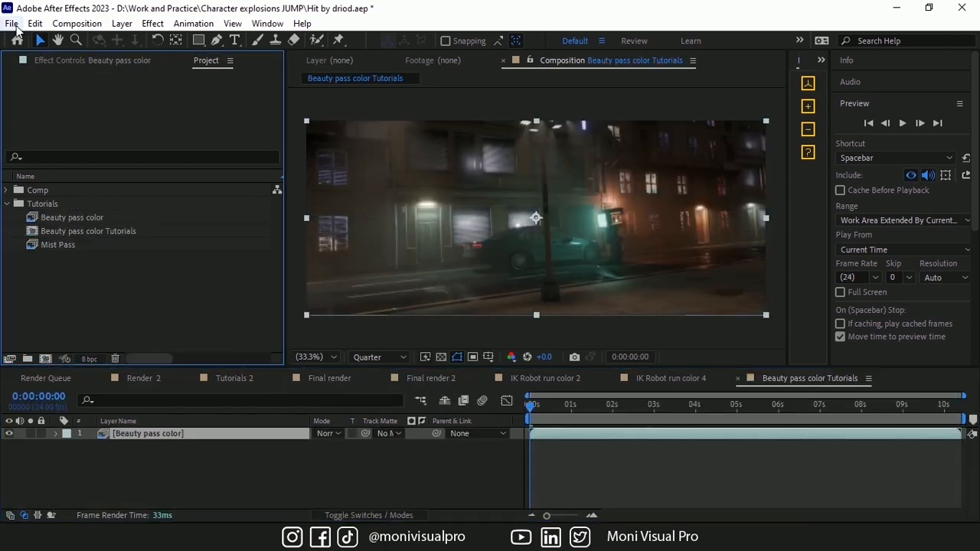
Step: Run the script file IK Robot Tutorials3.jsx to import the exported camera and null
left_click(12, 24)
mouse_move(115, 376)
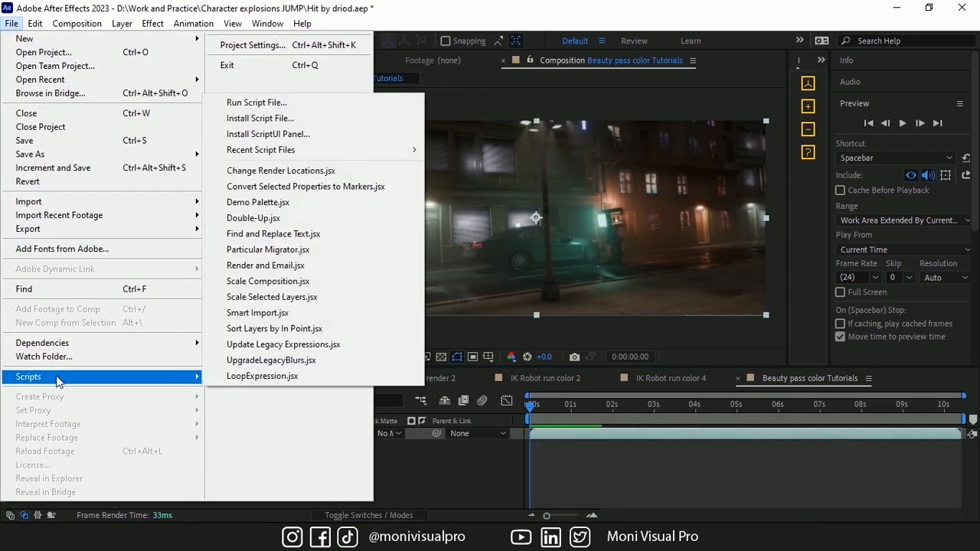
left_click(261, 103)
left_click(317, 196)
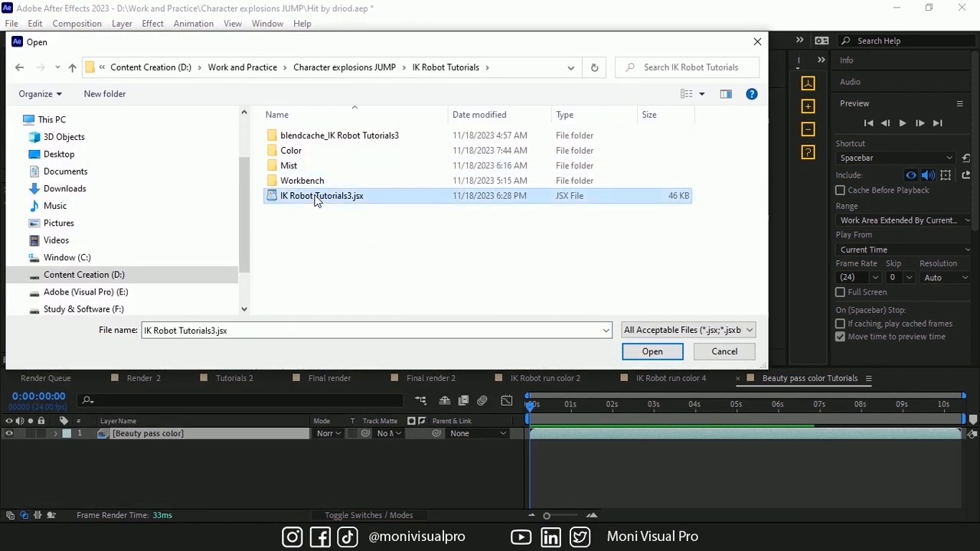
left_click(645, 354)
left_click(638, 245)
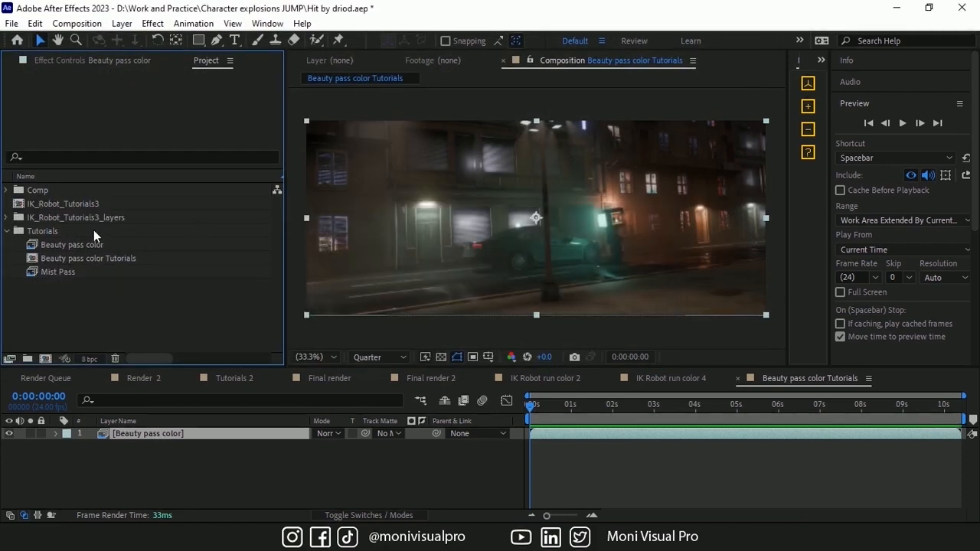
Step: Move the IK_Robot_Tutorials3 composition and its layers folder into the Tutorials folder
left_click(76, 204)
left_click(80, 216, "ctrl")
left_click_drag(81, 217, 60, 230)
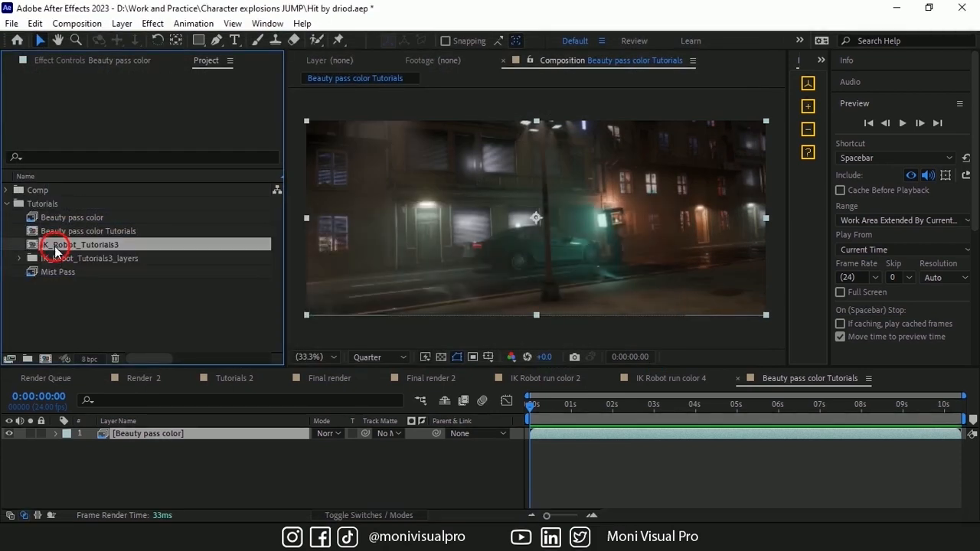
Step: Copy the Camera_003 and Target_Null layers from the IK_Robot_Tutorials3 composition into Beauty pass color Tutorials
double_click(54, 245)
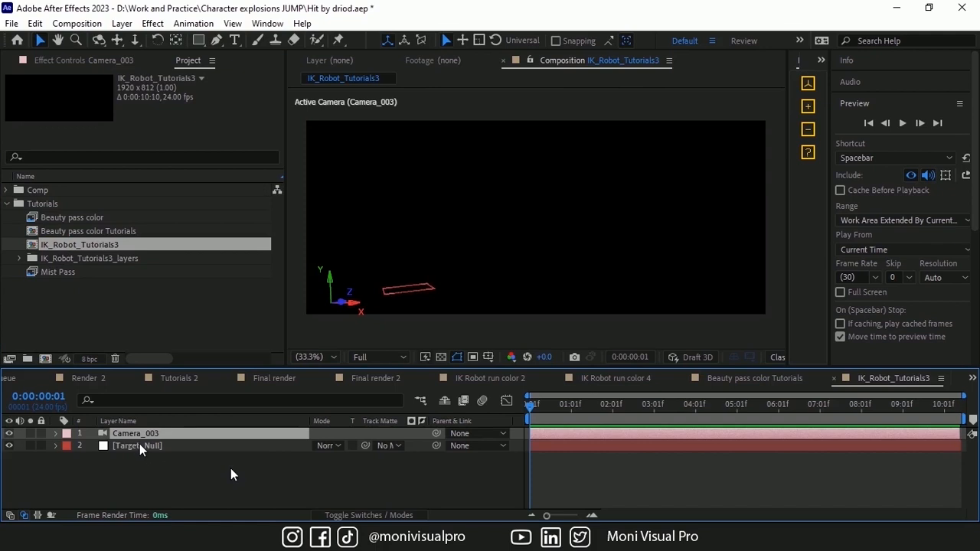
left_click(140, 445)
left_click(150, 433, "ctrl")
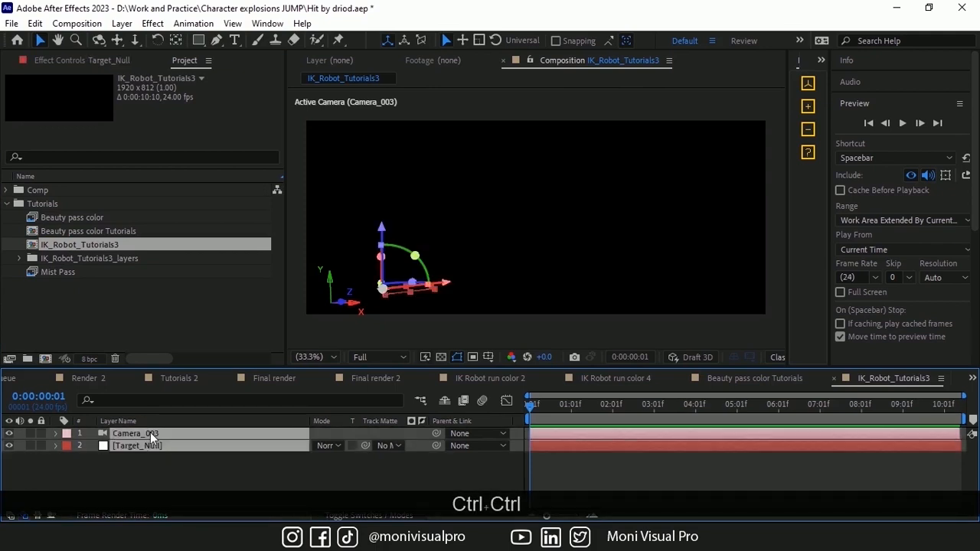
left_click(728, 378)
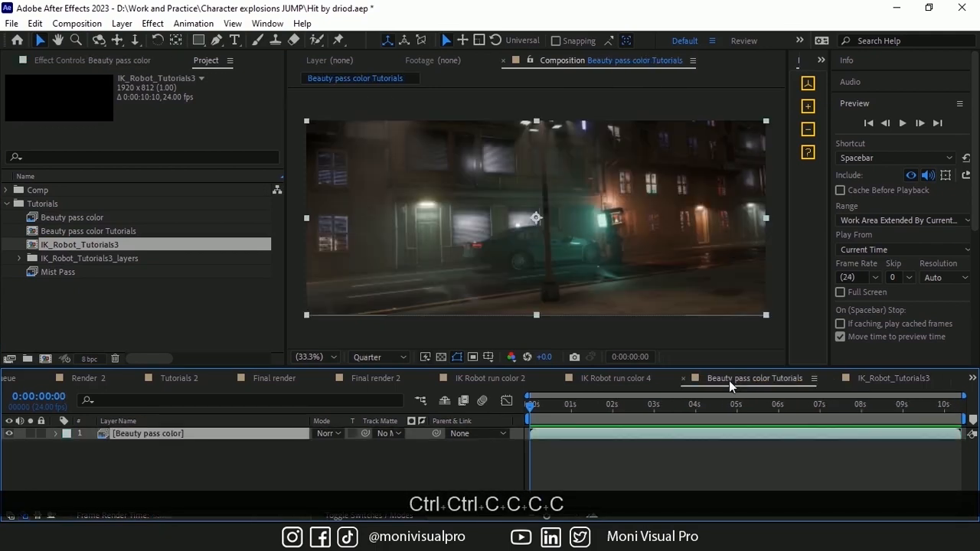
left_click(184, 453)
key("ctrl+v")
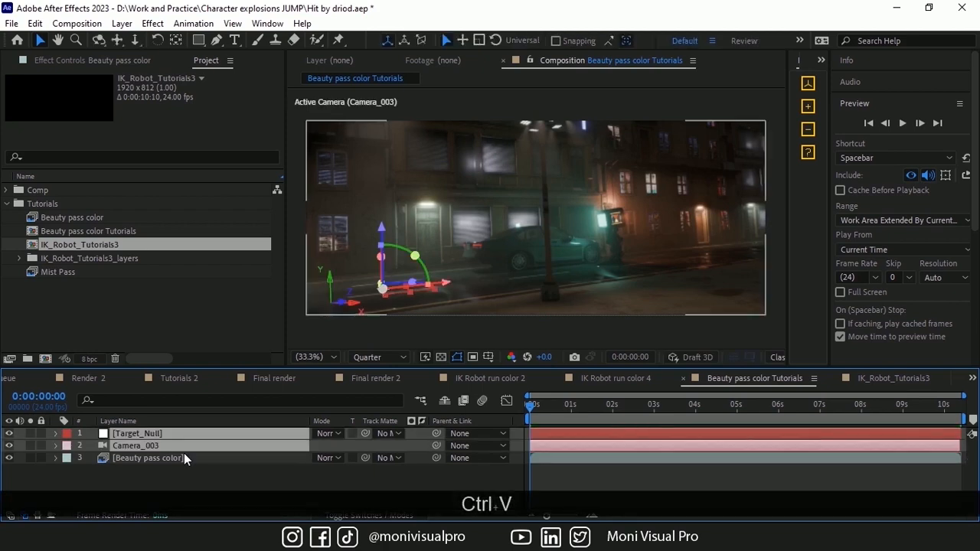
Step: Add the Mist Pass sequence to the composition directly above the Beauty pass color layer
left_click(65, 275)
left_click_drag(64, 274, 149, 452)
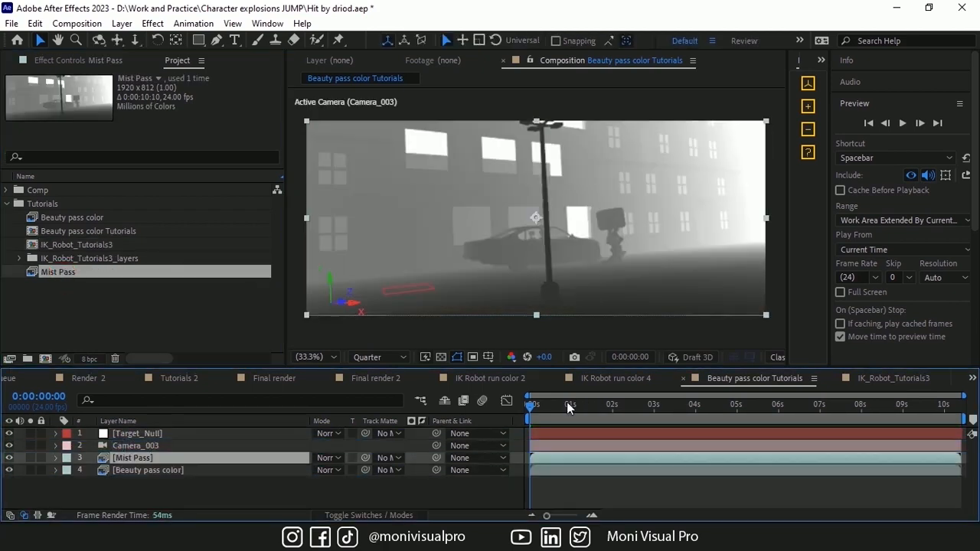
Step: Hide the Mist Pass layer with the current time at the start of the composition
mouse_move(533, 412)
left_mouse_down()
mouse_move(813, 411)
mouse_move(528, 412)
left_mouse_up()
left_click(10, 458)
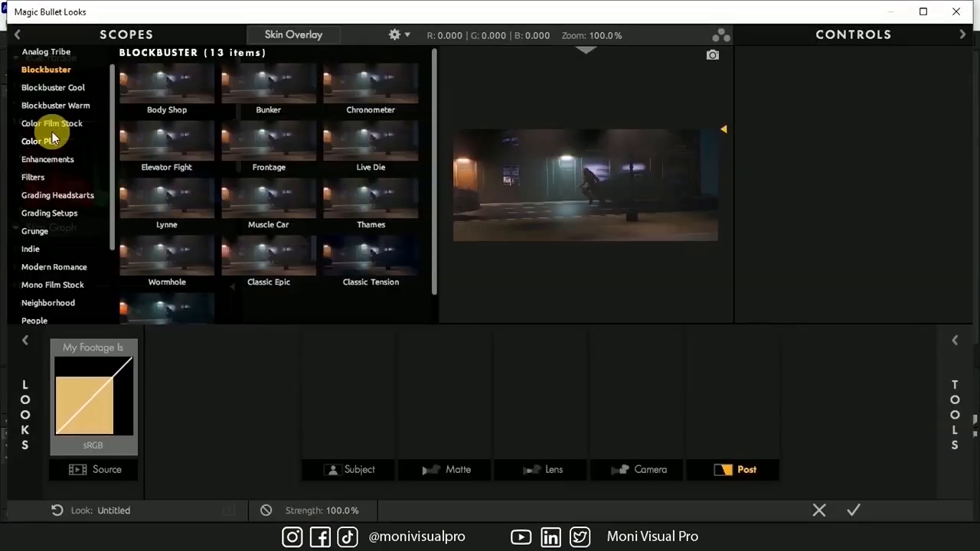
Step: Apply a Blockbuster preset in Magic Bullet Looks and add the Haze/Flare and Anamorphic Flare lens tools
left_click(167, 310)
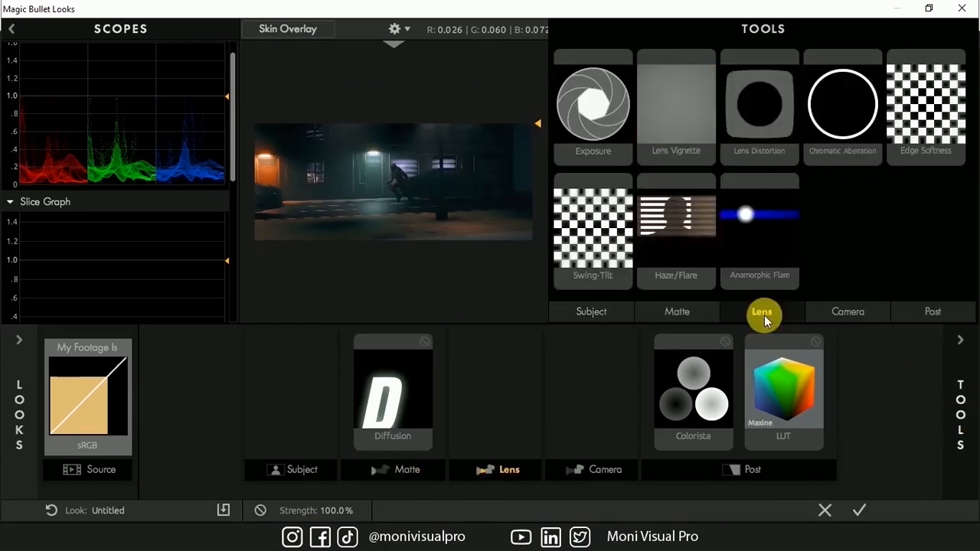
left_click(676, 230)
left_click(760, 222)
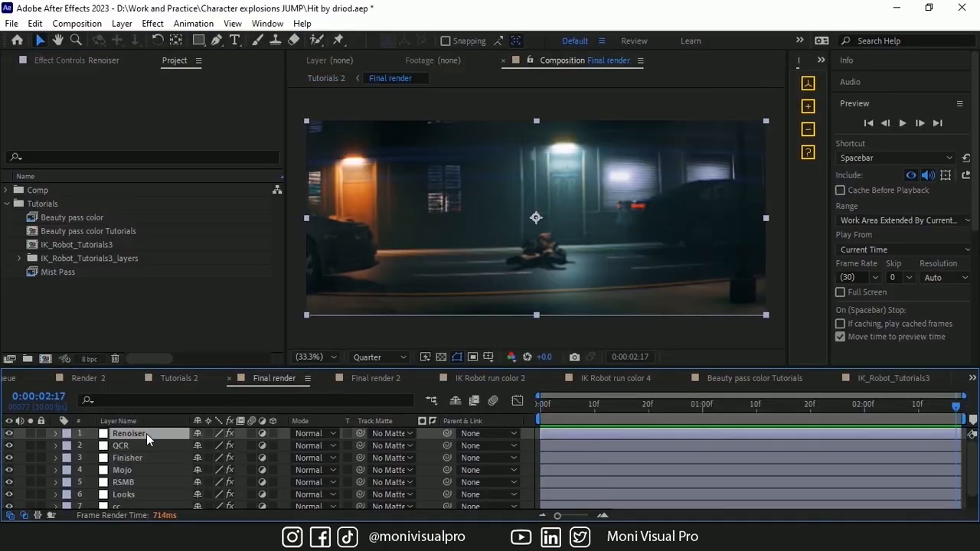
Step: Copy the Renoiser through cc adjustment layers from Final render into Beauty pass color Tutorials and extend them to 0:00:10:09
left_click(123, 486, "shift")
key("ctrl+c")
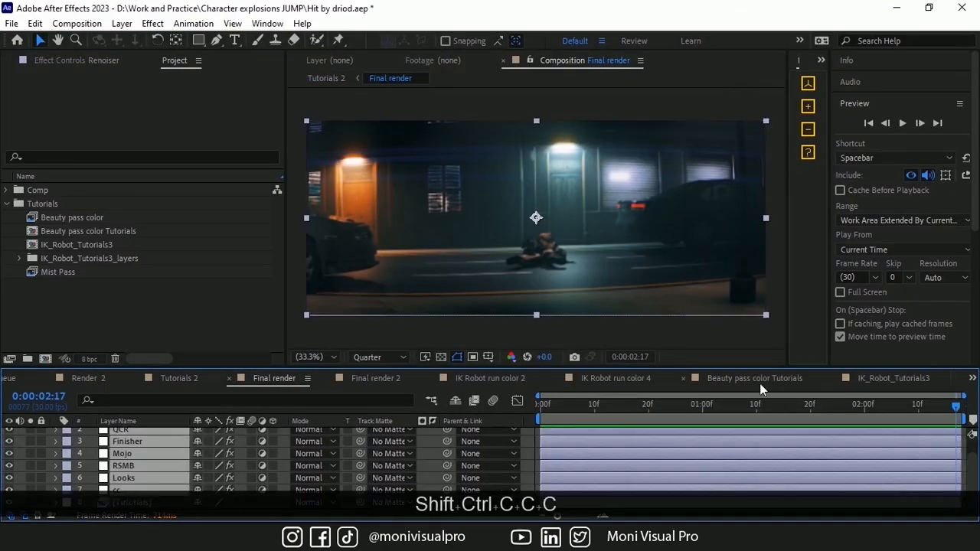
left_click(754, 382)
key("ctrl+v")
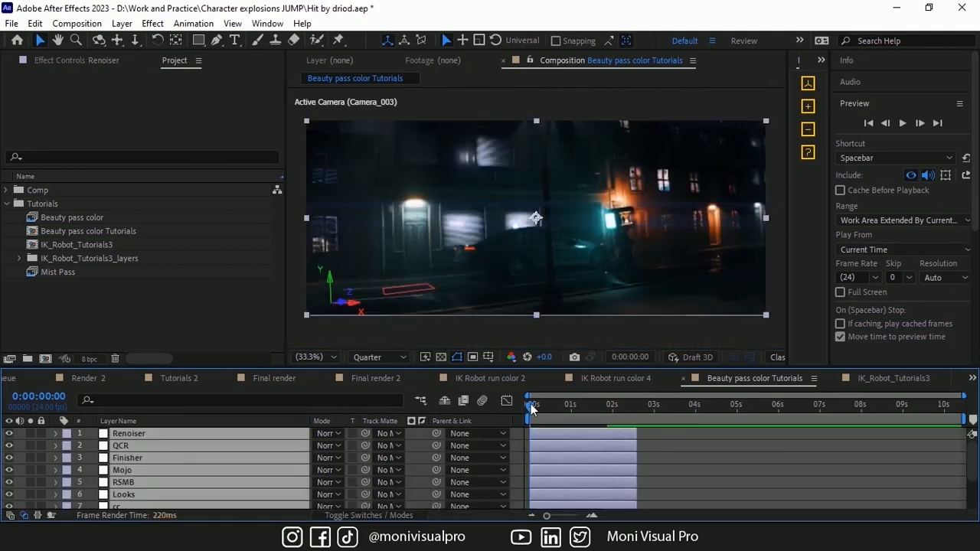
left_click_drag(530, 407, 961, 407)
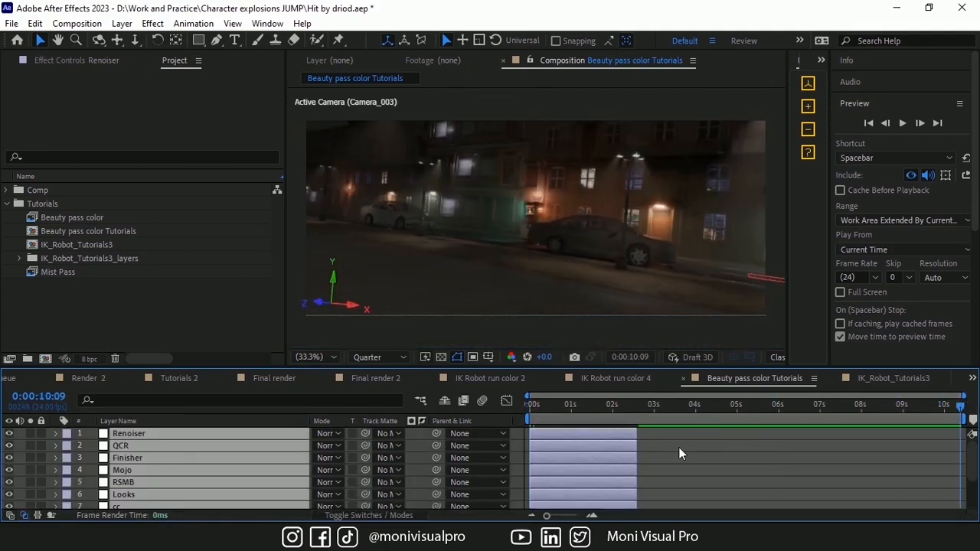
key("alt+bracketright")
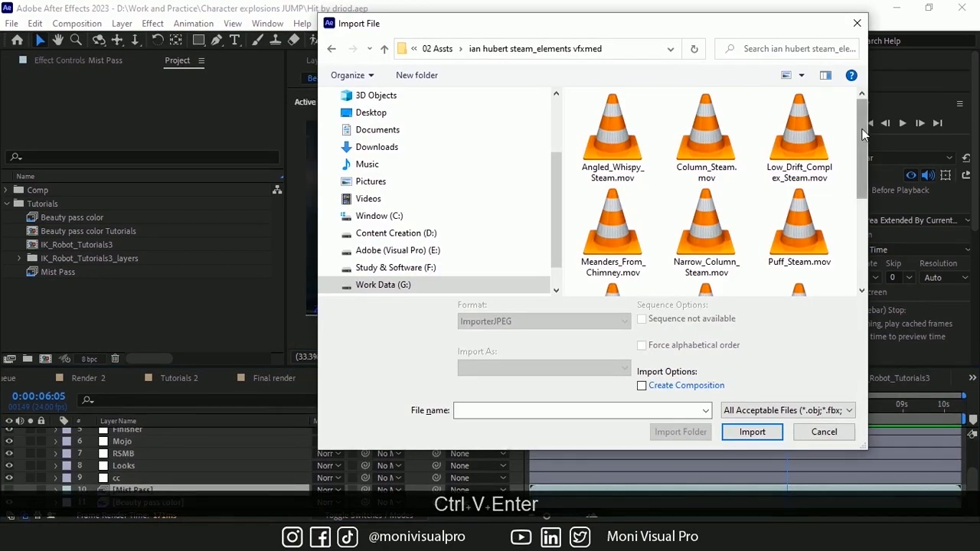
Step: Import all steam clips from Angled_Whispy_Steam.mov to Steady_Breeze_Chimney_Steam.mov as footage from the steam_elements folder
left_click(612, 134)
scroll(853, 277, "down", 3)
left_click(612, 230, "shift")
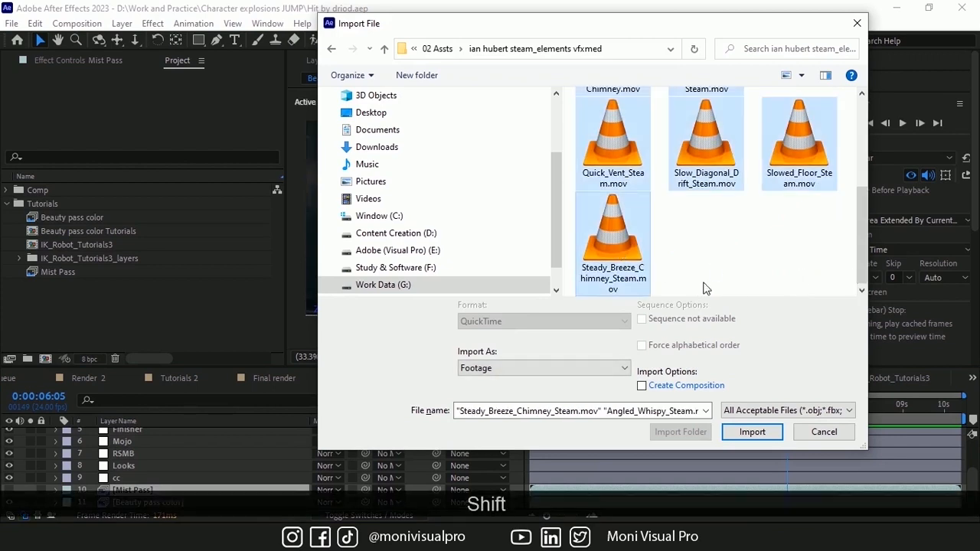
left_click(752, 431)
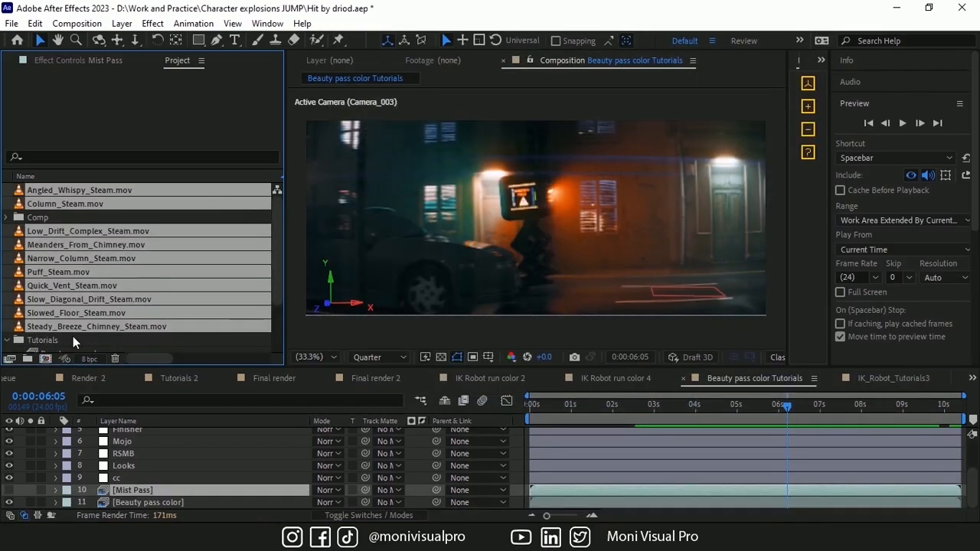
Step: Group the imported steam clips in a new project folder named Stock footages
left_click_drag(63, 328, 28, 359)
type("Stock footages")
key("Return")
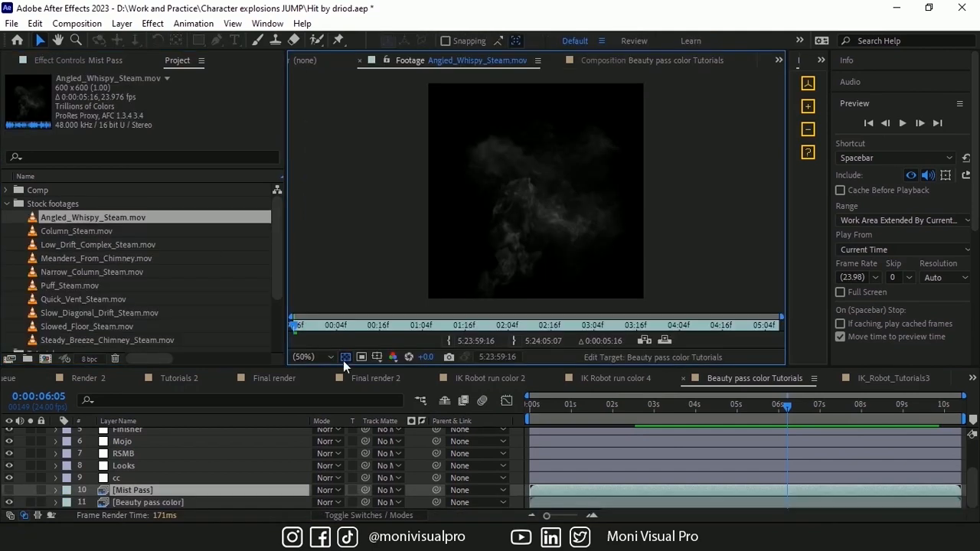
Step: Preview the steam clips and set Angled_Whispy_Steam.mov to loop 5 times in its footage interpretation
key("space")
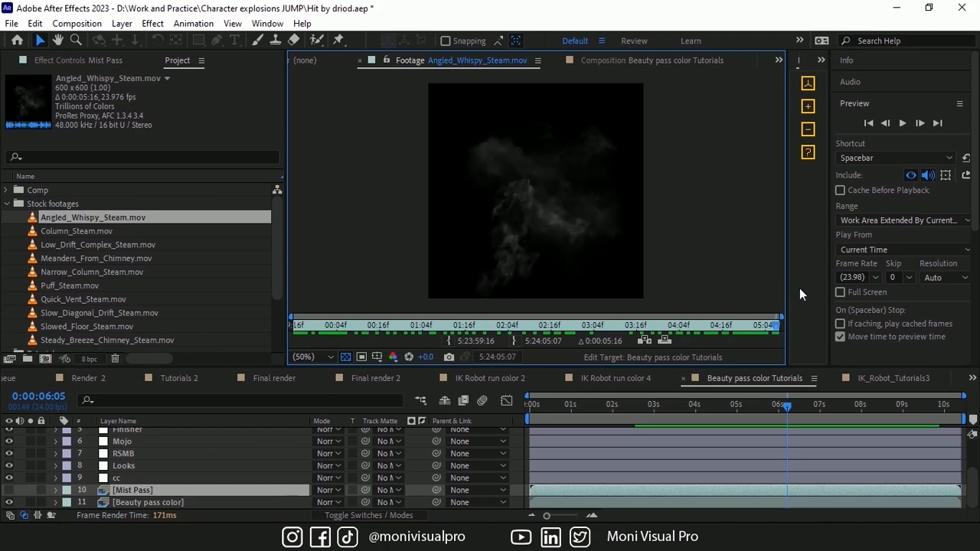
double_click(98, 244)
right_click(90, 222)
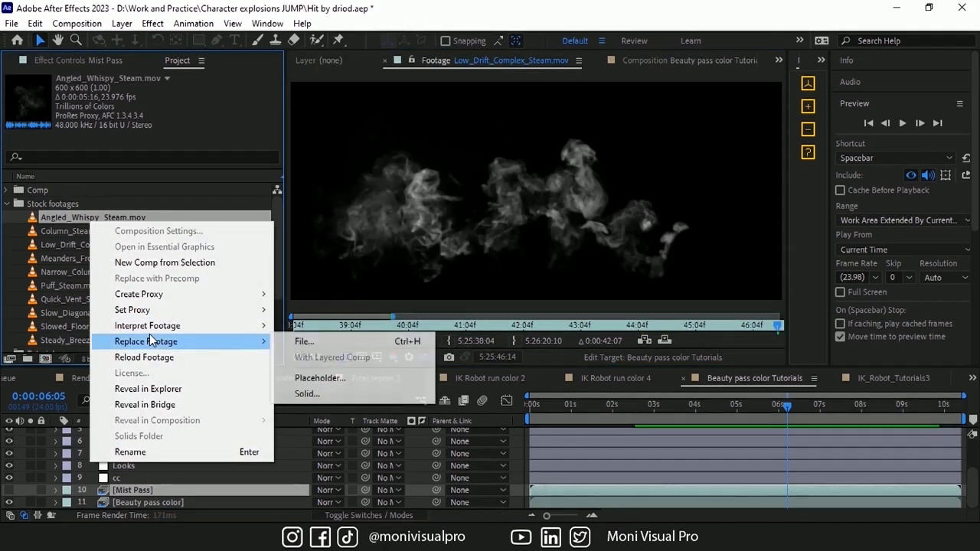
mouse_move(184, 326)
left_click(305, 326)
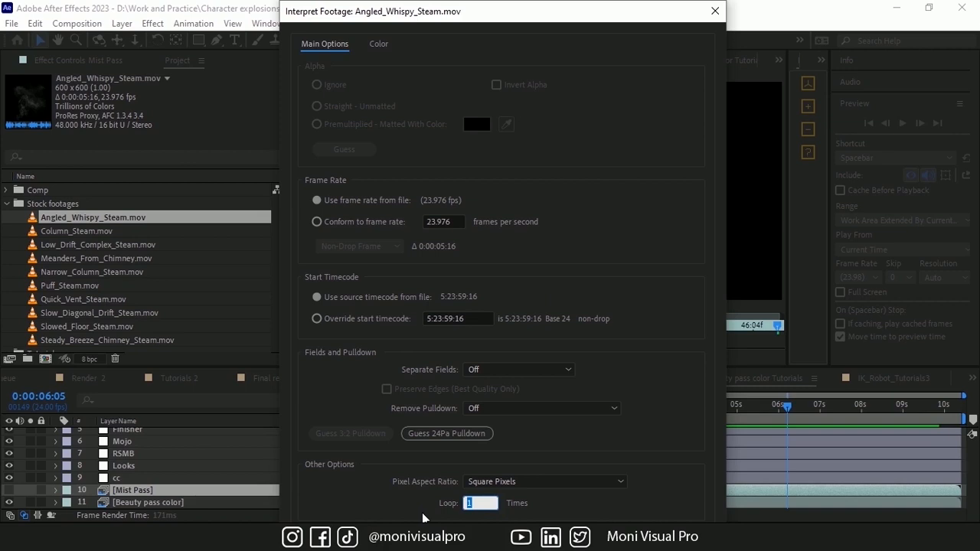
type("5")
key("Return")
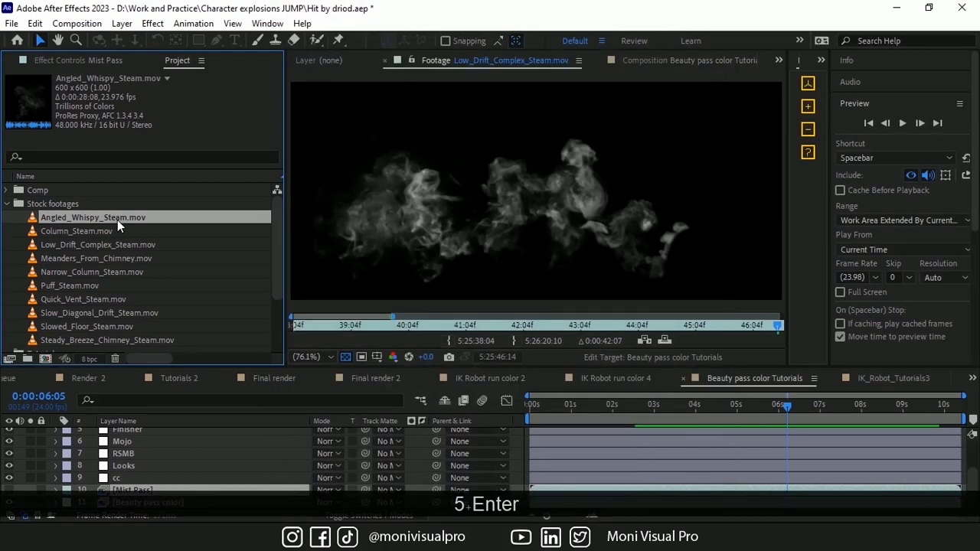
Step: Copy the footage interpretation of Angled_Whispy_Steam.mov to all the other steam clips
right_click(117, 220)
mouse_move(276, 324)
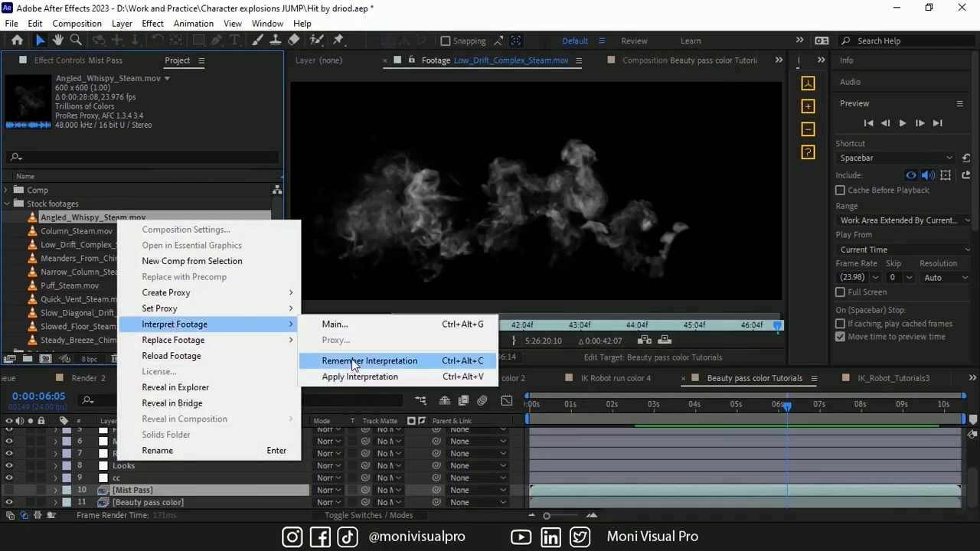
left_click(354, 361)
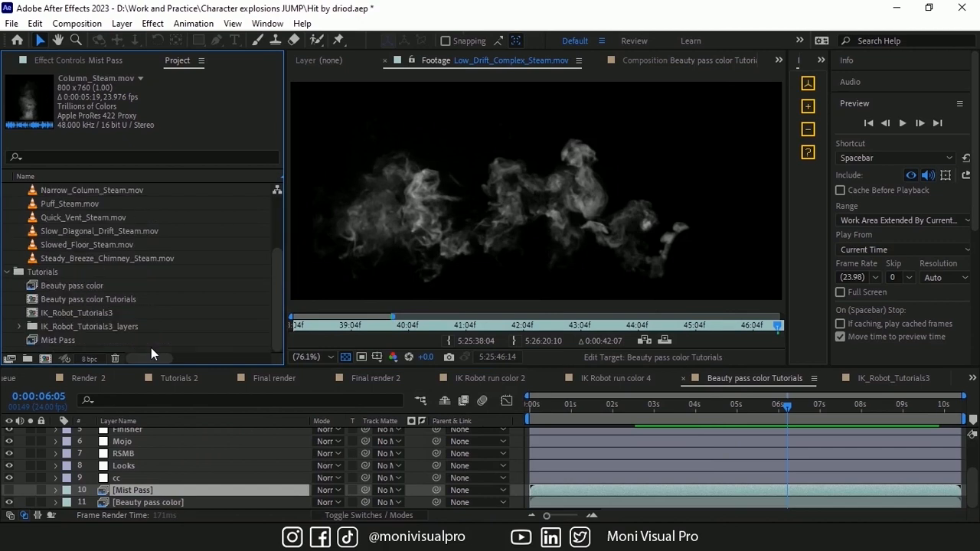
left_click(107, 258, "shift")
right_click(107, 260)
mouse_move(230, 366)
left_click(392, 423)
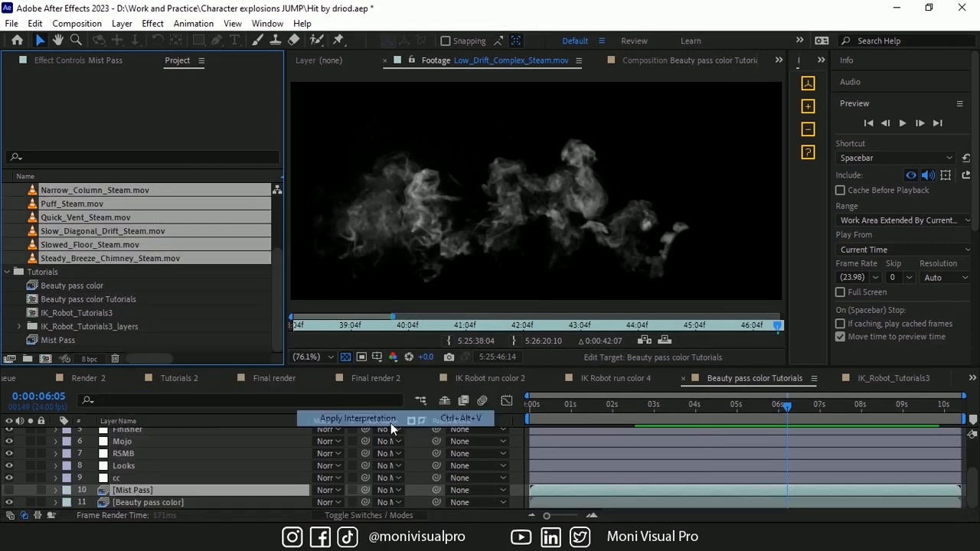
Step: Add Slowed_Floor_Steam.mov to the composition directly above Mist Pass and make it a 3D layer
left_click(108, 243)
left_click_drag(158, 483, 158, 484)
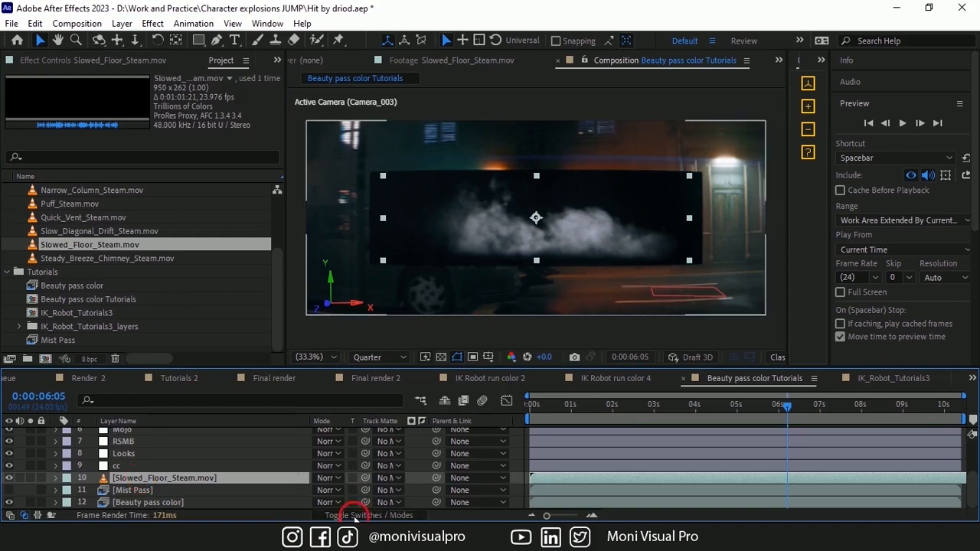
left_click(393, 478)
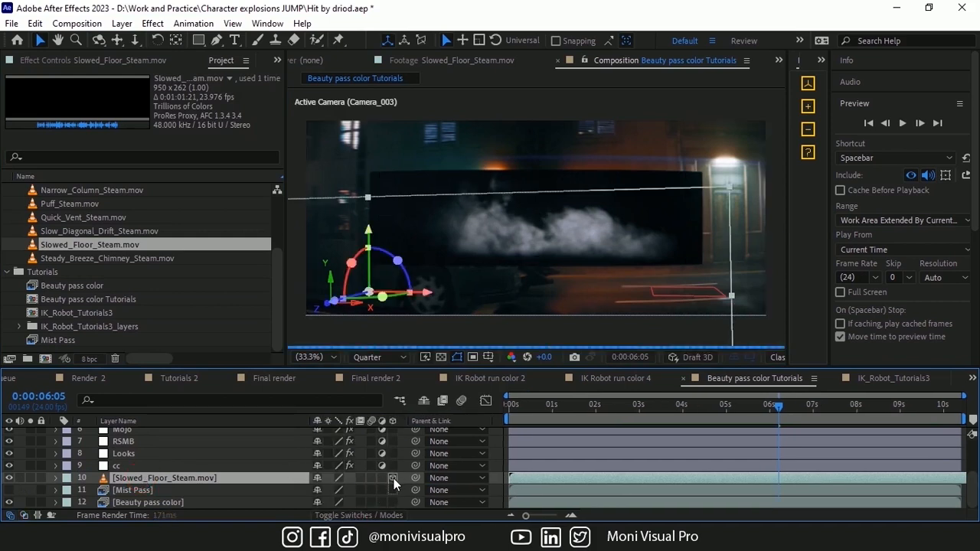
Step: Parent Slowed_Floor_Steam.mov to Target_Null so that it takes on the null's position
key("grave")
left_click_drag(415, 225, 170, 116, "shift")
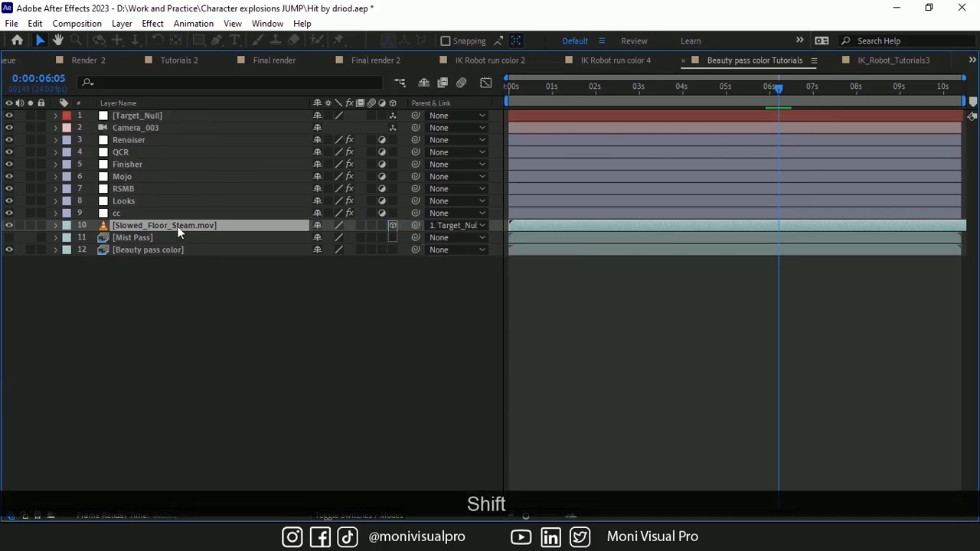
key("grave")
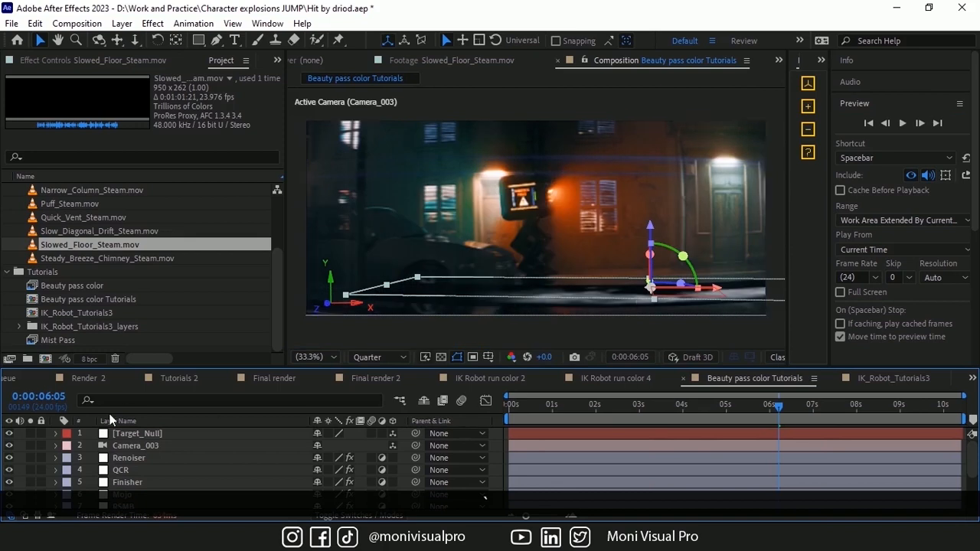
Step: Set the X Rotation of Slowed_Floor_Steam.mov to 90 degrees
scroll(176, 481, "down", 3)
key("r")
key("ctrl+z")
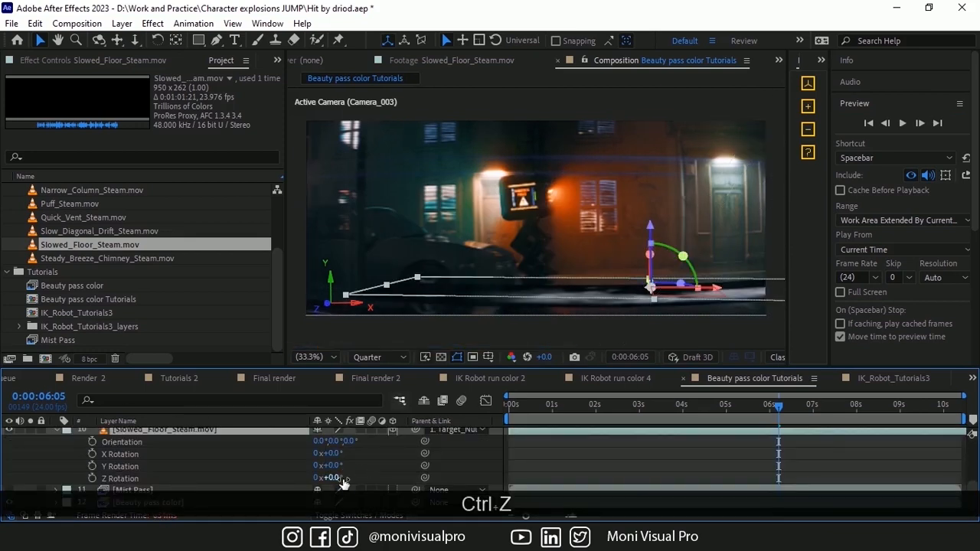
left_click(335, 454)
type("90")
key("Return")
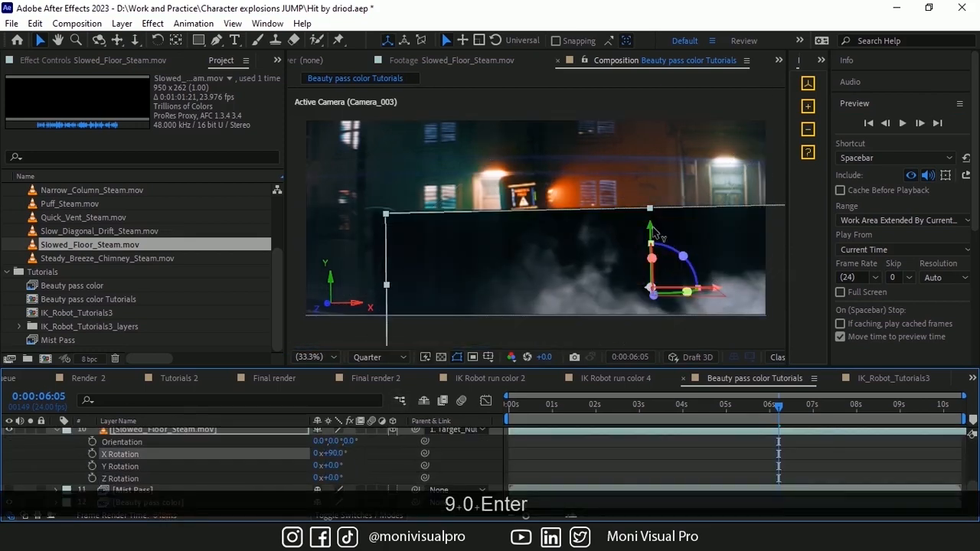
Step: Reposition the steam layer so it stands on the street with its anchor point near its lower edge, and save the project
left_click_drag(647, 136, 648, 141)
left_click(175, 40)
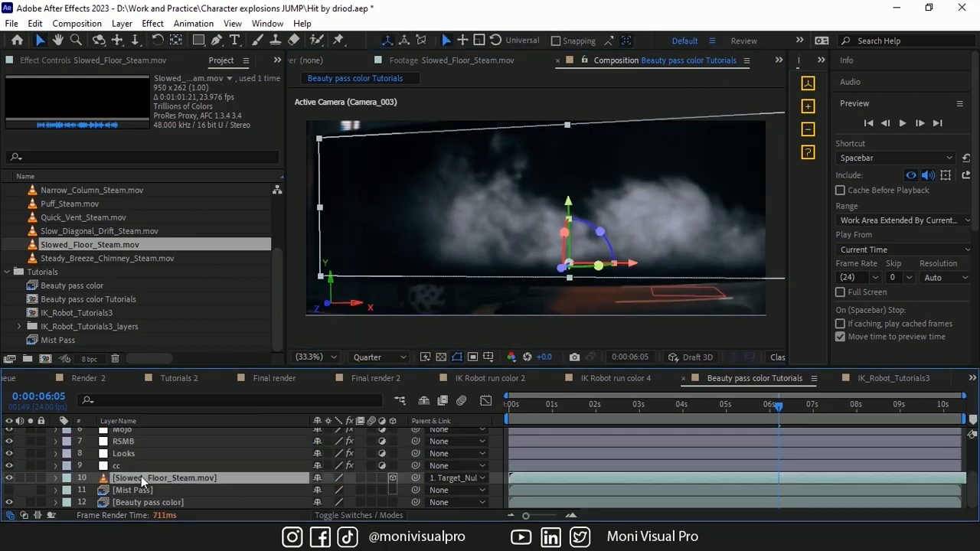
key("ctrl+s")
Step: Assign Mist Pass as the luma matte of Slowed_Floor_Steam.mov and set the steam layer's blending mode to Screen
left_click(359, 514)
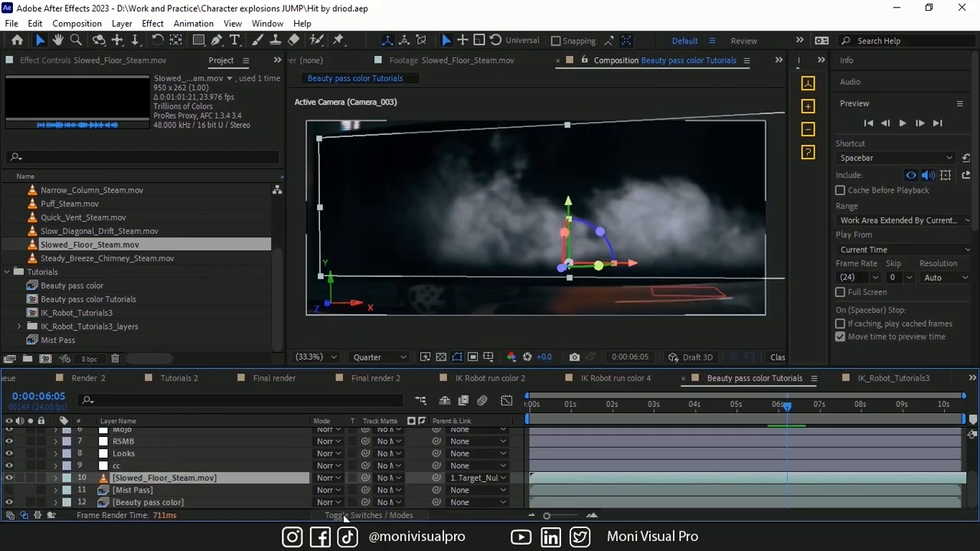
left_click_drag(369, 477, 176, 491)
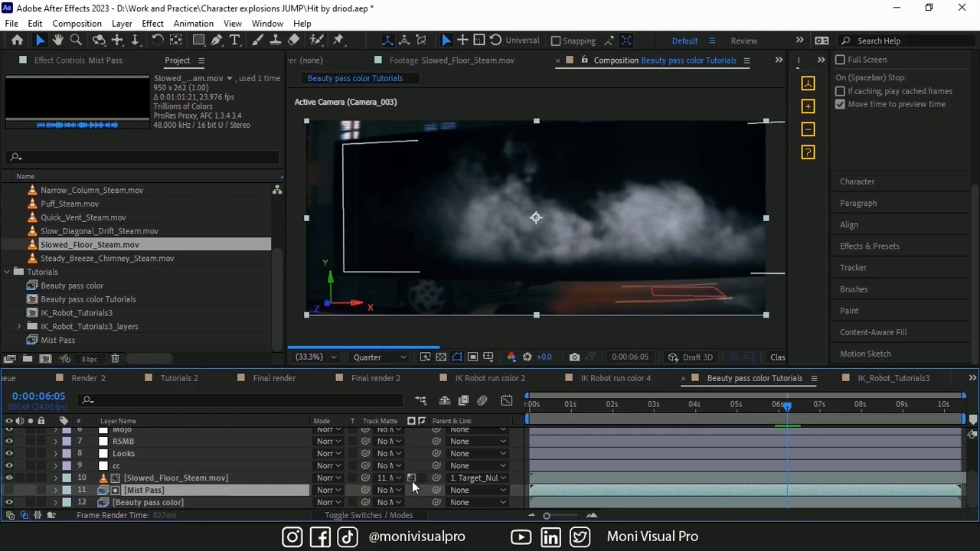
left_click(411, 478)
left_click(325, 479)
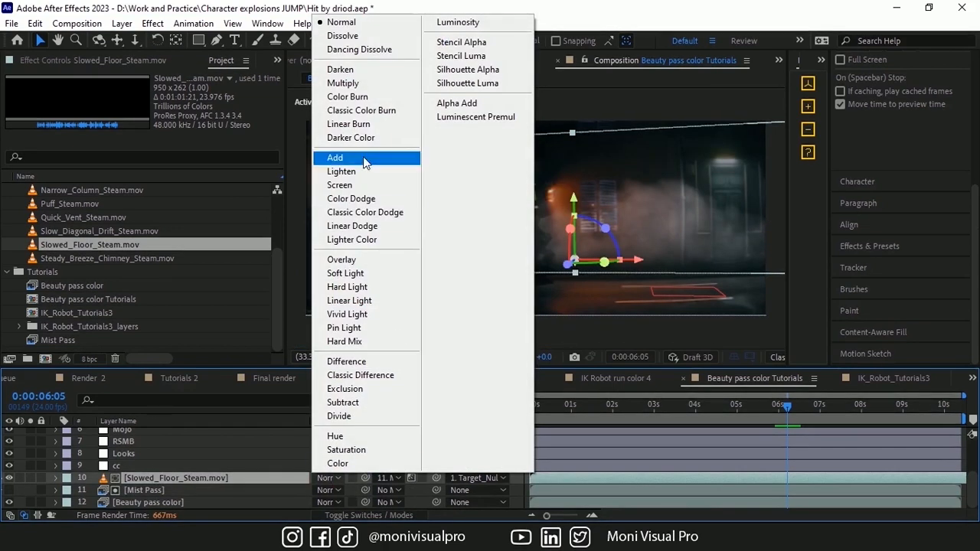
left_click(341, 185)
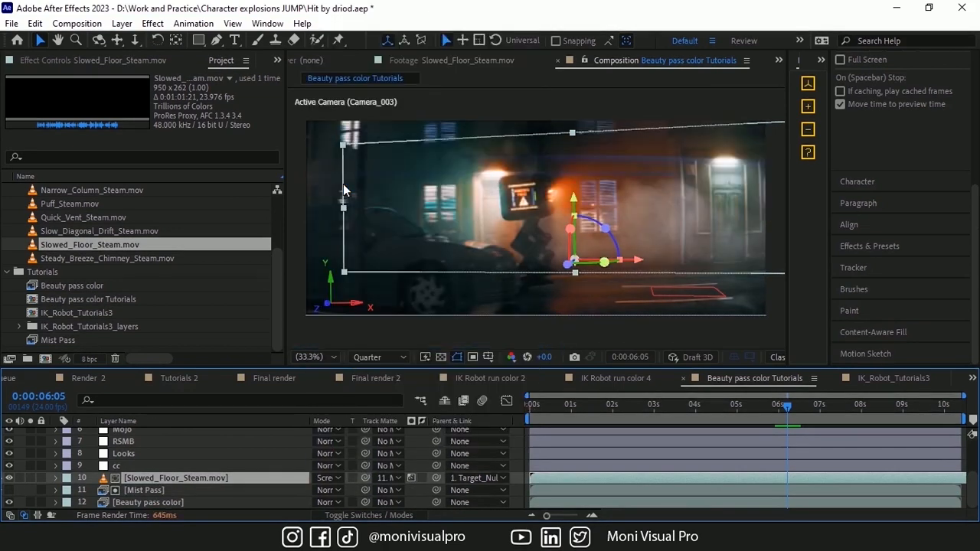
Step: Add a Levels effect to Mist Pass with Input Black 93 and Gamma 1.81, showing the layer only while adjusting
left_click(80, 492)
left_click(10, 490)
left_click(86, 60)
key("ctrl+space")
type("leve")
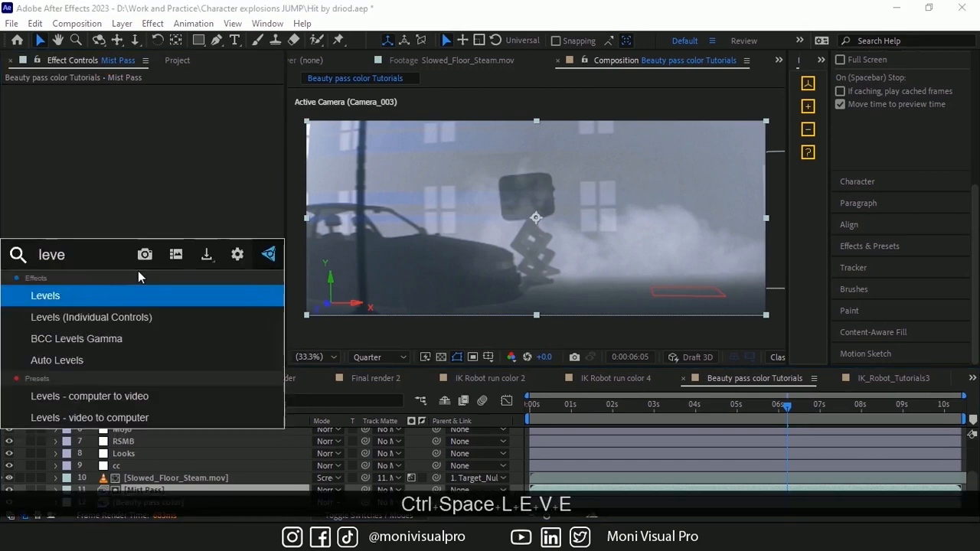
key("Return")
left_click_drag(42, 172, 91, 172)
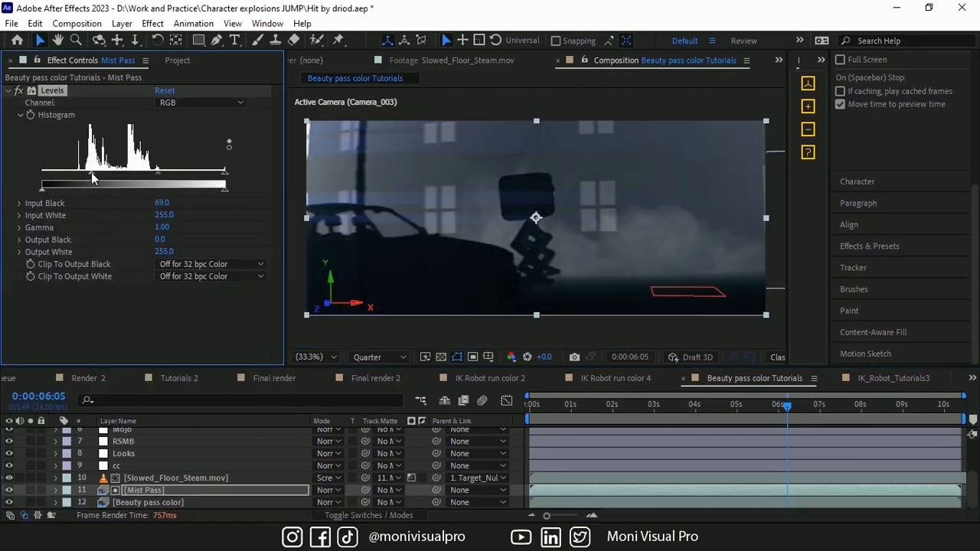
left_click_drag(134, 173, 109, 175)
left_click(9, 490)
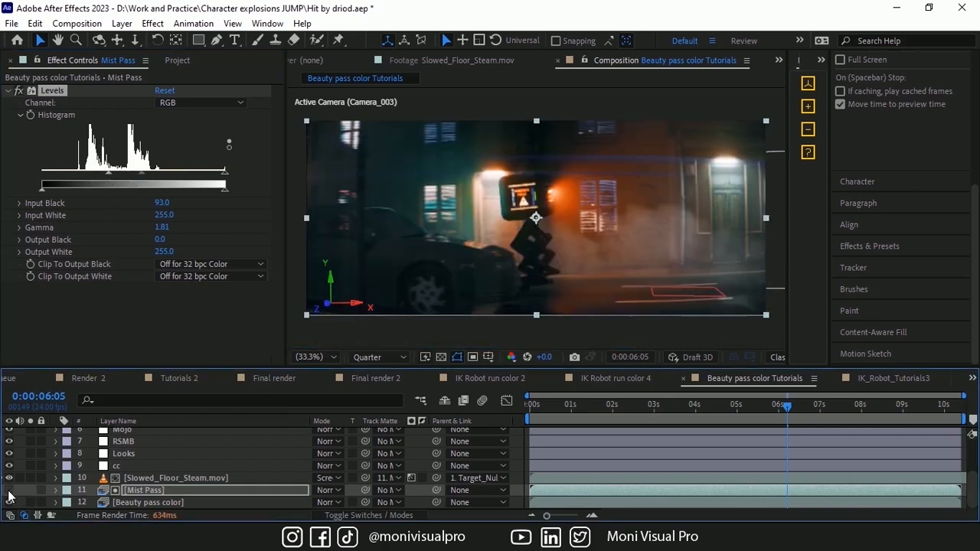
Step: Resize and reposition the steam layer behind the robot, checking it at other times and previewing the composition
left_click(679, 245)
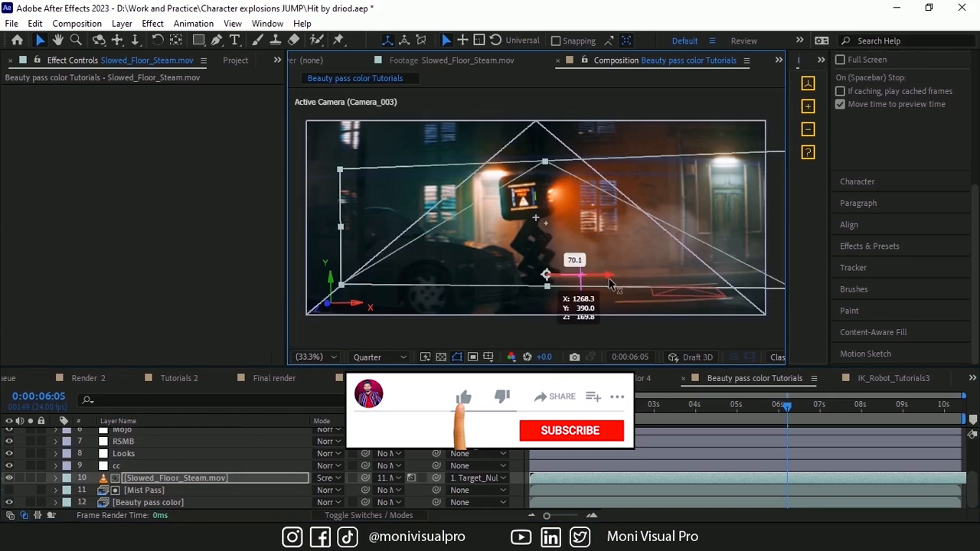
left_click_drag(350, 173, 319, 160, "shift")
left_click_drag(786, 408, 712, 408)
left_click_drag(645, 129, 679, 130)
left_click_drag(713, 408, 840, 405)
left_click(10, 492)
left_click(10, 491)
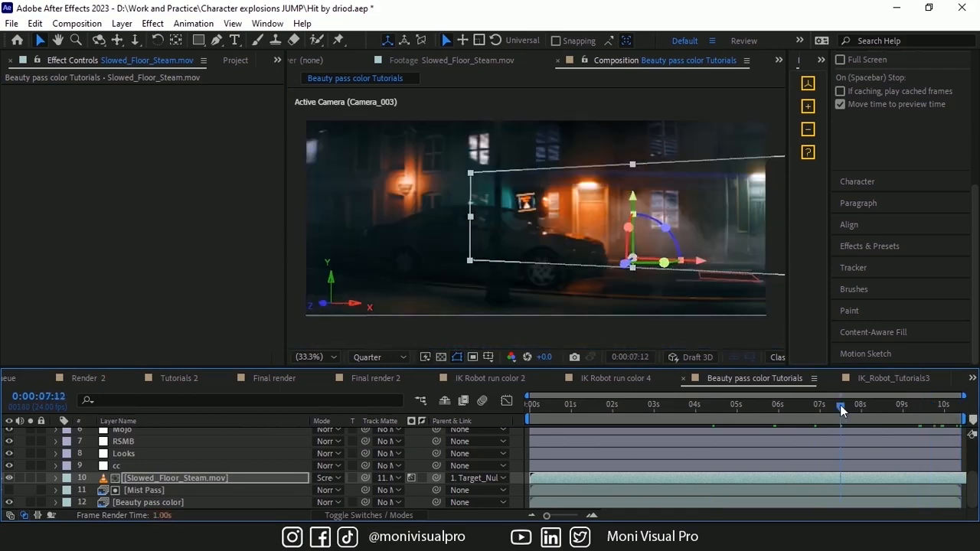
key("space")
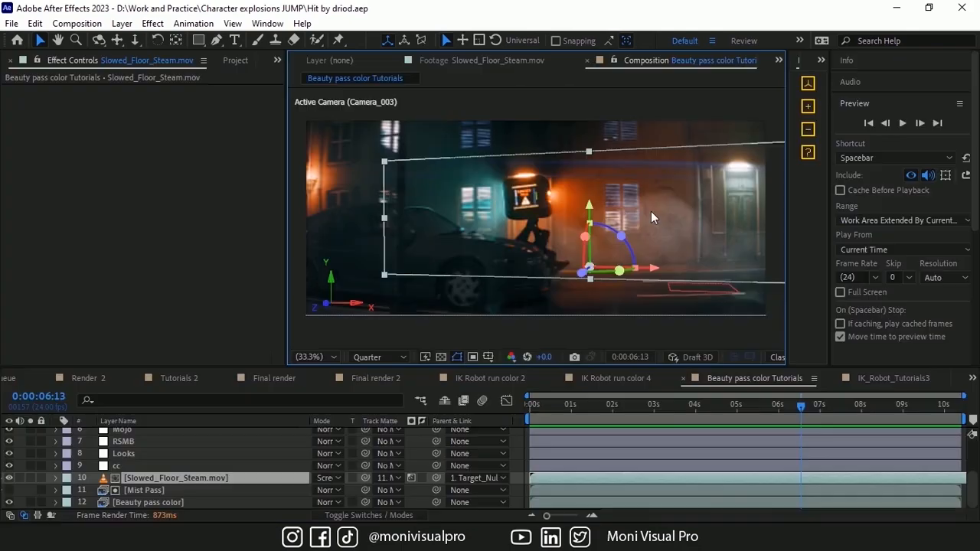
Step: Flip the Slowed_Floor_Steam.mov layer horizontally
right_click(651, 212)
mouse_move(695, 144)
left_click(460, 266)
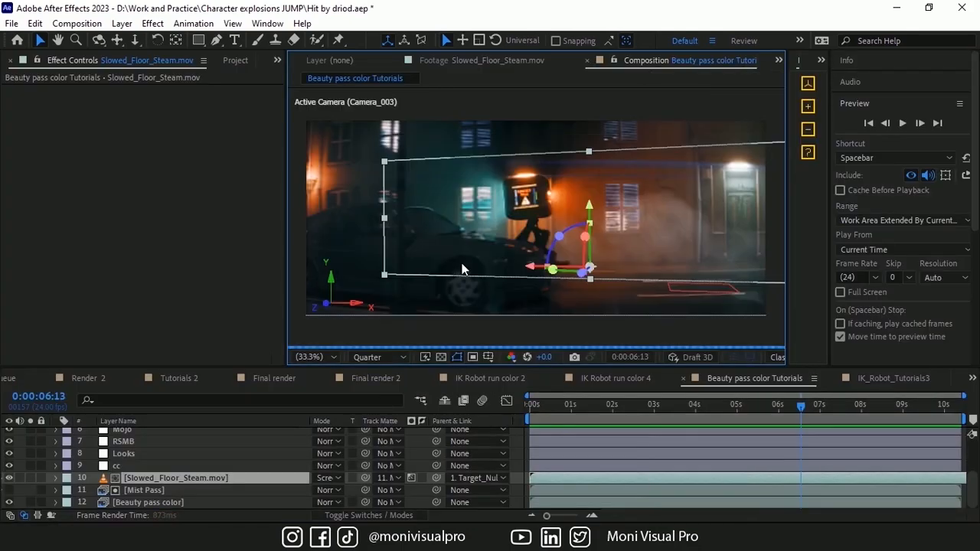
Step: Add an adjustment layer named Mist Blur with Gaussian Blur at 20, above Beauty pass color, matted by Slowed_Floor_Steam.mov
left_click_drag(545, 406, 737, 396)
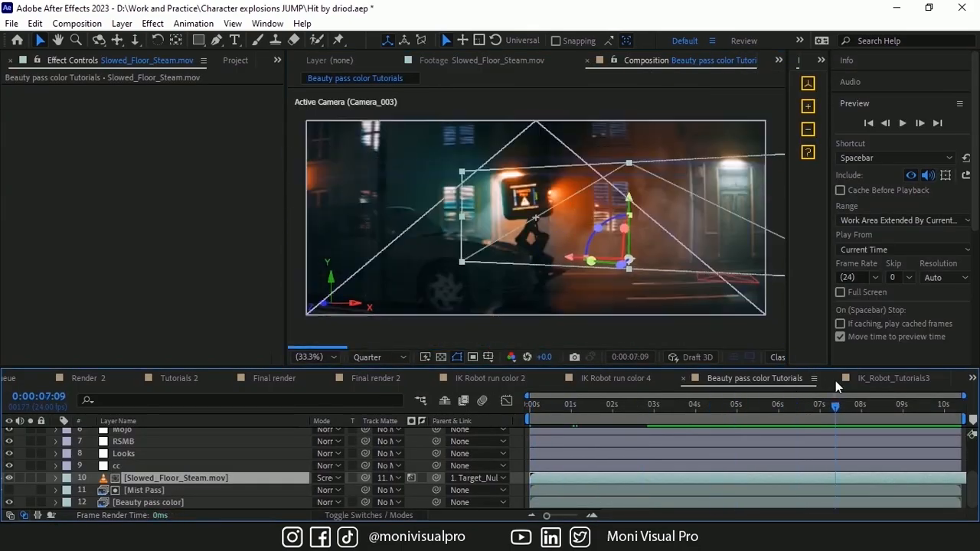
left_click(122, 24)
mouse_move(140, 40)
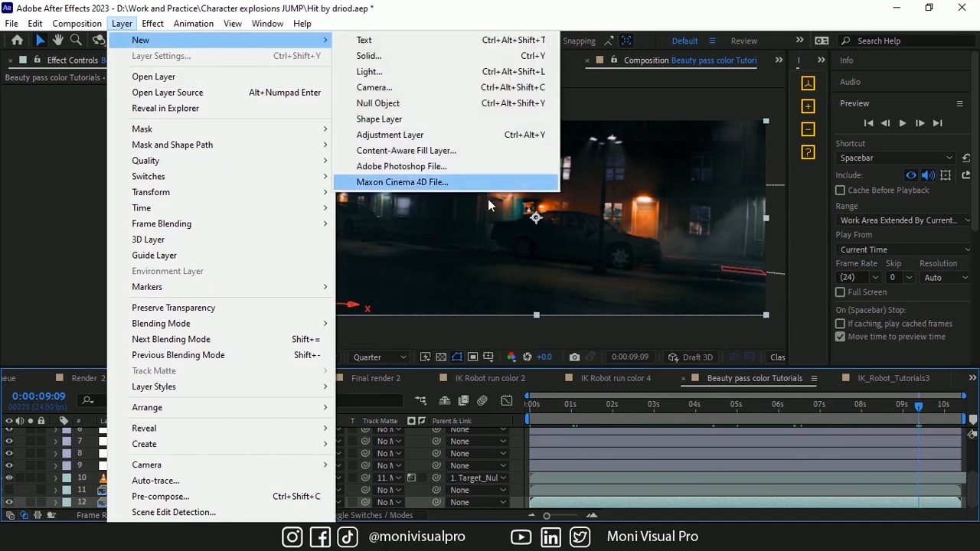
left_click(385, 136)
type("gau")
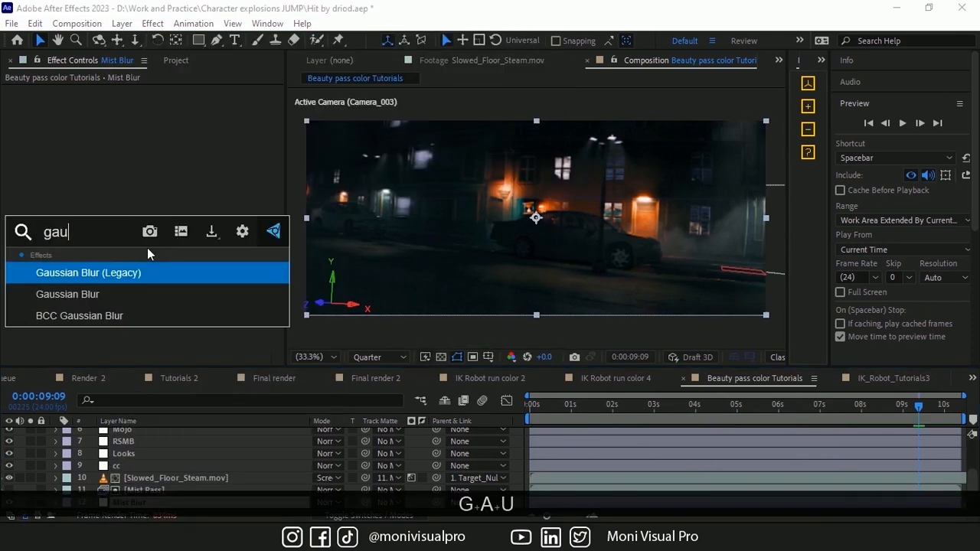
left_click(73, 292)
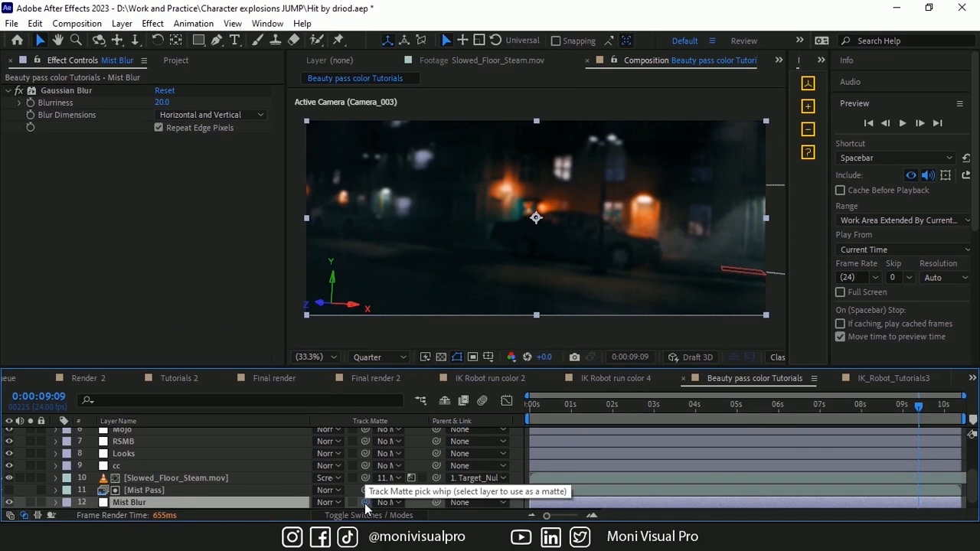
left_click_drag(366, 507, 192, 506)
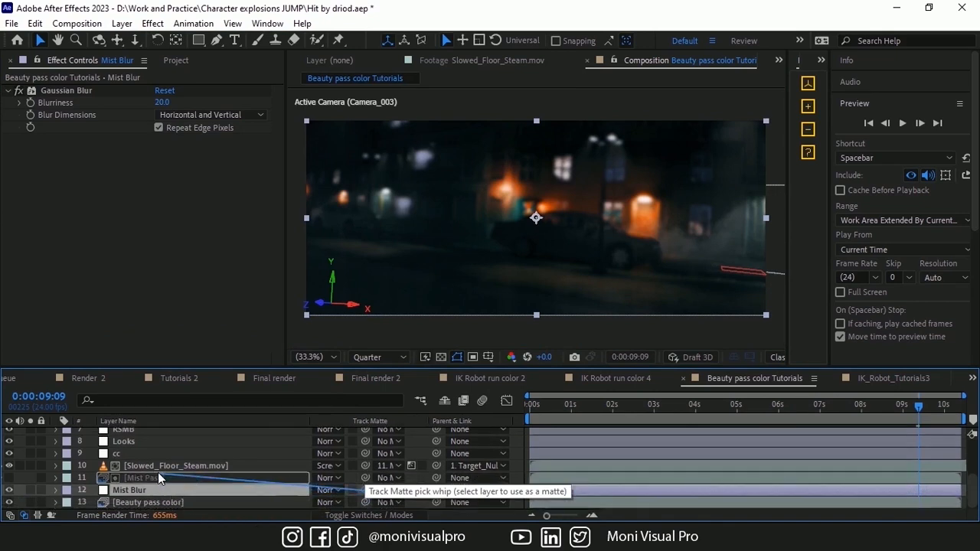
left_click_drag(158, 468, 158, 469)
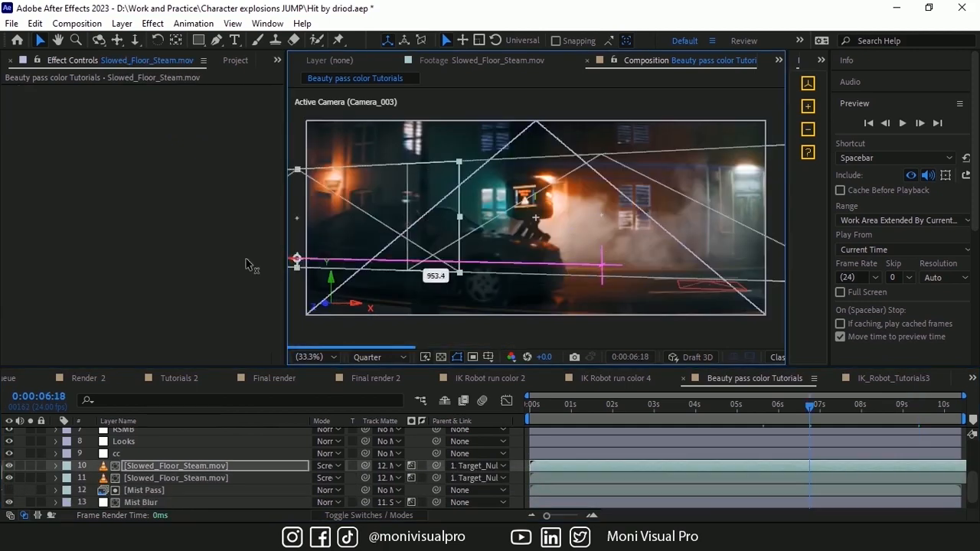
Step: Place a copy of Slowed_Floor_Steam.mov toward the far left end of the street and set its parent to None
left_click_drag(252, 265, 311, 258)
left_click_drag(811, 407, 960, 407)
left_click_drag(480, 235, 422, 228)
left_click_drag(554, 195, 336, 221)
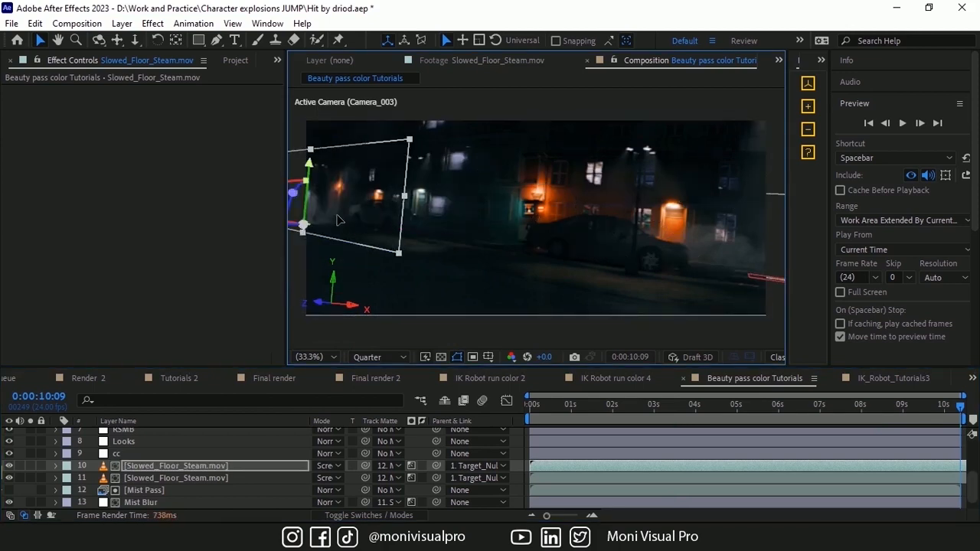
left_click_drag(386, 252, 415, 201)
left_click_drag(358, 251, 359, 251)
mouse_move(960, 406)
left_mouse_down()
mouse_move(514, 420)
mouse_move(961, 406)
left_mouse_up()
left_click(476, 466)
left_click(469, 431)
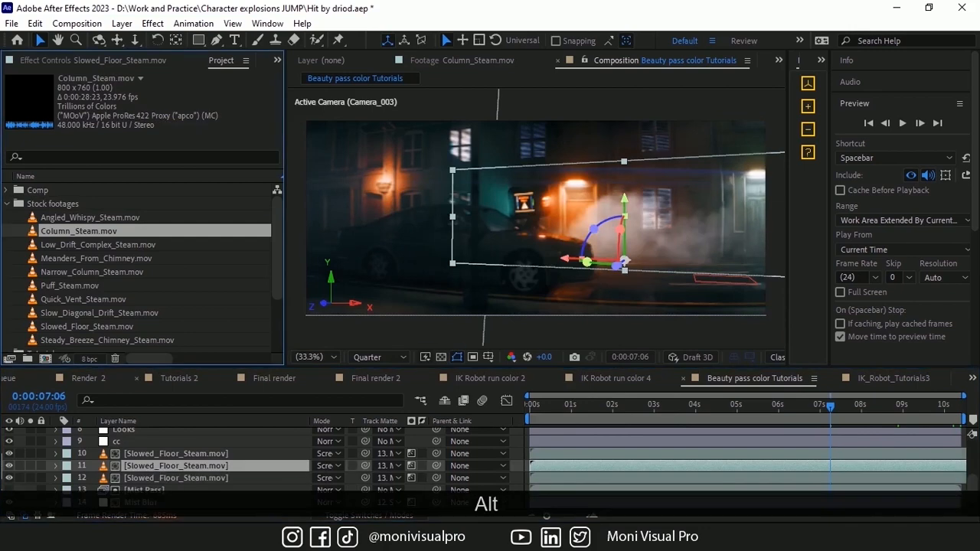
Step: Replace the middle steam layer with Column_Steam.mov and position it over the buildings near the robot
right_click(475, 208)
left_click_drag(482, 113, 468, 111)
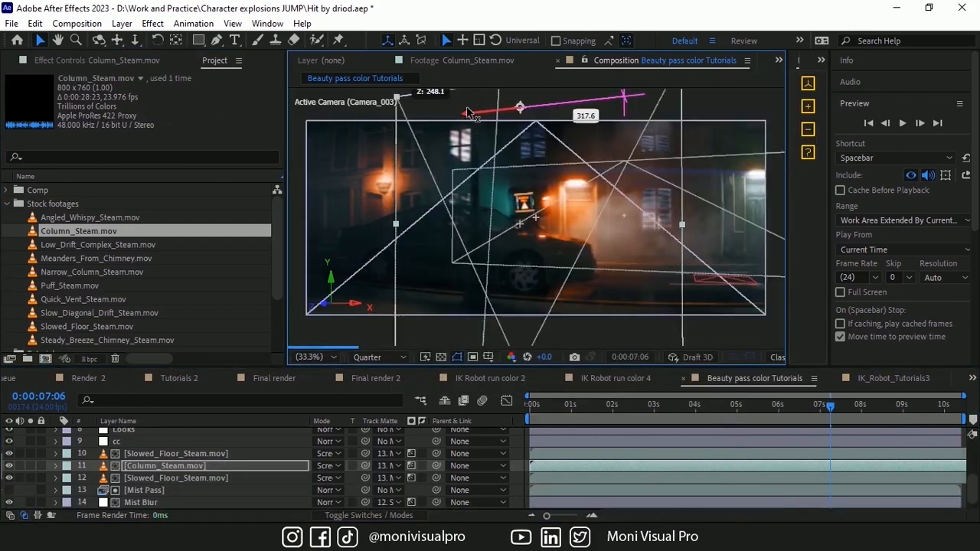
key("space")
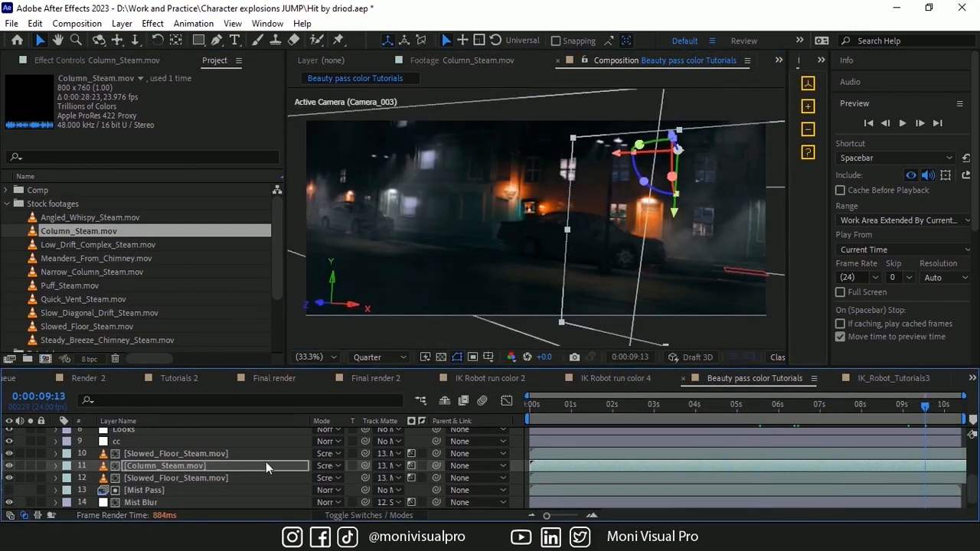
Step: Duplicate Column_Steam.mov twice, spreading the copies toward the left of the street, and preview the composition
key("ctrl+d")
left_click_drag(433, 161, 436, 192)
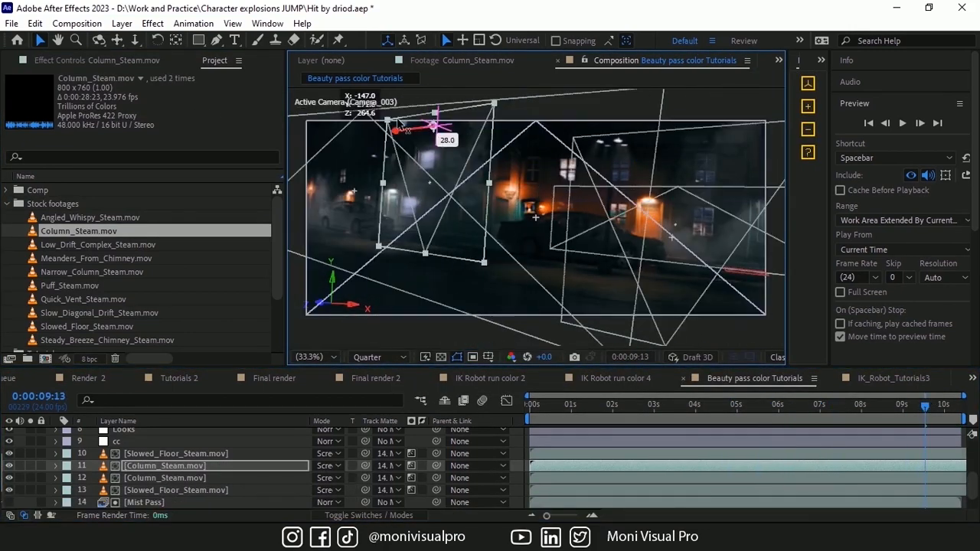
key("ctrl+d")
left_click_drag(403, 127, 312, 139)
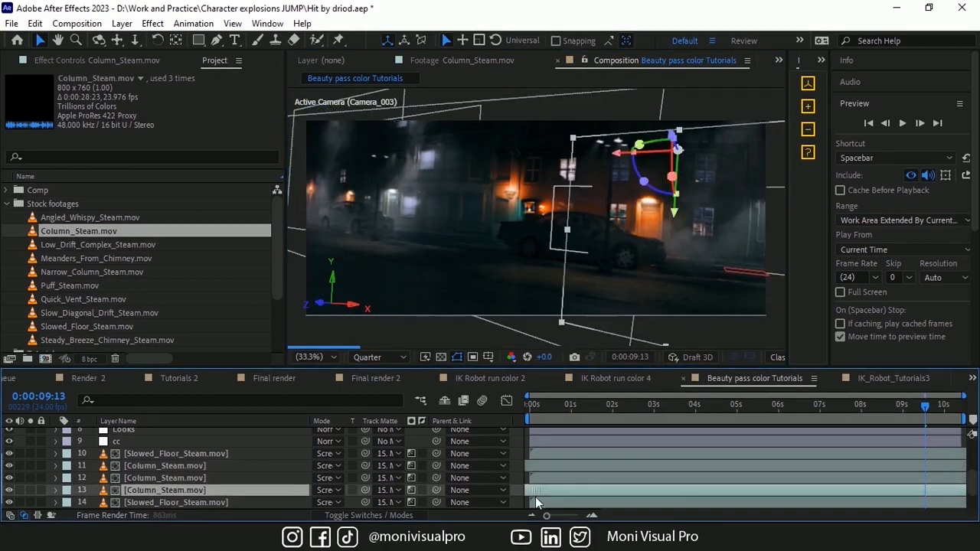
key("grave")
key("space")
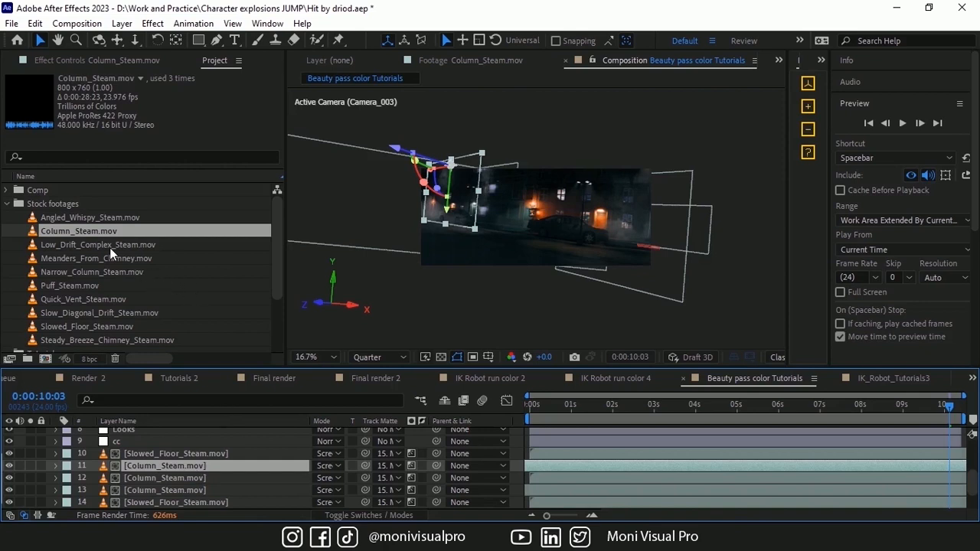
Step: Replace the top Column_Steam.mov layer with Angled_Whispy_Steam.mov and adjust its size at the left of the street
left_click(88, 216)
left_click_drag(88, 216, 186, 467, "alt")
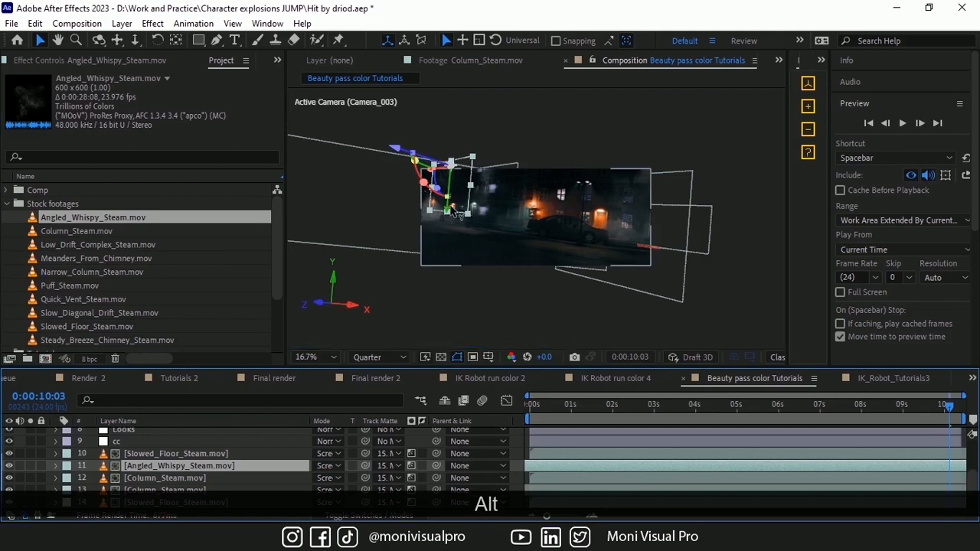
left_click_drag(468, 215, 477, 218)
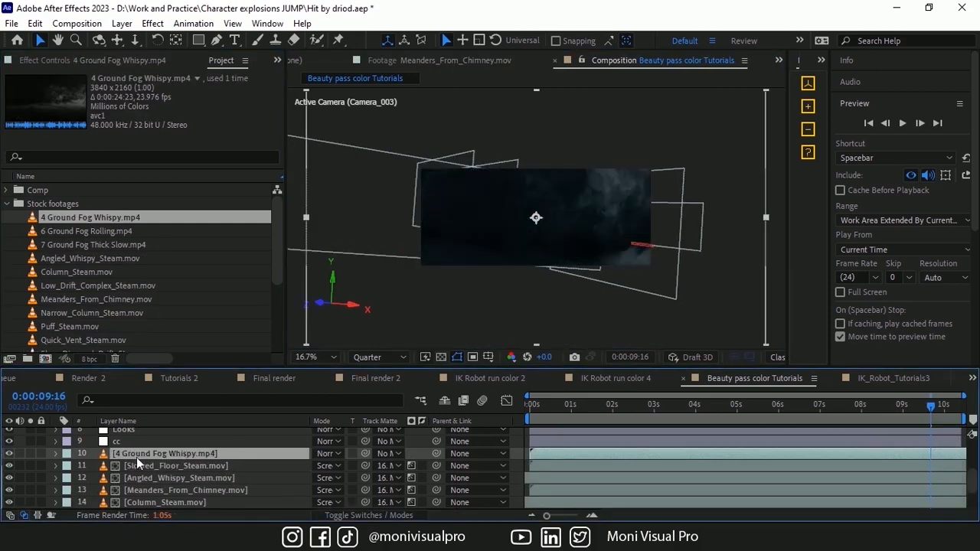
Step: Set the 4 Ground Fog Whispy.mp4 layer to Screen blending and matte it with a Mist Pass copy named Mist Pass 2
left_click(335, 457)
left_click(161, 479)
key("Return")
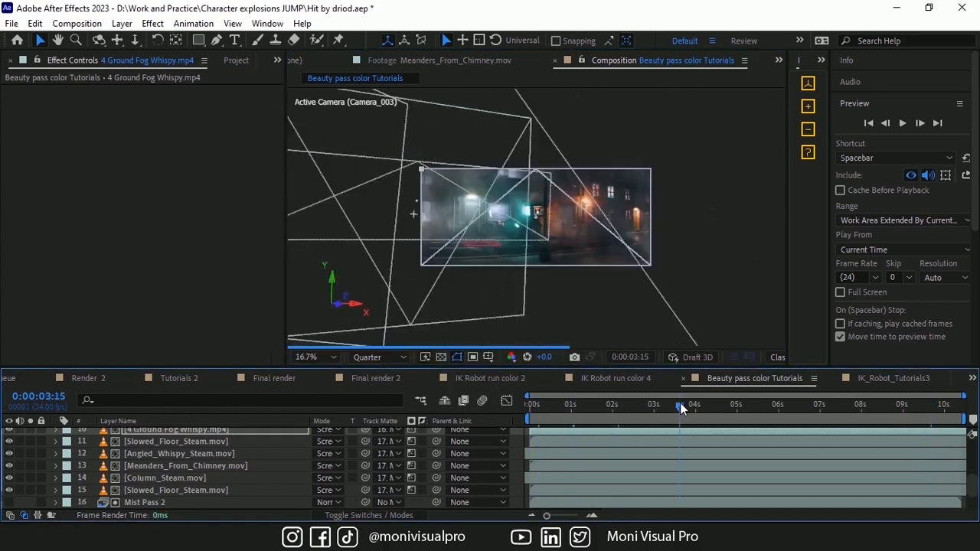
Step: Duplicate 4 Ground Fog Whispy.mp4, replace the copy with 6 Ground Fog Rolling.mp4 and set its opacity to 40%
key("ctrl+d")
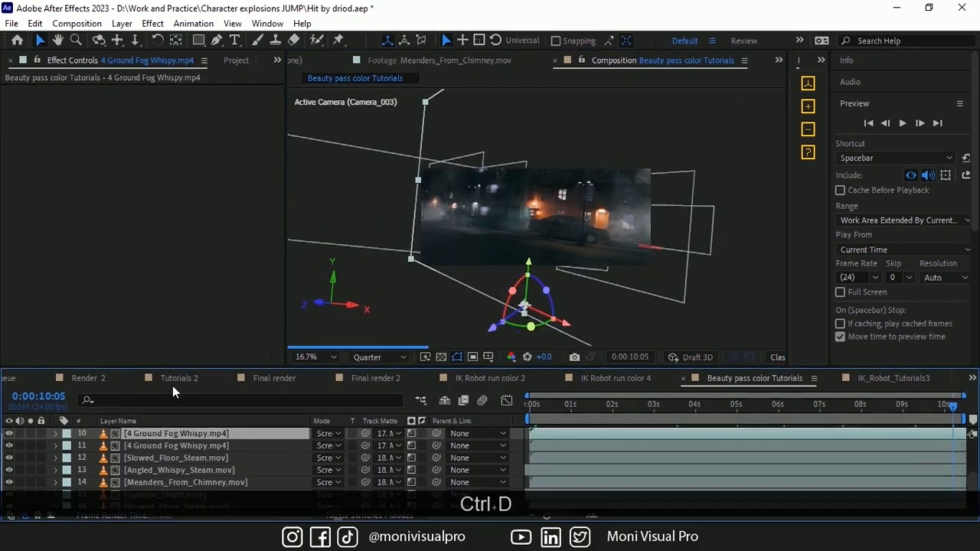
left_click_drag(90, 231, 176, 478, "alt")
left_click(322, 491)
type("60")
key("Return")
Step: Set the opacity of the 4 Ground Fog Whispy.mp4 layer to 40% and preview the composition
type("t")
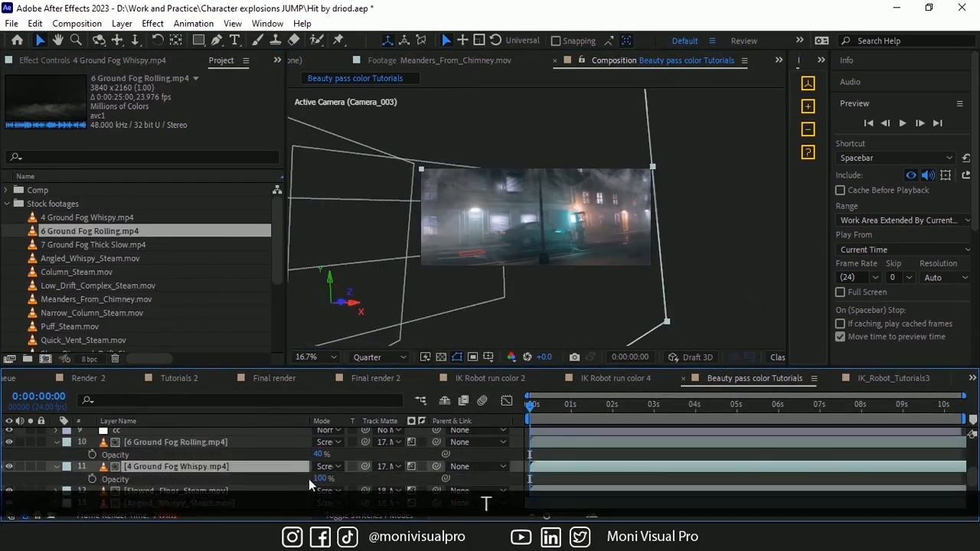
type("40")
key("Return")
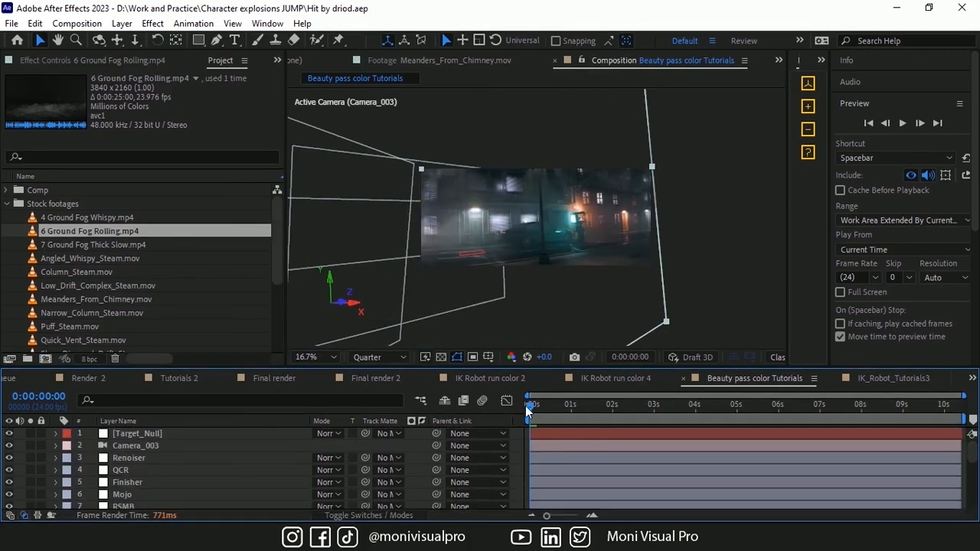
key("space")
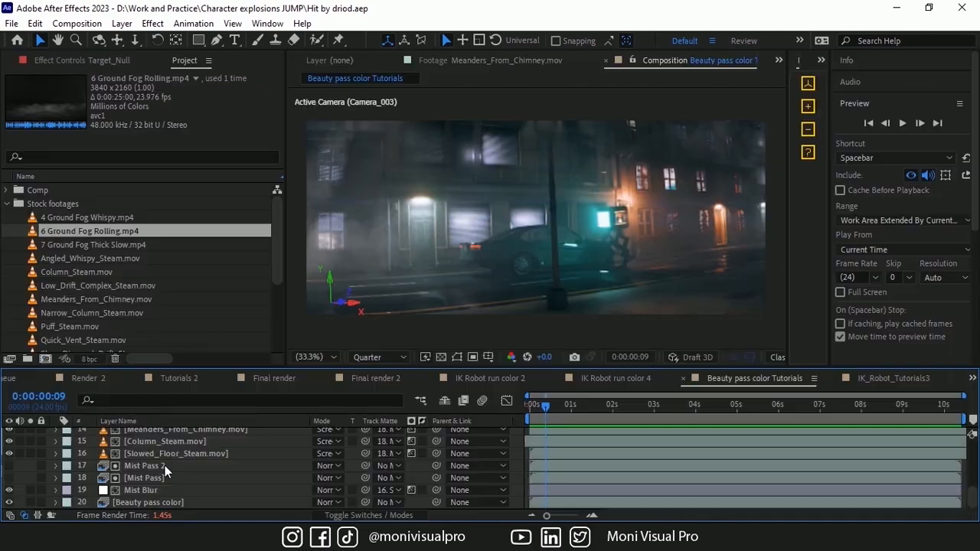
Step: Pre-compose all layers into a new composition named Final_IK Robo_Tutorial_Comp, moving all attributes into it
left_click(150, 433, "shift")
right_click(150, 433)
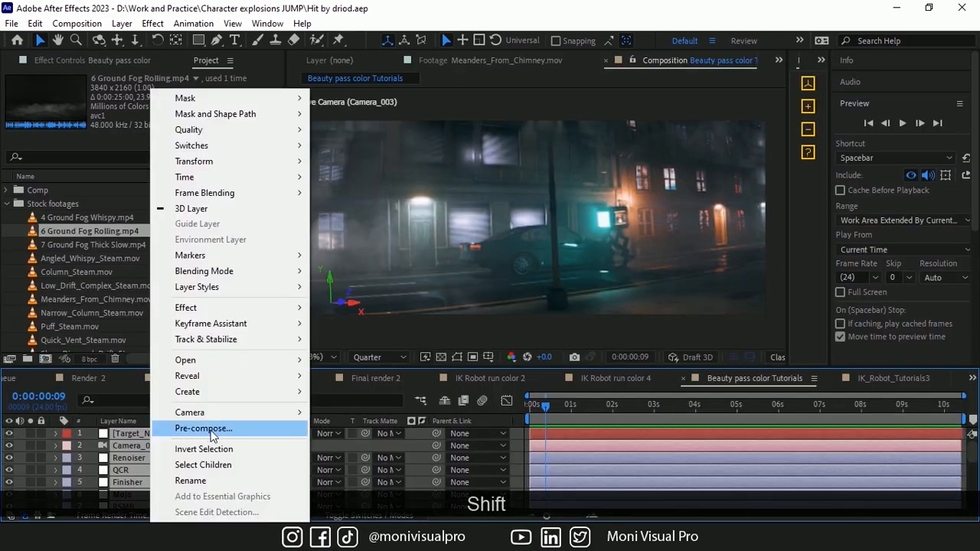
left_click(249, 425)
type("Final_IK Robo_Tutorial_Comp")
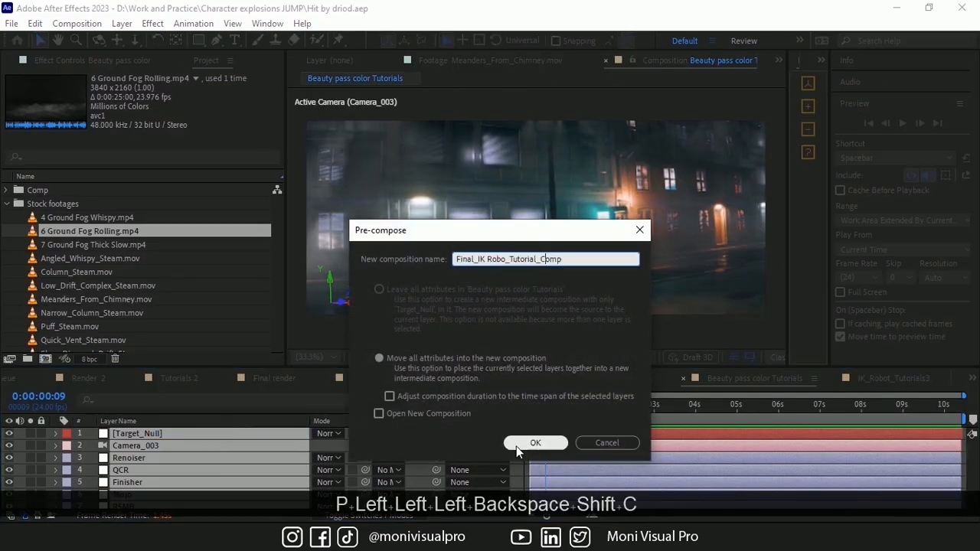
left_click(516, 445)
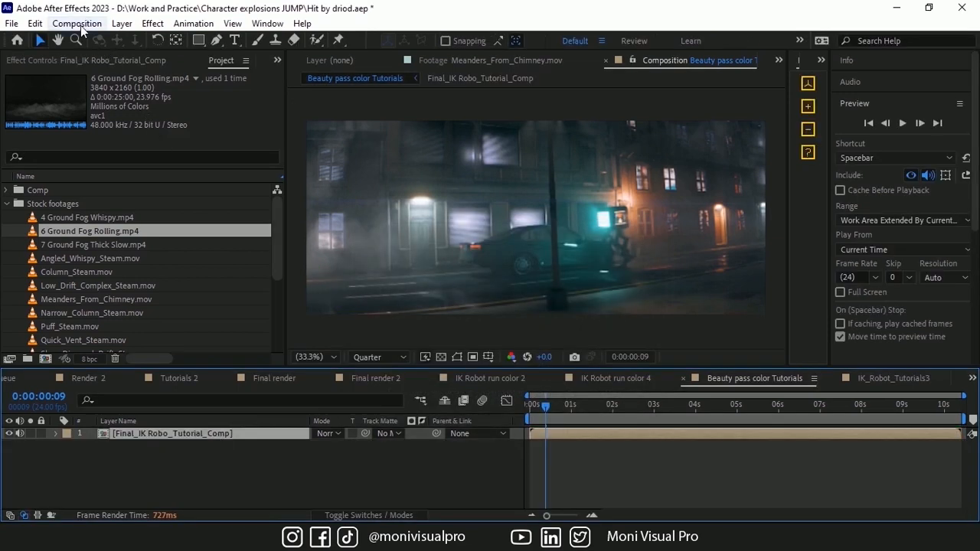
Step: Set the height of the Beauty pass color Tutorials composition to 1080 px
left_click(80, 24)
left_click(87, 61)
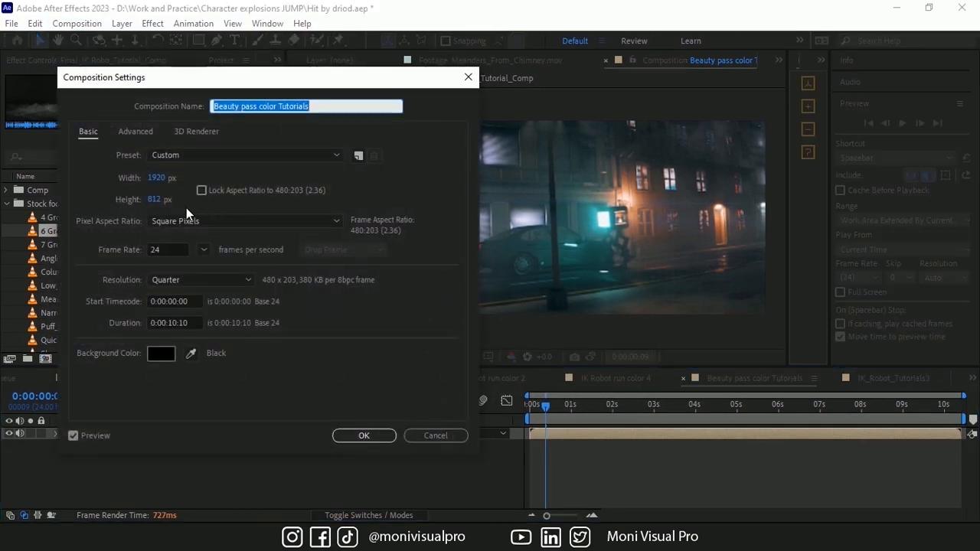
left_click(155, 200)
type("1080")
key("Return")
Step: Render the composition as Beauty pass color Tutorials.mp4 into the IK Robot Tutorials folder
key("ctrl+m")
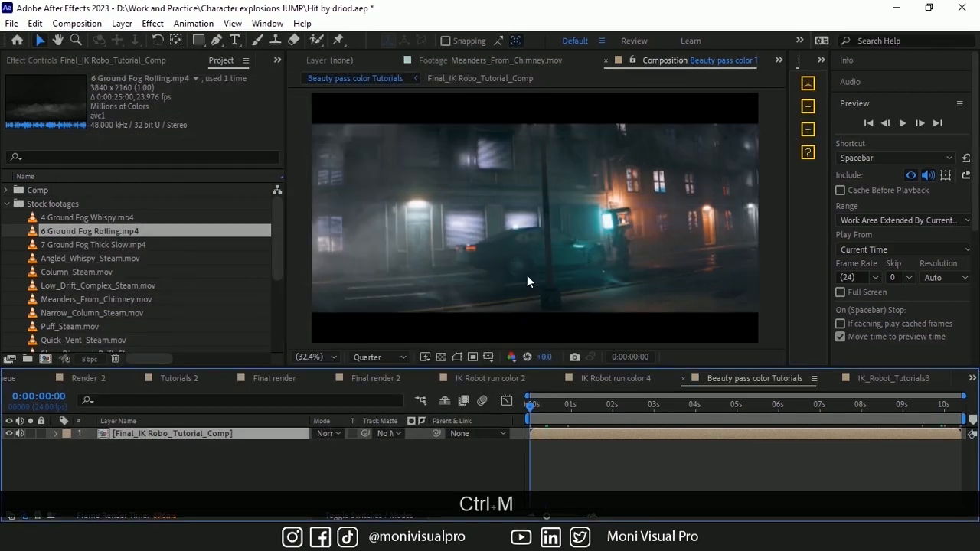
left_click(348, 494)
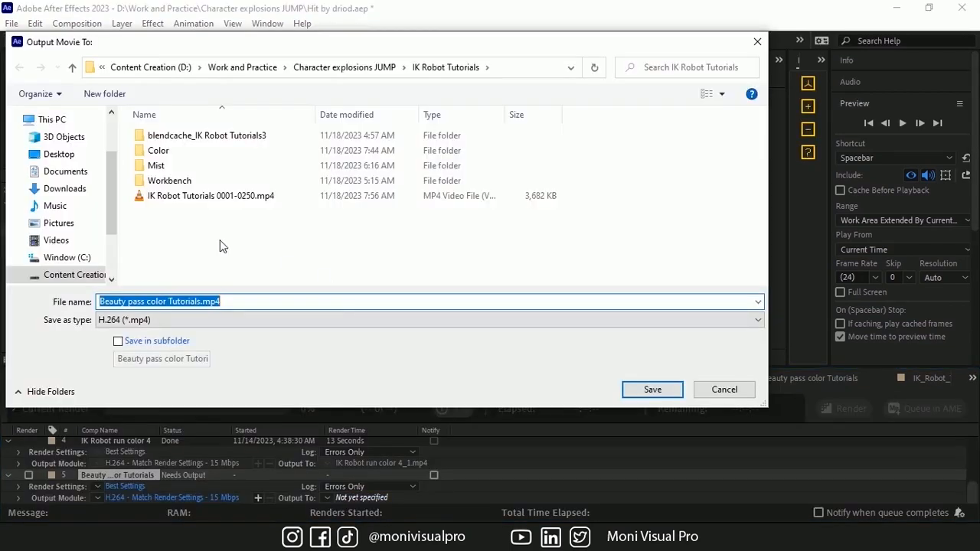
left_click(652, 391)
left_click(838, 411)
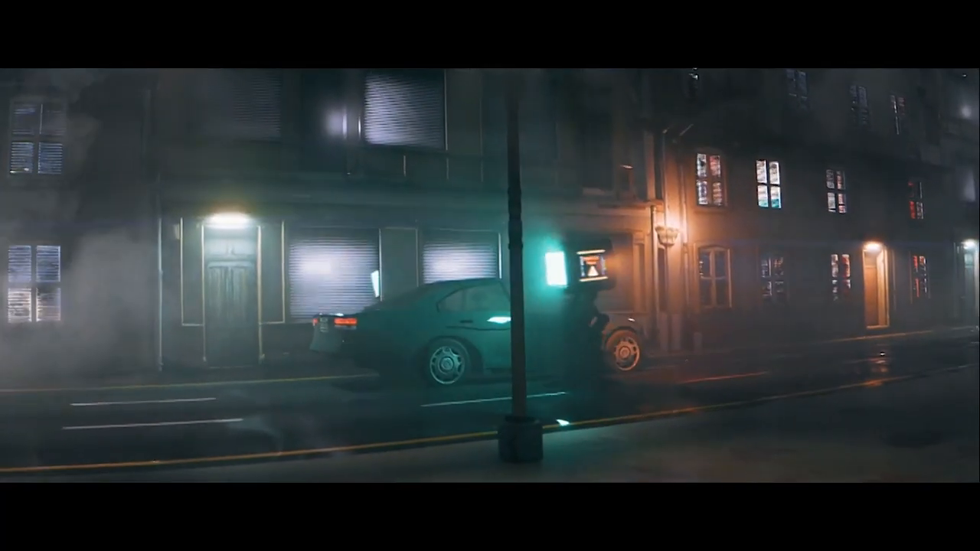